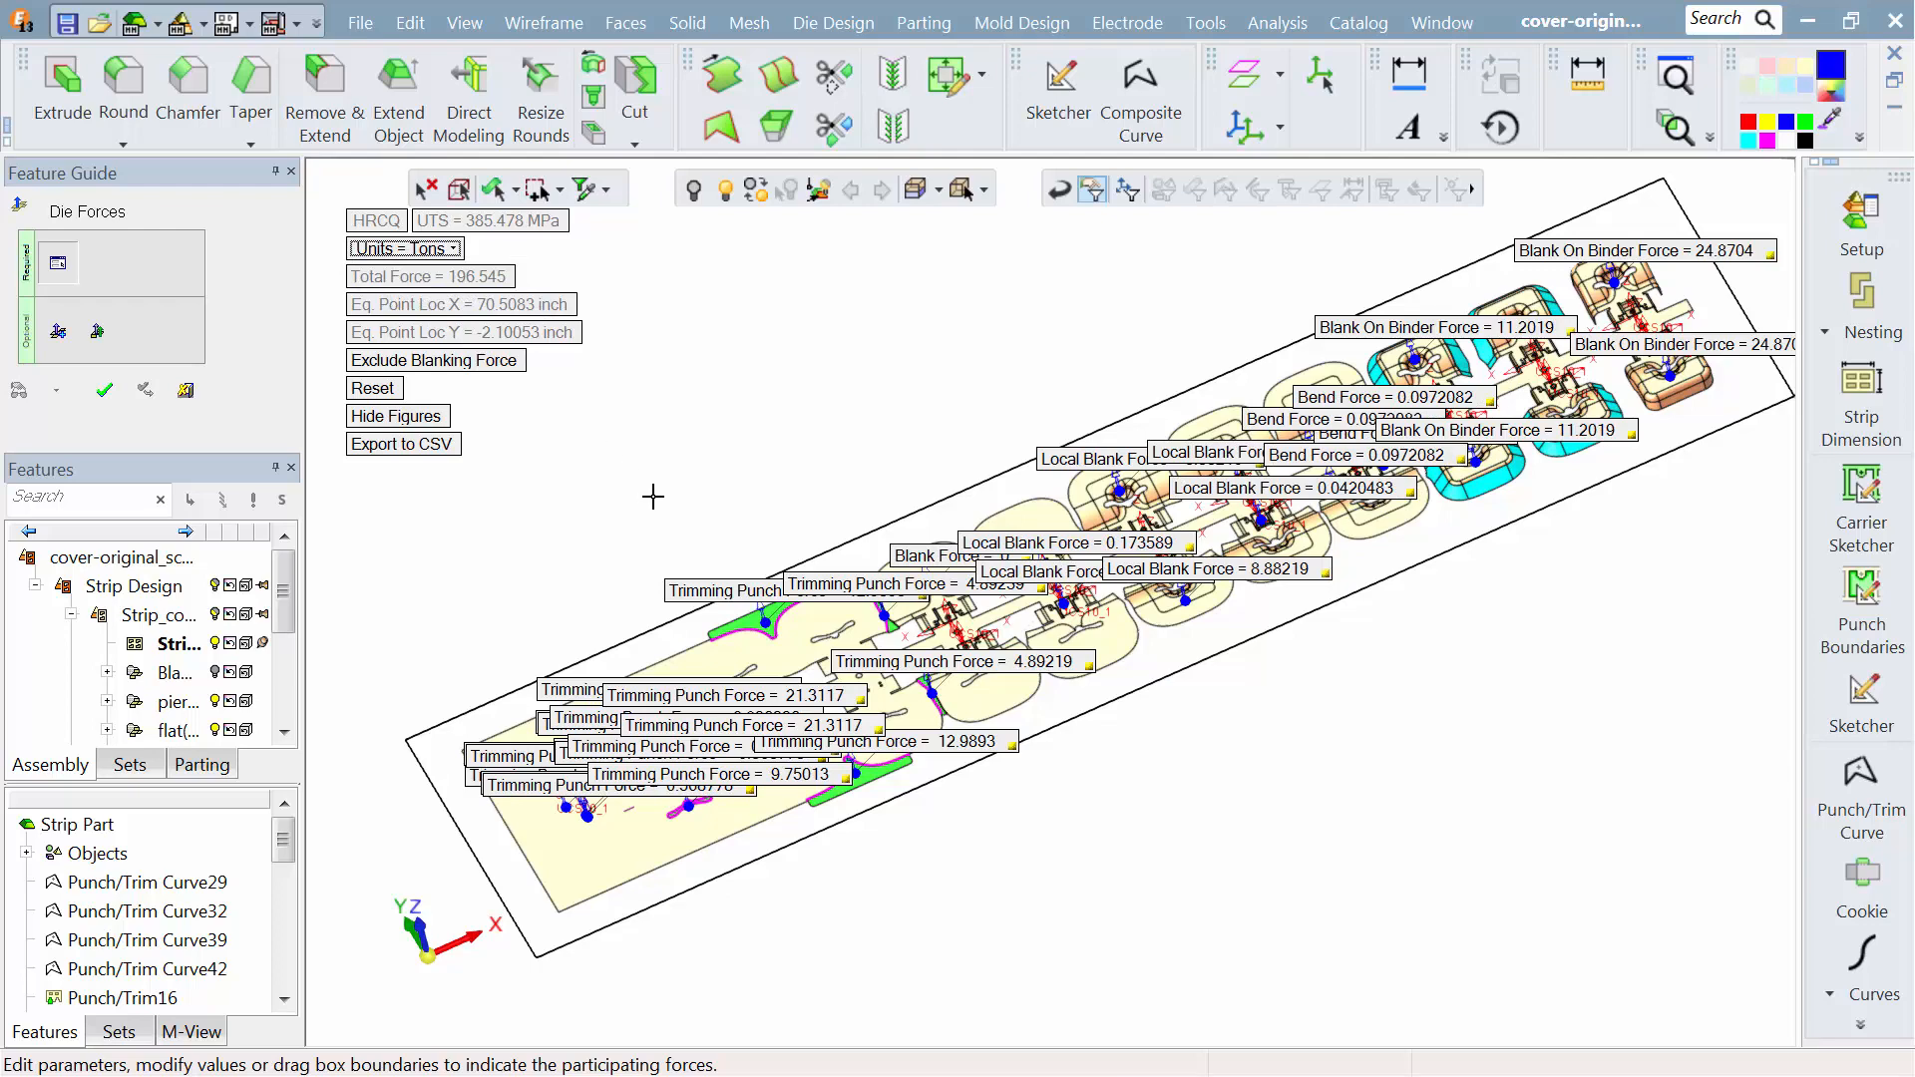
# Step: Examine the punch and blanking forces shown along the strip, closing the Die Forces analysis without applying it
pyautogui.moveTo(654, 496); pyautogui.dragTo(943, 417, button='middle')
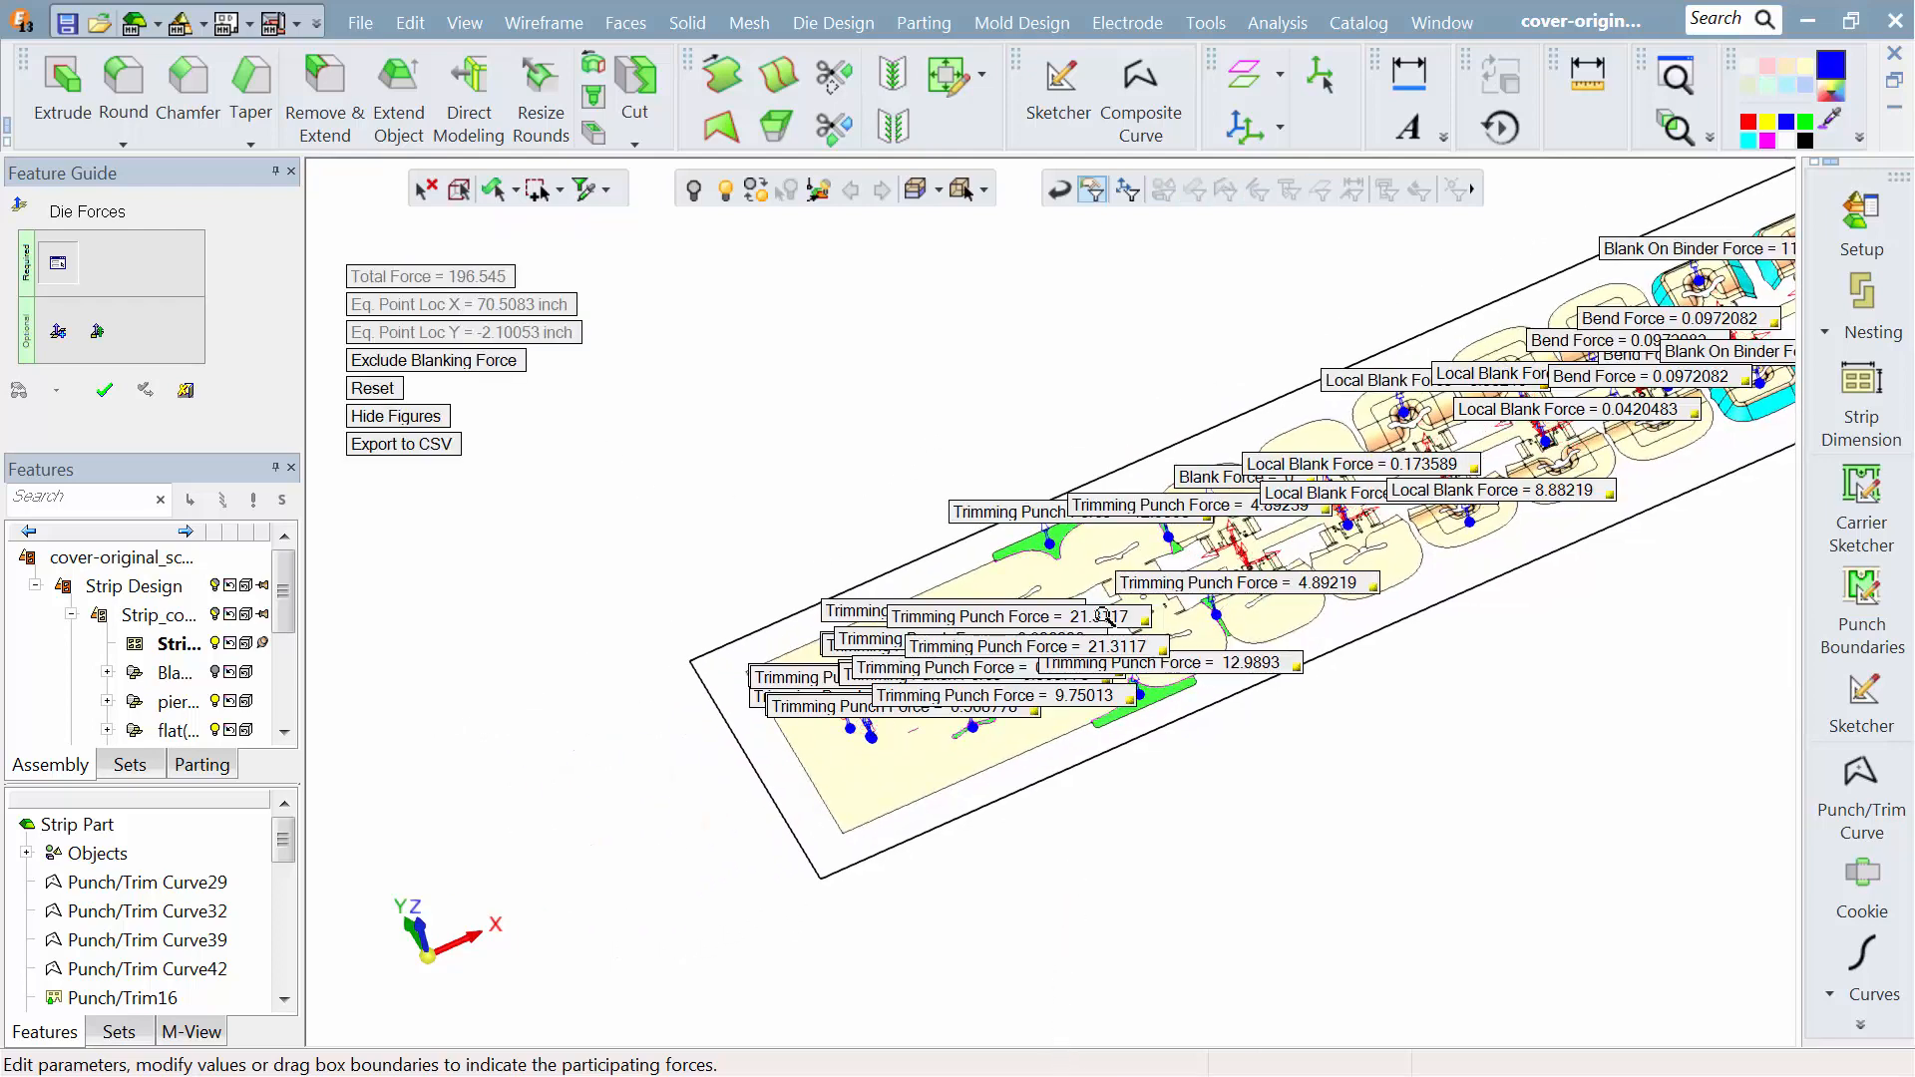
pyautogui.keyDown('ctrl'); pyautogui.moveTo(1104, 617); pyautogui.dragTo(1128, 341, button='right'); pyautogui.keyUp('ctrl')
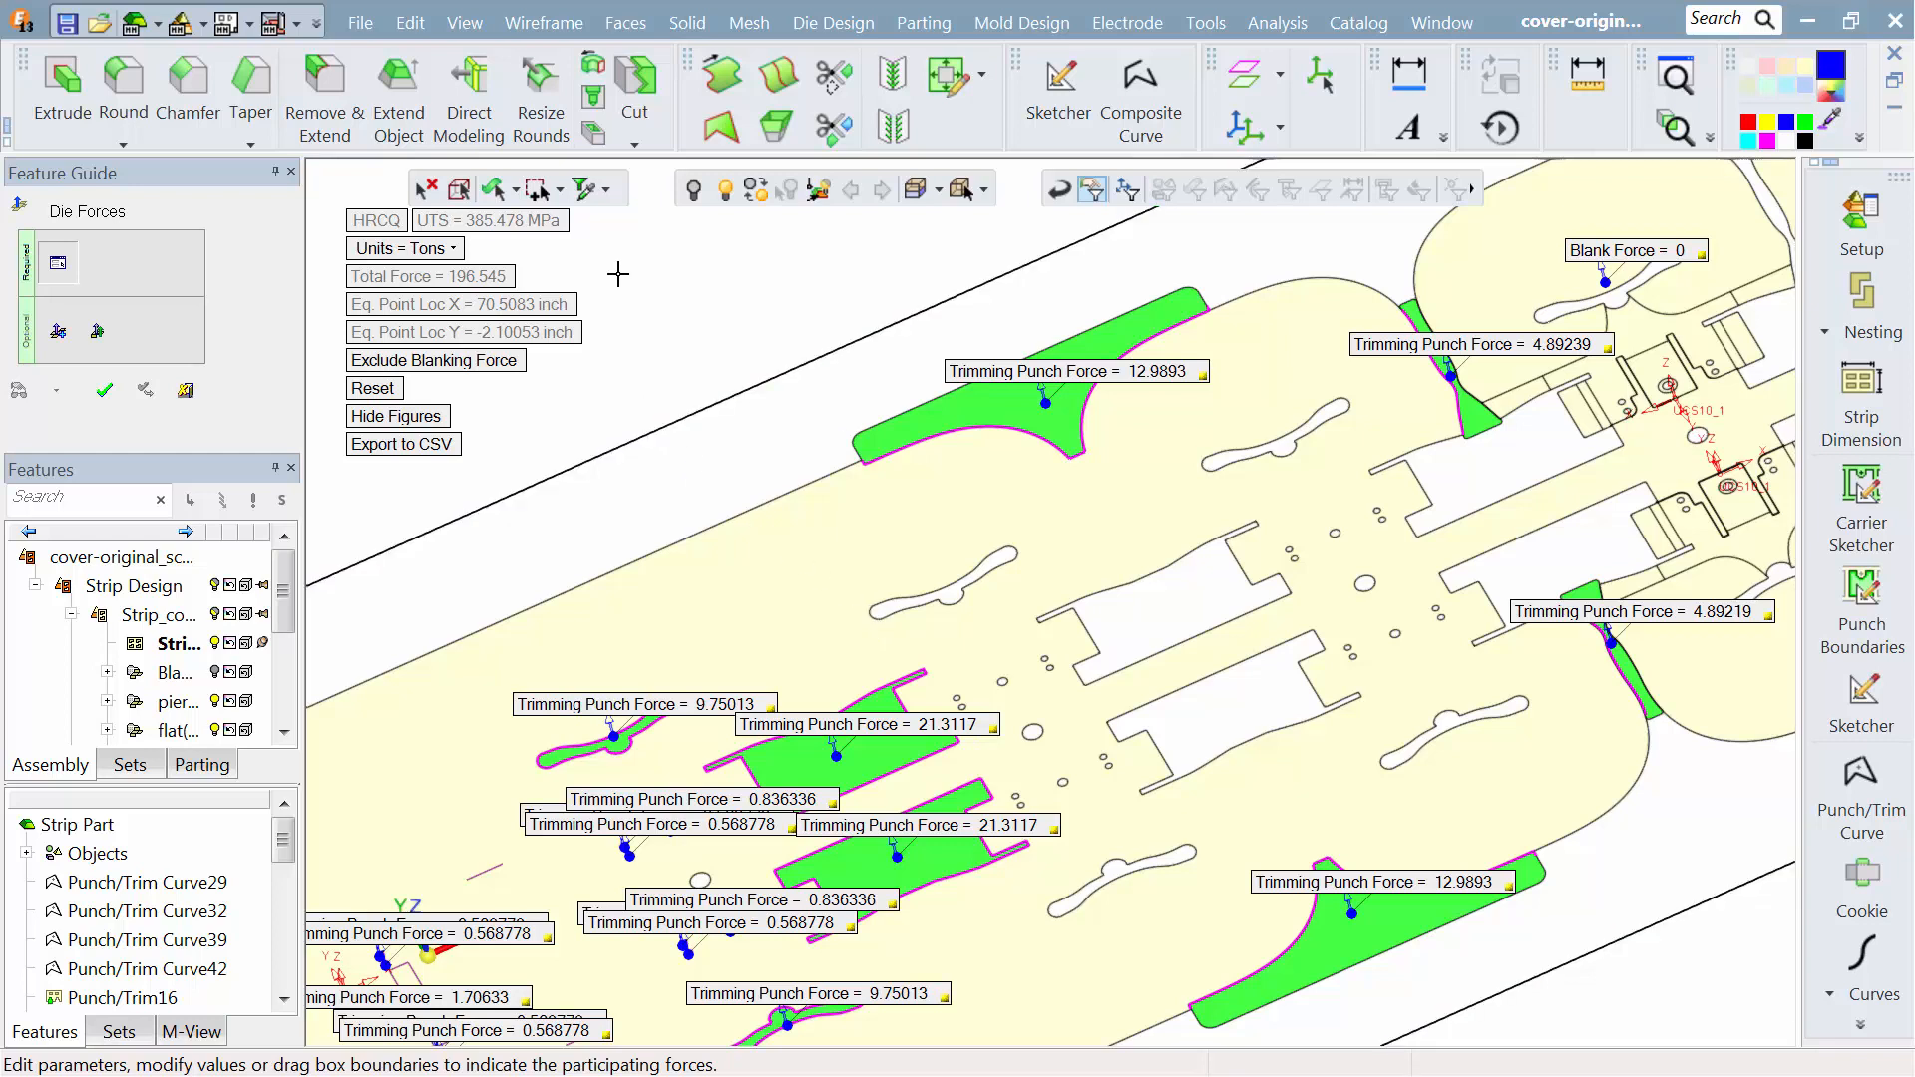
pyautogui.click(514, 363)
pyautogui.click(513, 365)
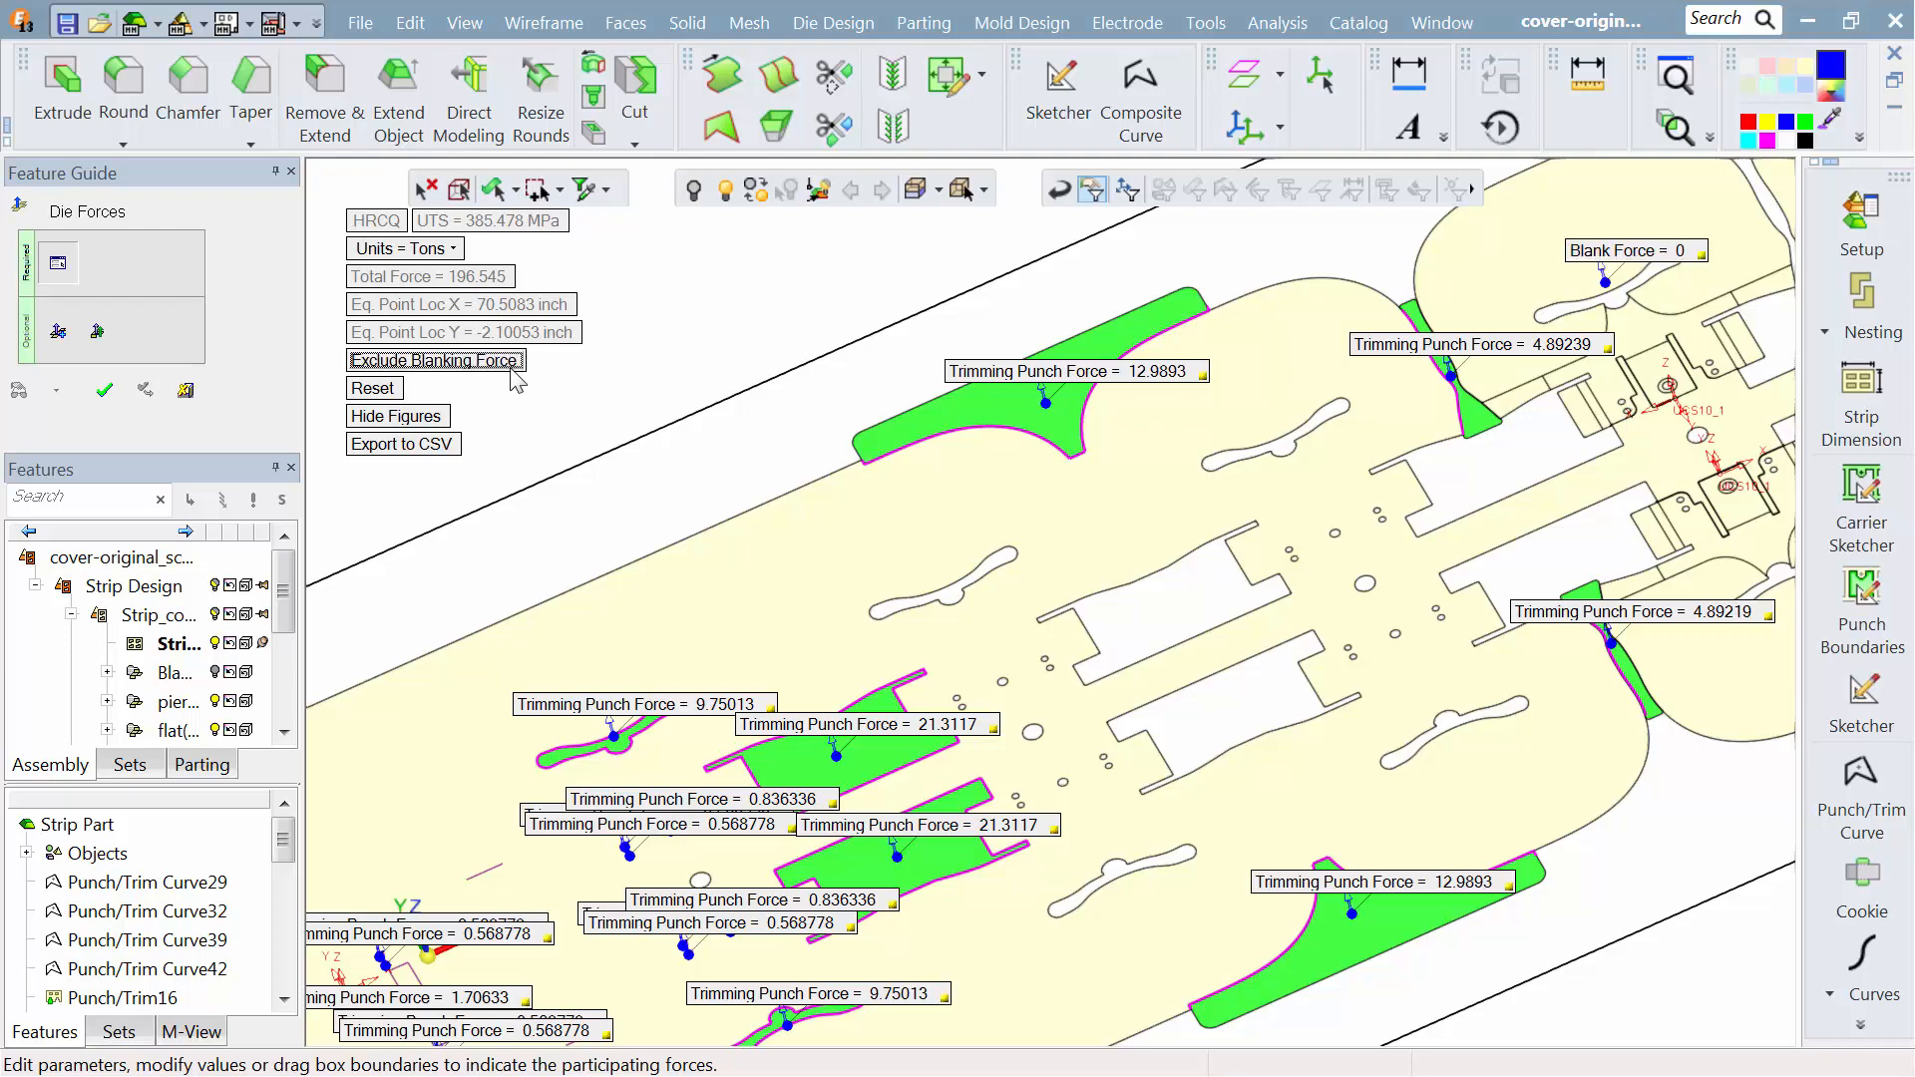
pyautogui.keyDown('ctrl'); pyautogui.moveTo(747, 449); pyautogui.dragTo(777, 876, button='right'); pyautogui.keyUp('ctrl')
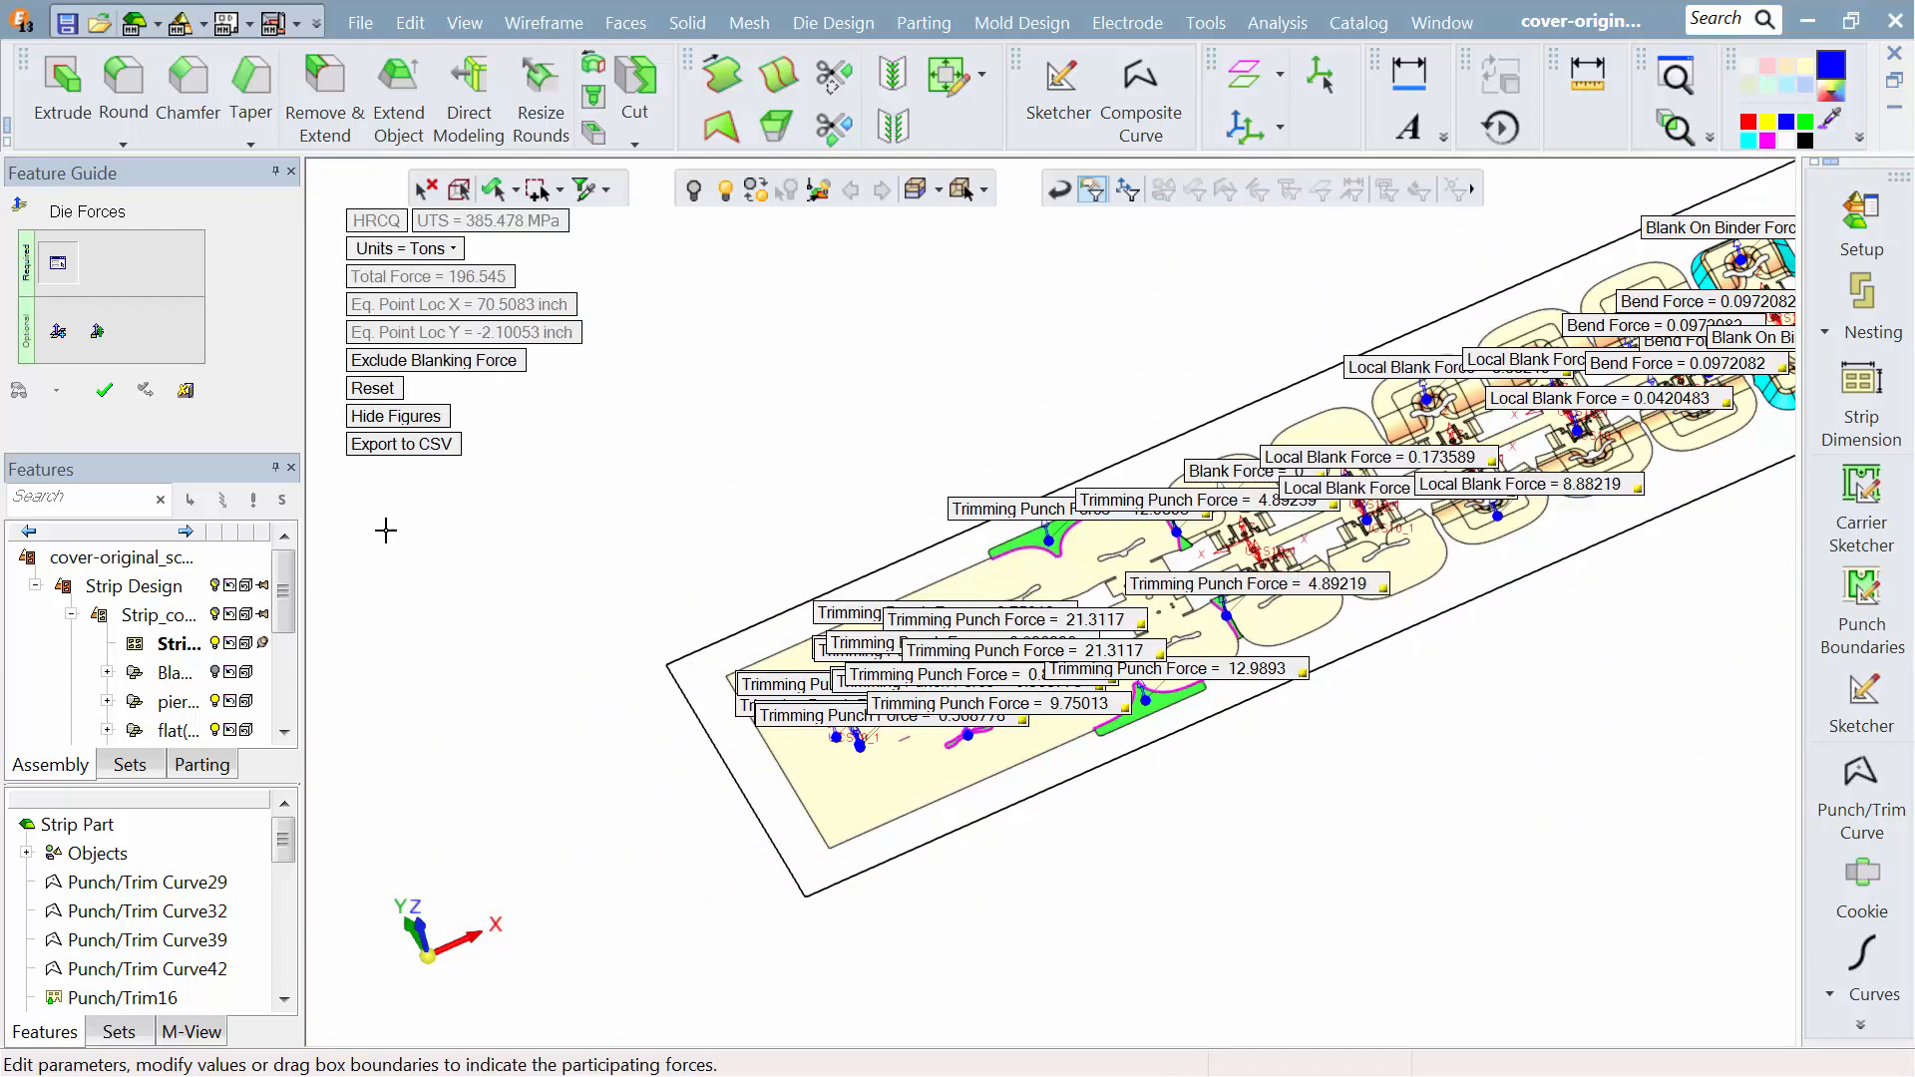
pyautogui.click(185, 393)
# Step: Switch the strip design to the tool design environment
pyautogui.moveTo(1223, 538)
pyautogui.keyDown('ctrl'); pyautogui.mouseDown(button='middle')
pyautogui.moveTo(988, 604)
pyautogui.moveTo(912, 649)
pyautogui.mouseUp(button='middle'); pyautogui.keyUp('ctrl')
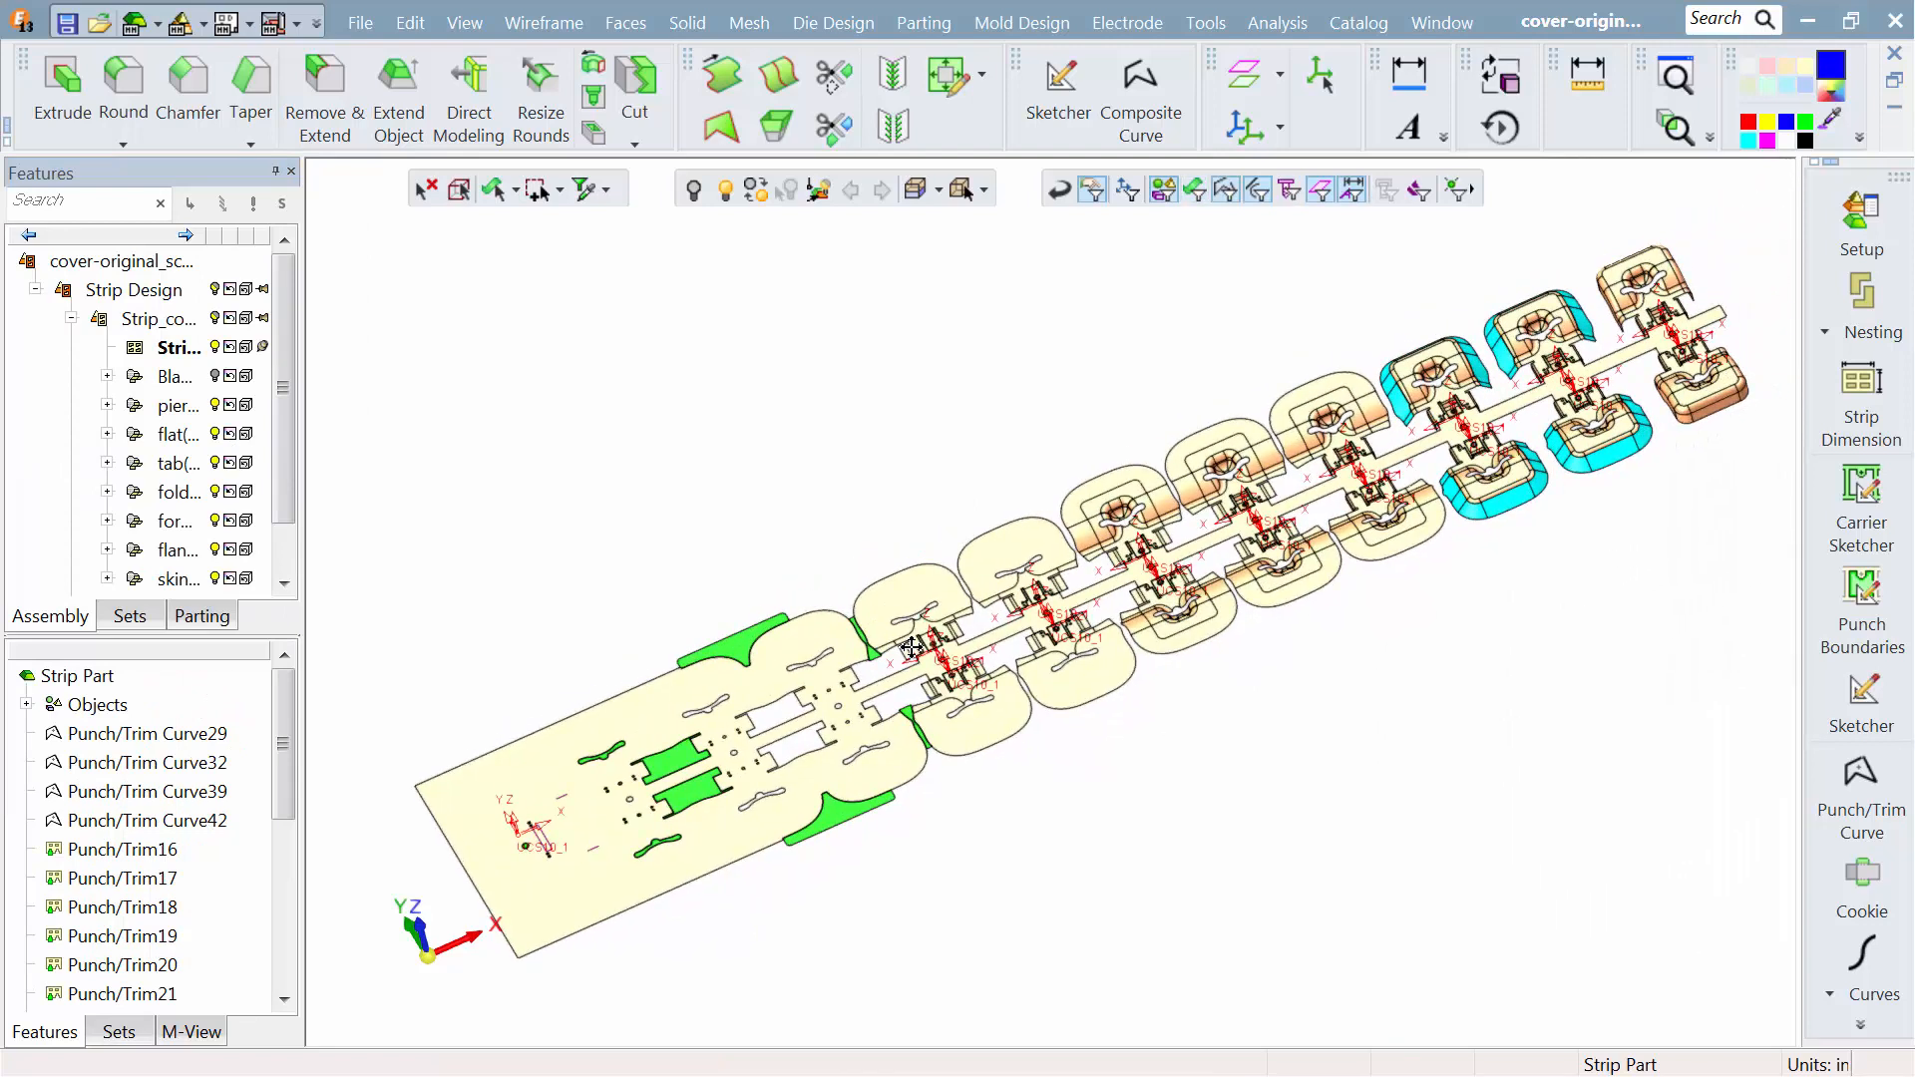
pyautogui.click(1868, 1029)
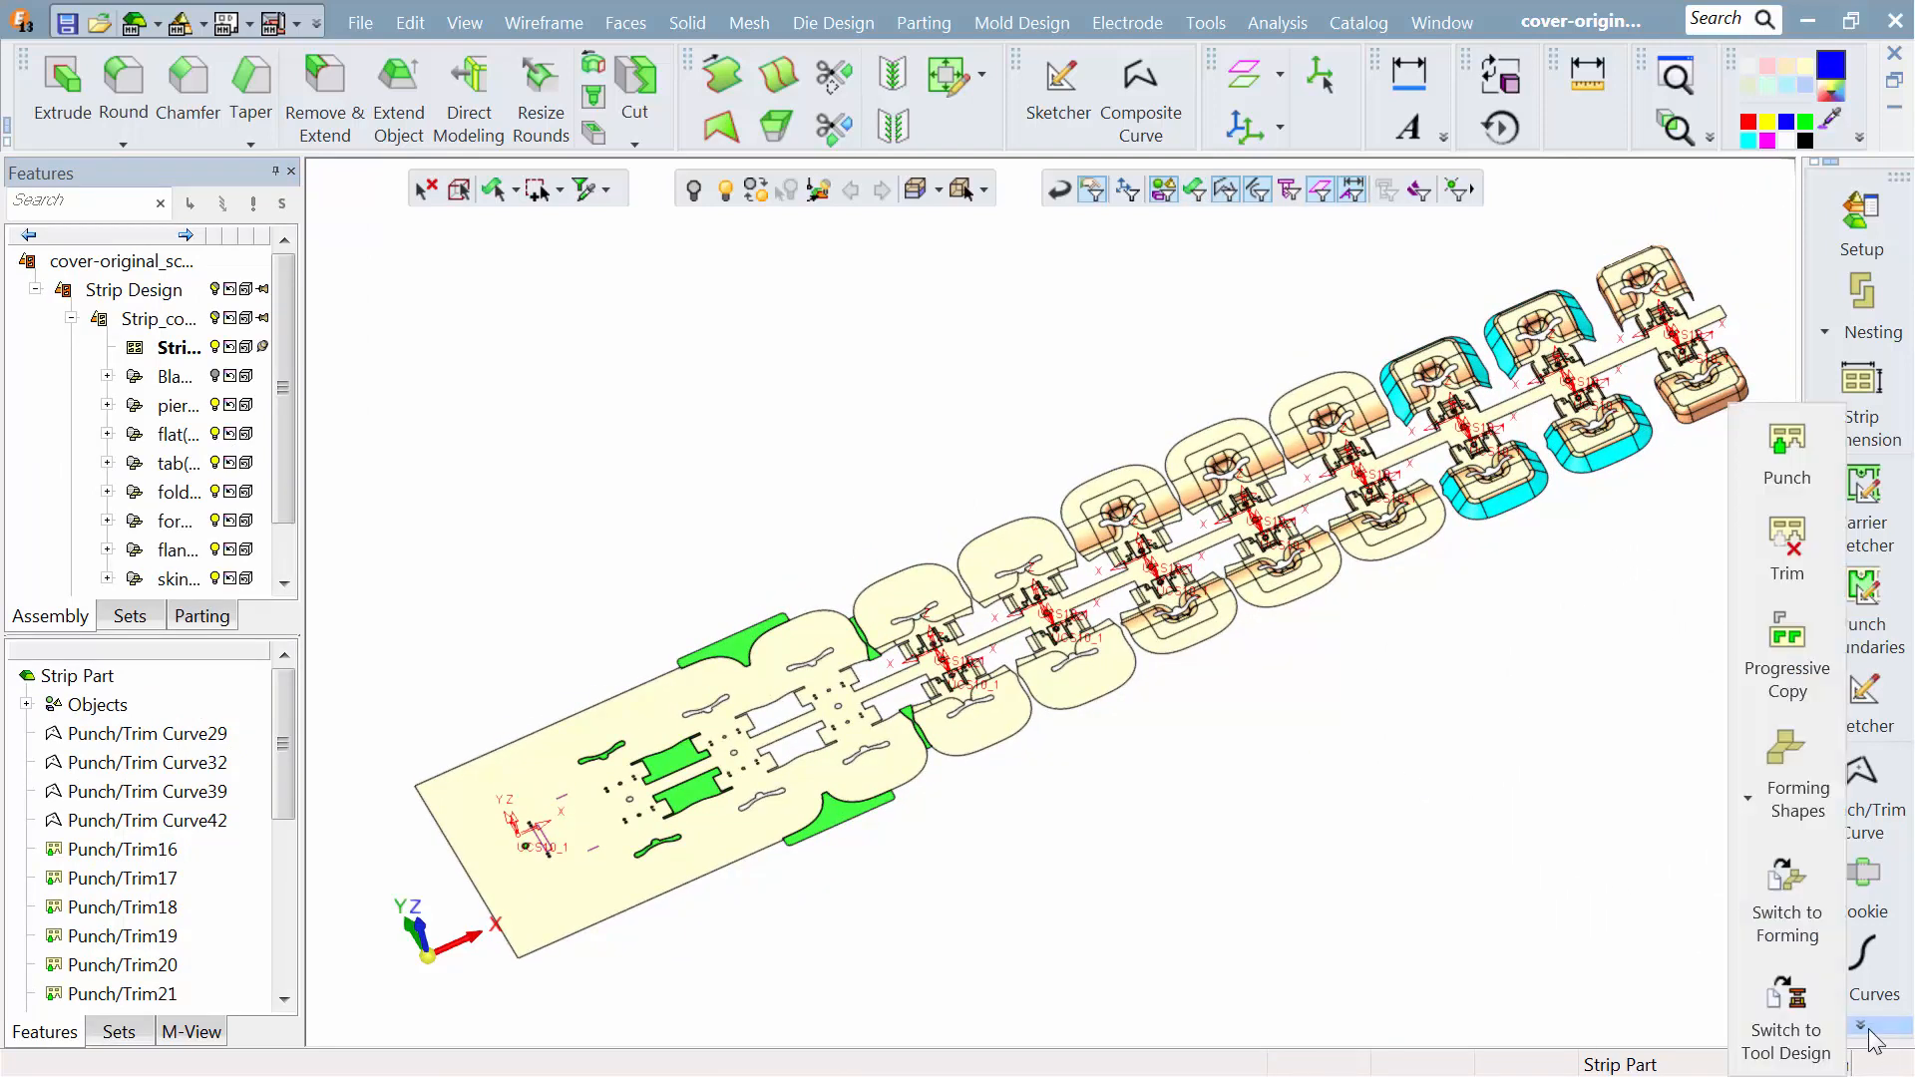
pyautogui.click(1786, 1002)
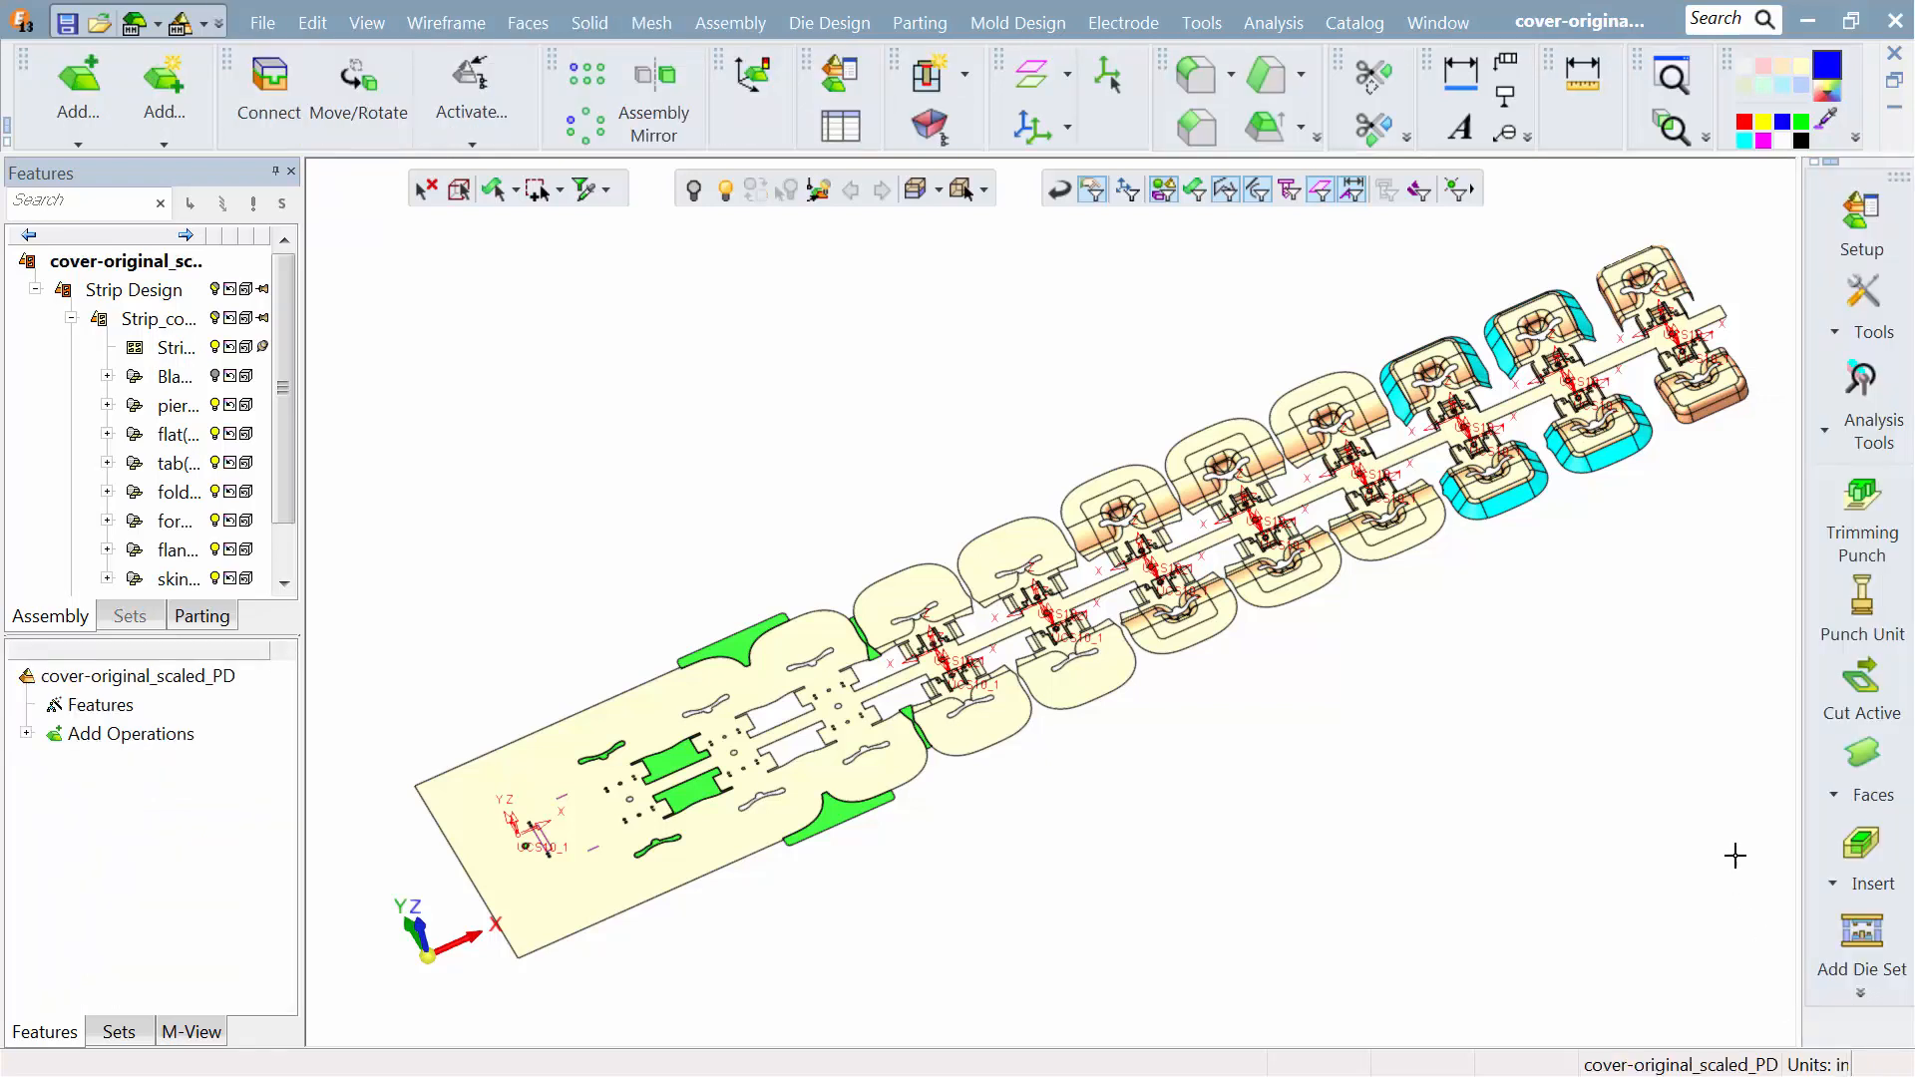
# Step: Start adding a die set, browse the Catalog_E11 and Cimatron Custom Catalogs folders, and accept the highlighted Custom Die Press Fit Bearing catalog
pyautogui.click(1846, 929)
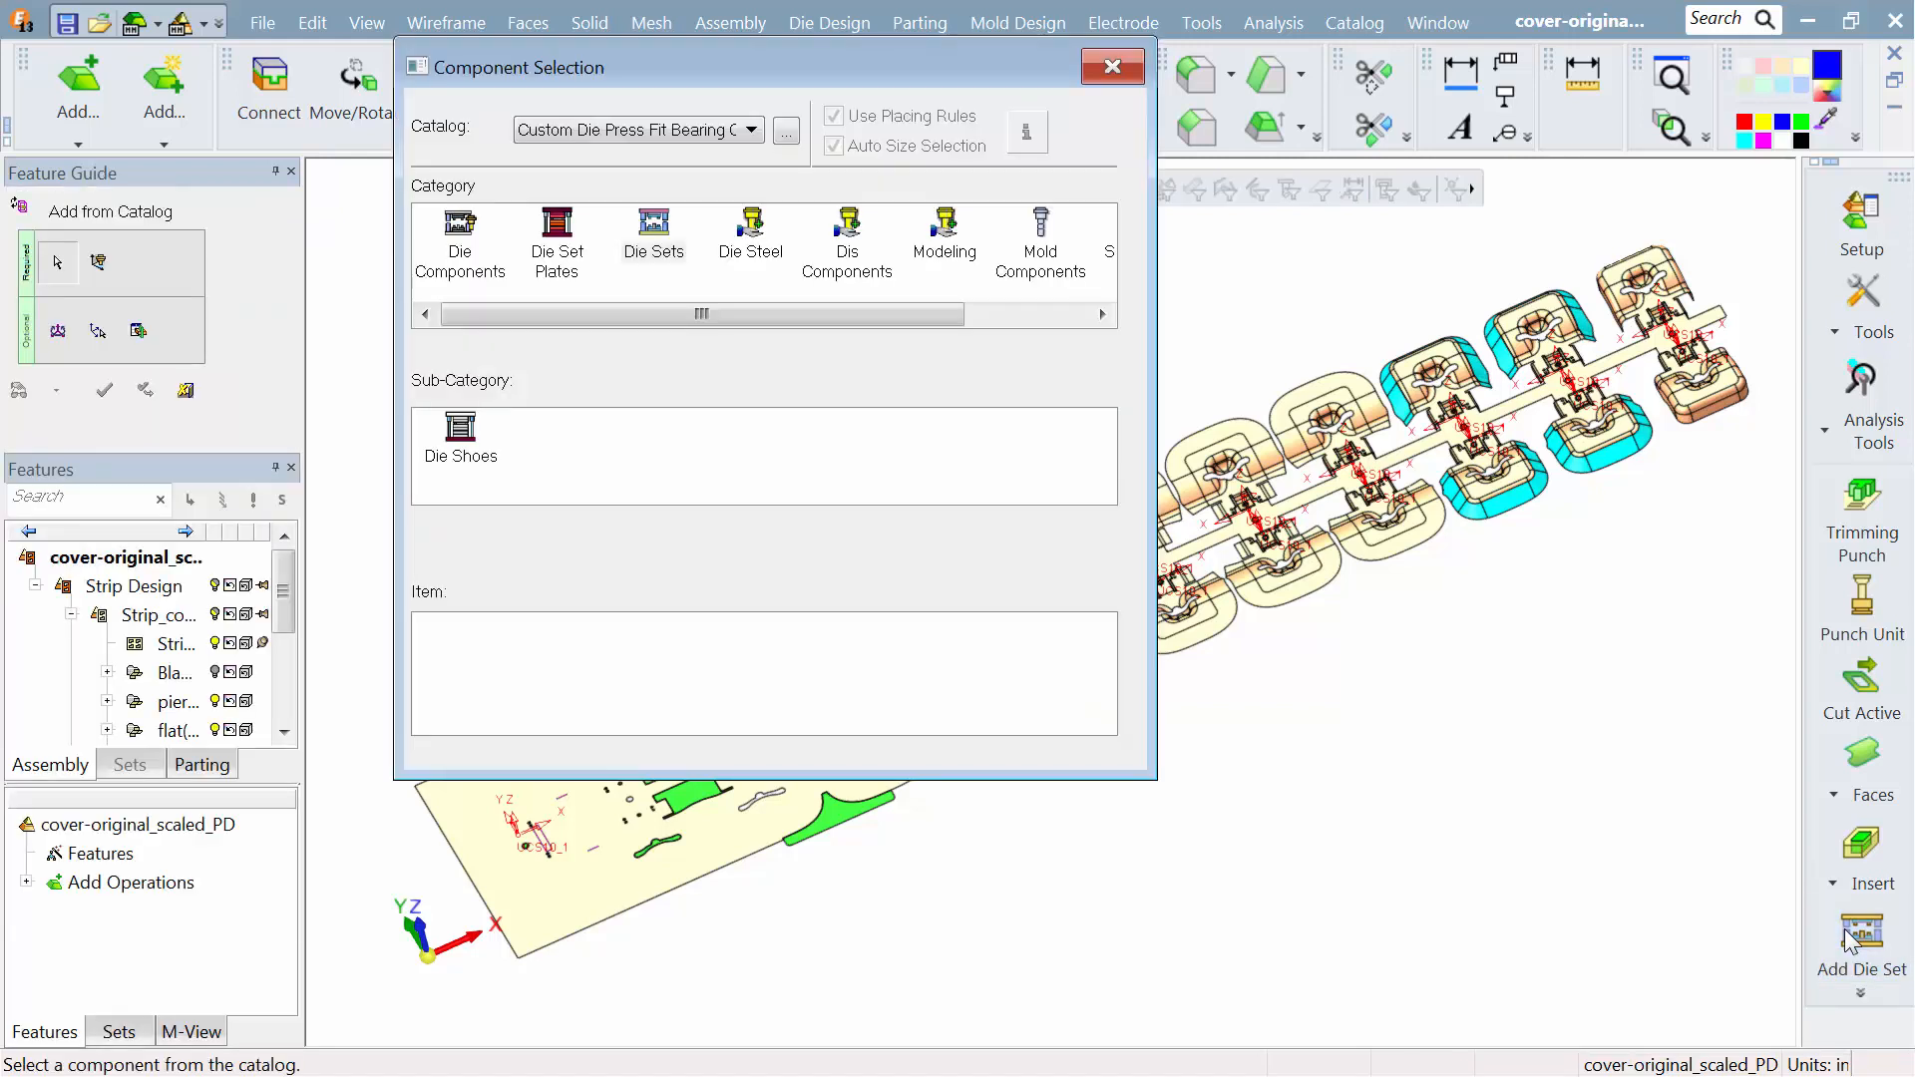
pyautogui.click(786, 130)
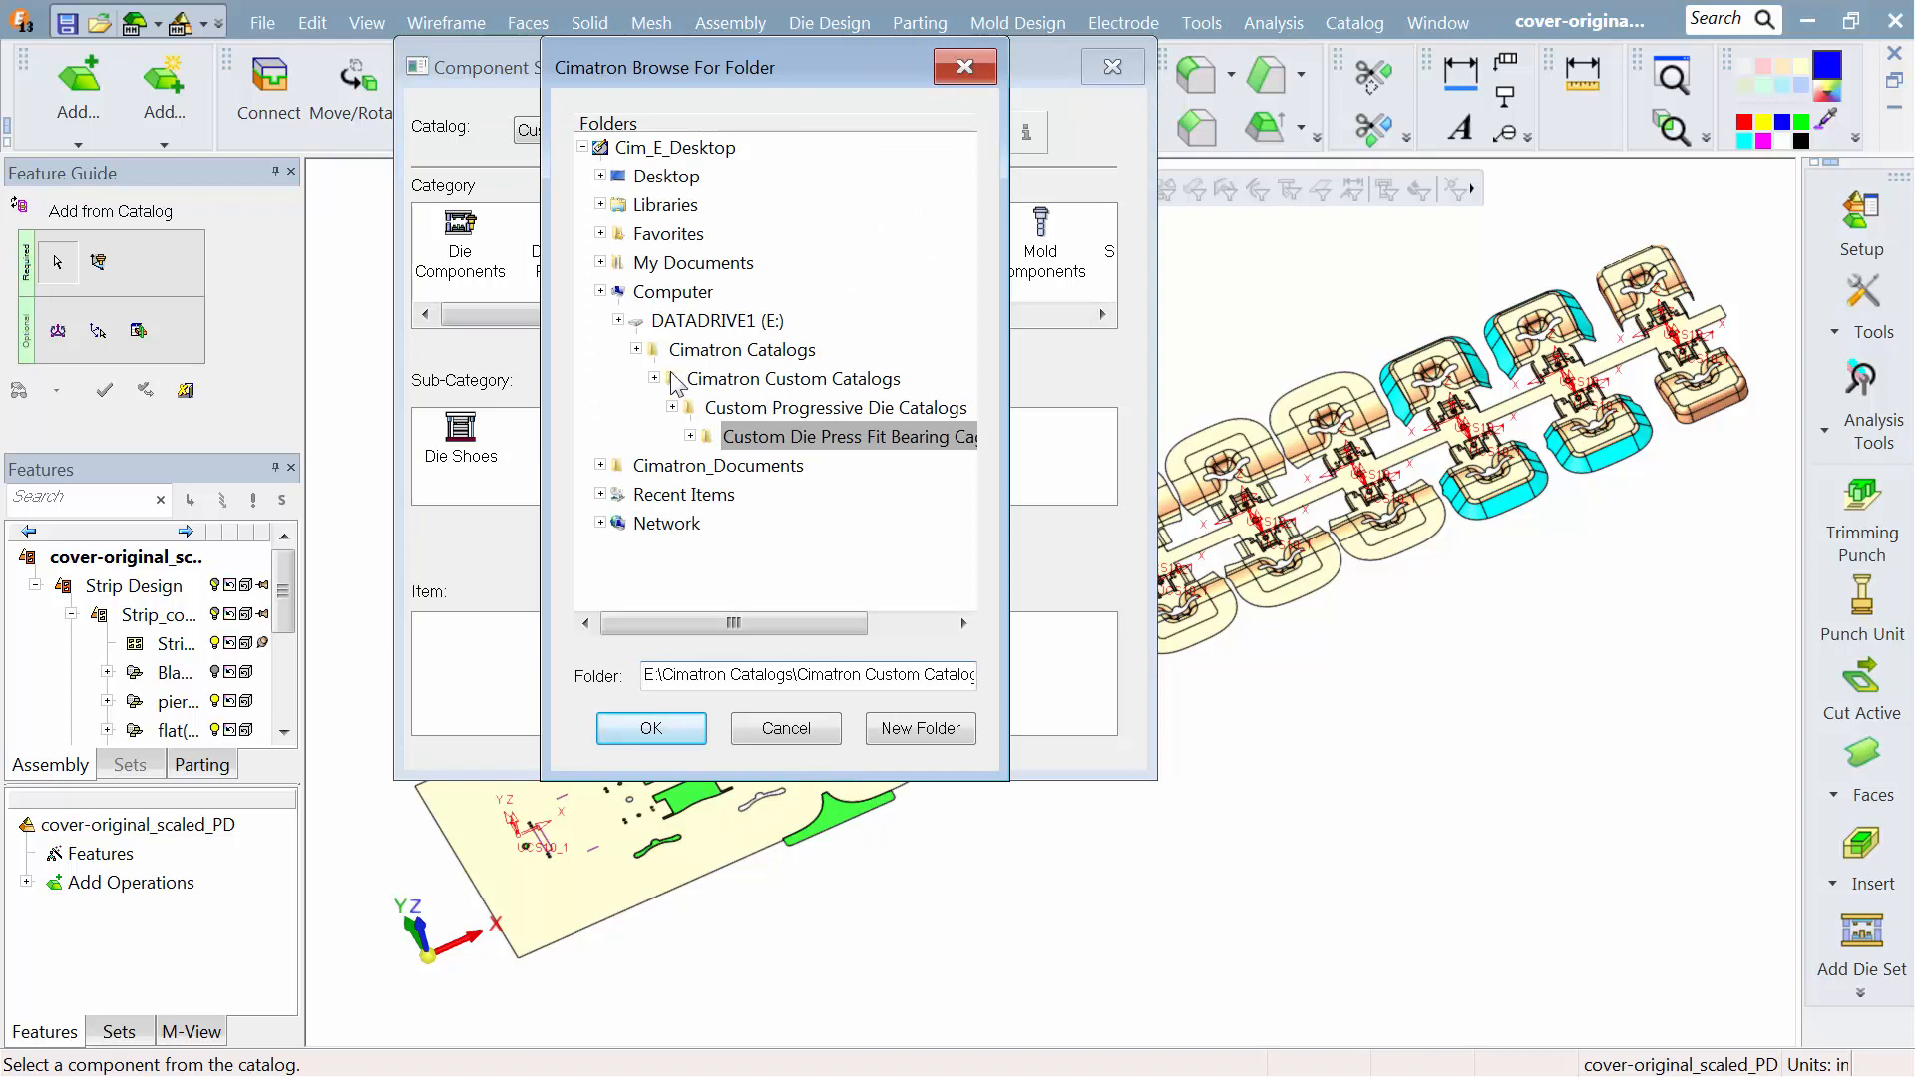
pyautogui.click(638, 351)
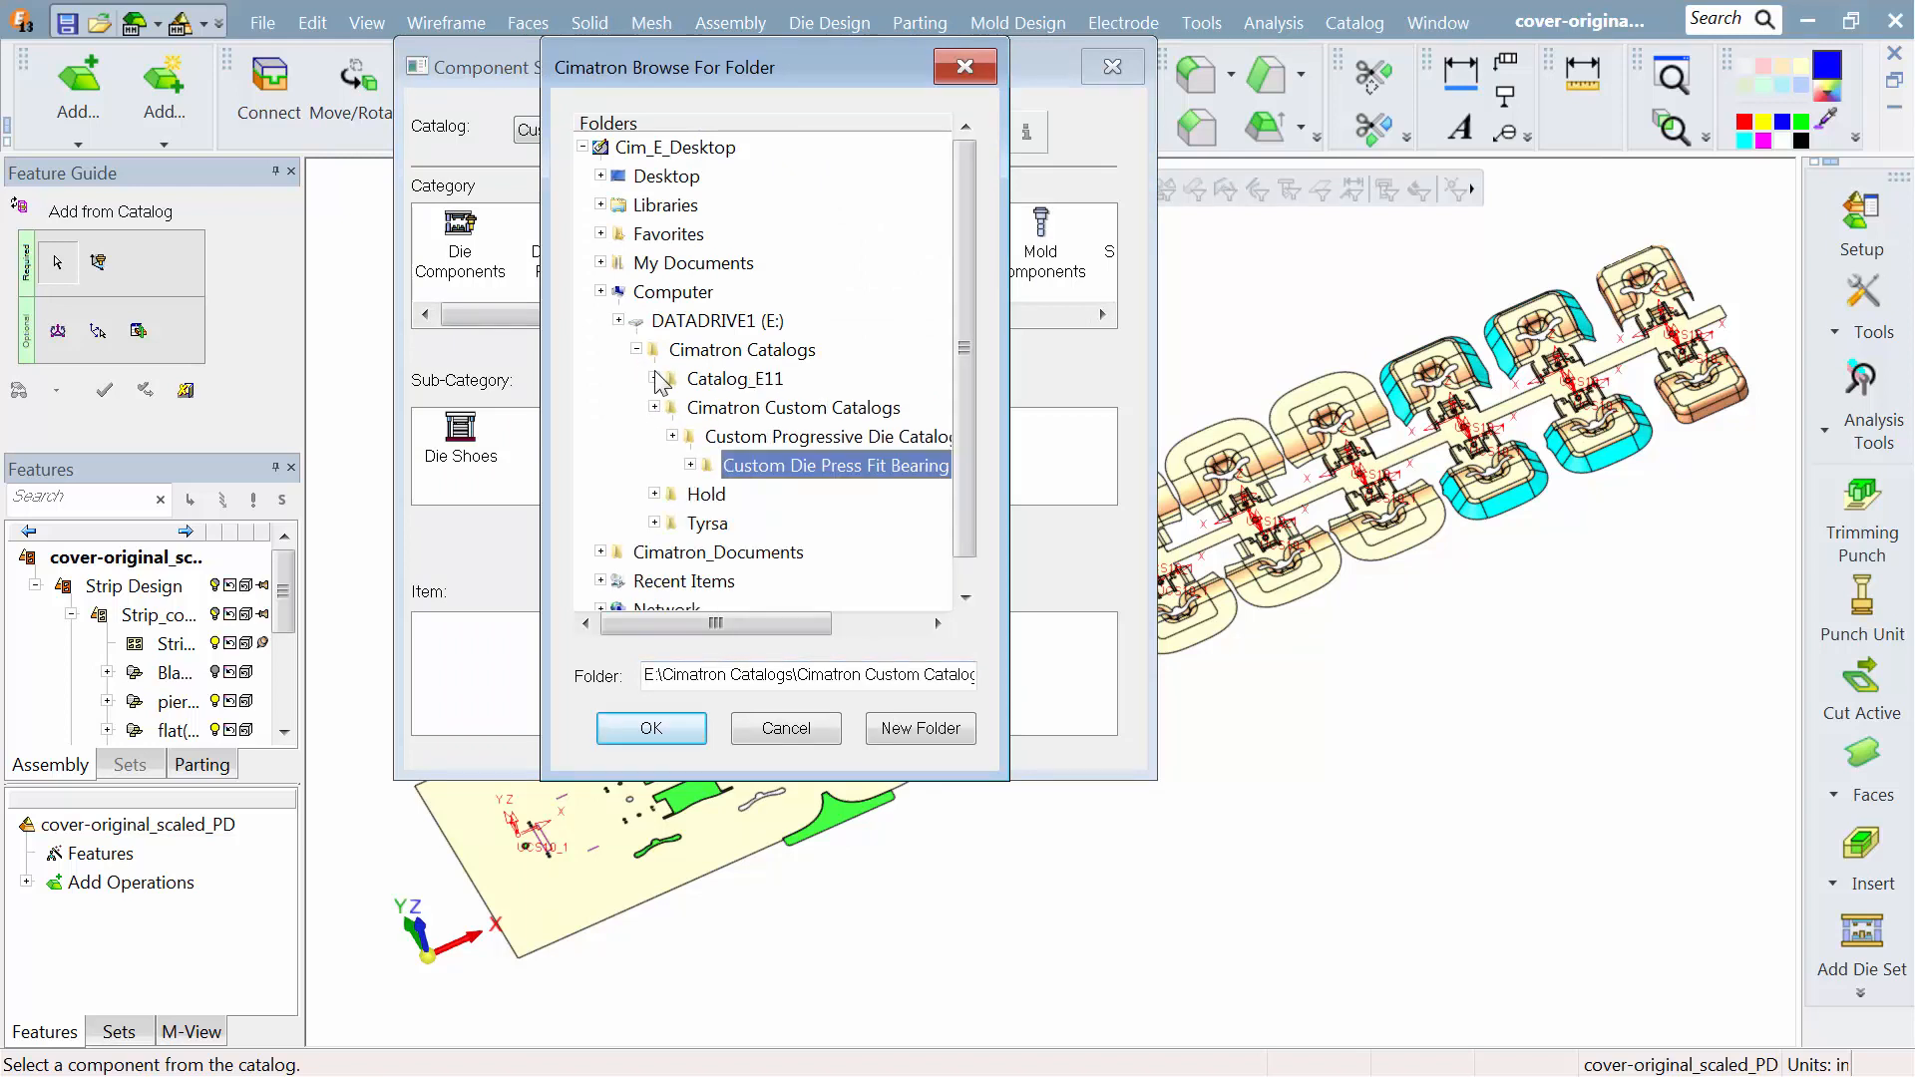
pyautogui.click(656, 378)
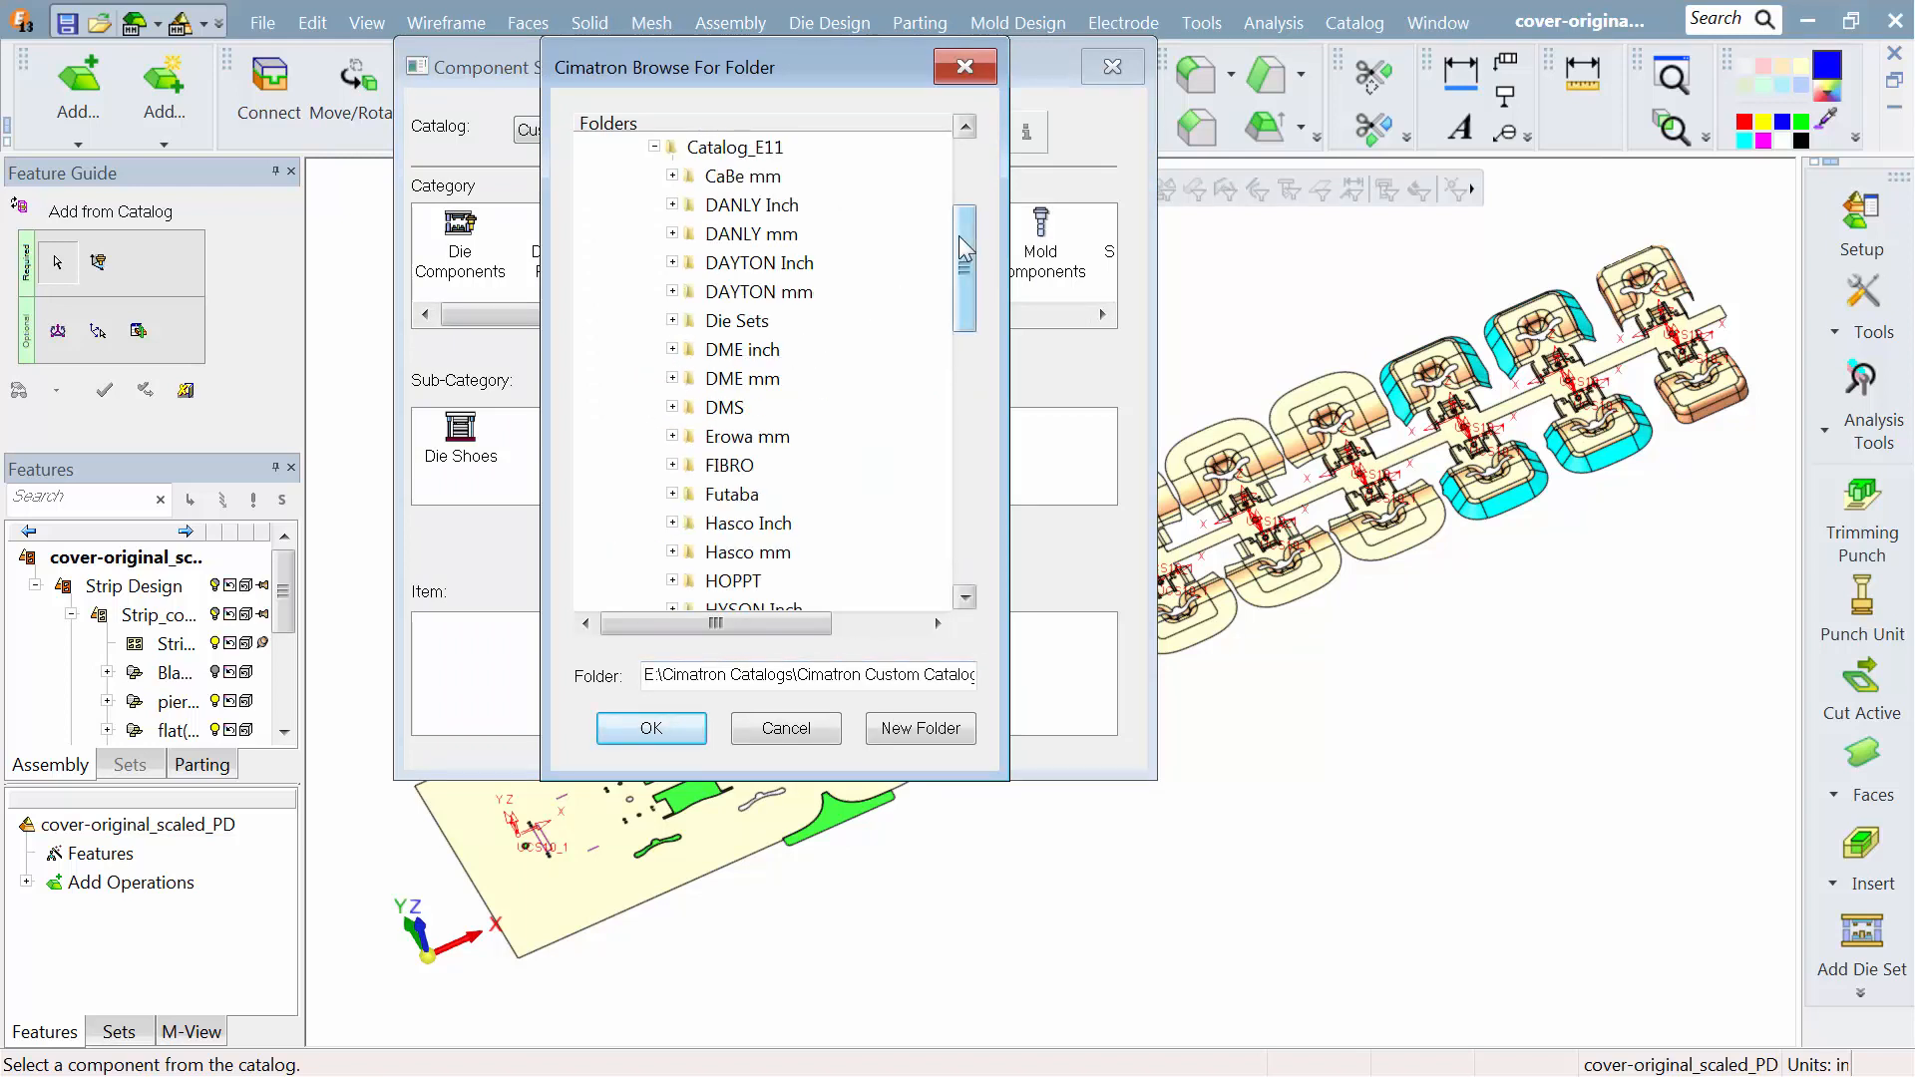
pyautogui.moveTo(963, 247); pyautogui.dragTo(957, 490)
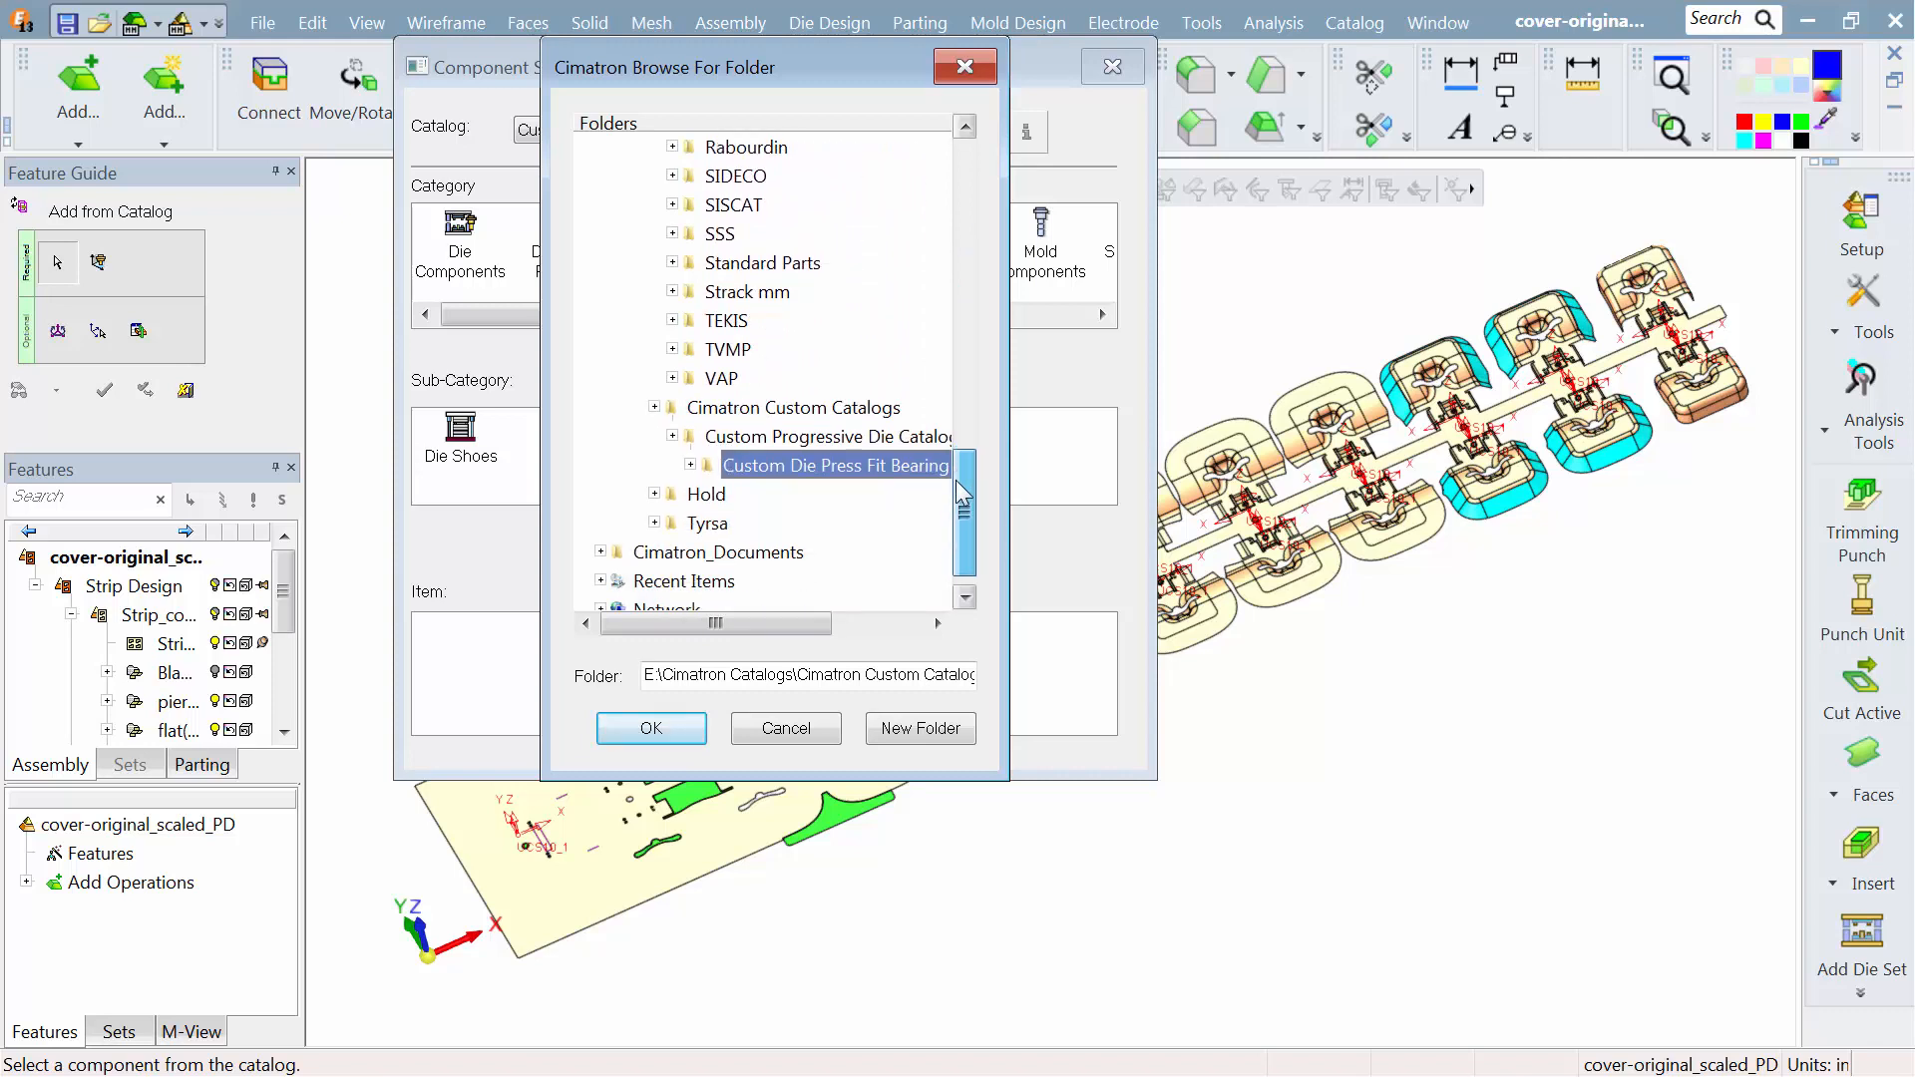
pyautogui.click(673, 436)
pyautogui.moveTo(963, 454); pyautogui.dragTo(962, 481)
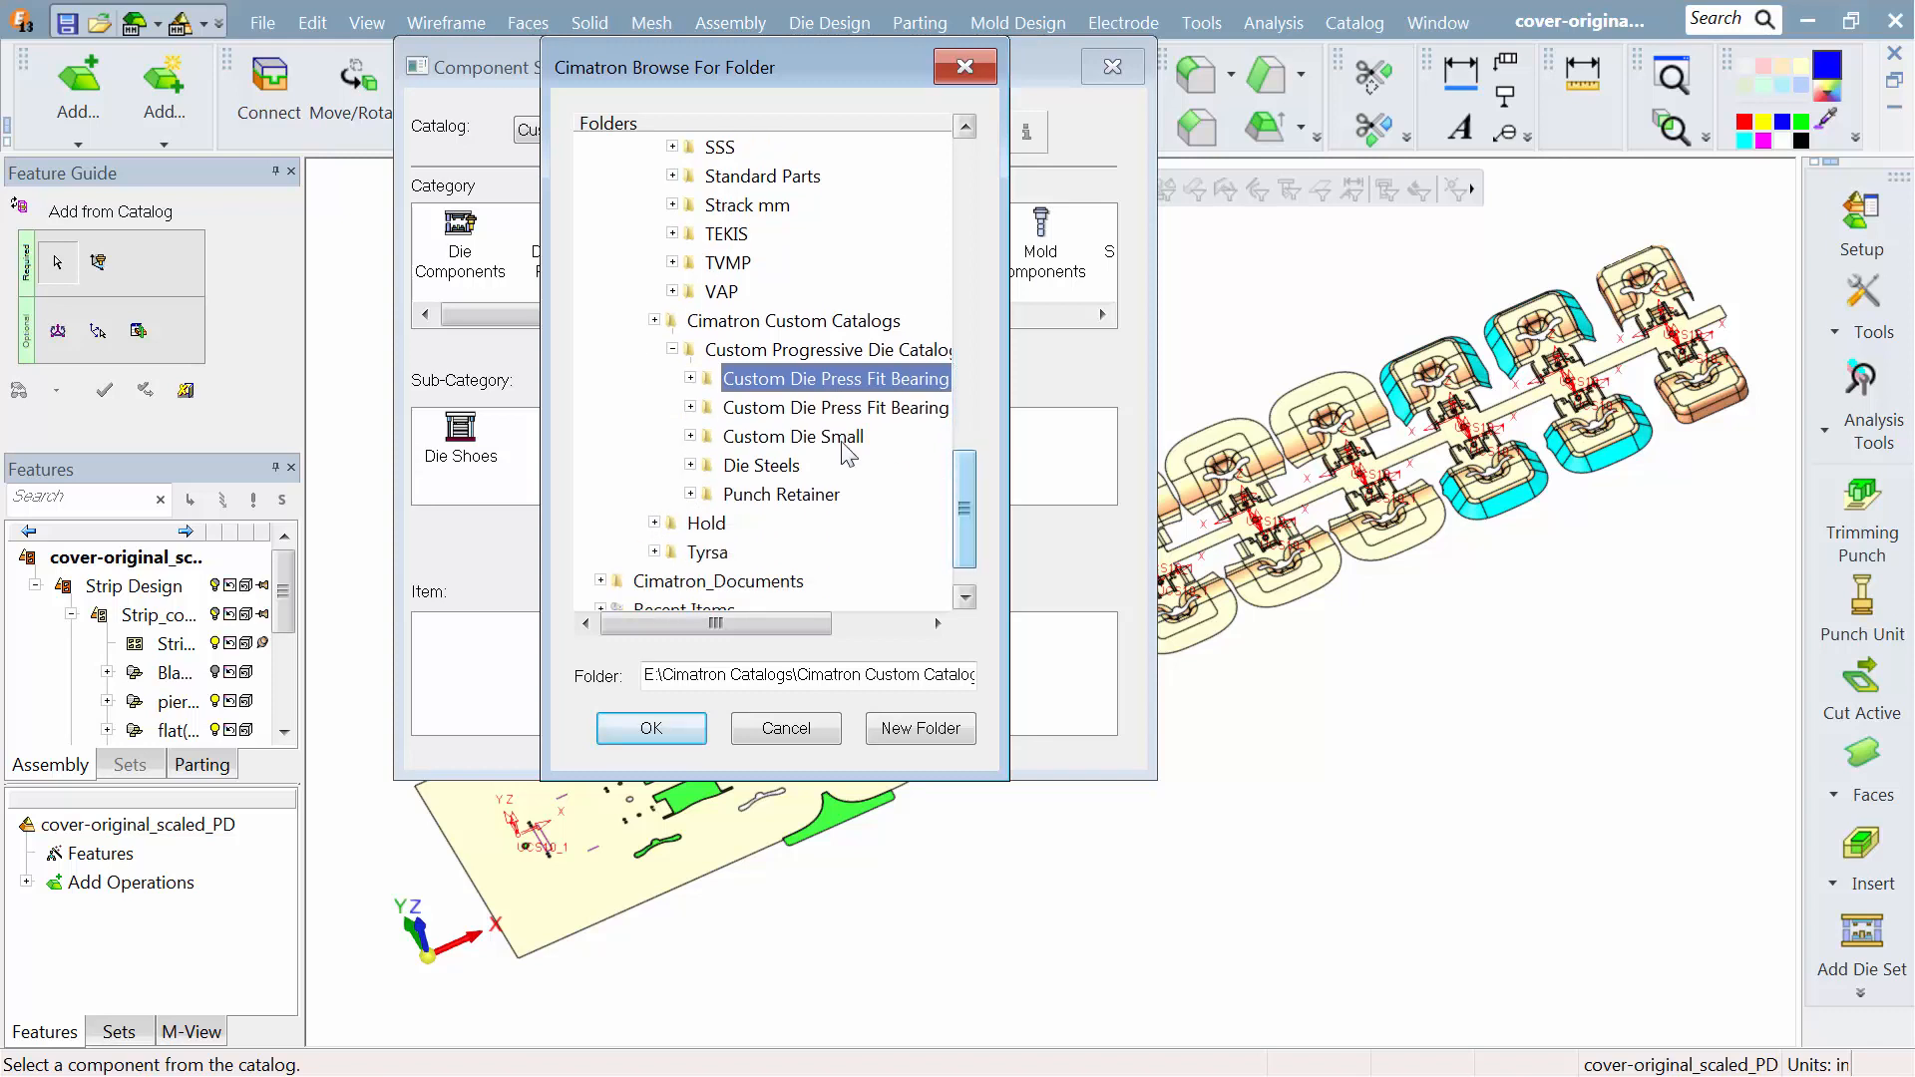
pyautogui.click(656, 321)
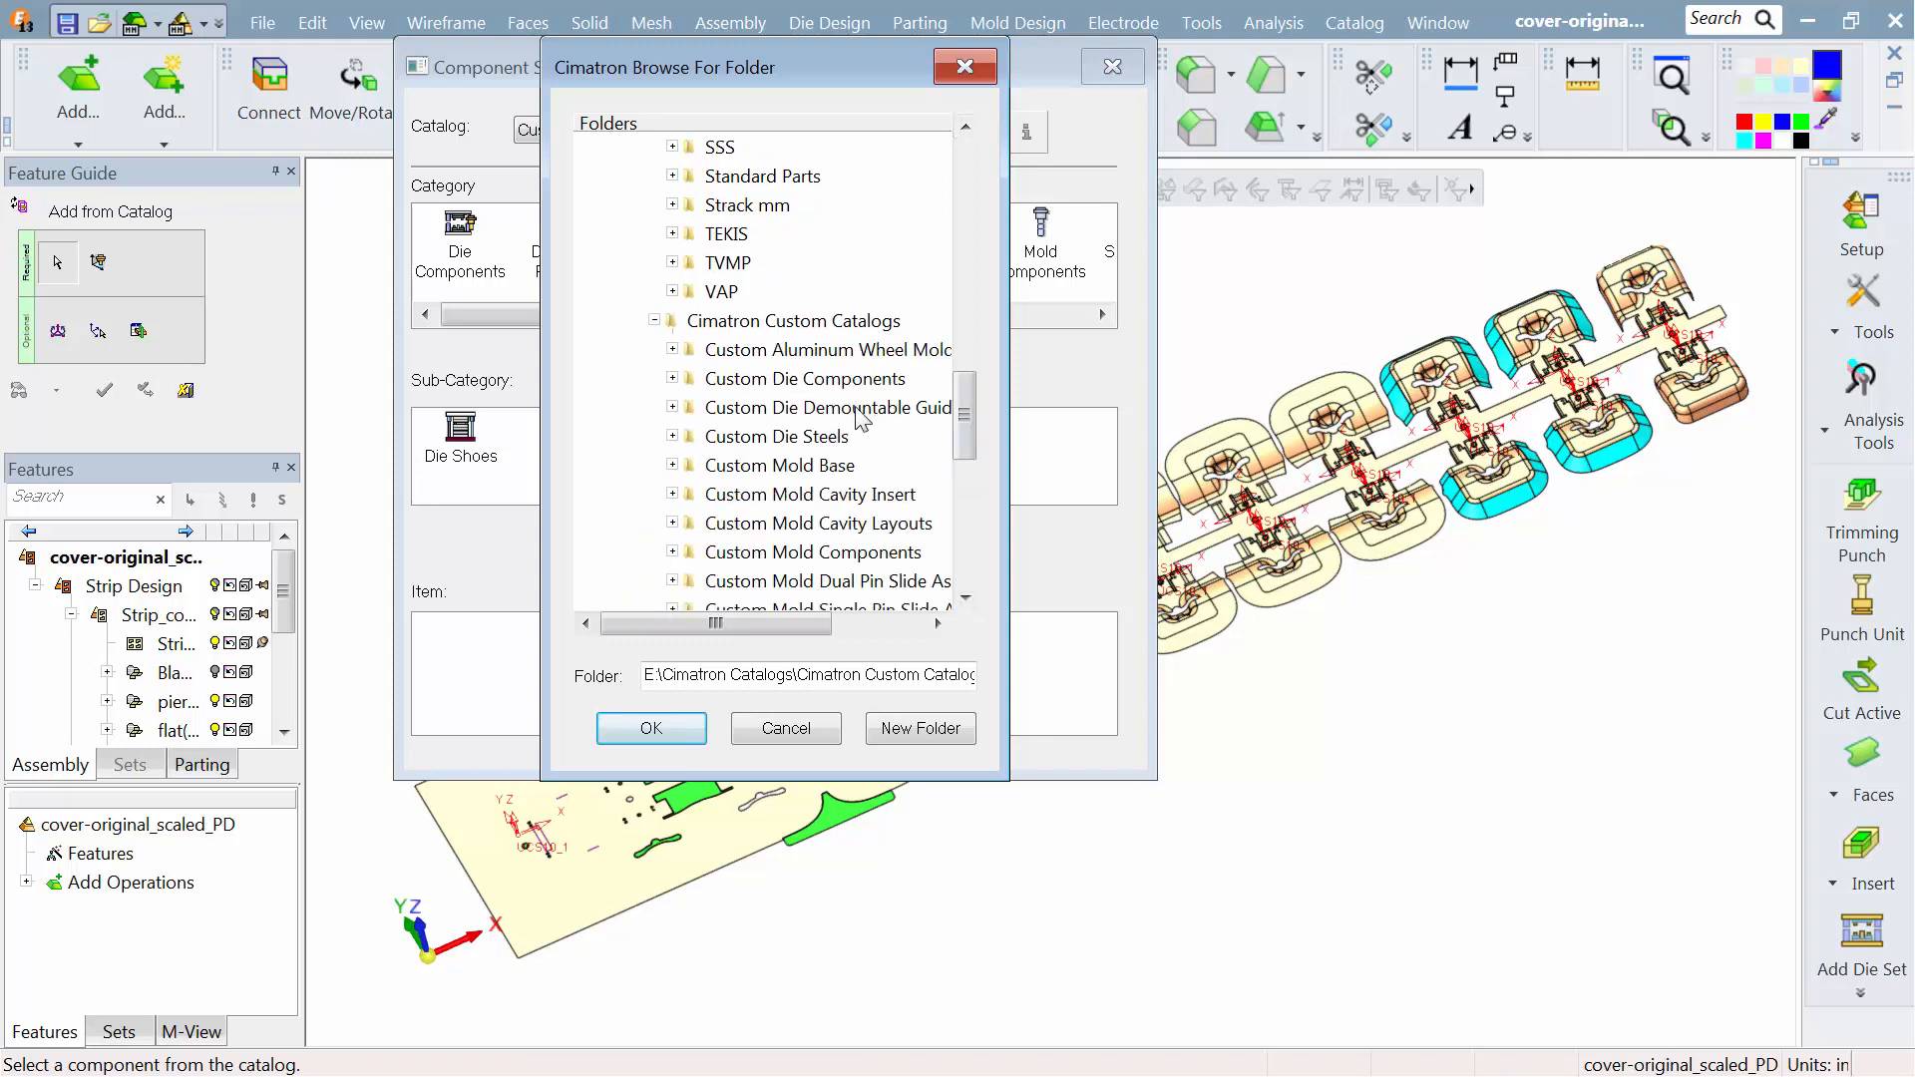
pyautogui.moveTo(966, 422); pyautogui.dragTo(966, 505)
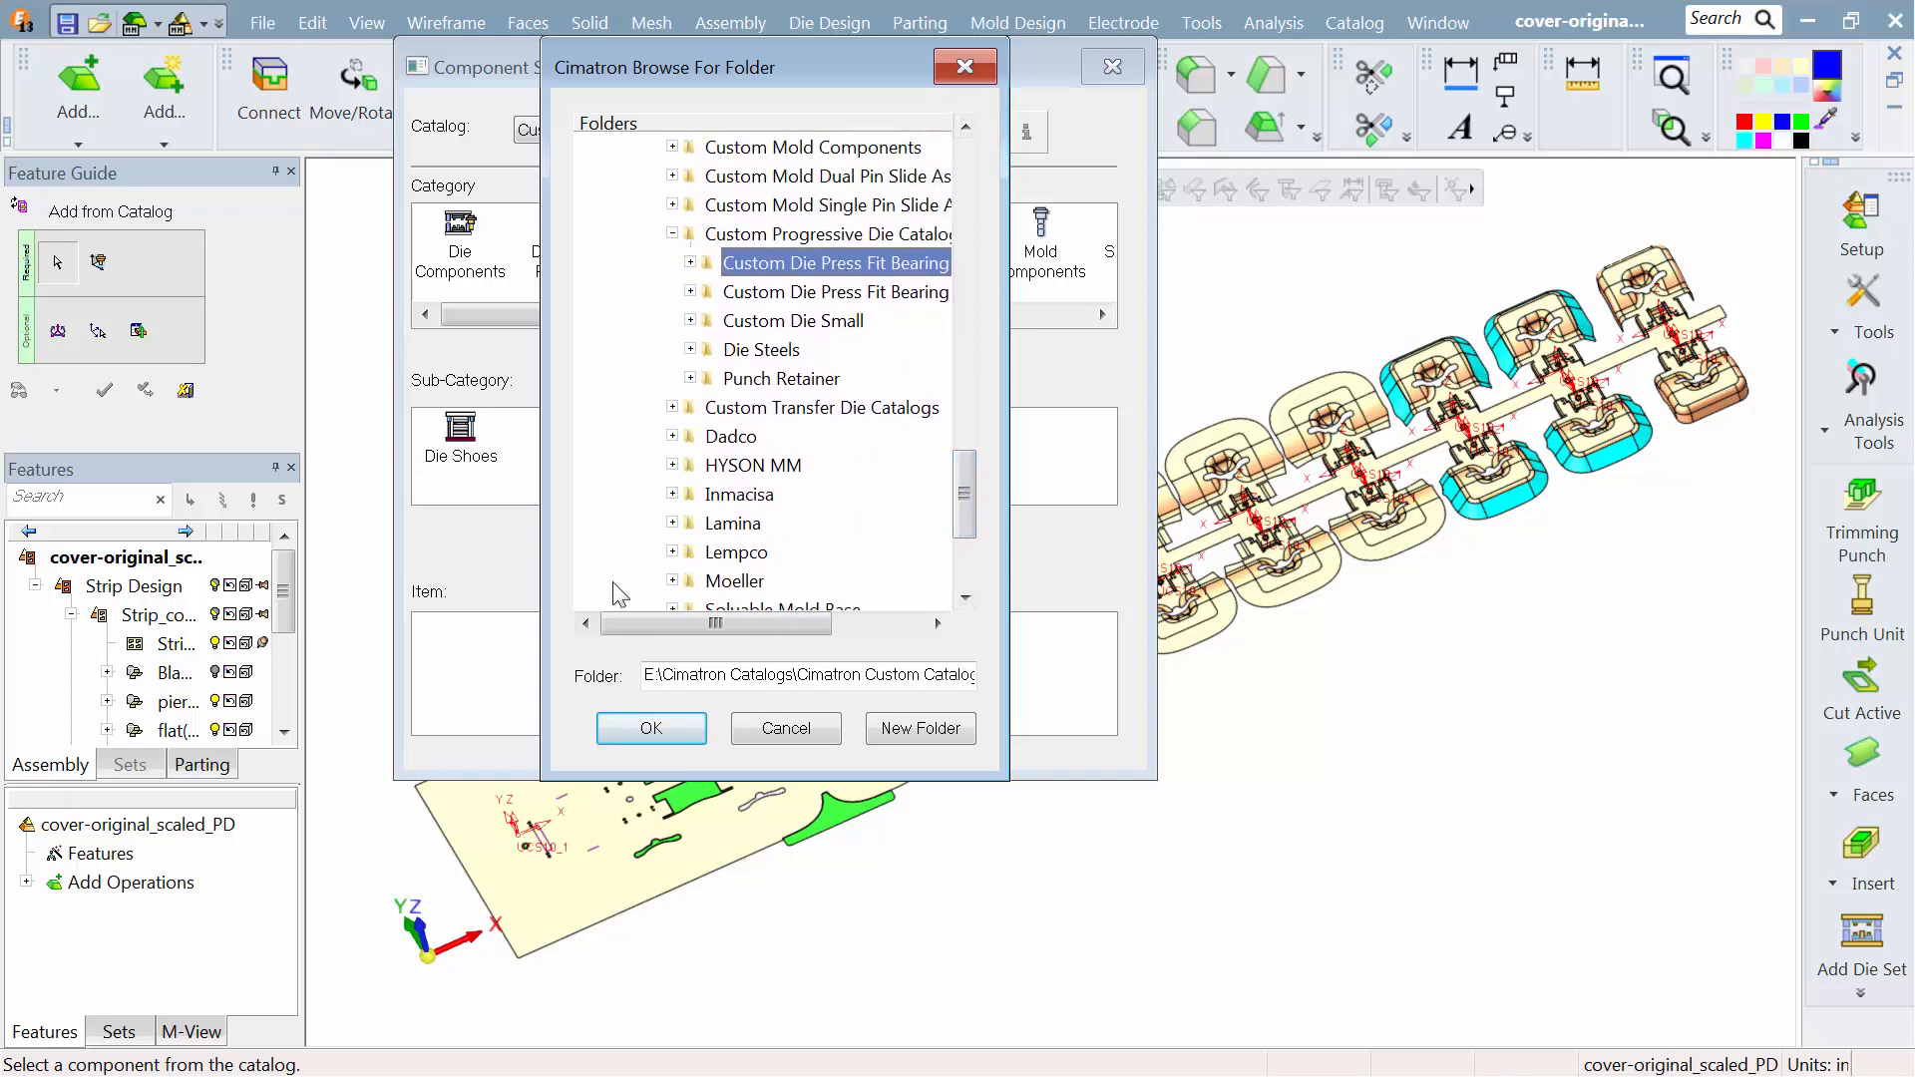
pyautogui.click(613, 728)
# Step: Choose the Custom Die Set item from the Die Shoes sub-category for placement
pyautogui.click(461, 449)
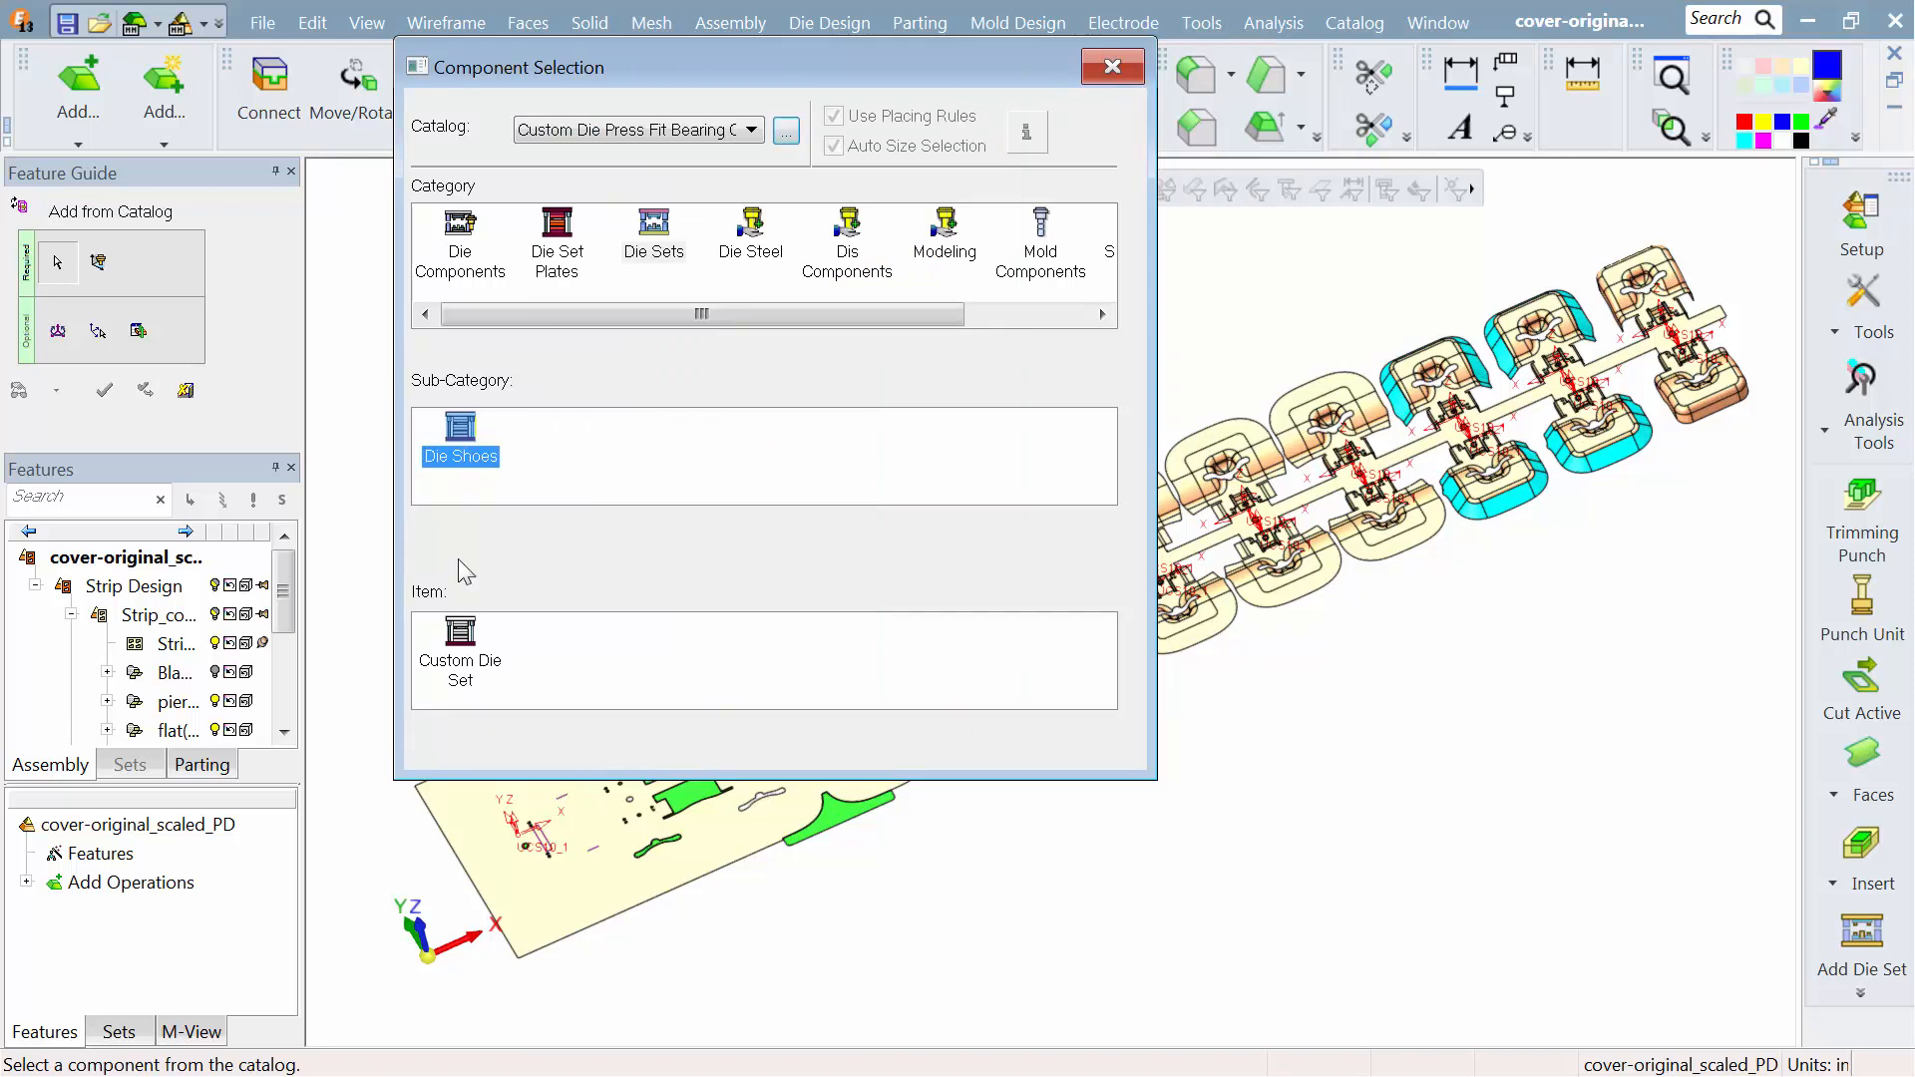
pyautogui.click(460, 658)
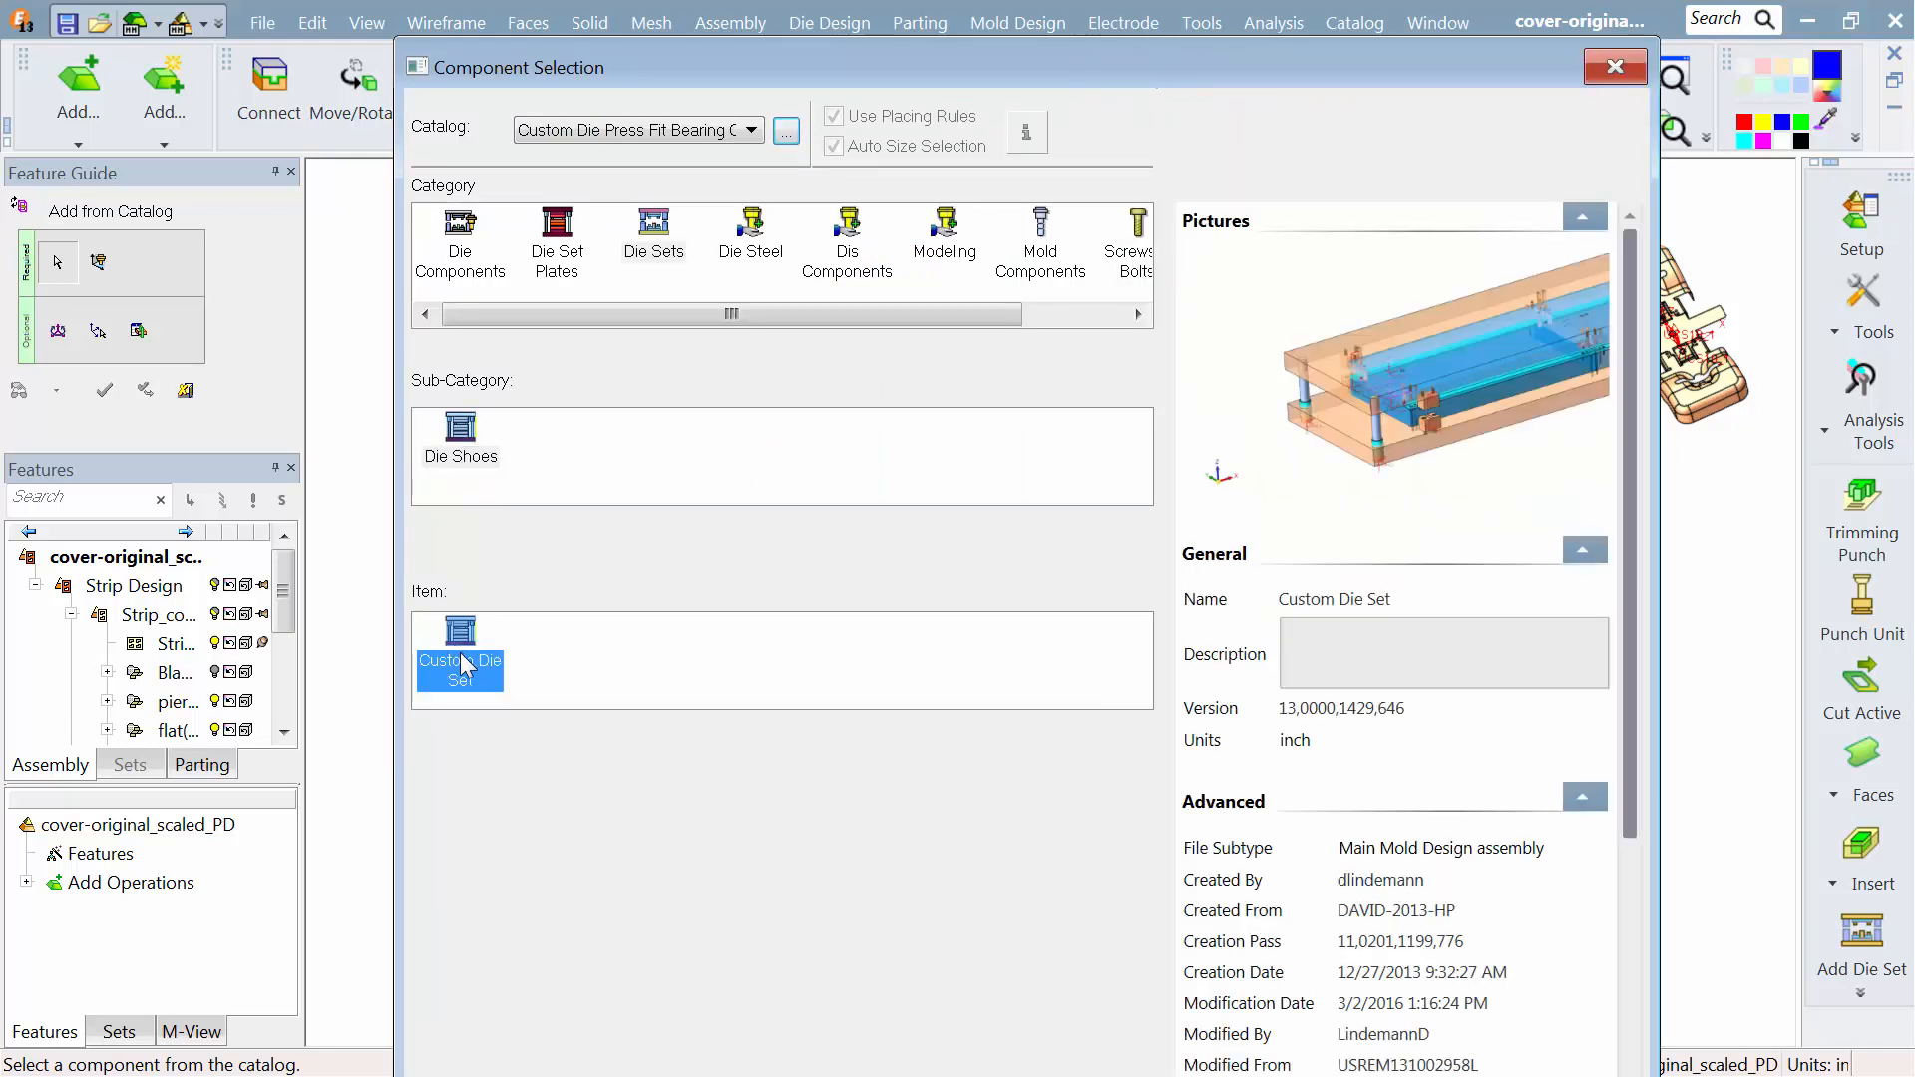
pyautogui.doubleClick(462, 665)
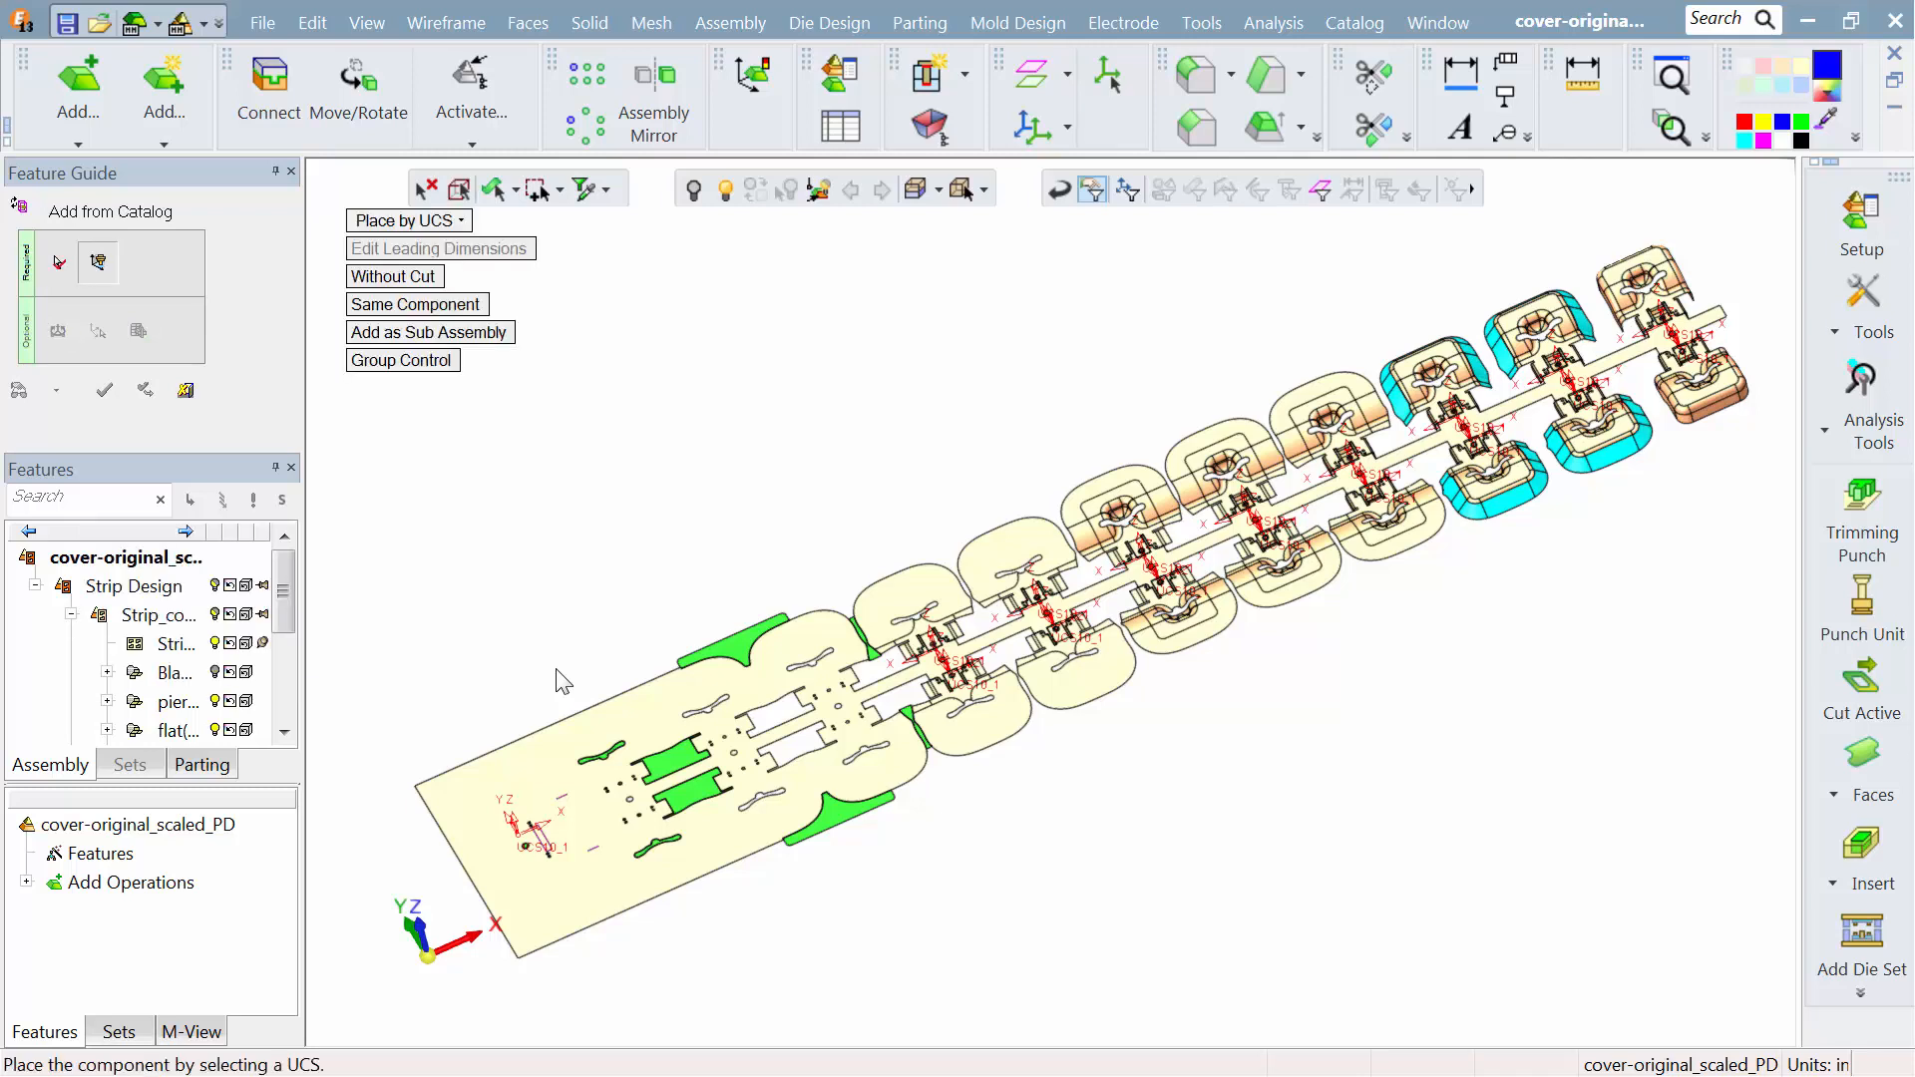
# Step: Set the die set placement method to Place by Pick with the Point selection filter
pyautogui.click(419, 221)
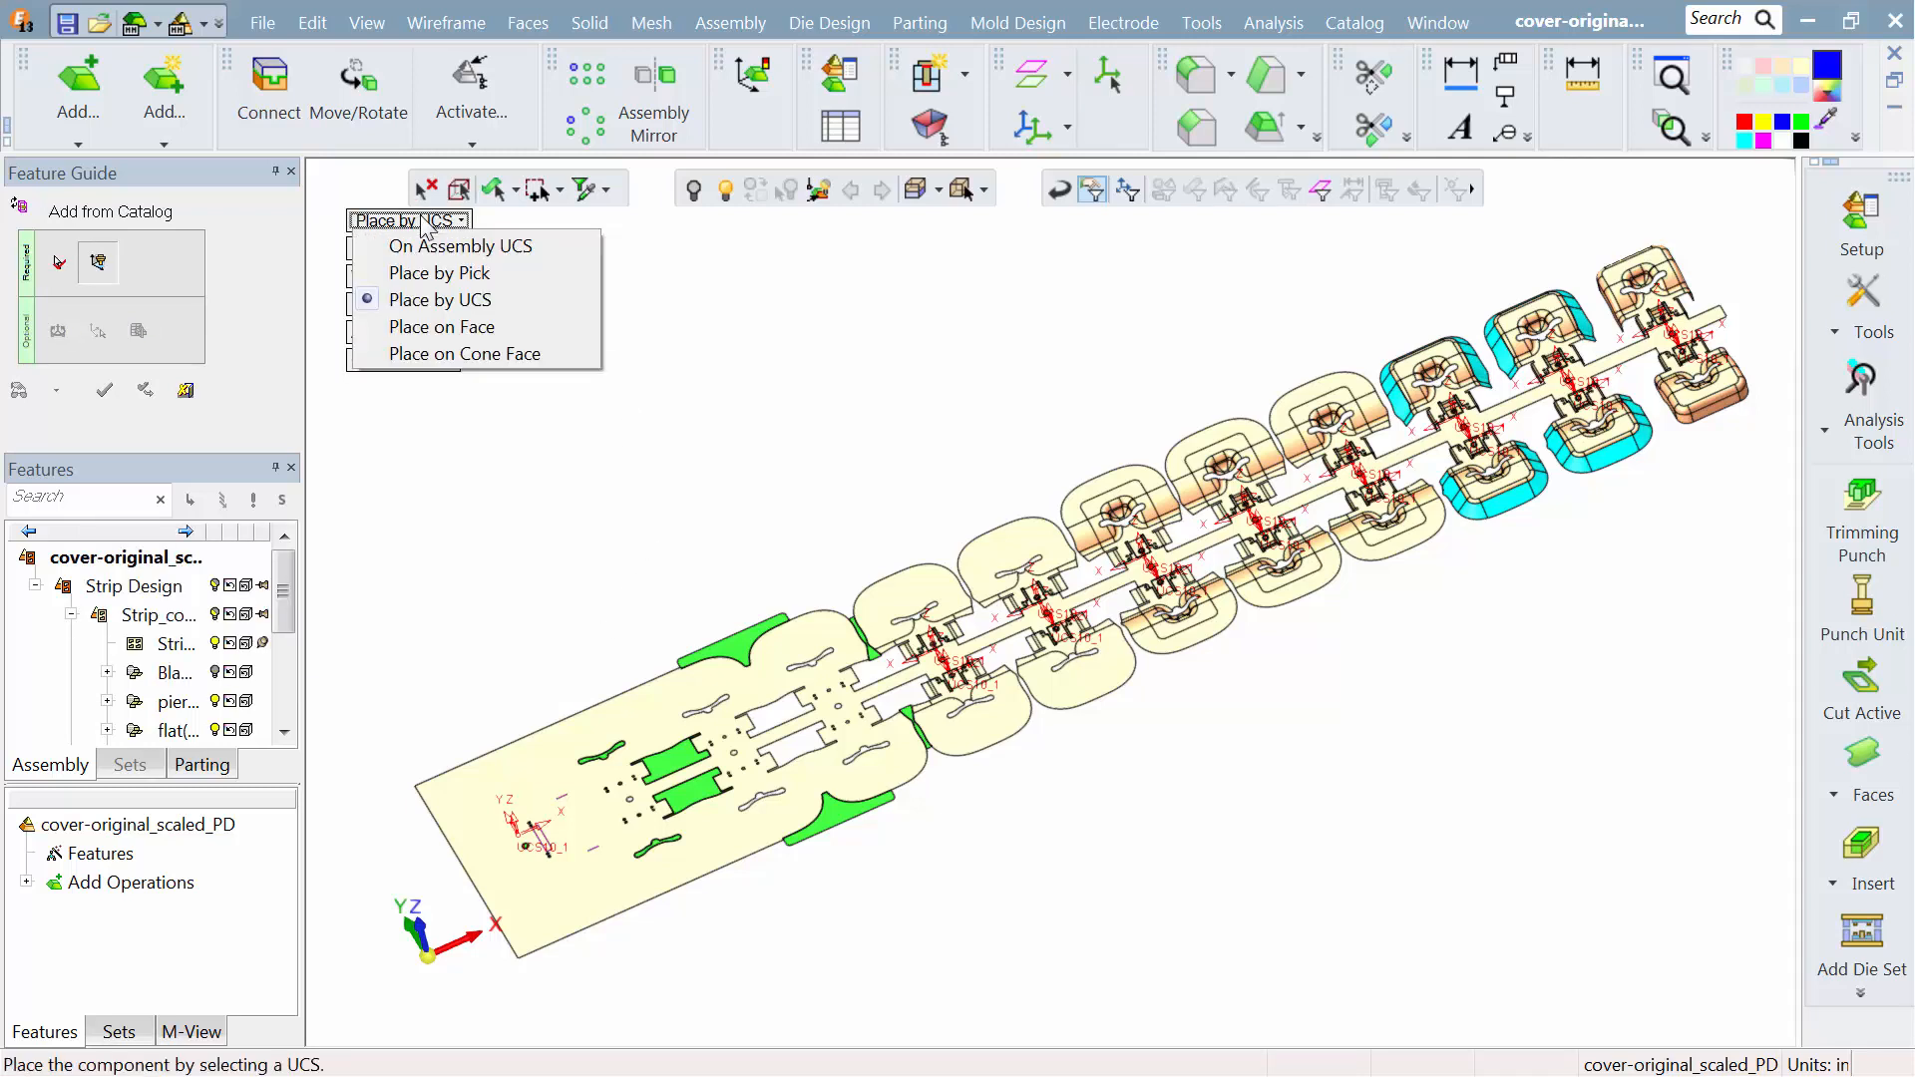
pyautogui.click(420, 275)
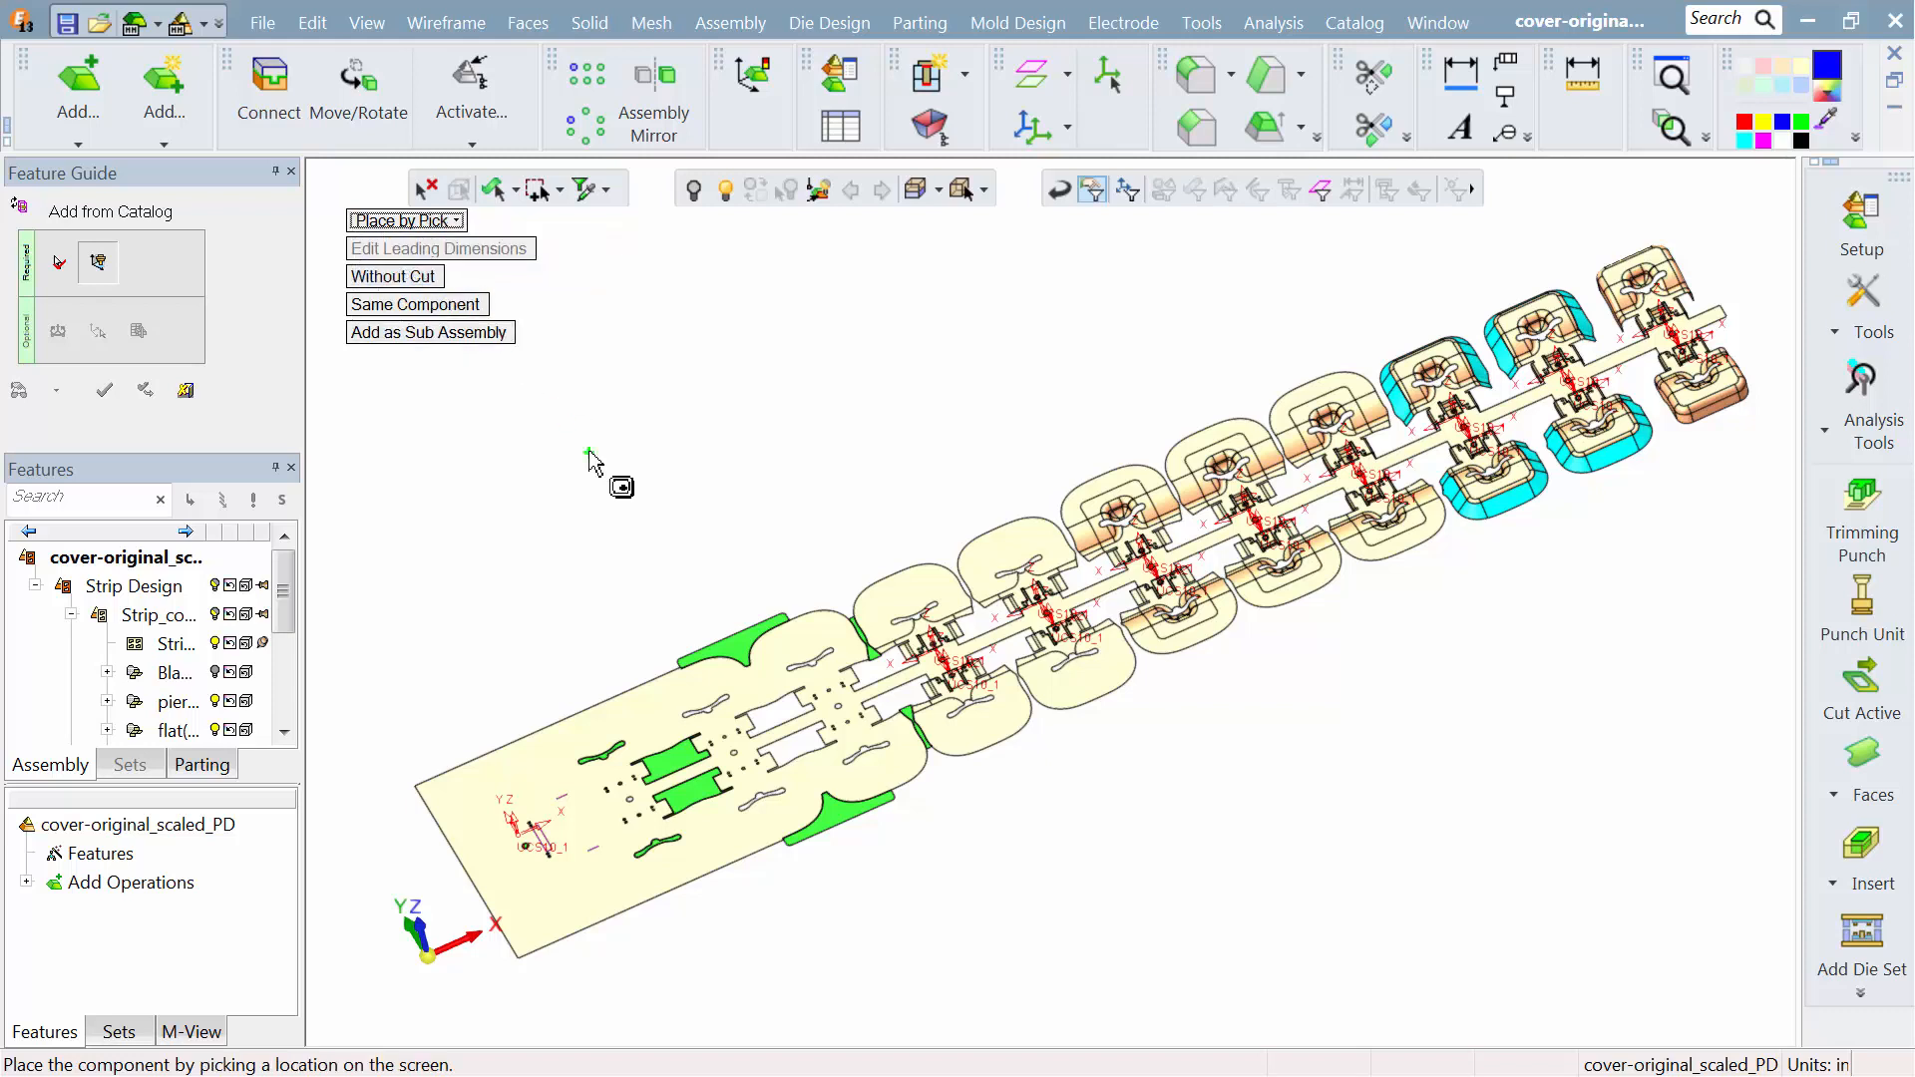
pyautogui.rightClick(589, 452)
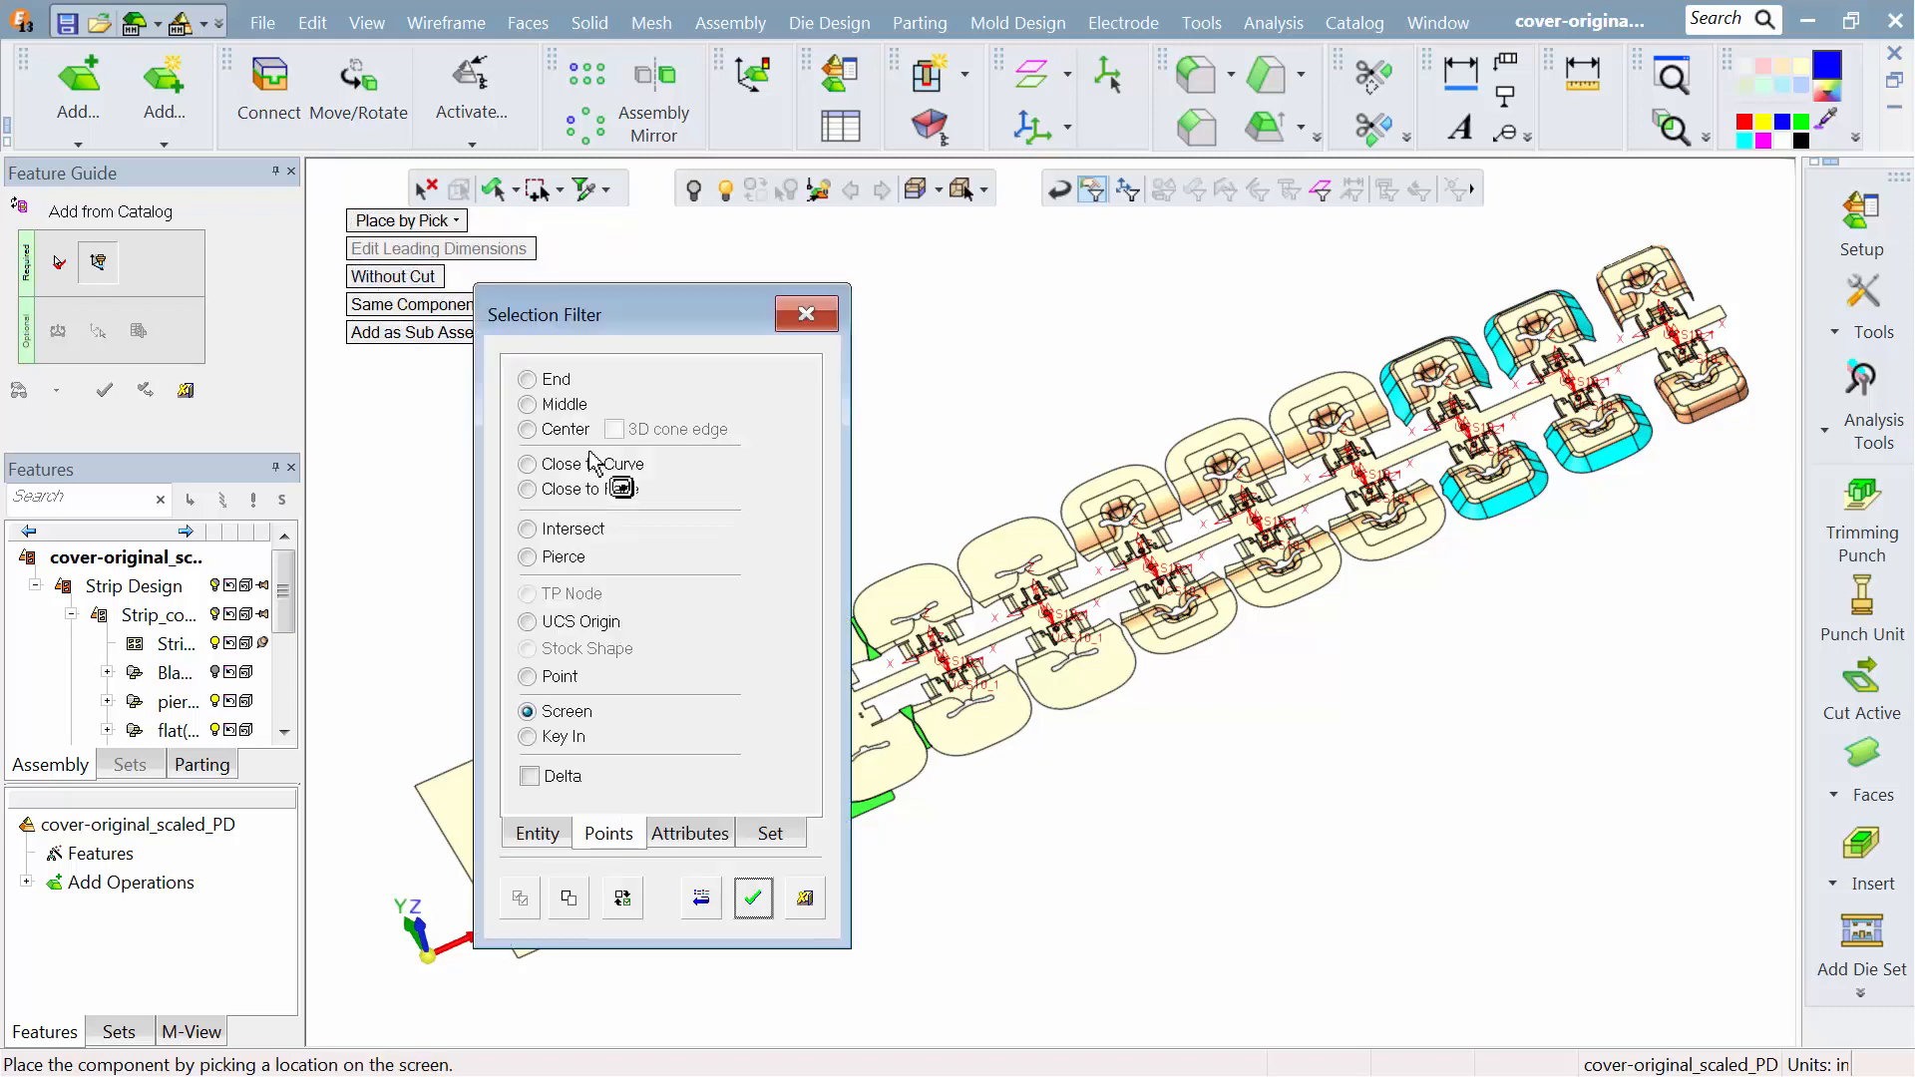
pyautogui.click(527, 678)
pyautogui.click(753, 898)
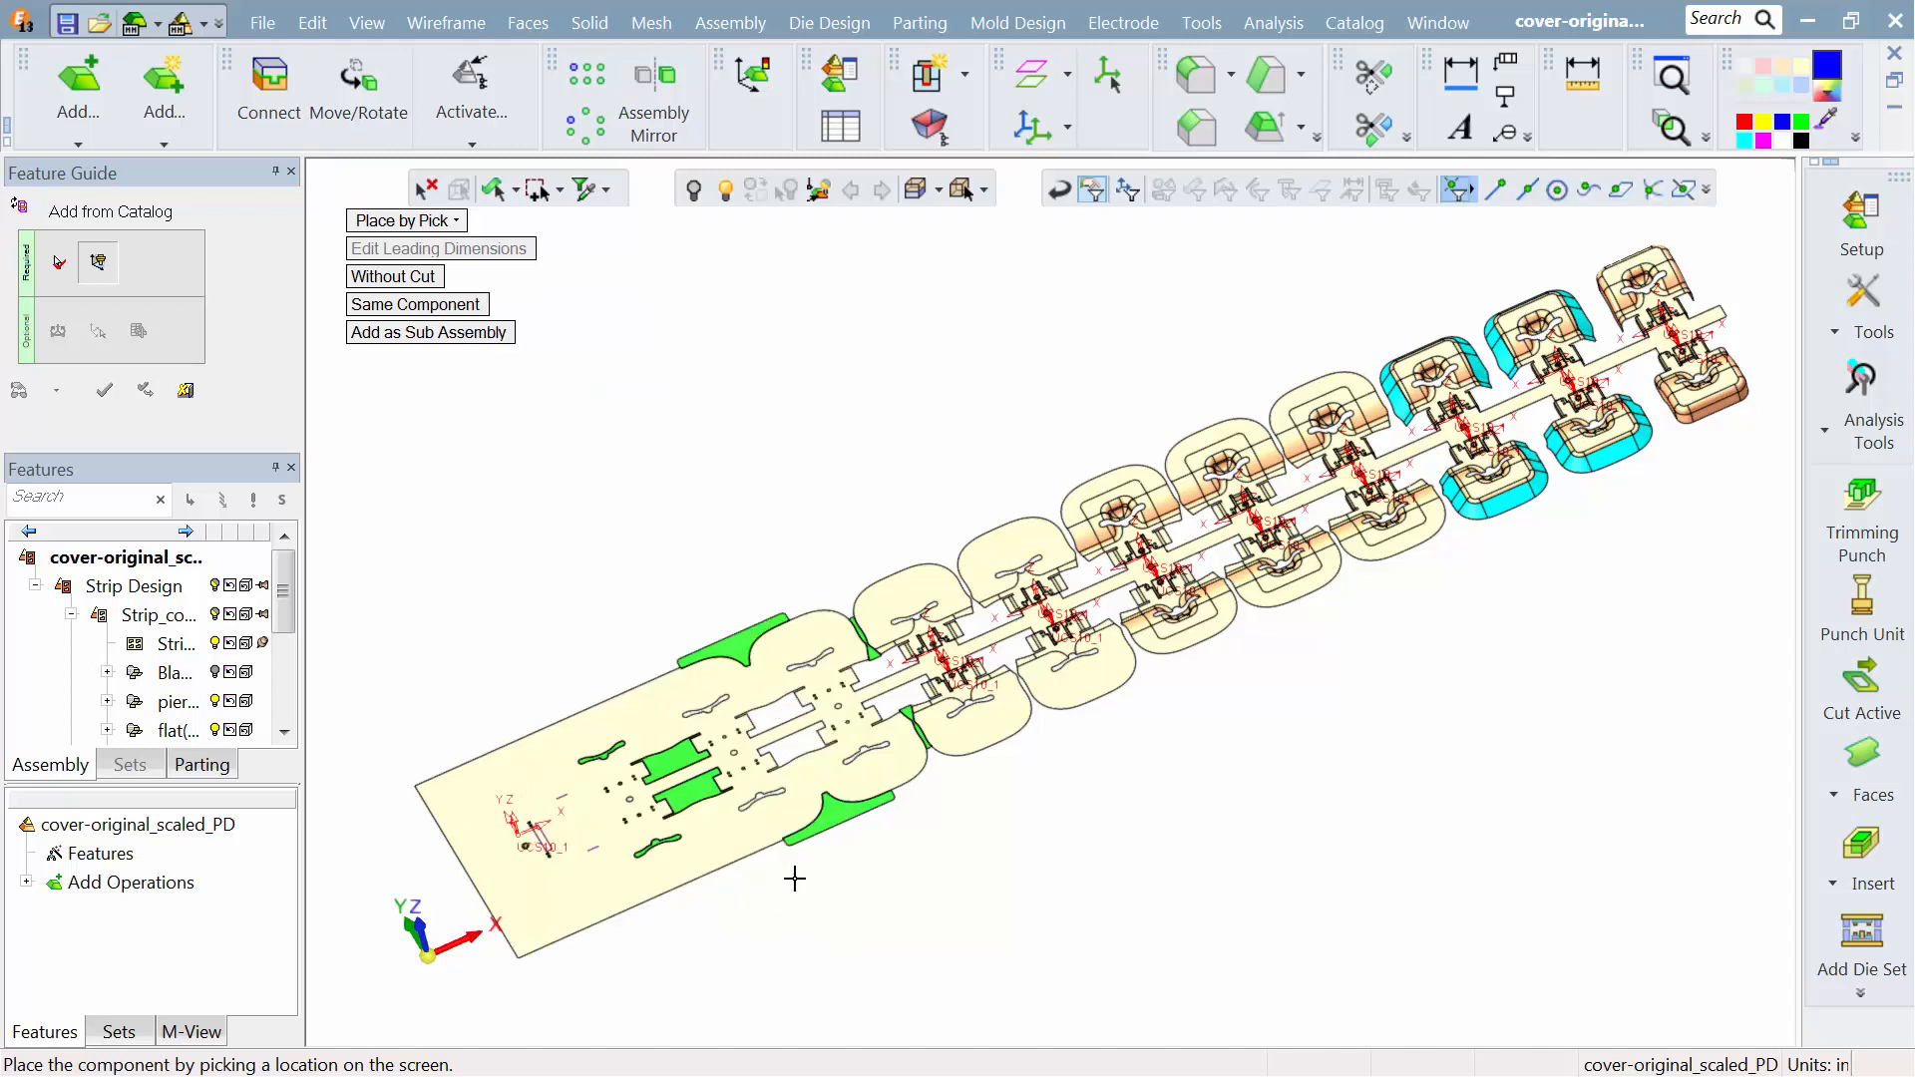
# Step: Place the die set at the midpoint of the strip's starting end edge and confirm the insertion
pyautogui.click(1526, 190)
pyautogui.click(476, 870)
pyautogui.scroll(5, 1168, 658)
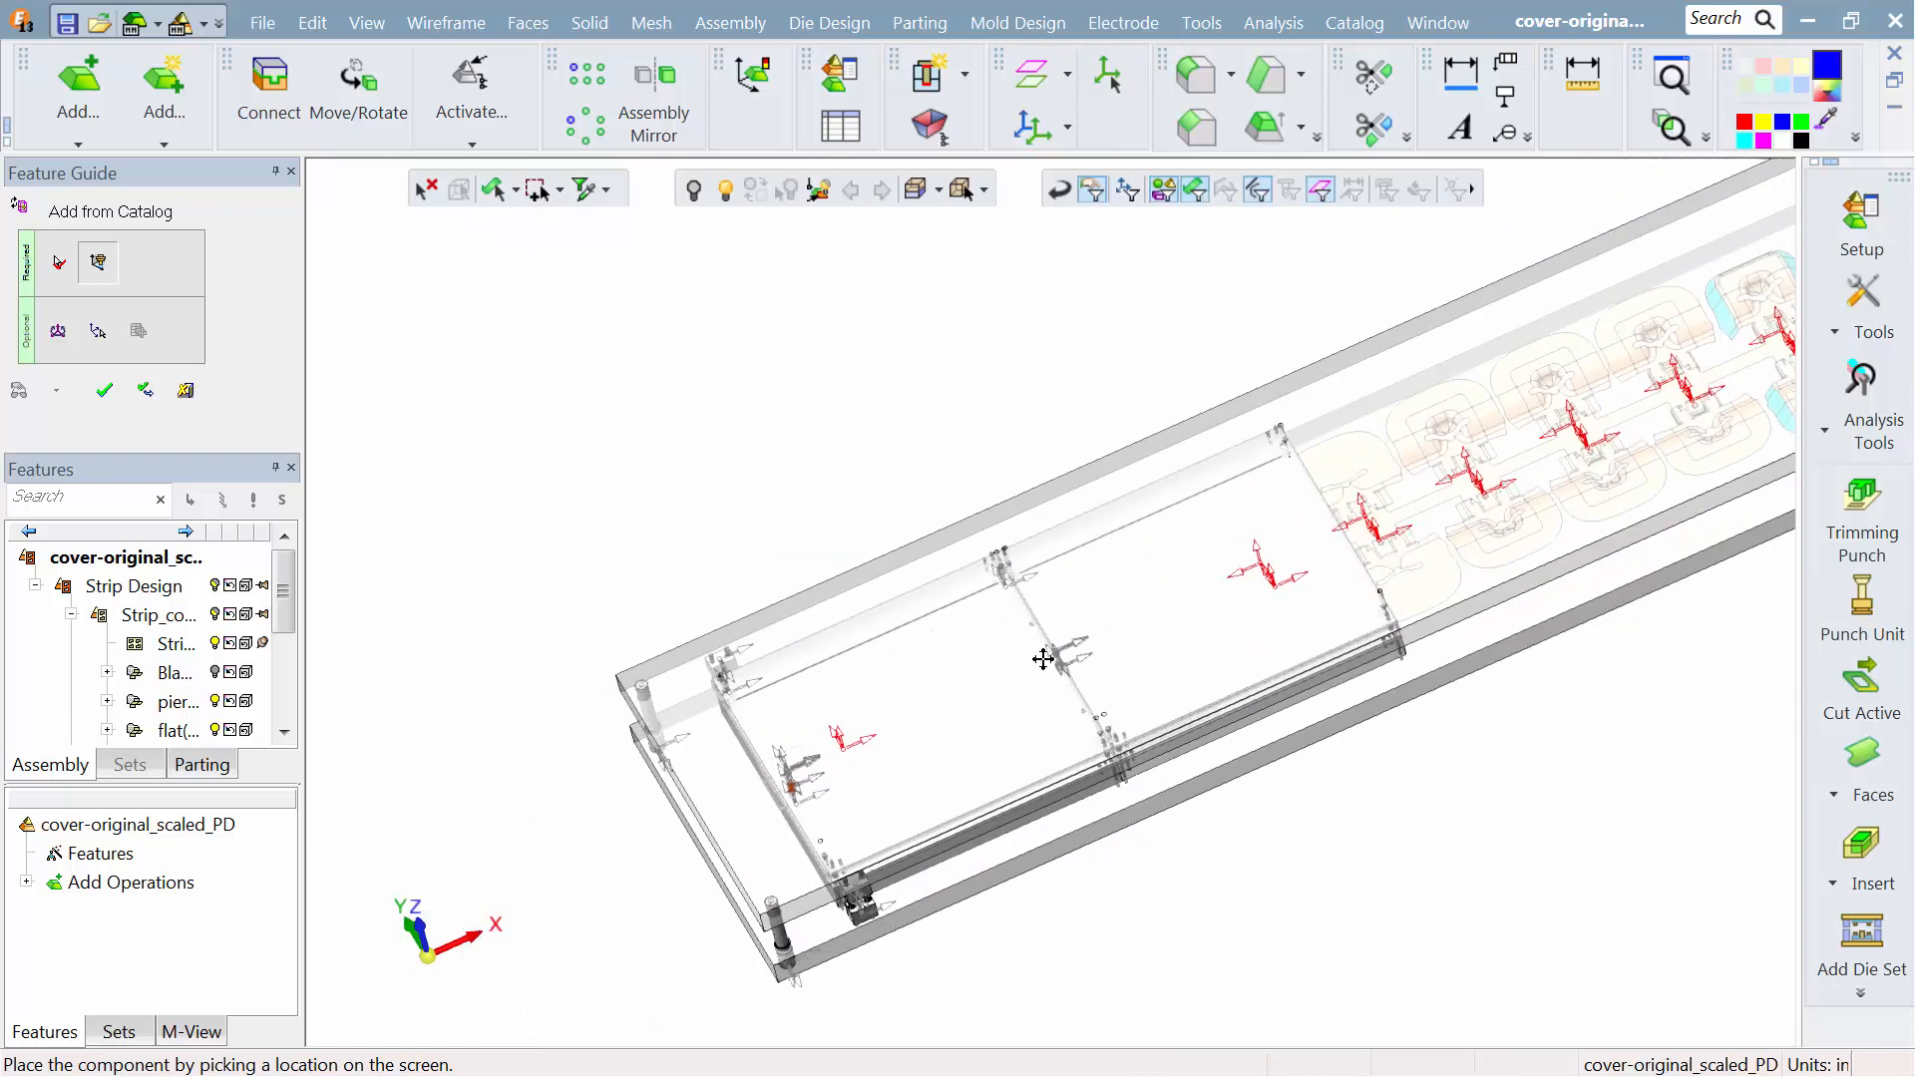
pyautogui.keyDown('ctrl'); pyautogui.moveTo(1181, 531); pyautogui.dragTo(1184, 429, button='right'); pyautogui.keyUp('ctrl')
pyautogui.keyDown('ctrl'); pyautogui.moveTo(1184, 429); pyautogui.dragTo(1277, 344); pyautogui.keyUp('ctrl')
pyautogui.moveTo(1277, 347); pyautogui.dragTo(1250, 392, button='middle')
pyautogui.click(1250, 392)
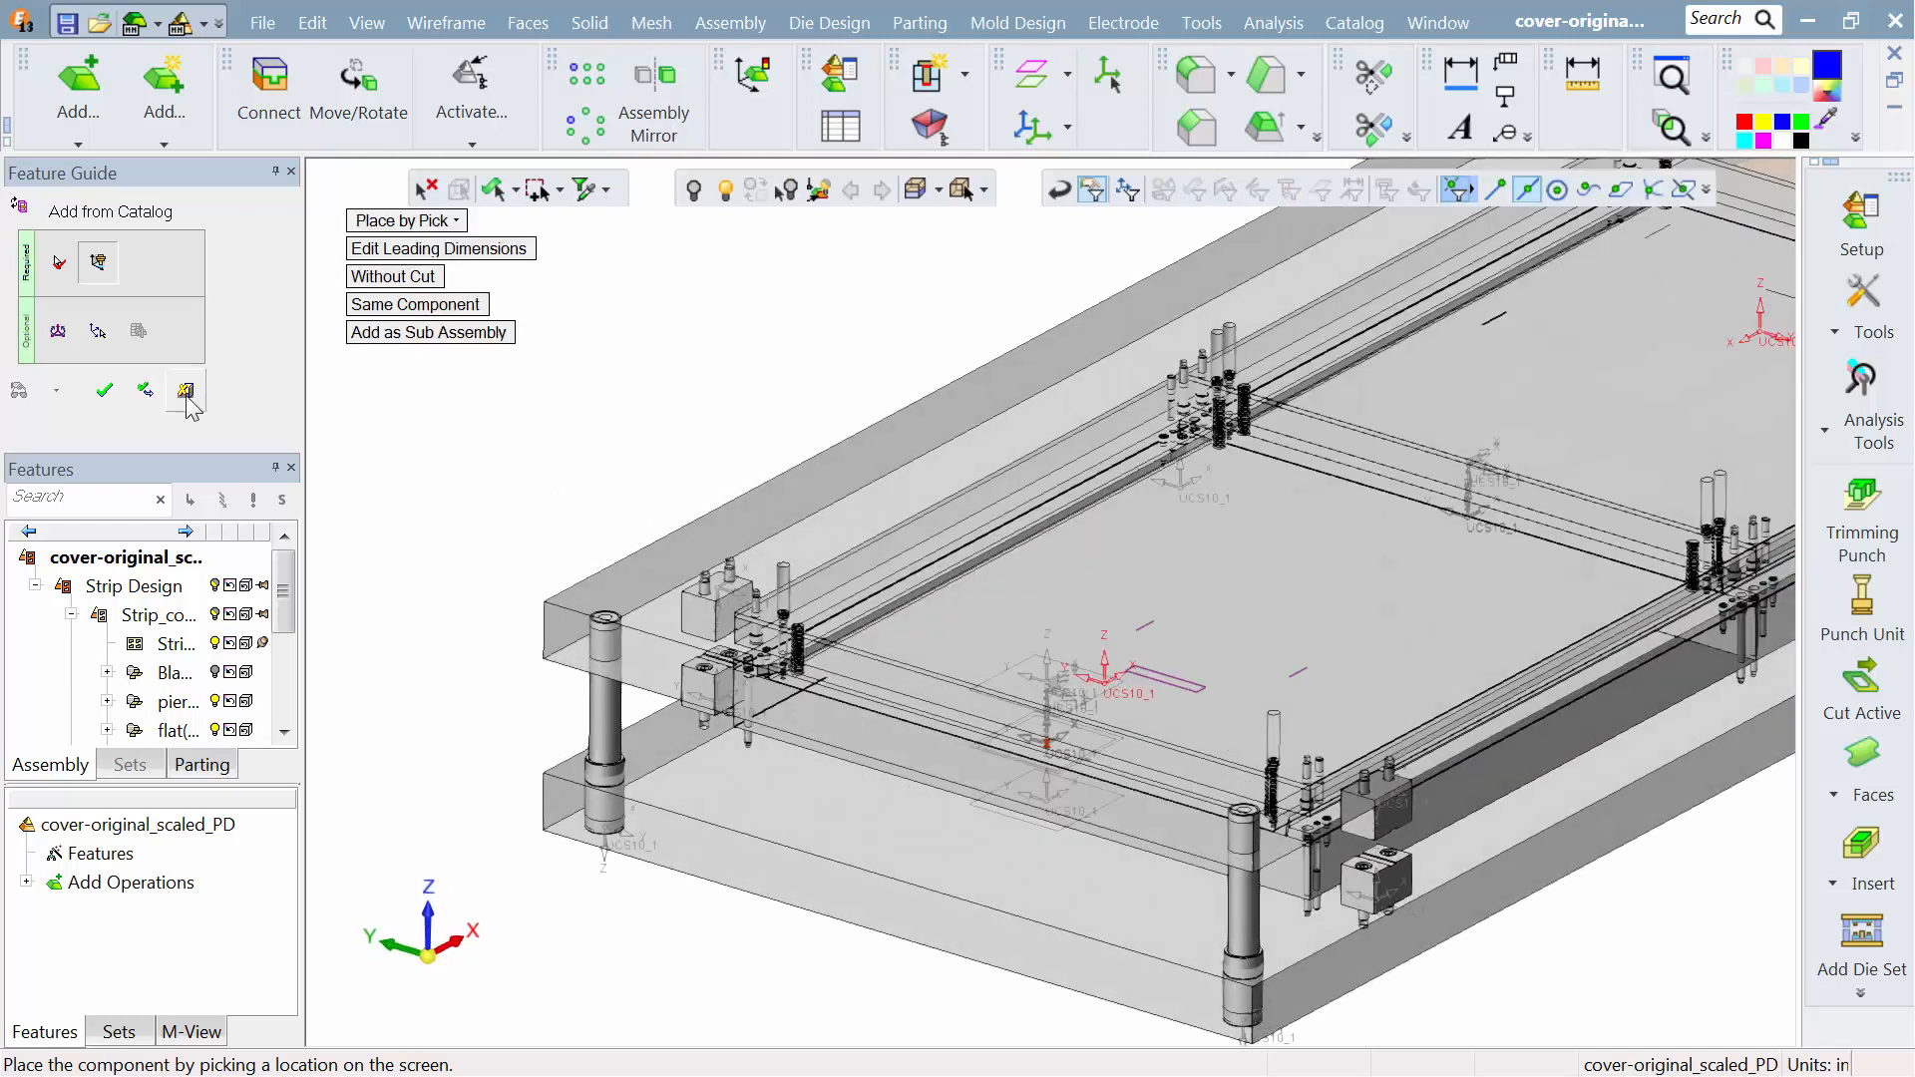
pyautogui.click(105, 392)
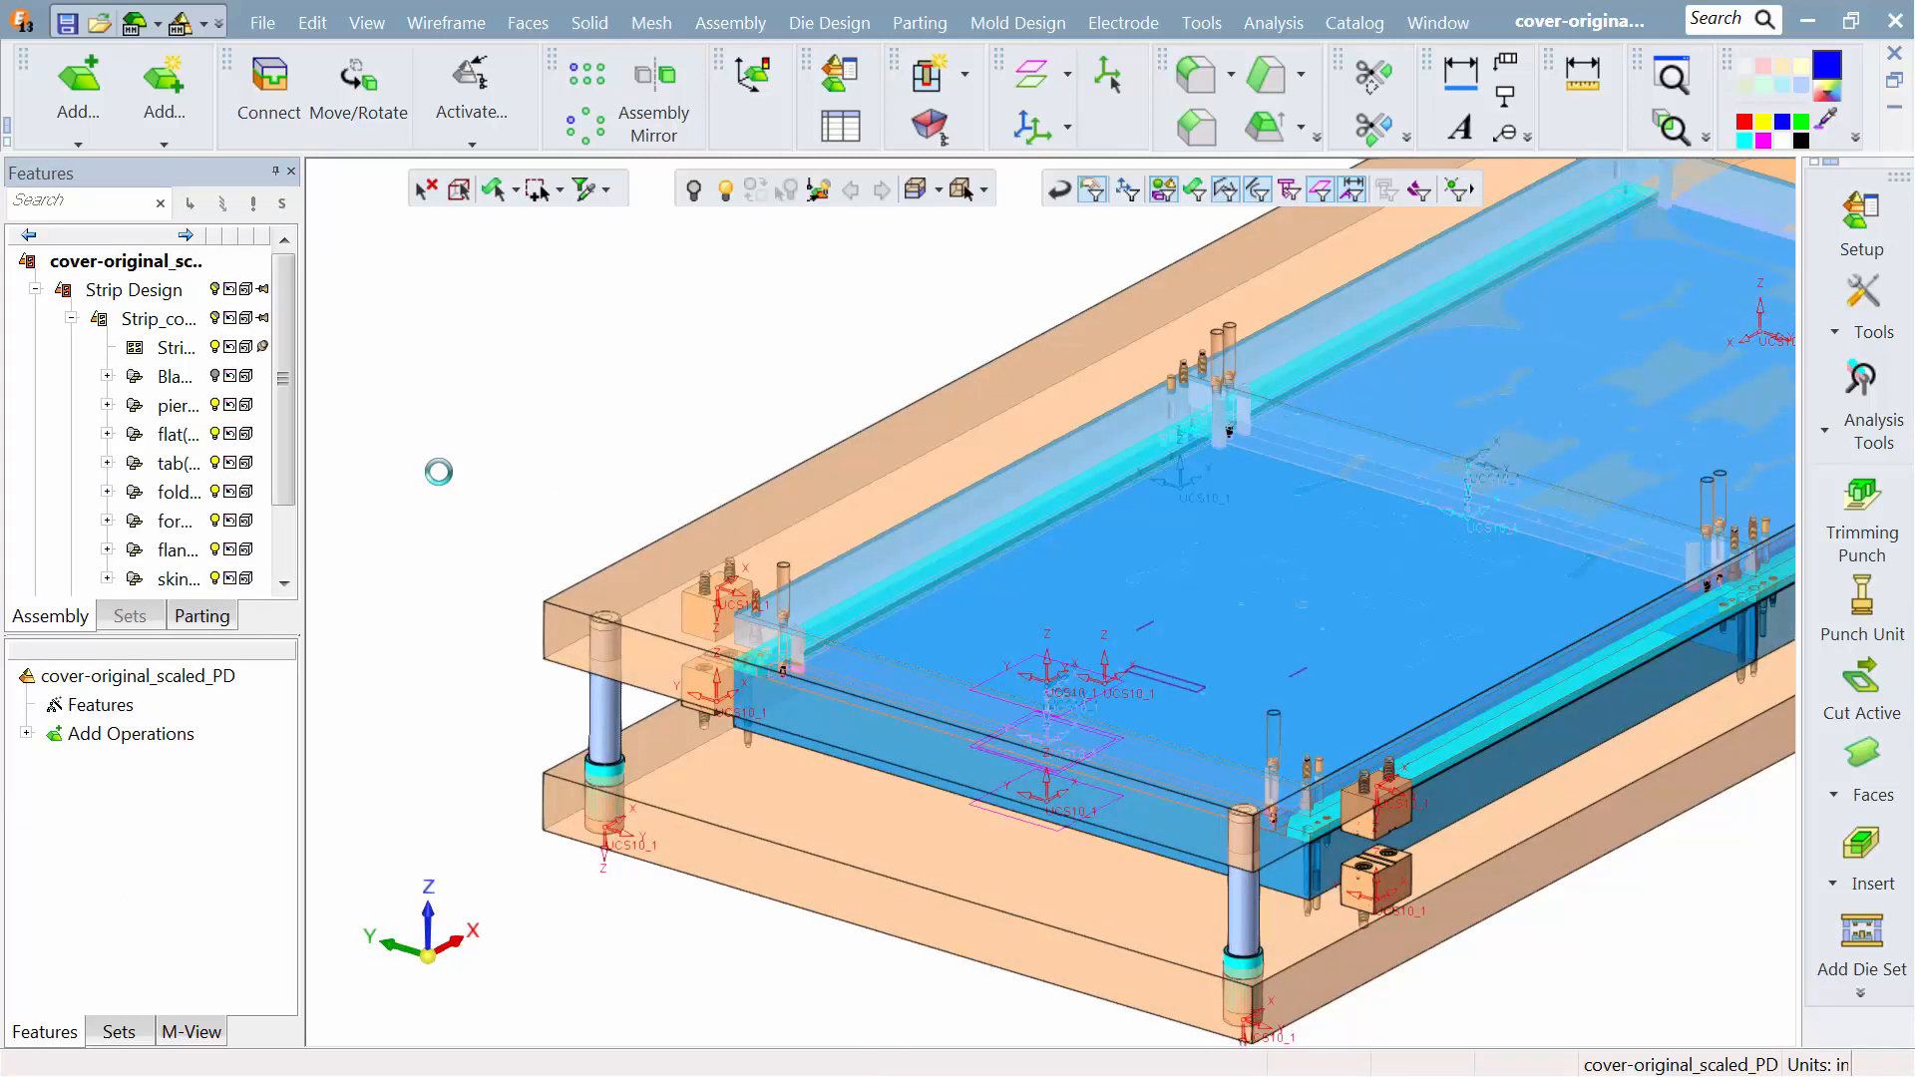
# Step: Examine the die set, the Overall Length formula in Setup and the strip layout's bounding data
pyautogui.scroll(3, 1141, 791)
pyautogui.moveTo(1141, 790); pyautogui.dragTo(1210, 534, button='middle')
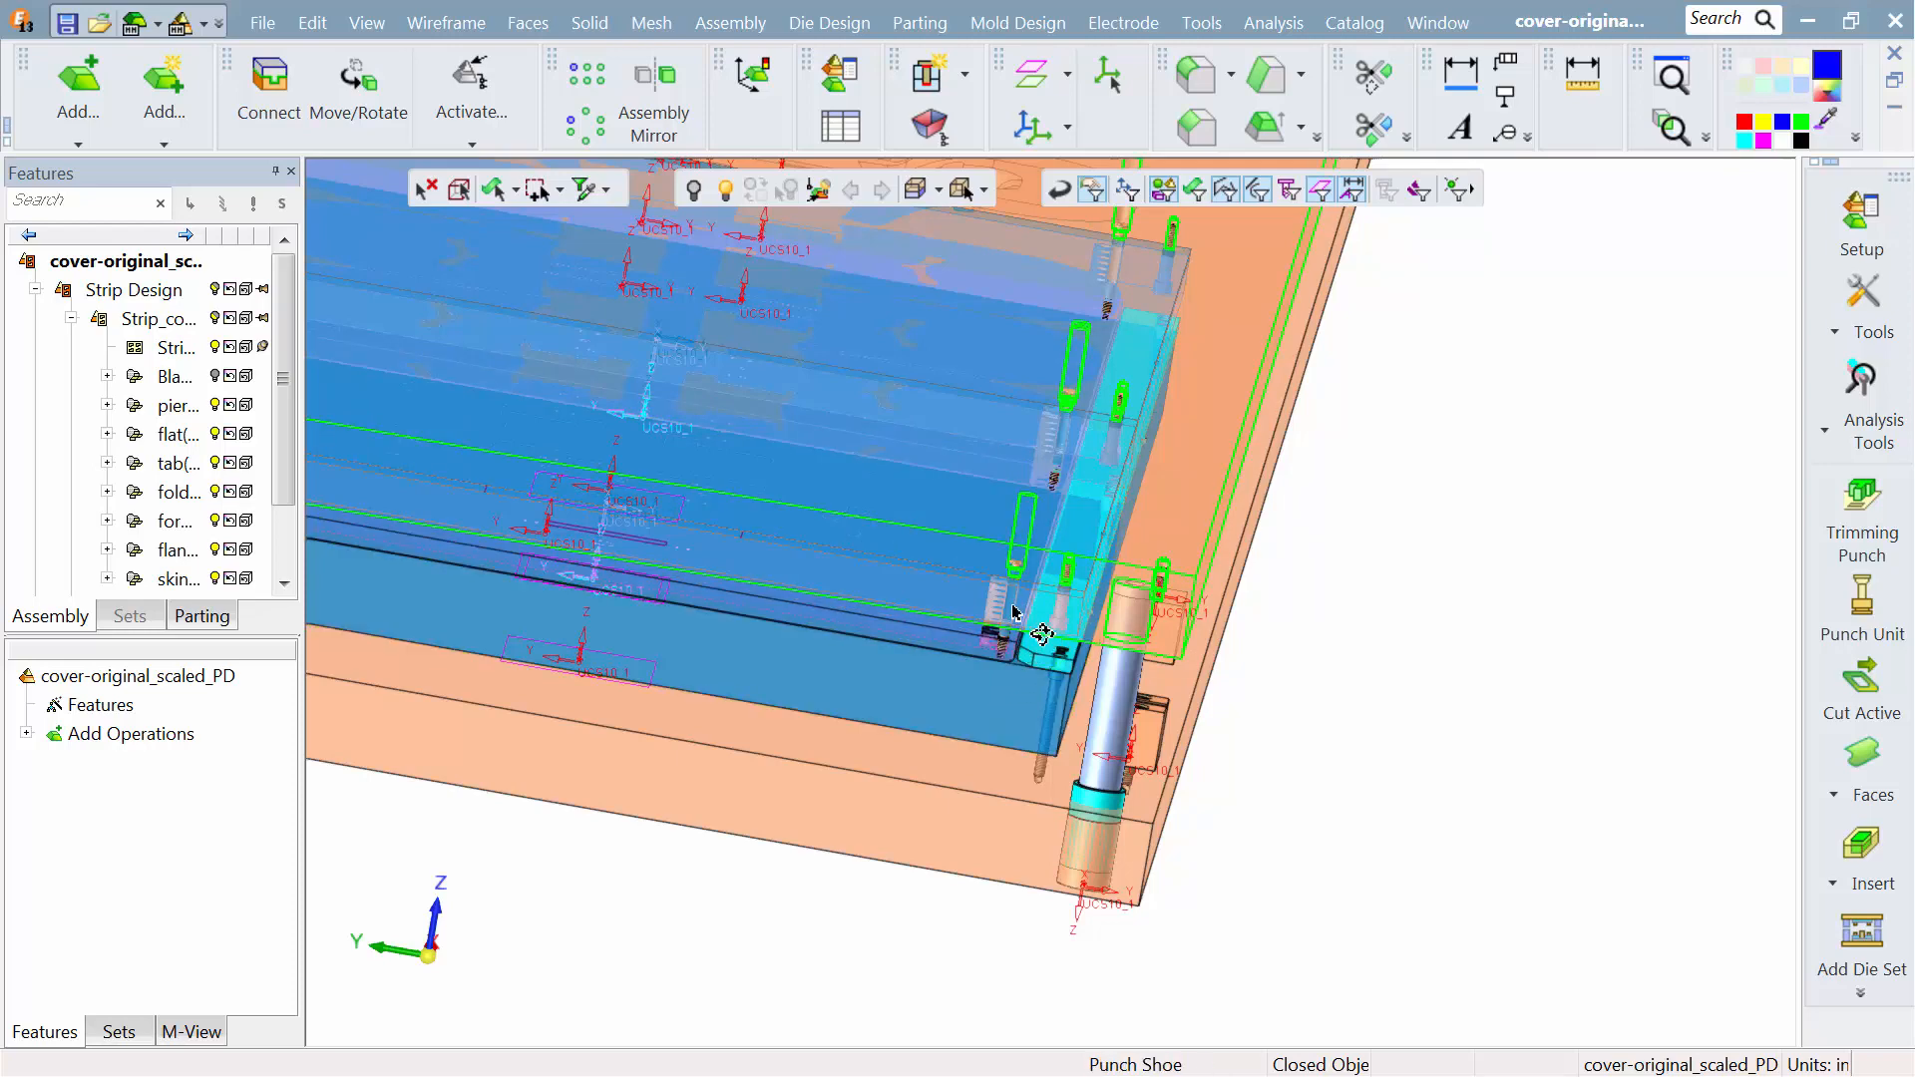
pyautogui.moveTo(1013, 605); pyautogui.dragTo(936, 734, button='middle')
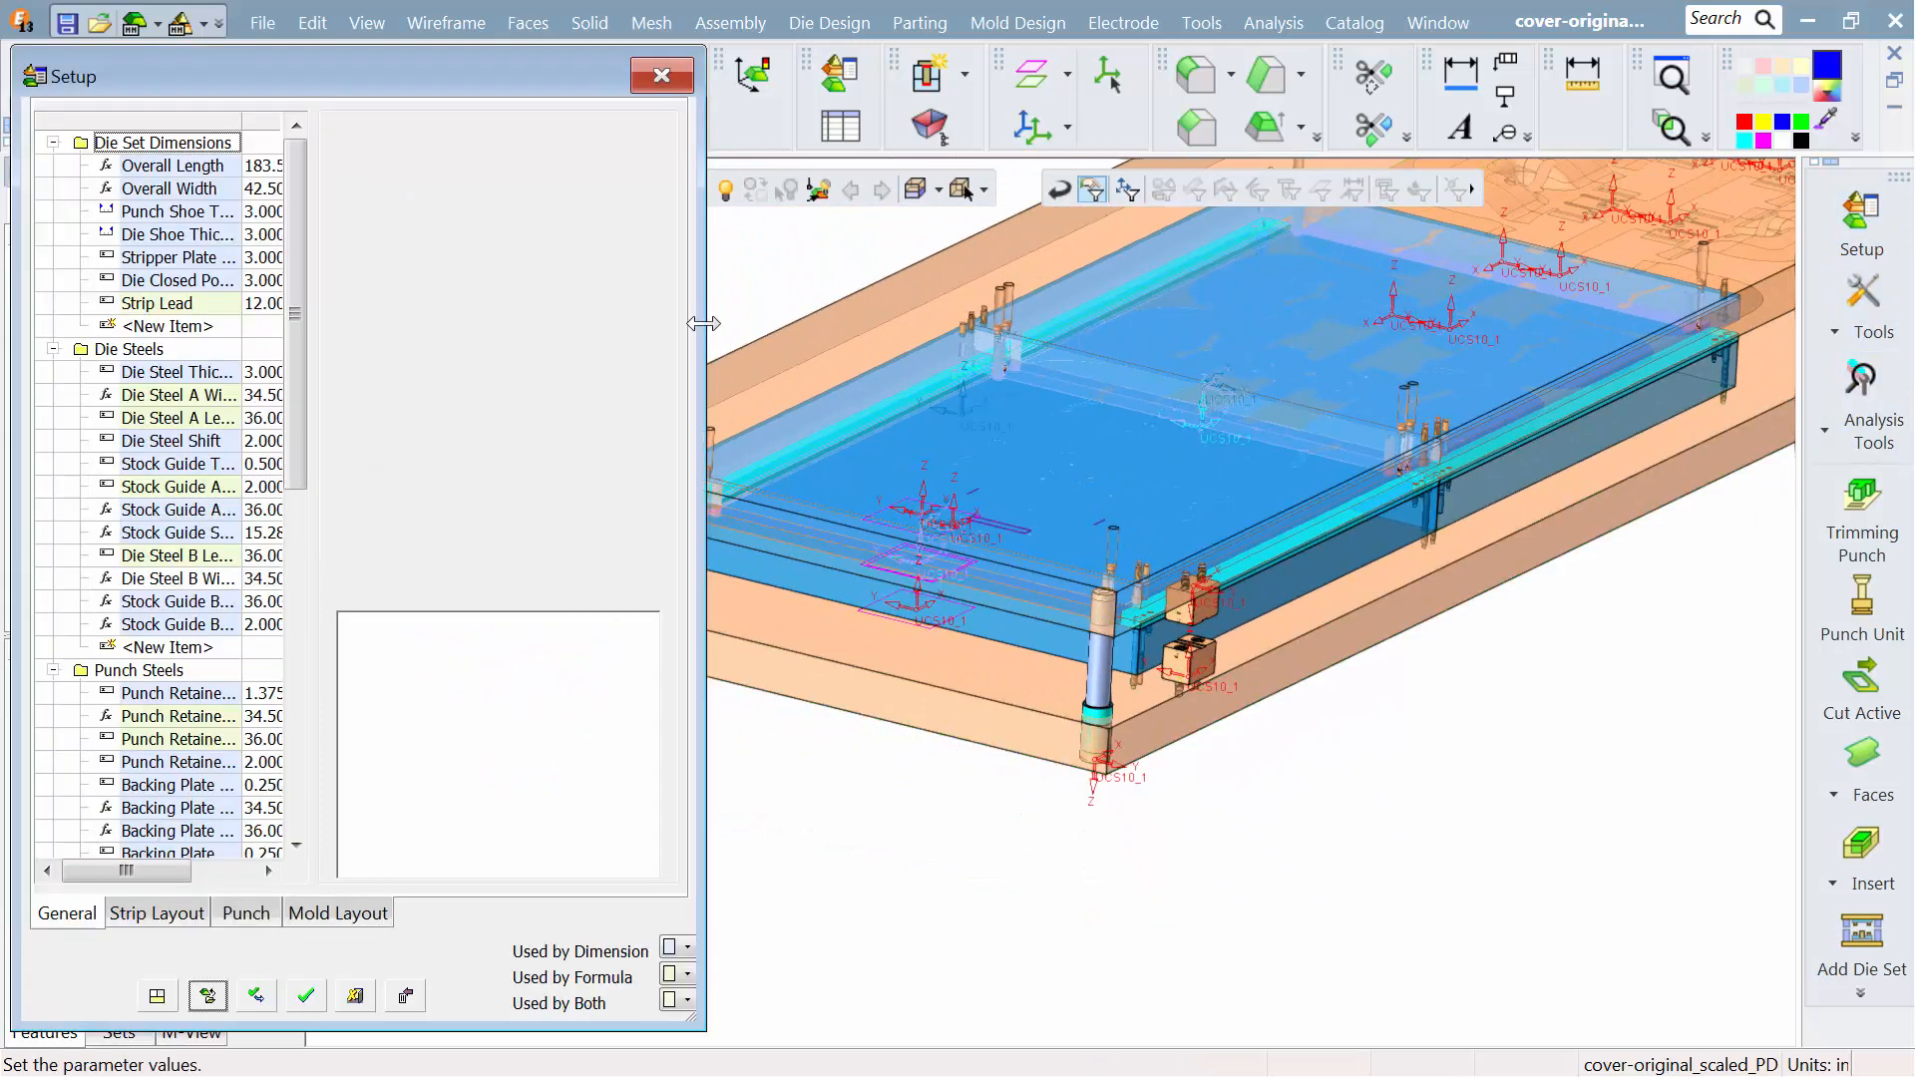
pyautogui.moveTo(706, 324); pyautogui.dragTo(1090, 365)
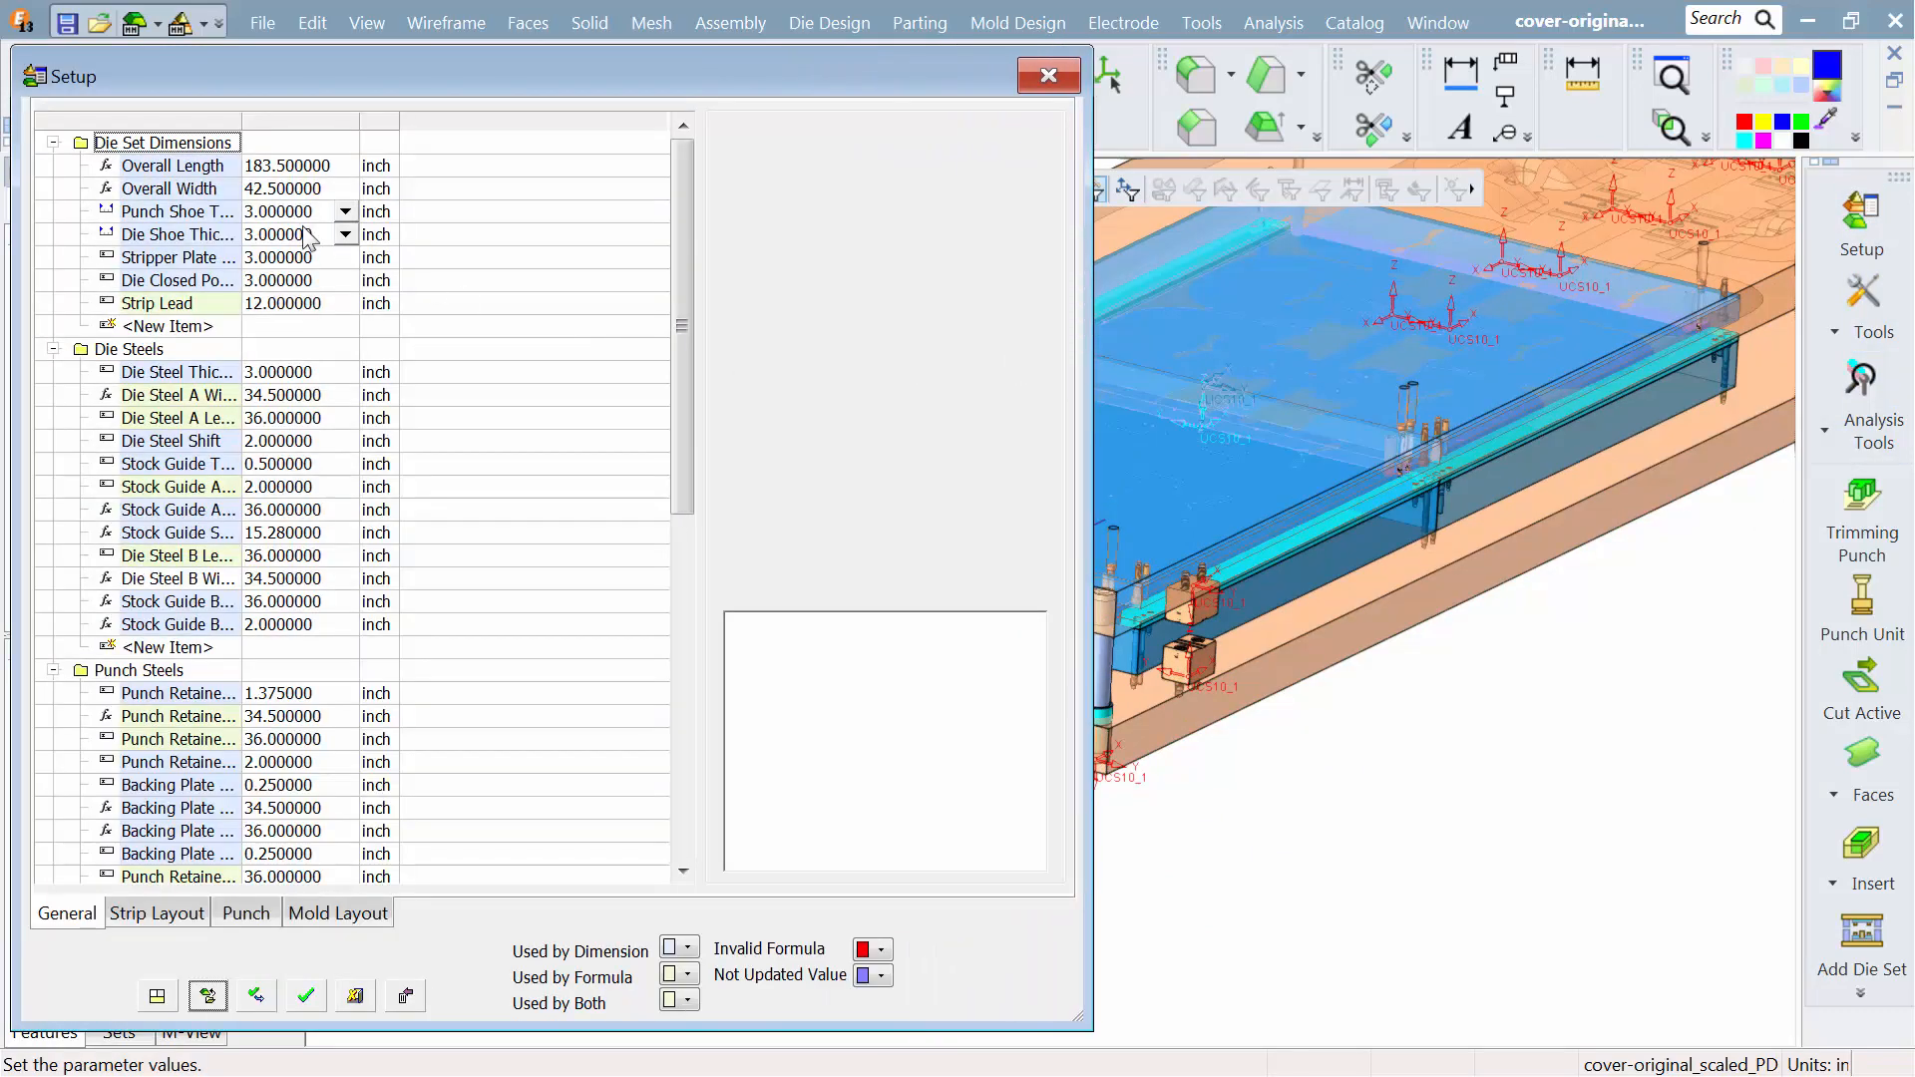
pyautogui.click(309, 167)
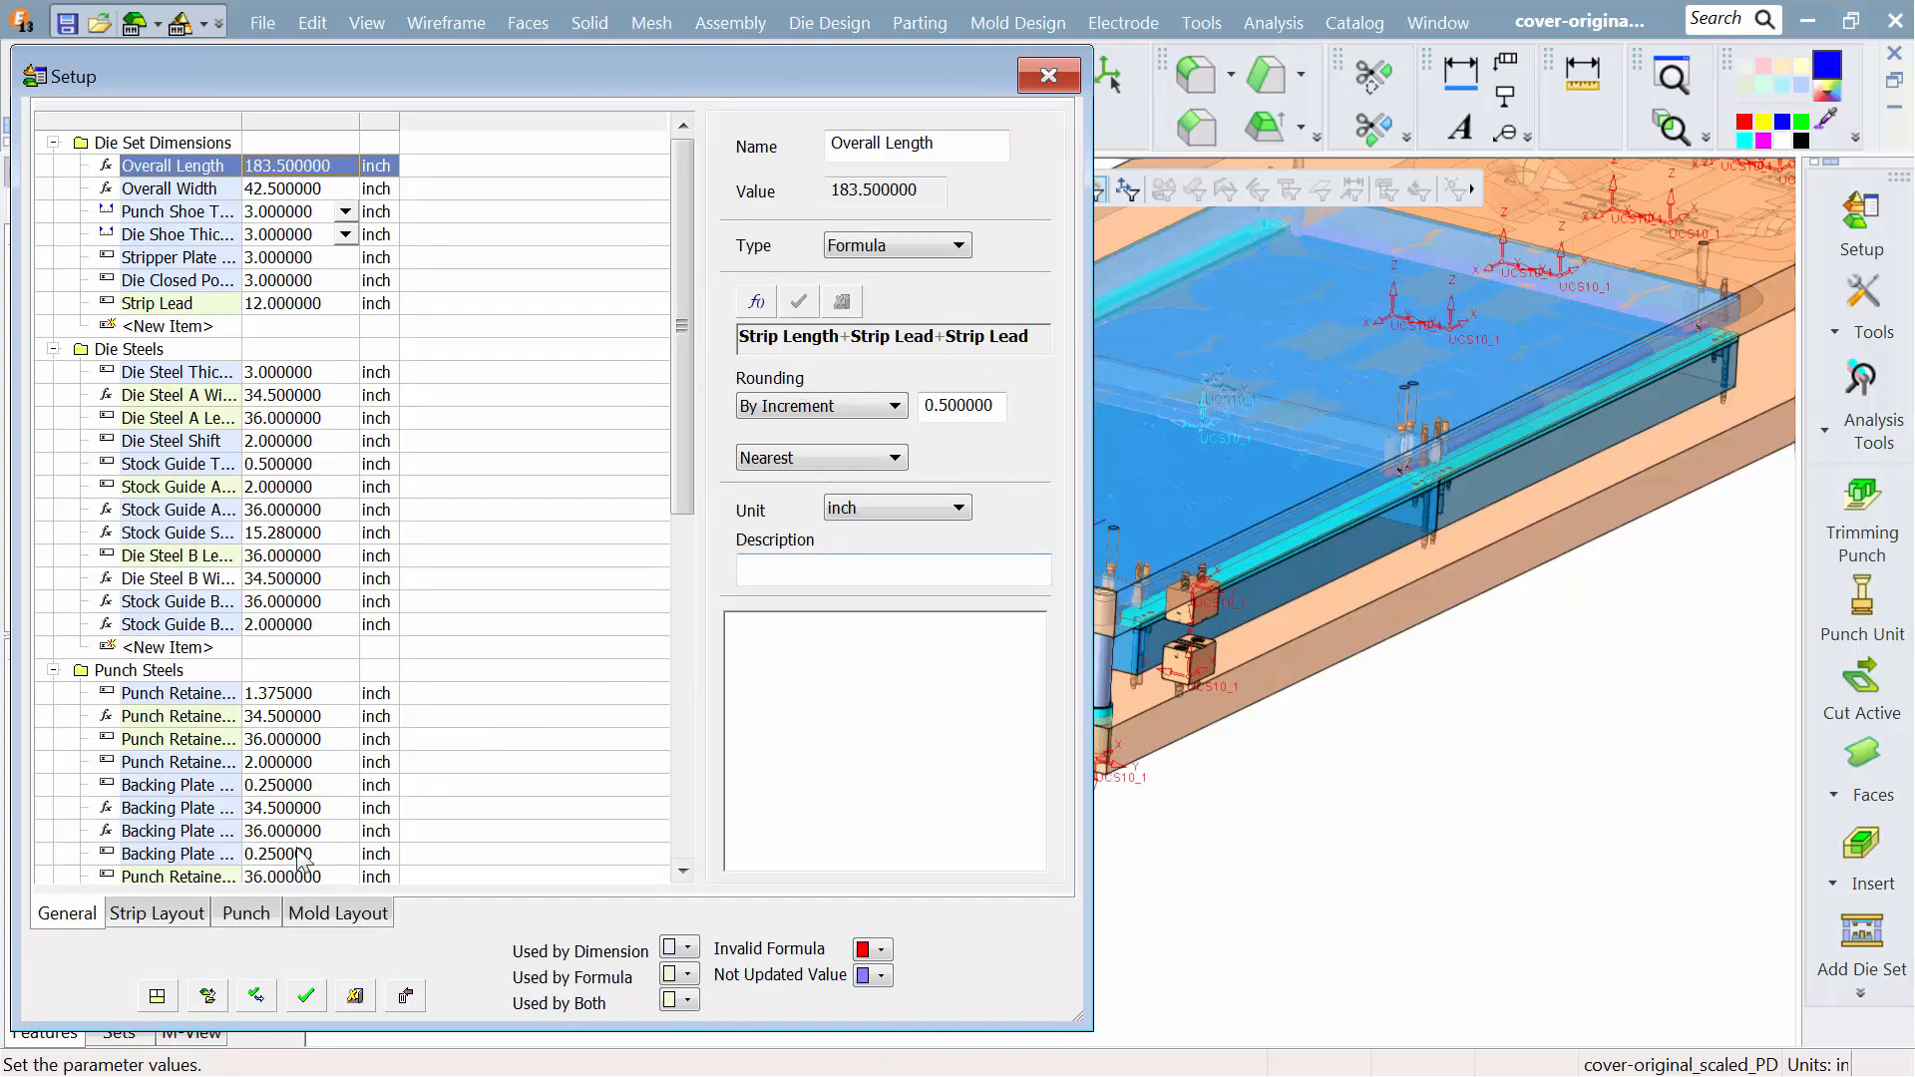
pyautogui.click(199, 920)
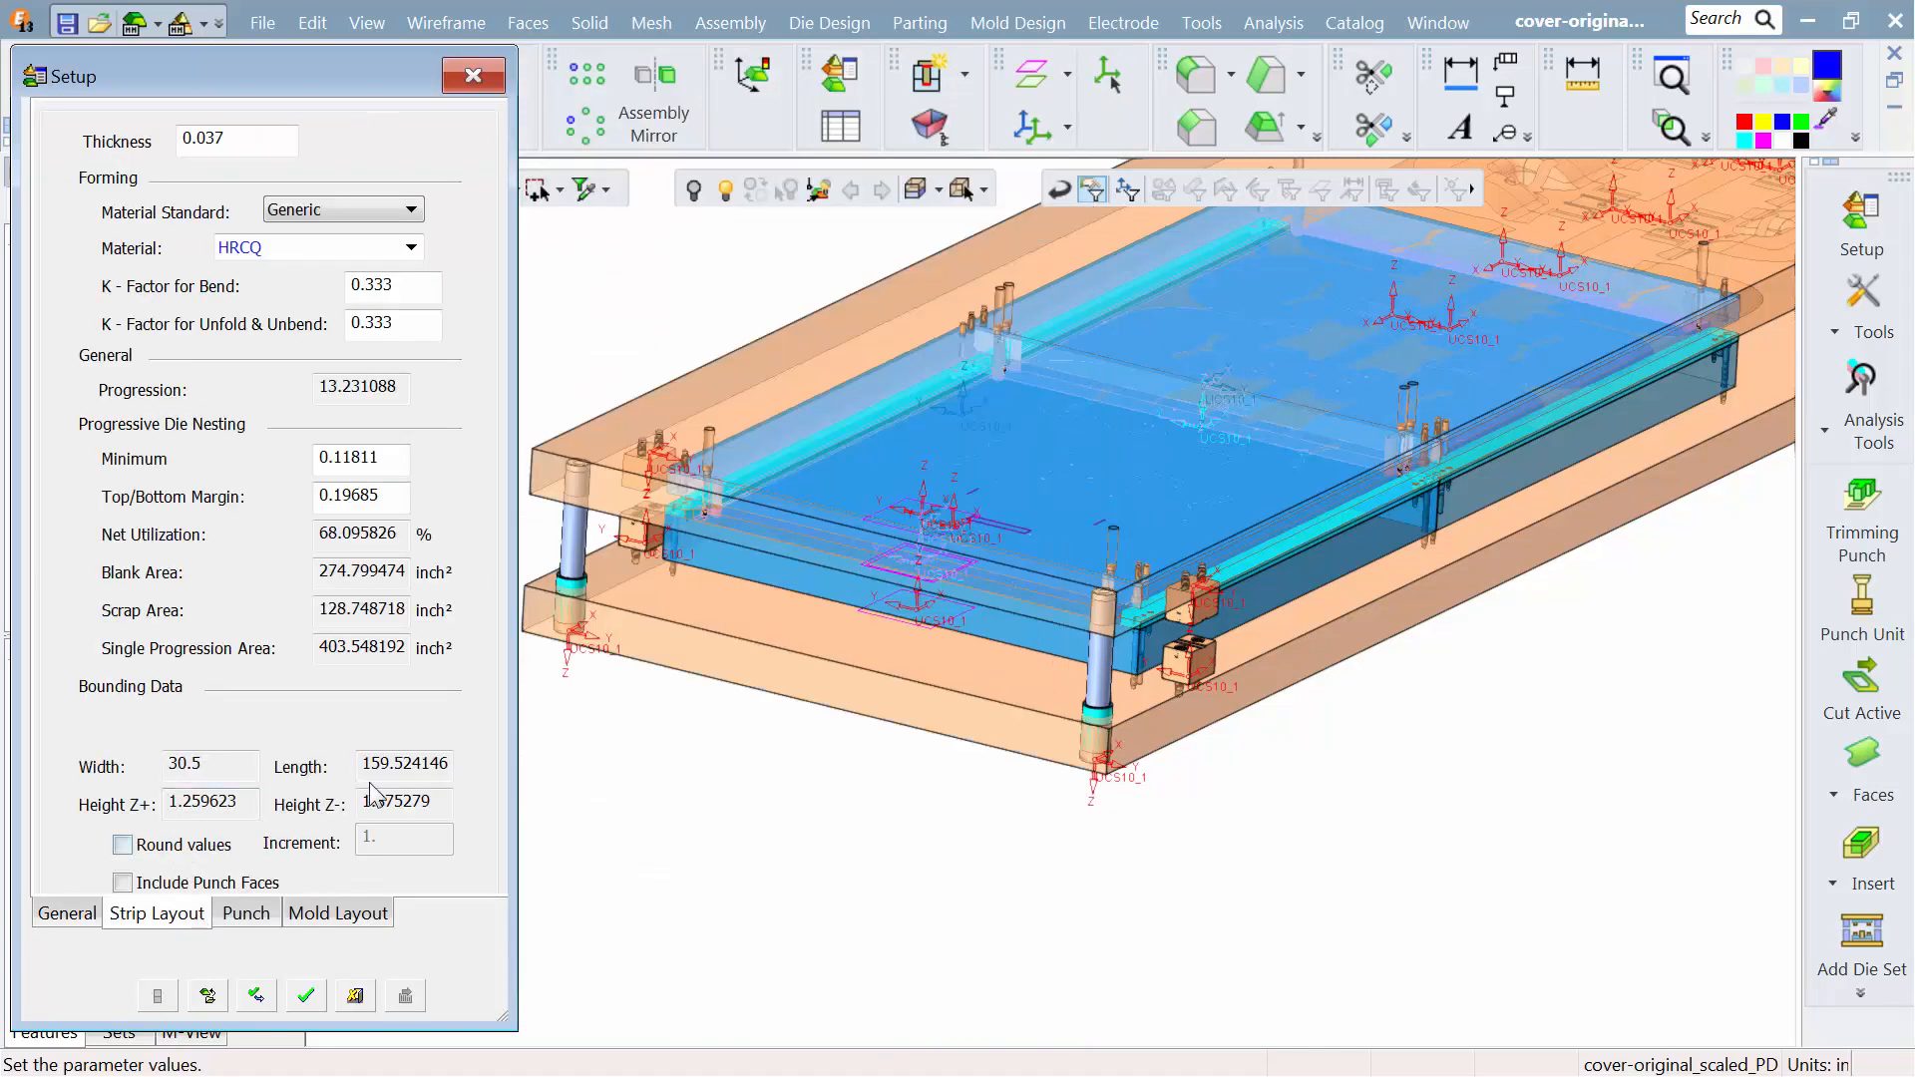
pyautogui.click(53, 925)
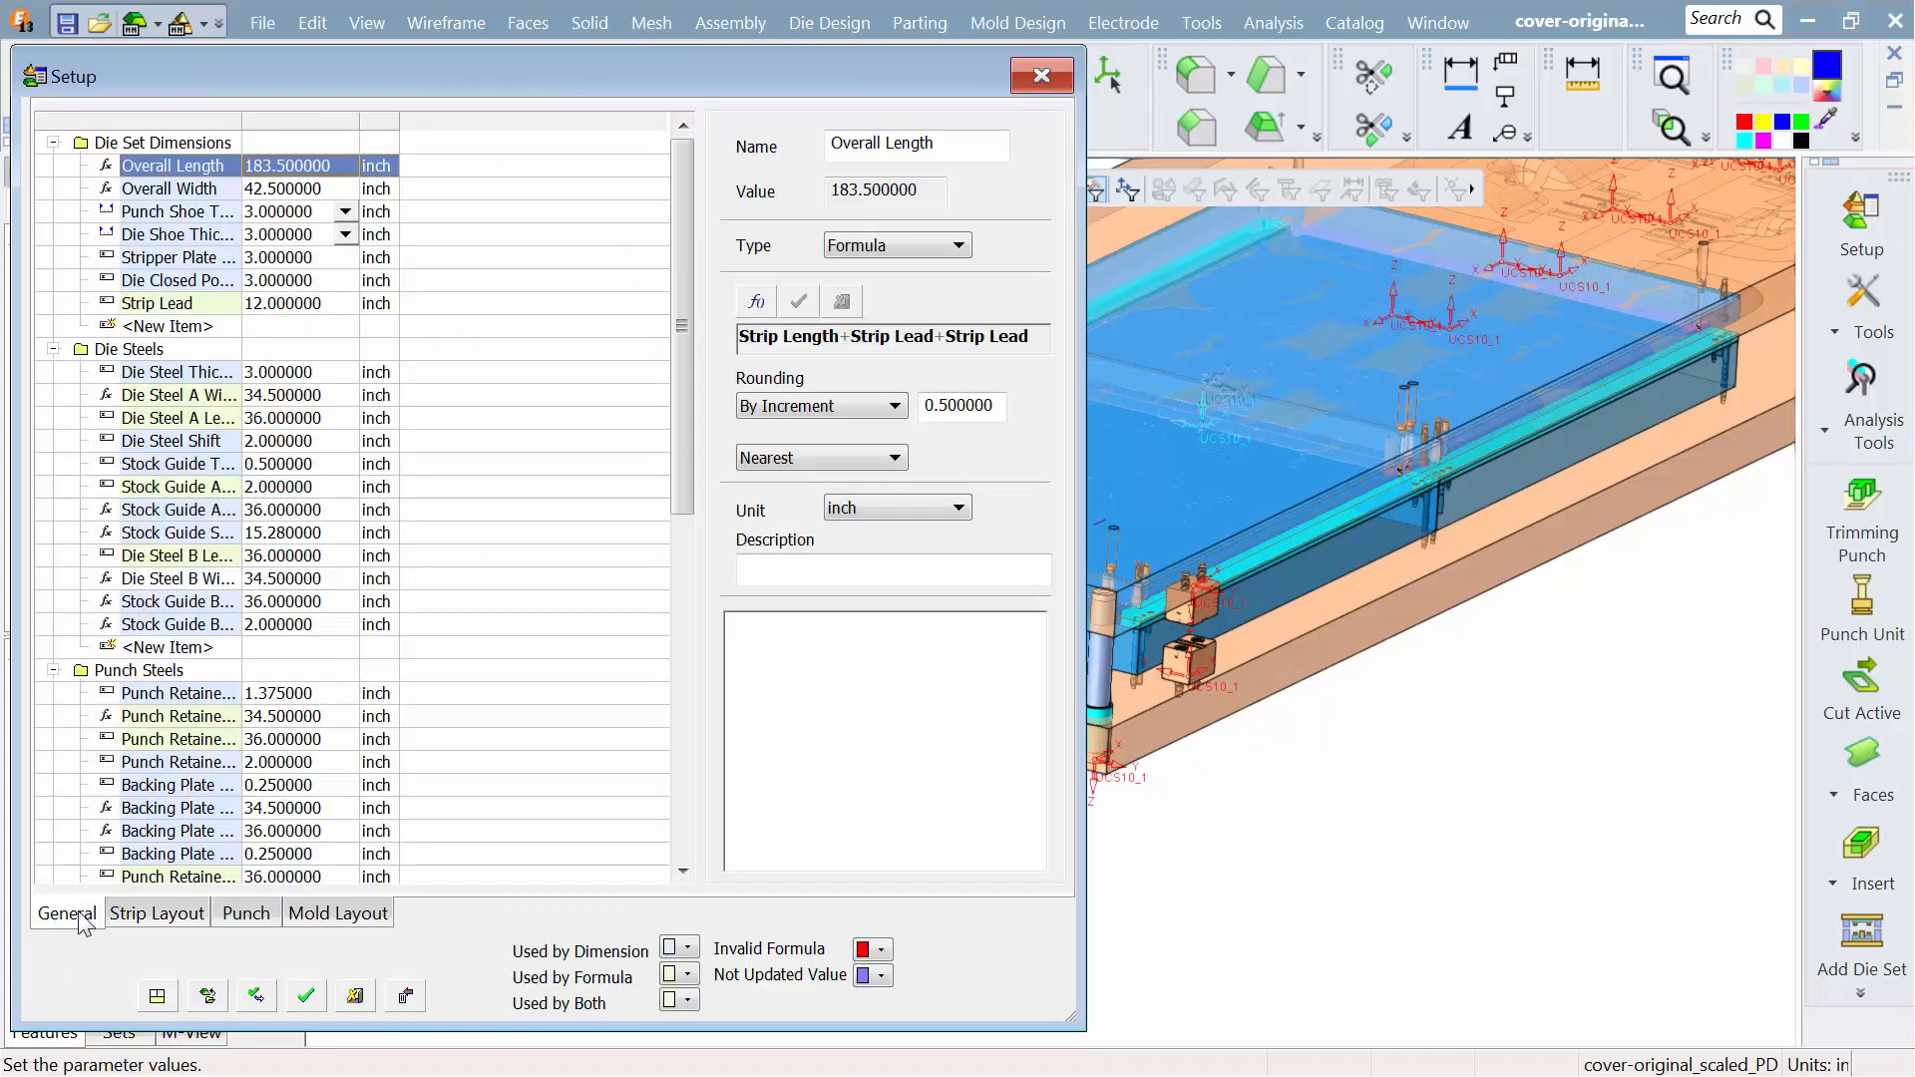
# Step: Set both the Punch Shoe Thickness and the Die Shoe Thickness to 2.5 inch
pyautogui.click(346, 212)
pyautogui.click(345, 212)
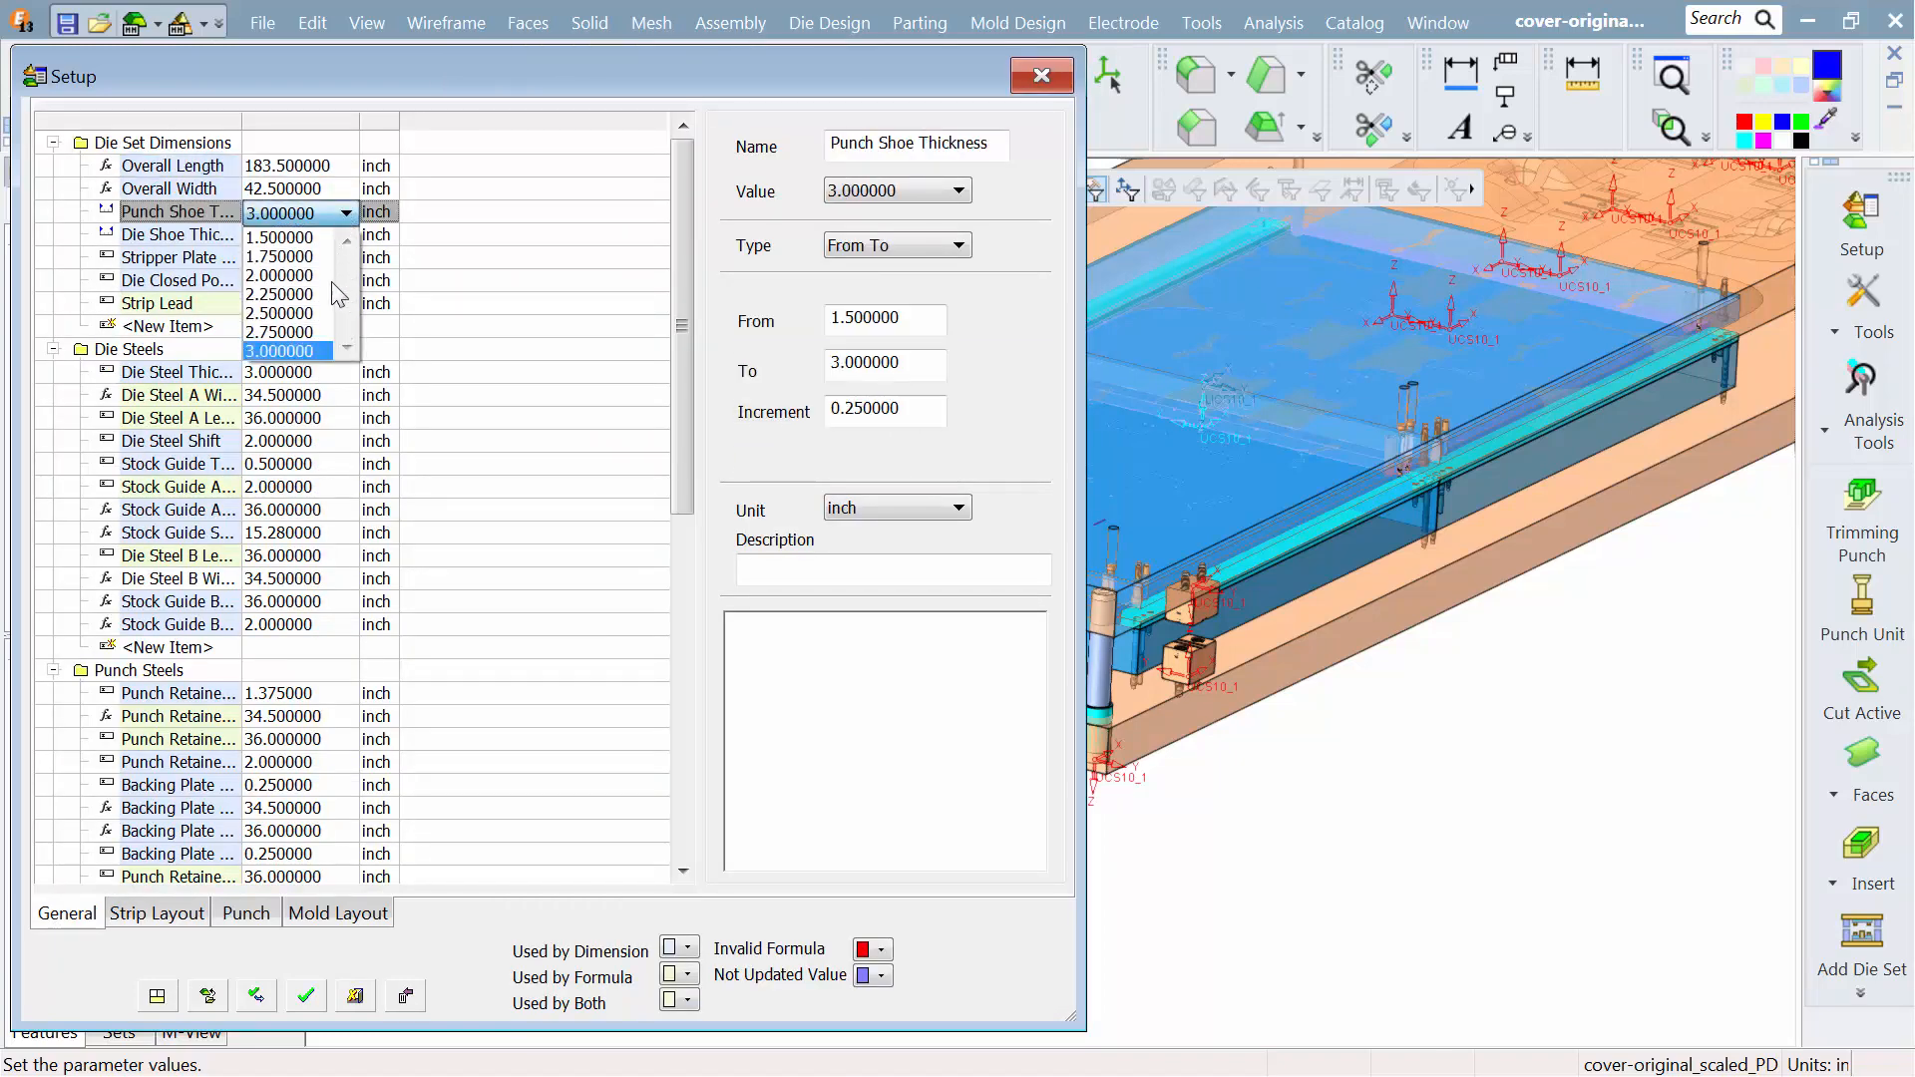
pyautogui.click(299, 313)
pyautogui.click(345, 235)
pyautogui.click(345, 235)
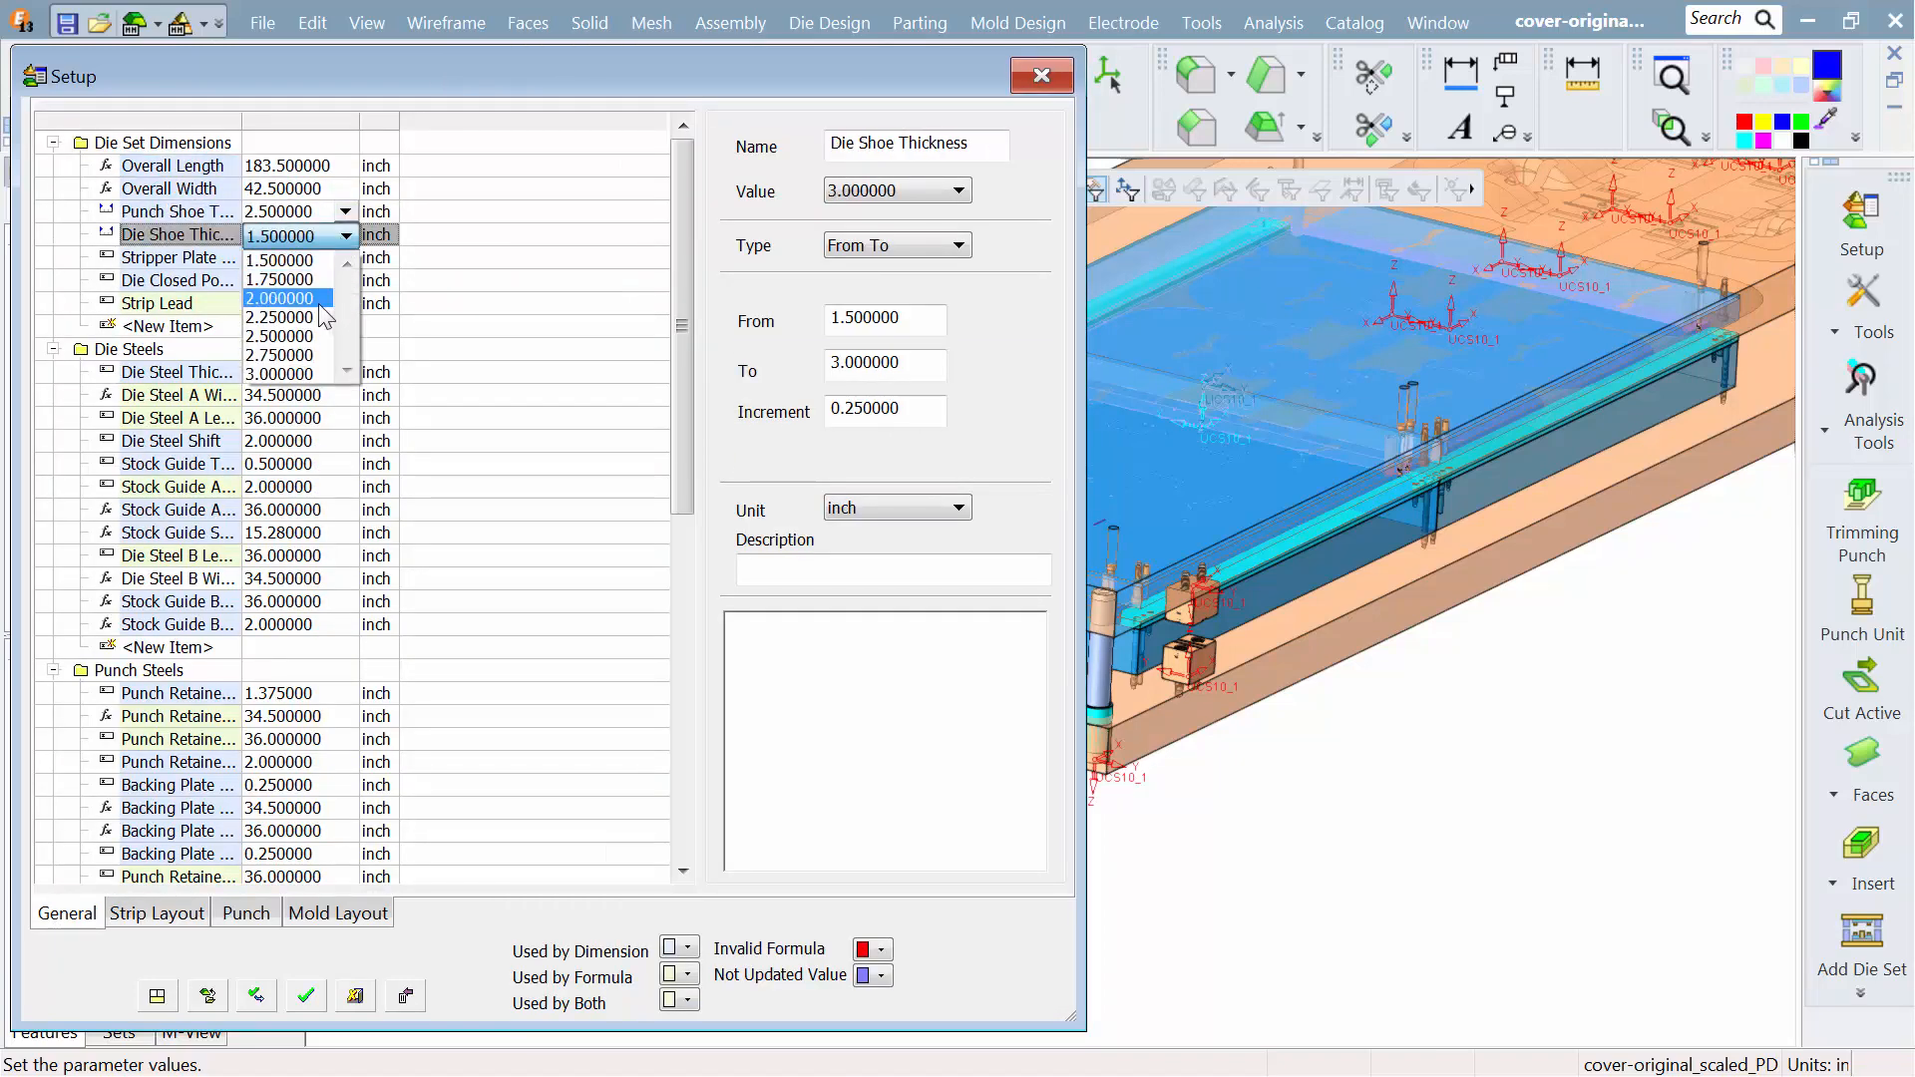
pyautogui.click(299, 337)
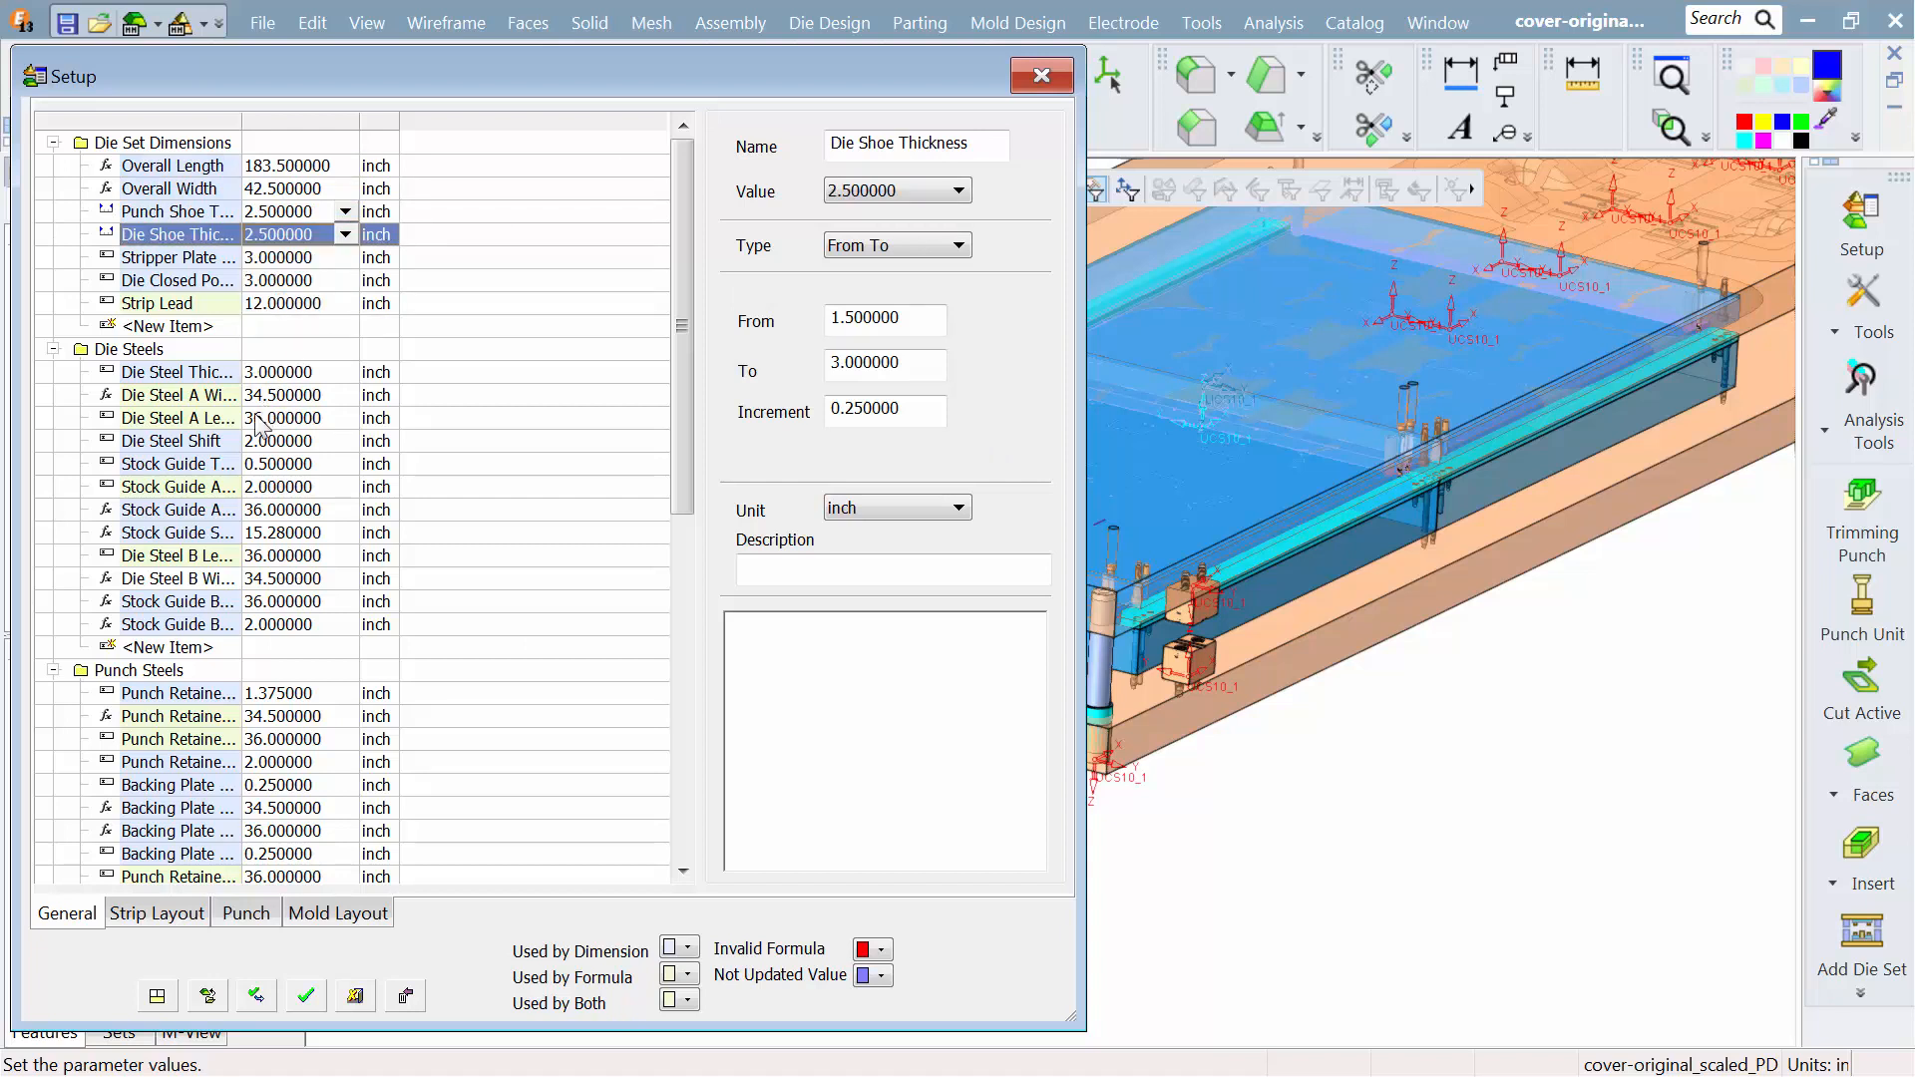
# Step: Set the Die Steel A Length to 35 inch and the Die Steel B Length to 25 inch
pyautogui.click(256, 417)
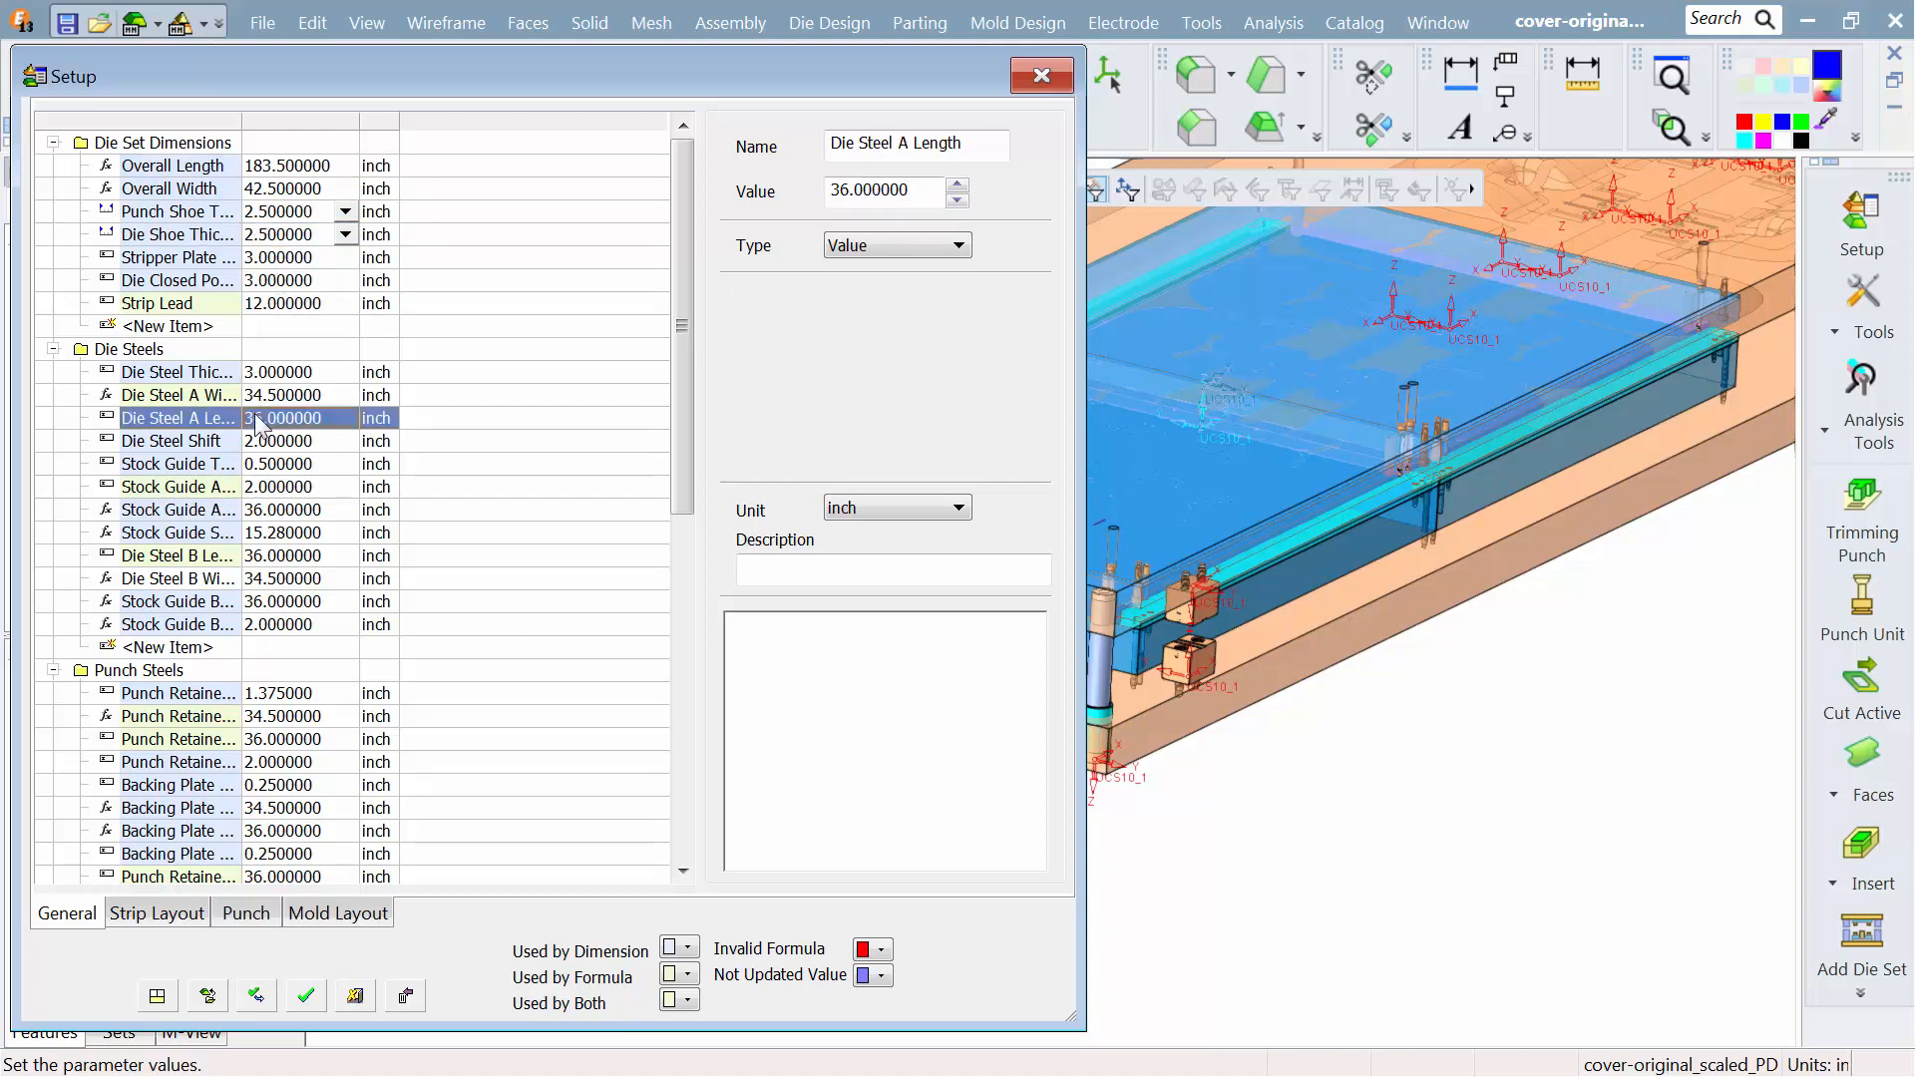
pyautogui.click(258, 415)
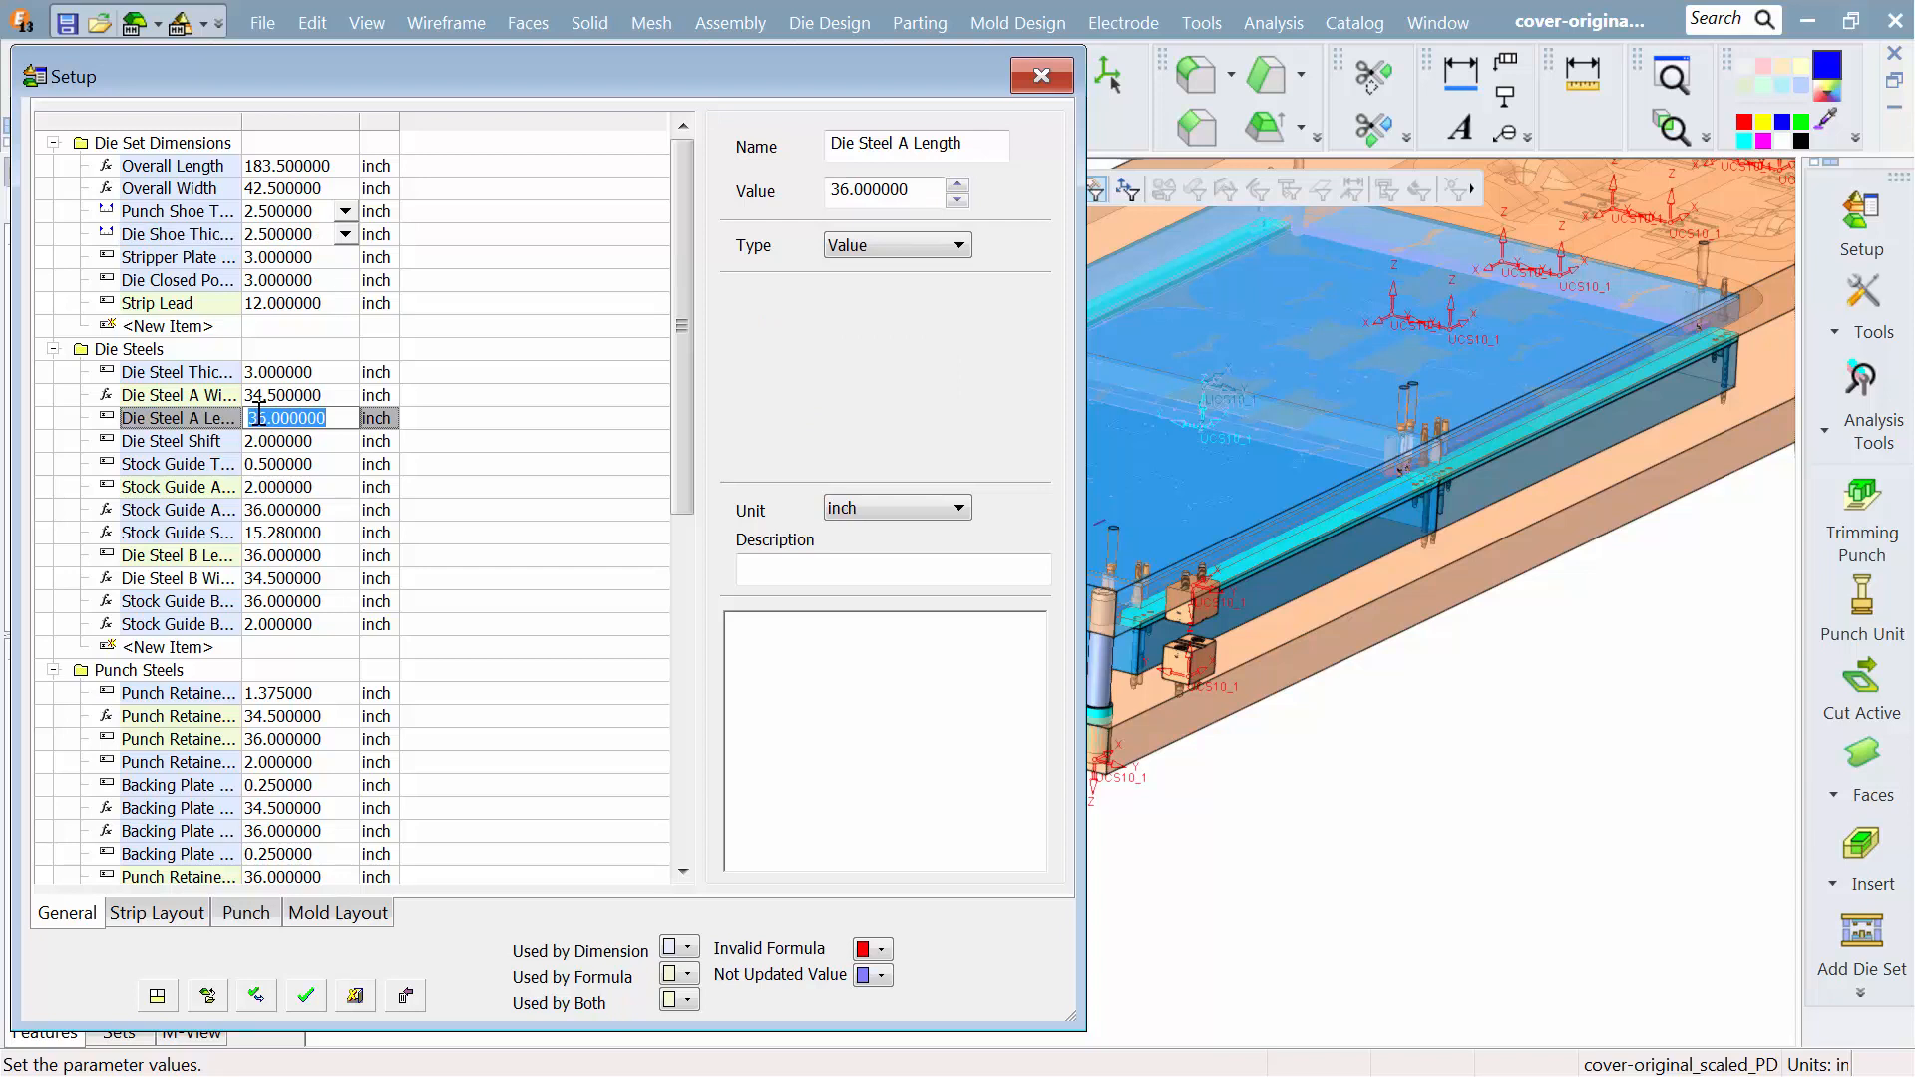
pyautogui.write('35')
pyautogui.click(280, 511)
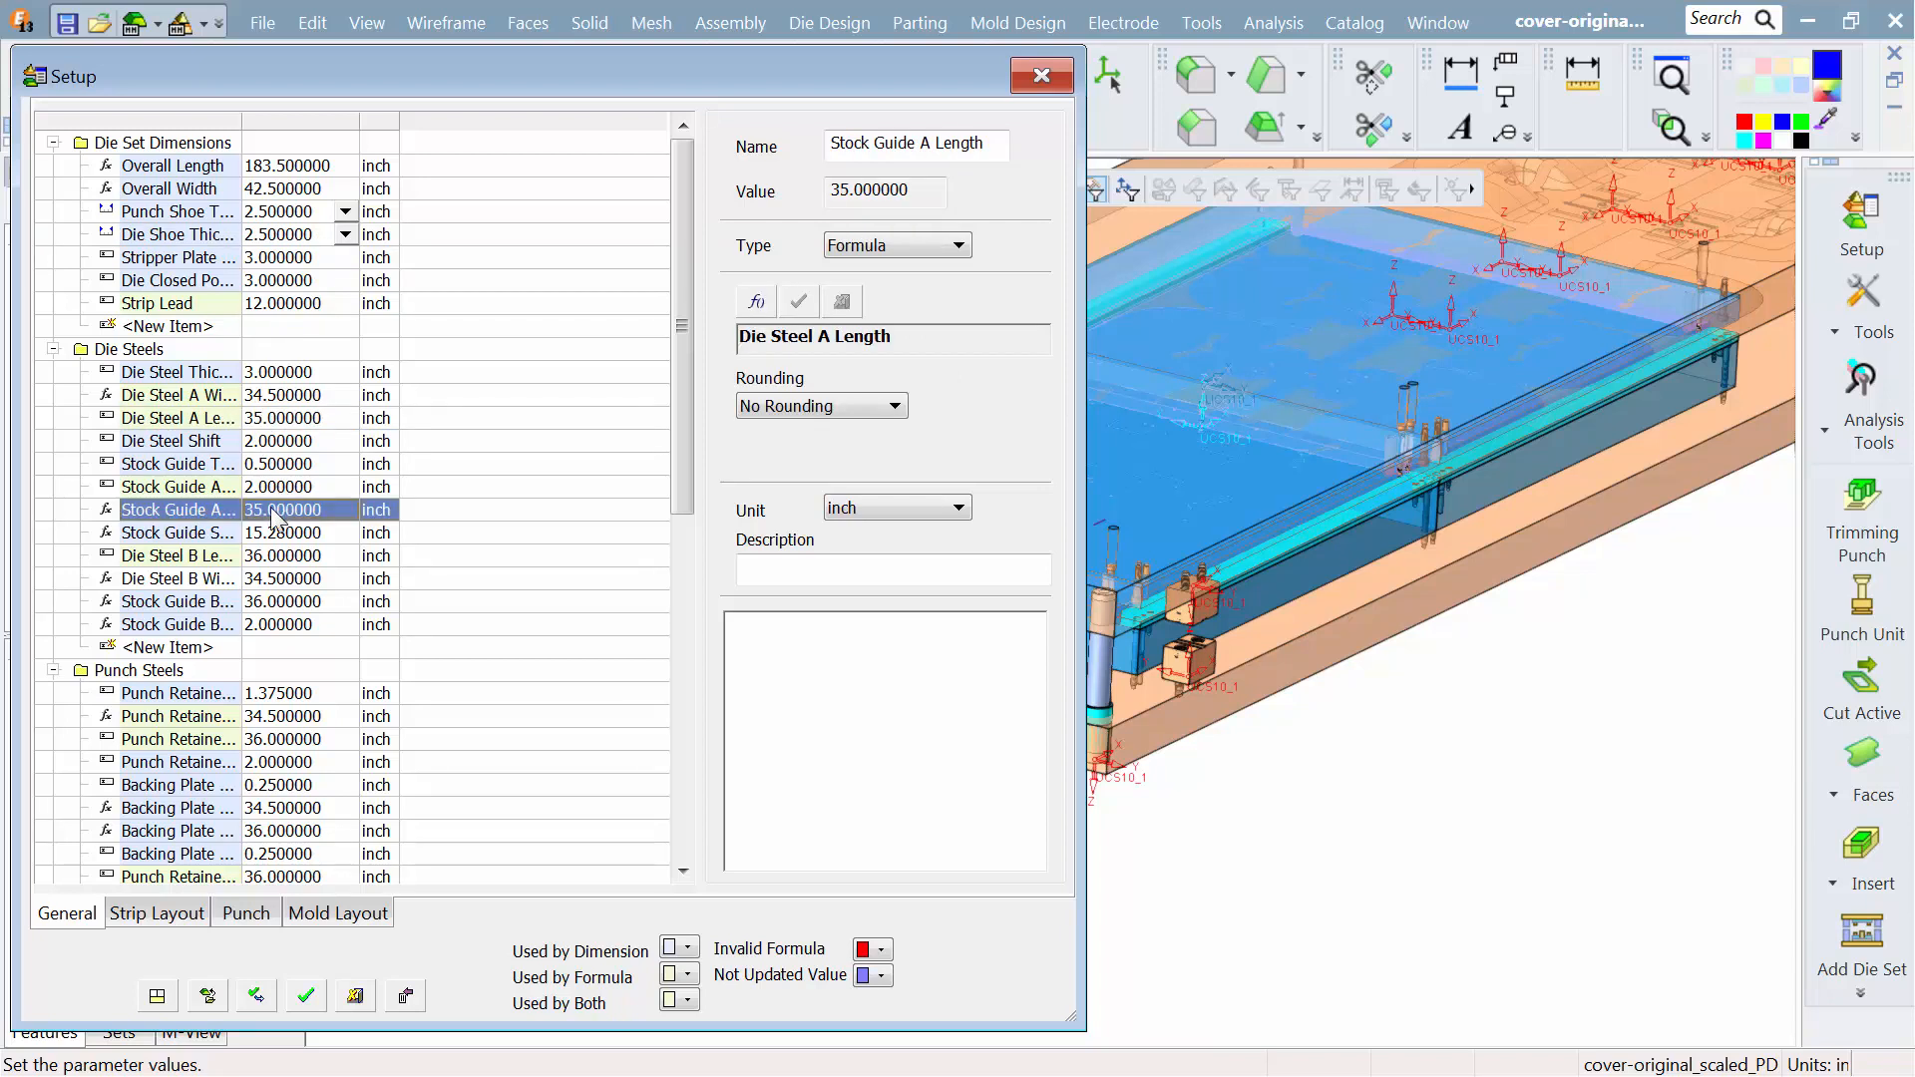
pyautogui.doubleClick(284, 556)
pyautogui.write('25')
pyautogui.press('Return')
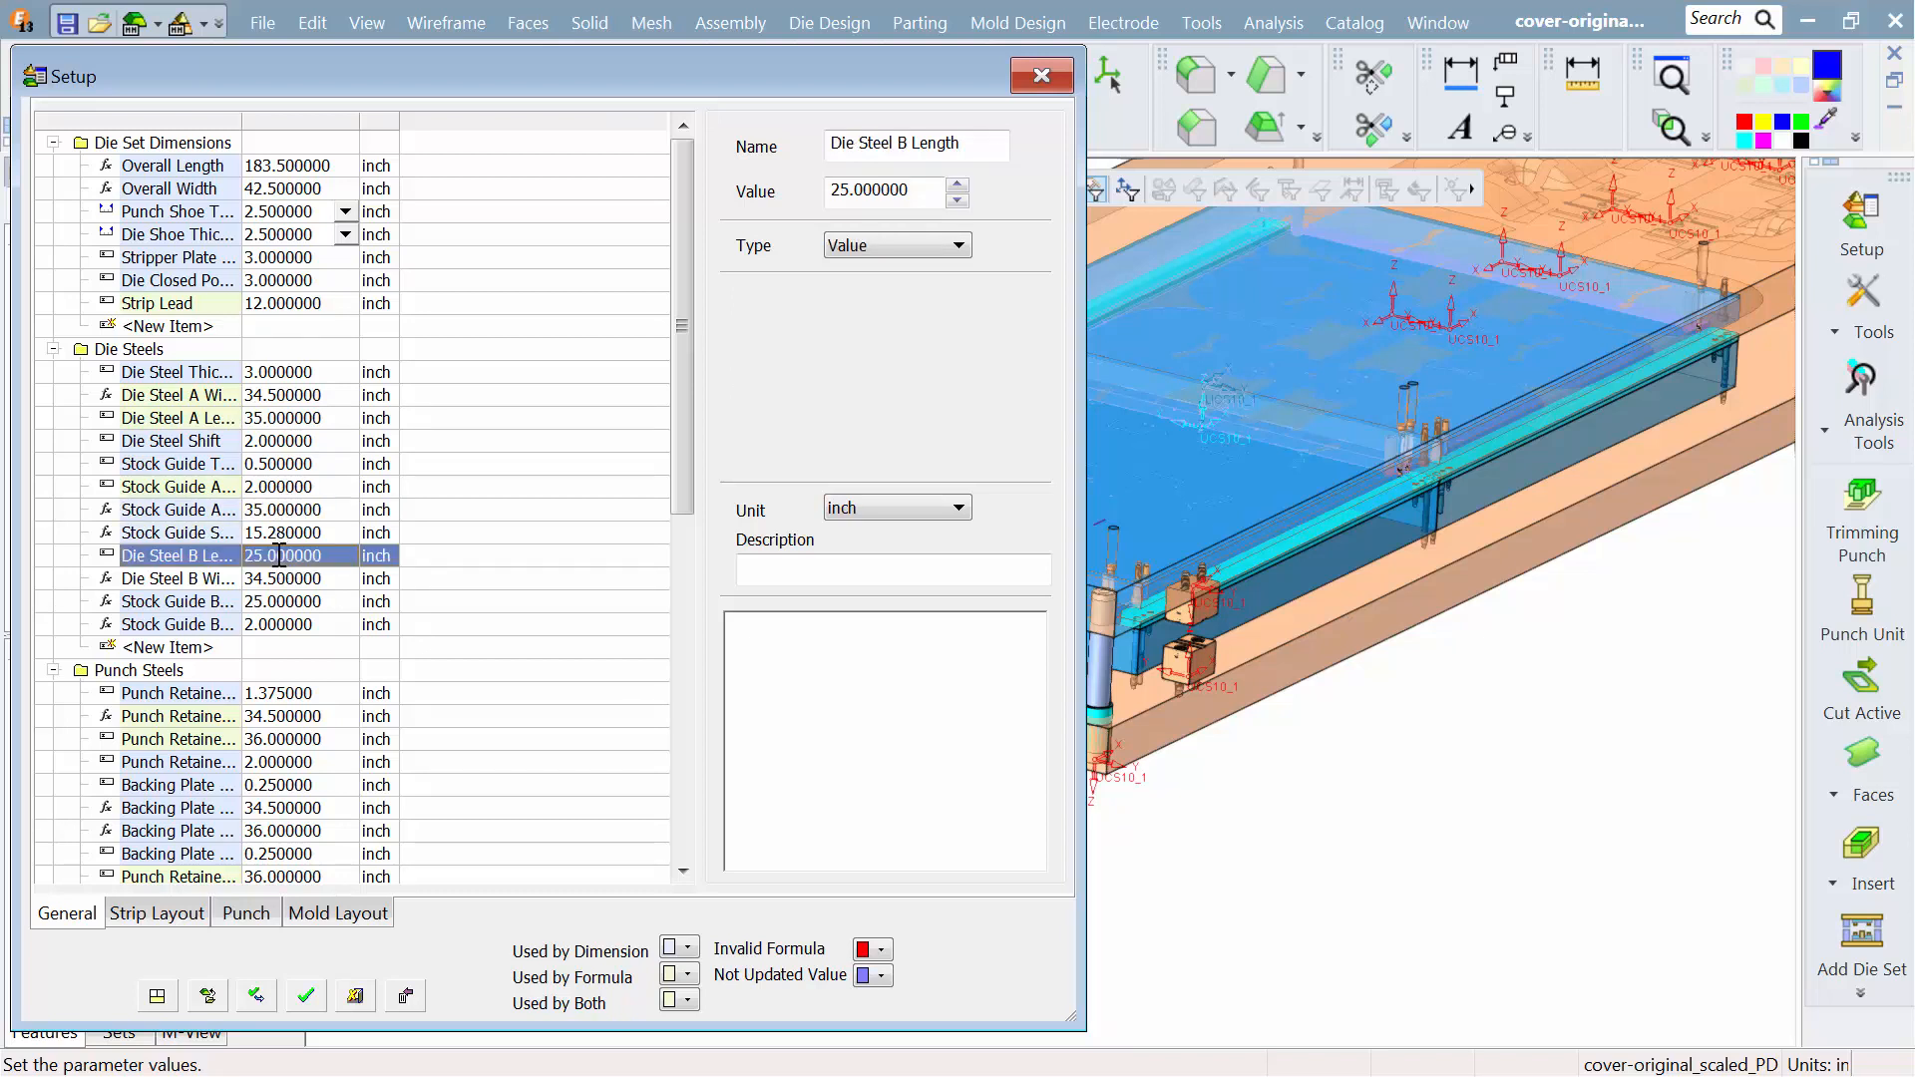
# Step: Set the Punch Retainer A Length to 35 inch and the Punch Retainer B Length to 25 inch
pyautogui.doubleClick(267, 742)
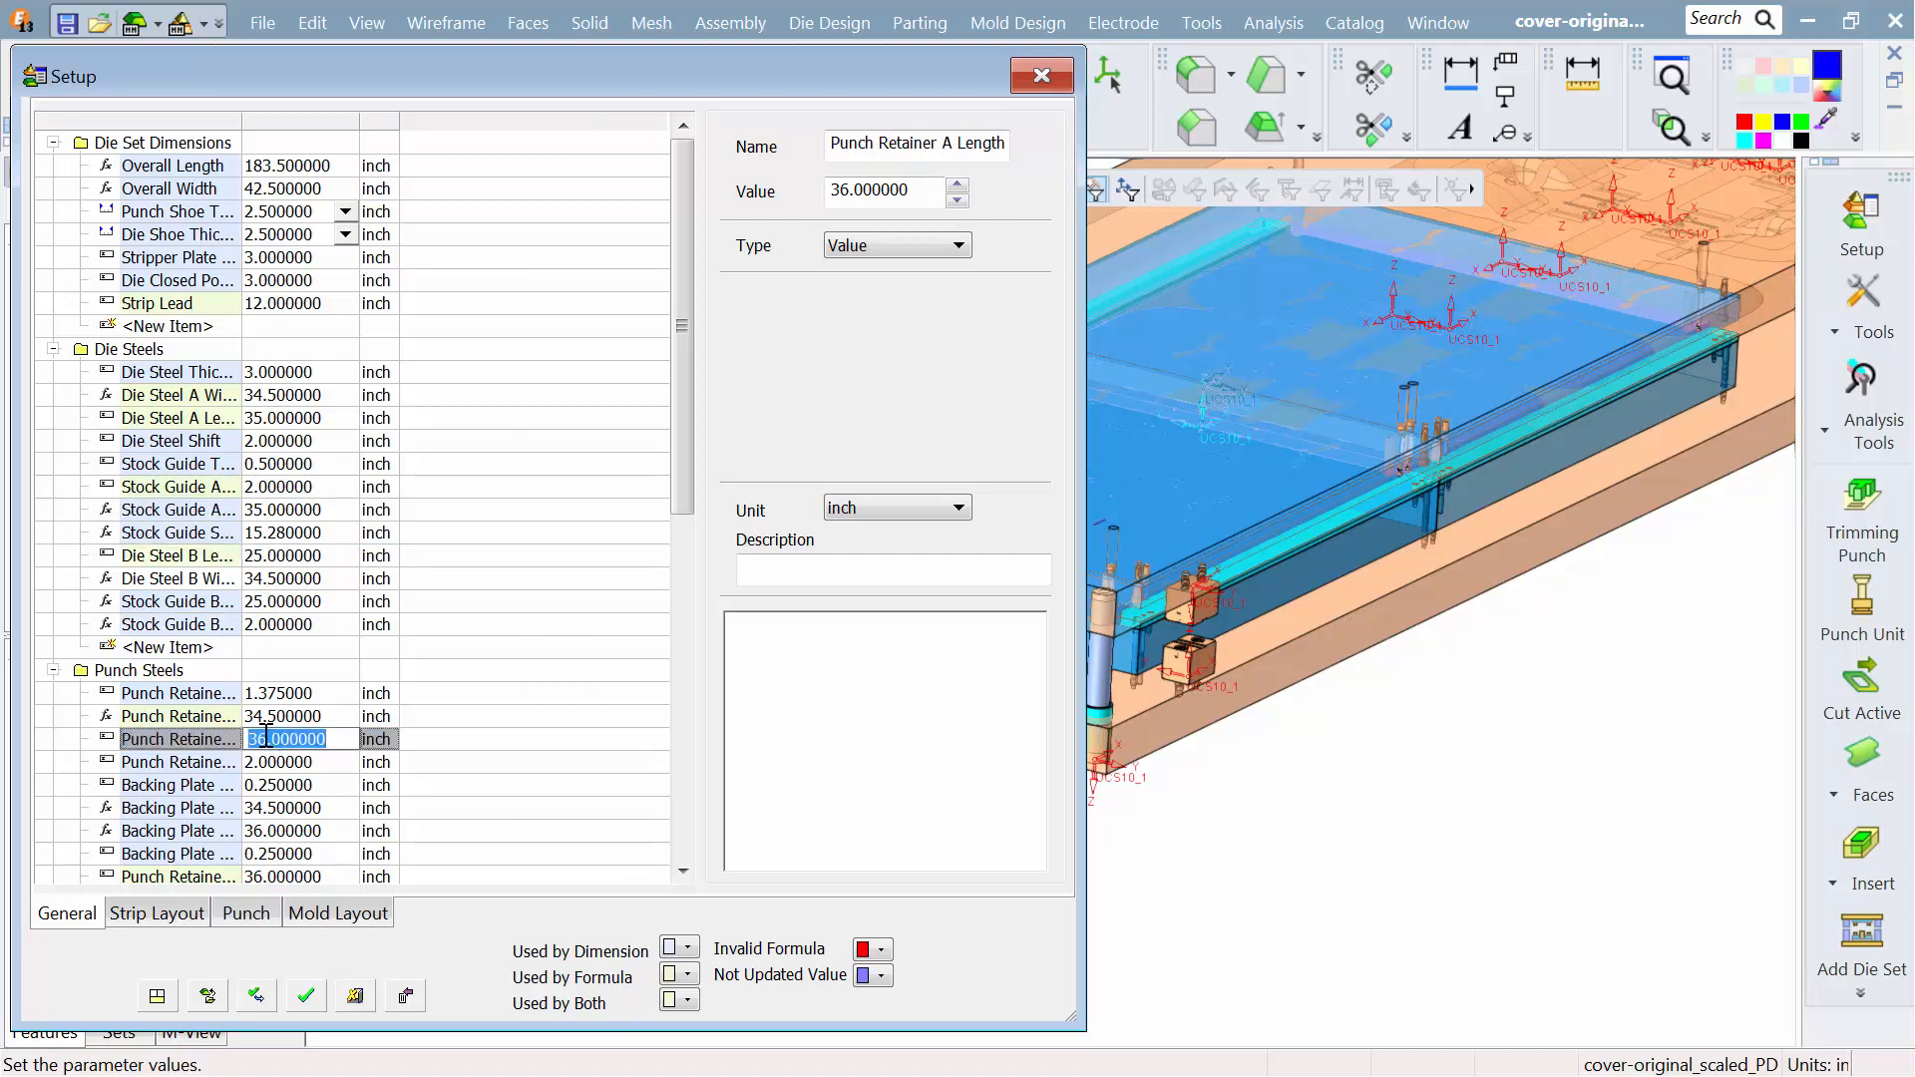
pyautogui.write('35')
pyautogui.press('Return')
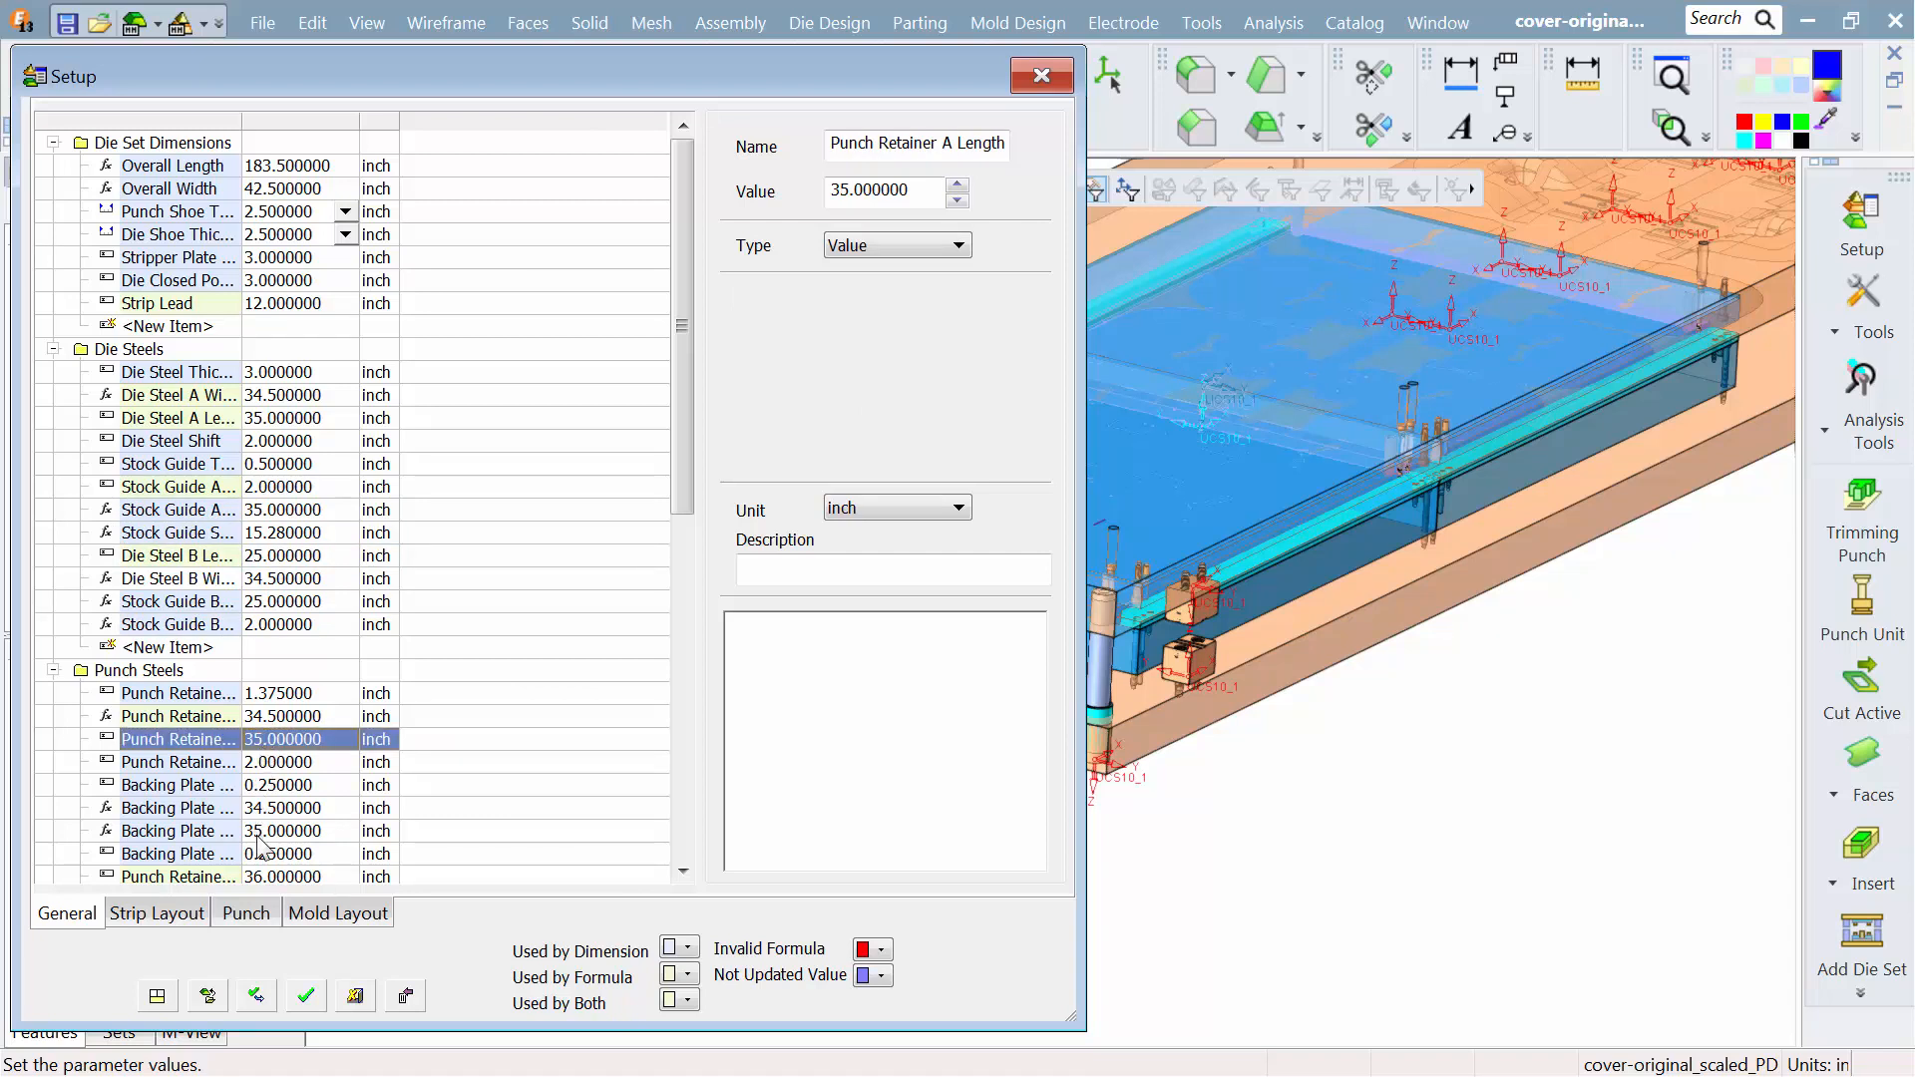
pyautogui.moveTo(686, 493); pyautogui.dragTo(648, 703)
pyautogui.click(270, 515)
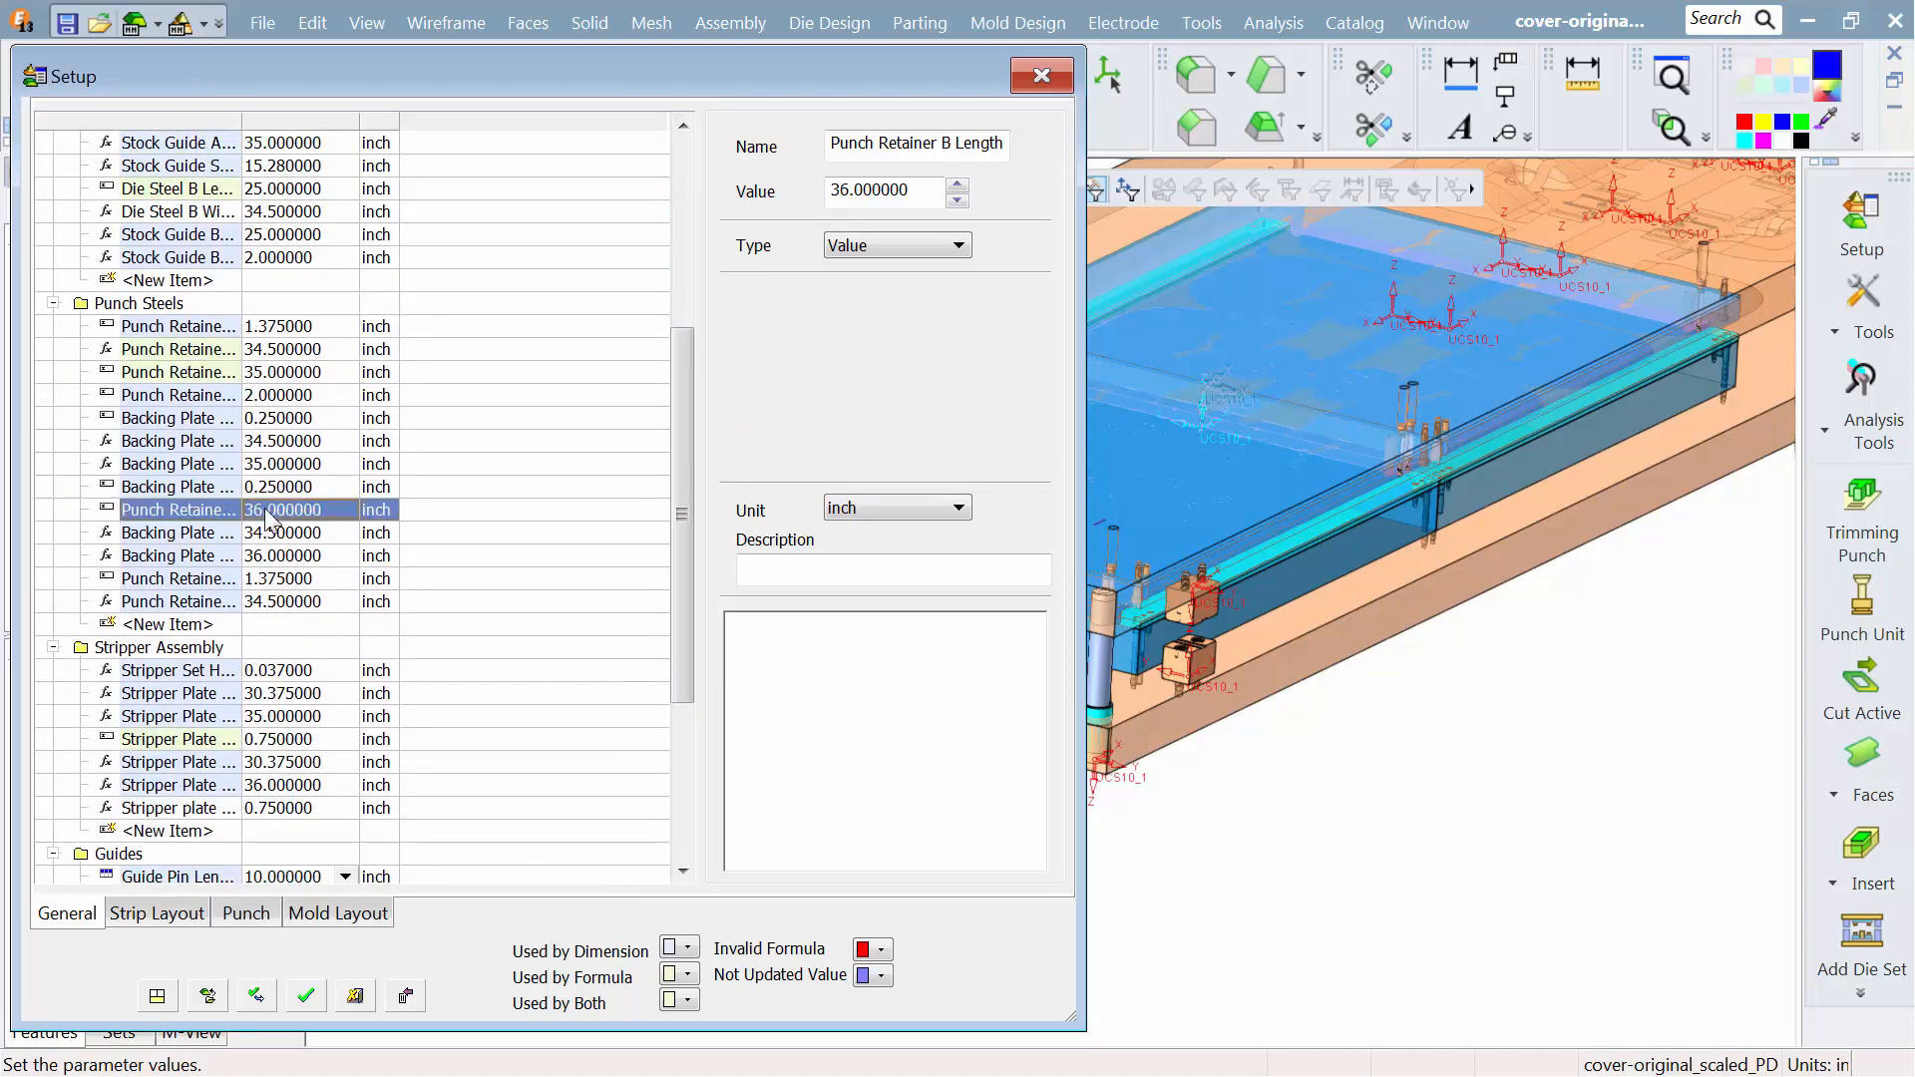
pyautogui.click(268, 512)
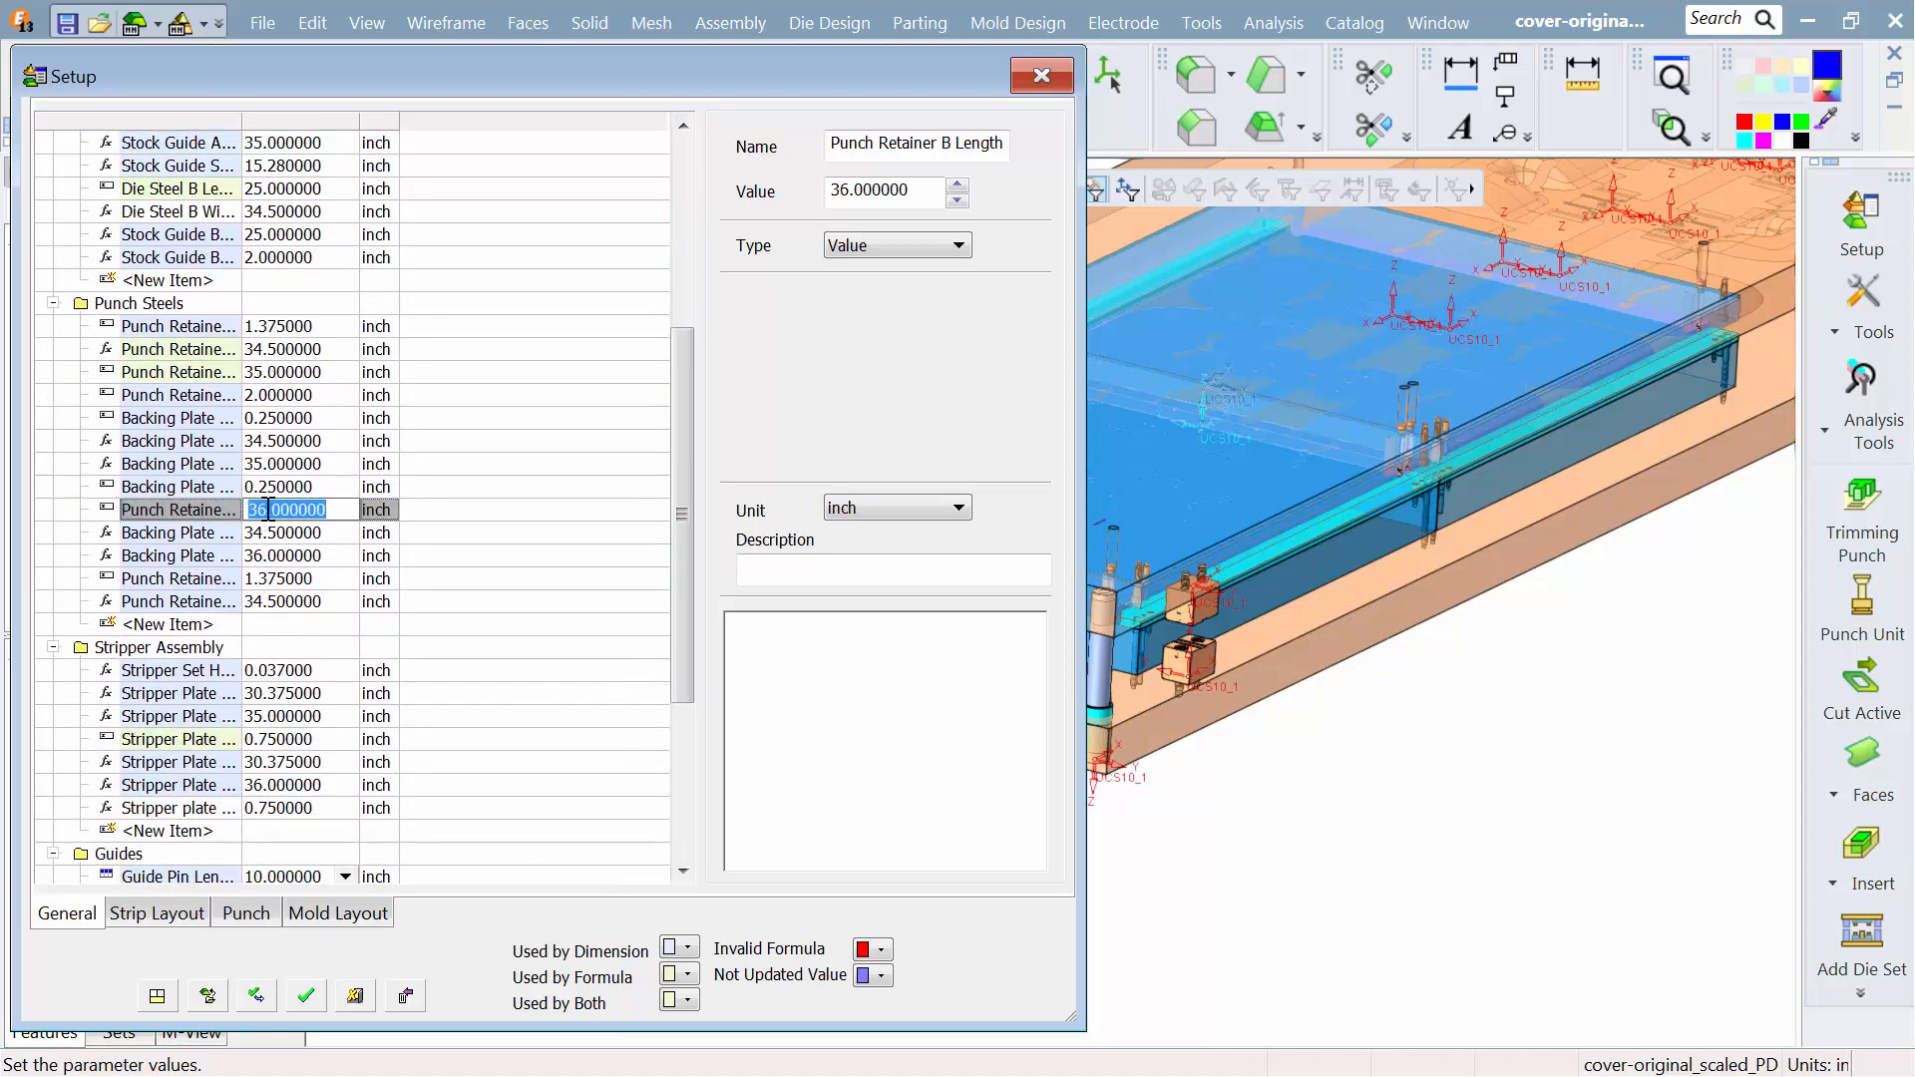
pyautogui.write('25')
pyautogui.press('Return')
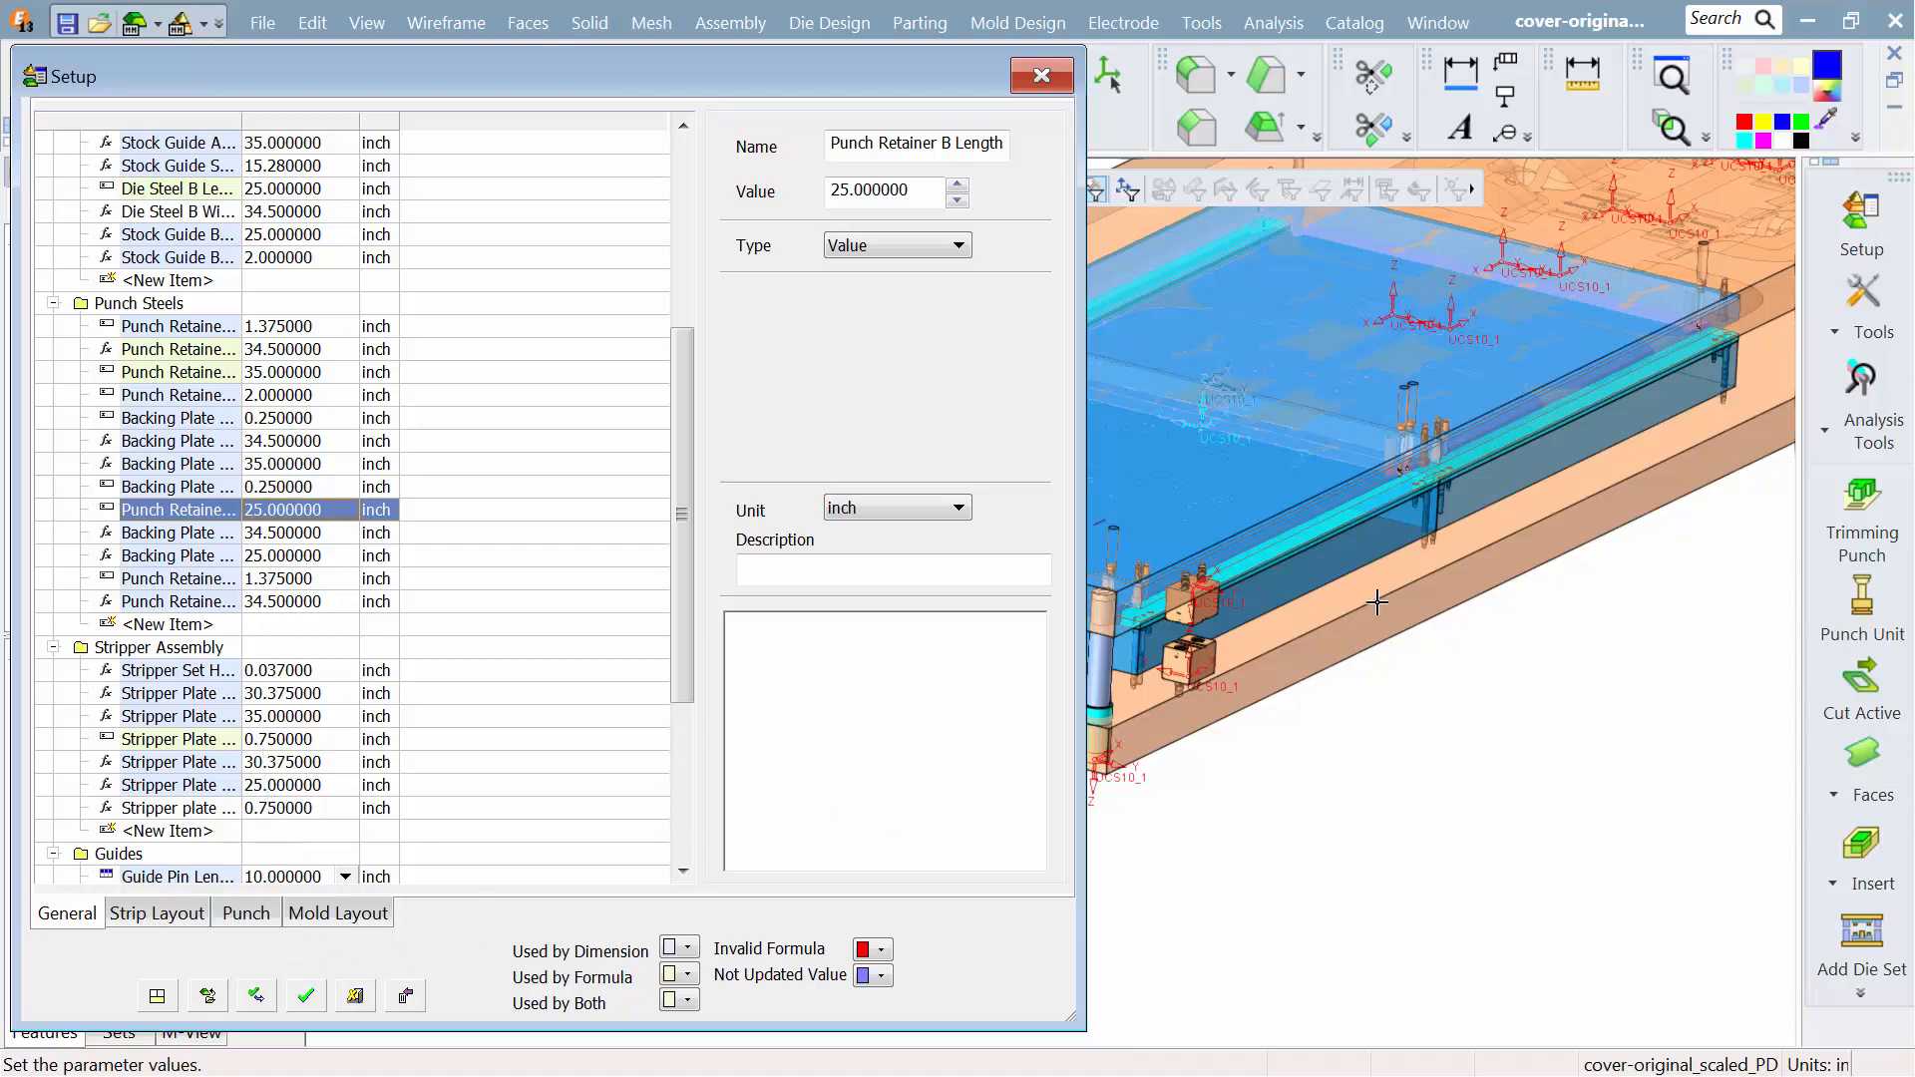
# Step: Narrow the Setup window and apply the new setup values to the die set
pyautogui.keyDown('ctrl'); pyautogui.moveTo(1377, 603); pyautogui.dragTo(1491, 693, button='middle'); pyautogui.keyUp('ctrl')
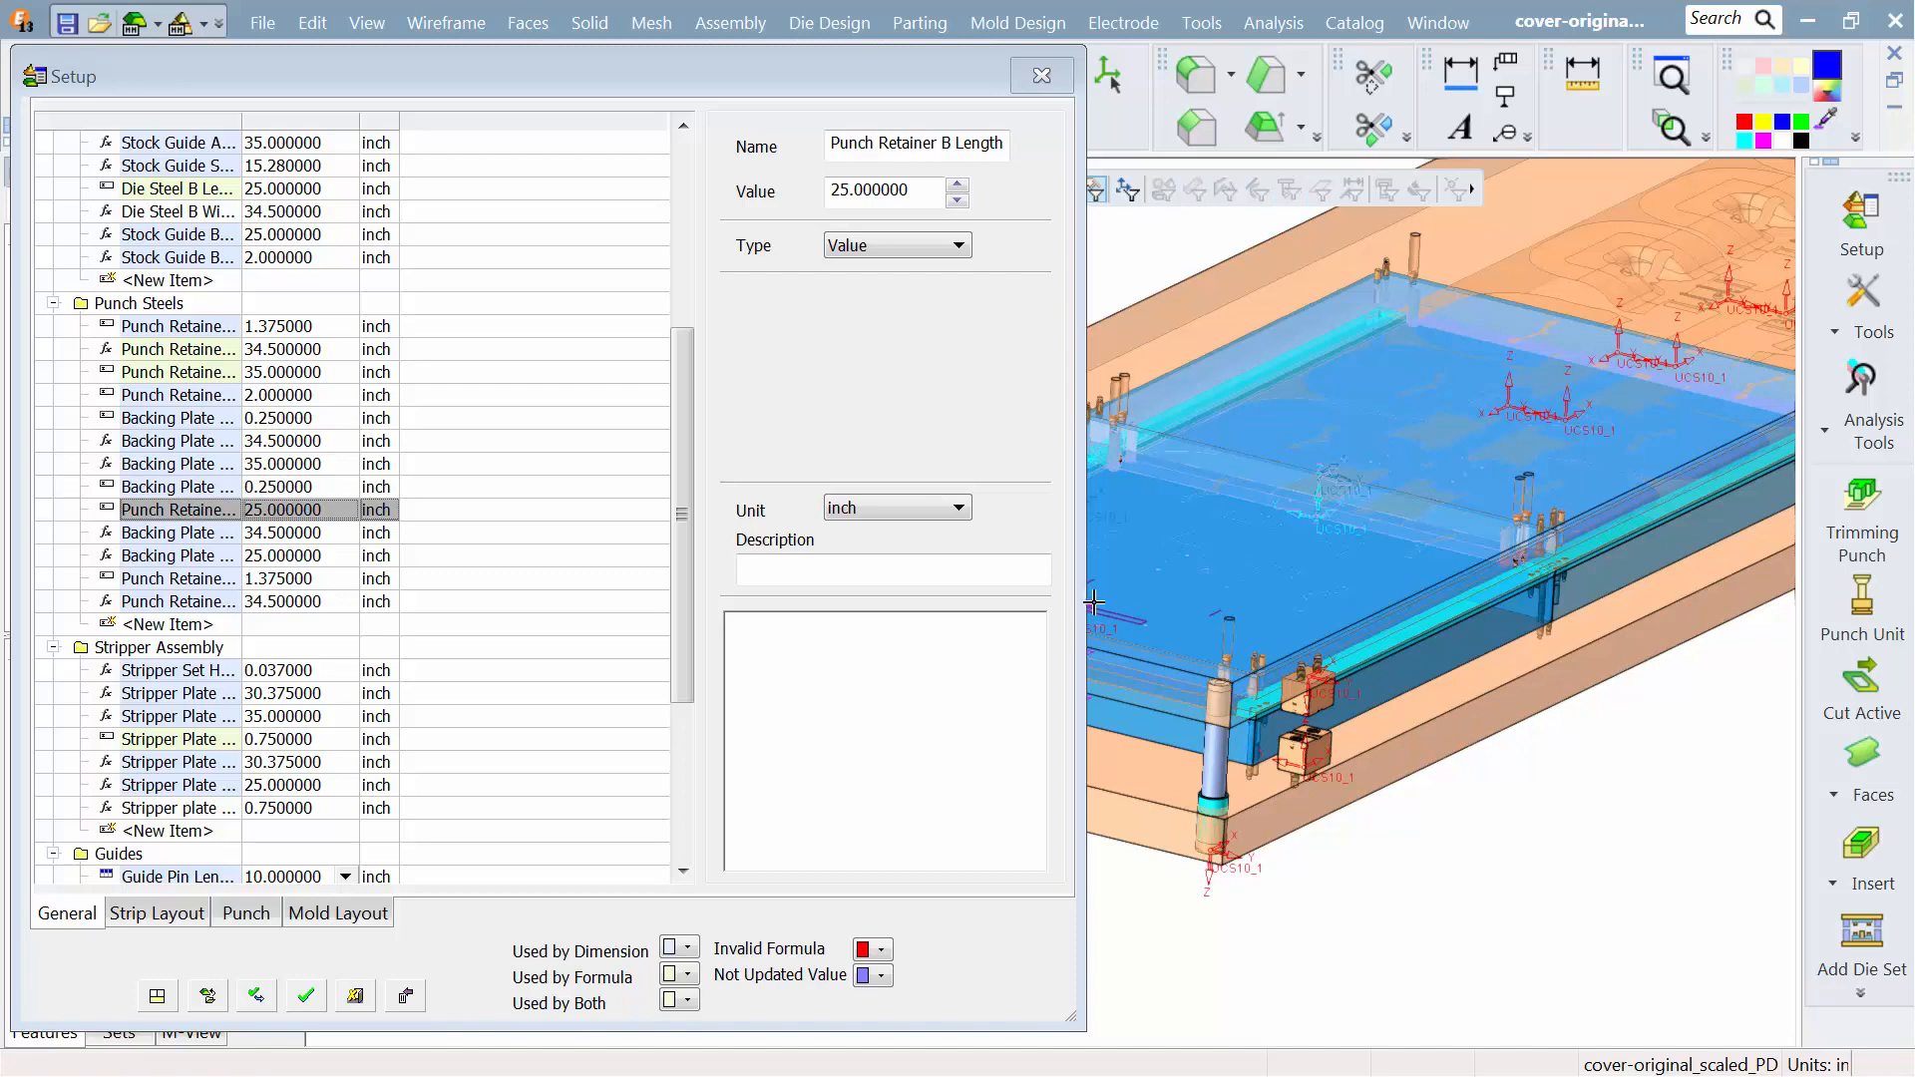
pyautogui.moveTo(1085, 604); pyautogui.dragTo(829, 564)
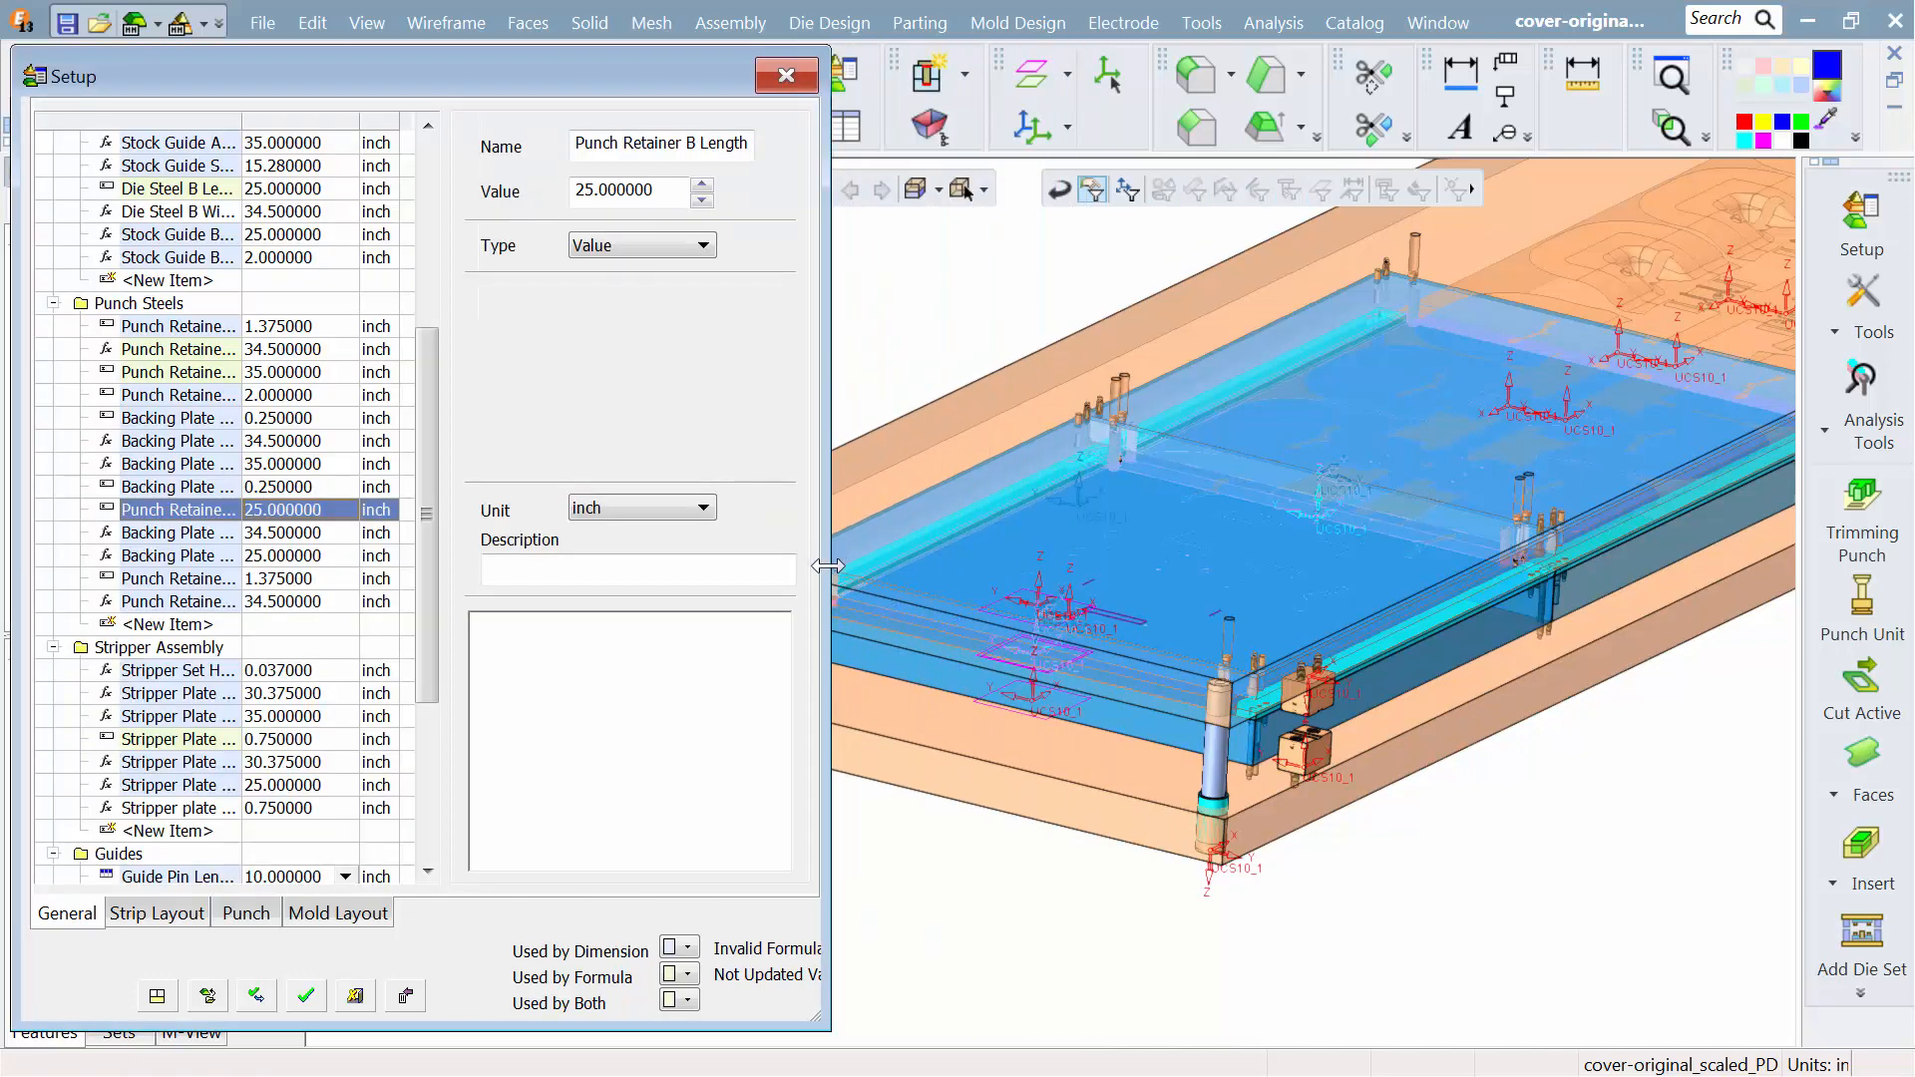
pyautogui.click(306, 996)
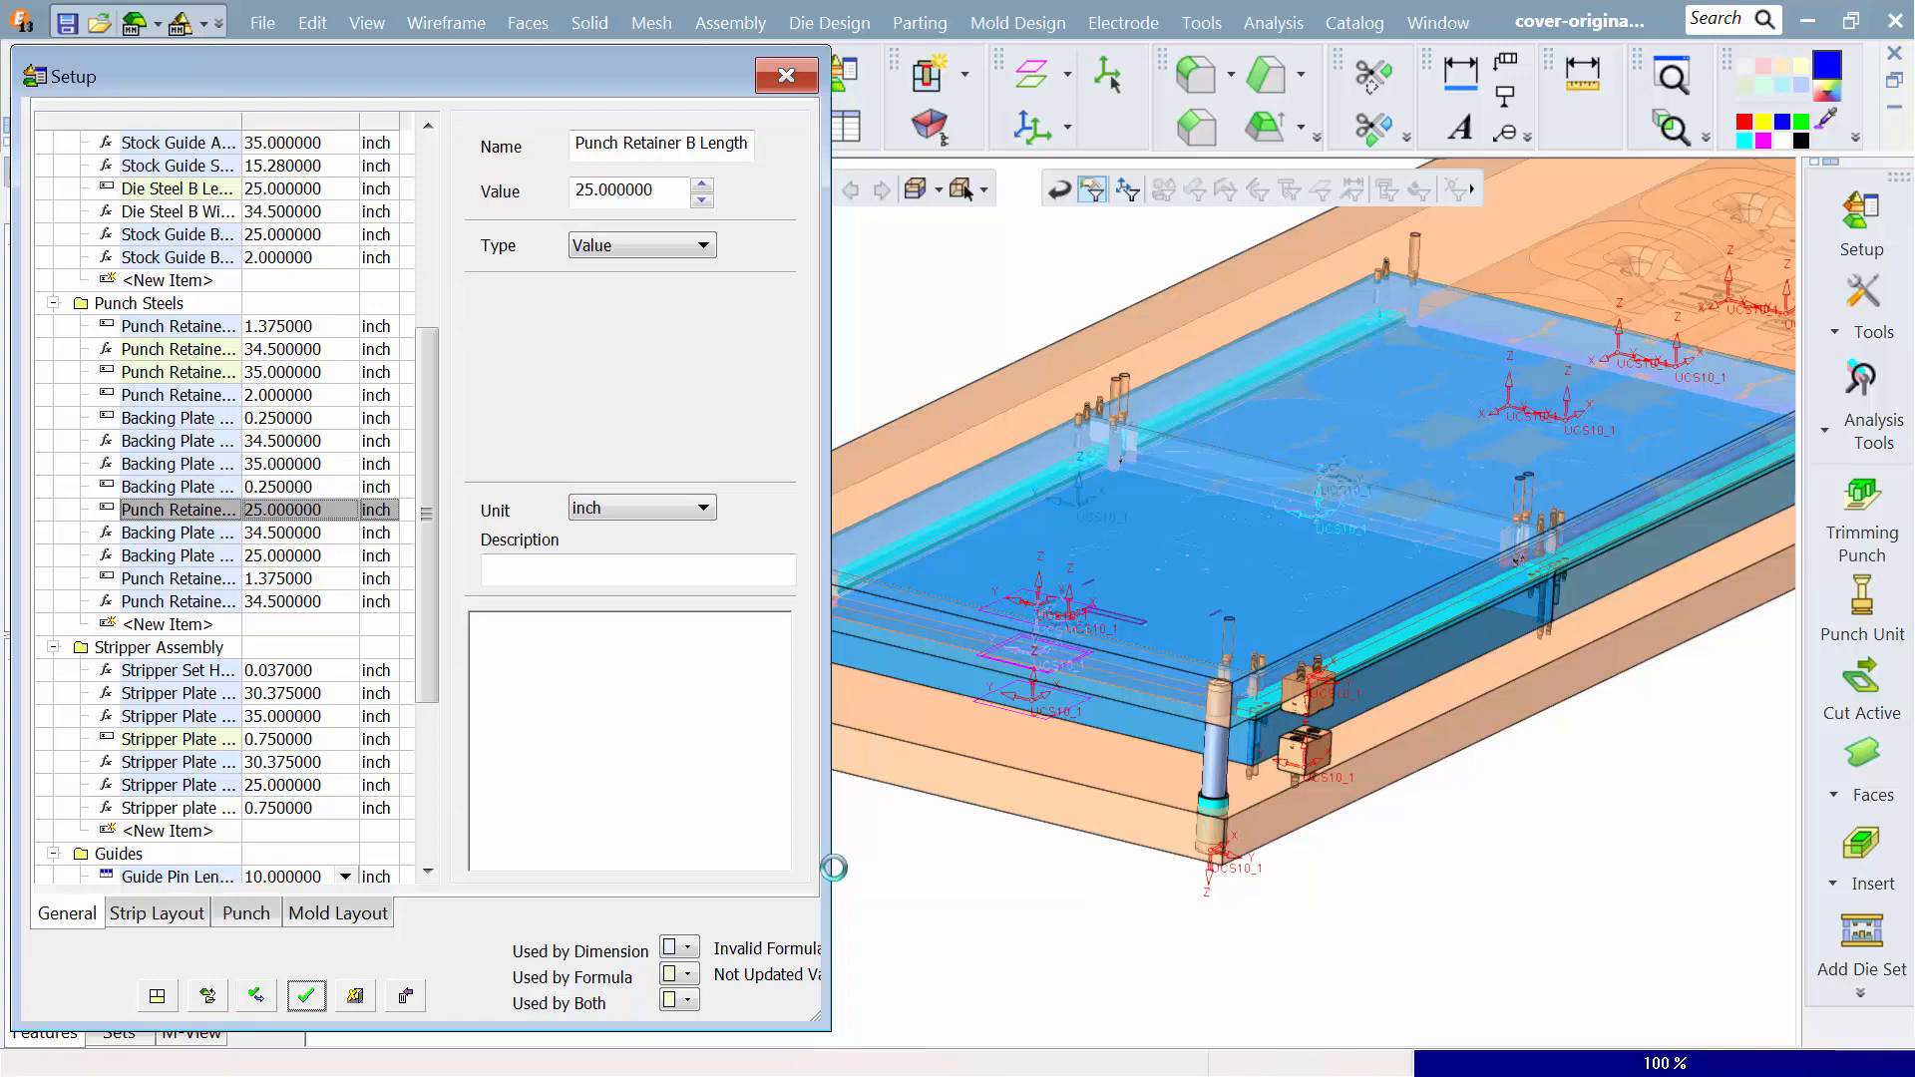
pyautogui.keyDown('ctrl'); pyautogui.moveTo(1329, 534); pyautogui.dragTo(1270, 591); pyautogui.keyUp('ctrl')
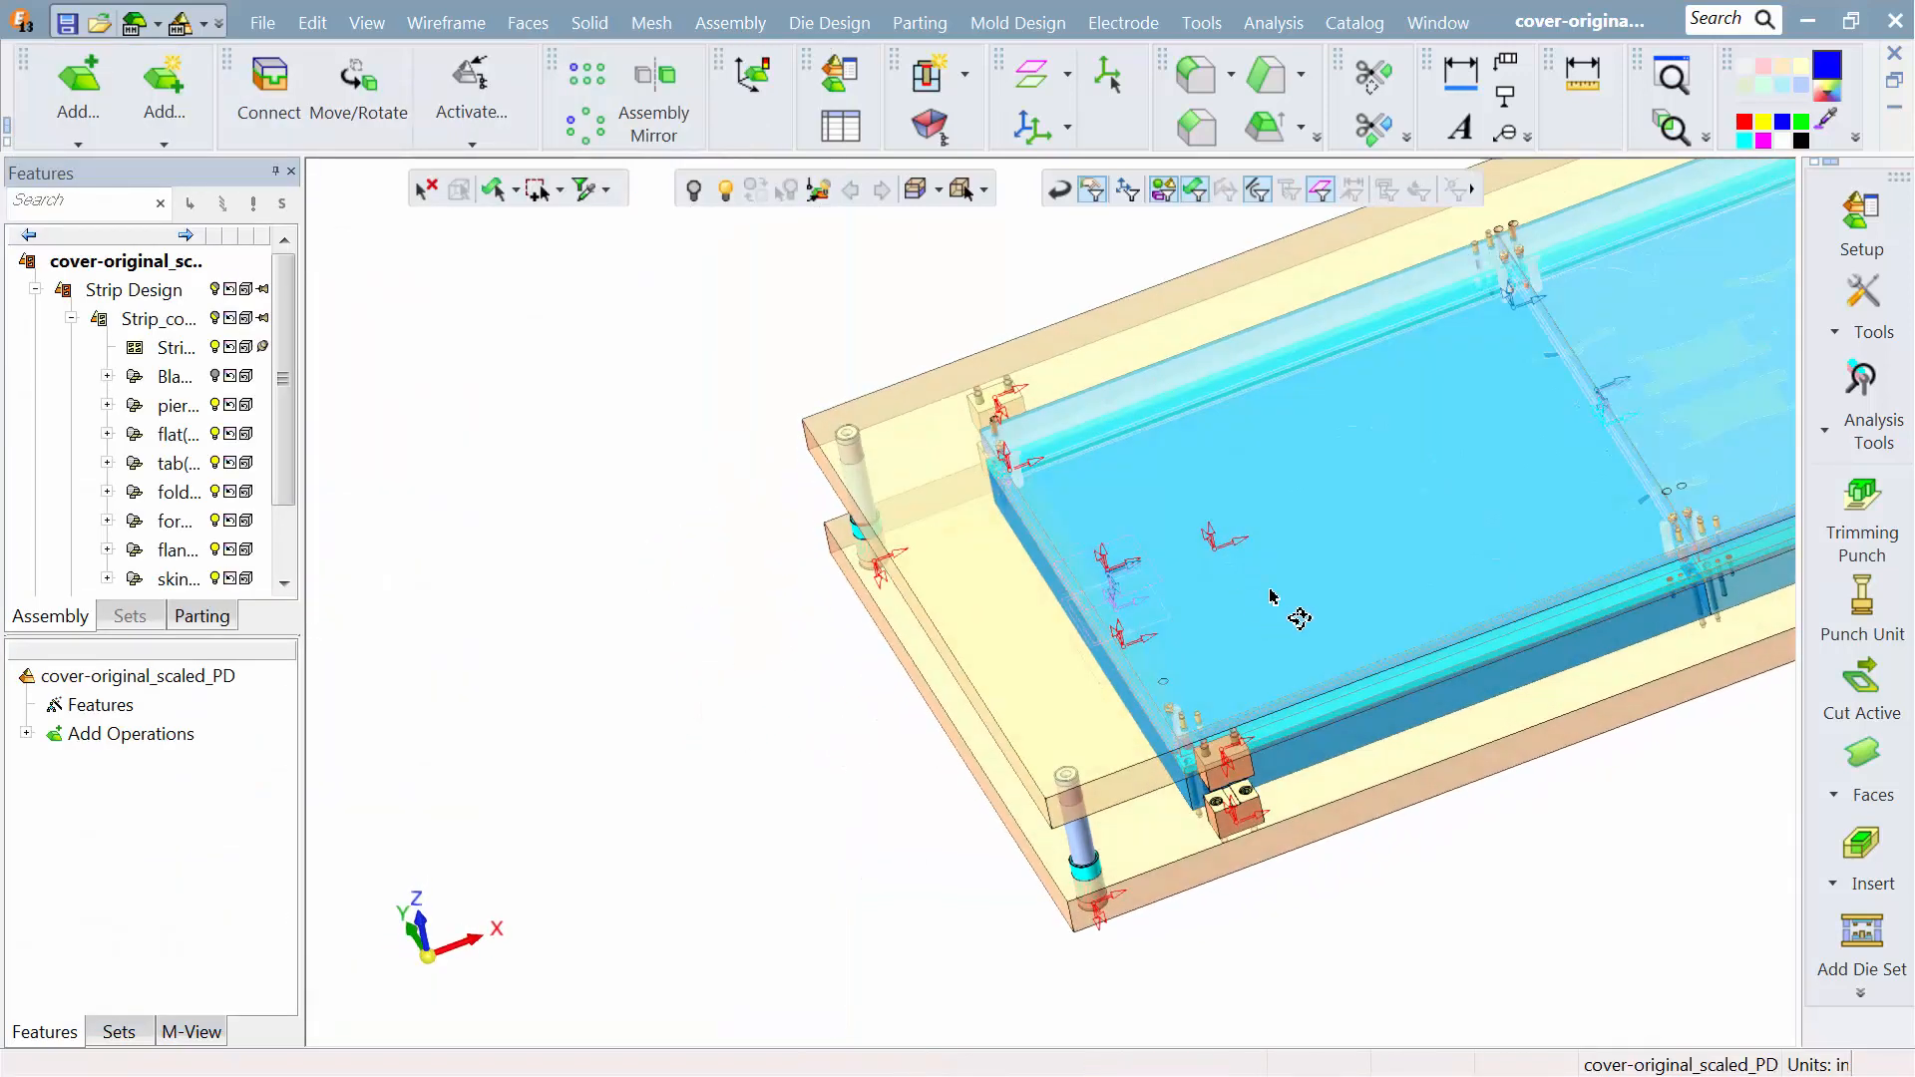
pyautogui.keyDown('ctrl'); pyautogui.moveTo(1270, 591); pyautogui.dragTo(936, 631, button='middle'); pyautogui.keyUp('ctrl')
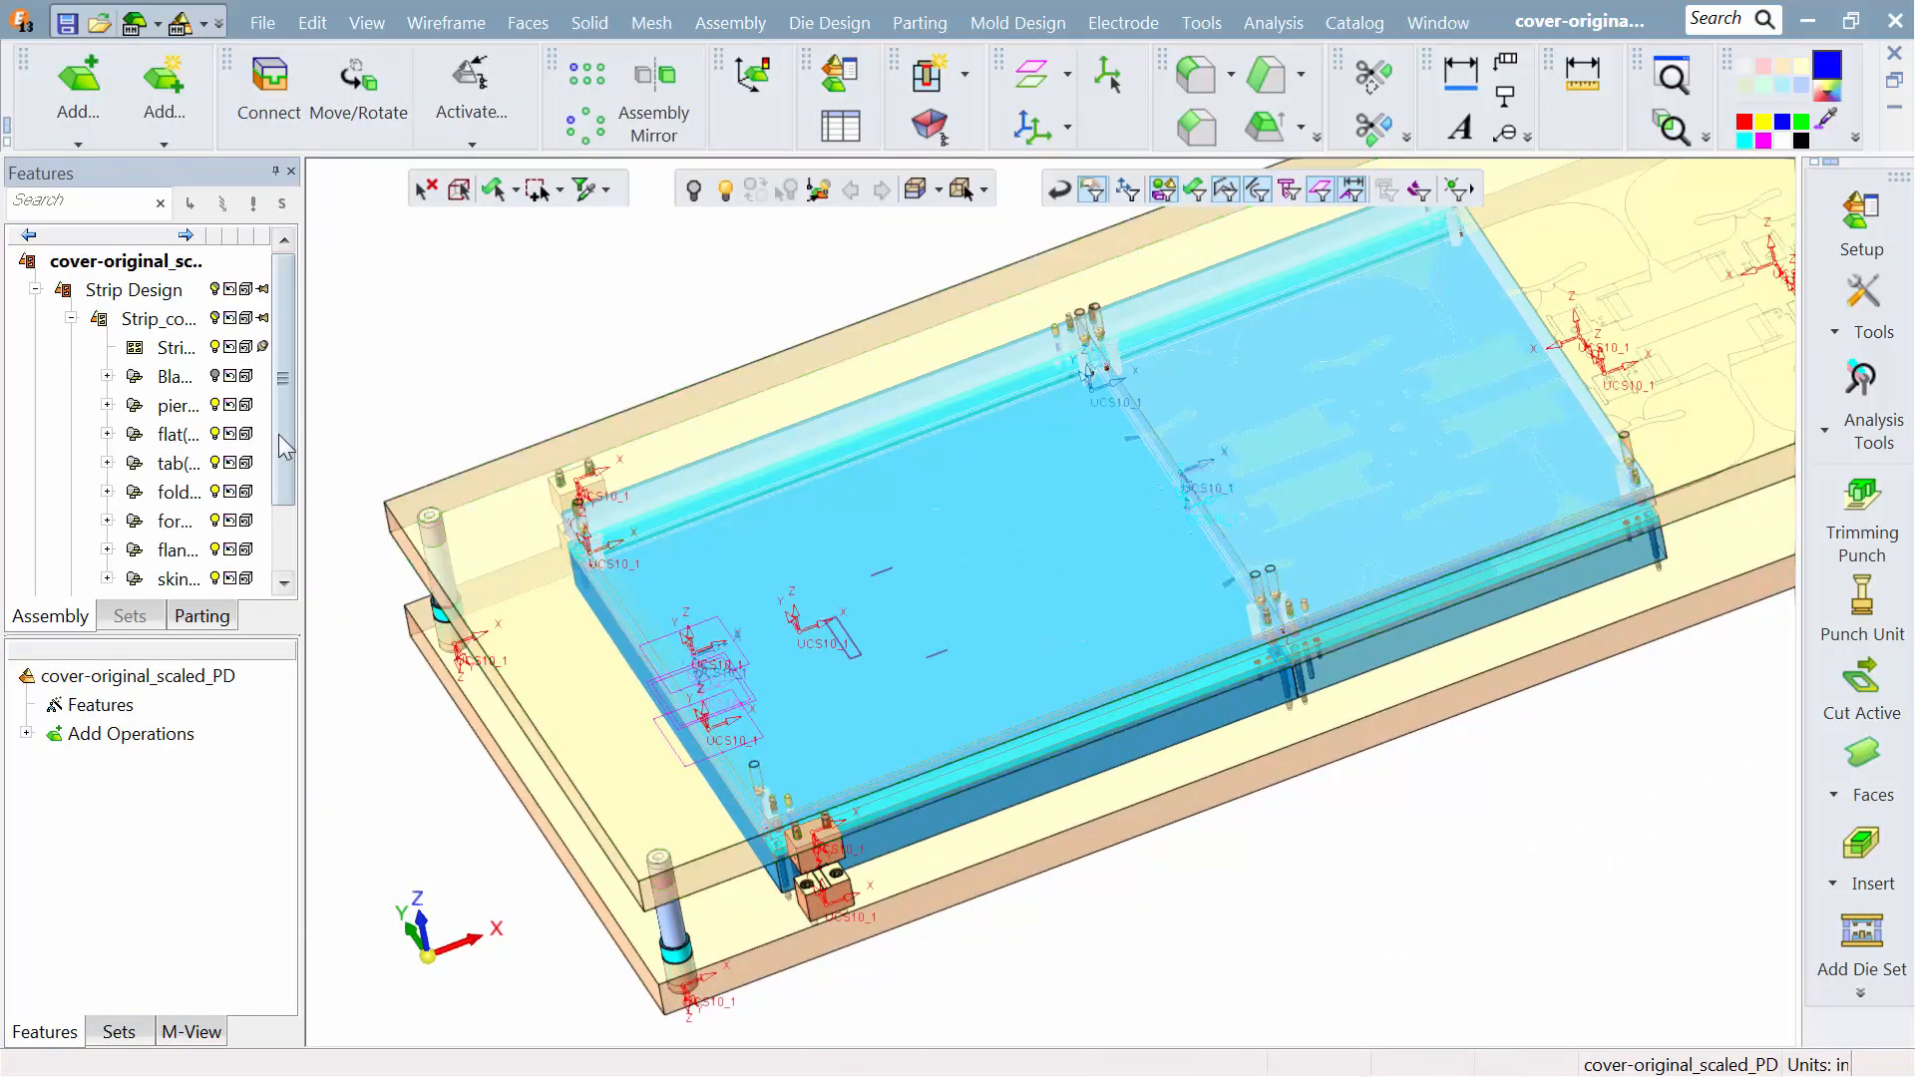
# Step: Expand the Custom Die Set and temporarily hide its punch assembly to examine the die steels and strip
pyautogui.moveTo(289, 434); pyautogui.dragTo(291, 520)
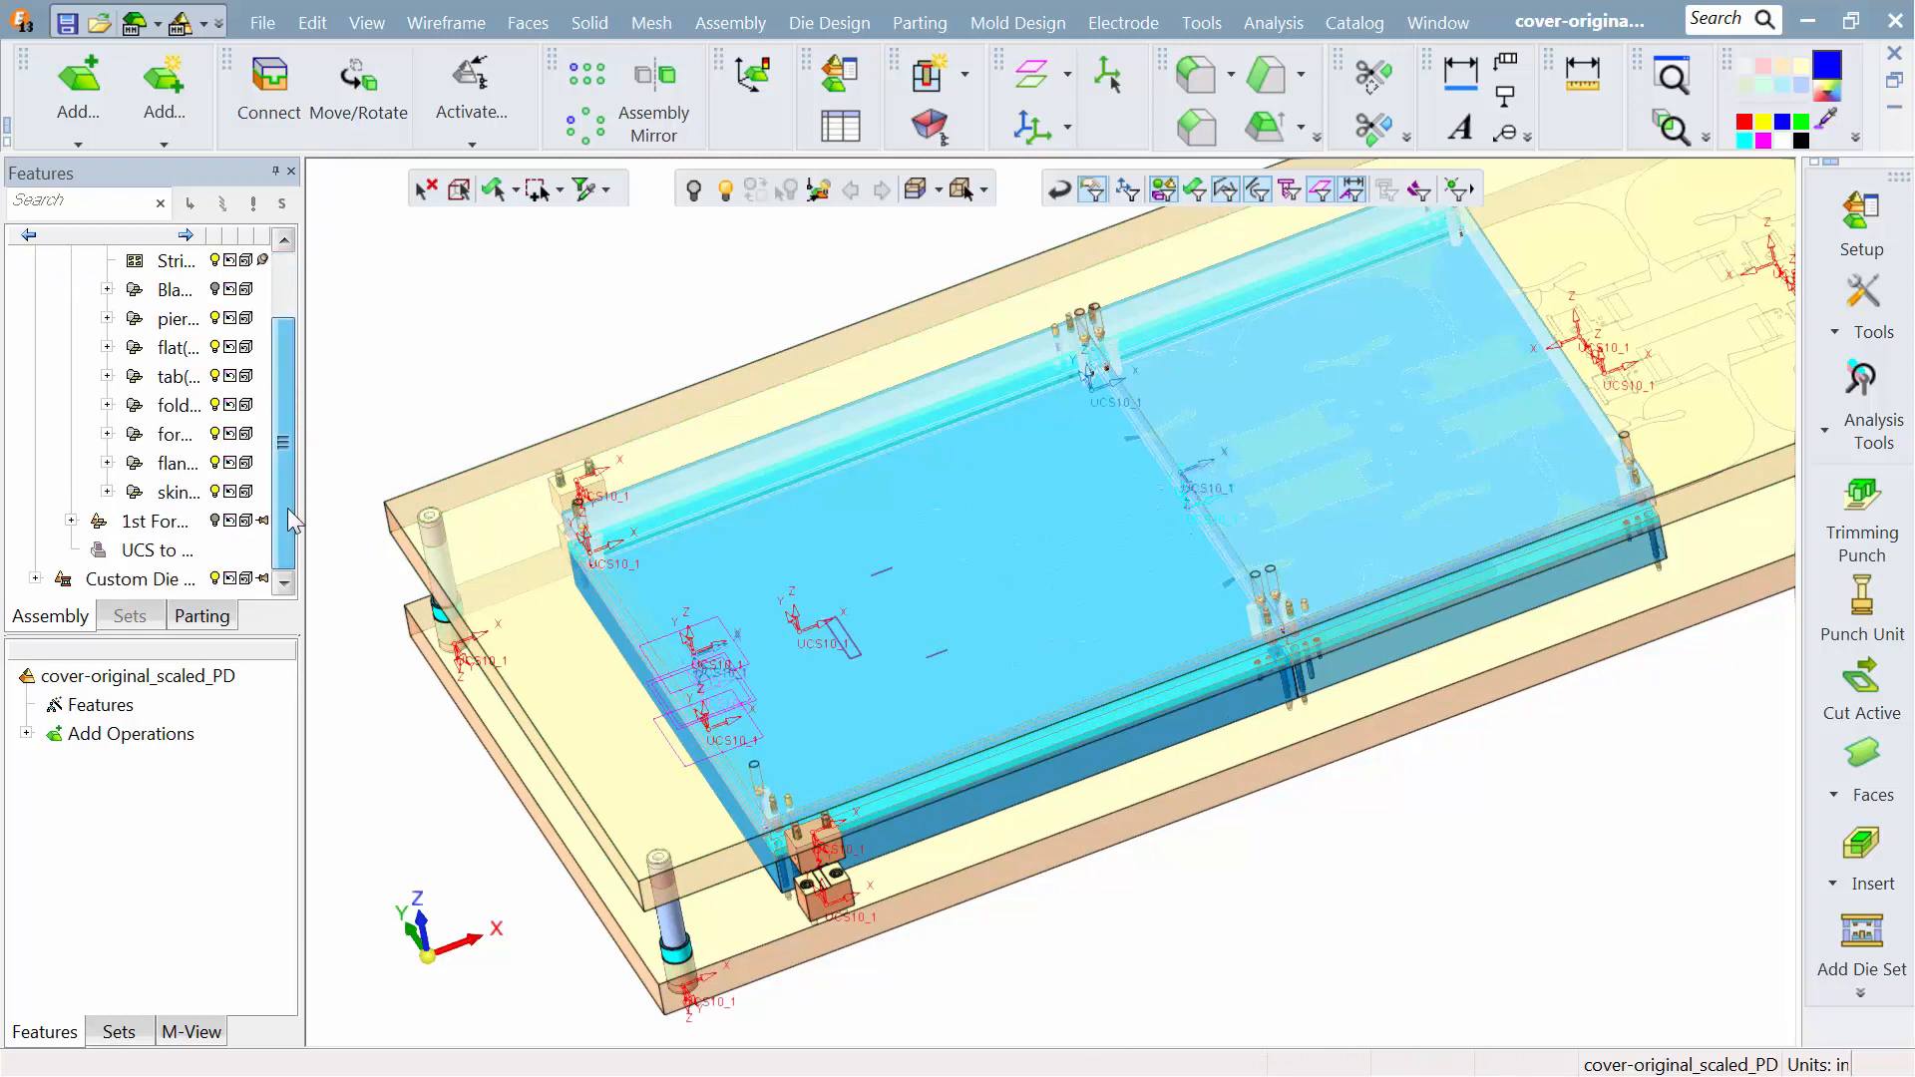
pyautogui.click(35, 580)
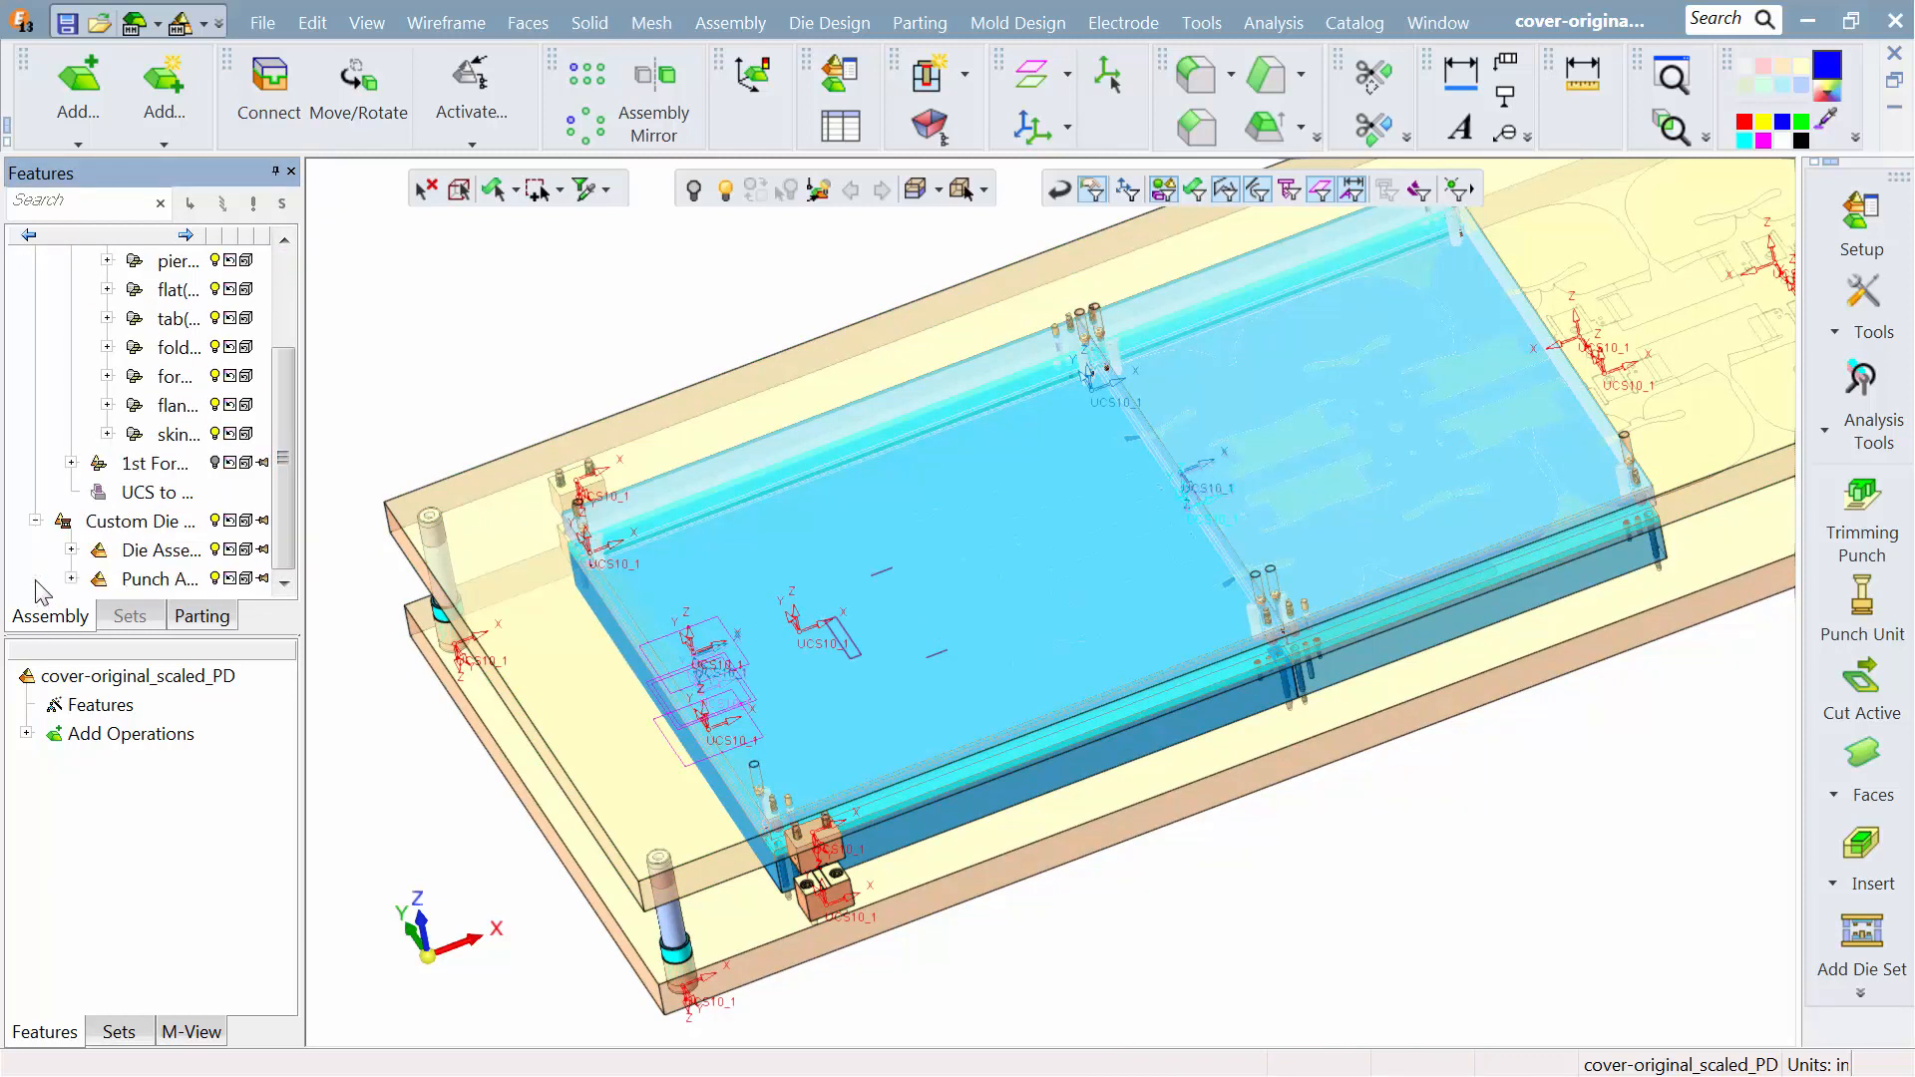
pyautogui.click(216, 579)
pyautogui.moveTo(837, 445); pyautogui.dragTo(945, 514, button='middle')
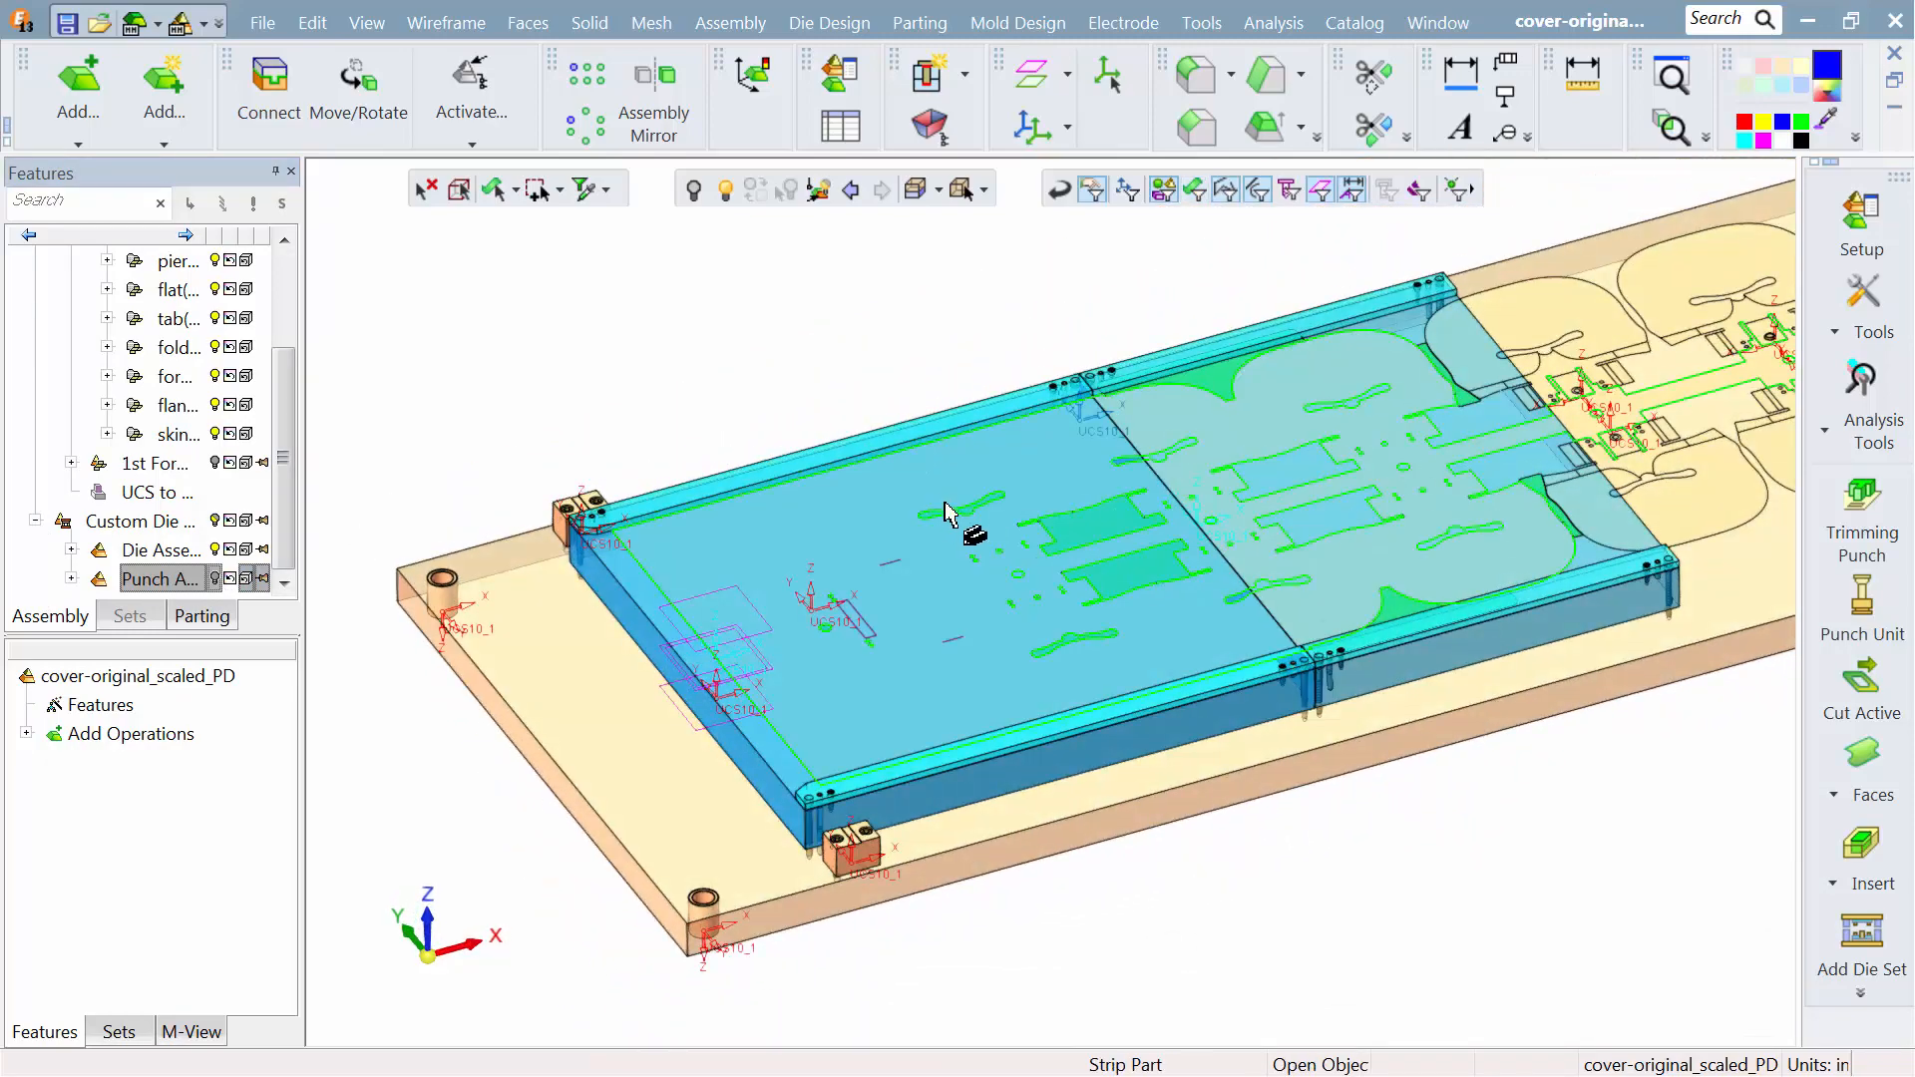
pyautogui.click(215, 579)
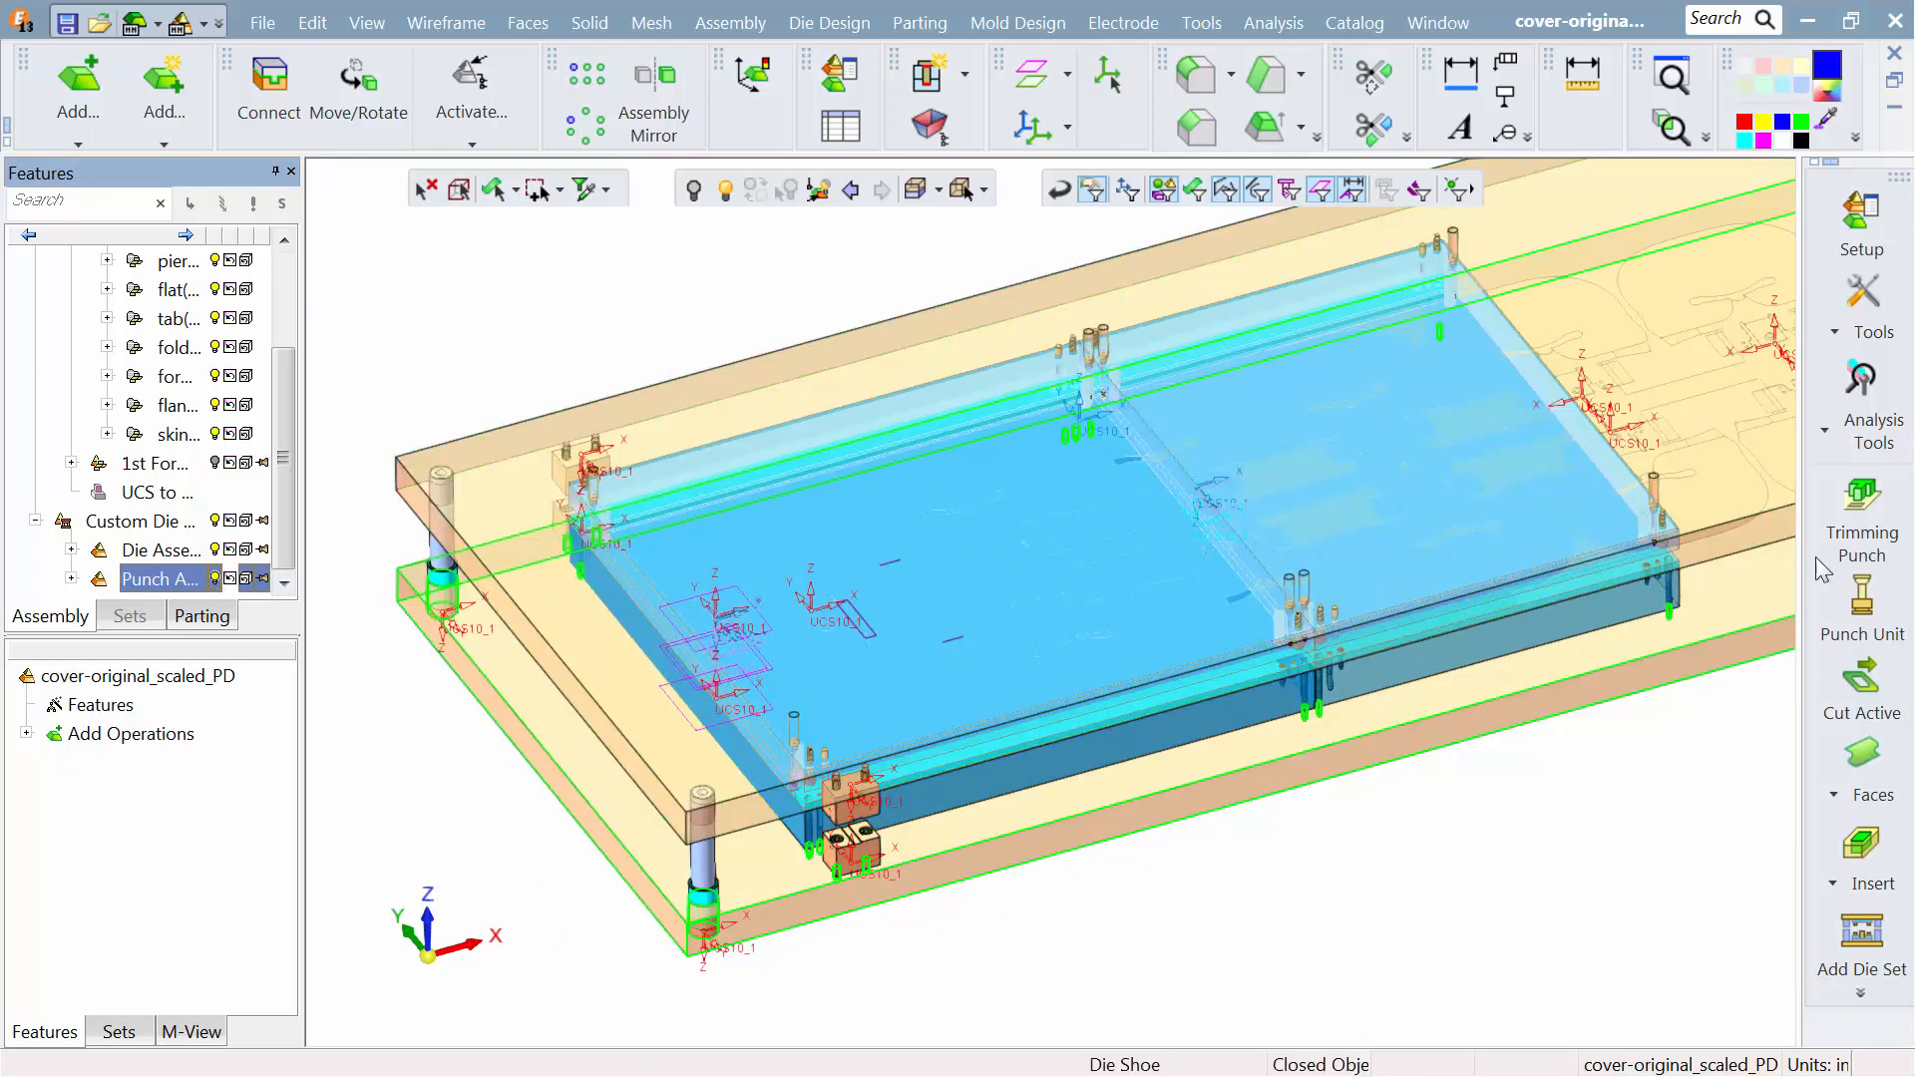
# Step: Start a Trimming Punch that creates new parts and choose Custom Die Set as the target assembly
pyautogui.click(1861, 509)
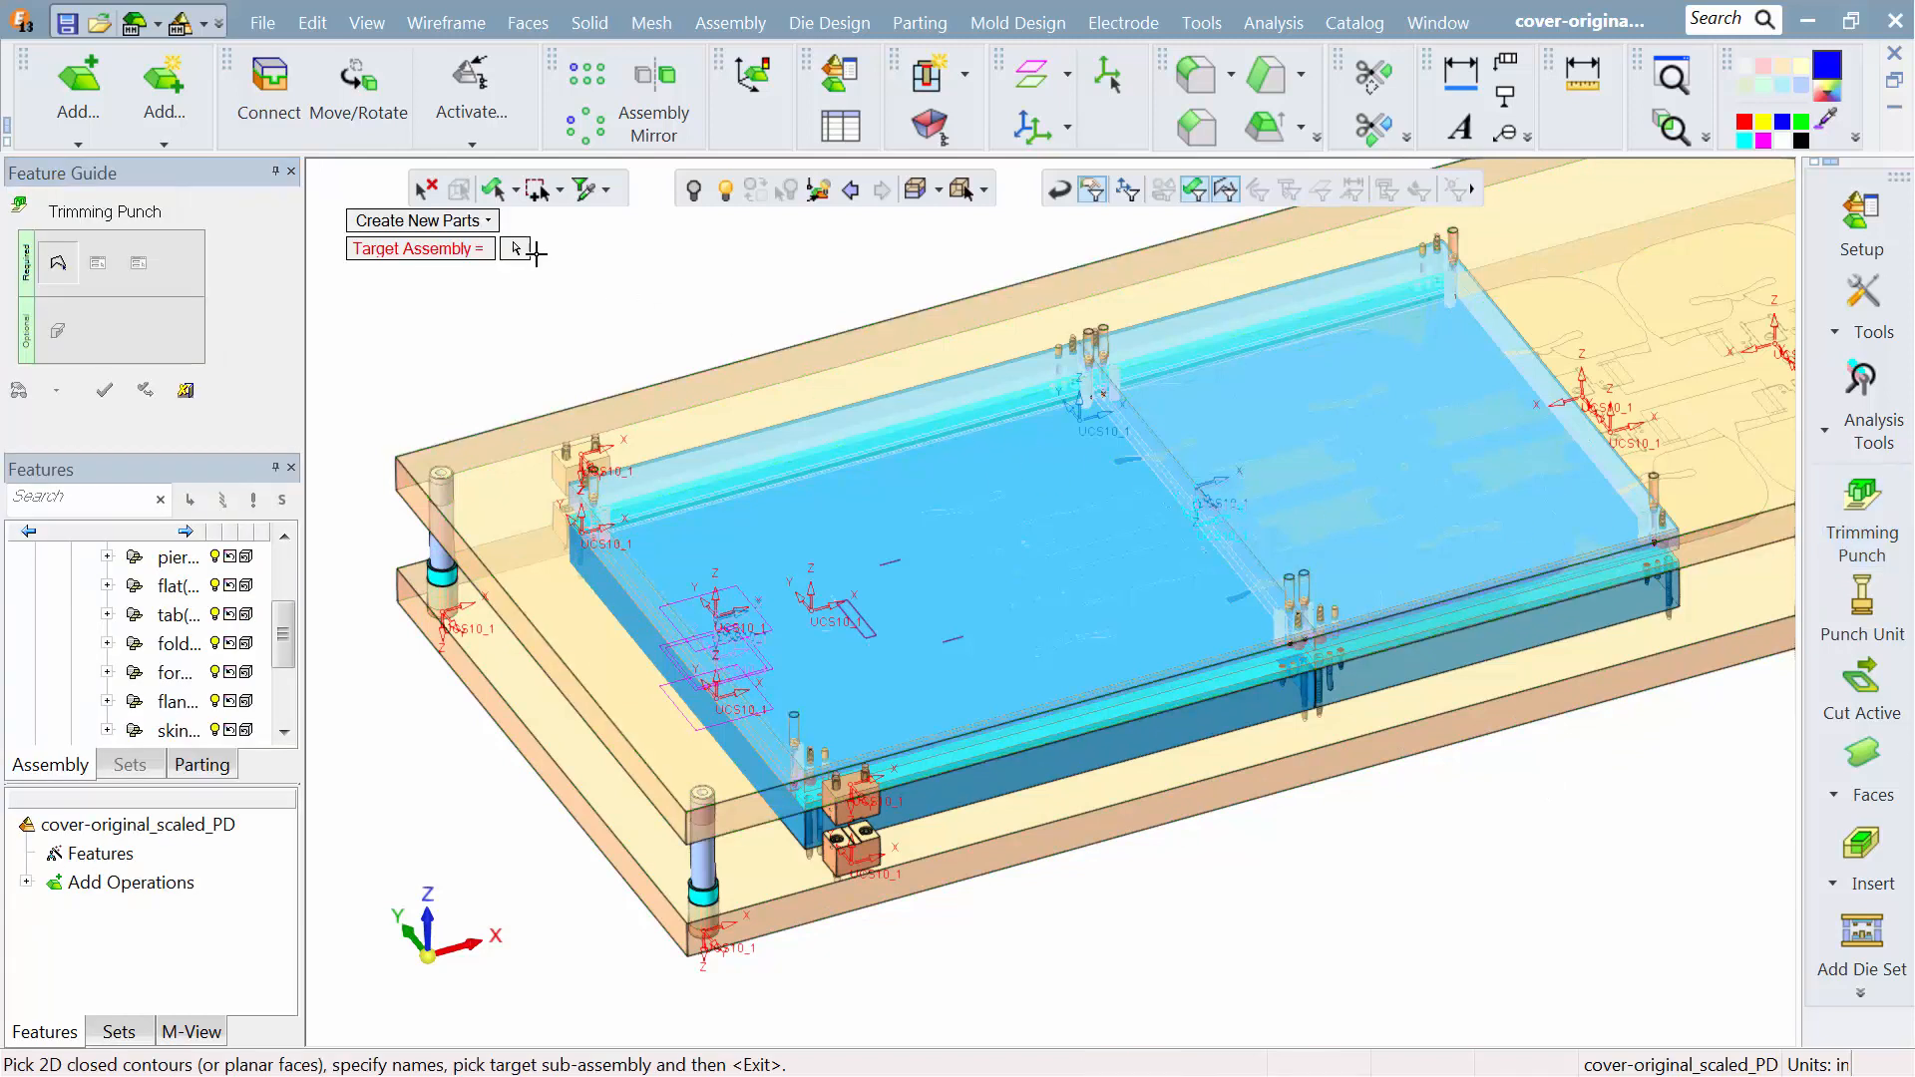
pyautogui.click(514, 250)
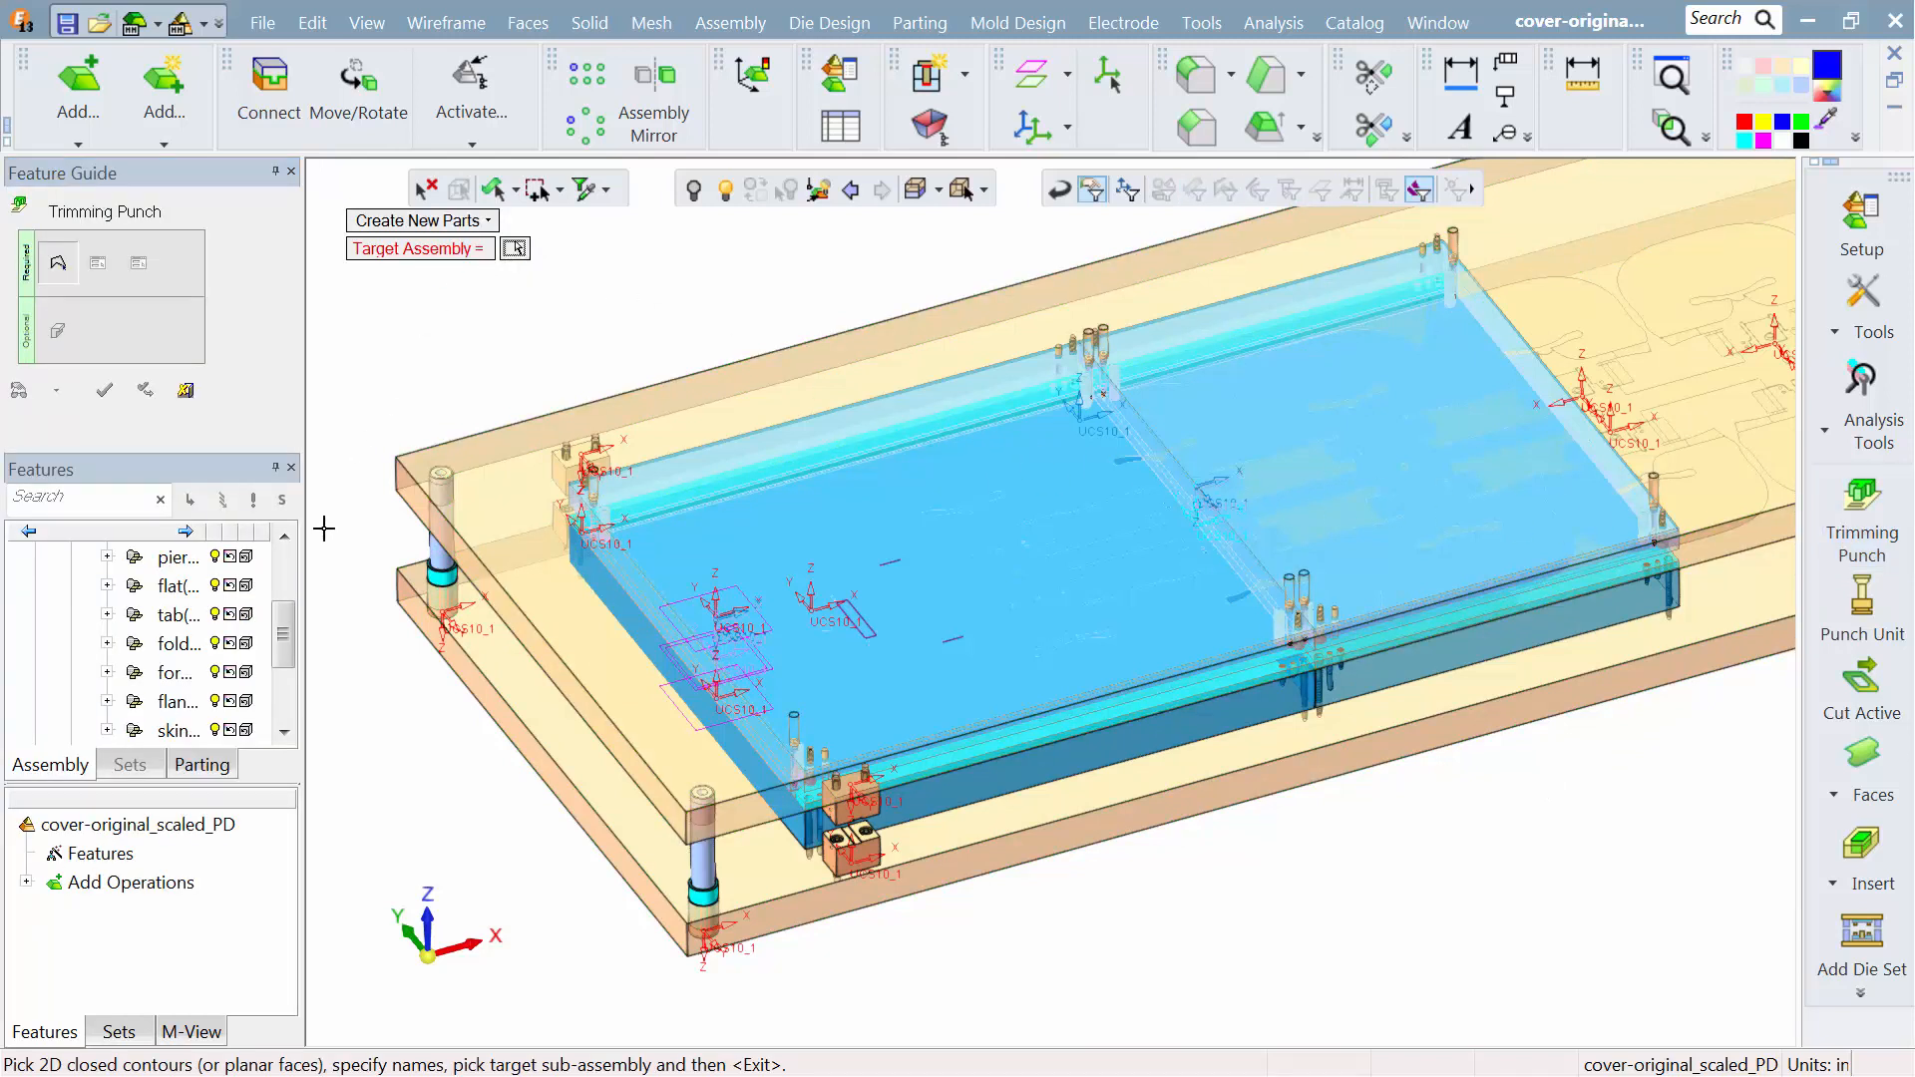
pyautogui.moveTo(285, 633); pyautogui.dragTo(285, 705)
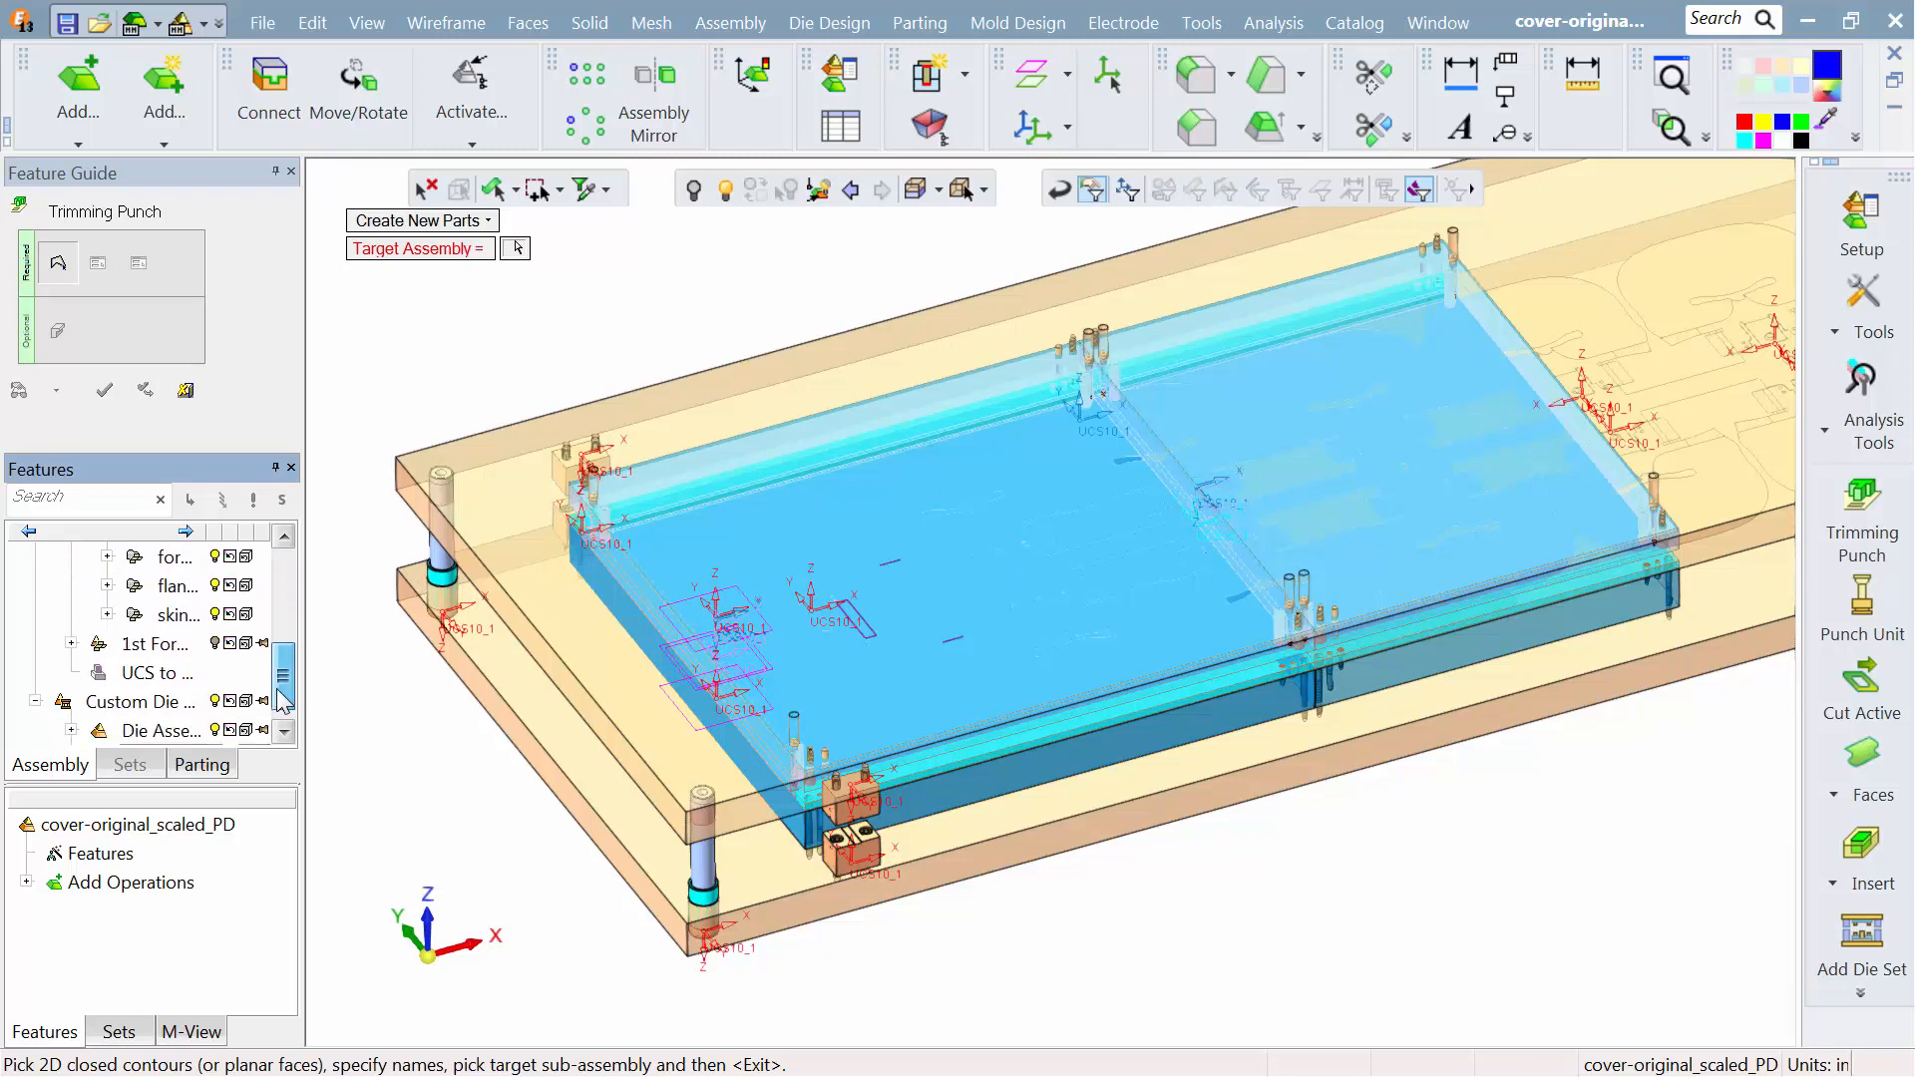
pyautogui.click(166, 678)
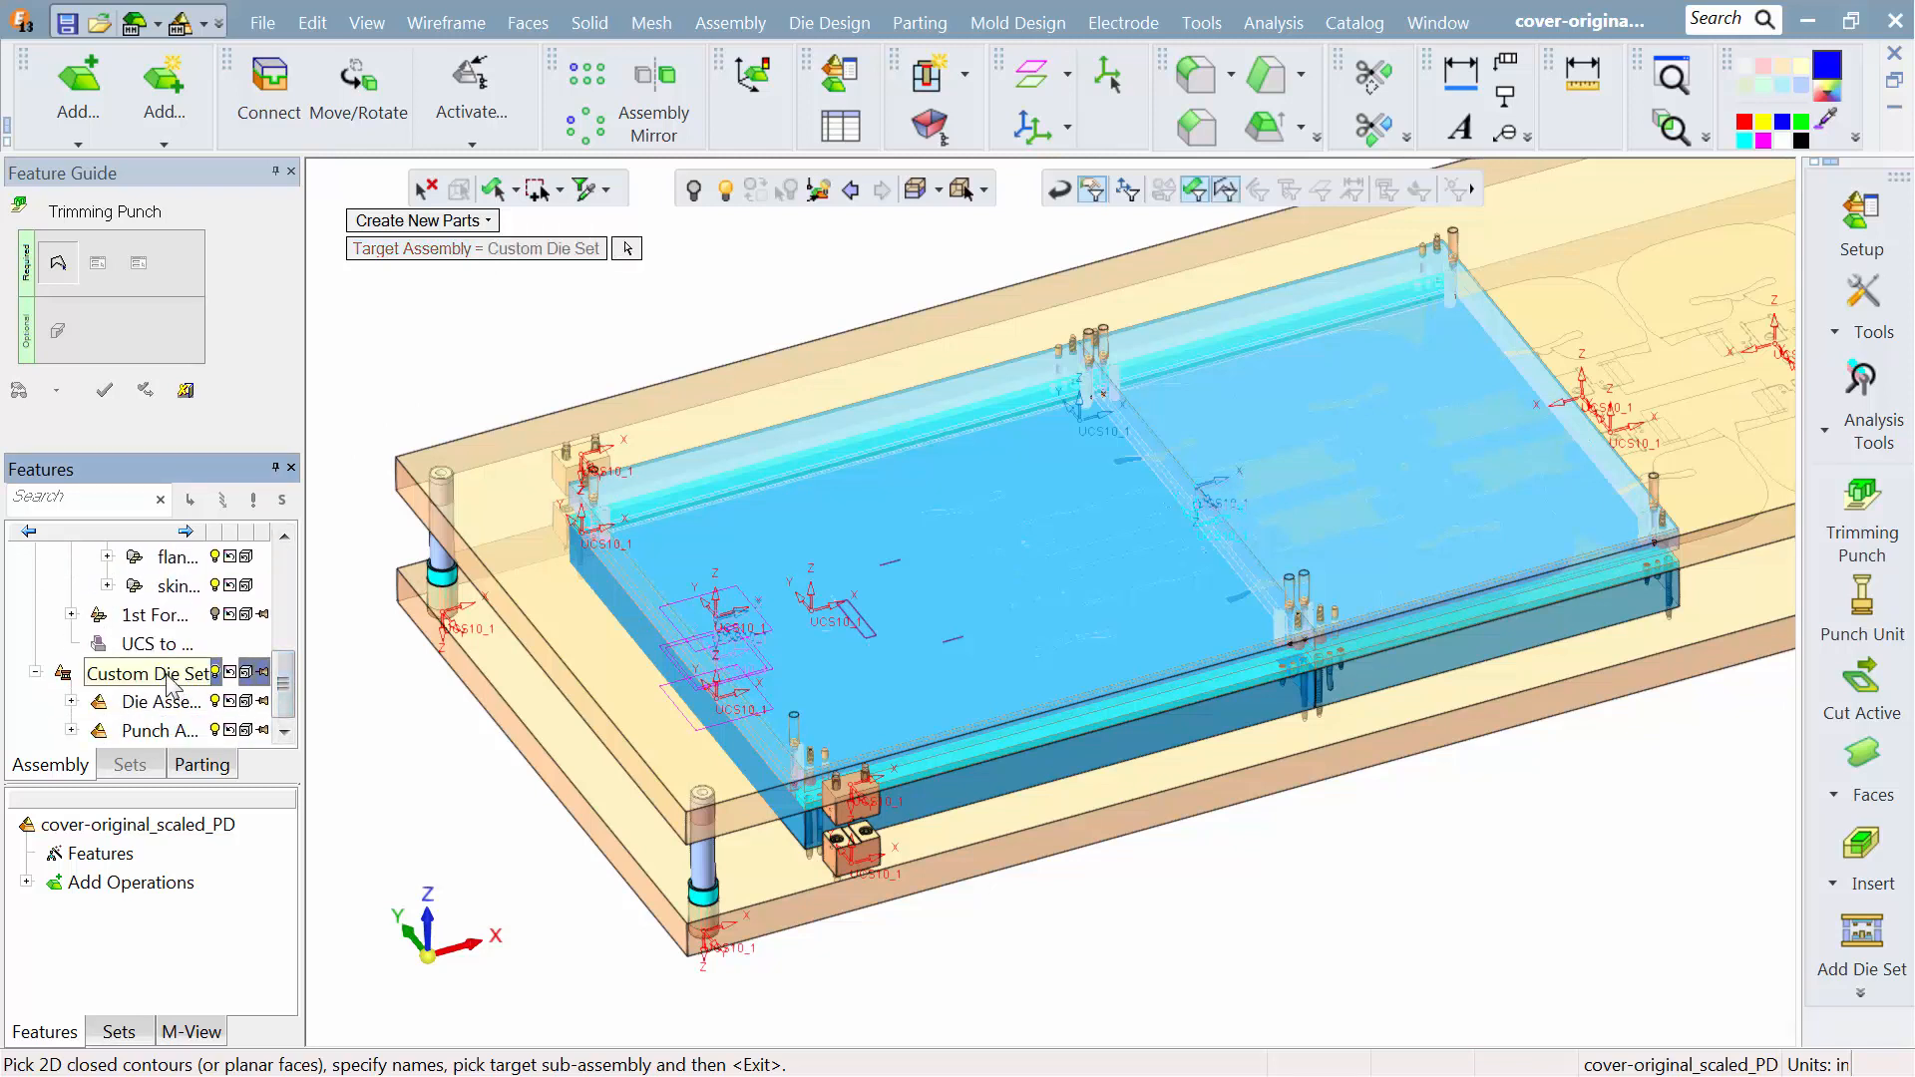
# Step: Hide the punch assembly and pick the four highlighted cutout faces over the first die steel as punch contours
pyautogui.click(213, 729)
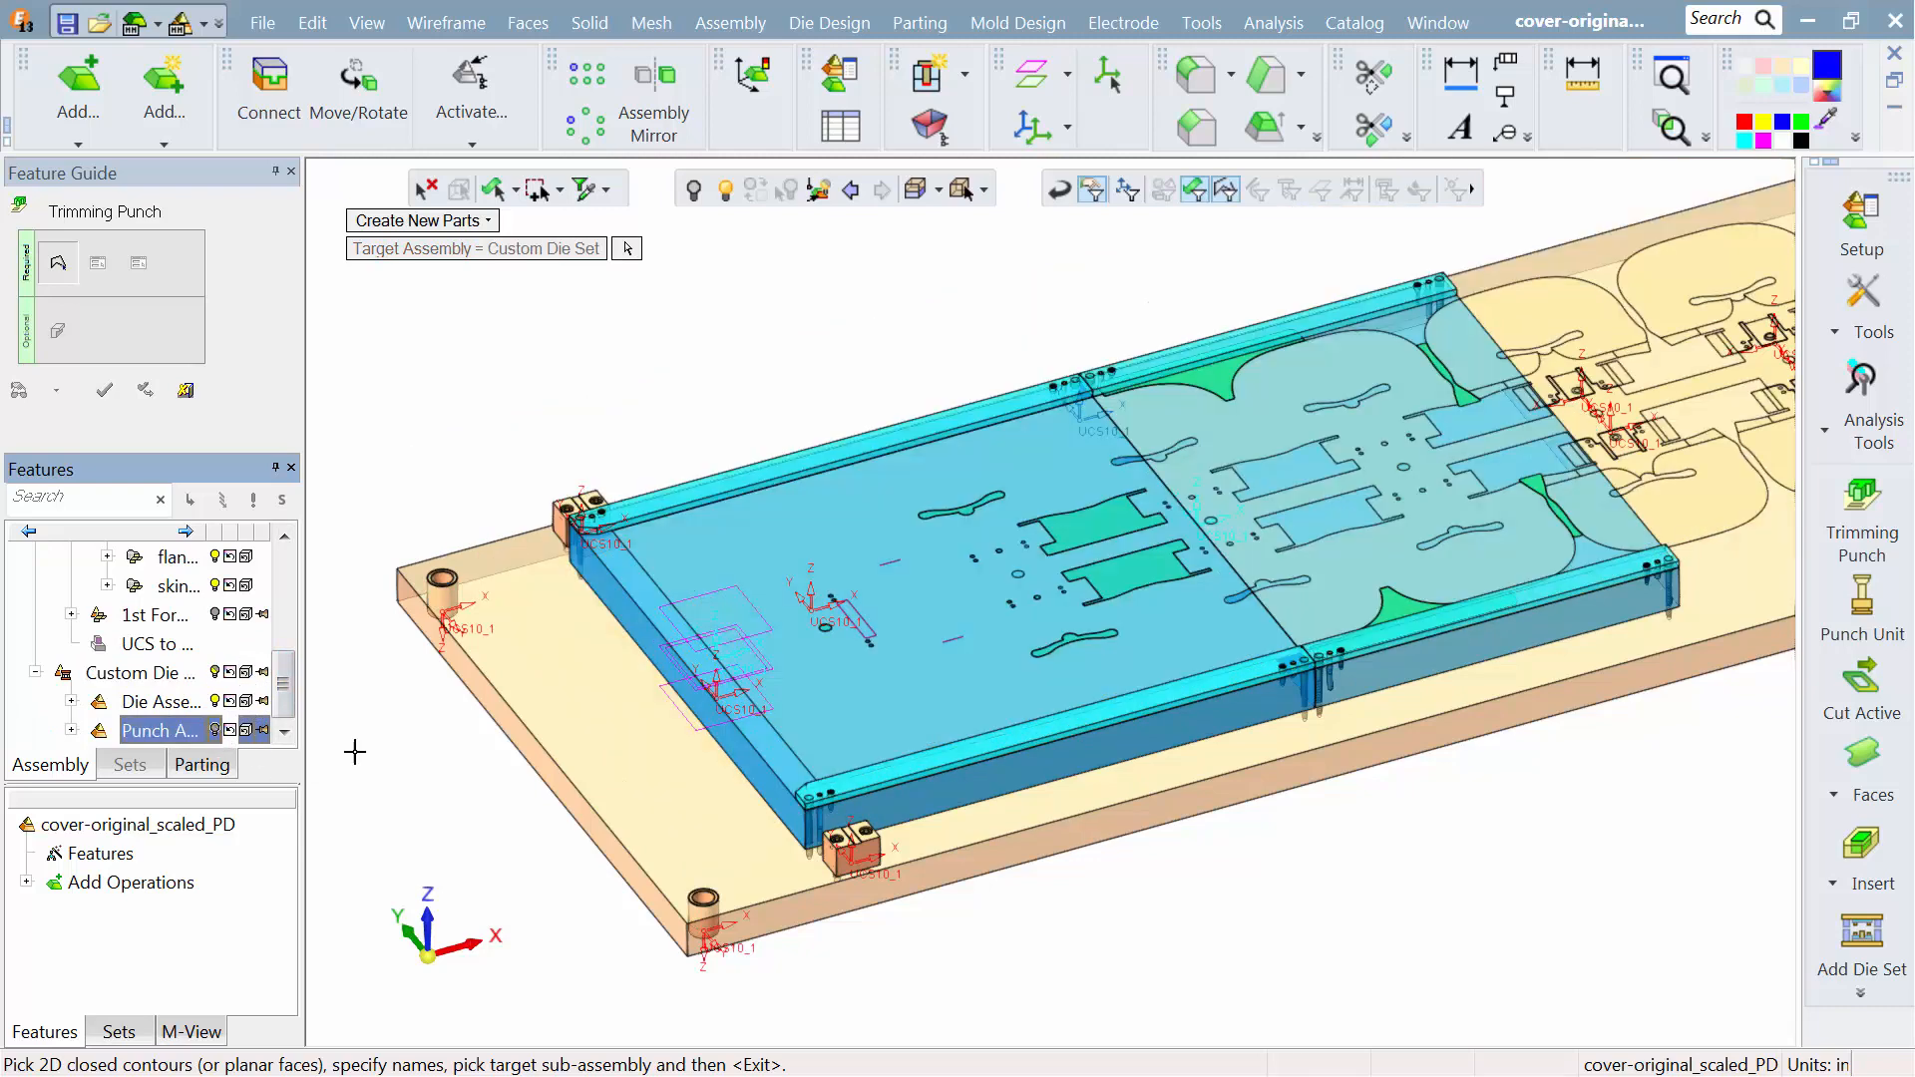
pyautogui.keyDown('ctrl'); pyautogui.moveTo(863, 830); pyautogui.dragTo(877, 653, button='right'); pyautogui.keyUp('ctrl')
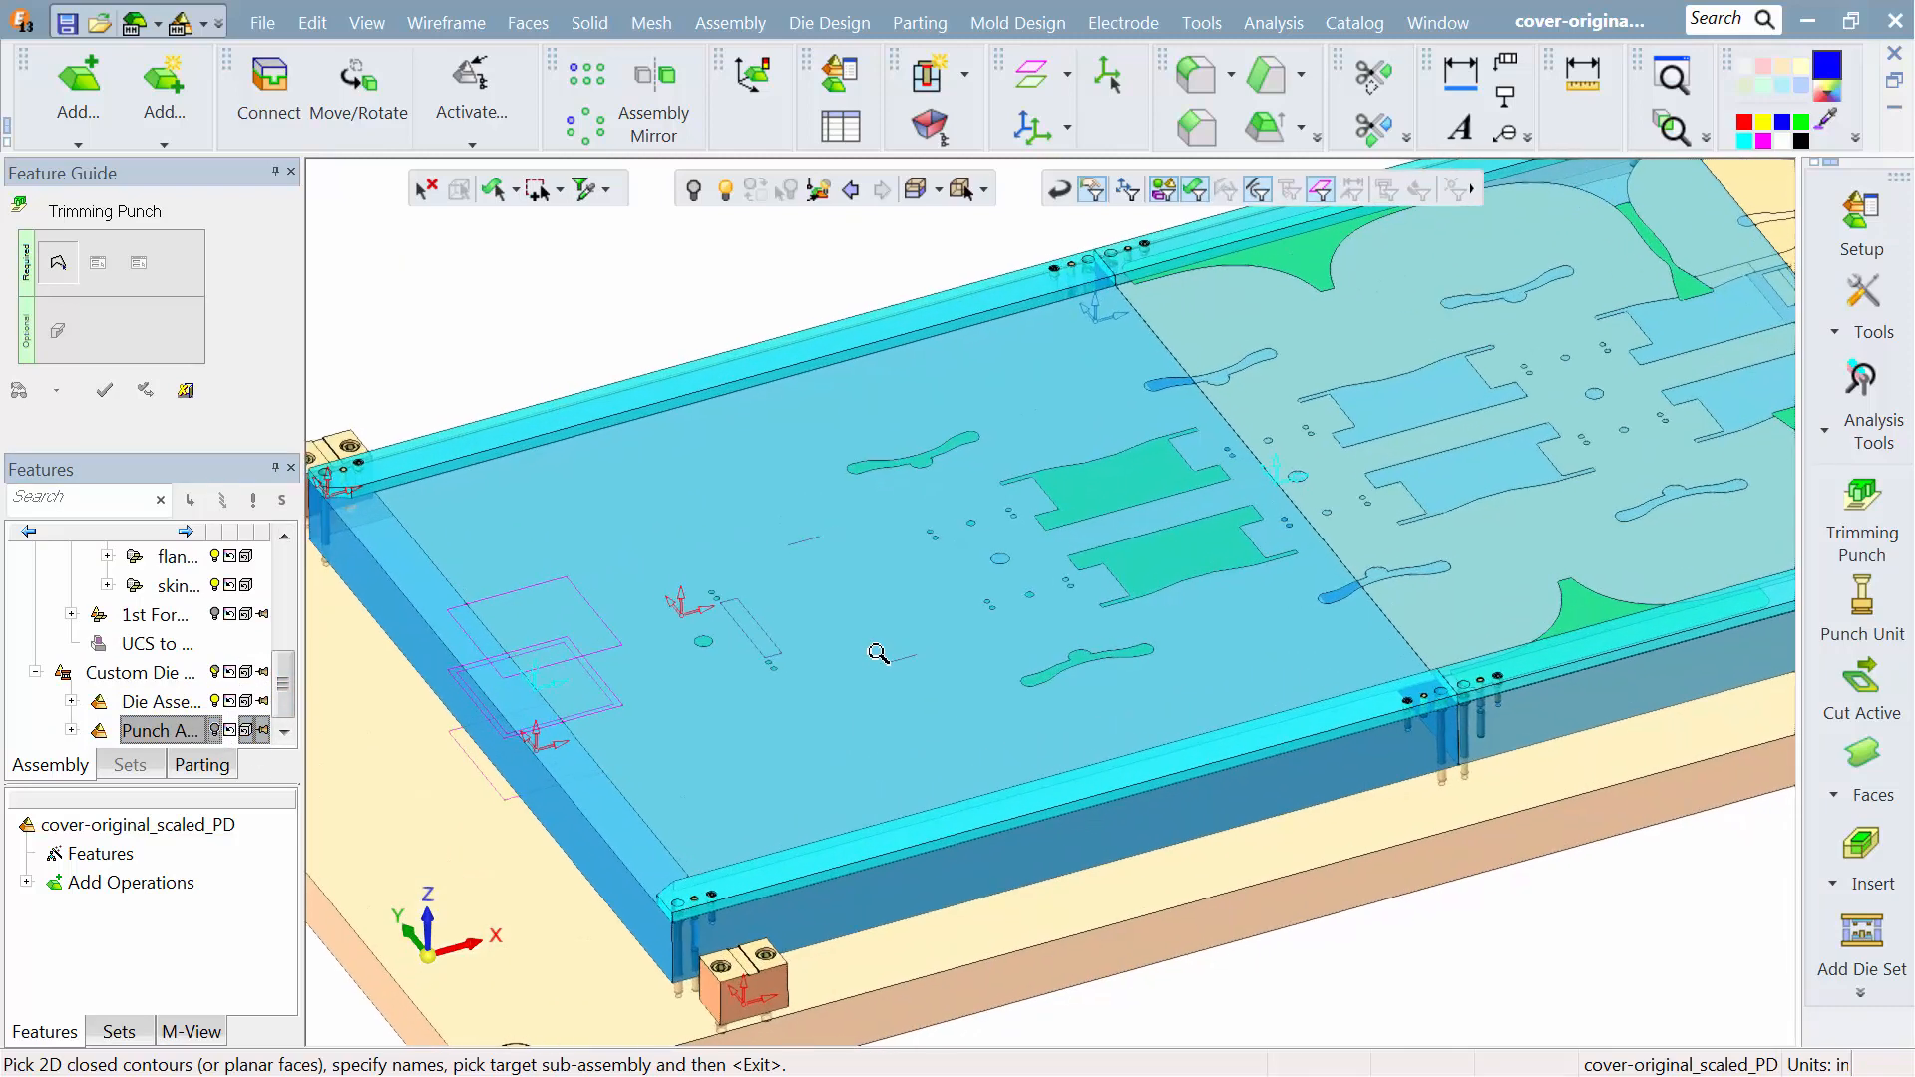
pyautogui.click(922, 474)
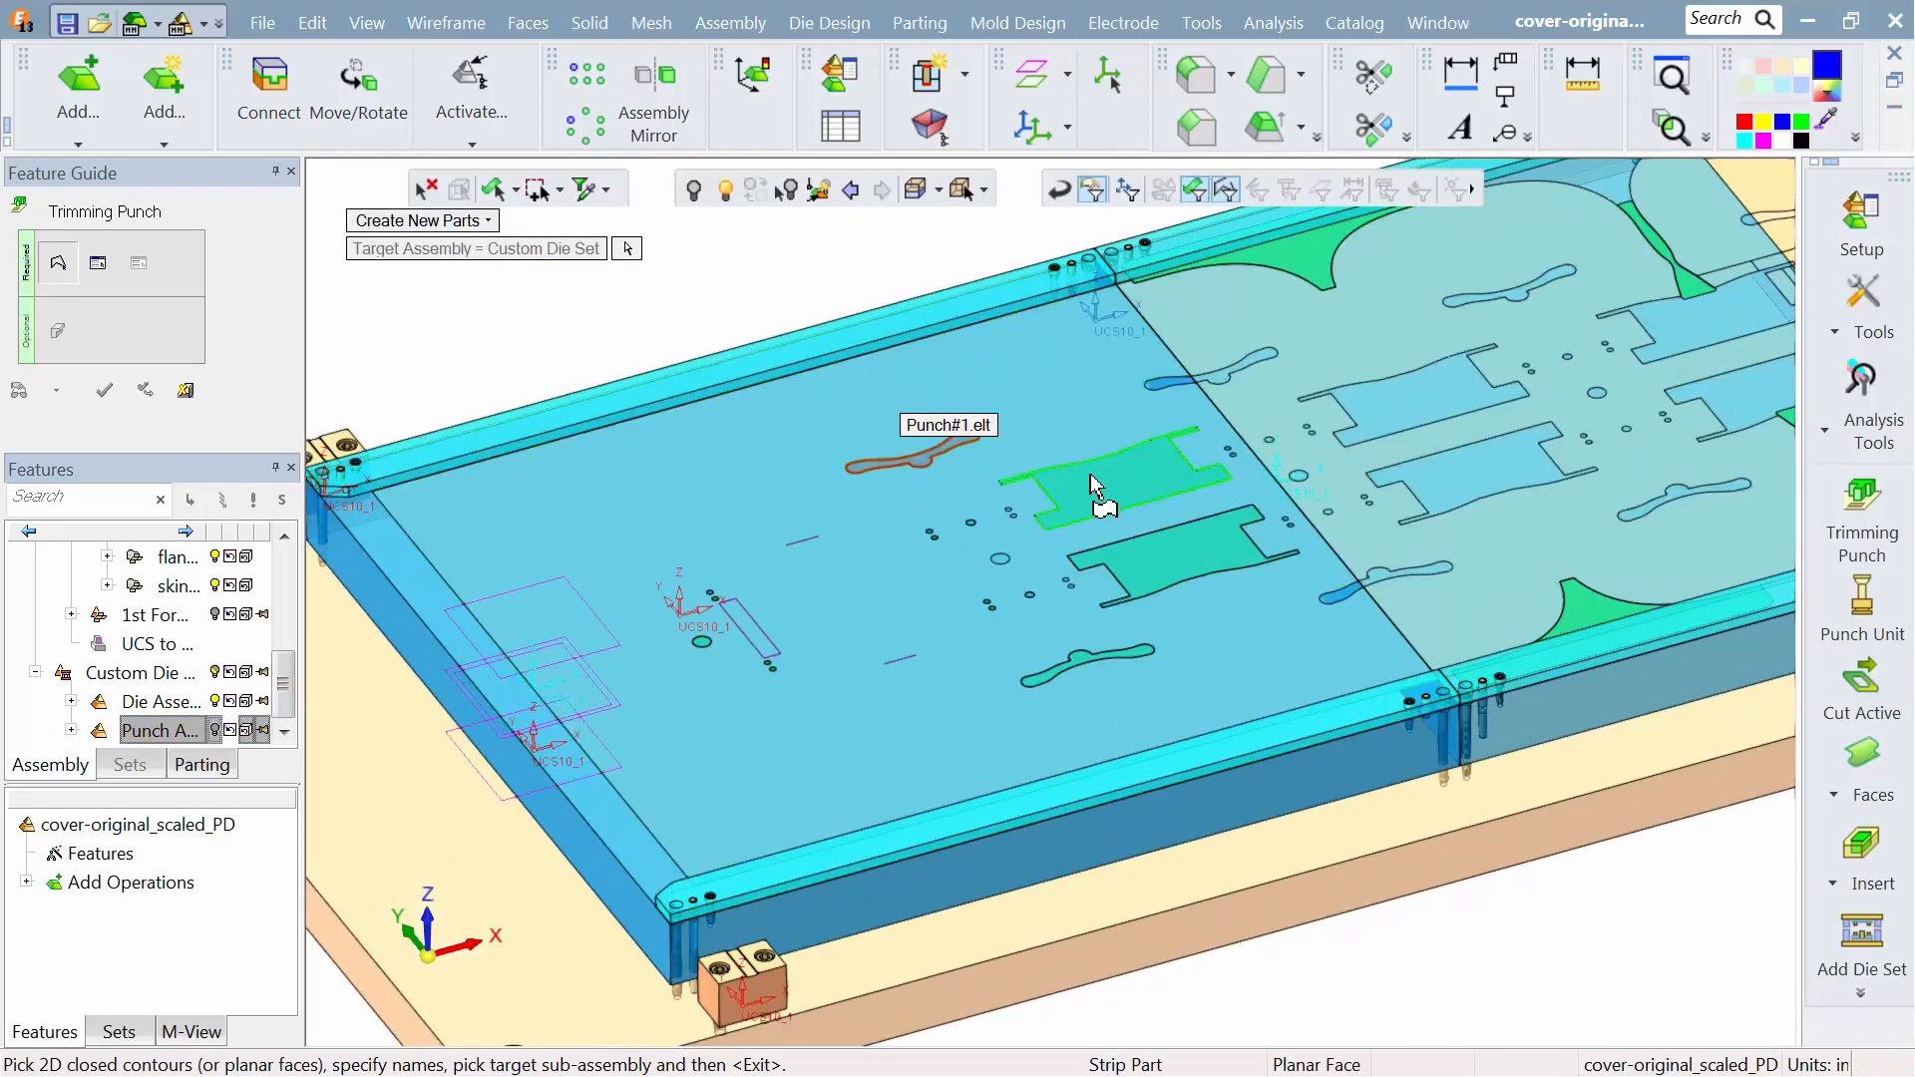
pyautogui.click(1117, 504)
pyautogui.click(1147, 543)
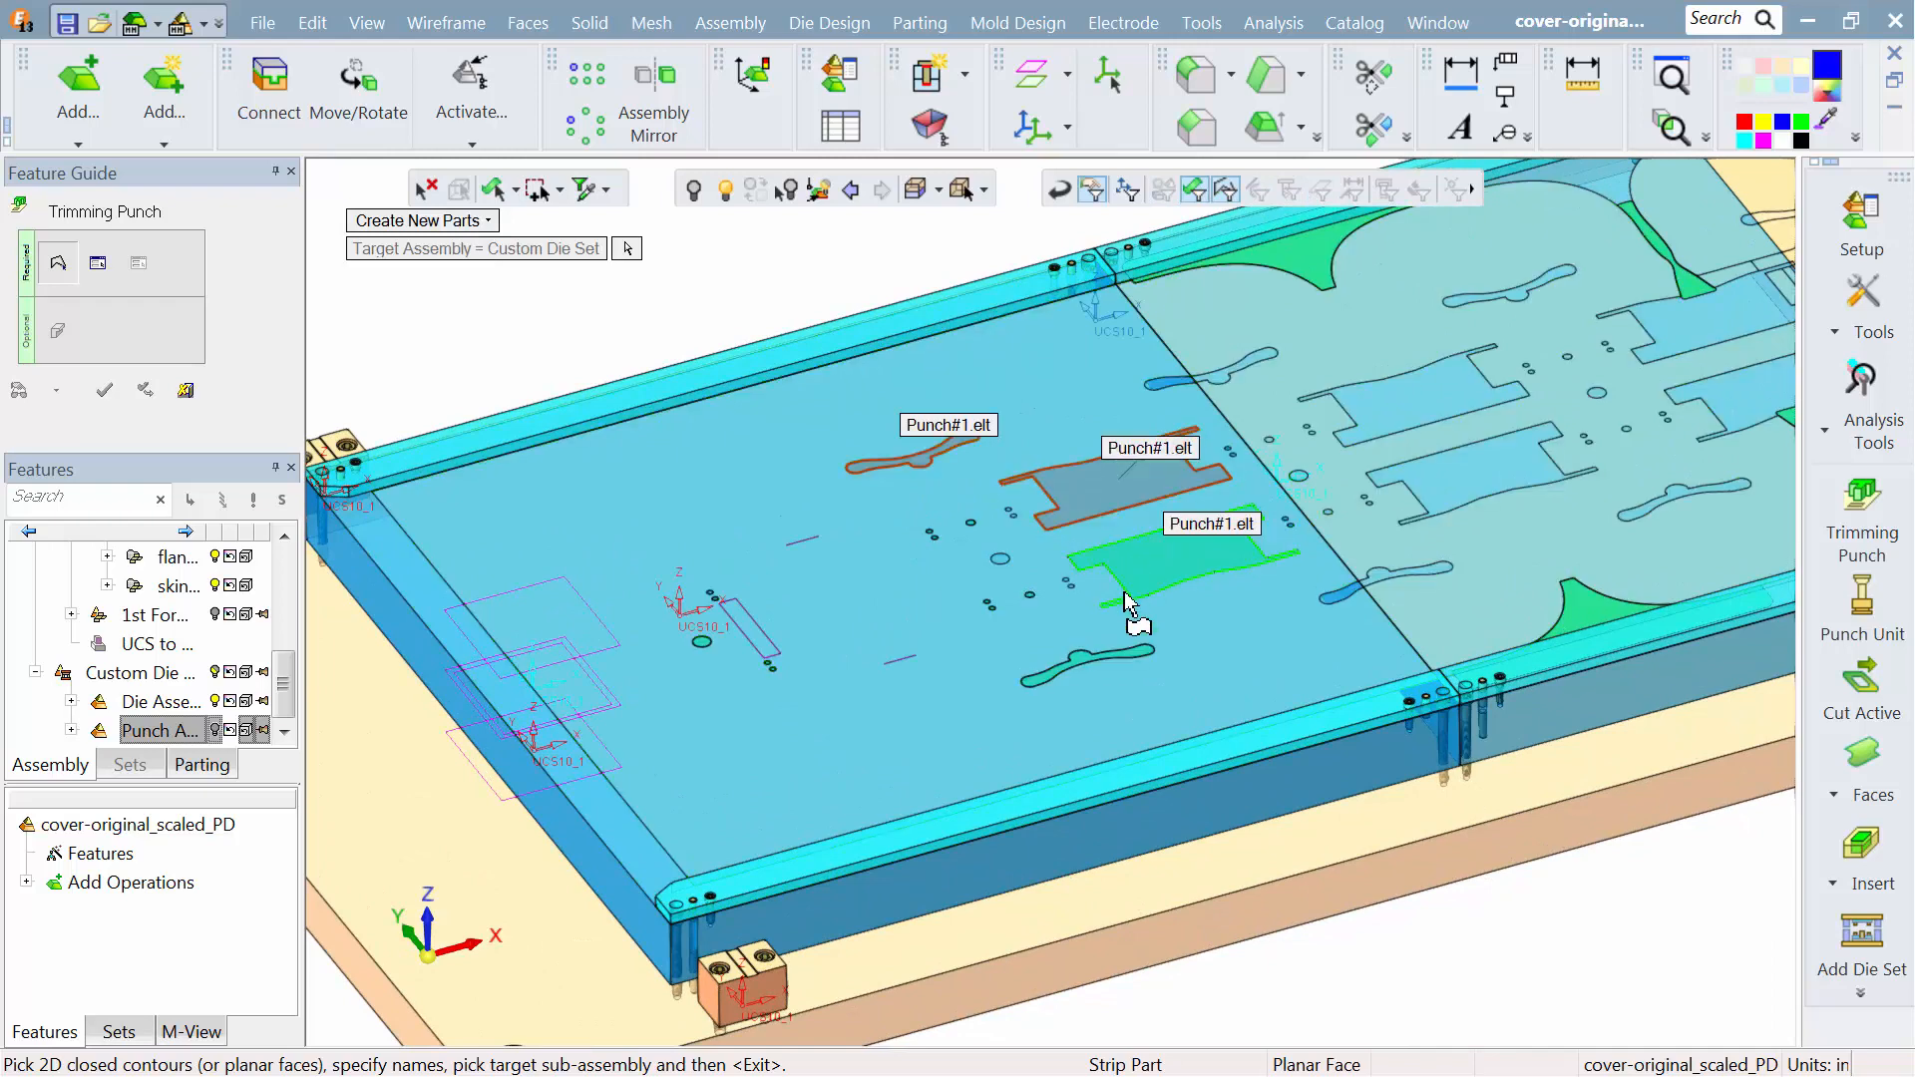
pyautogui.click(1097, 666)
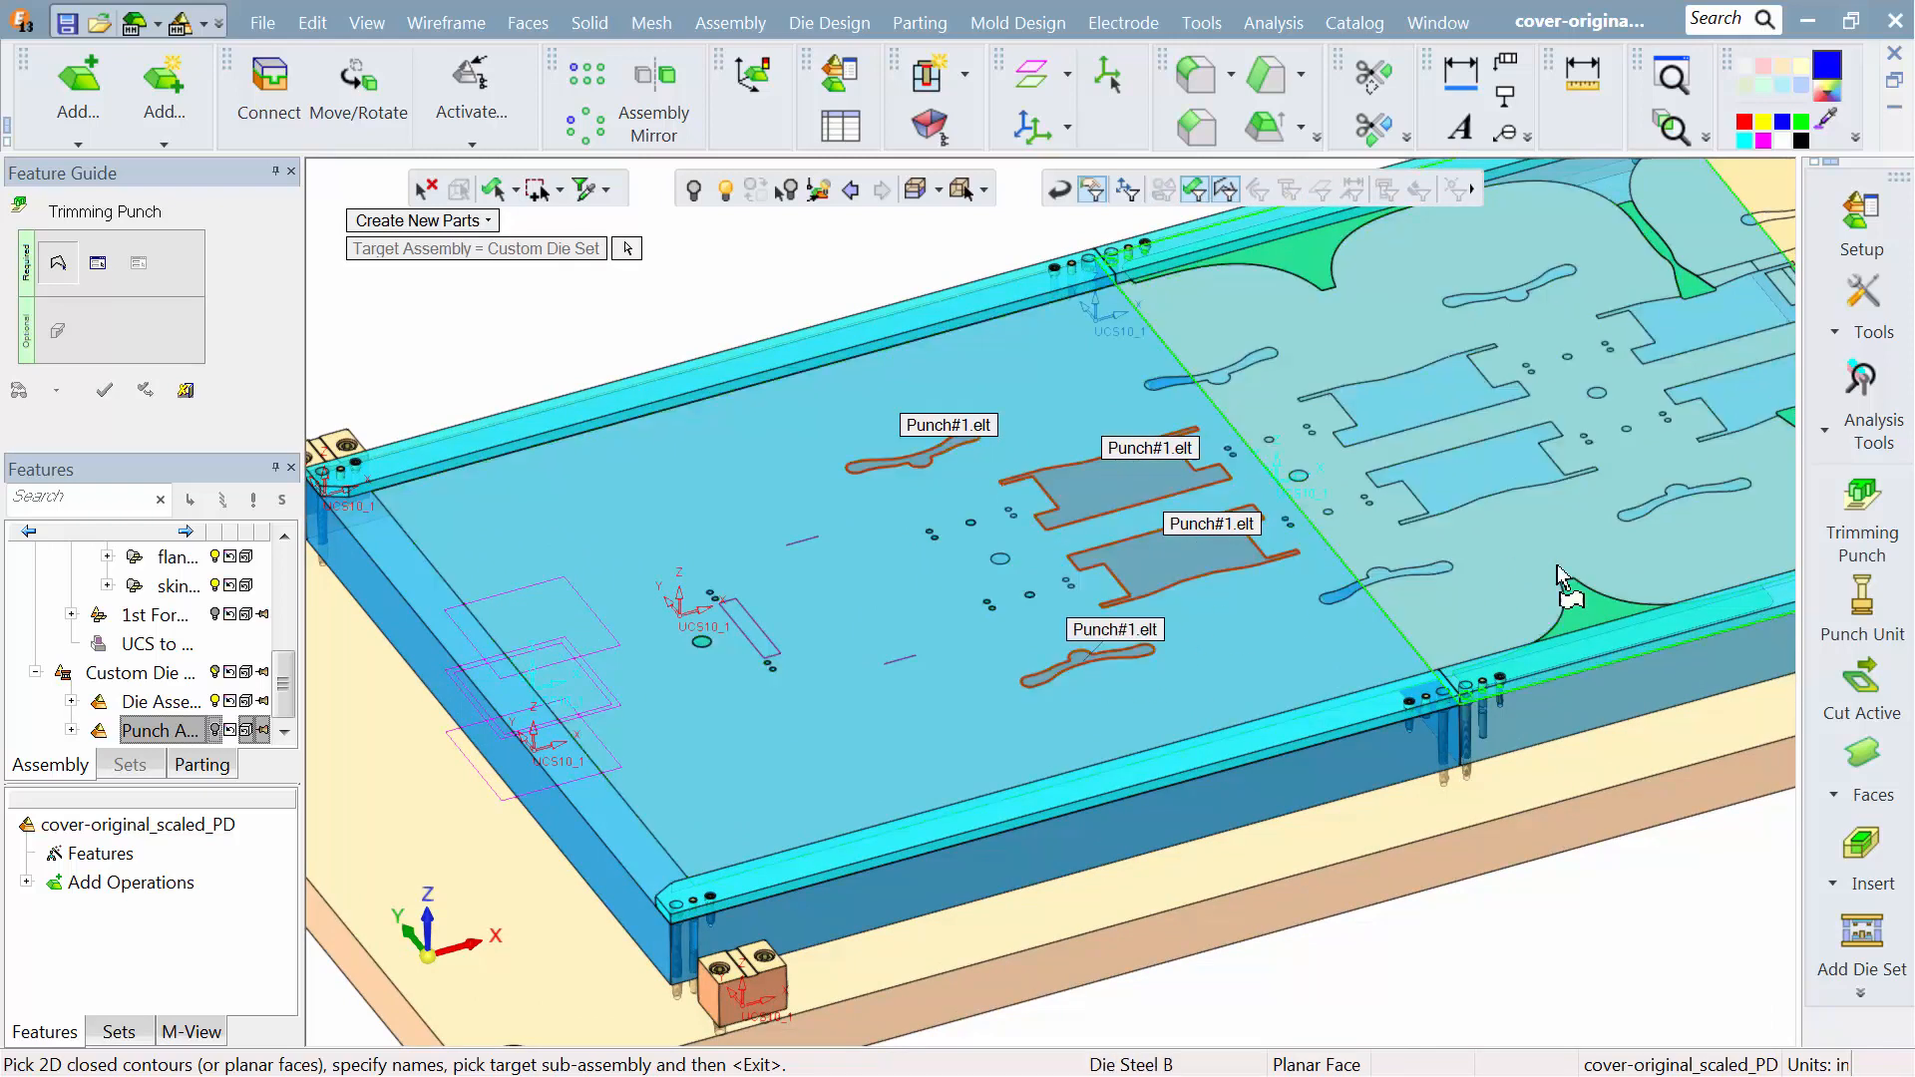
# Step: Add the four scrap faces along the strip edges over the second die steel and confirm the punch contours
pyautogui.click(1603, 620)
pyautogui.click(1323, 287)
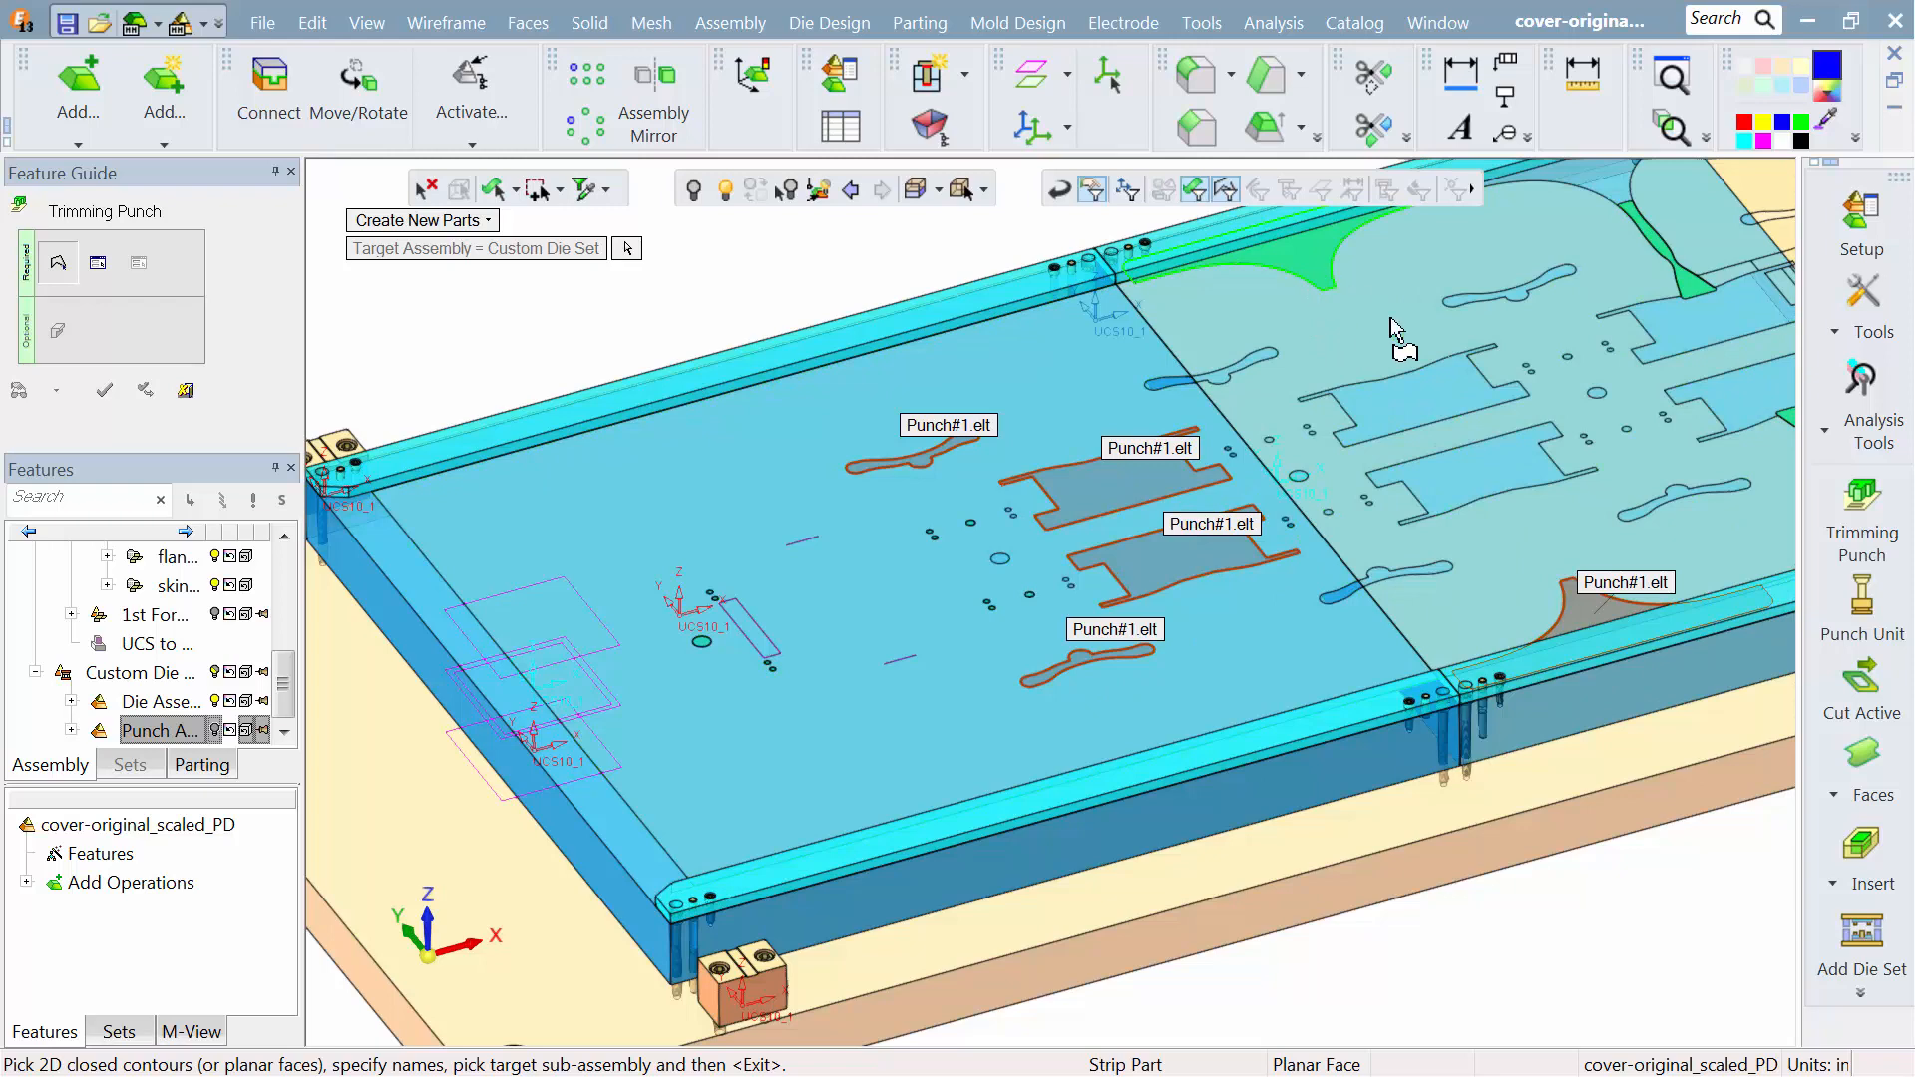
pyautogui.moveTo(1421, 354); pyautogui.dragTo(1103, 410, button='middle')
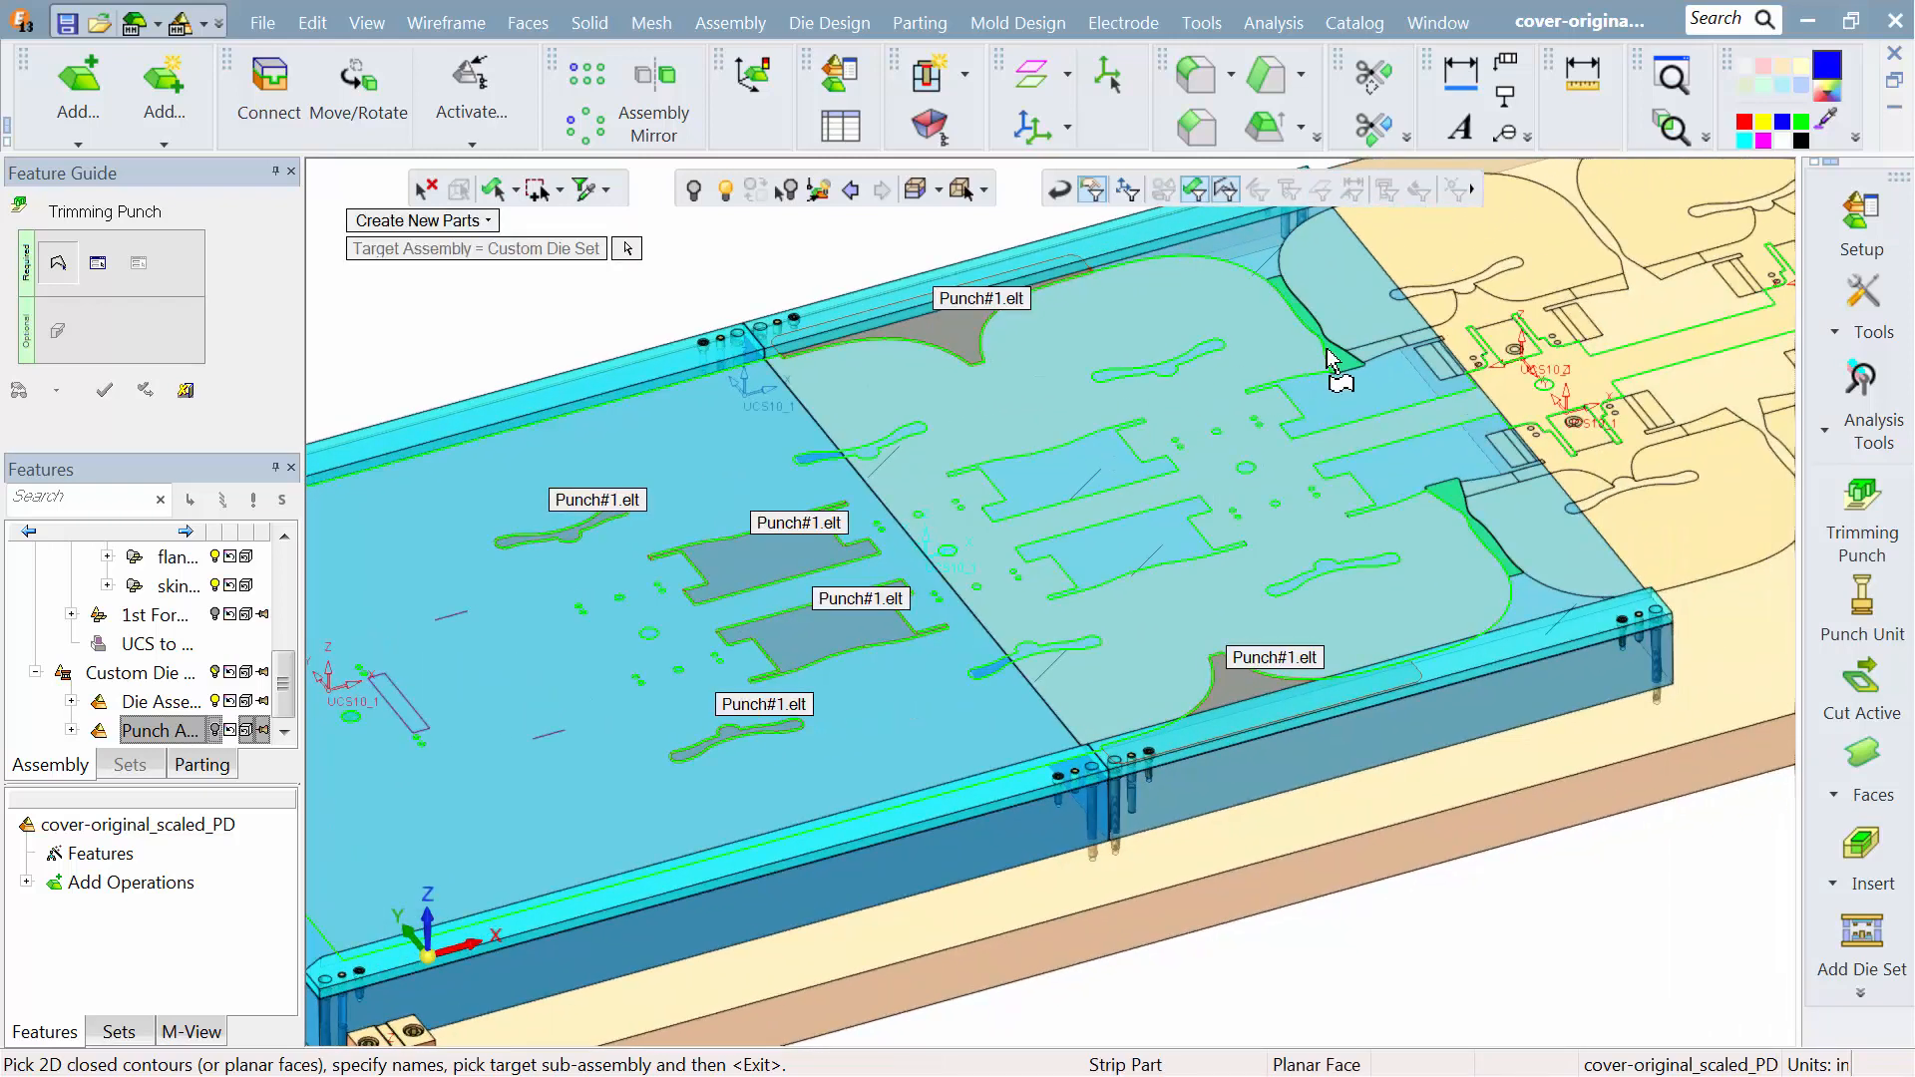
pyautogui.click(1335, 361)
pyautogui.click(1466, 522)
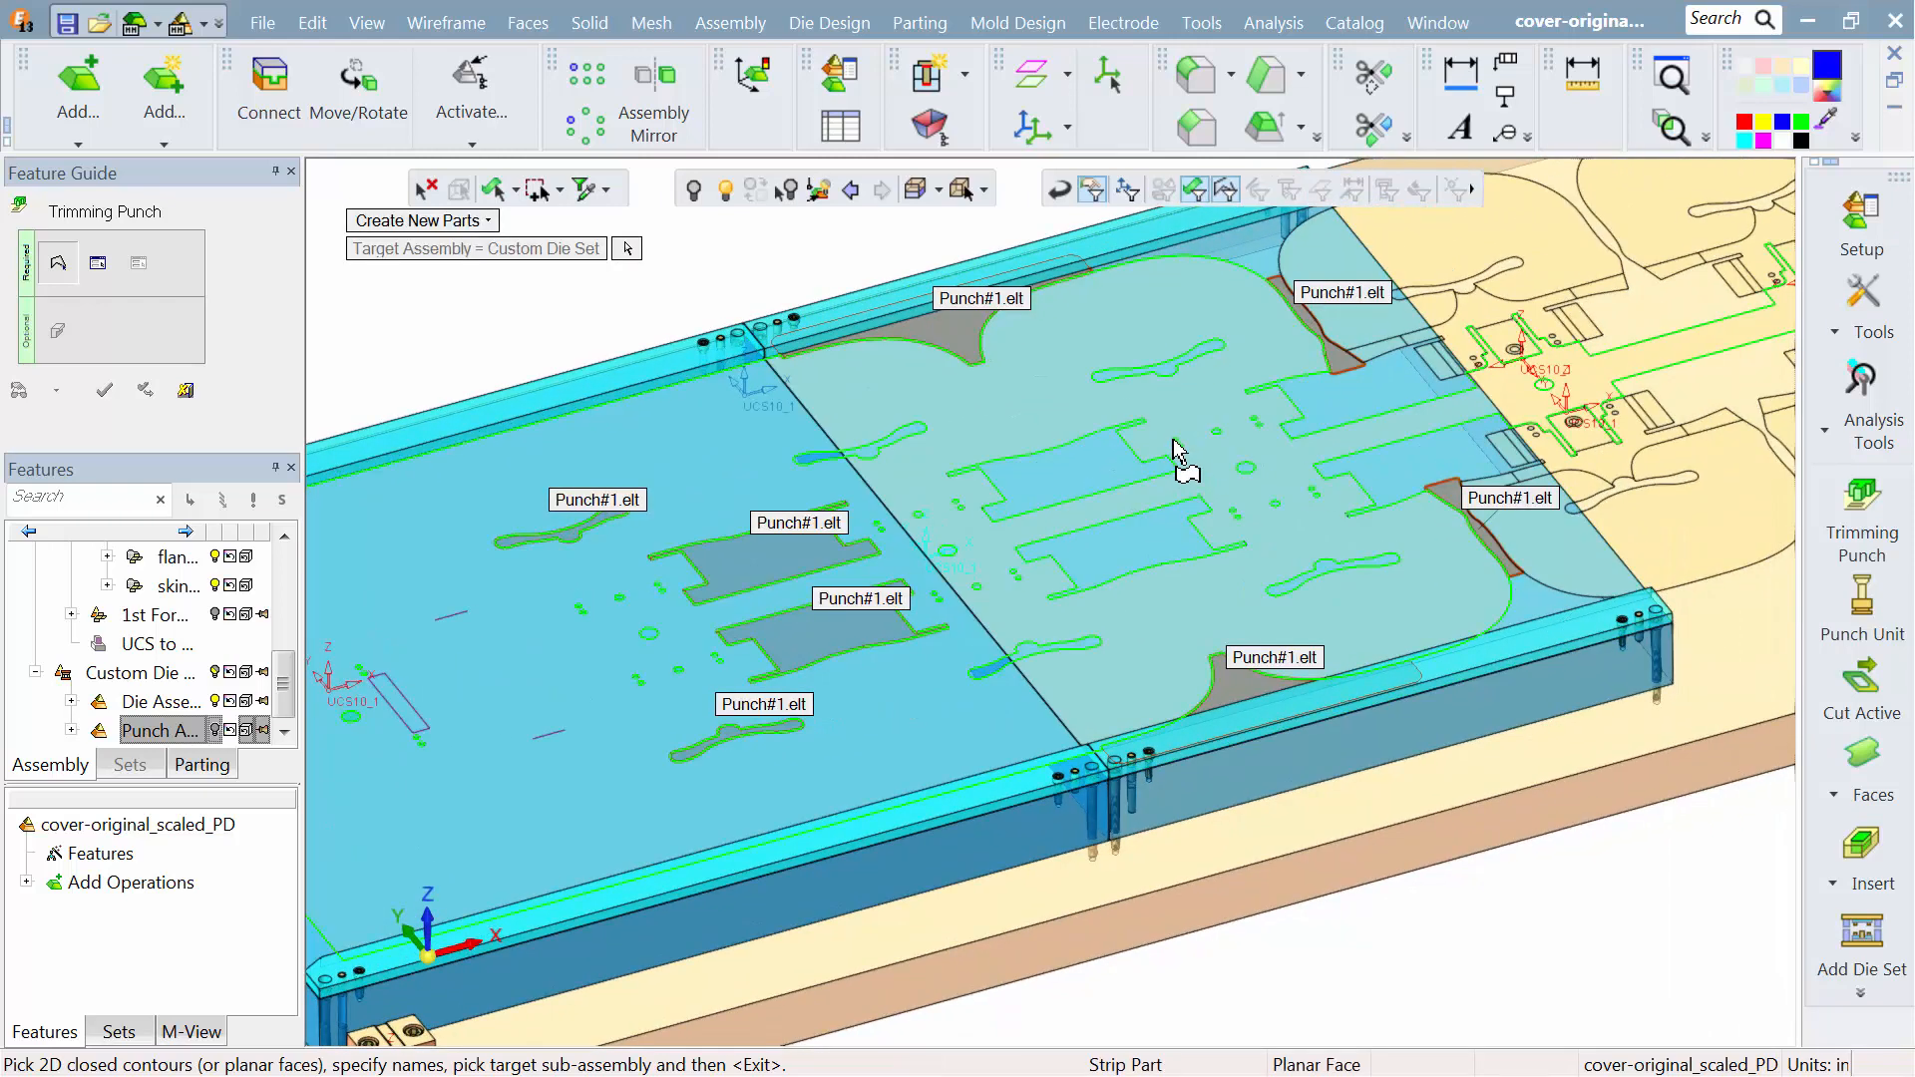
pyautogui.keyDown('ctrl'); pyautogui.moveTo(1141, 452); pyautogui.dragTo(1150, 529, button='right'); pyautogui.keyUp('ctrl')
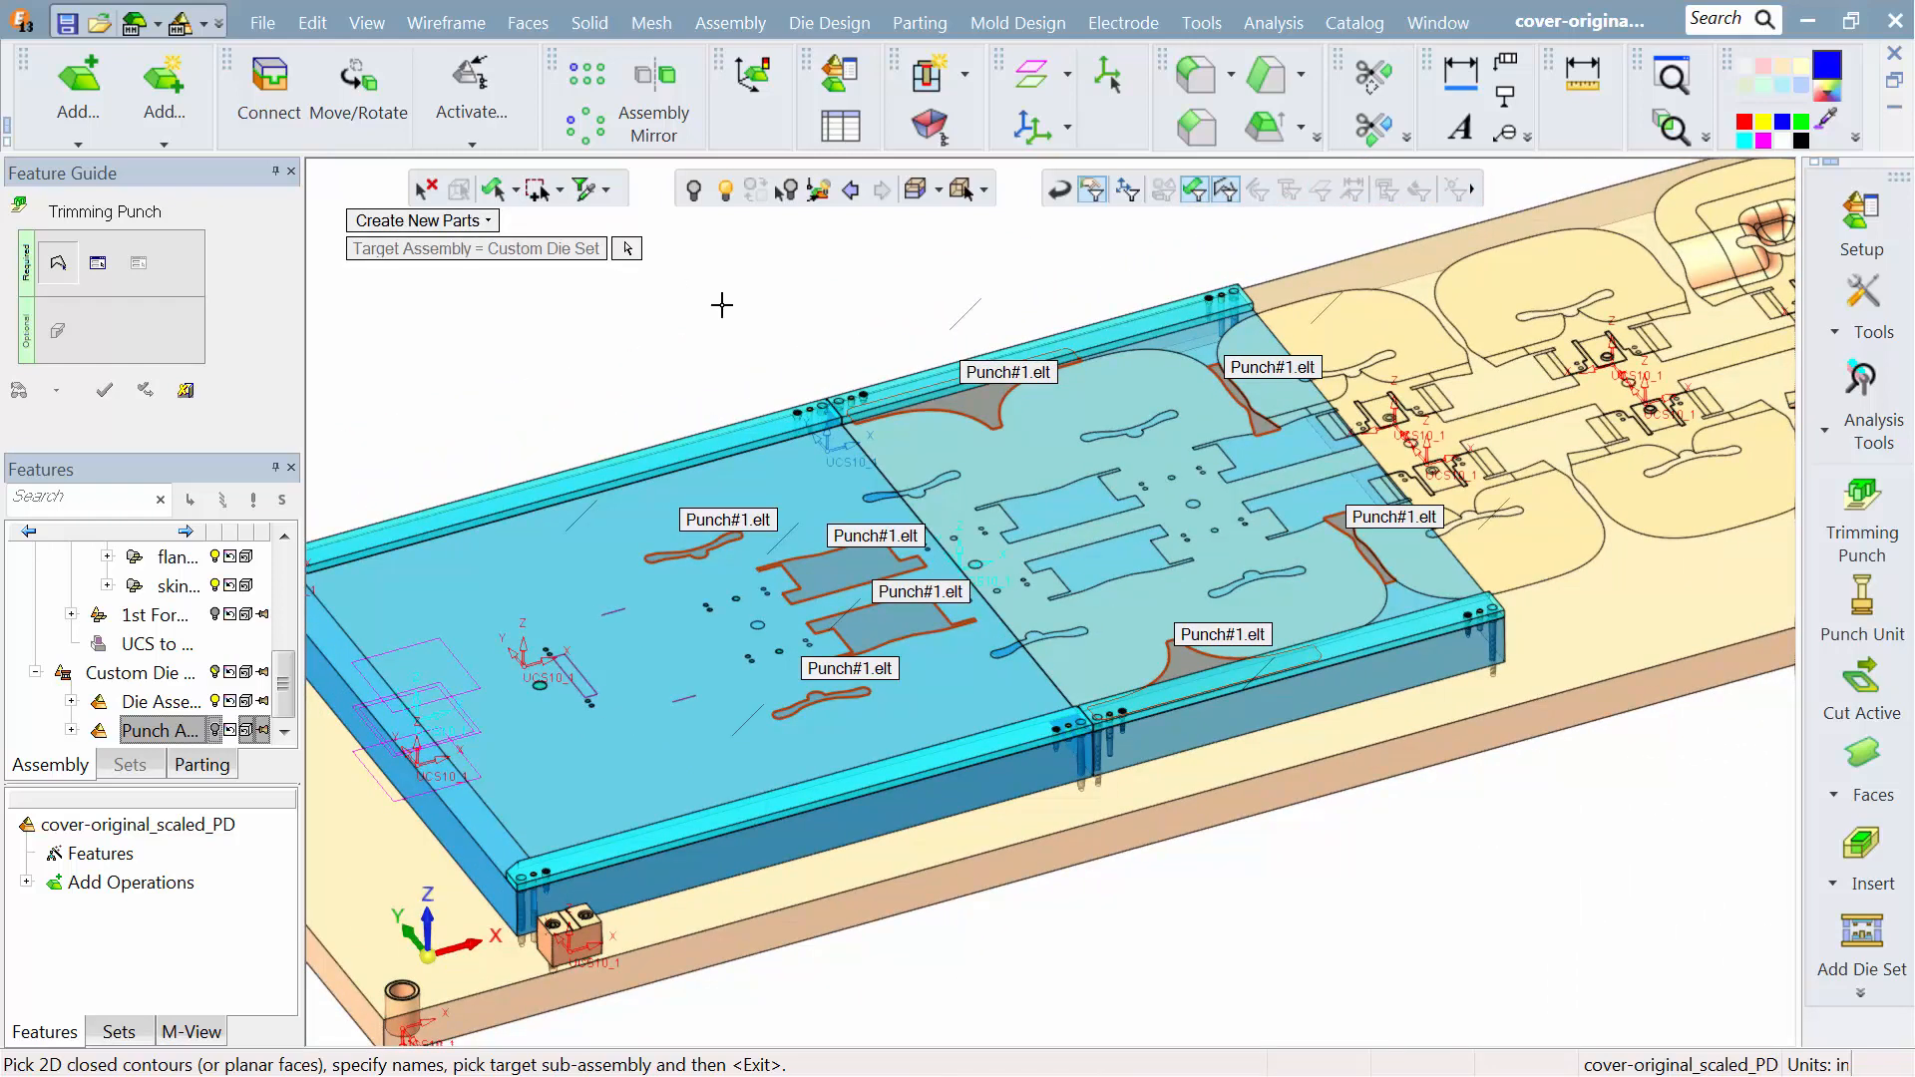
pyautogui.middleClick(720, 303)
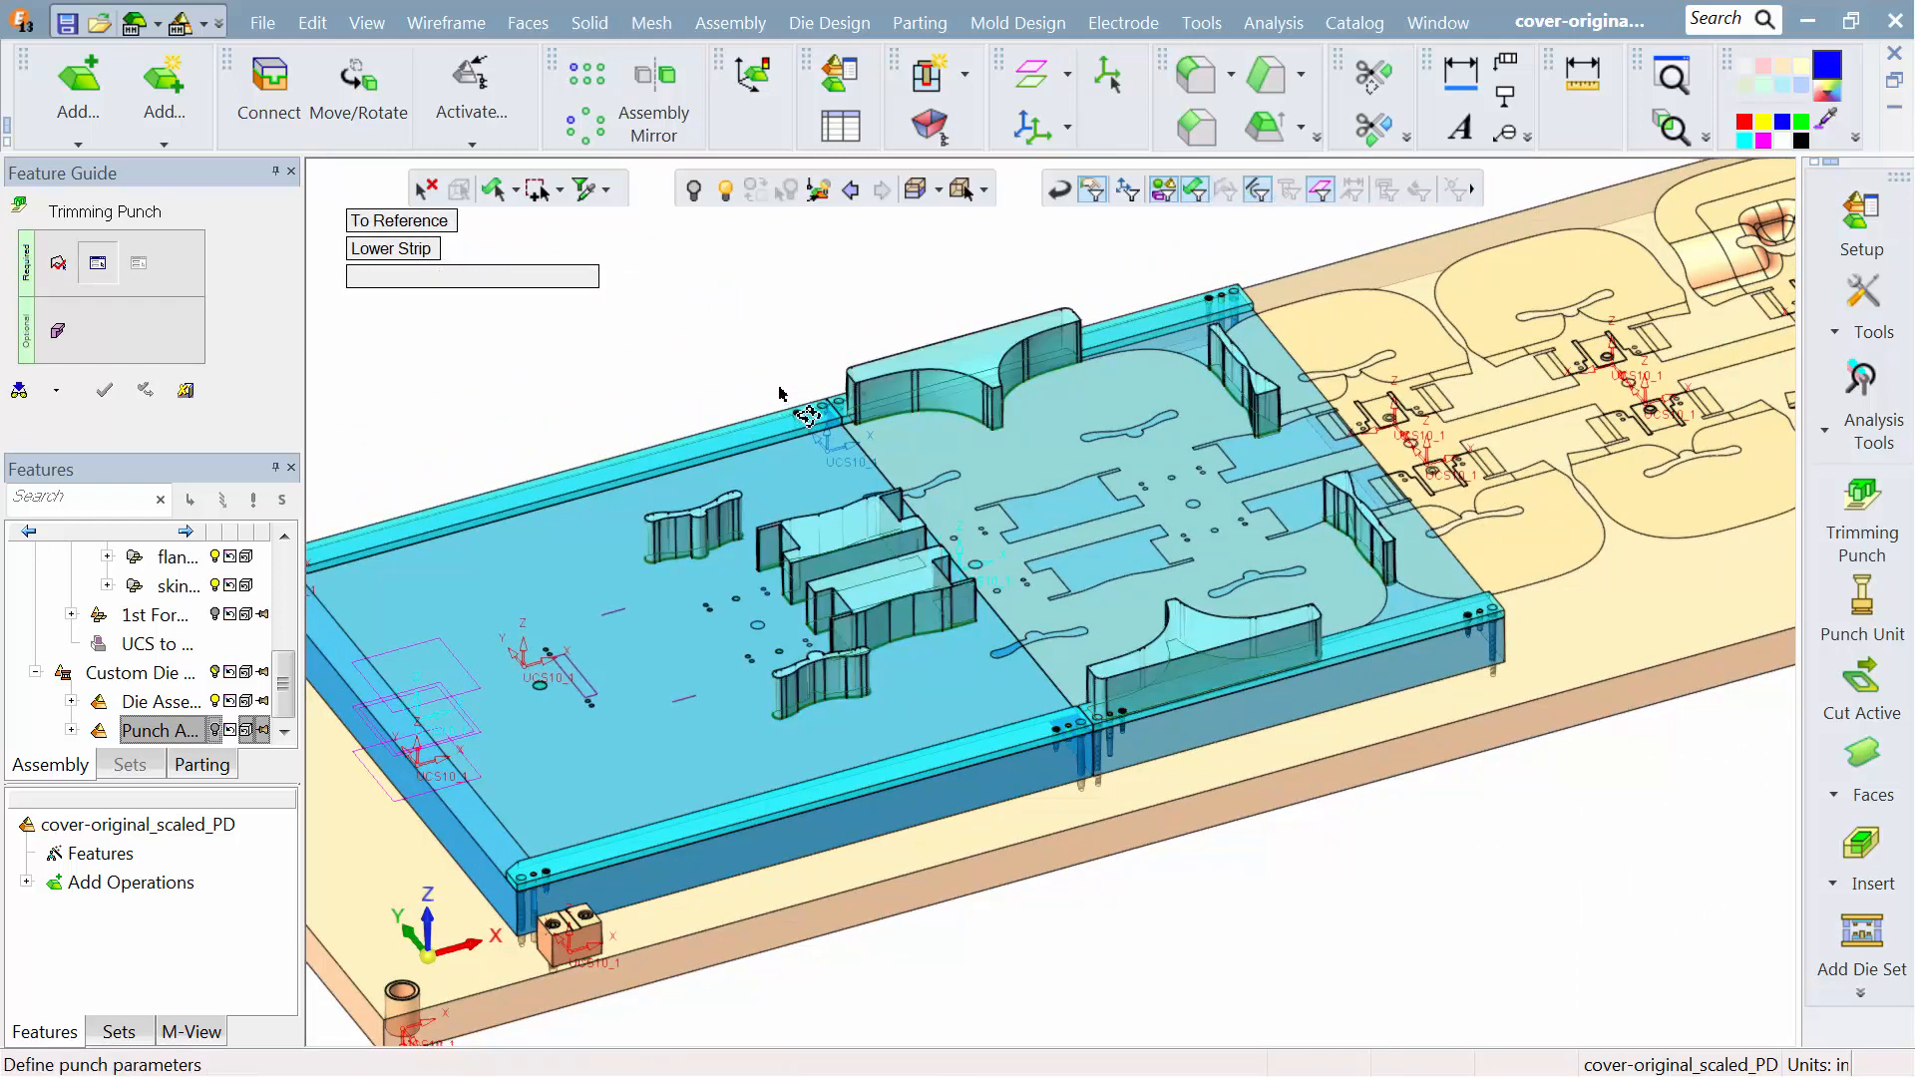
# Step: Show the punch assembly and hide the die assembly to view the trimming punches from the side
pyautogui.keyDown('ctrl'); pyautogui.moveTo(778, 389); pyautogui.dragTo(770, 347); pyautogui.keyUp('ctrl')
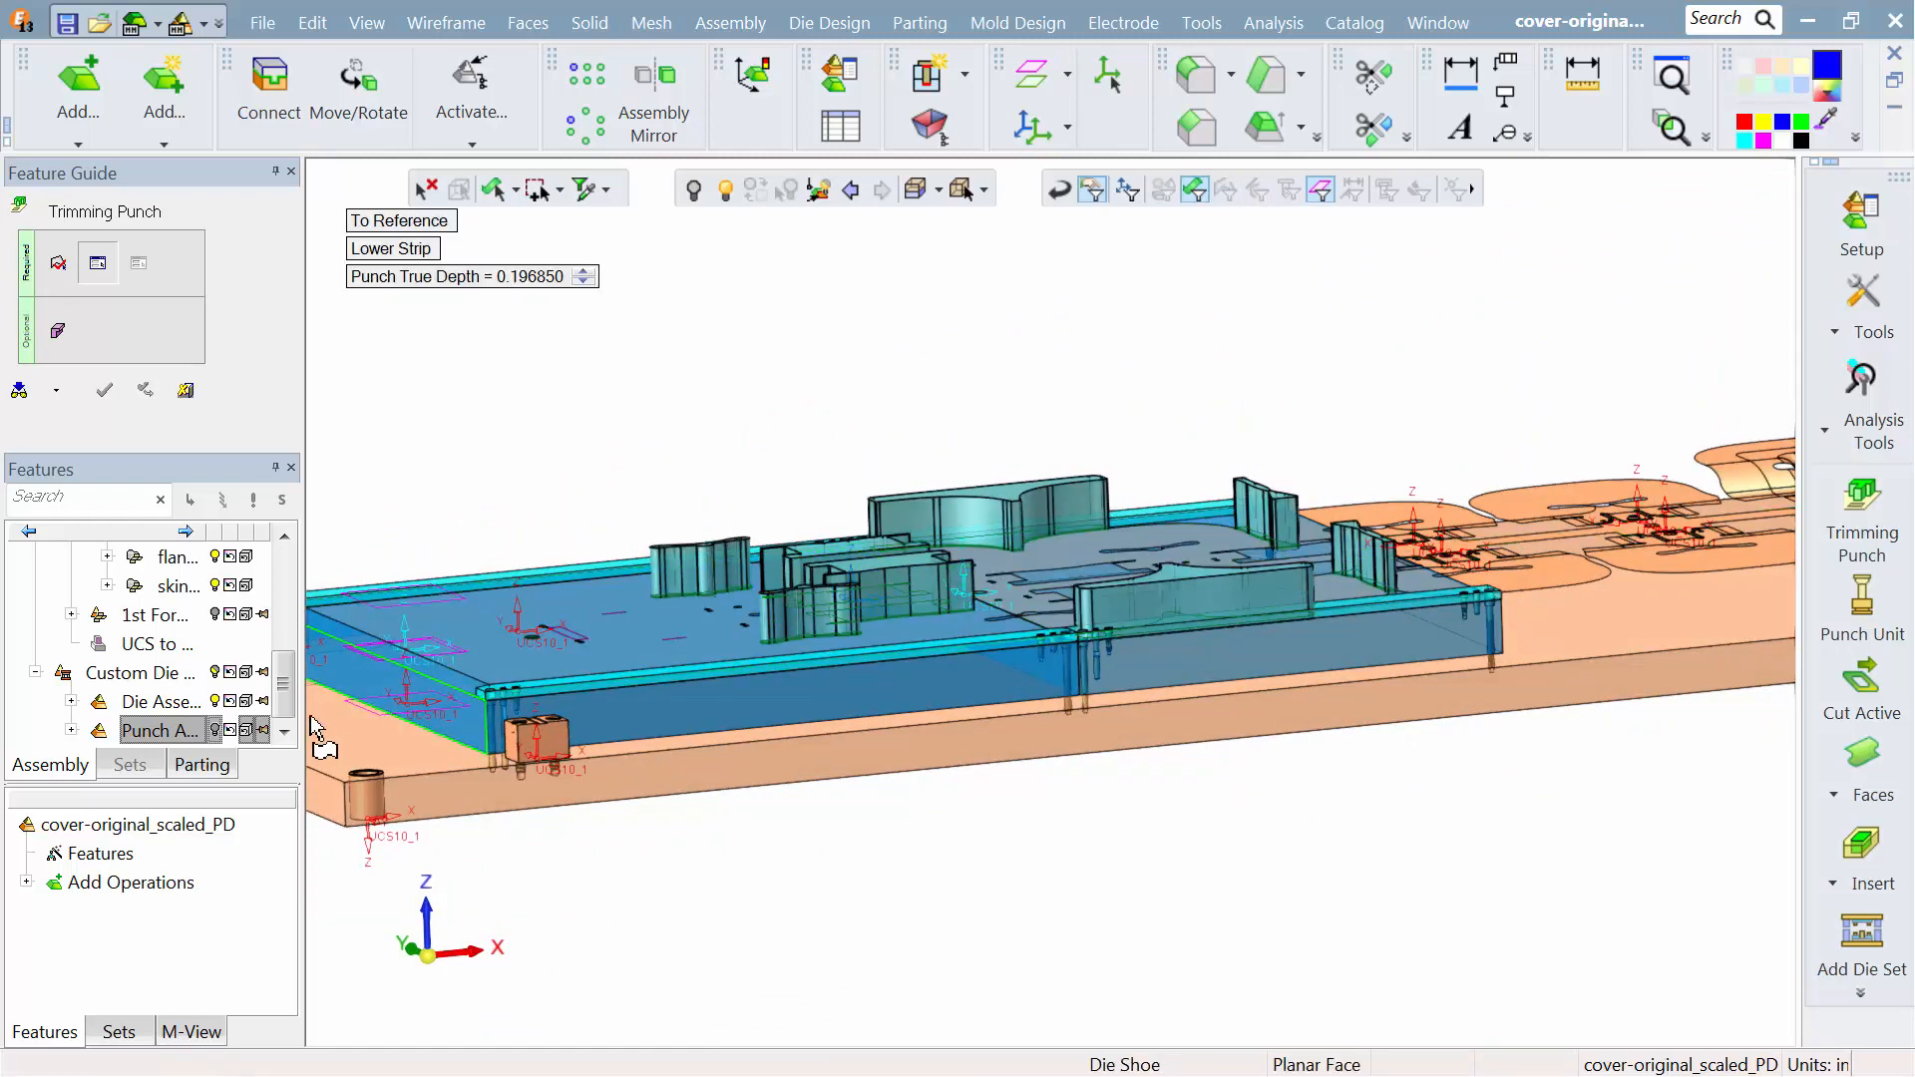
pyautogui.click(214, 729)
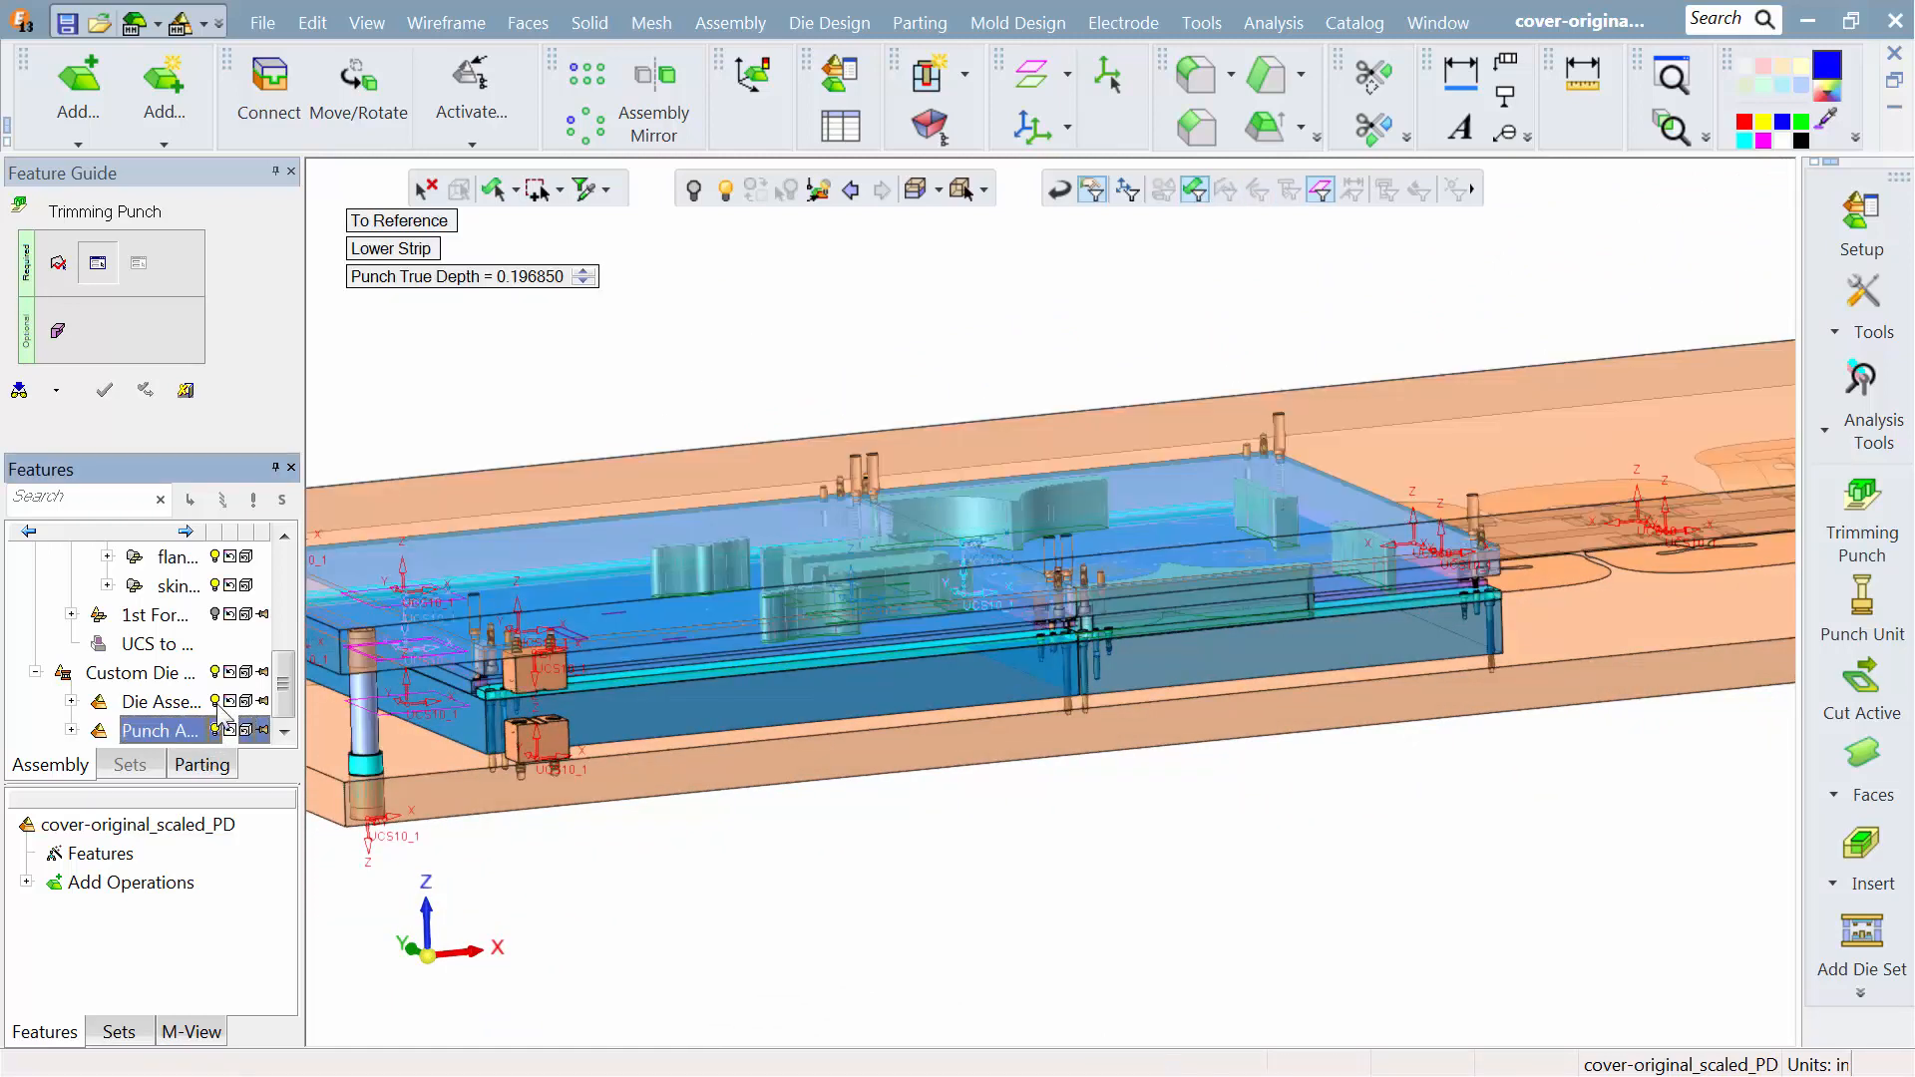
pyautogui.click(215, 701)
pyautogui.keyDown('ctrl'); pyautogui.moveTo(1163, 928); pyautogui.dragTo(1169, 644, button='right'); pyautogui.keyUp('ctrl')
pyautogui.keyDown('ctrl'); pyautogui.moveTo(1169, 643); pyautogui.dragTo(967, 559); pyautogui.keyUp('ctrl')
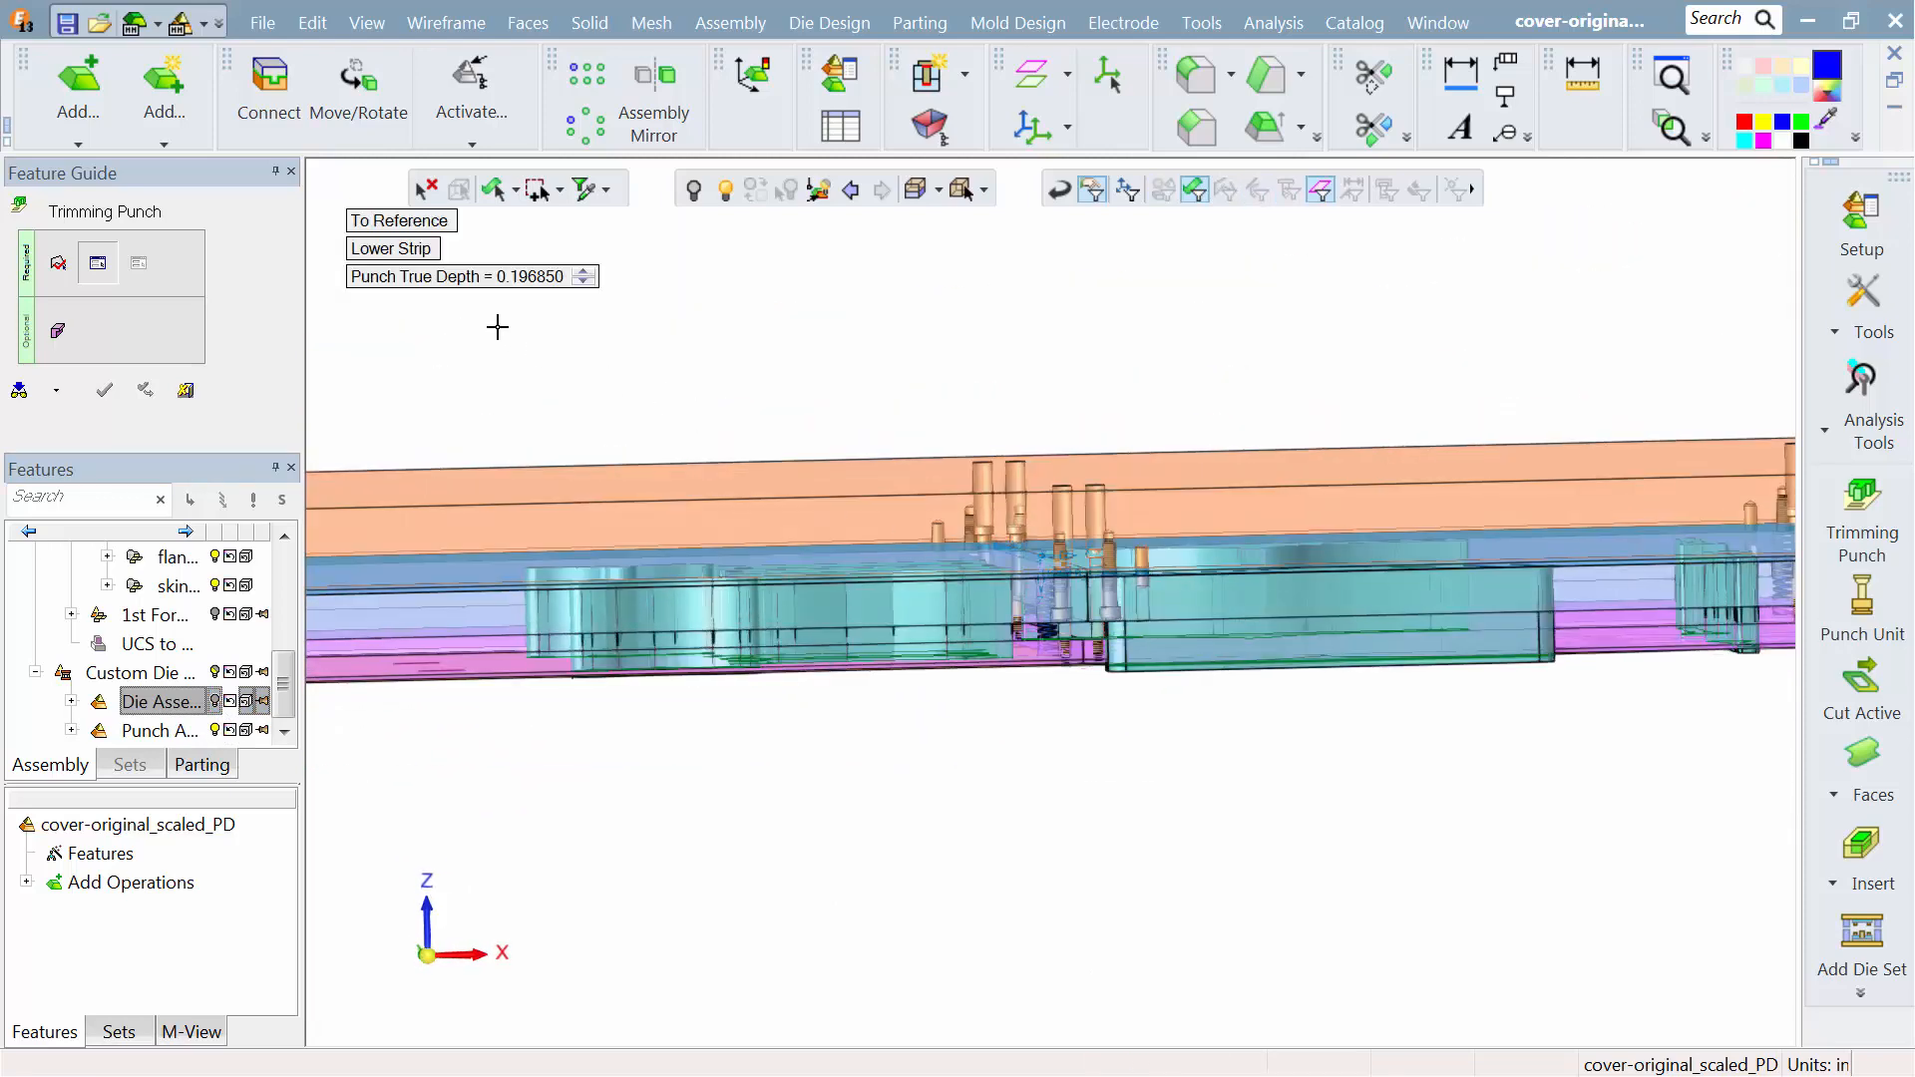
# Step: Set the Punch True Depth to 0.25 inch for the trimming punches
pyautogui.click(515, 280)
pyautogui.press('BackSpace')
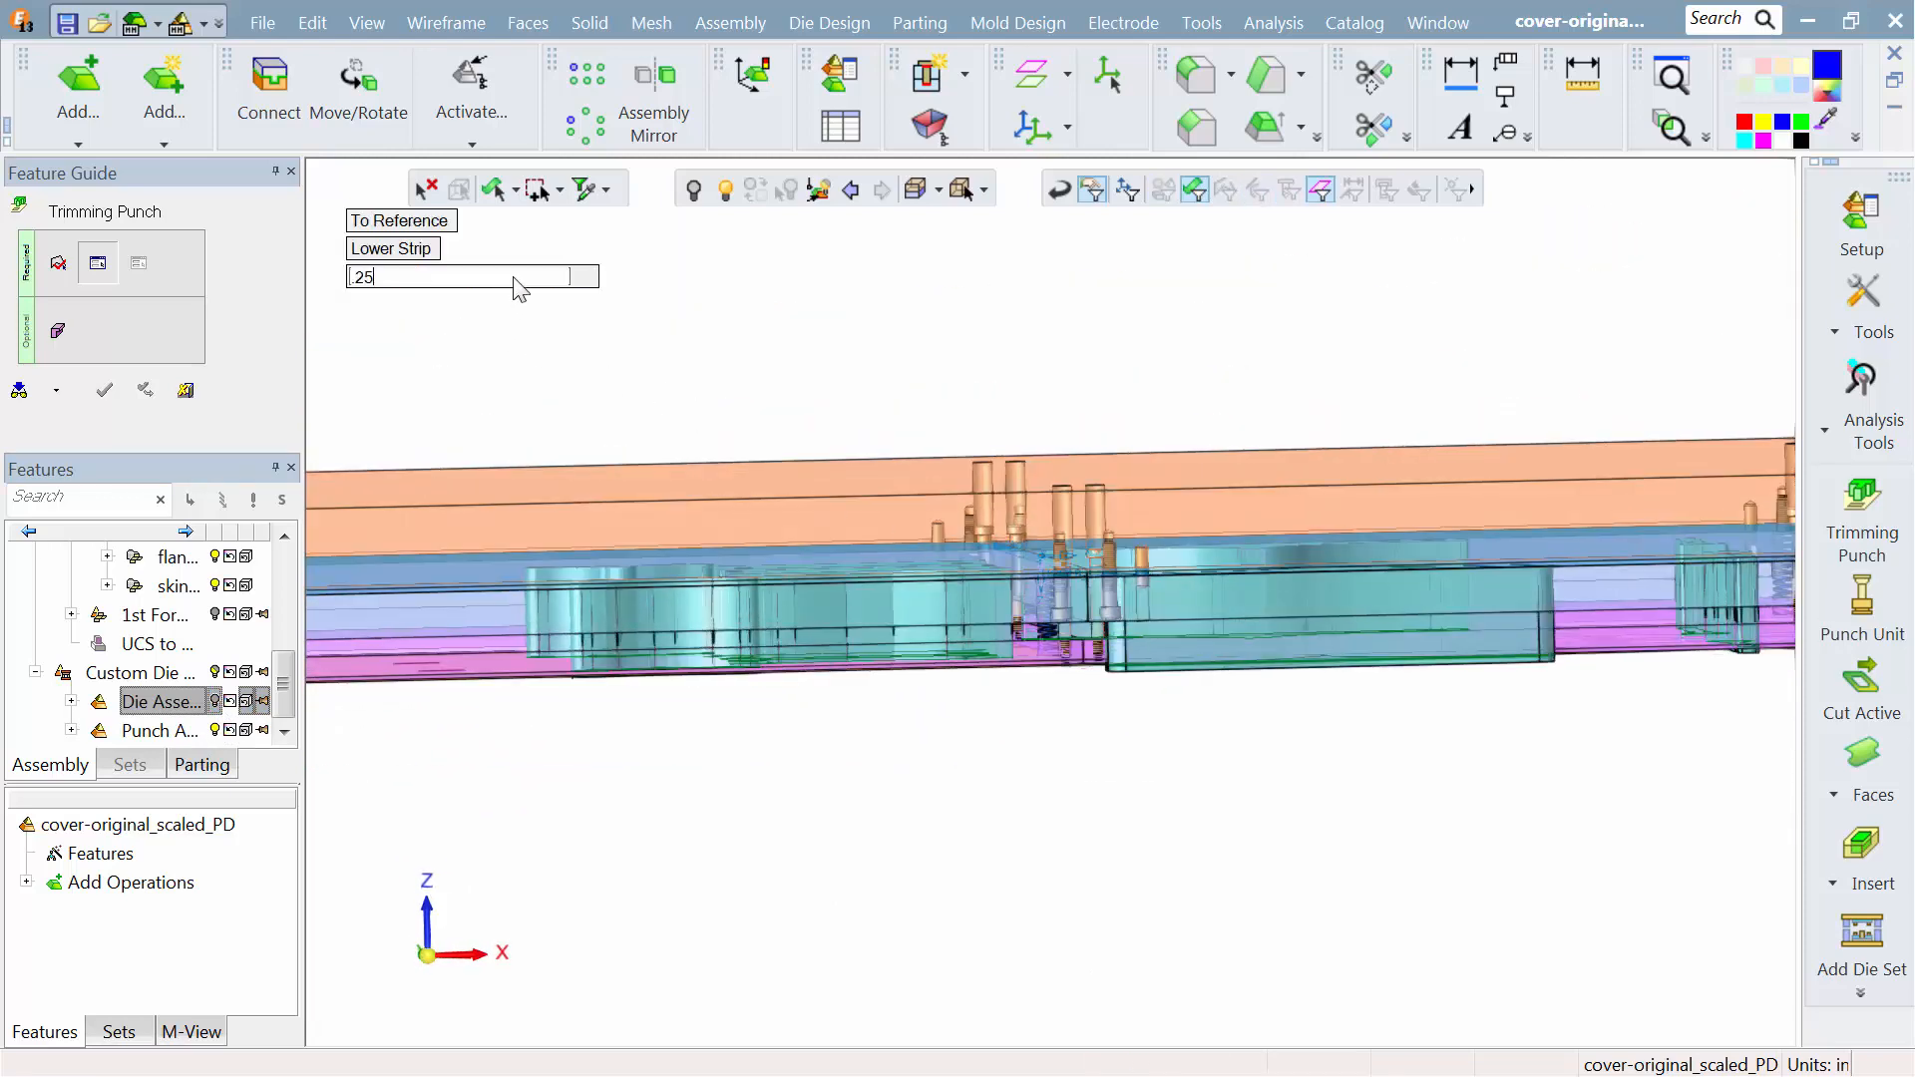
pyautogui.write('.25')
pyautogui.press('Return')
pyautogui.keyDown('ctrl'); pyautogui.moveTo(518, 415); pyautogui.dragTo(577, 445); pyautogui.keyUp('ctrl')
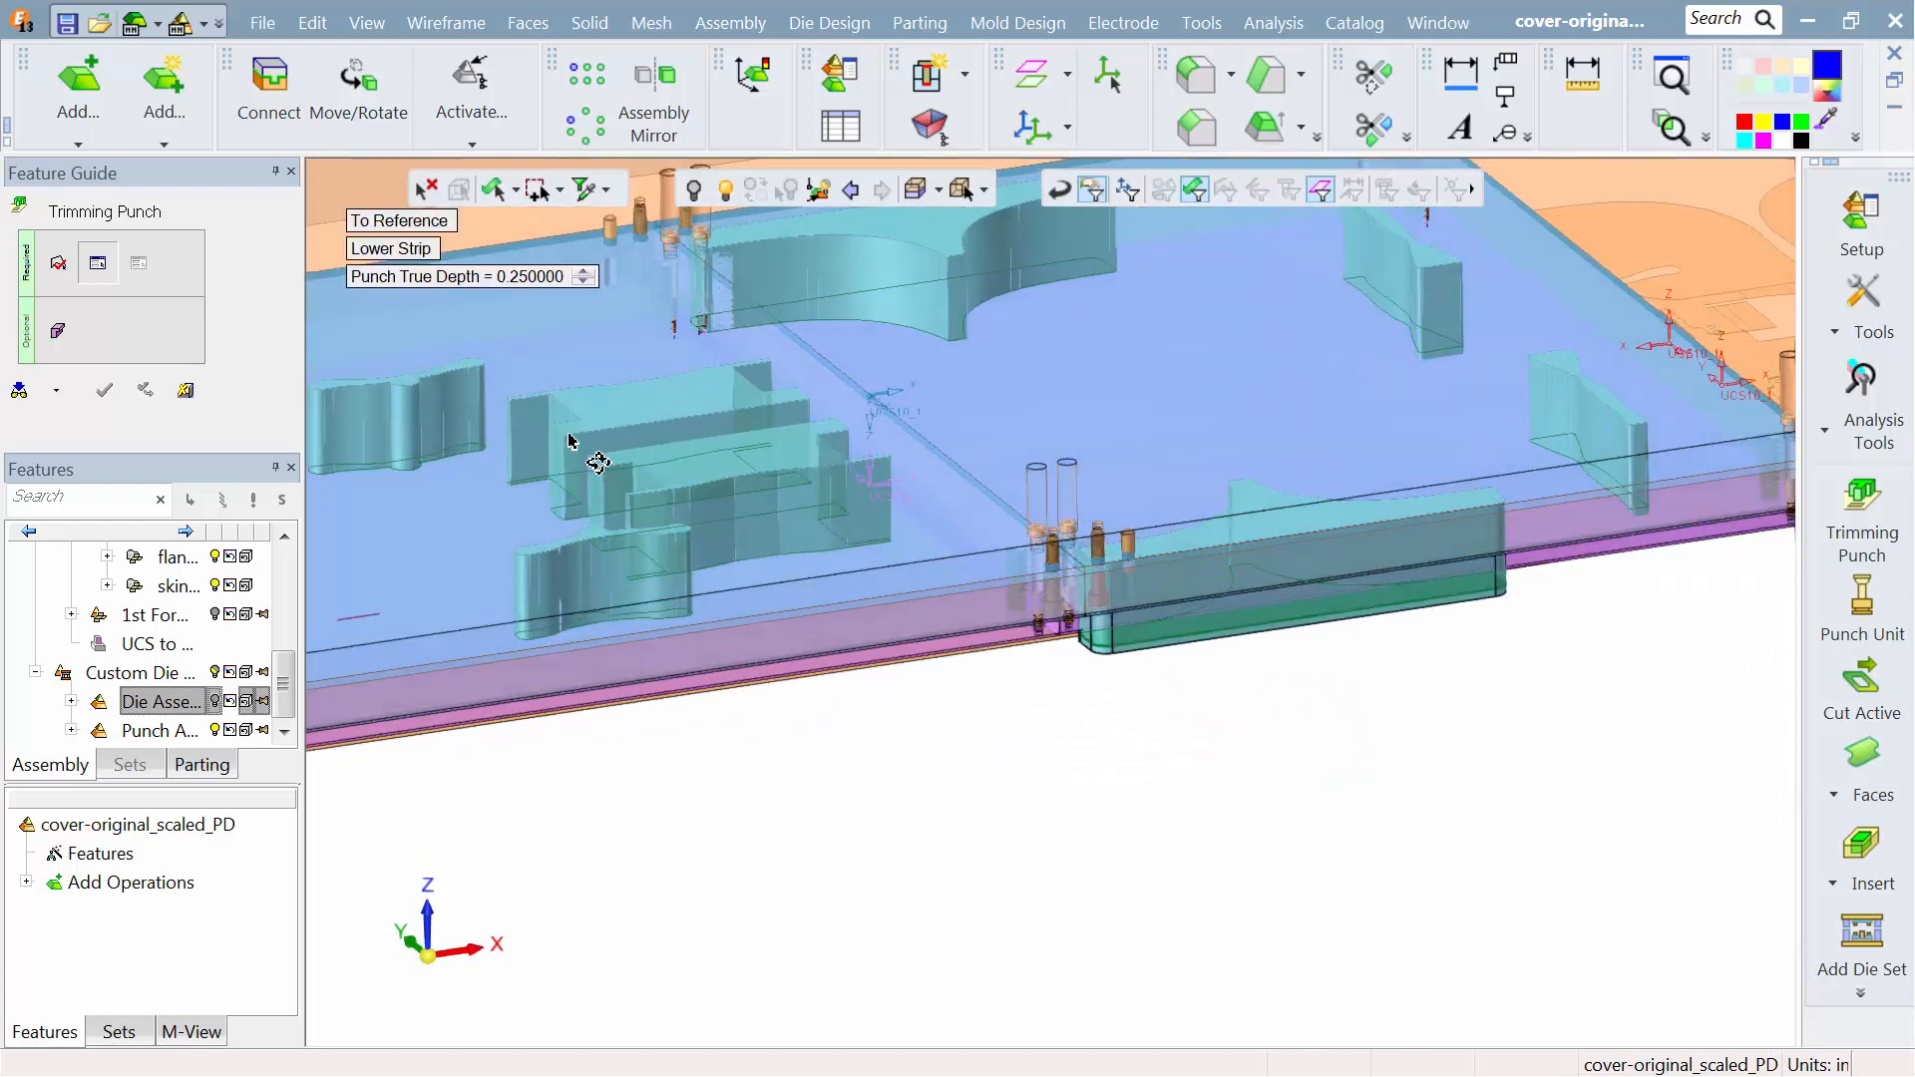
# Step: Show the die assembly, accept the punch parameters and include both stock guides among the plates to cut
pyautogui.click(216, 703)
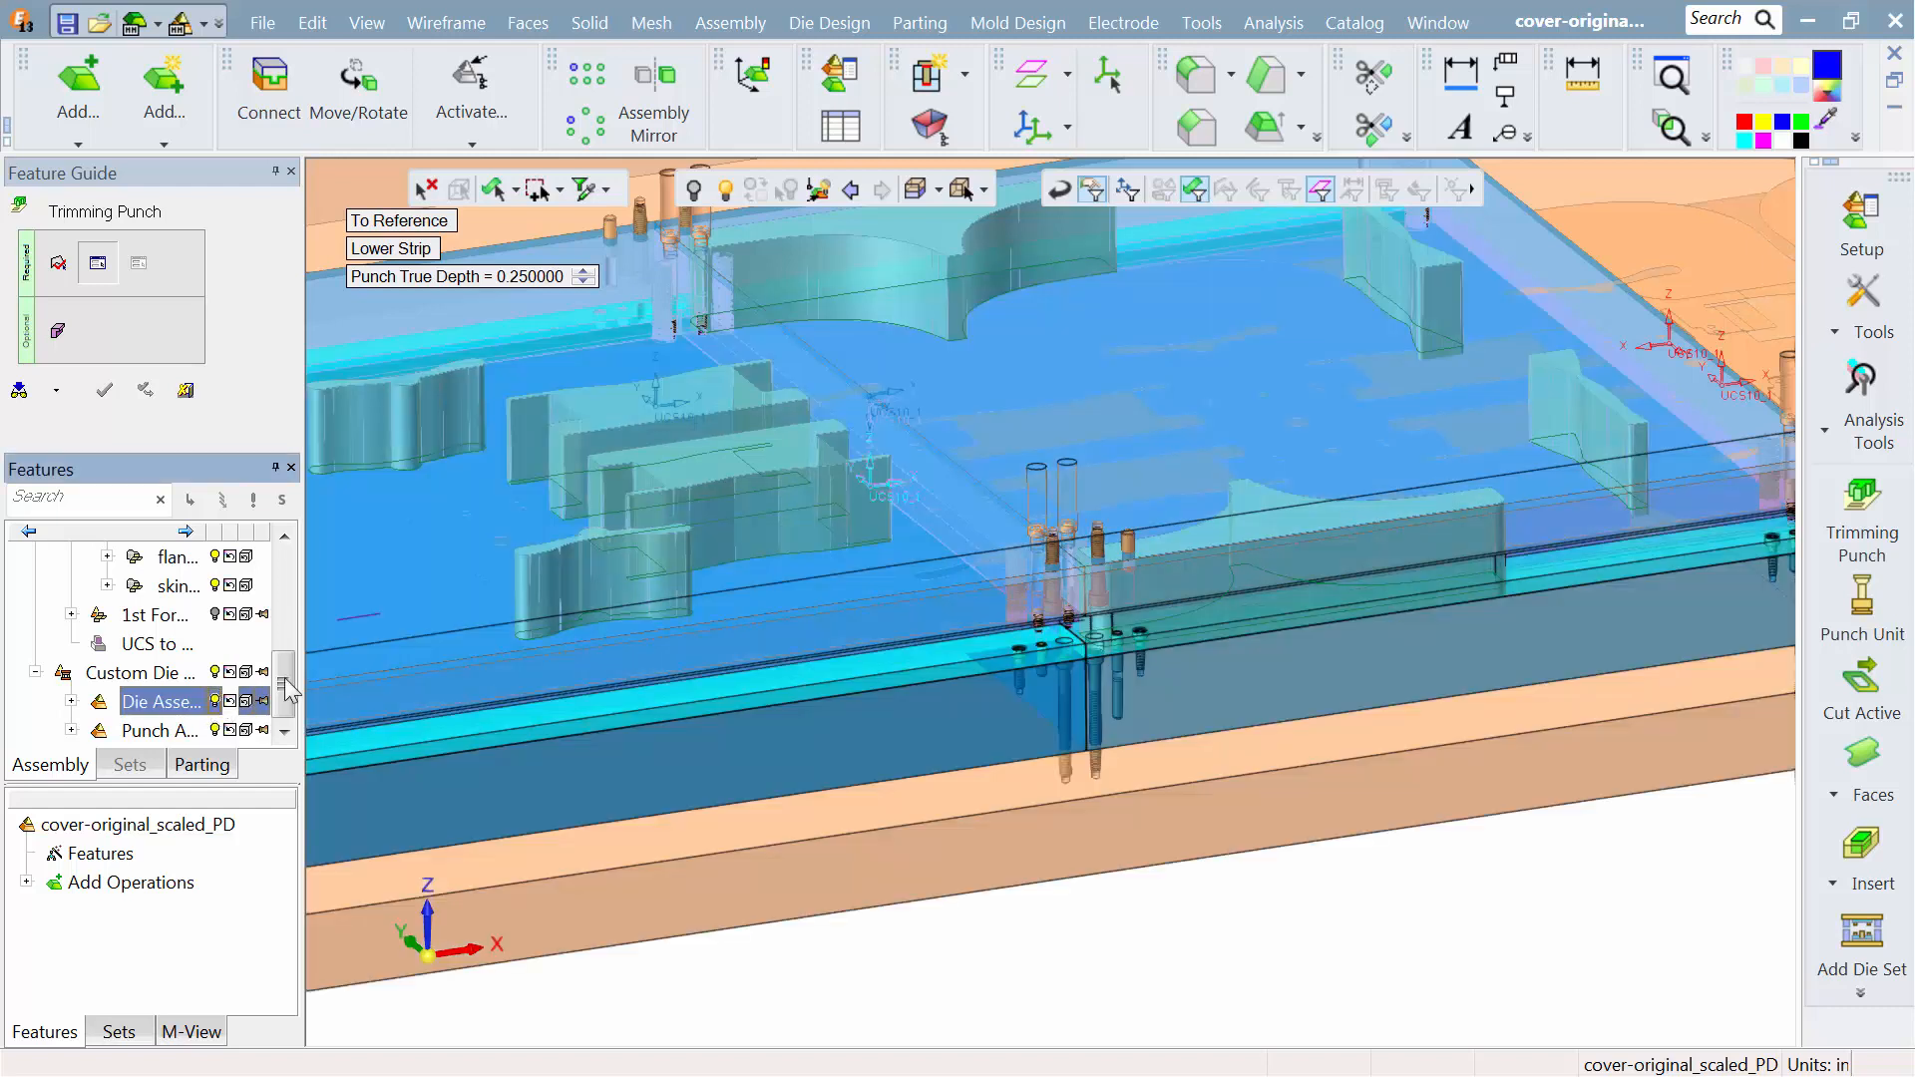
pyautogui.middleClick(491, 541)
pyautogui.moveTo(366, 413); pyautogui.dragTo(564, 223)
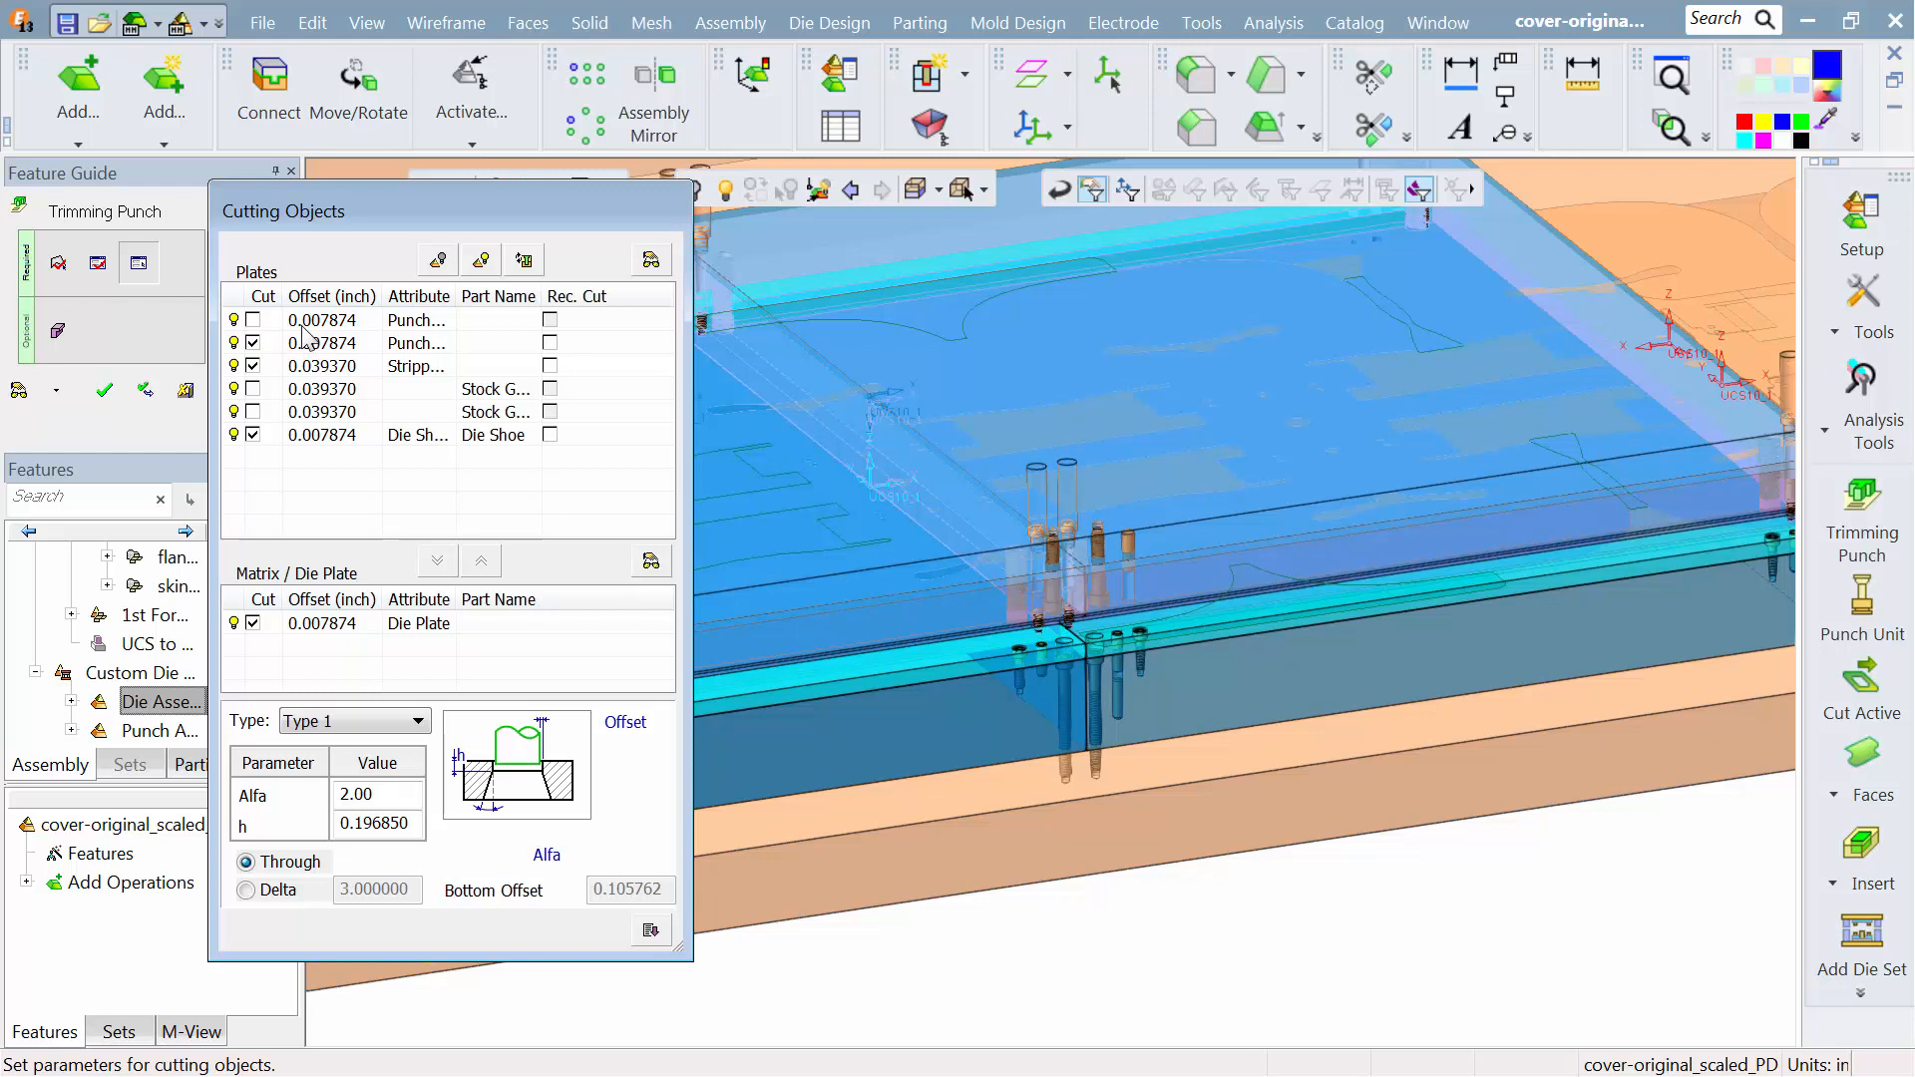
pyautogui.click(303, 391)
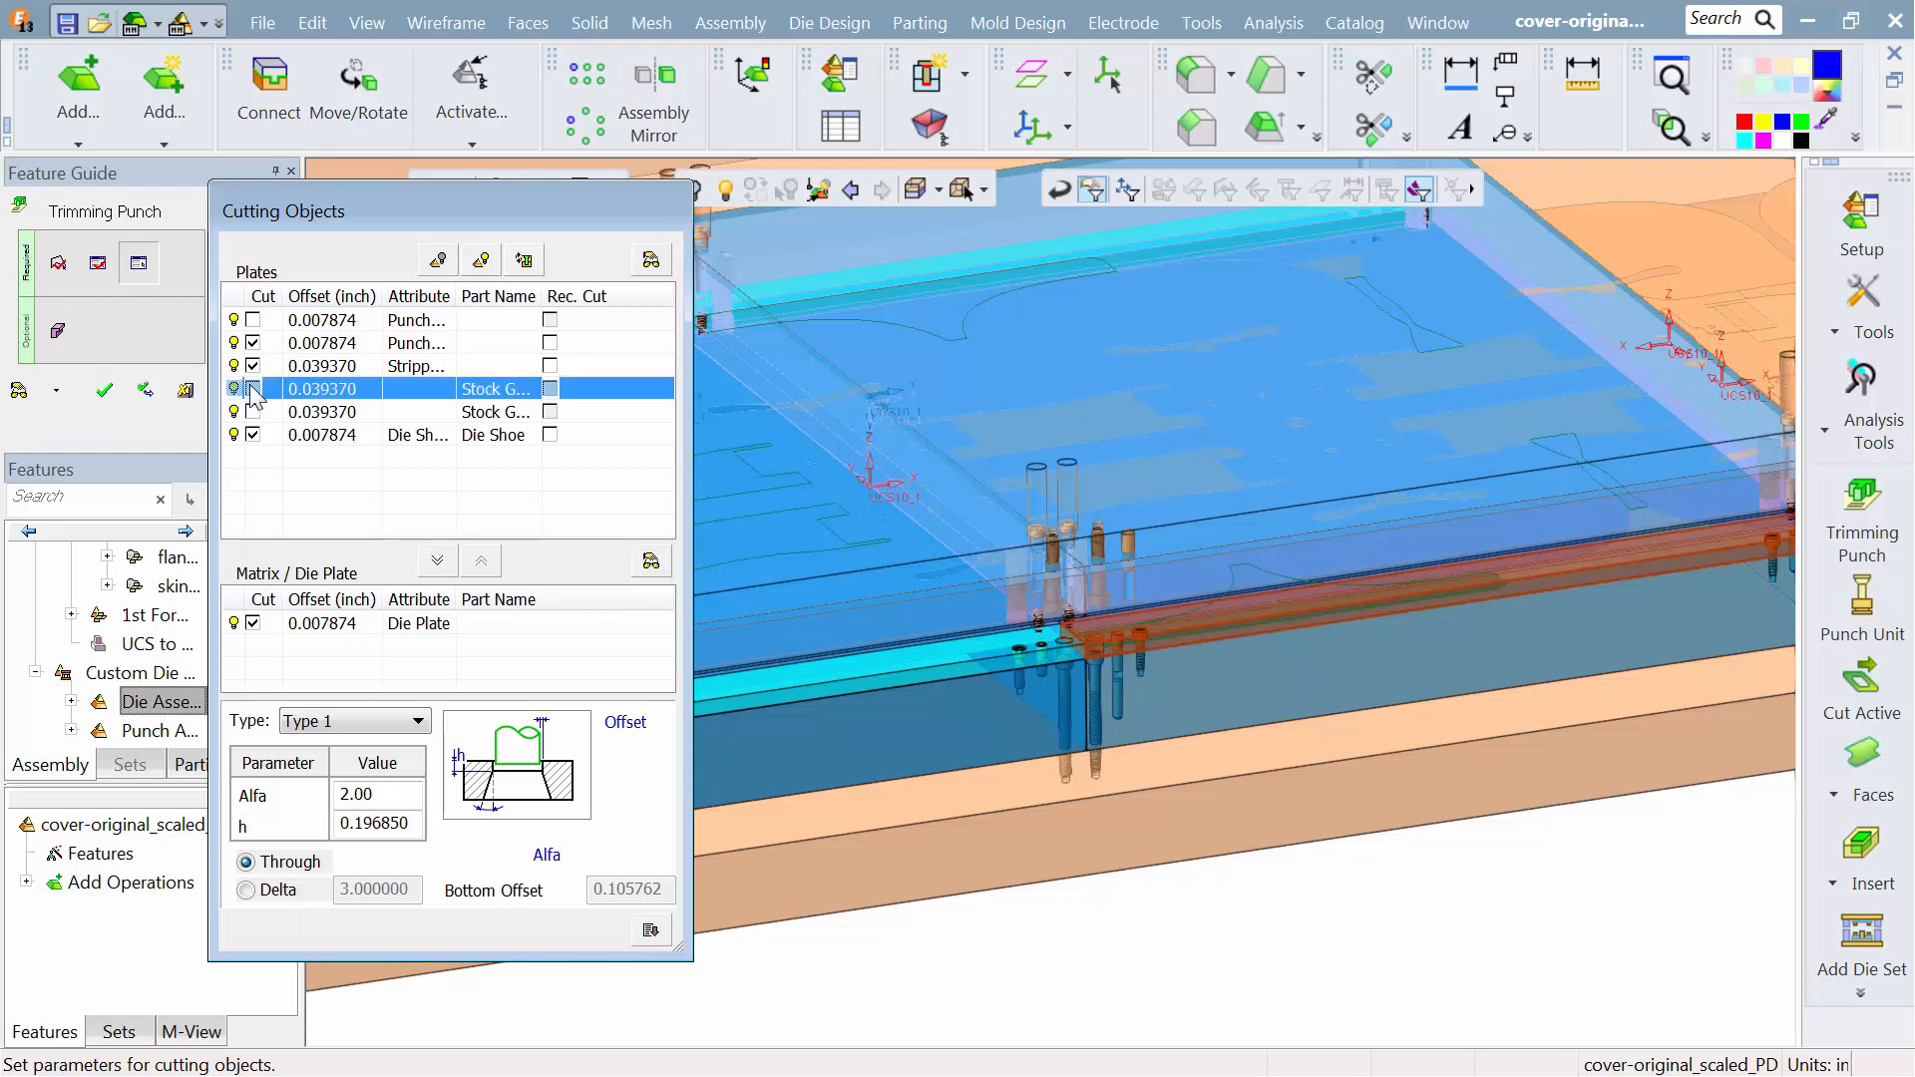
pyautogui.click(253, 412)
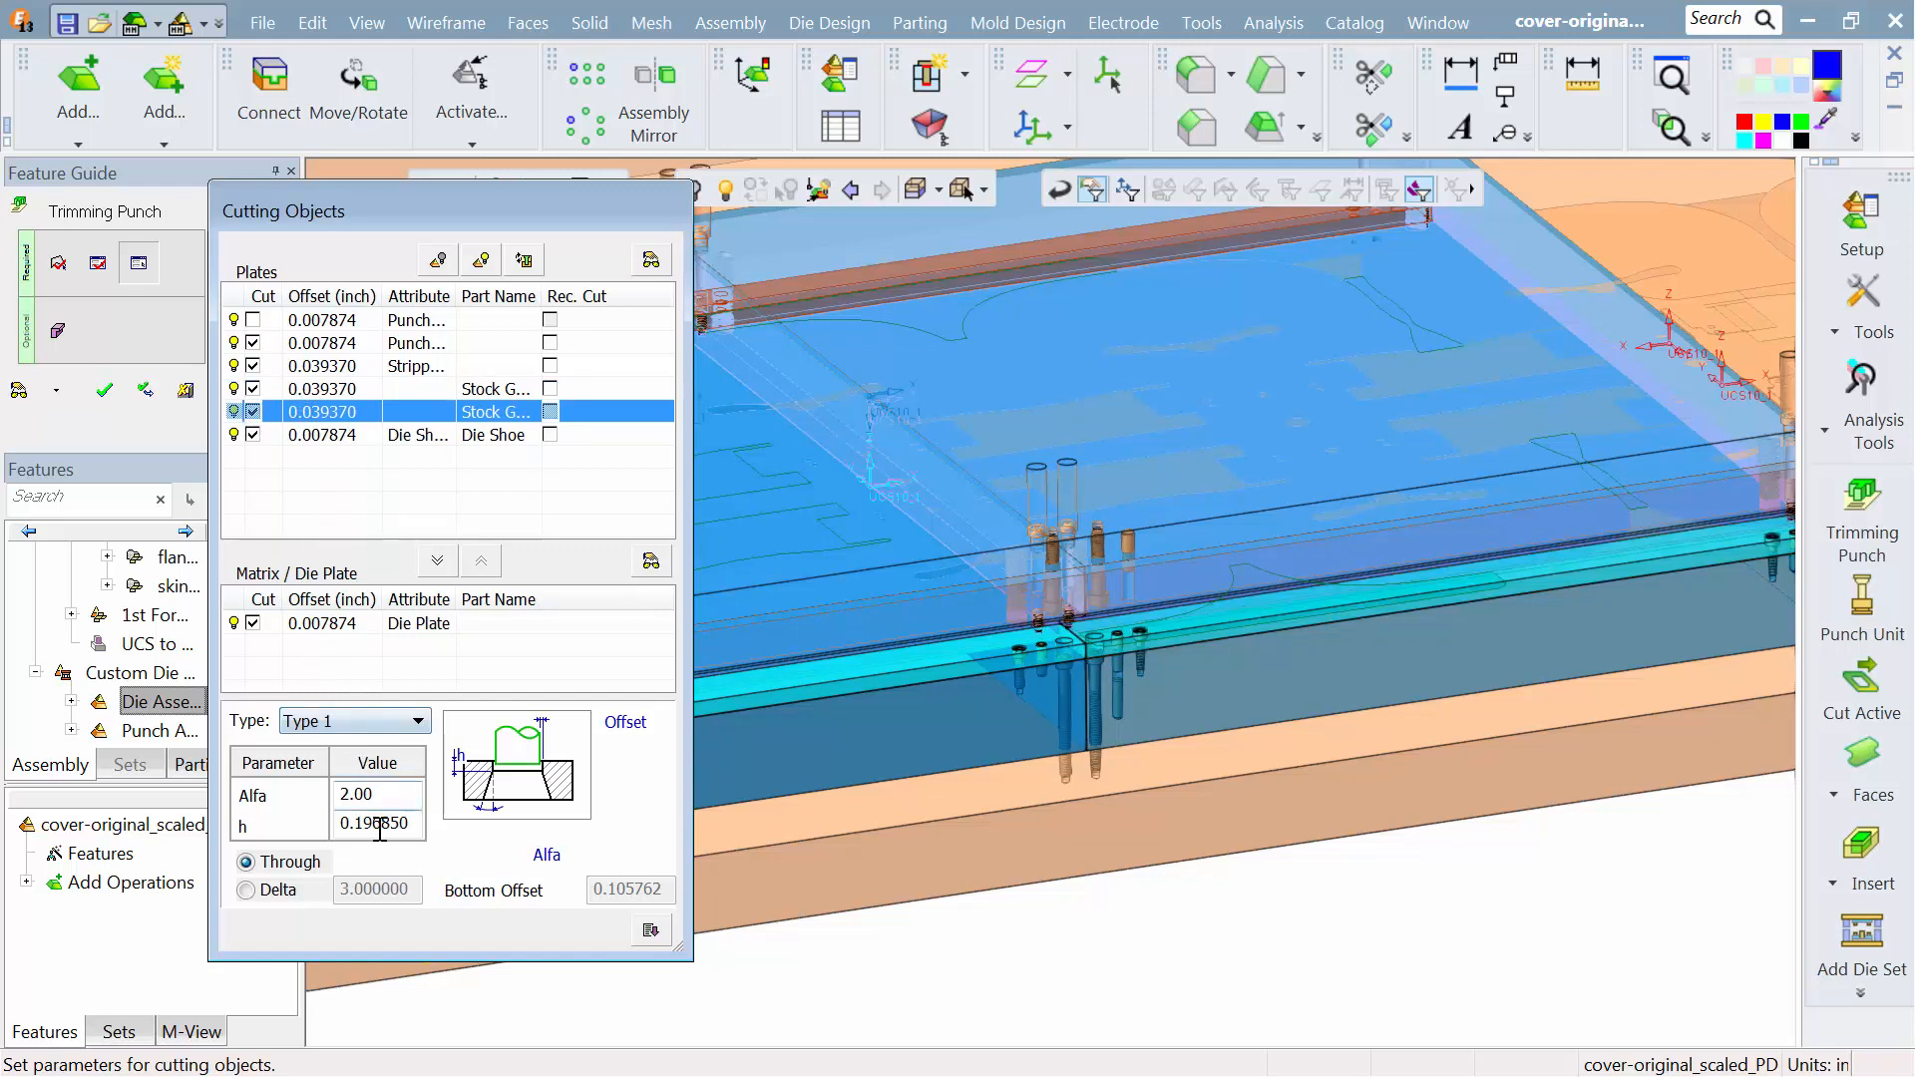
# Step: Set the die plate opening's h parameter to 0.25 inch and apply the trimming punch feature
pyautogui.doubleClick(379, 826)
pyautogui.write('0.25')
pyautogui.press('Return')
pyautogui.click(407, 343)
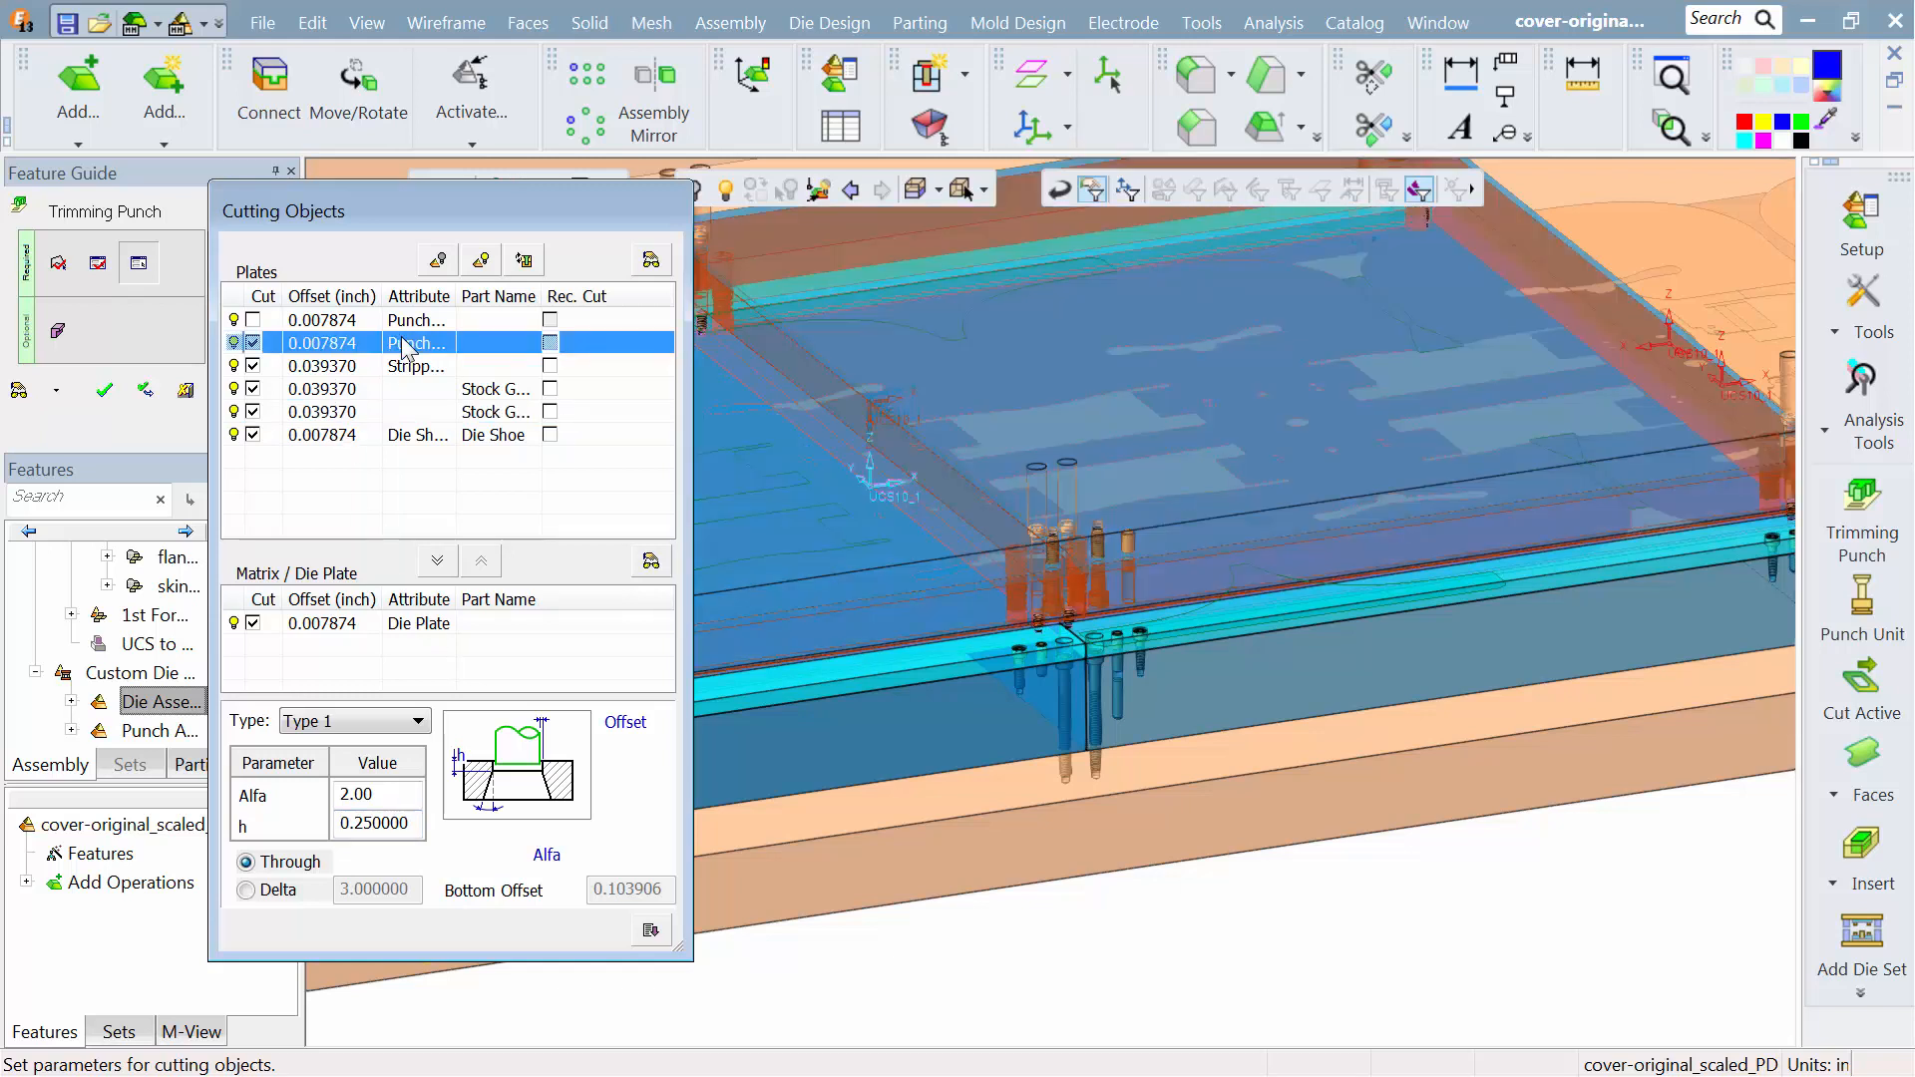
pyautogui.click(405, 322)
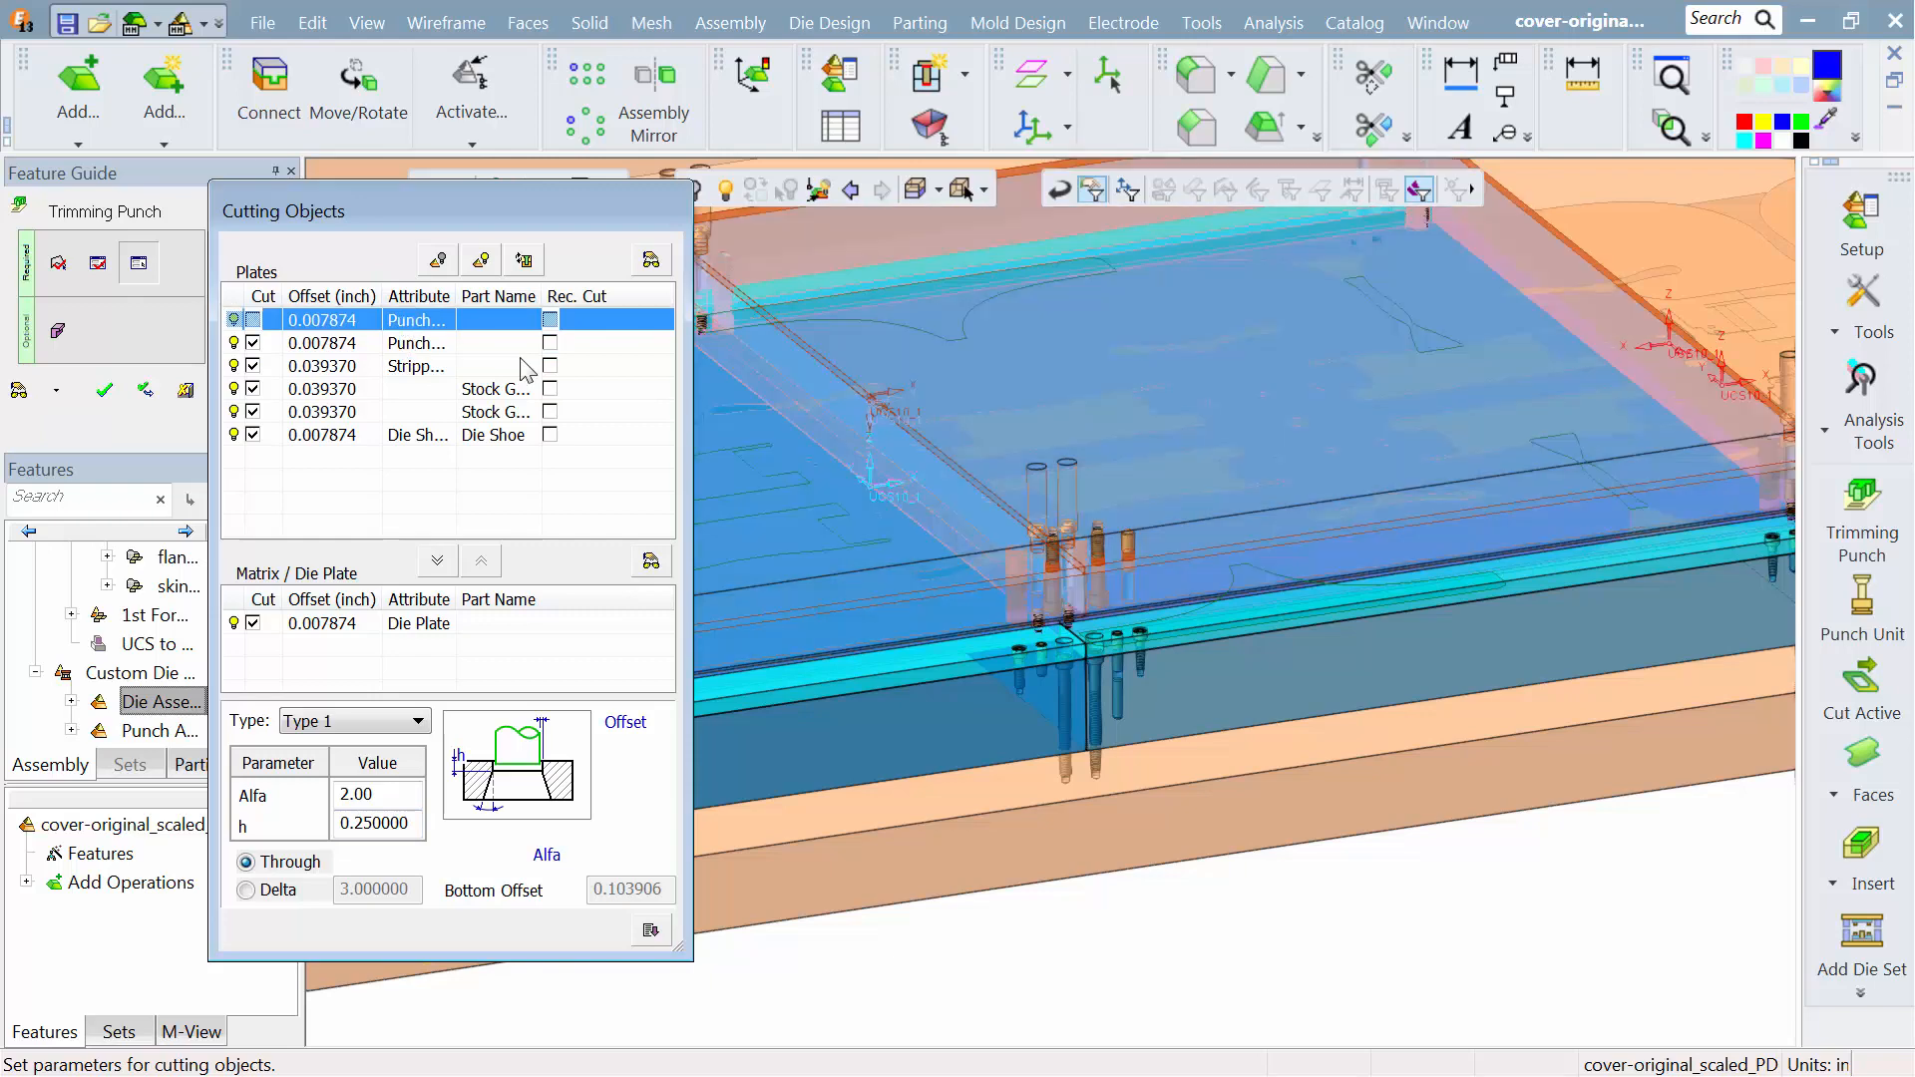
pyautogui.moveTo(766, 388); pyautogui.dragTo(751, 349, button='middle')
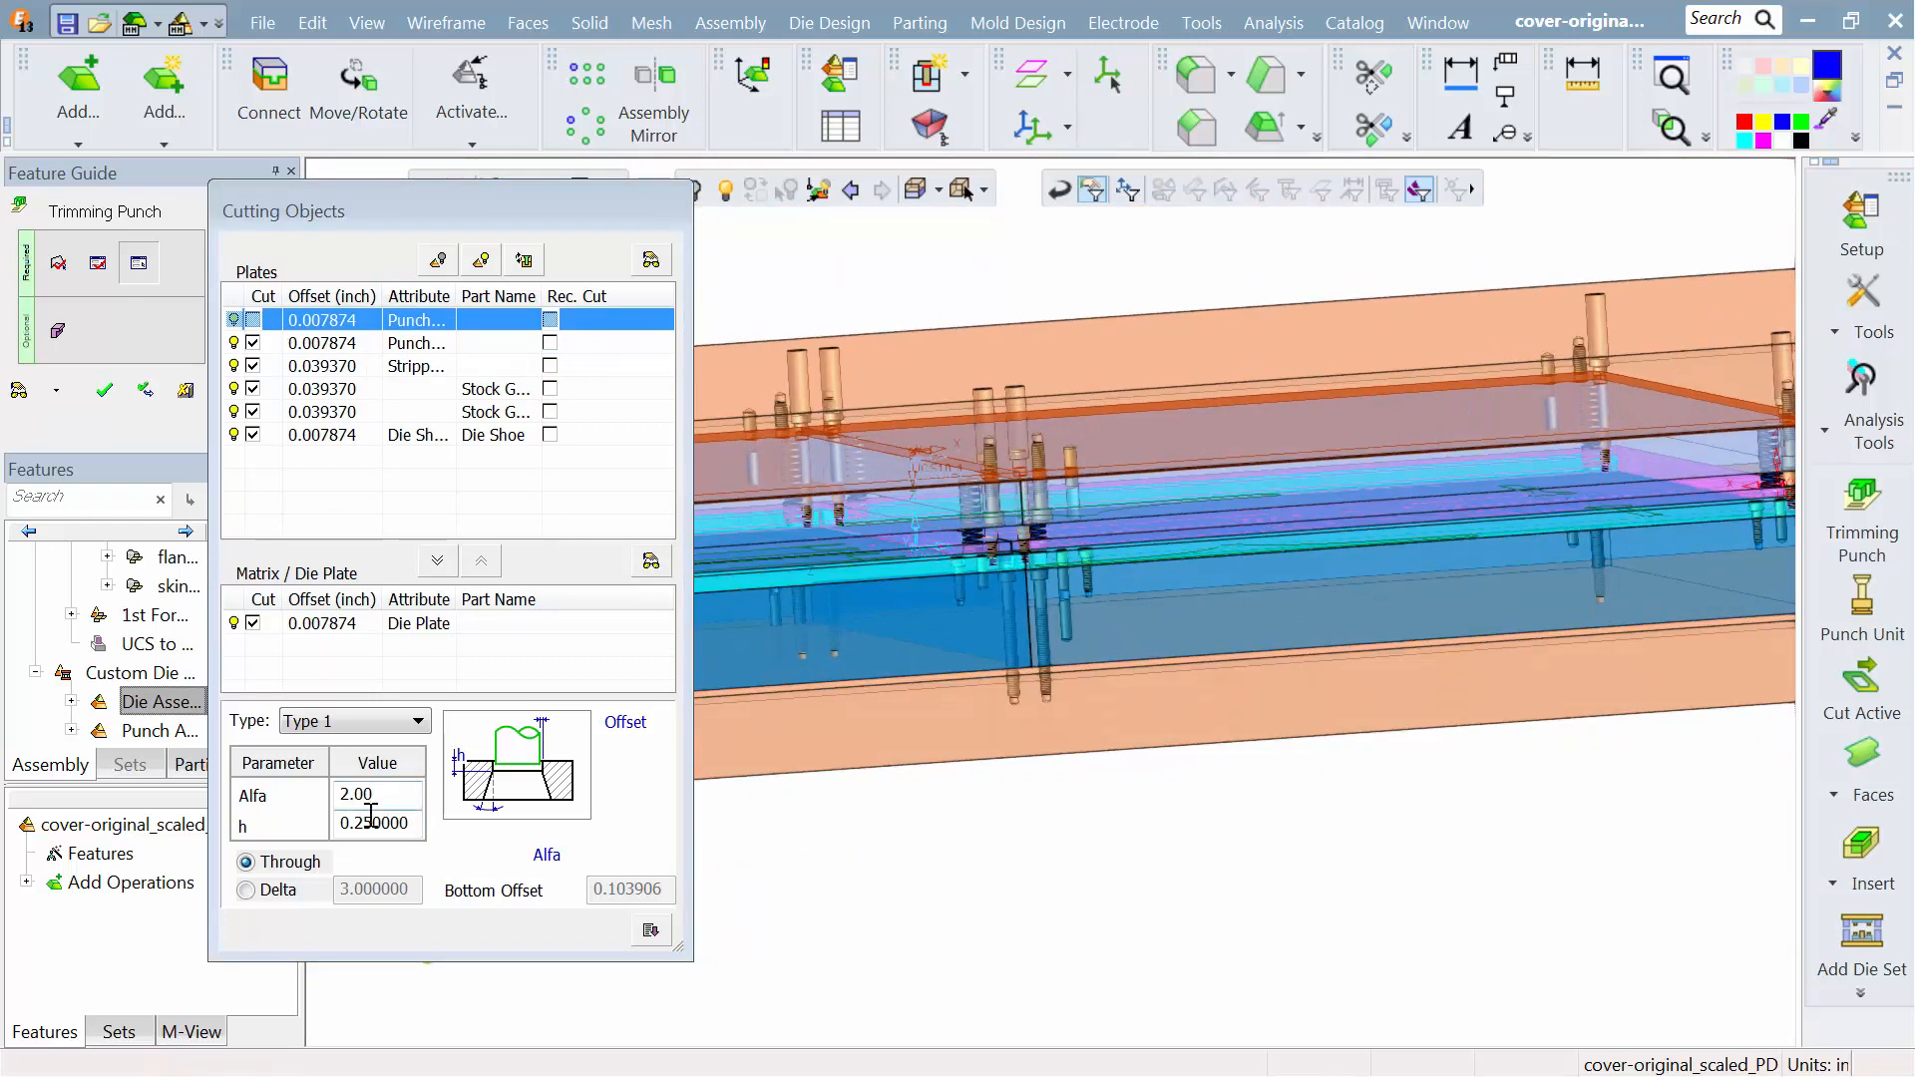
pyautogui.click(103, 391)
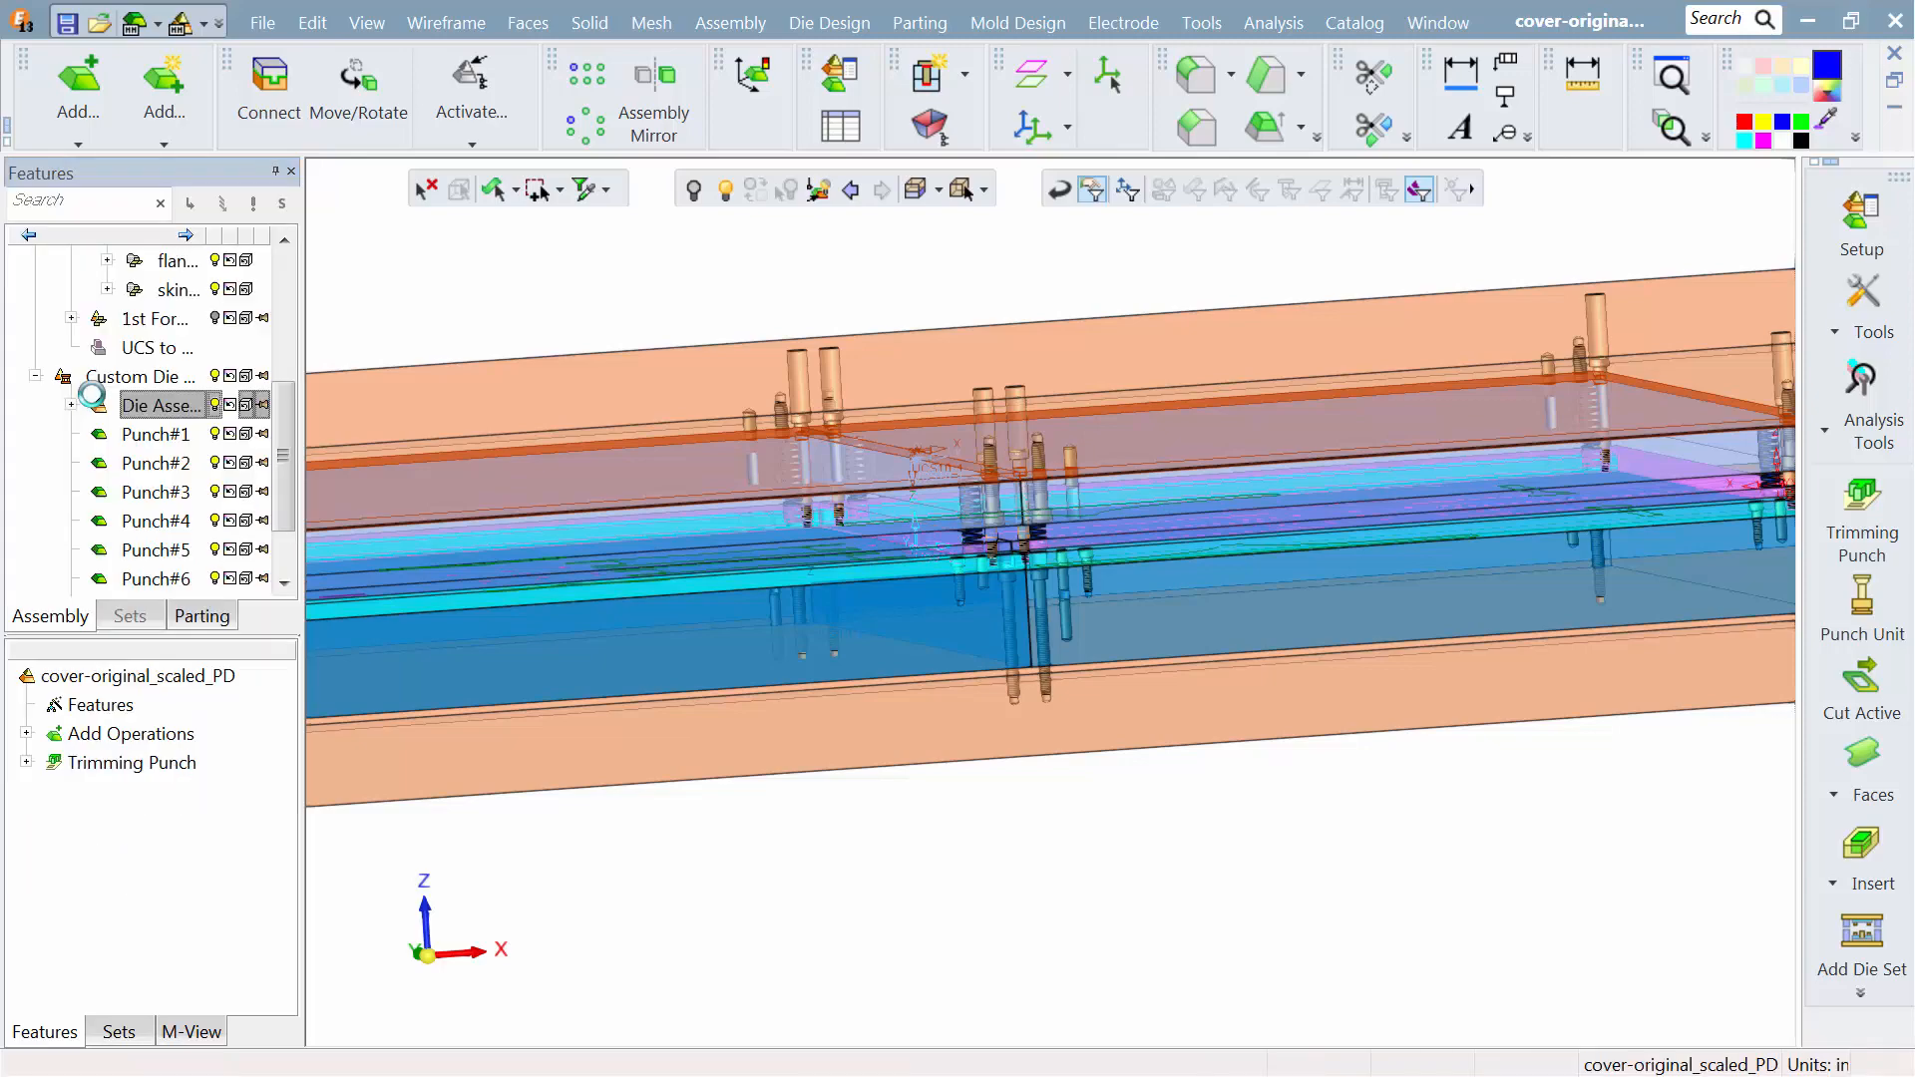
# Step: Run a dynamic section inward from the die shoe's long side face and examine the punch and its die openings
pyautogui.keyDown('ctrl'); pyautogui.moveTo(766, 510); pyautogui.dragTo(788, 579, button='right'); pyautogui.keyUp('ctrl')
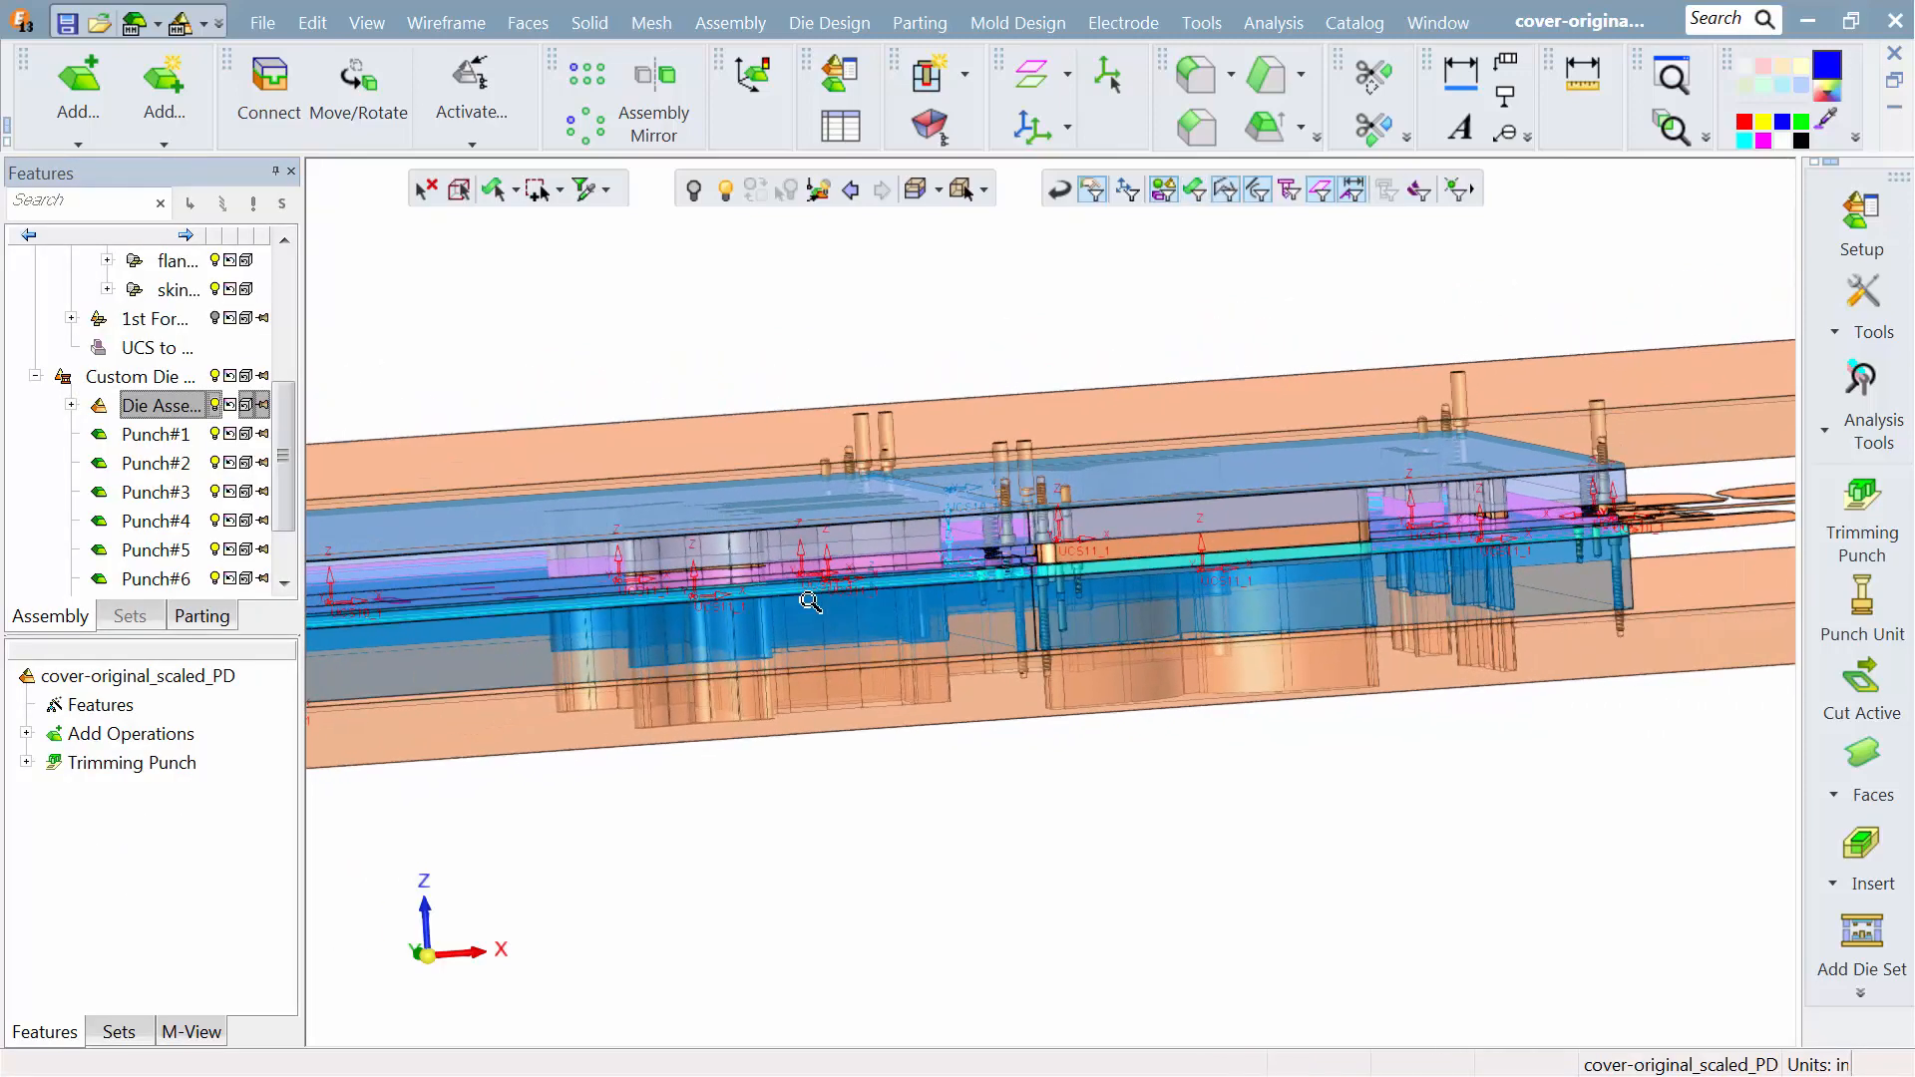
pyautogui.keyDown('ctrl'); pyautogui.moveTo(788, 579); pyautogui.dragTo(819, 553); pyautogui.keyUp('ctrl')
pyautogui.keyDown('ctrl'); pyautogui.moveTo(818, 684); pyautogui.dragTo(795, 819, button='right'); pyautogui.keyUp('ctrl')
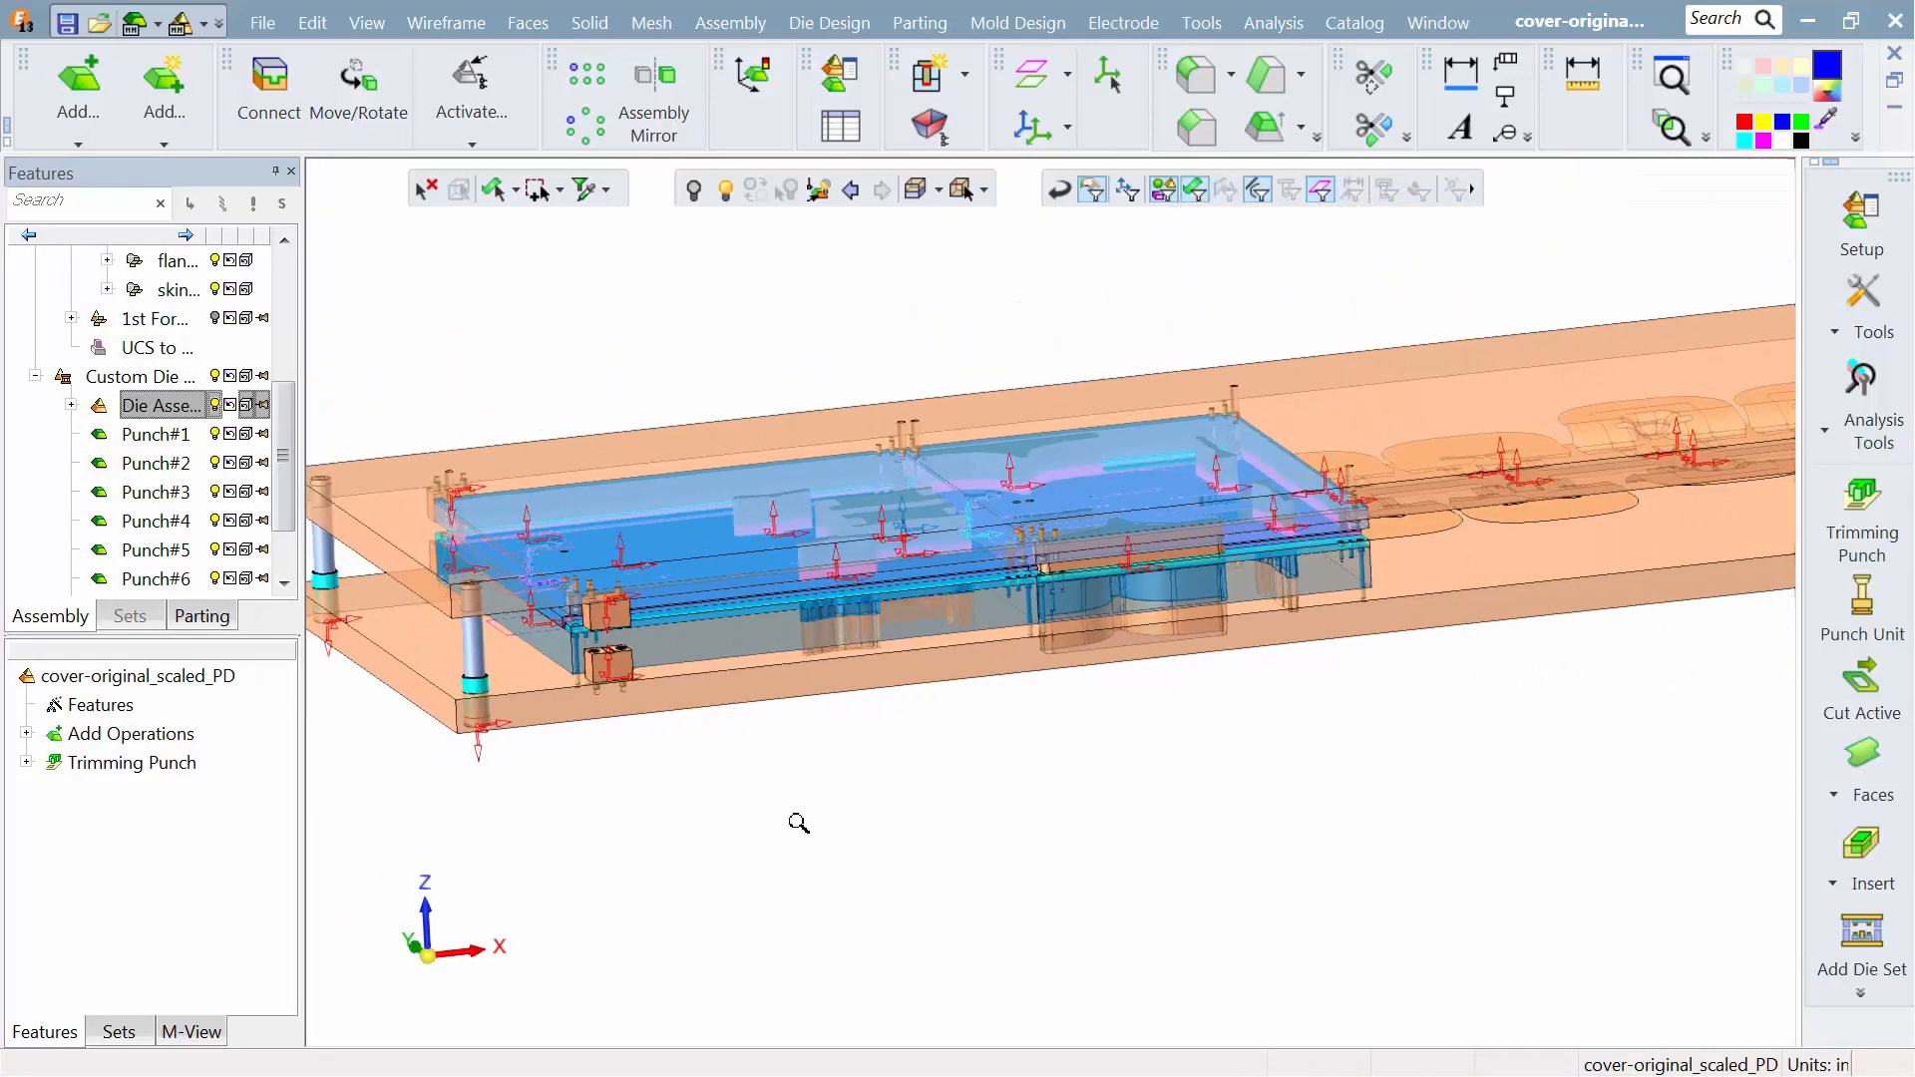
pyautogui.moveTo(352, 935)
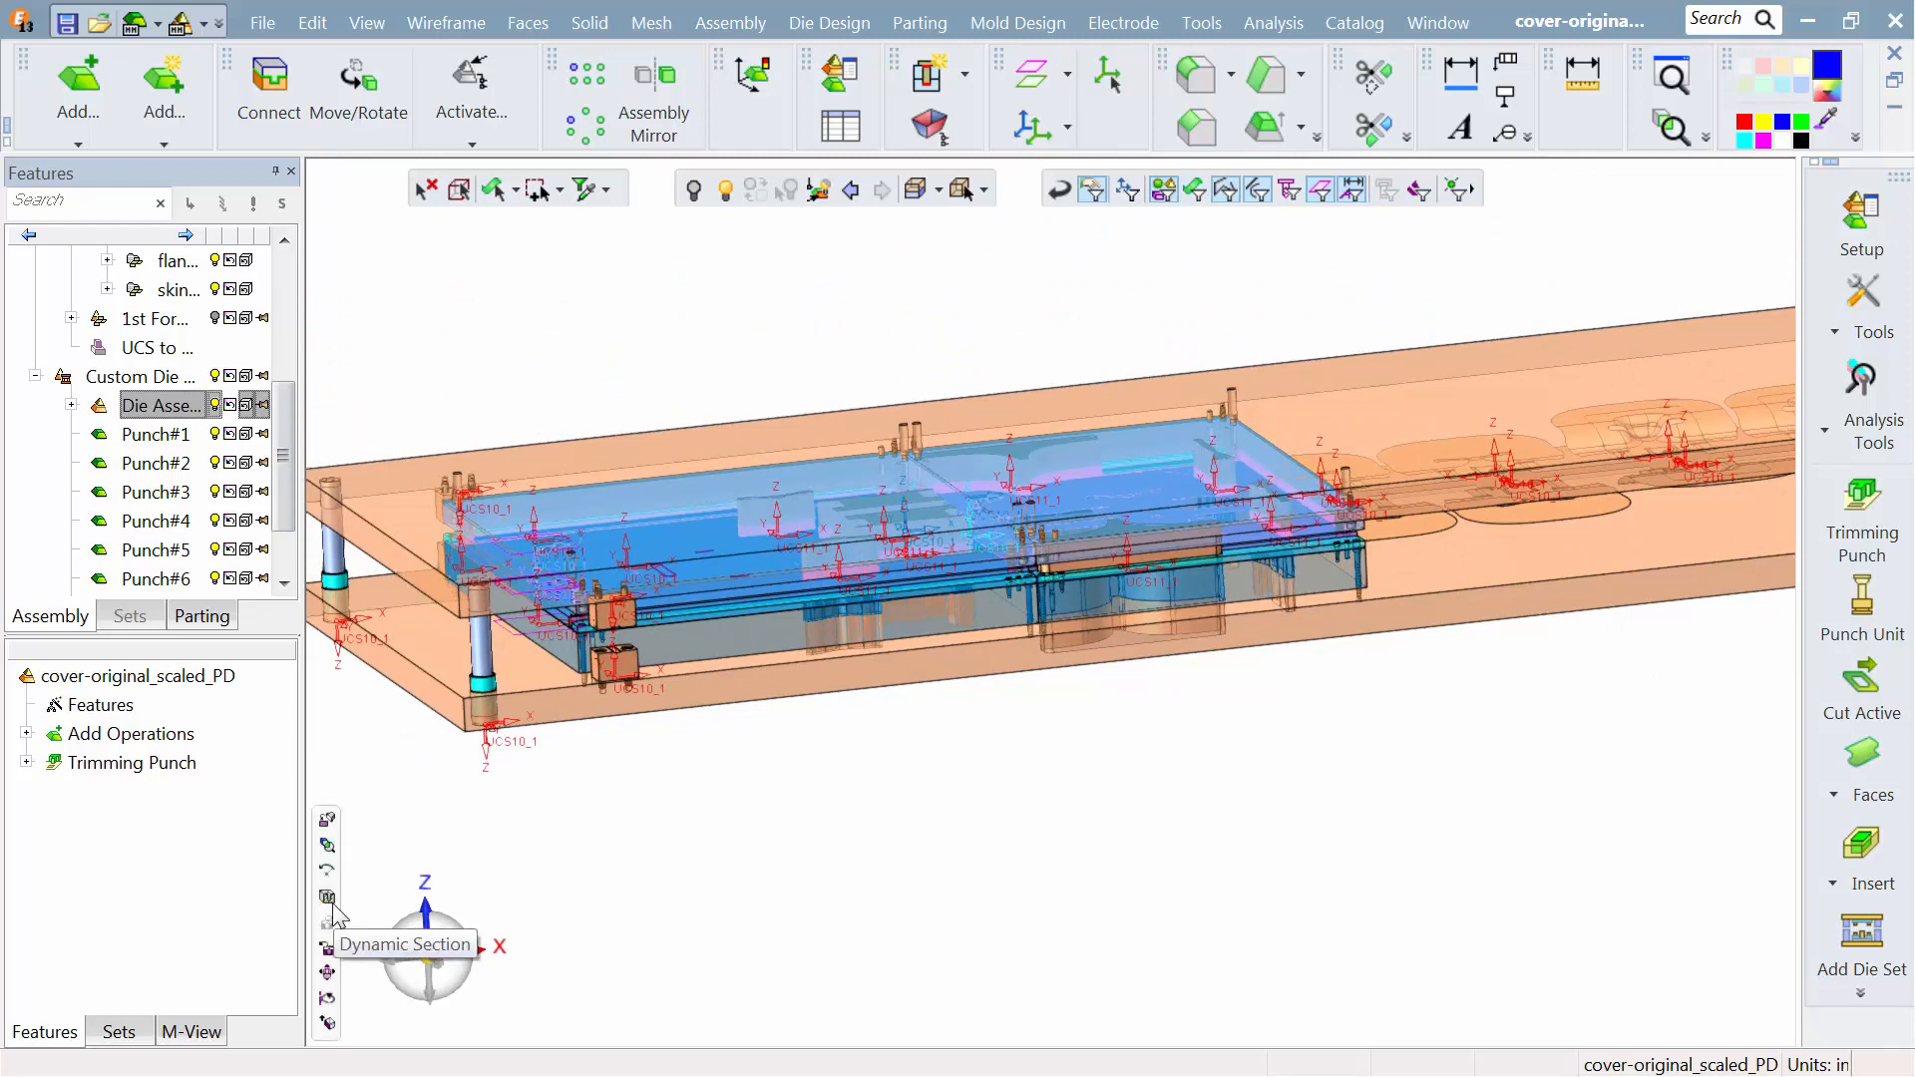
pyautogui.click(327, 897)
pyautogui.click(670, 686)
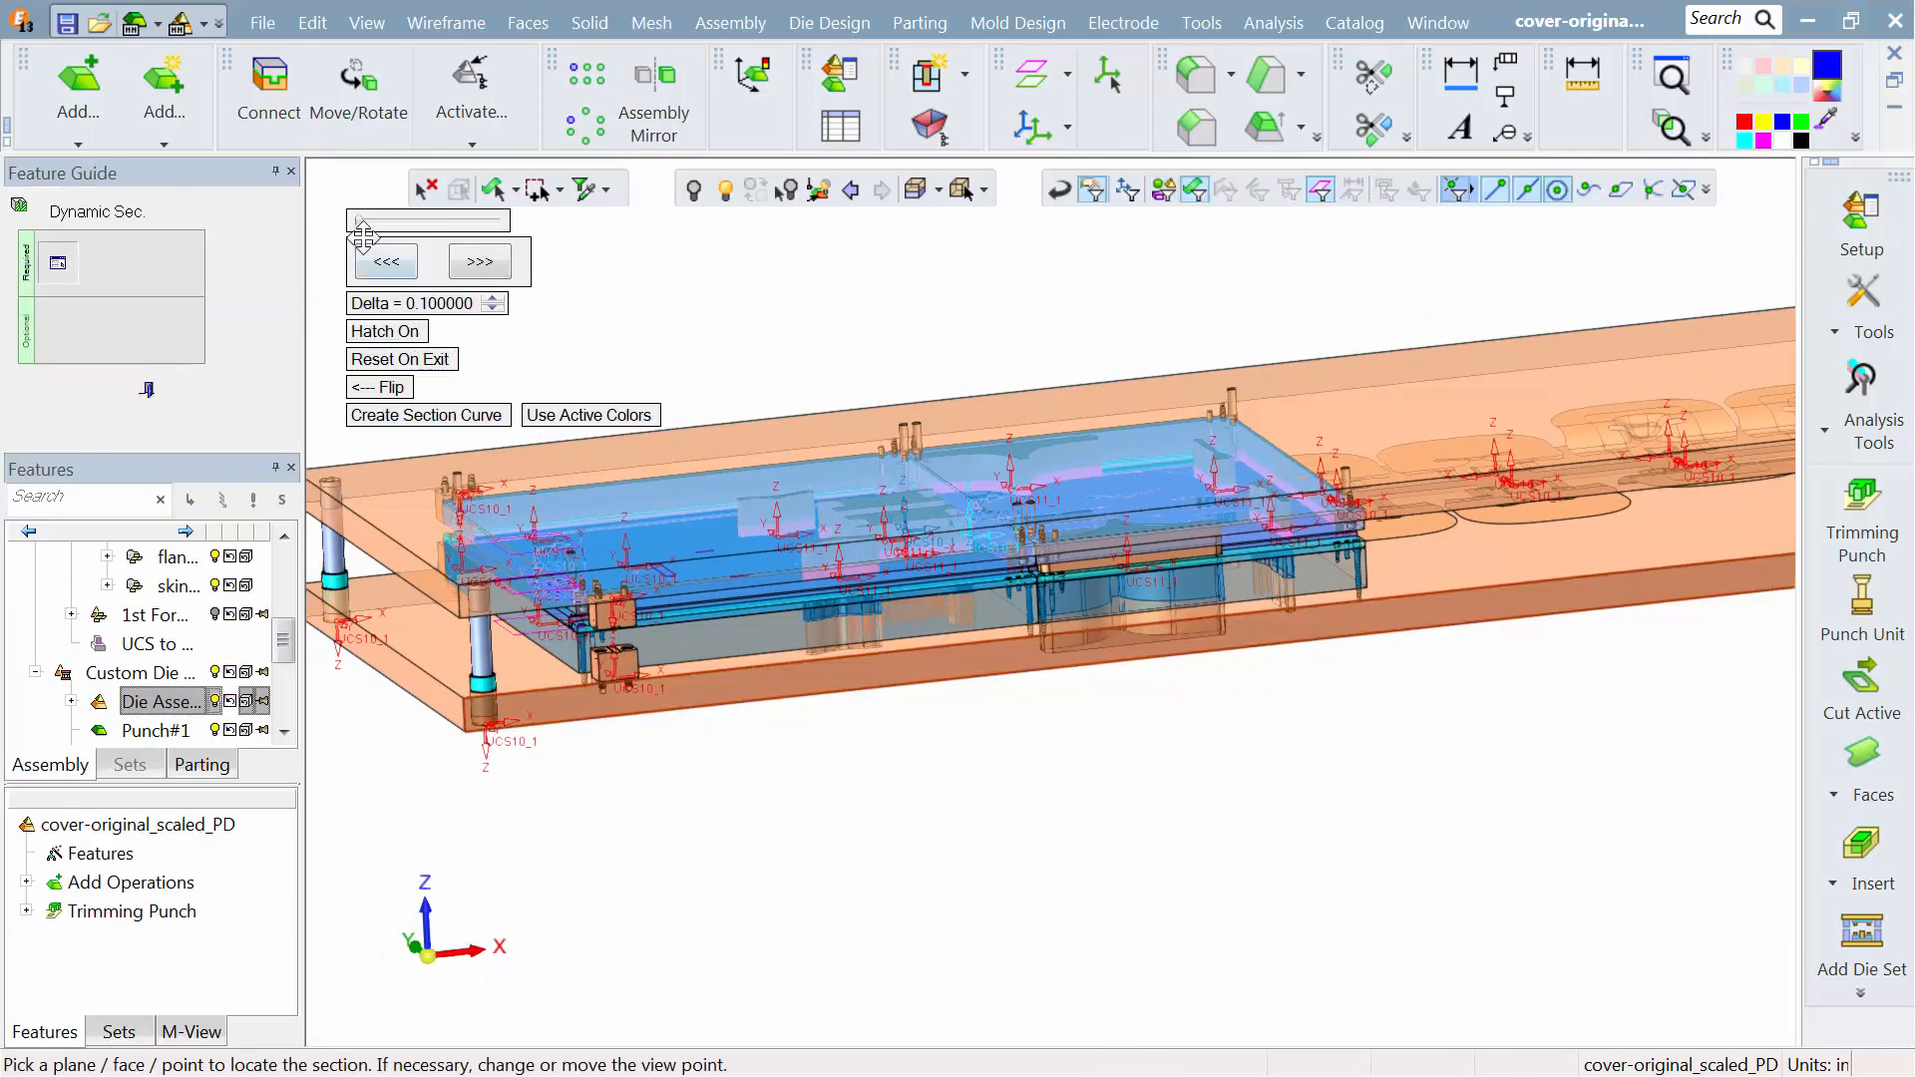
pyautogui.moveTo(365, 229); pyautogui.dragTo(378, 220)
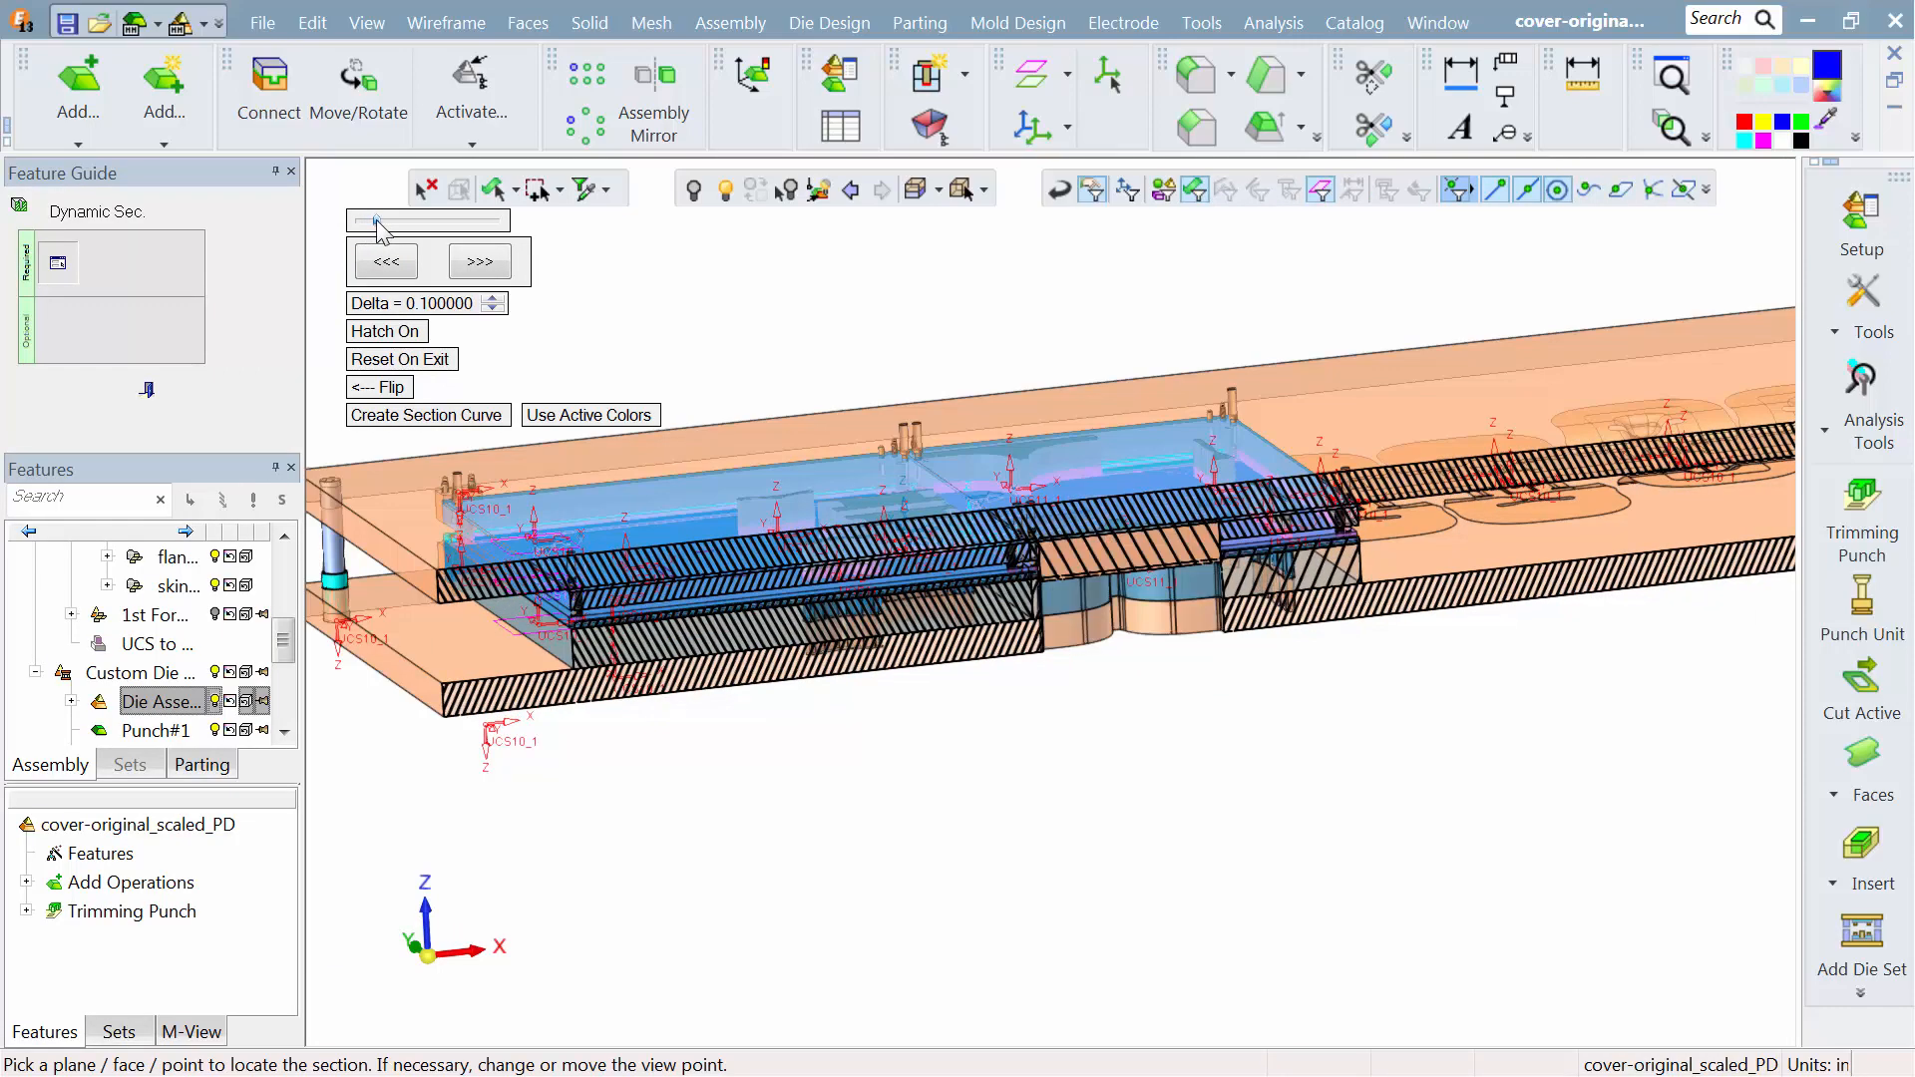
pyautogui.scroll(6, 1026, 748)
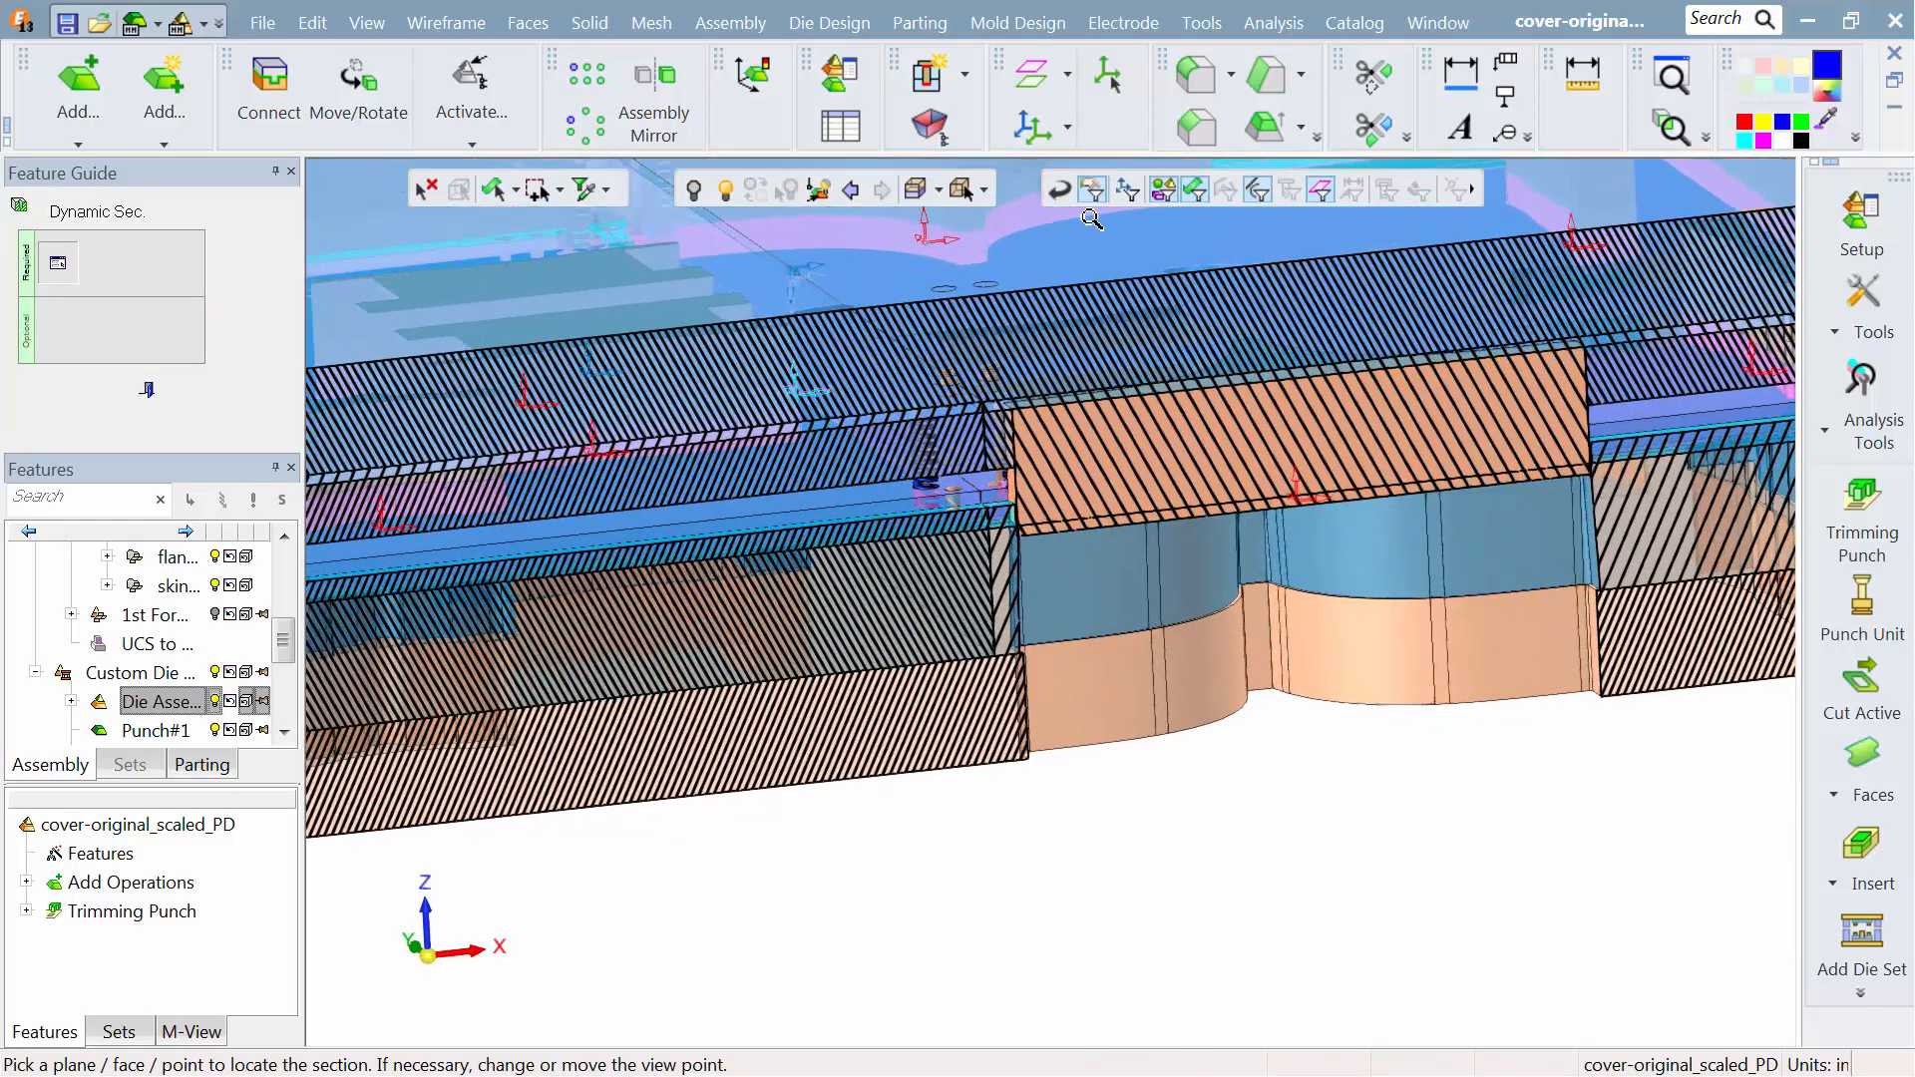
pyautogui.scroll(3, 1065, 360)
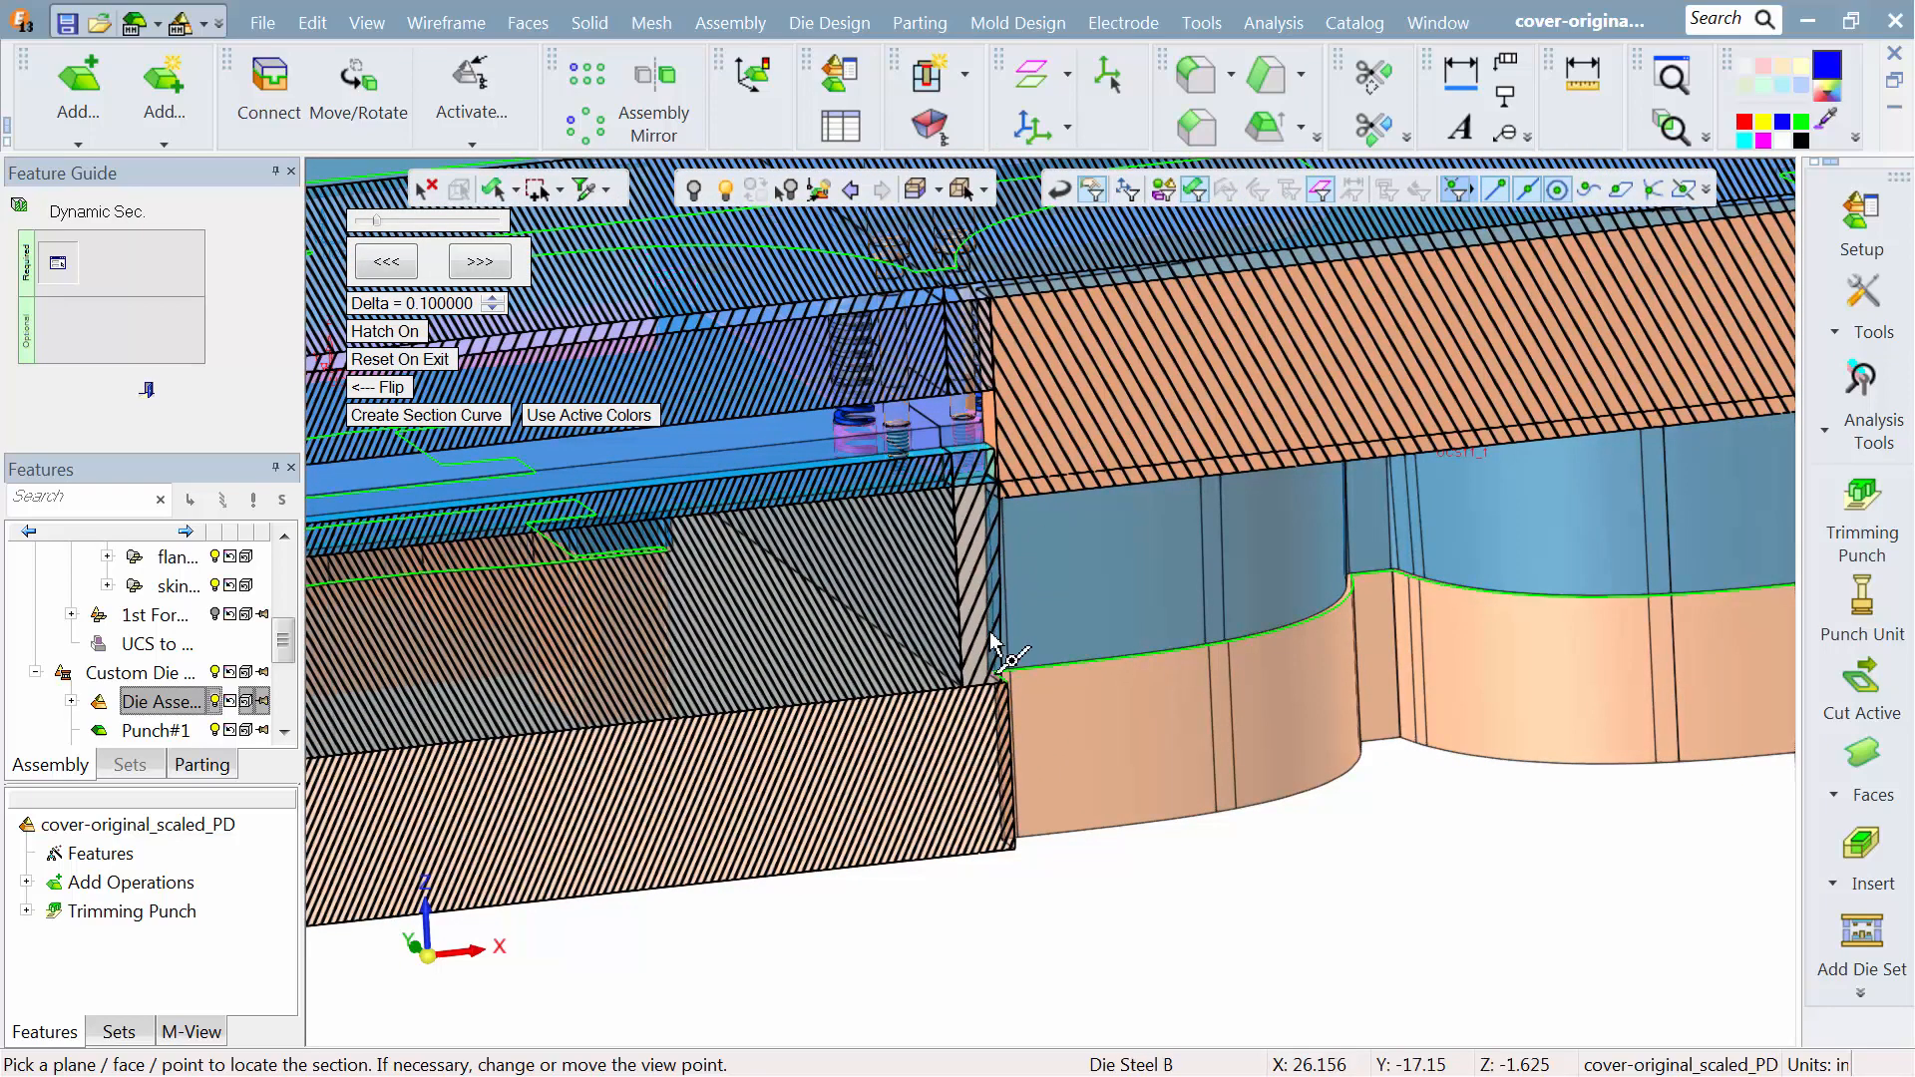
pyautogui.scroll(-6, 1176, 795)
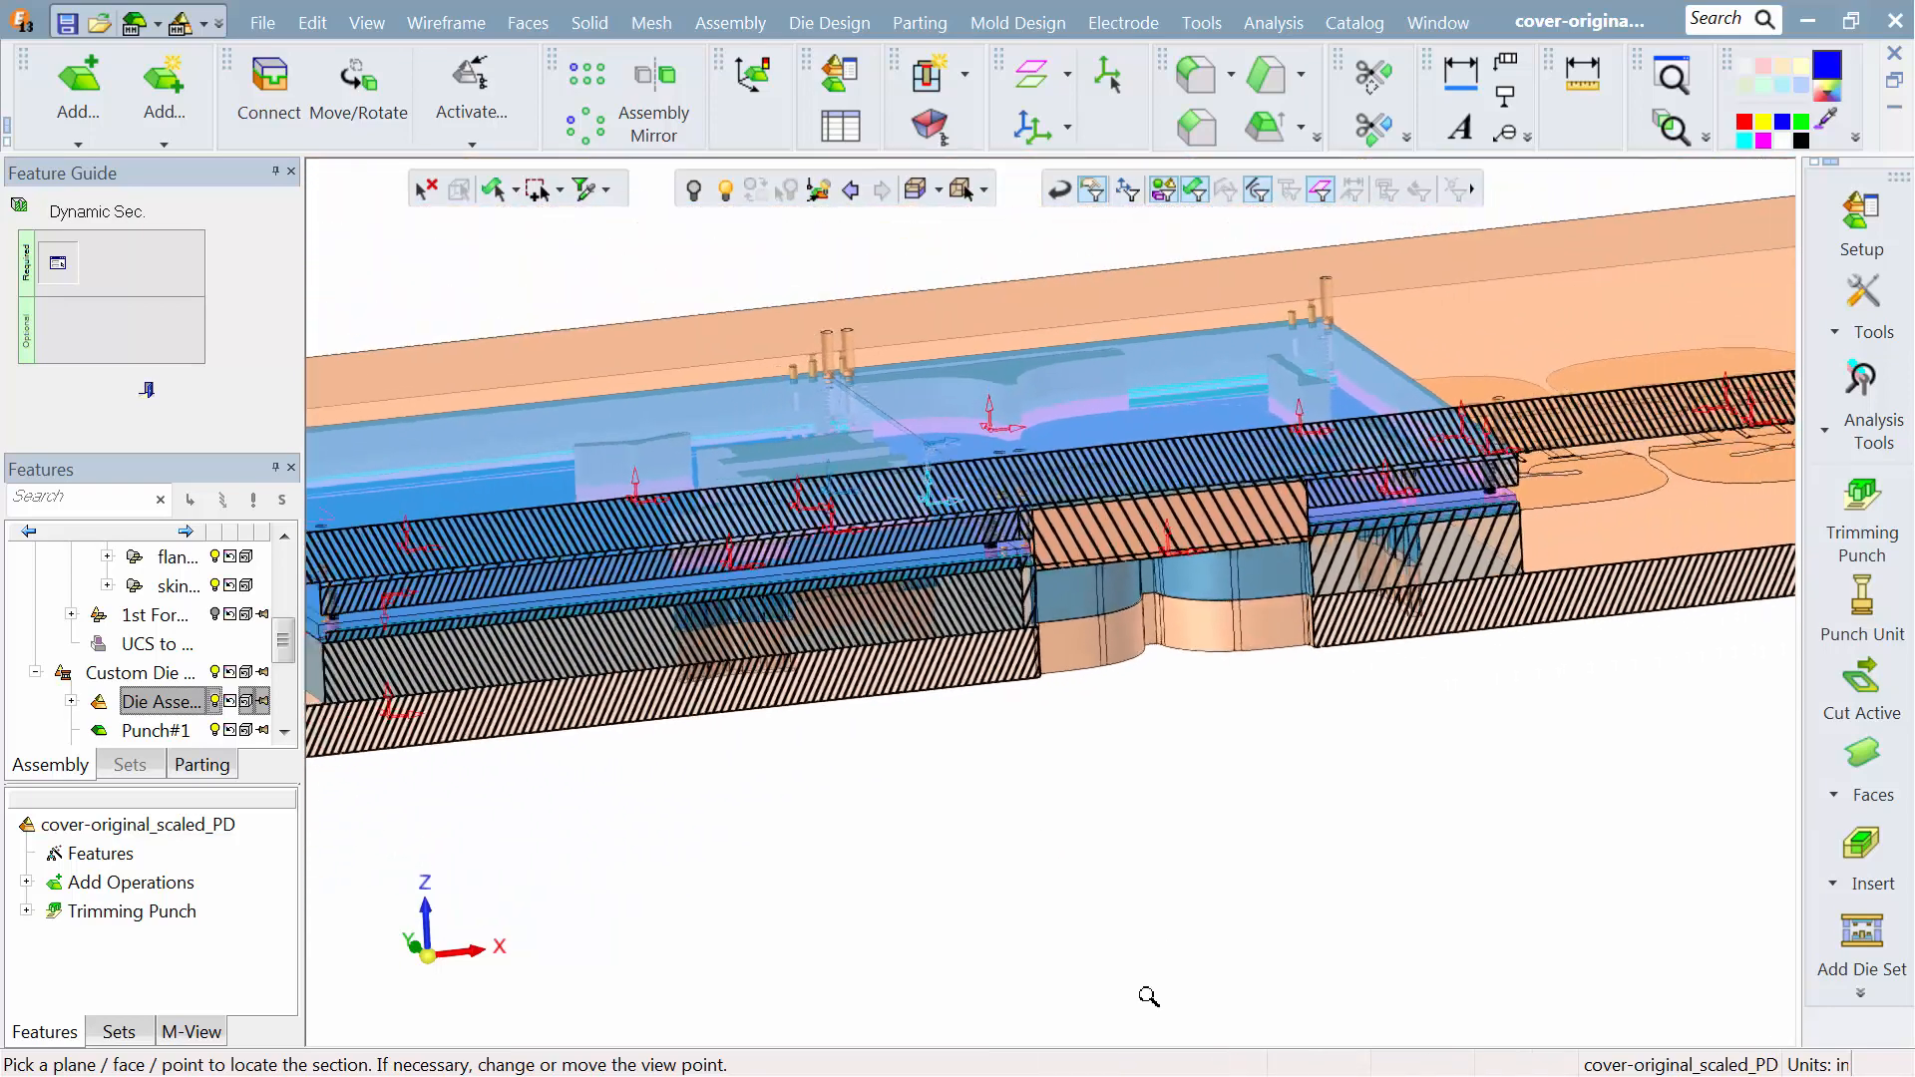
pyautogui.click(154, 394)
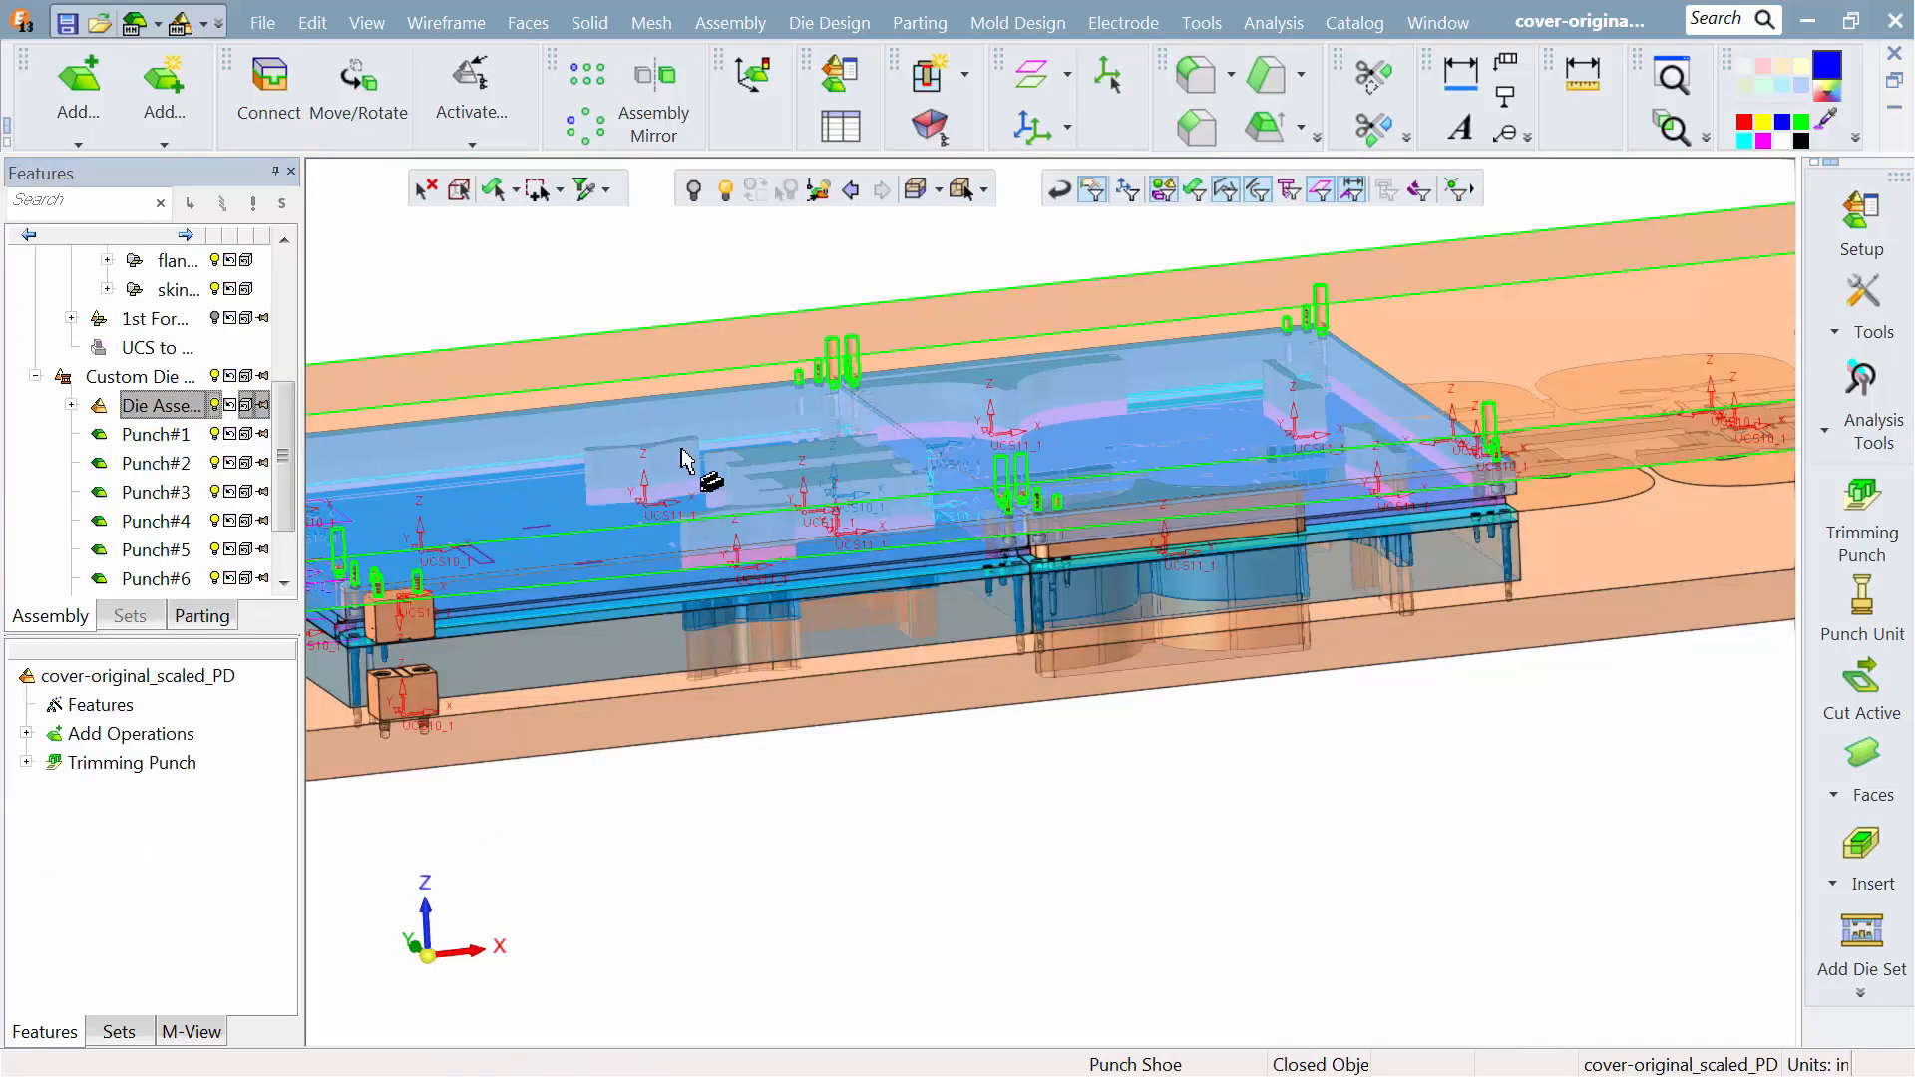
# Step: Hide the die assembly and the individual punches Punch#1 through Punch#8
pyautogui.scroll(-4, 890, 555)
pyautogui.moveTo(929, 575); pyautogui.dragTo(951, 627, button='middle')
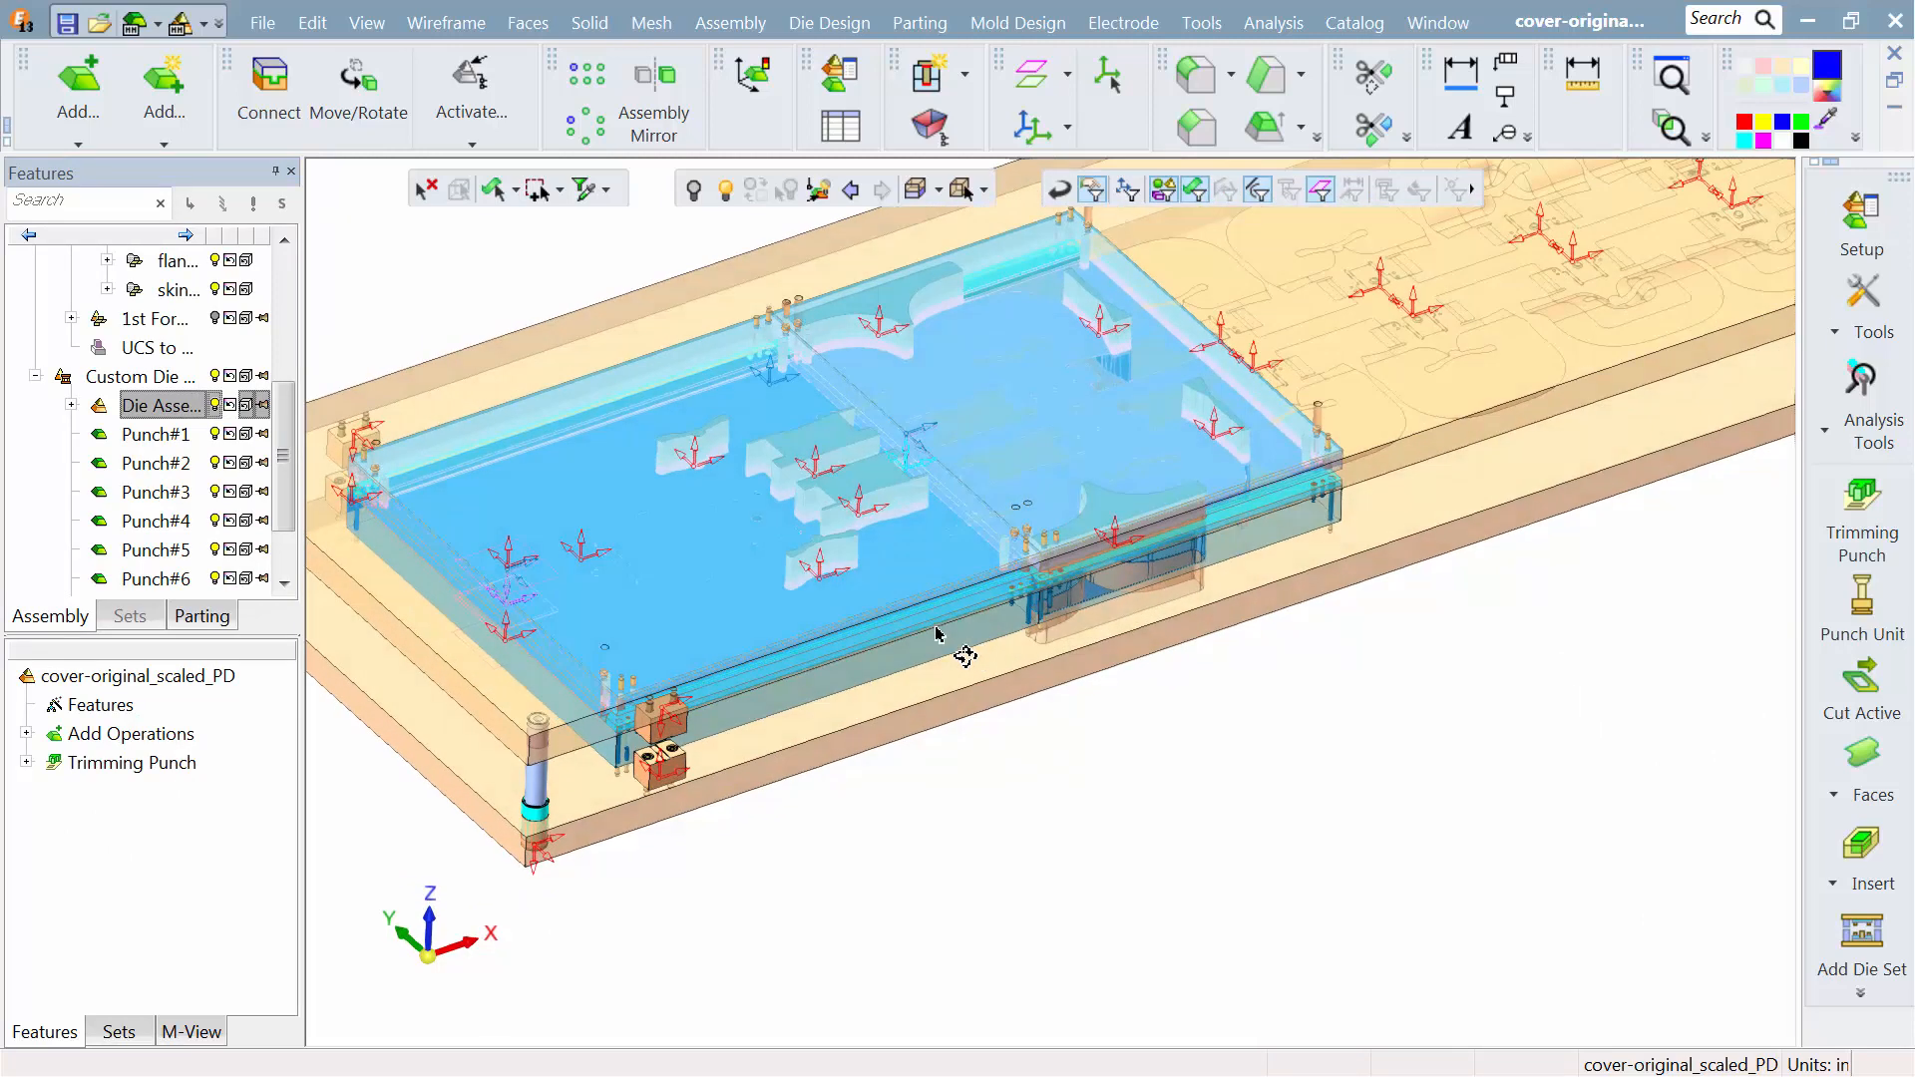
pyautogui.scroll(4, 958, 649)
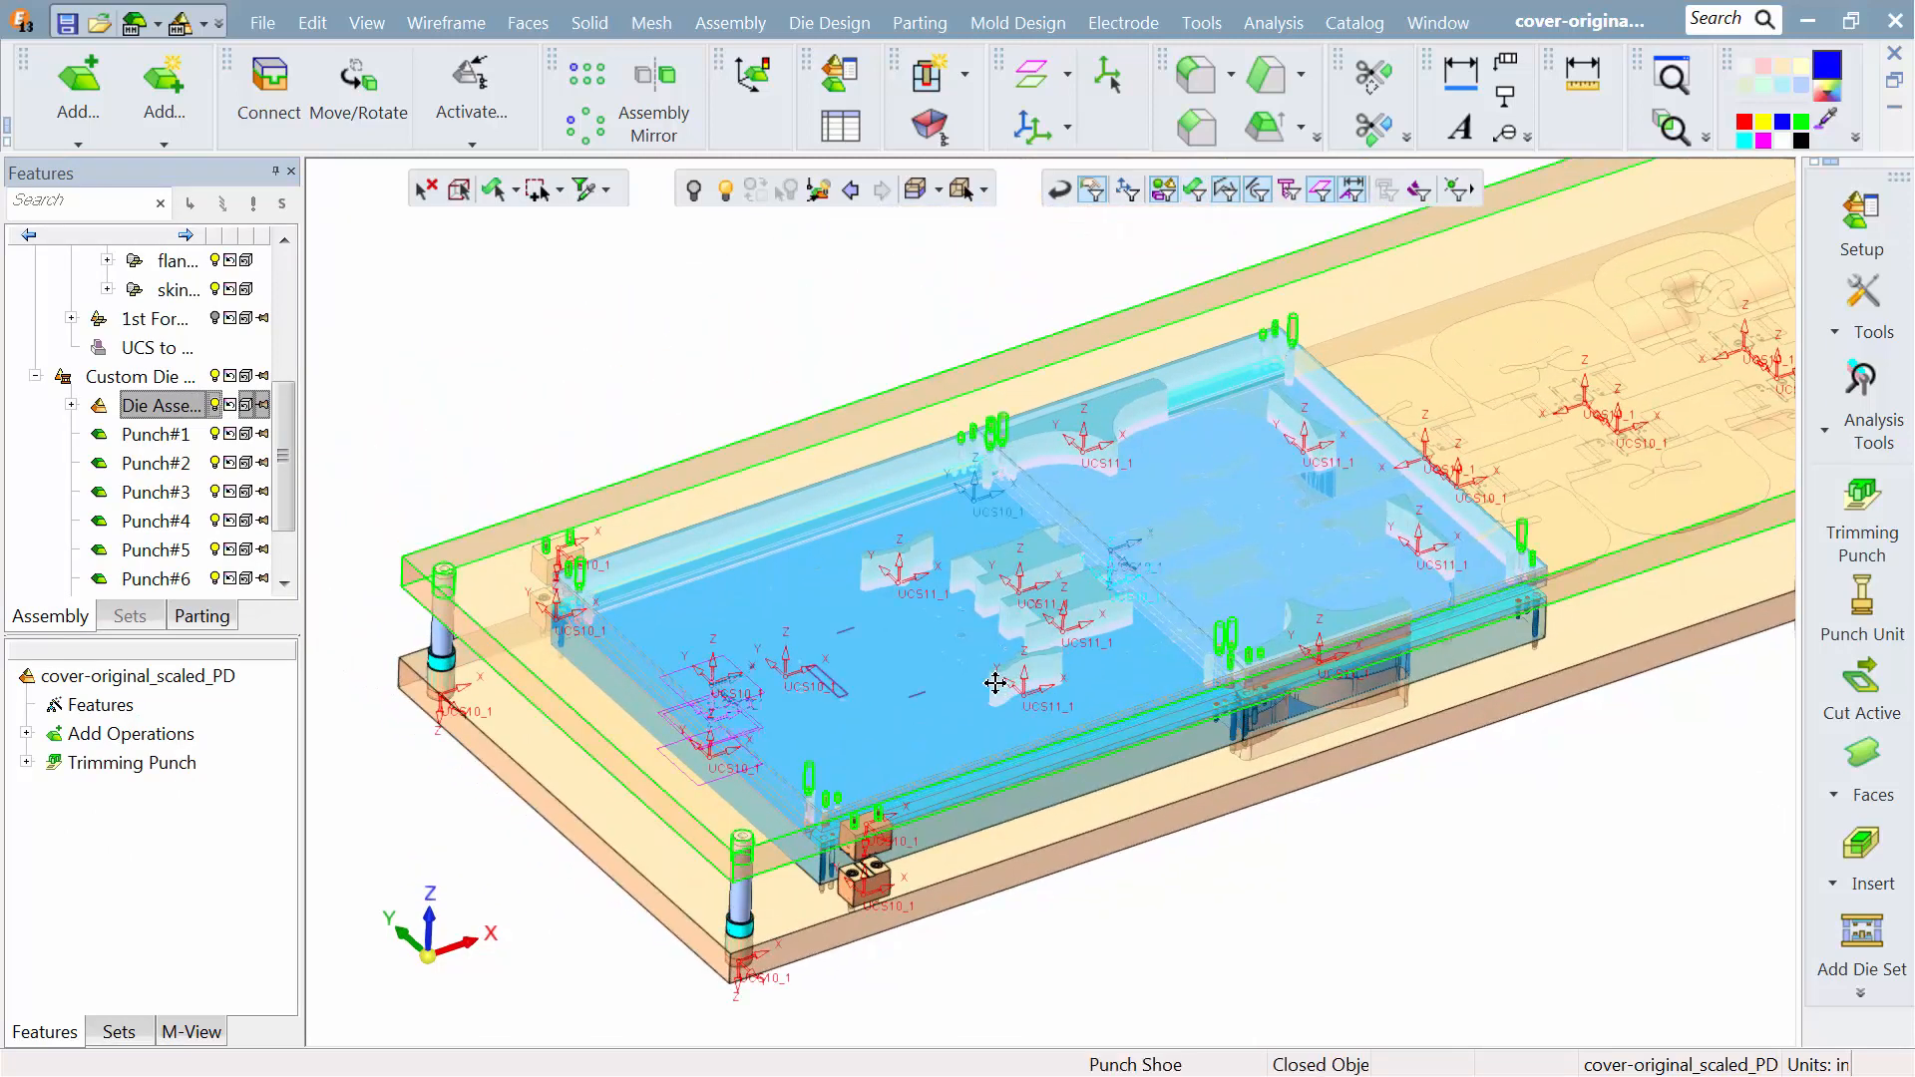
pyautogui.click(190, 405)
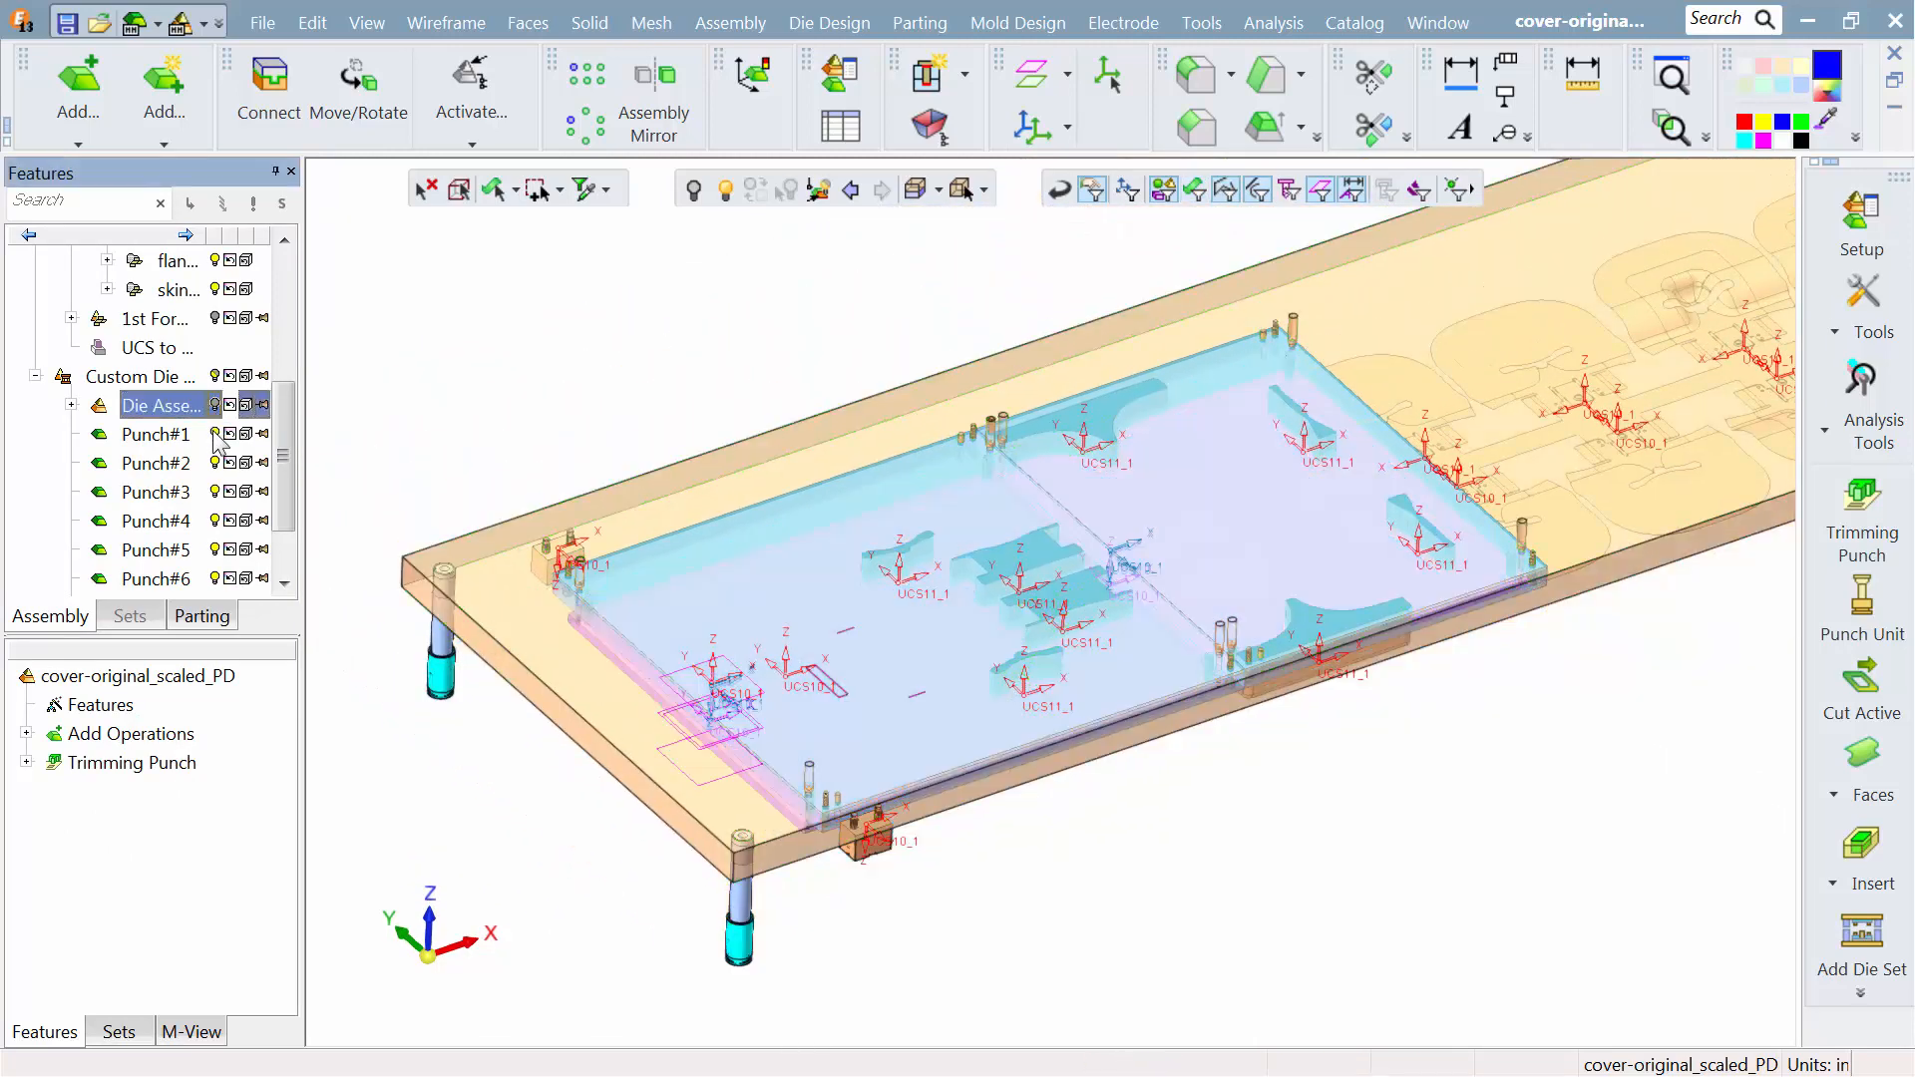
pyautogui.click(214, 434)
pyautogui.click(214, 463)
pyautogui.click(214, 492)
pyautogui.click(214, 521)
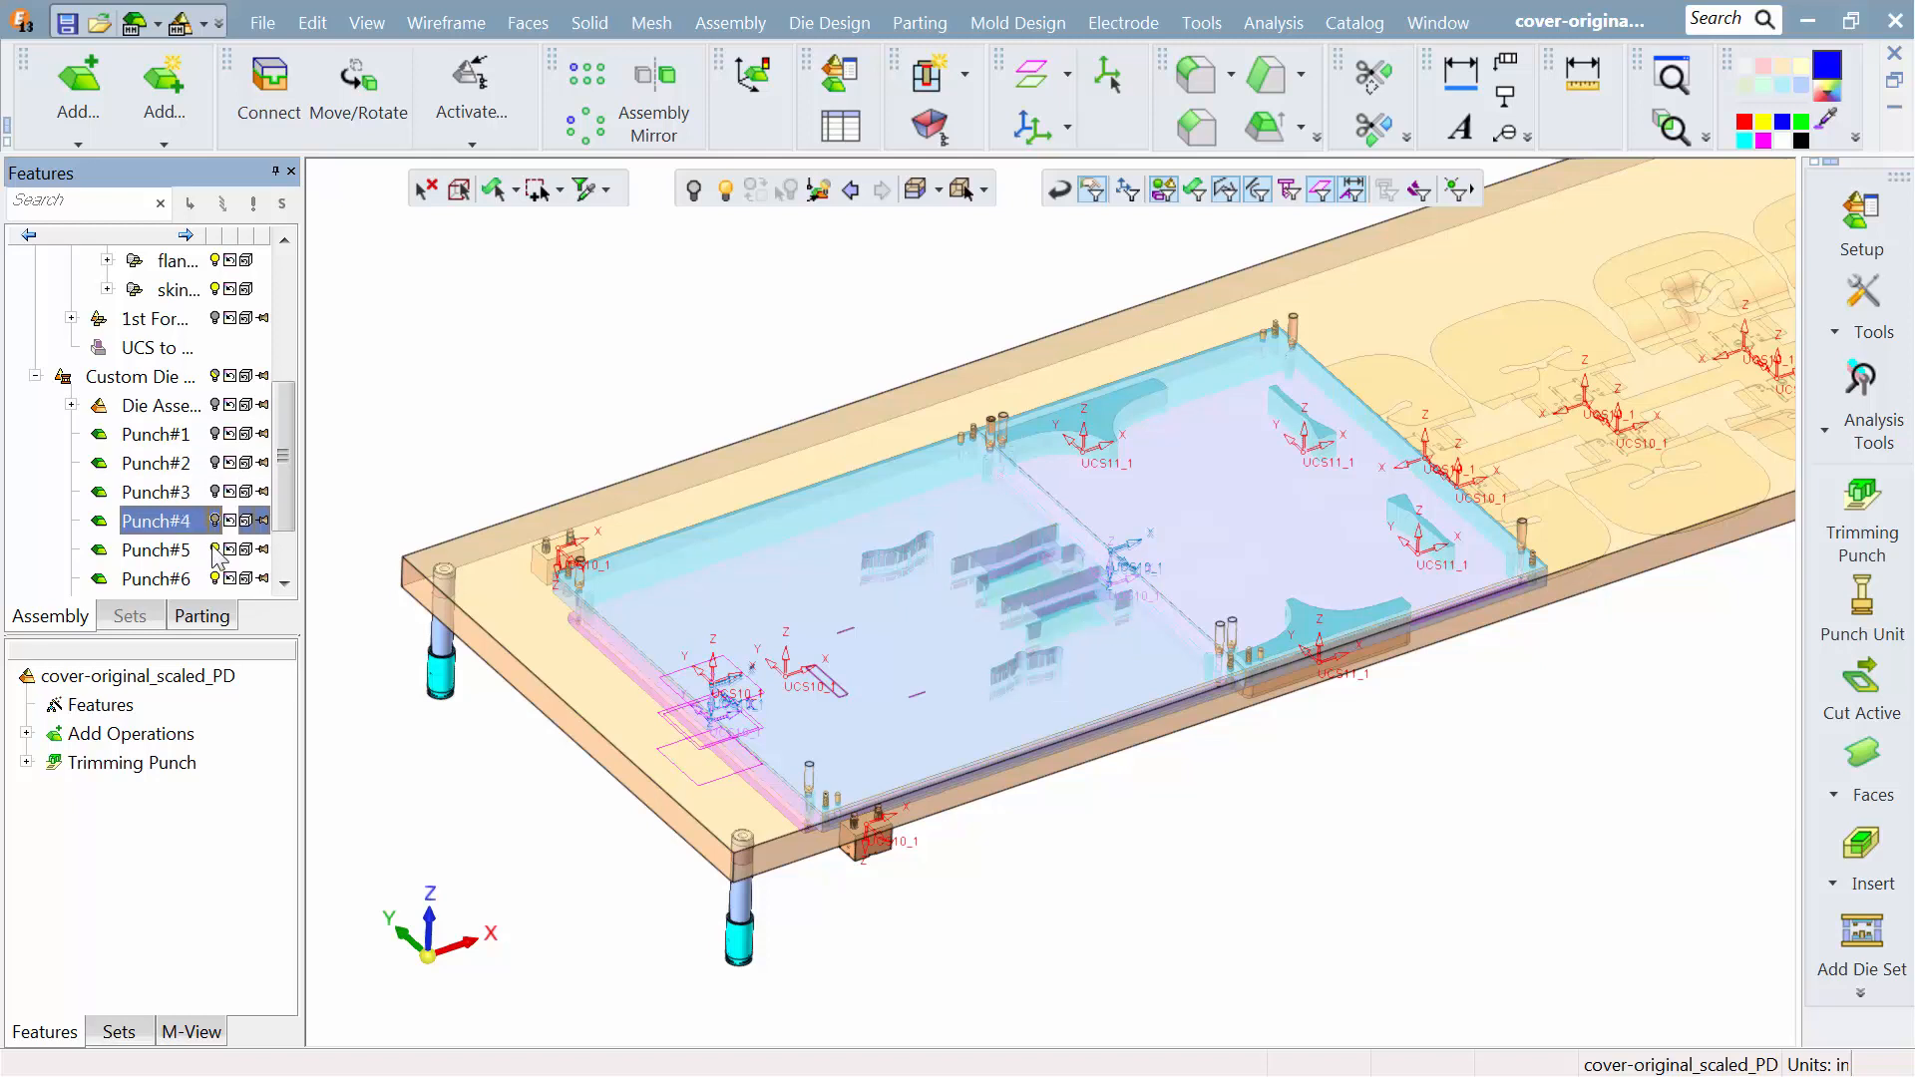
pyautogui.click(214, 550)
pyautogui.click(214, 579)
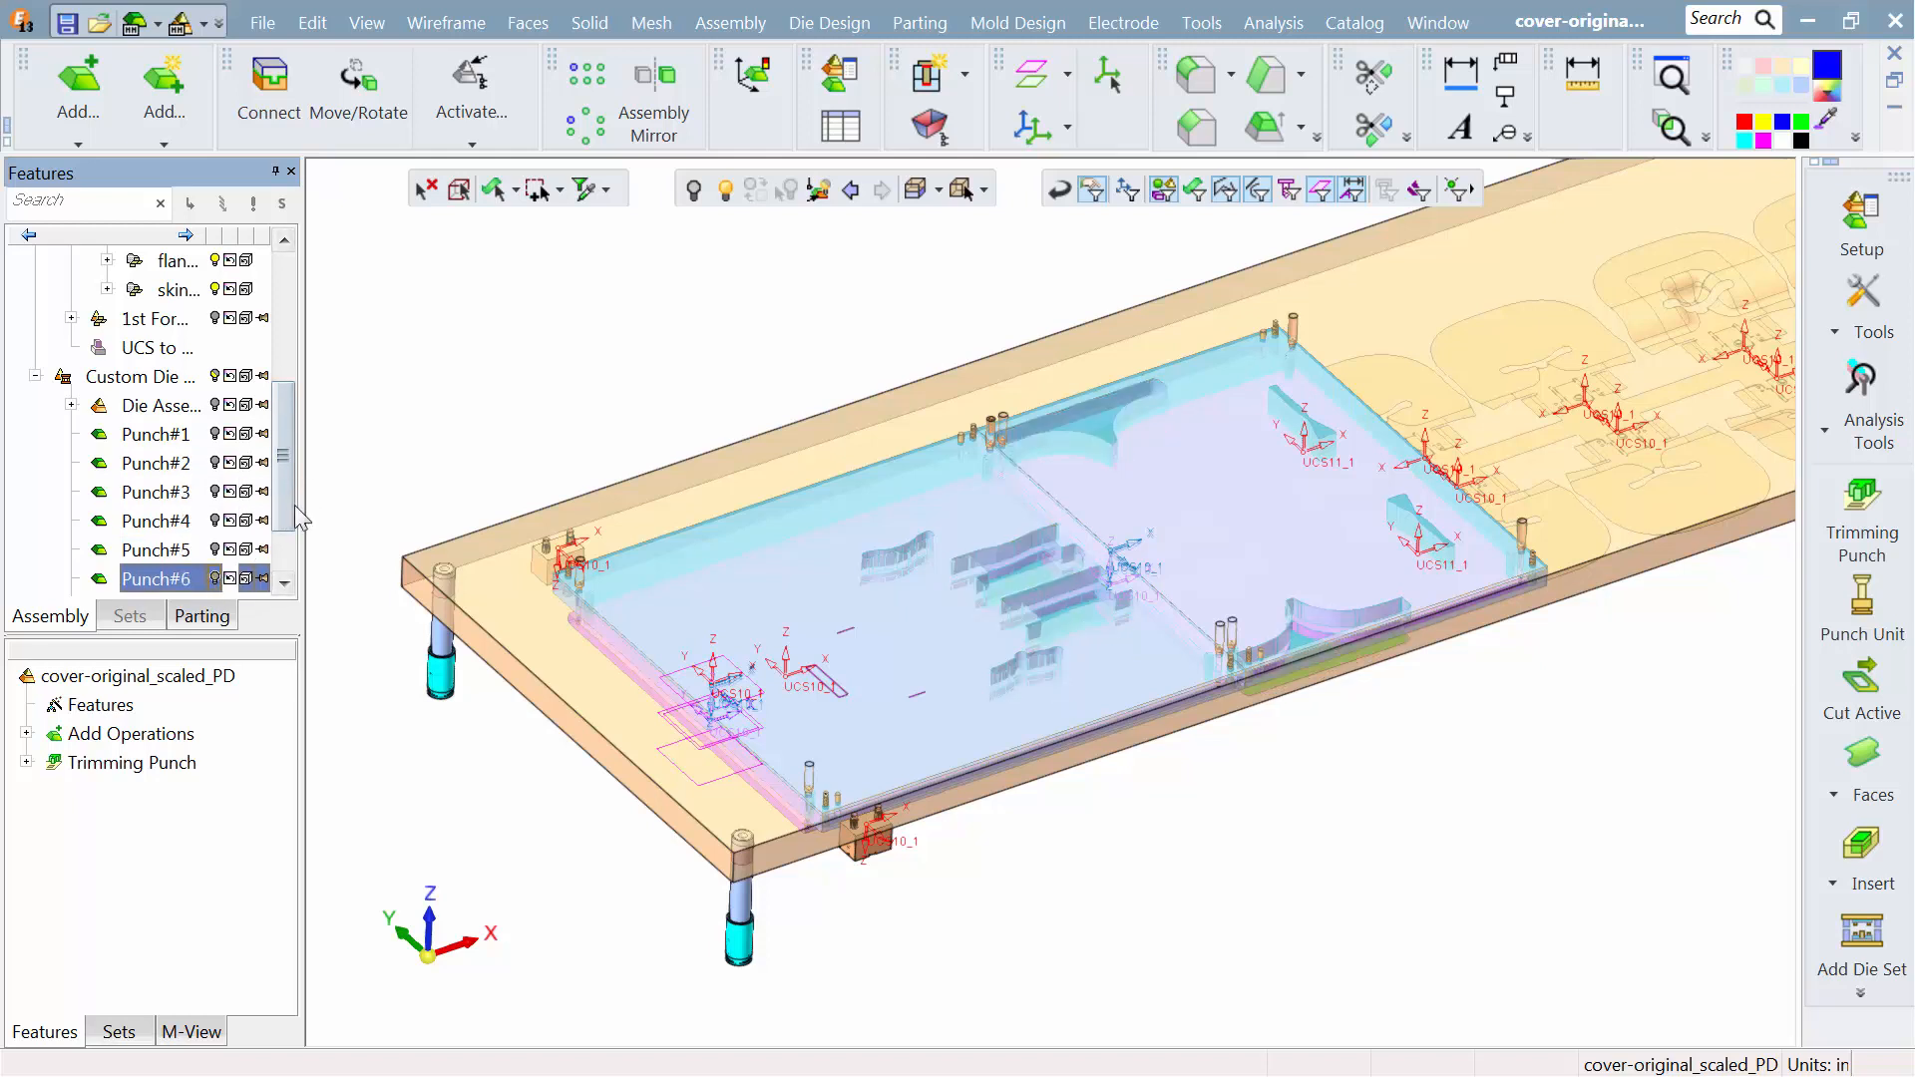
pyautogui.scroll(-3, 299, 519)
pyautogui.click(214, 523)
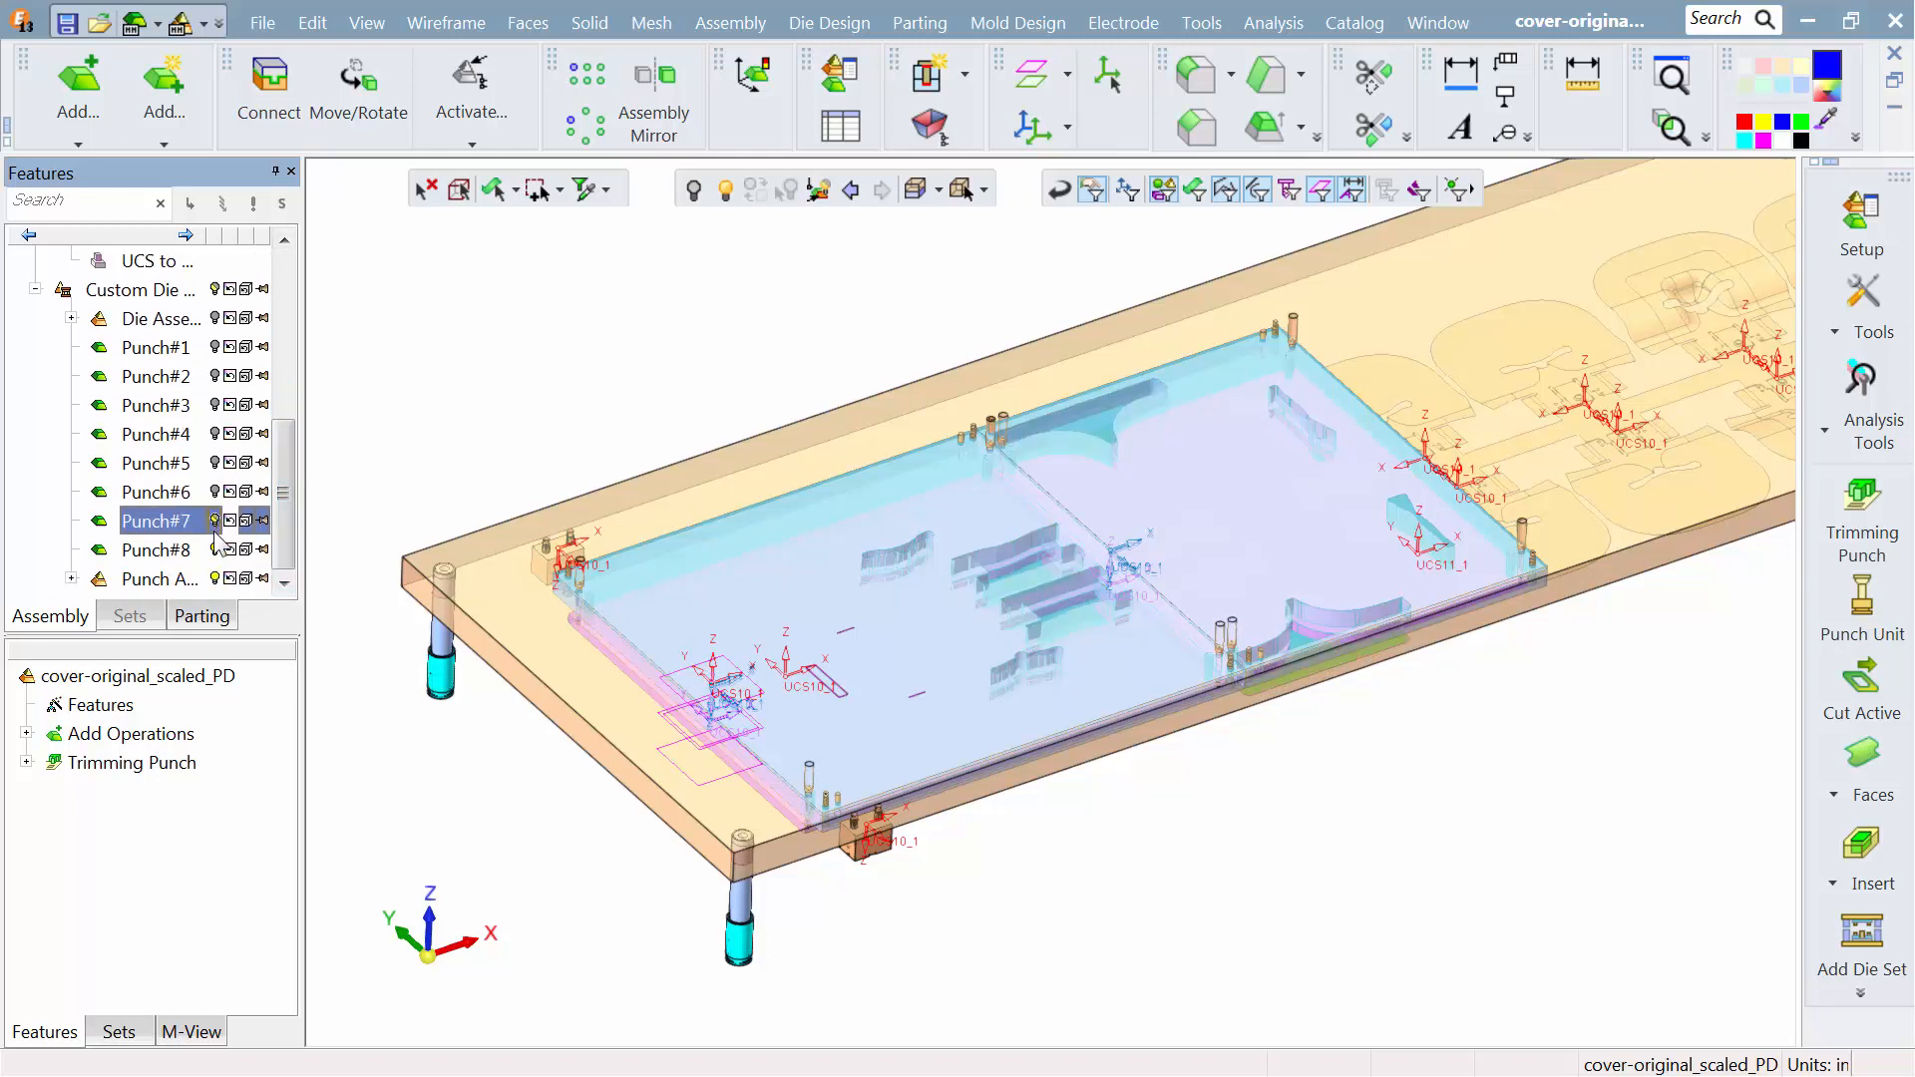
pyautogui.click(214, 550)
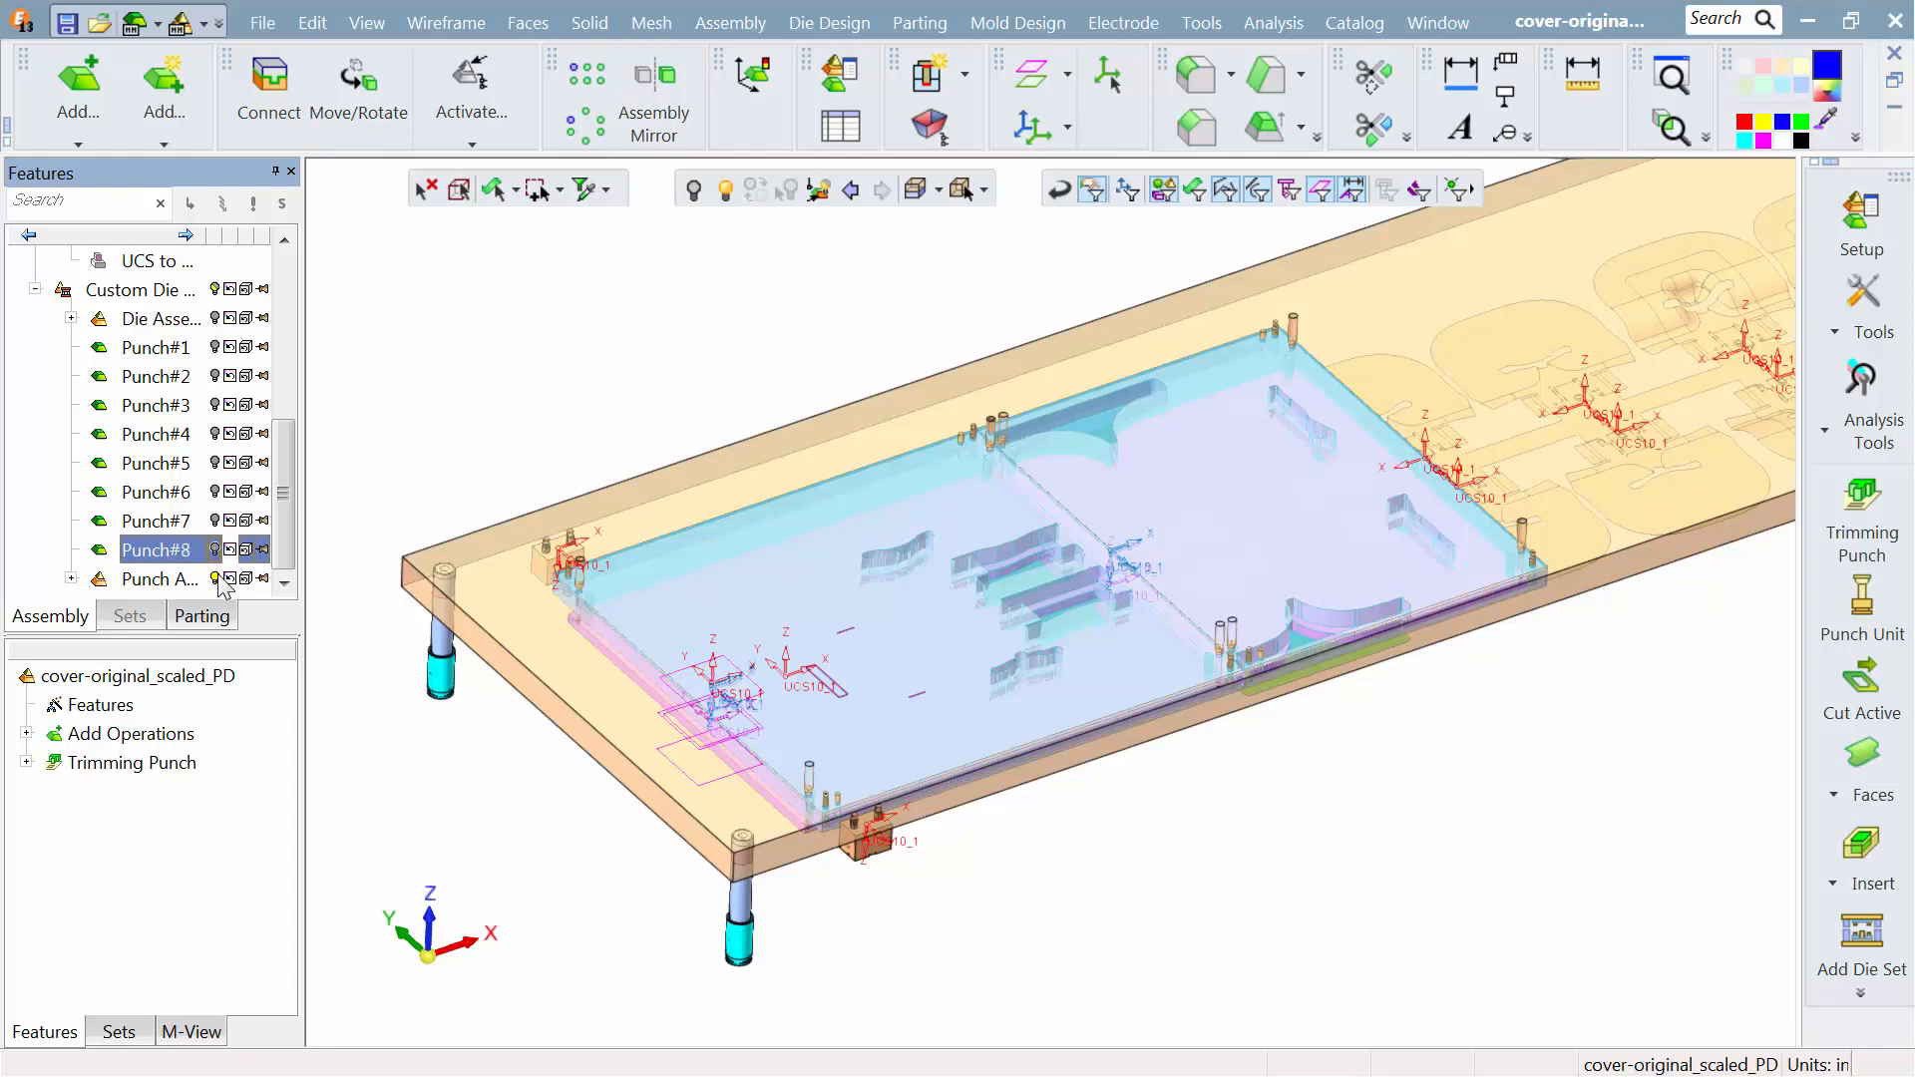
# Step: Hide the punch assembly and show the die assembly again beneath the strip's forming stations
pyautogui.click(214, 578)
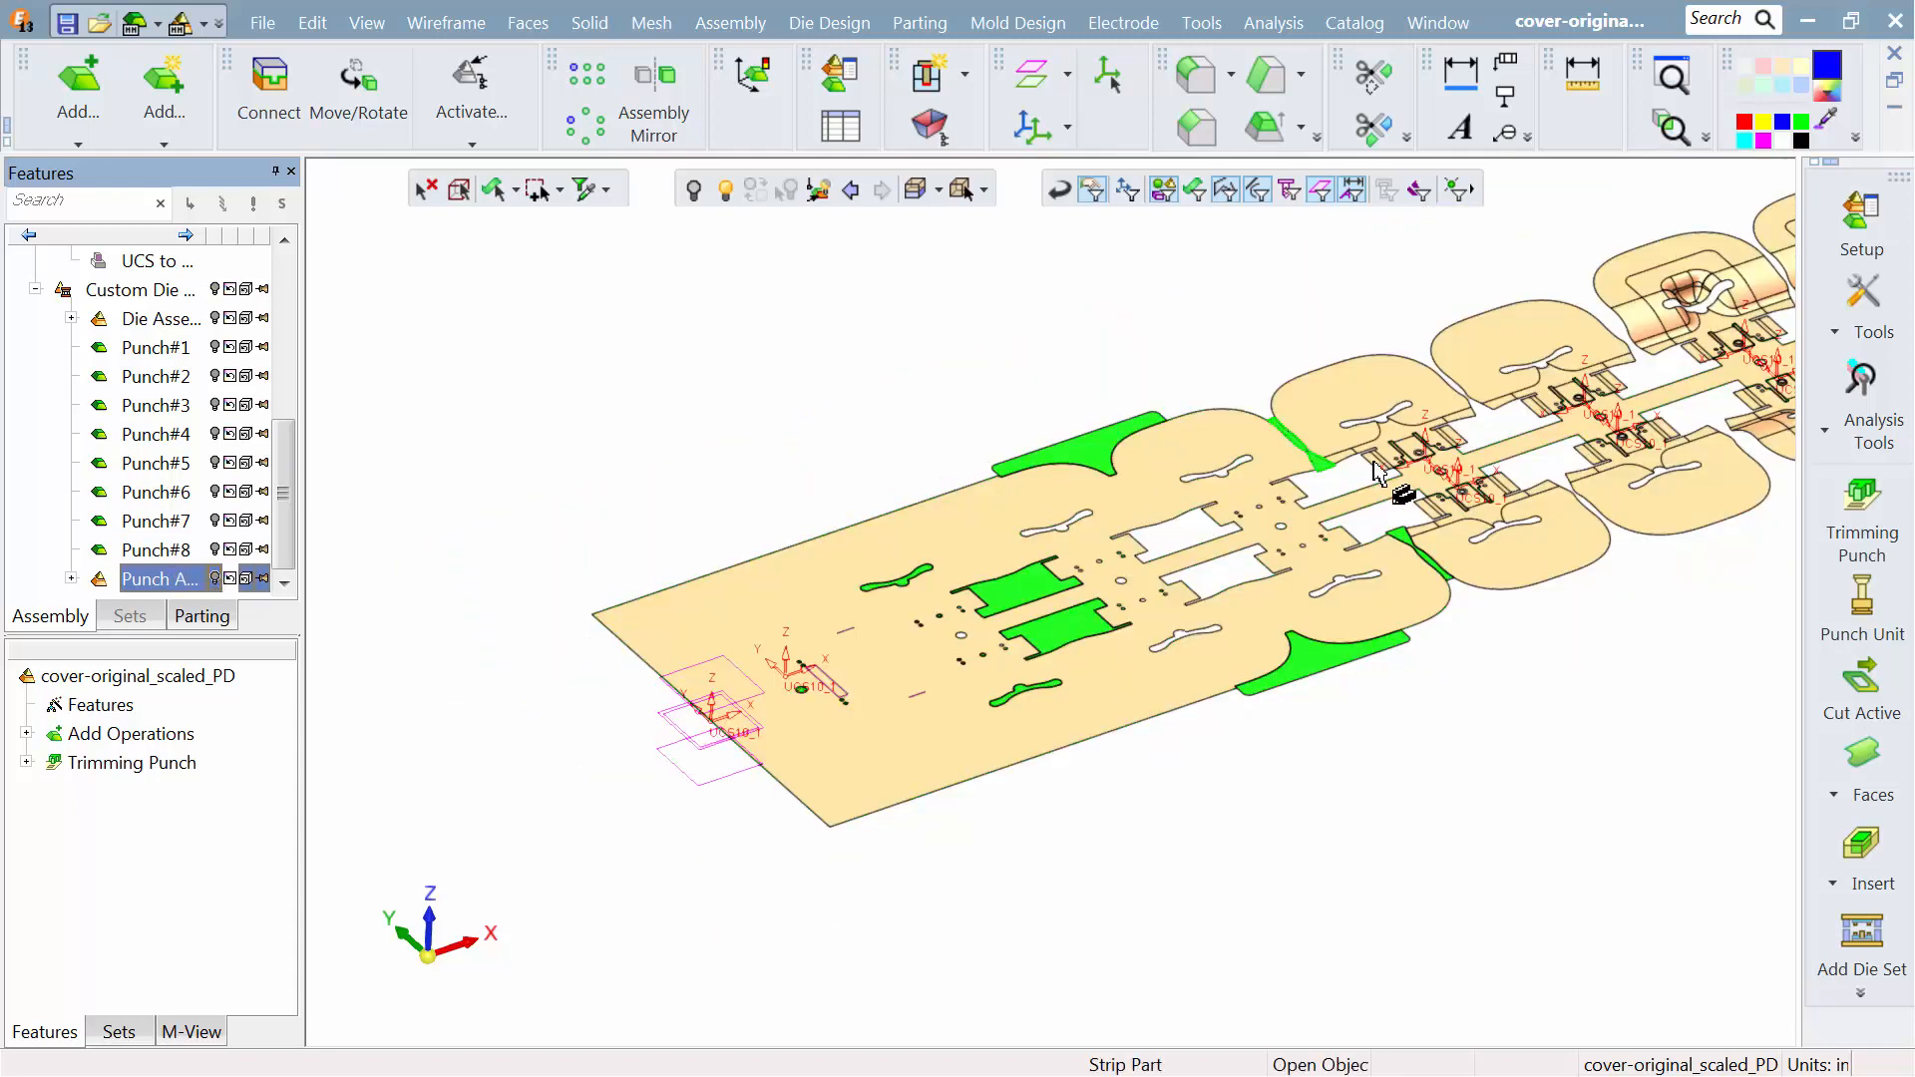
pyautogui.moveTo(1389, 496); pyautogui.dragTo(733, 755, button='middle')
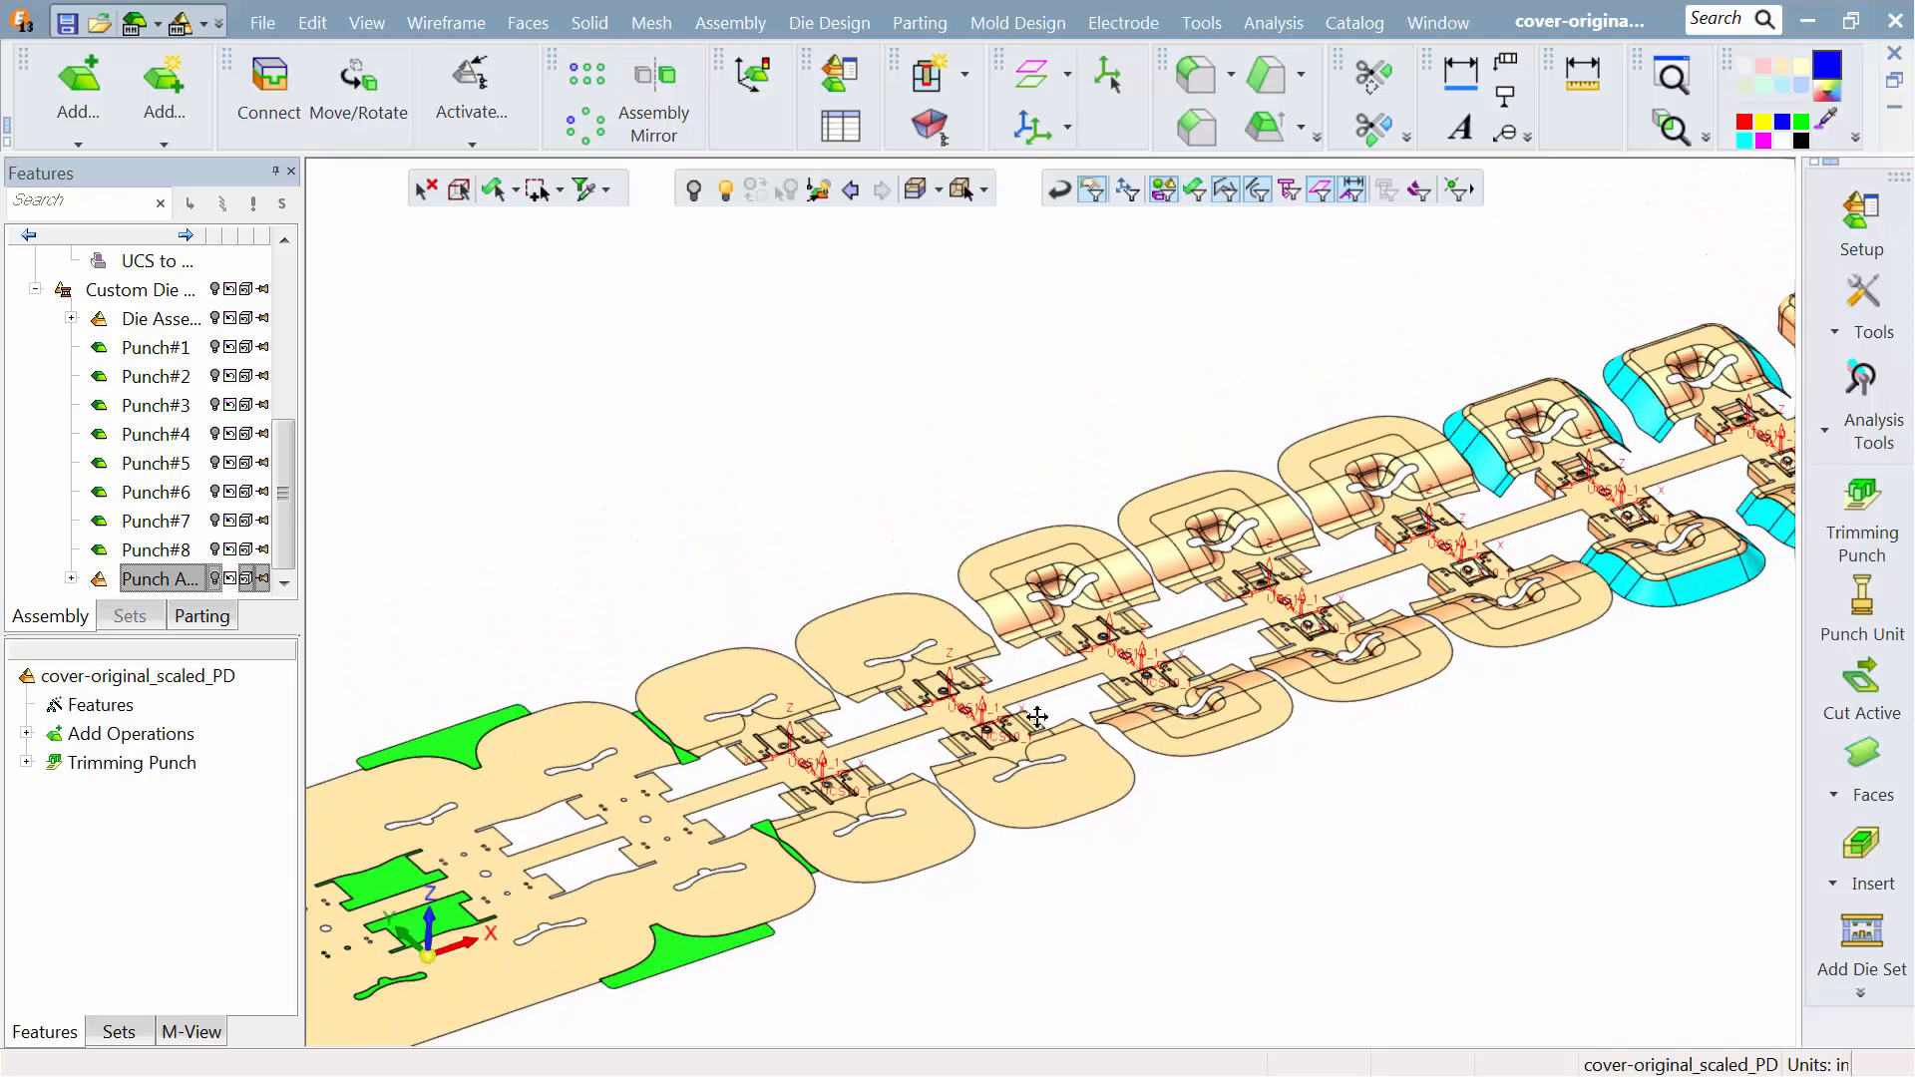
pyautogui.scroll(3, 1033, 718)
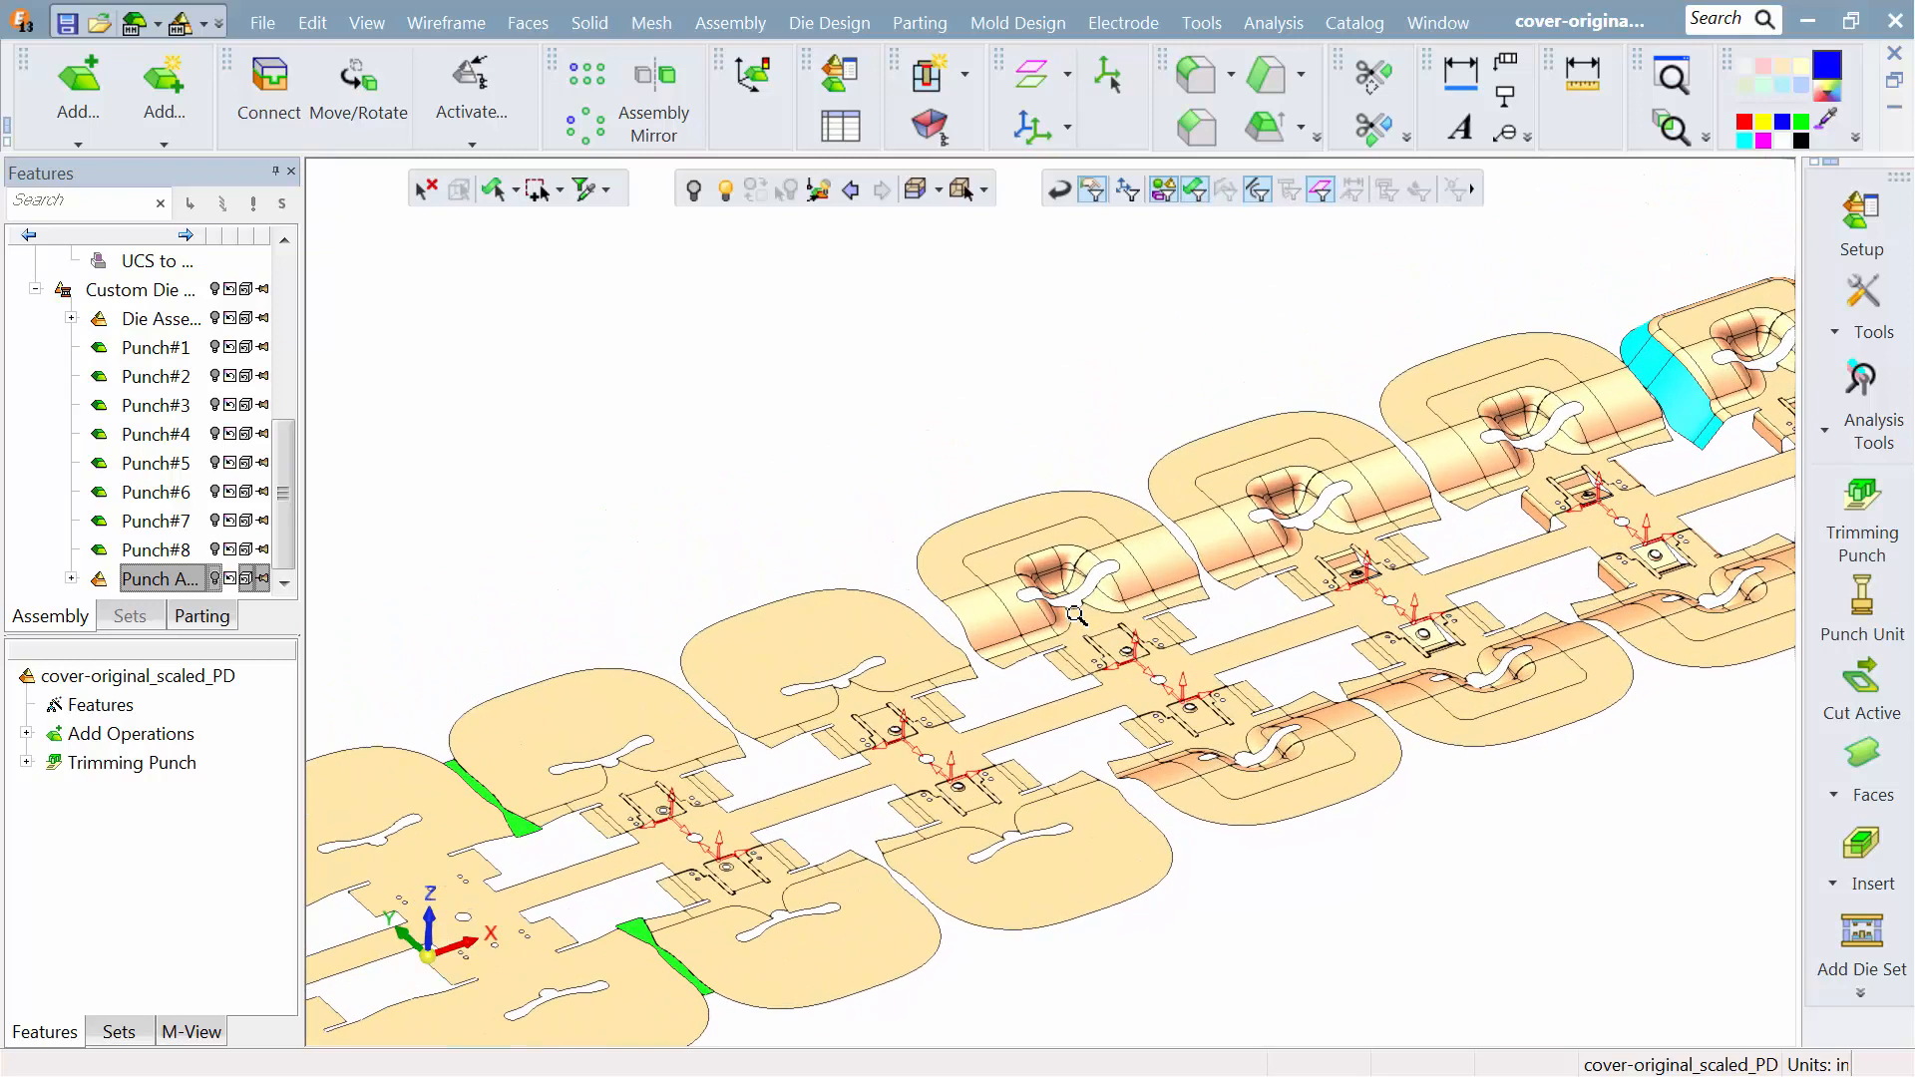
pyautogui.click(214, 319)
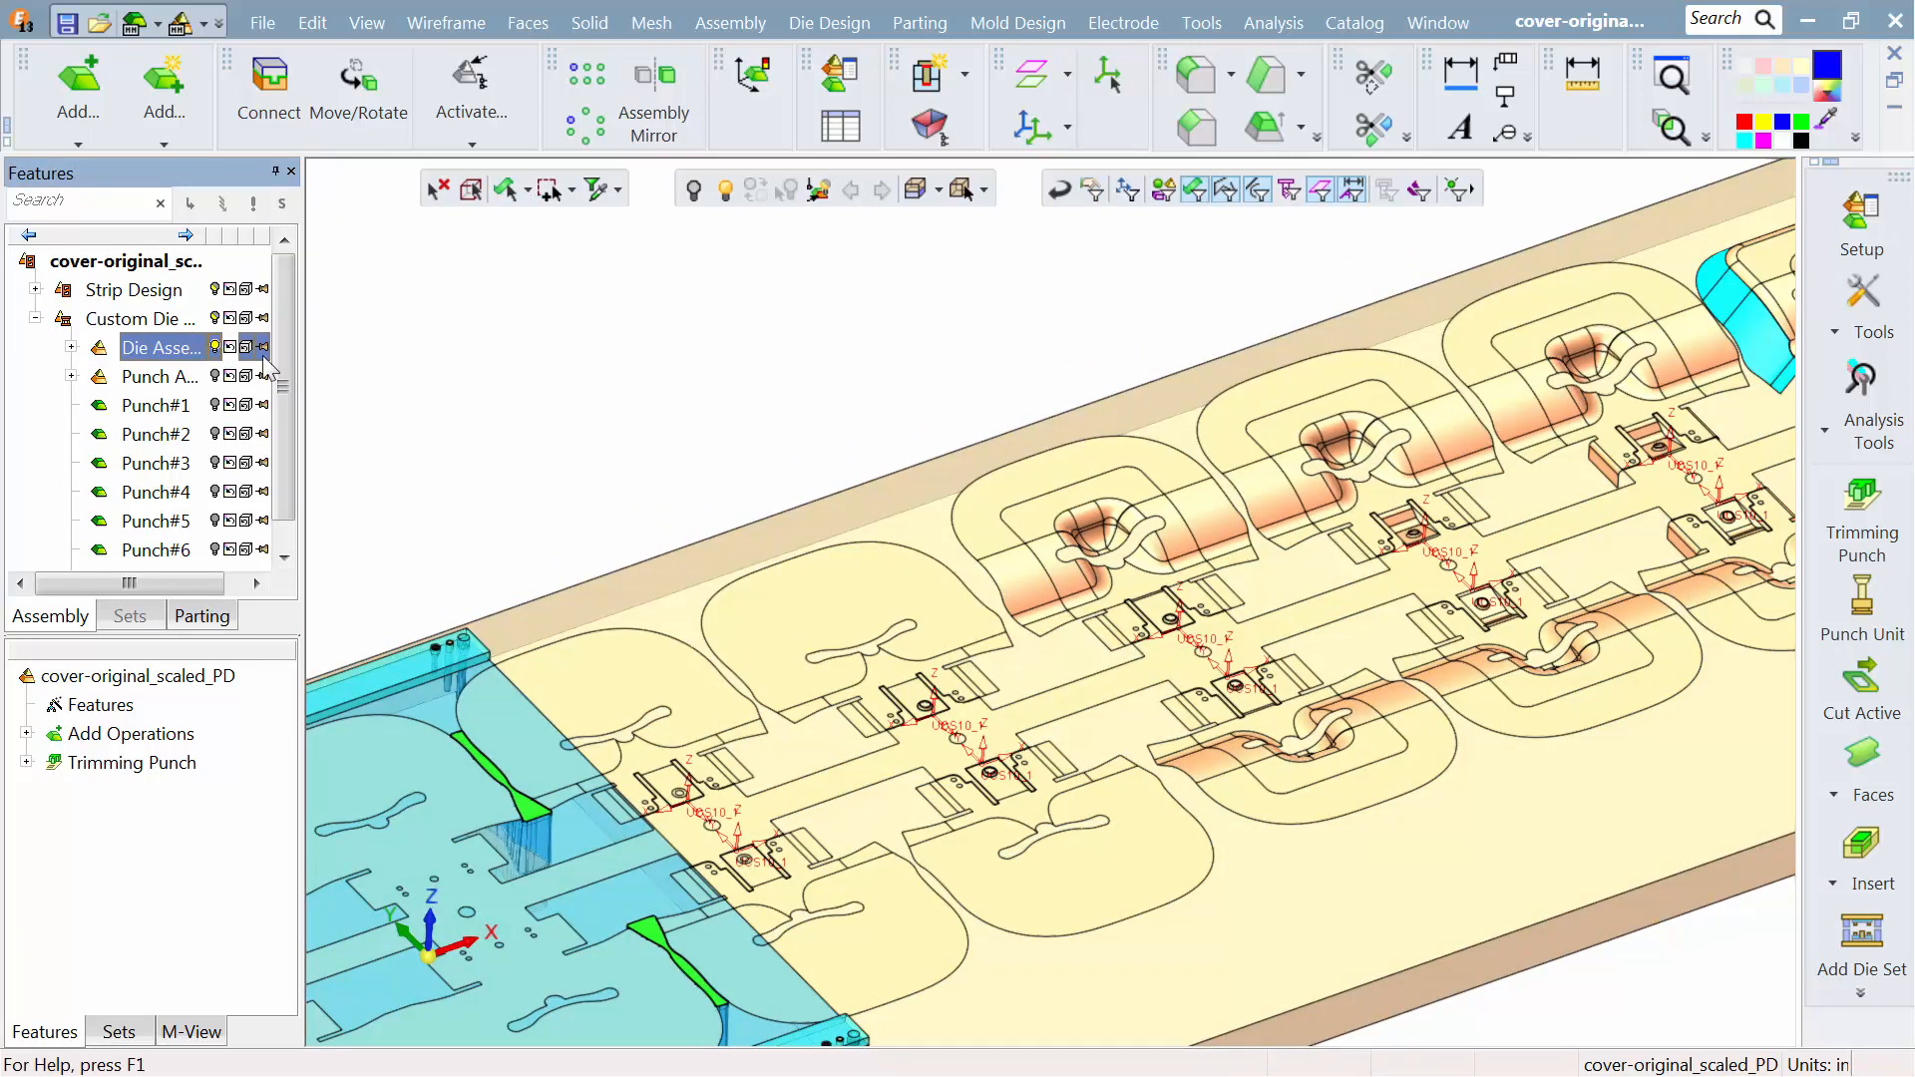
# Step: Insert the Die Steel item from the Die Steels catalog and set its placement method to Place on Face
pyautogui.click(1830, 943)
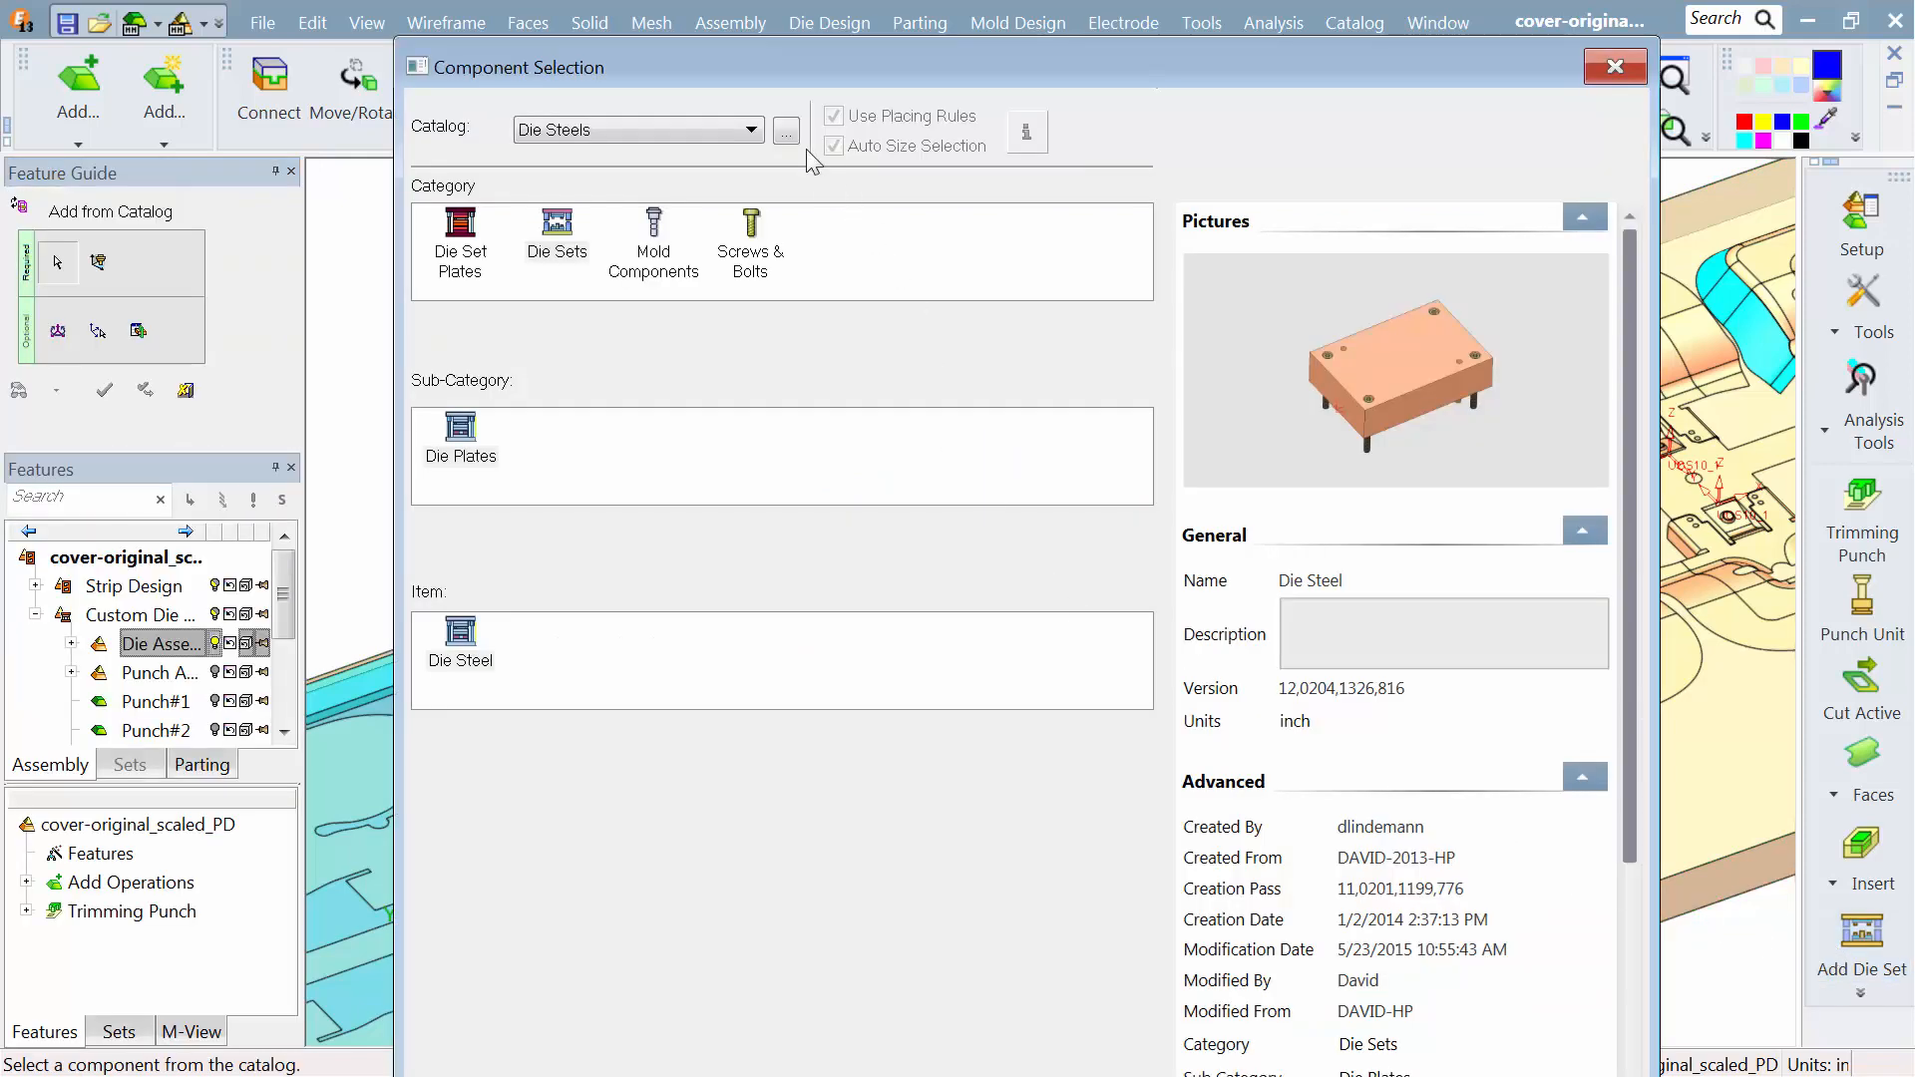
pyautogui.click(786, 131)
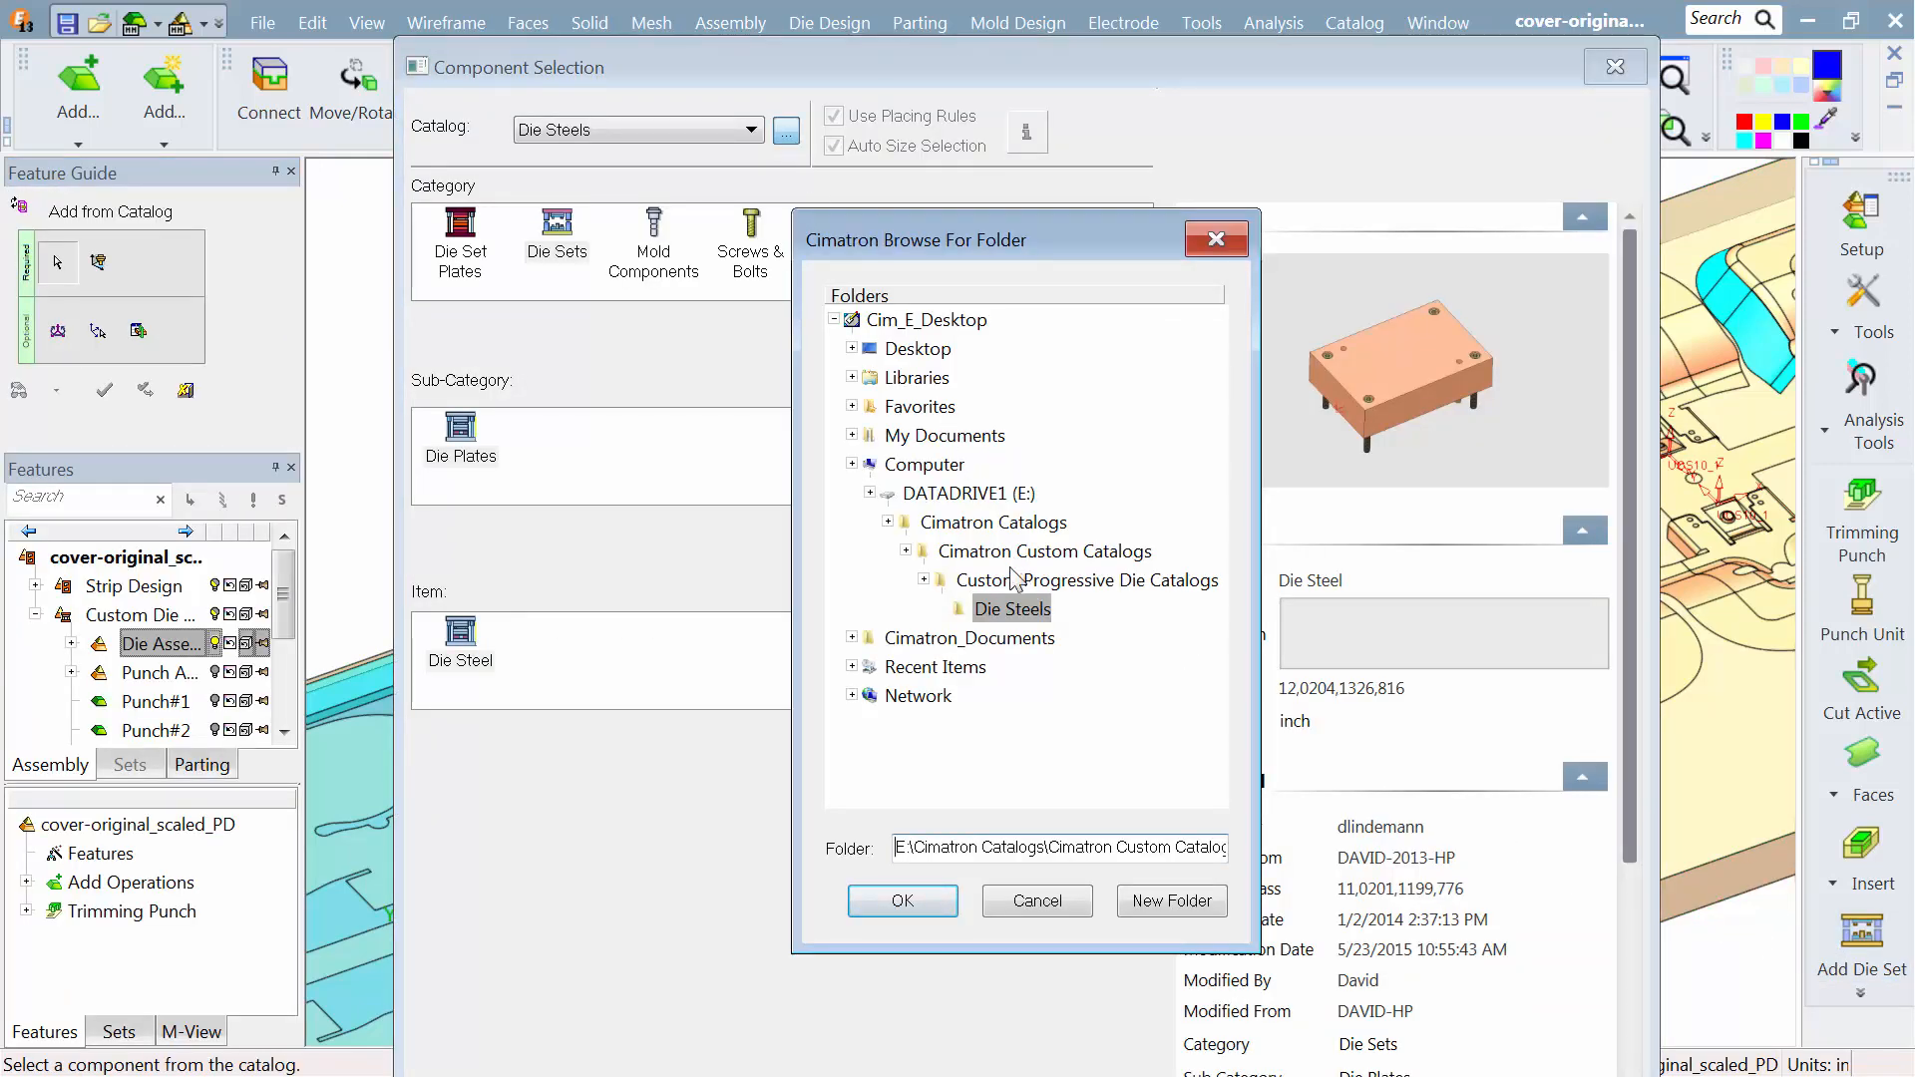
pyautogui.click(902, 901)
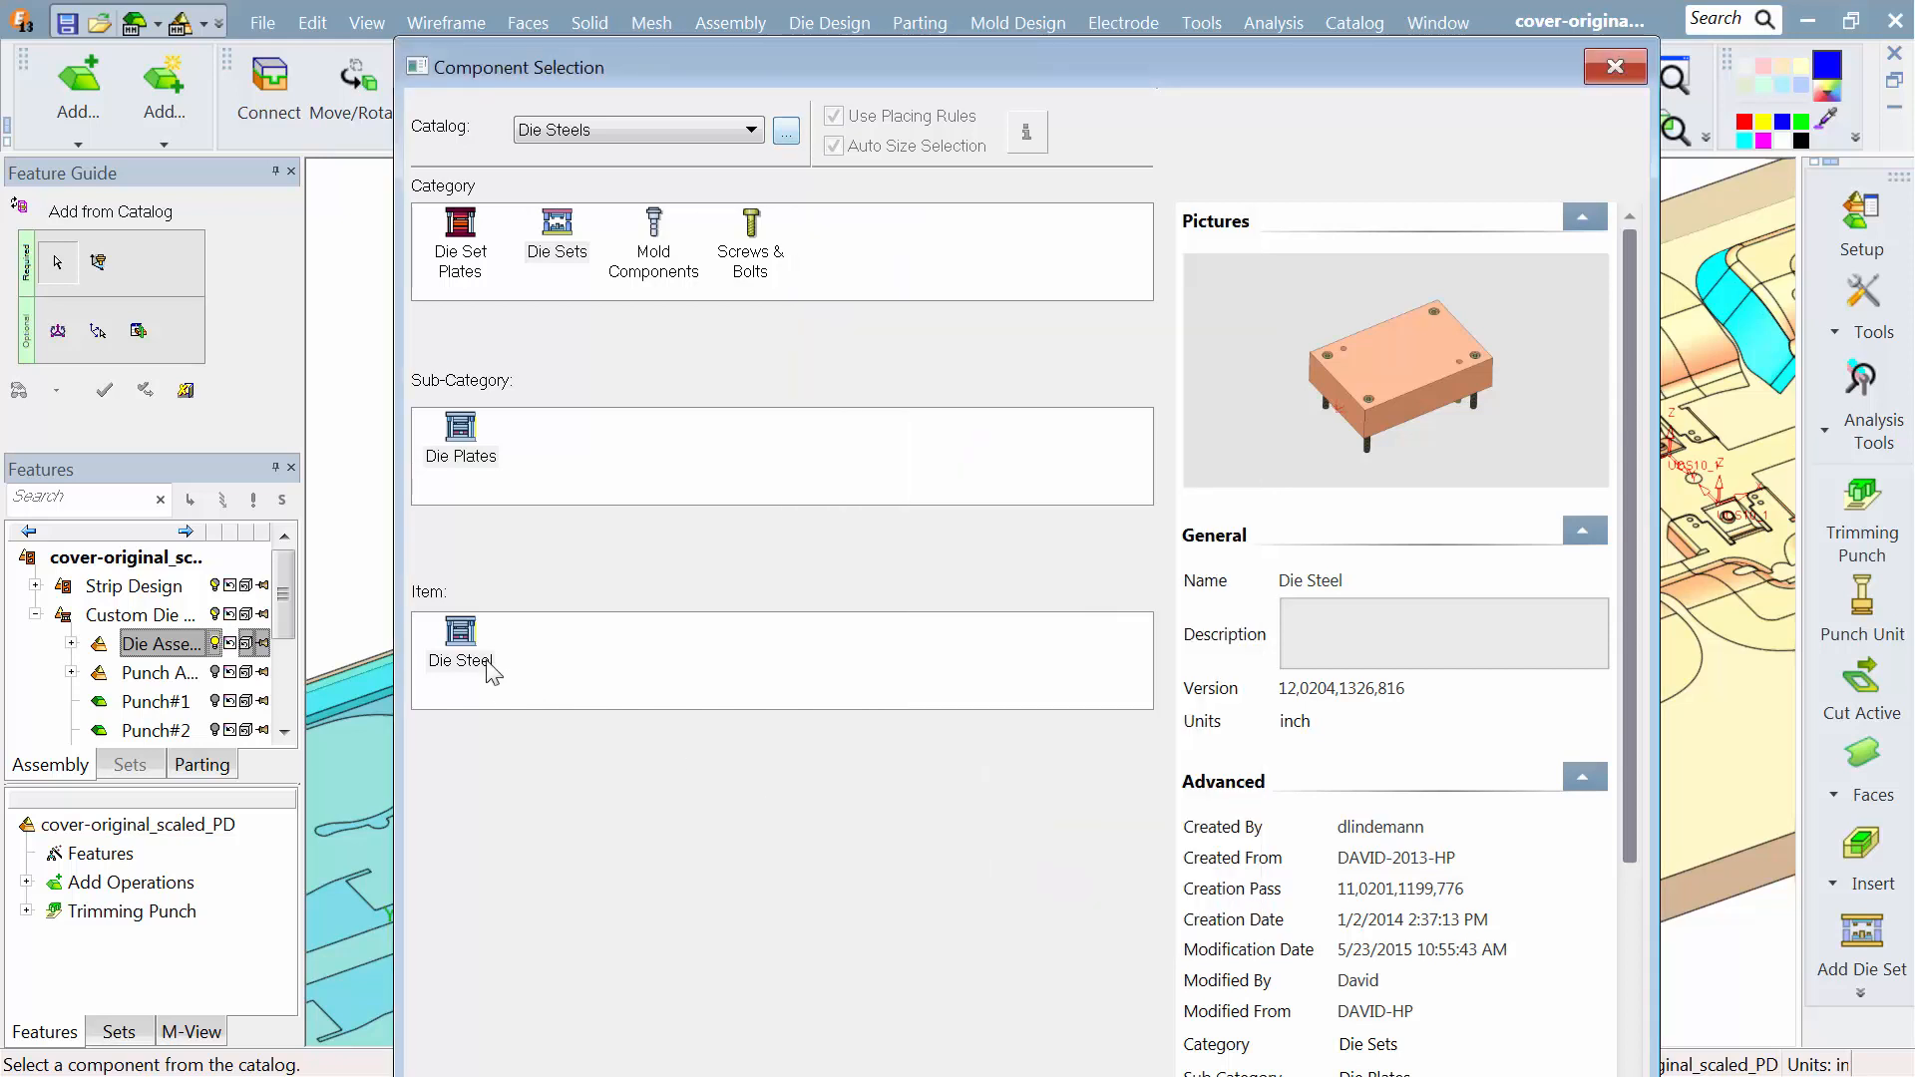
pyautogui.click(461, 658)
pyautogui.doubleClick(462, 647)
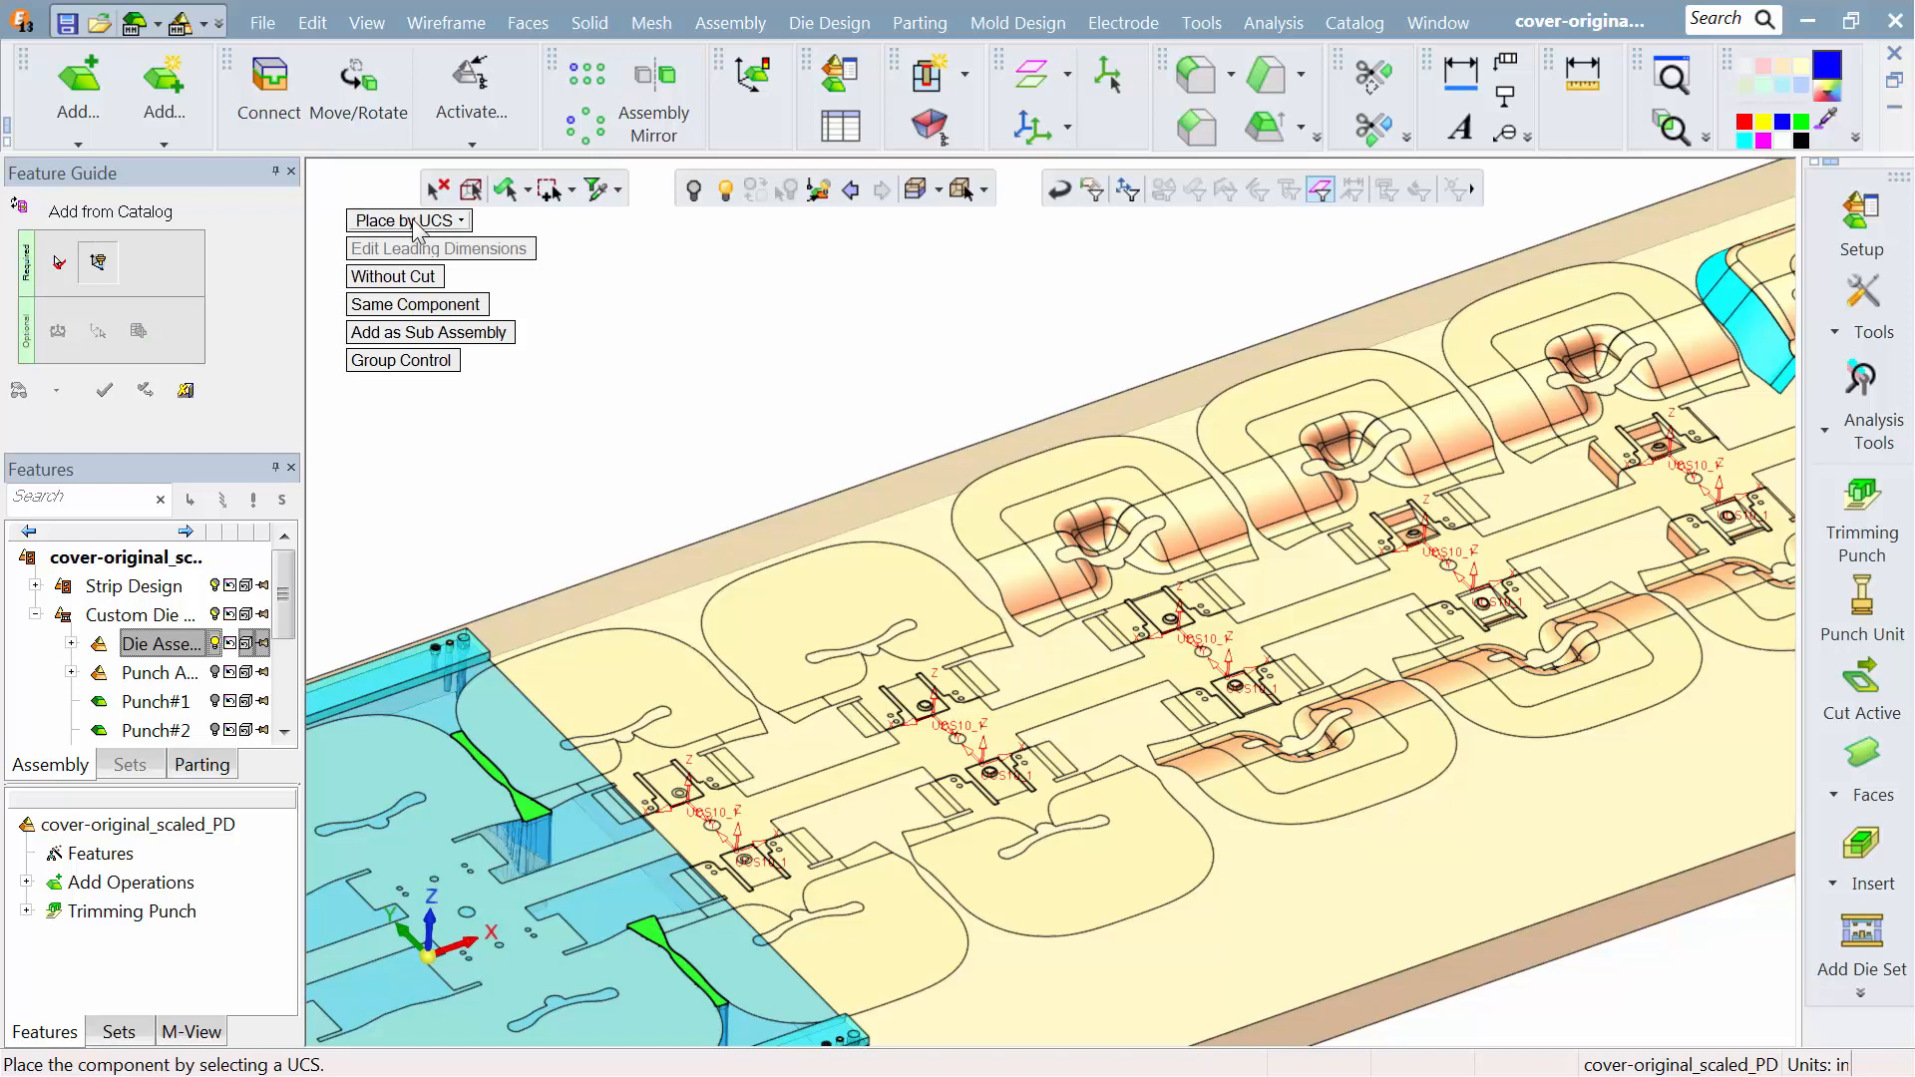
pyautogui.click(416, 223)
pyautogui.click(418, 331)
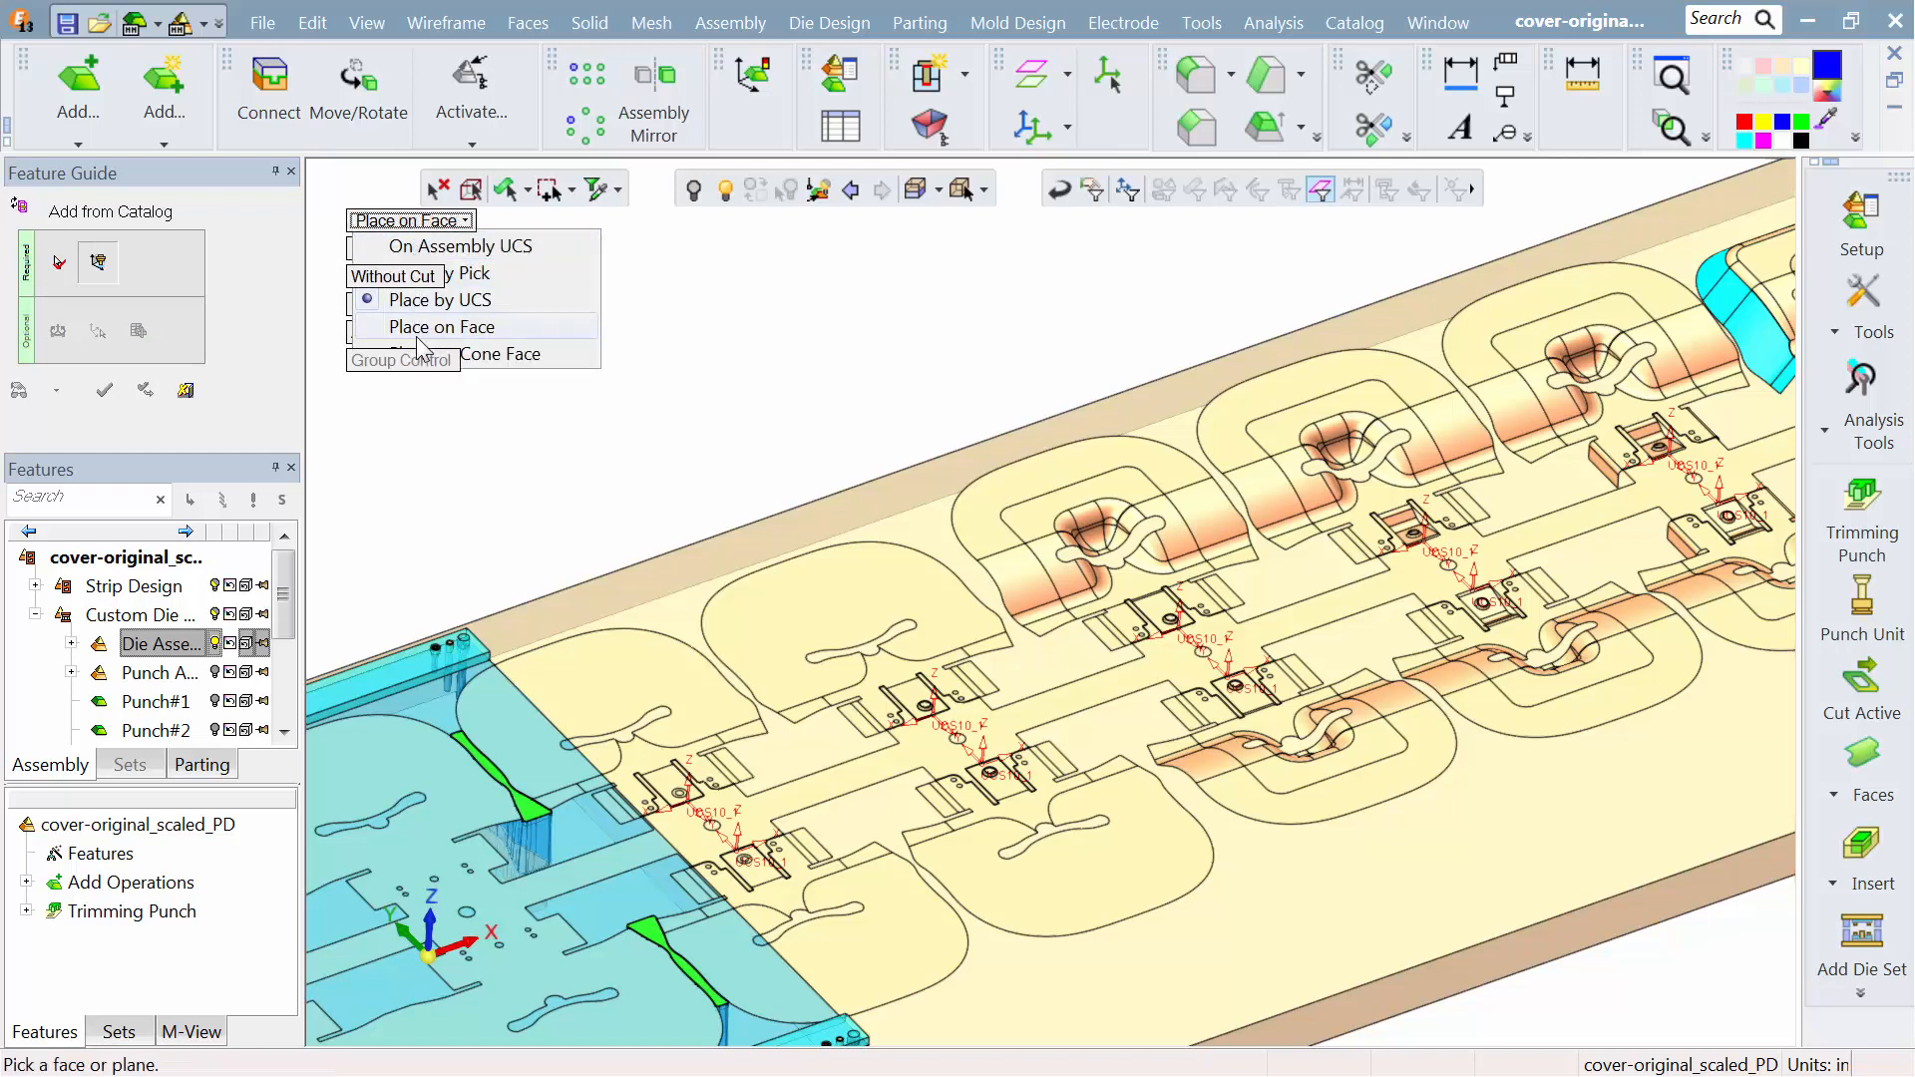
# Step: Place the die steel on the flat face by the third upper station's near edge, with a Delta X offset of -2
pyautogui.click(1274, 898)
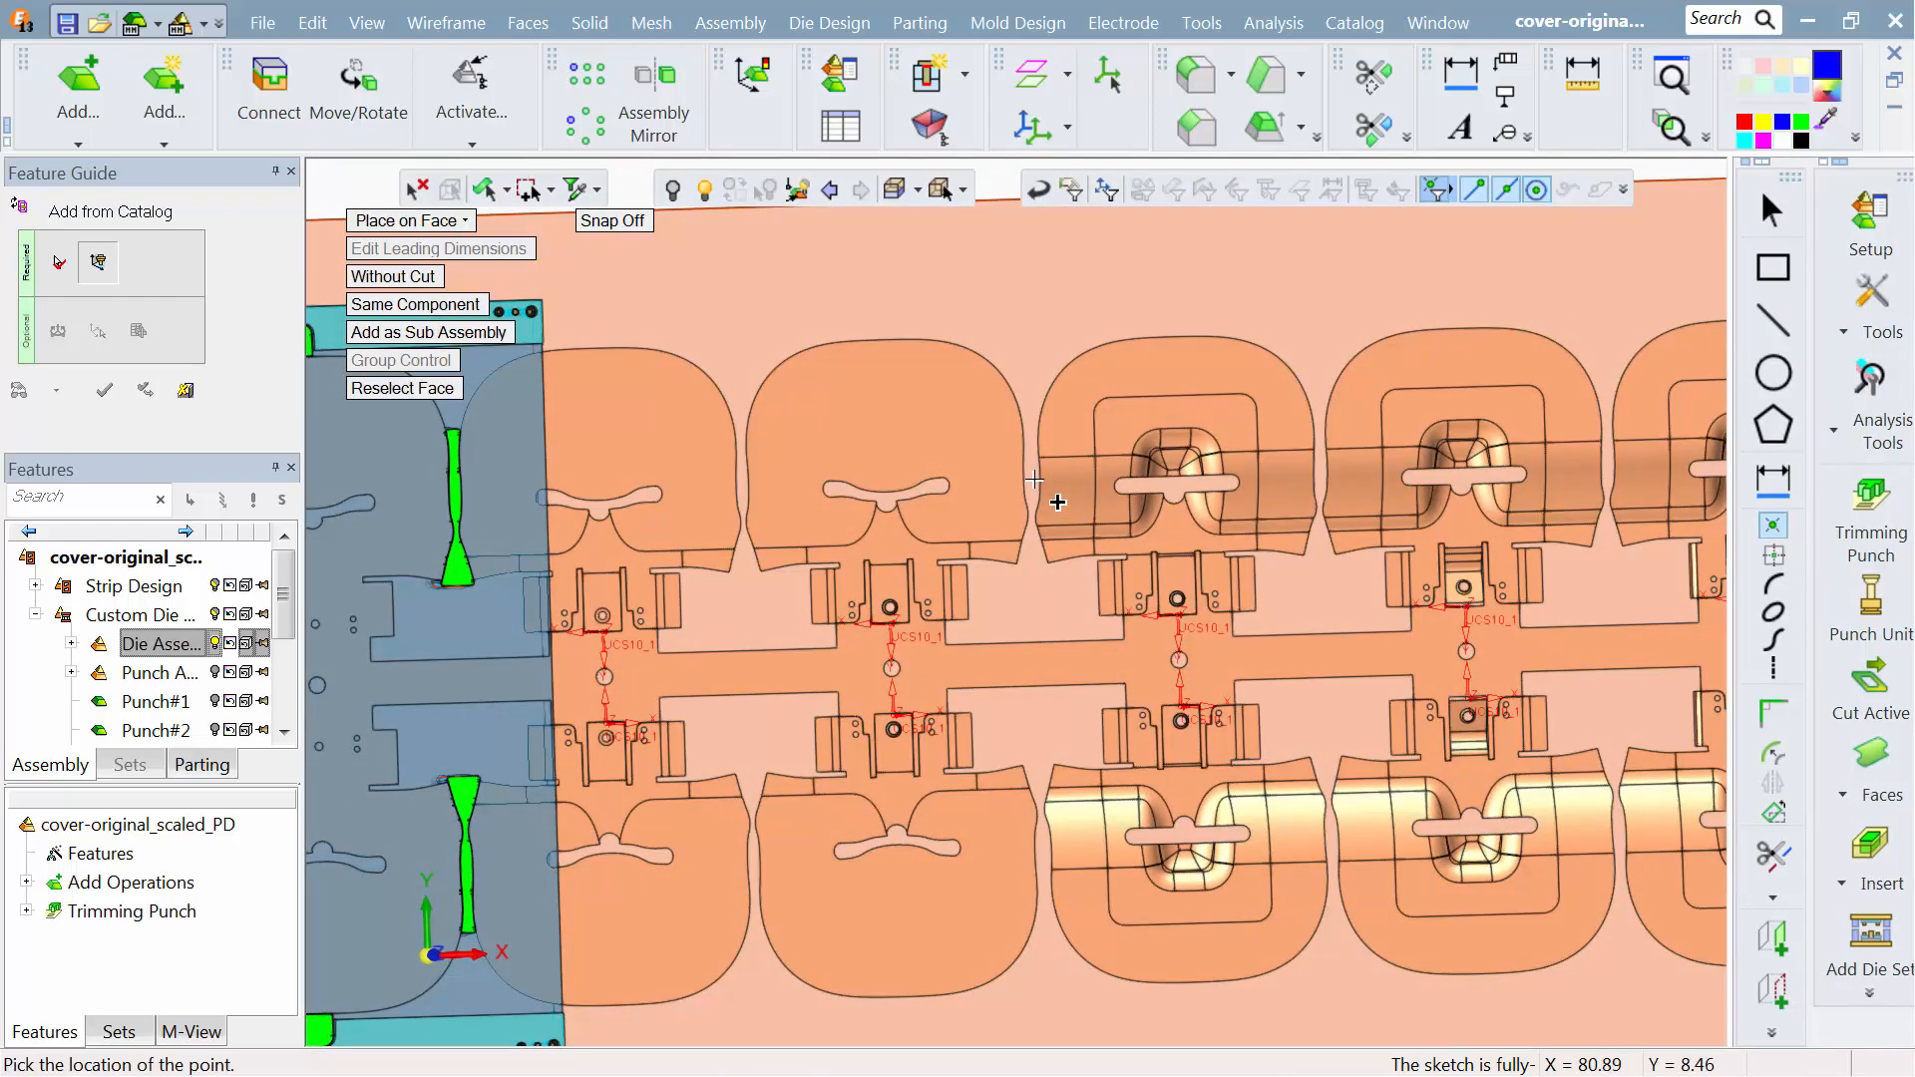
pyautogui.click(1034, 480)
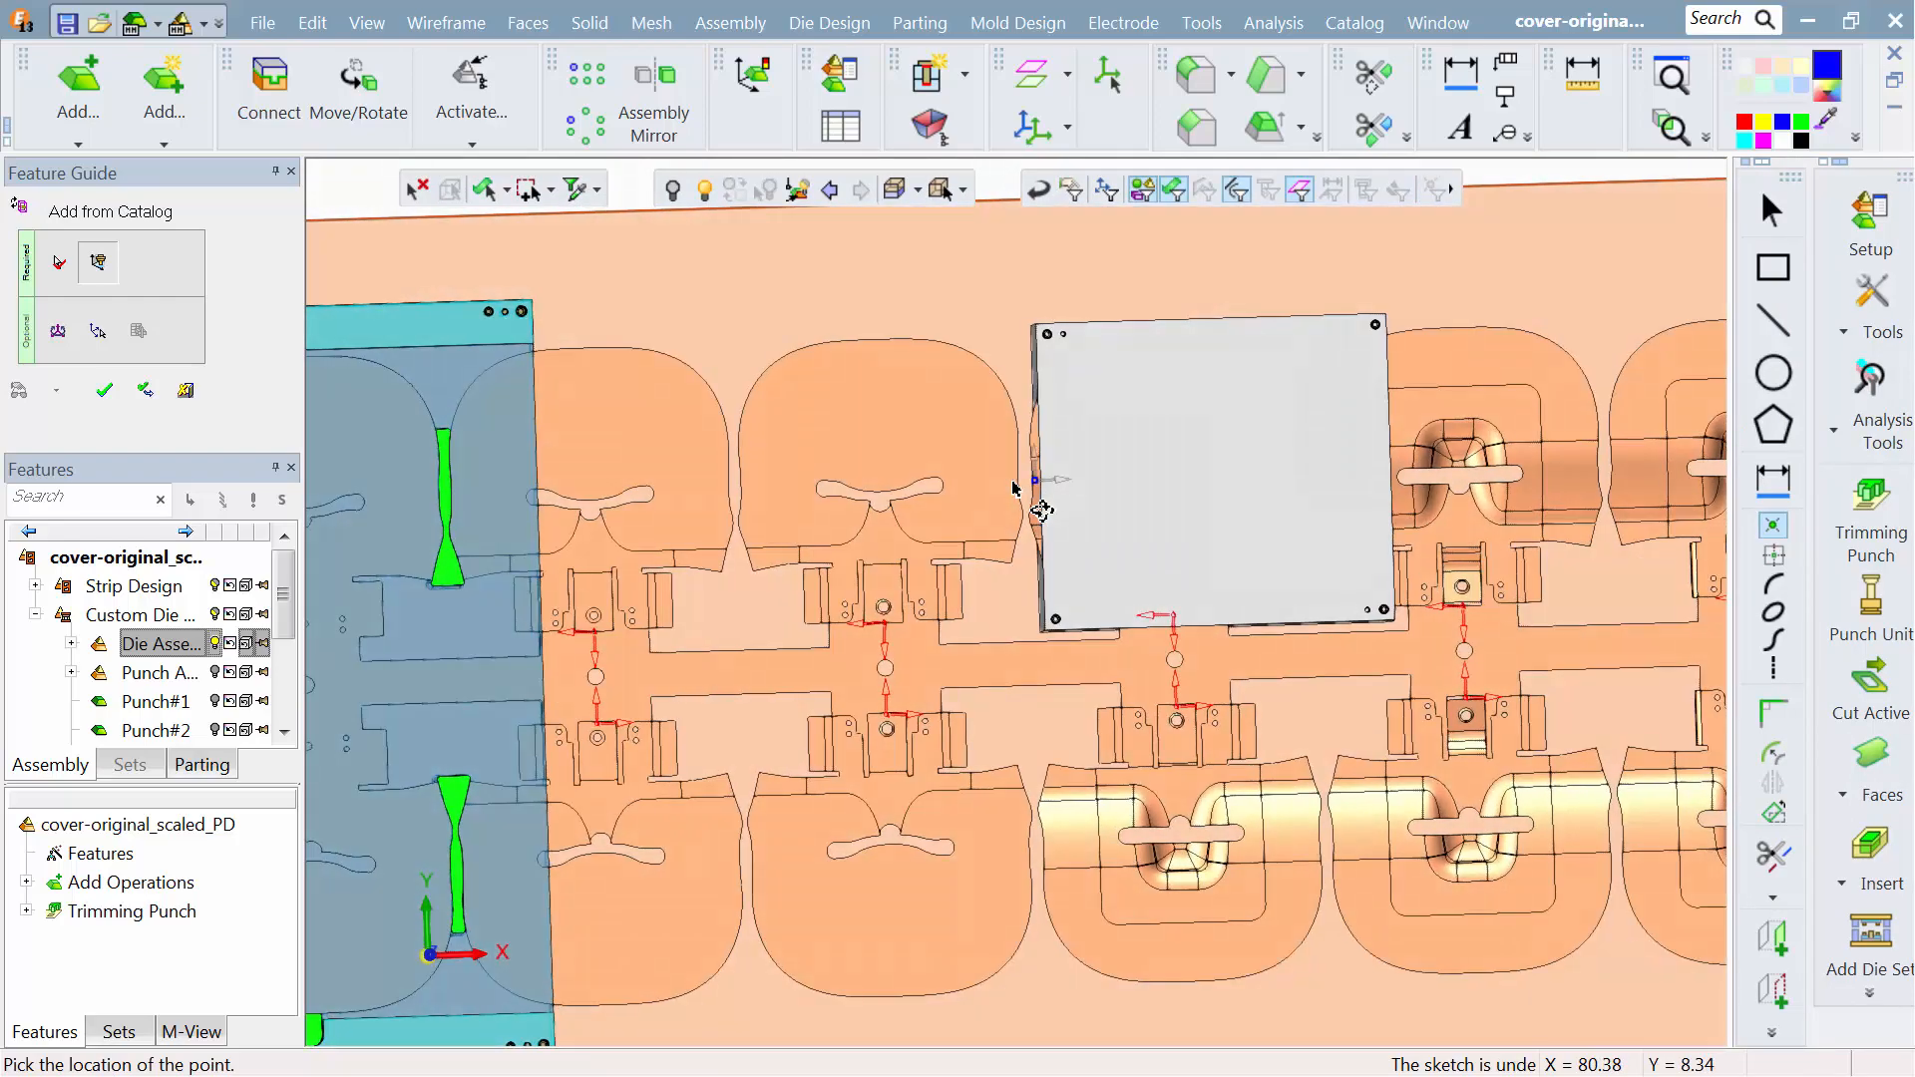
pyautogui.click(55, 333)
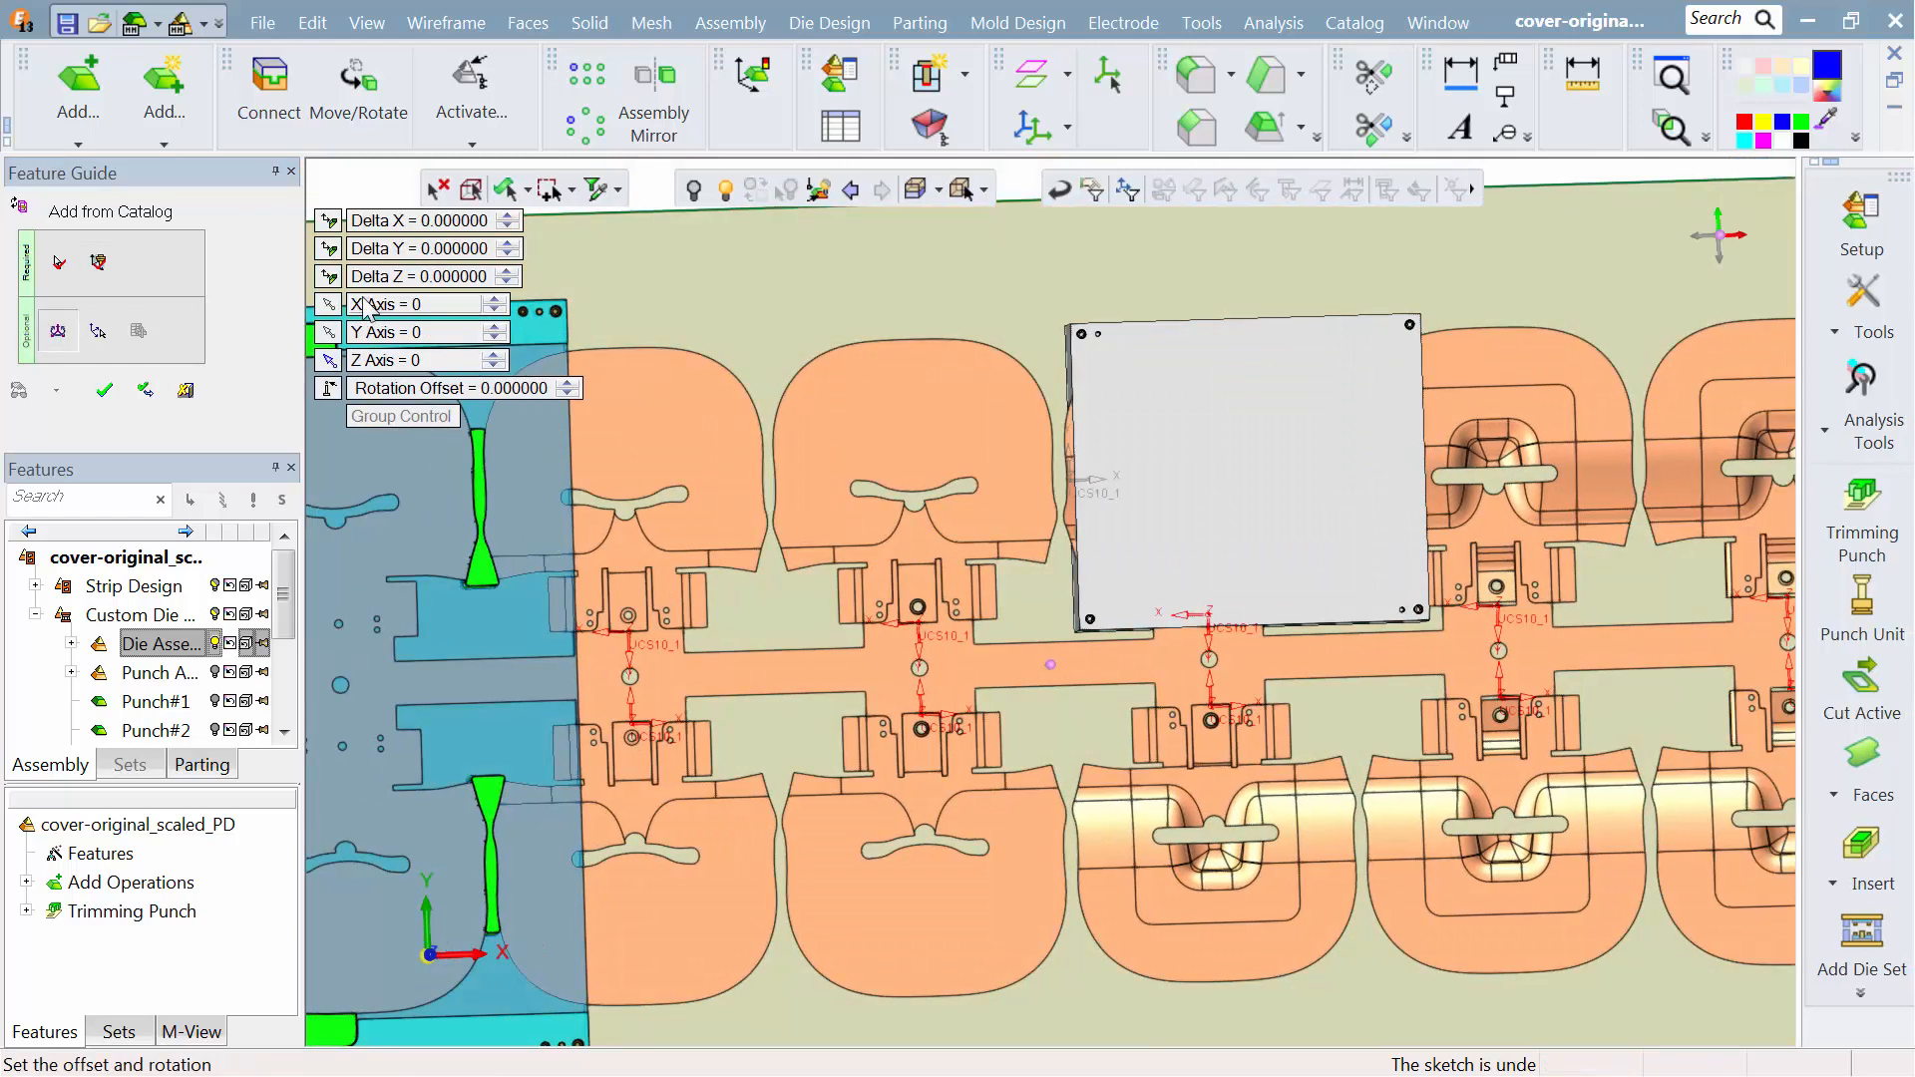
pyautogui.click(376, 225)
pyautogui.write('-2')
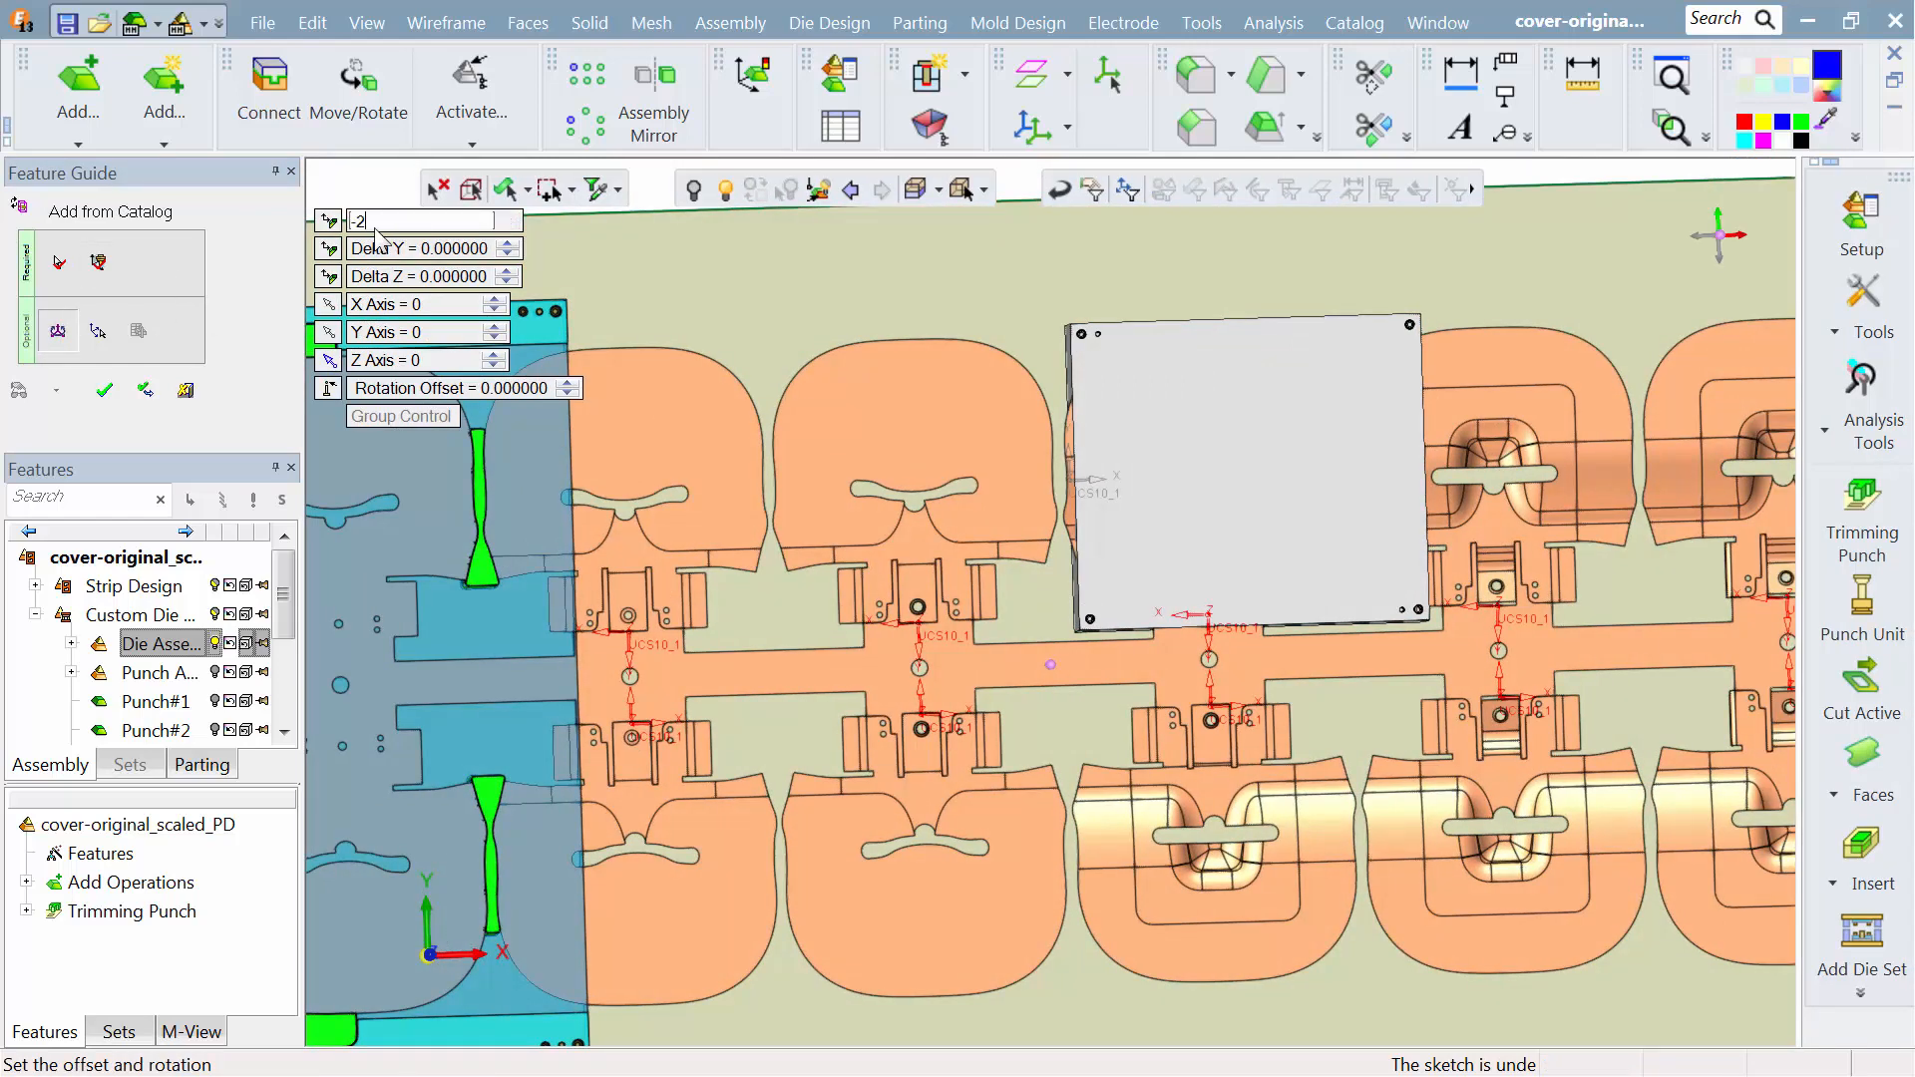
pyautogui.press('Return')
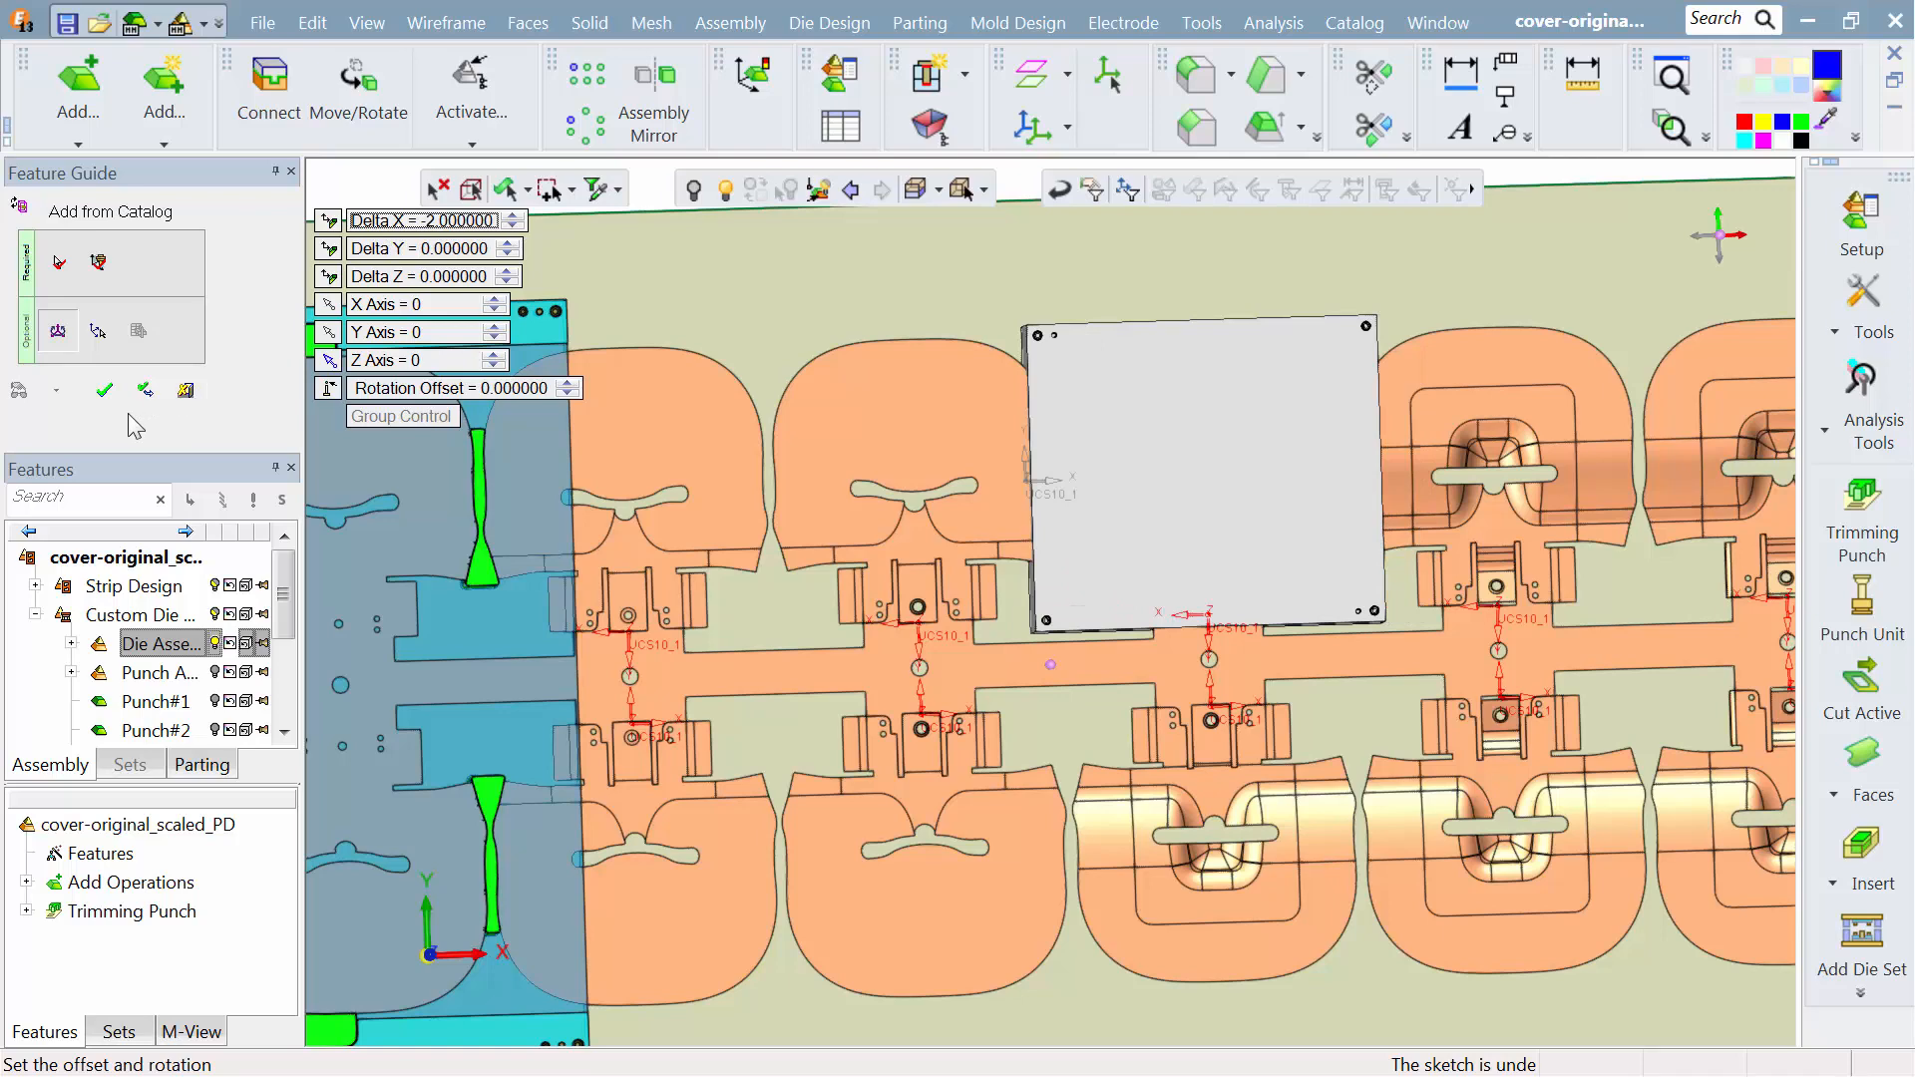
pyautogui.click(106, 393)
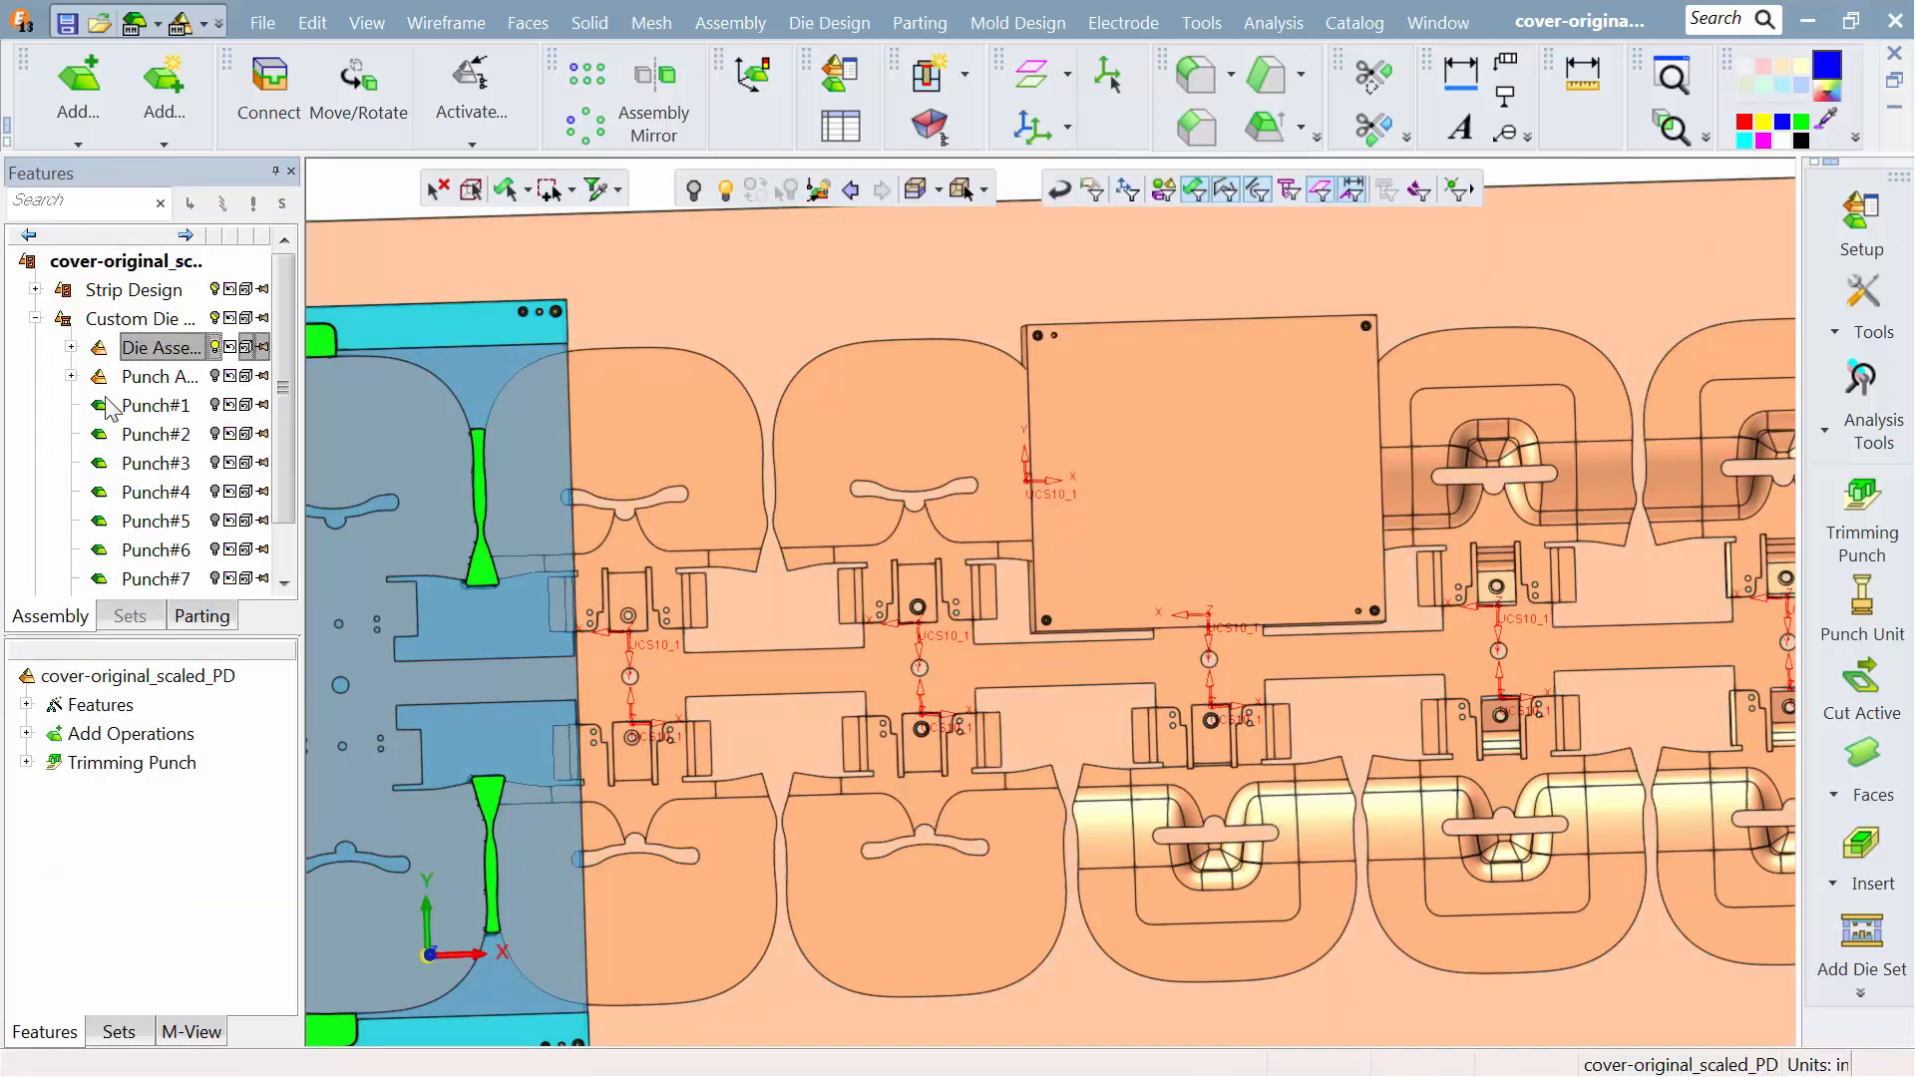
# Step: Run Cut Active on the new die steel's plate, using the third upper station's formed part faces as parting faces
pyautogui.click(1863, 688)
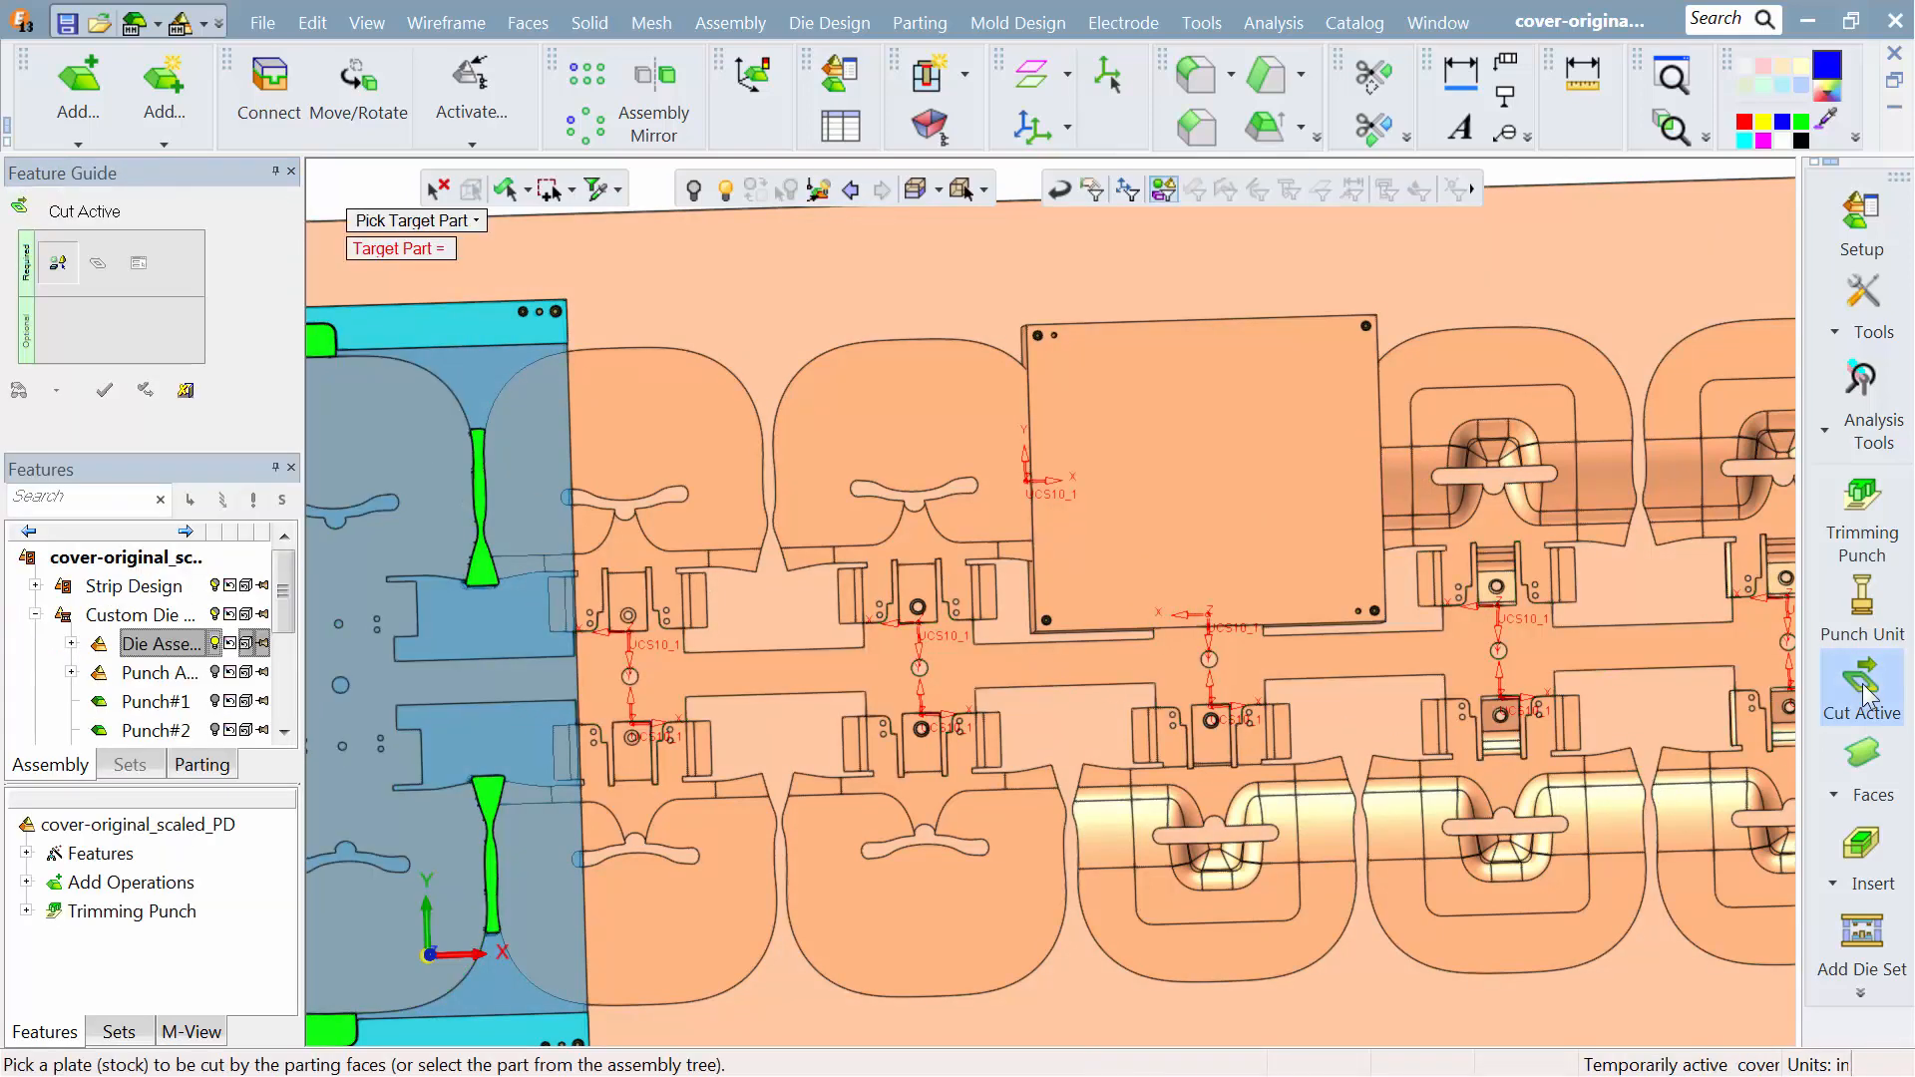
pyautogui.click(1286, 445)
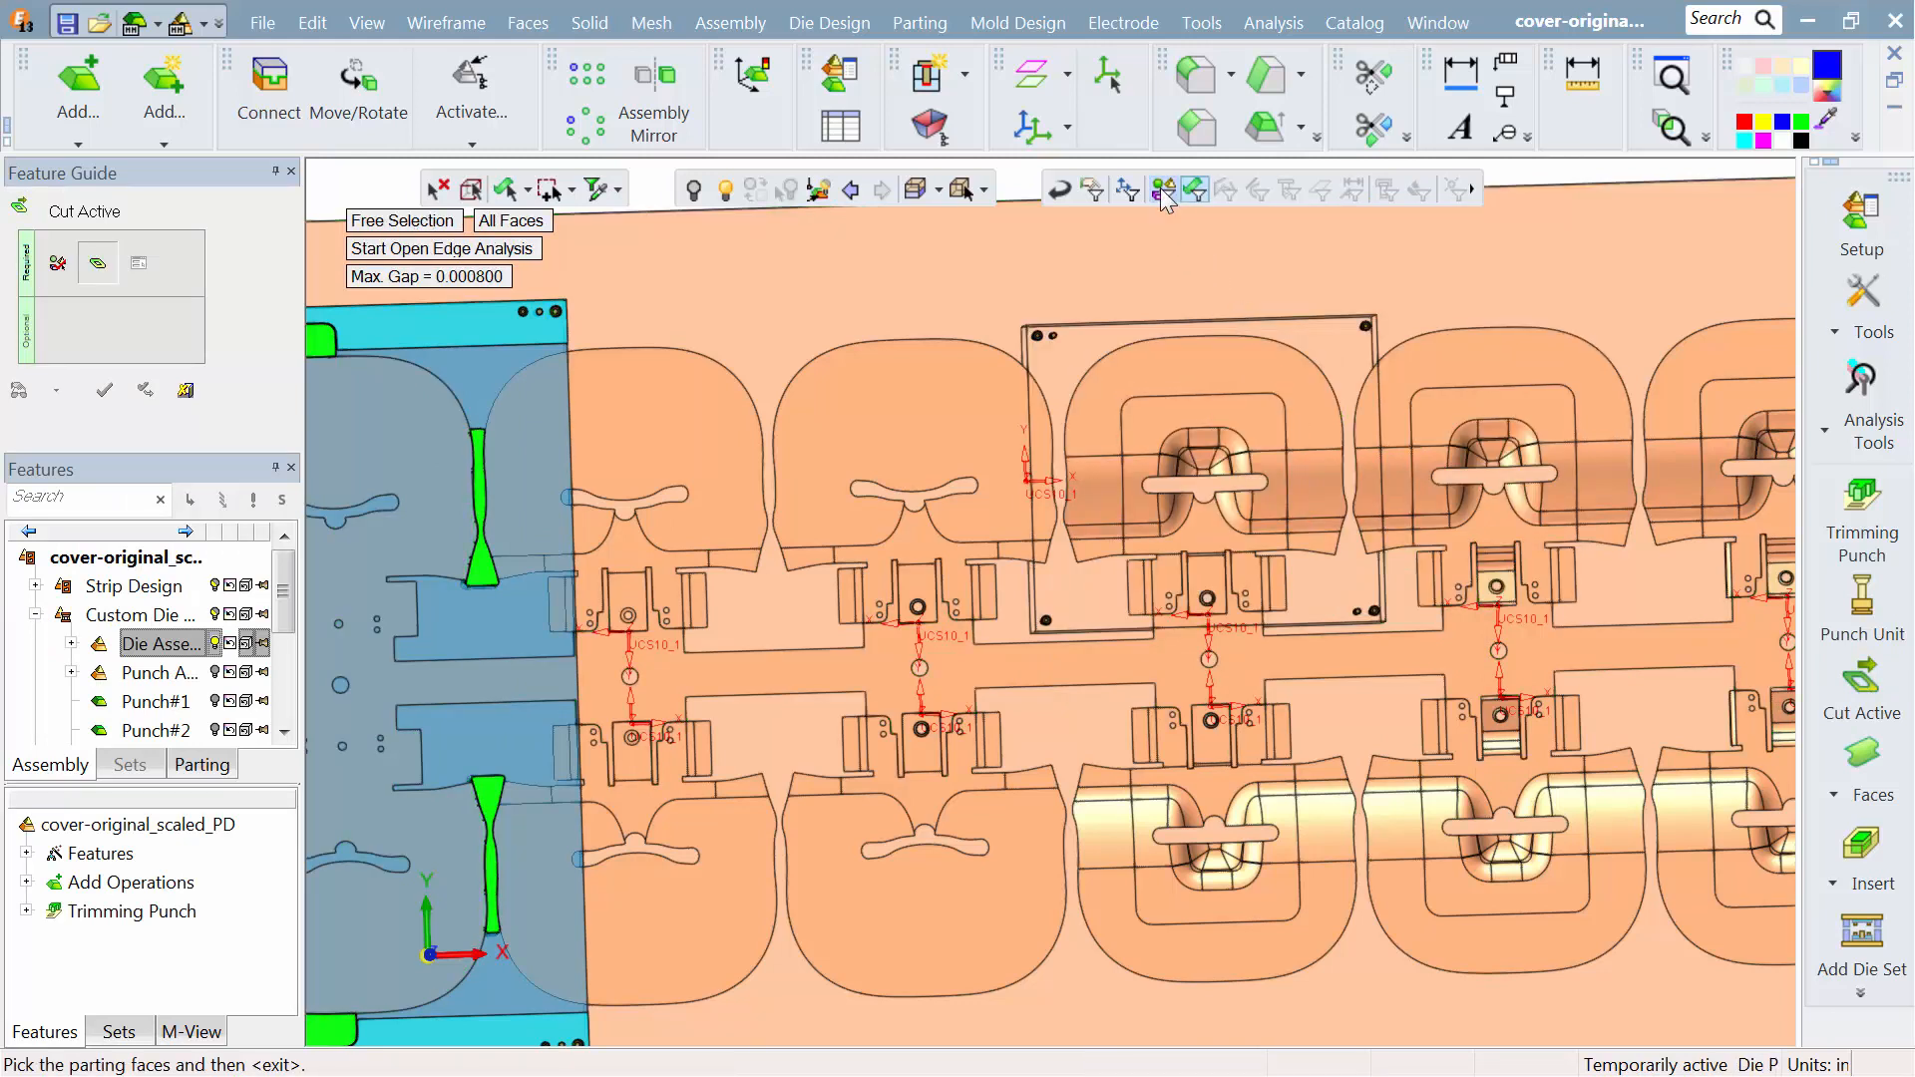
pyautogui.click(1170, 411)
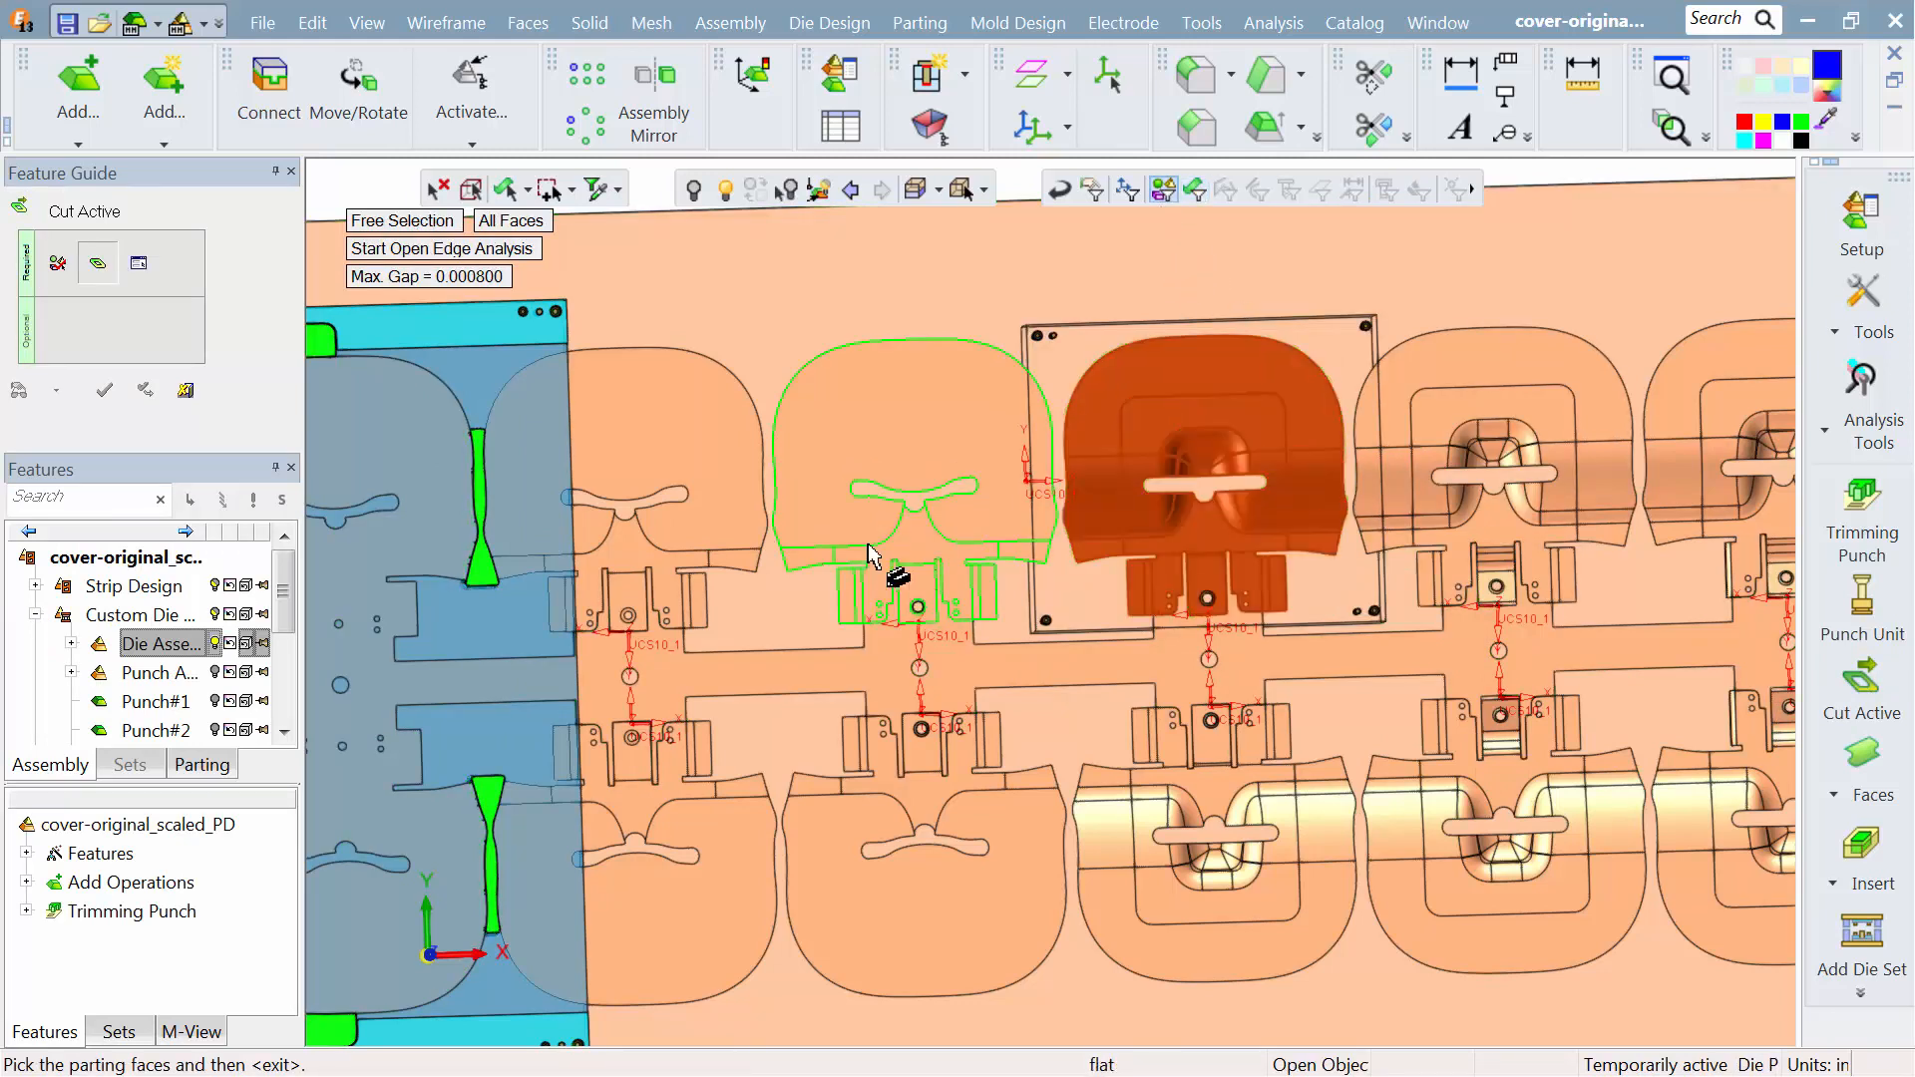
pyautogui.middleClick(668, 342)
pyautogui.click(104, 391)
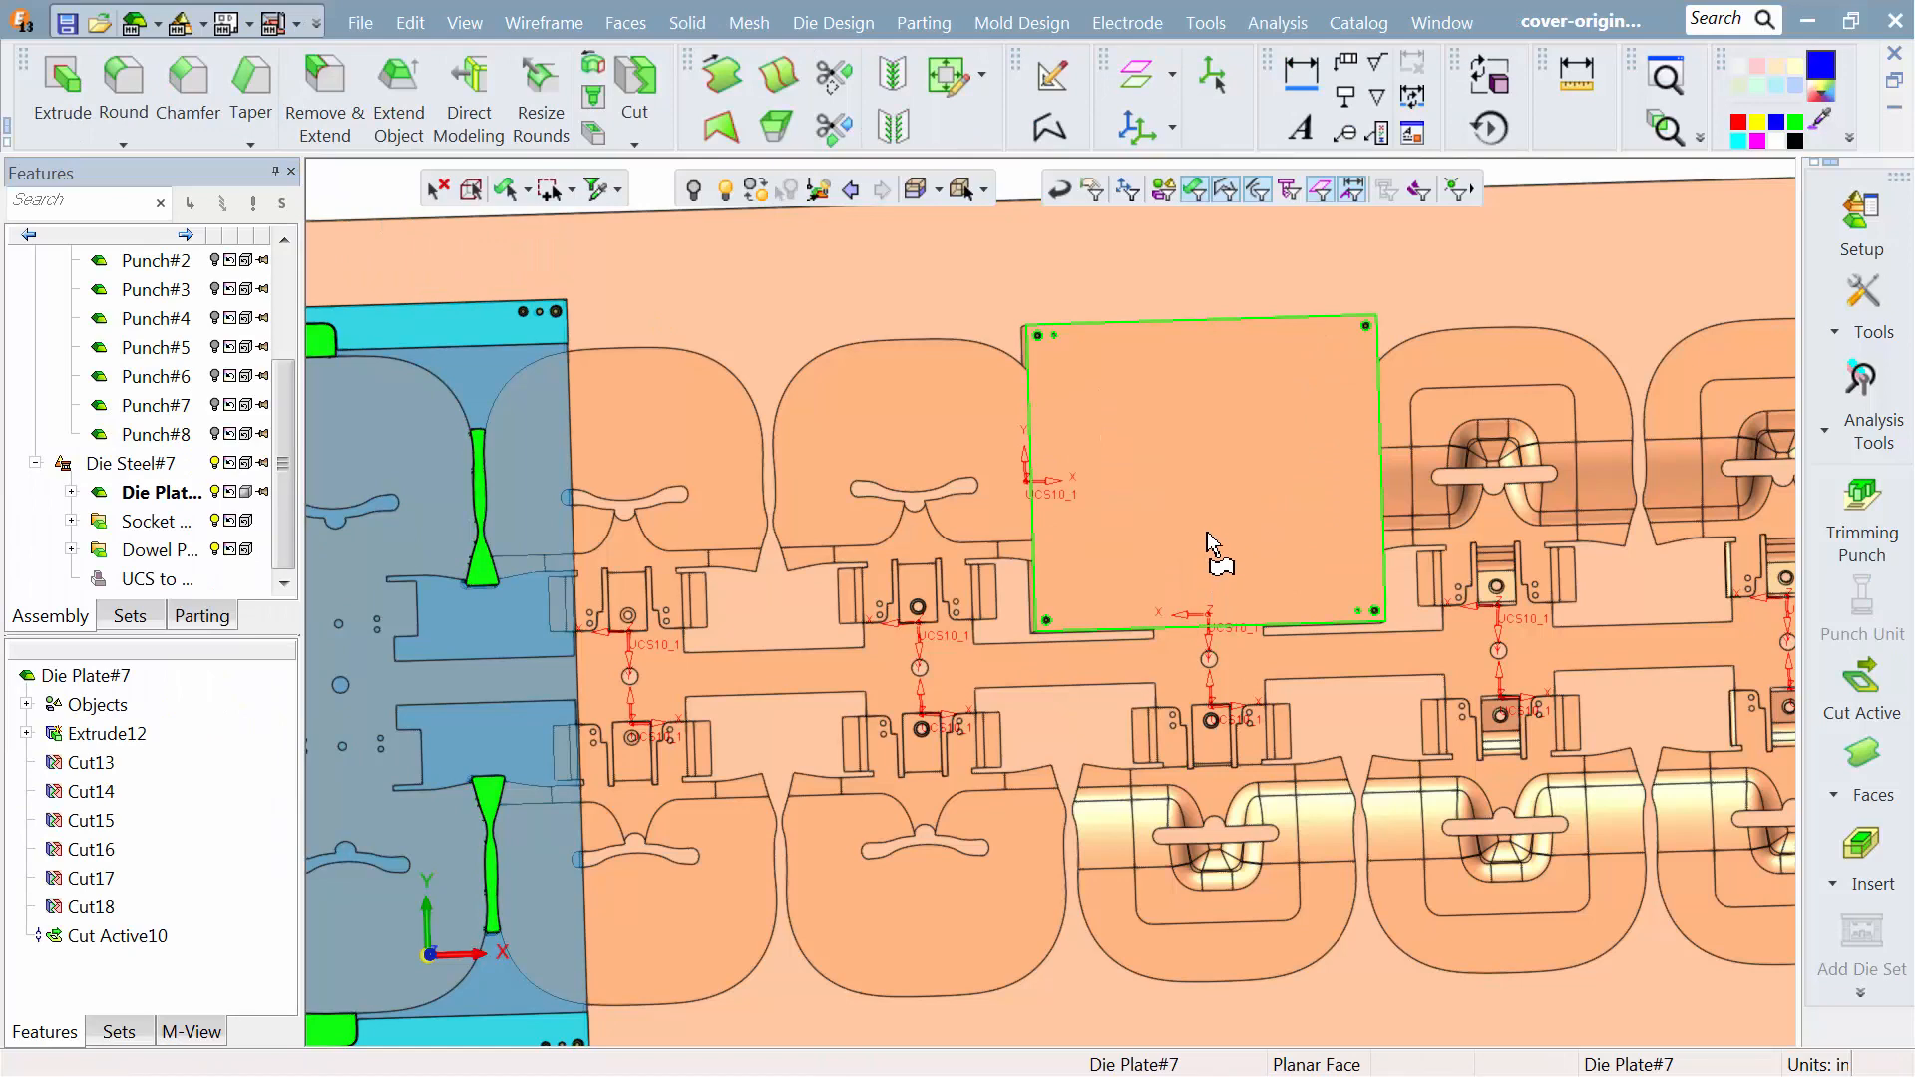
# Step: Open the new die steel's plate component in its own window
pyautogui.click(1207, 532)
pyautogui.rightClick(1207, 532)
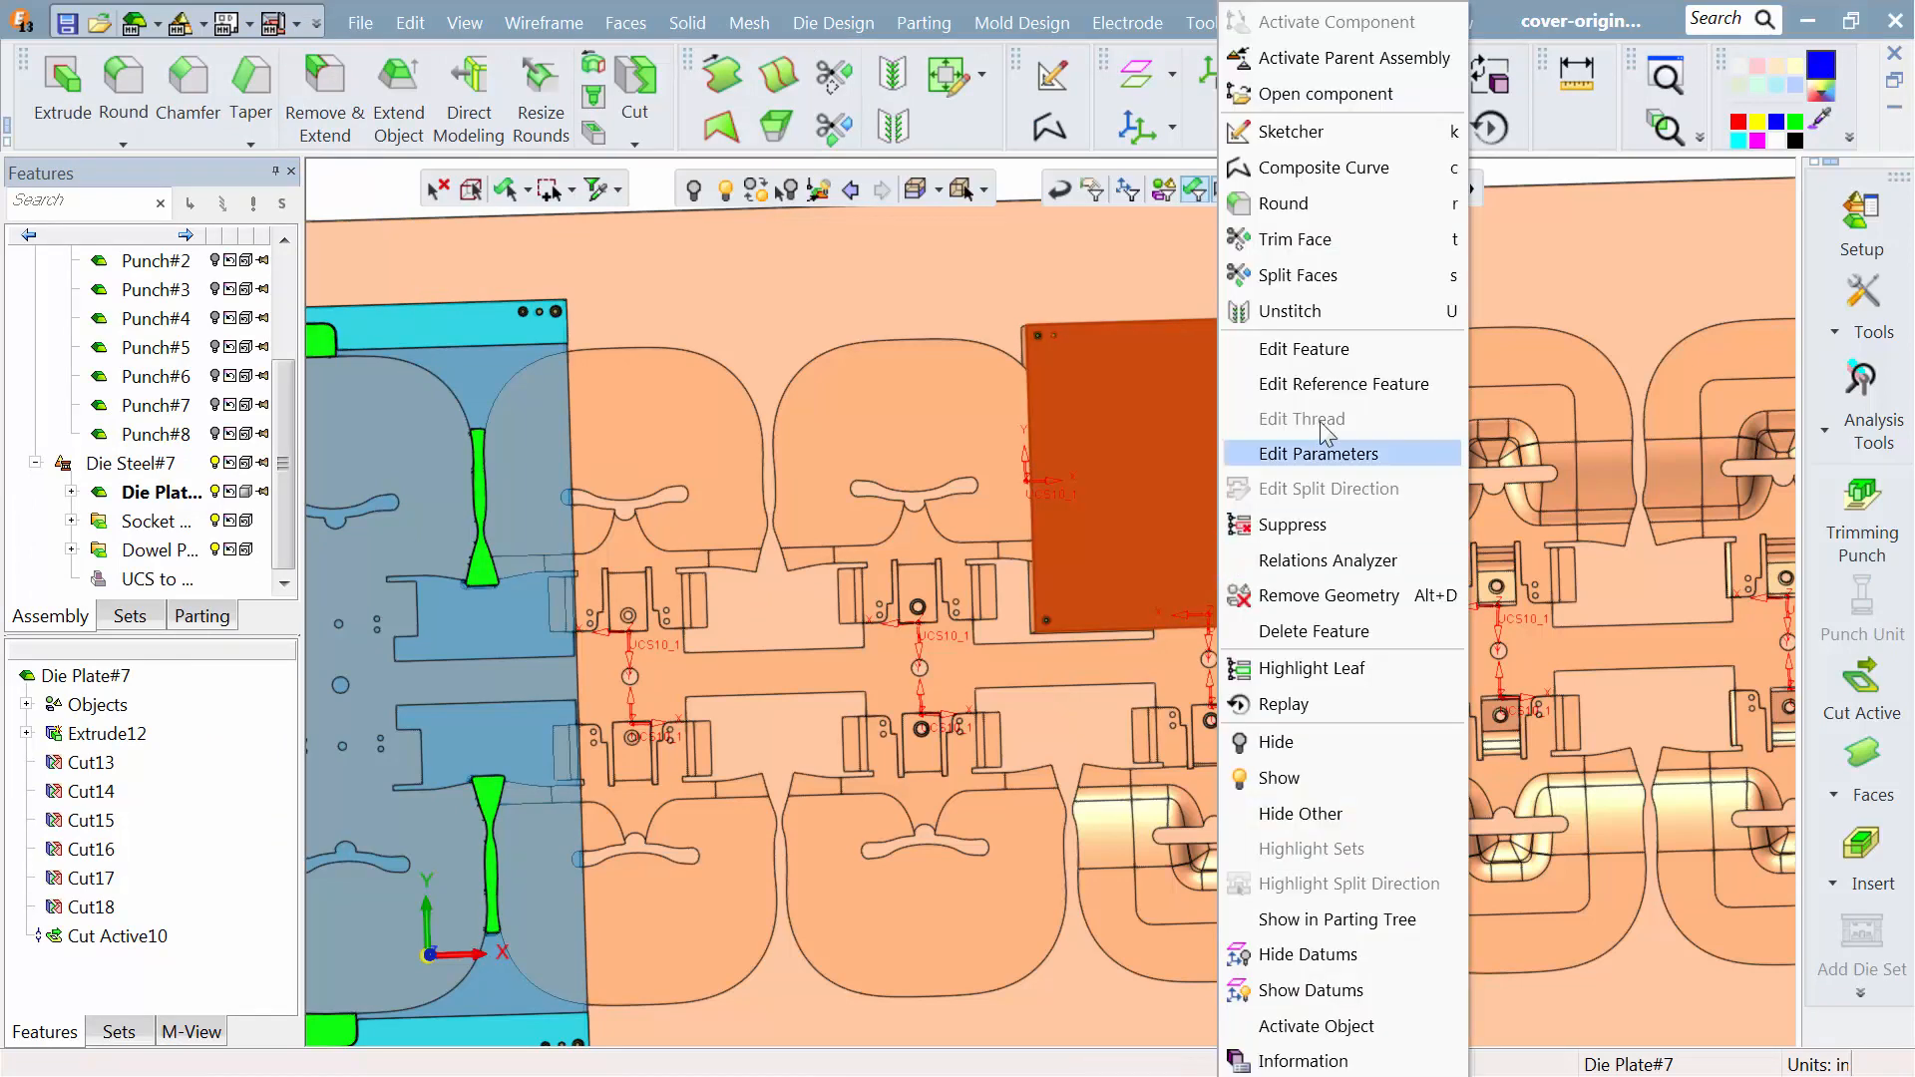
pyautogui.click(1300, 95)
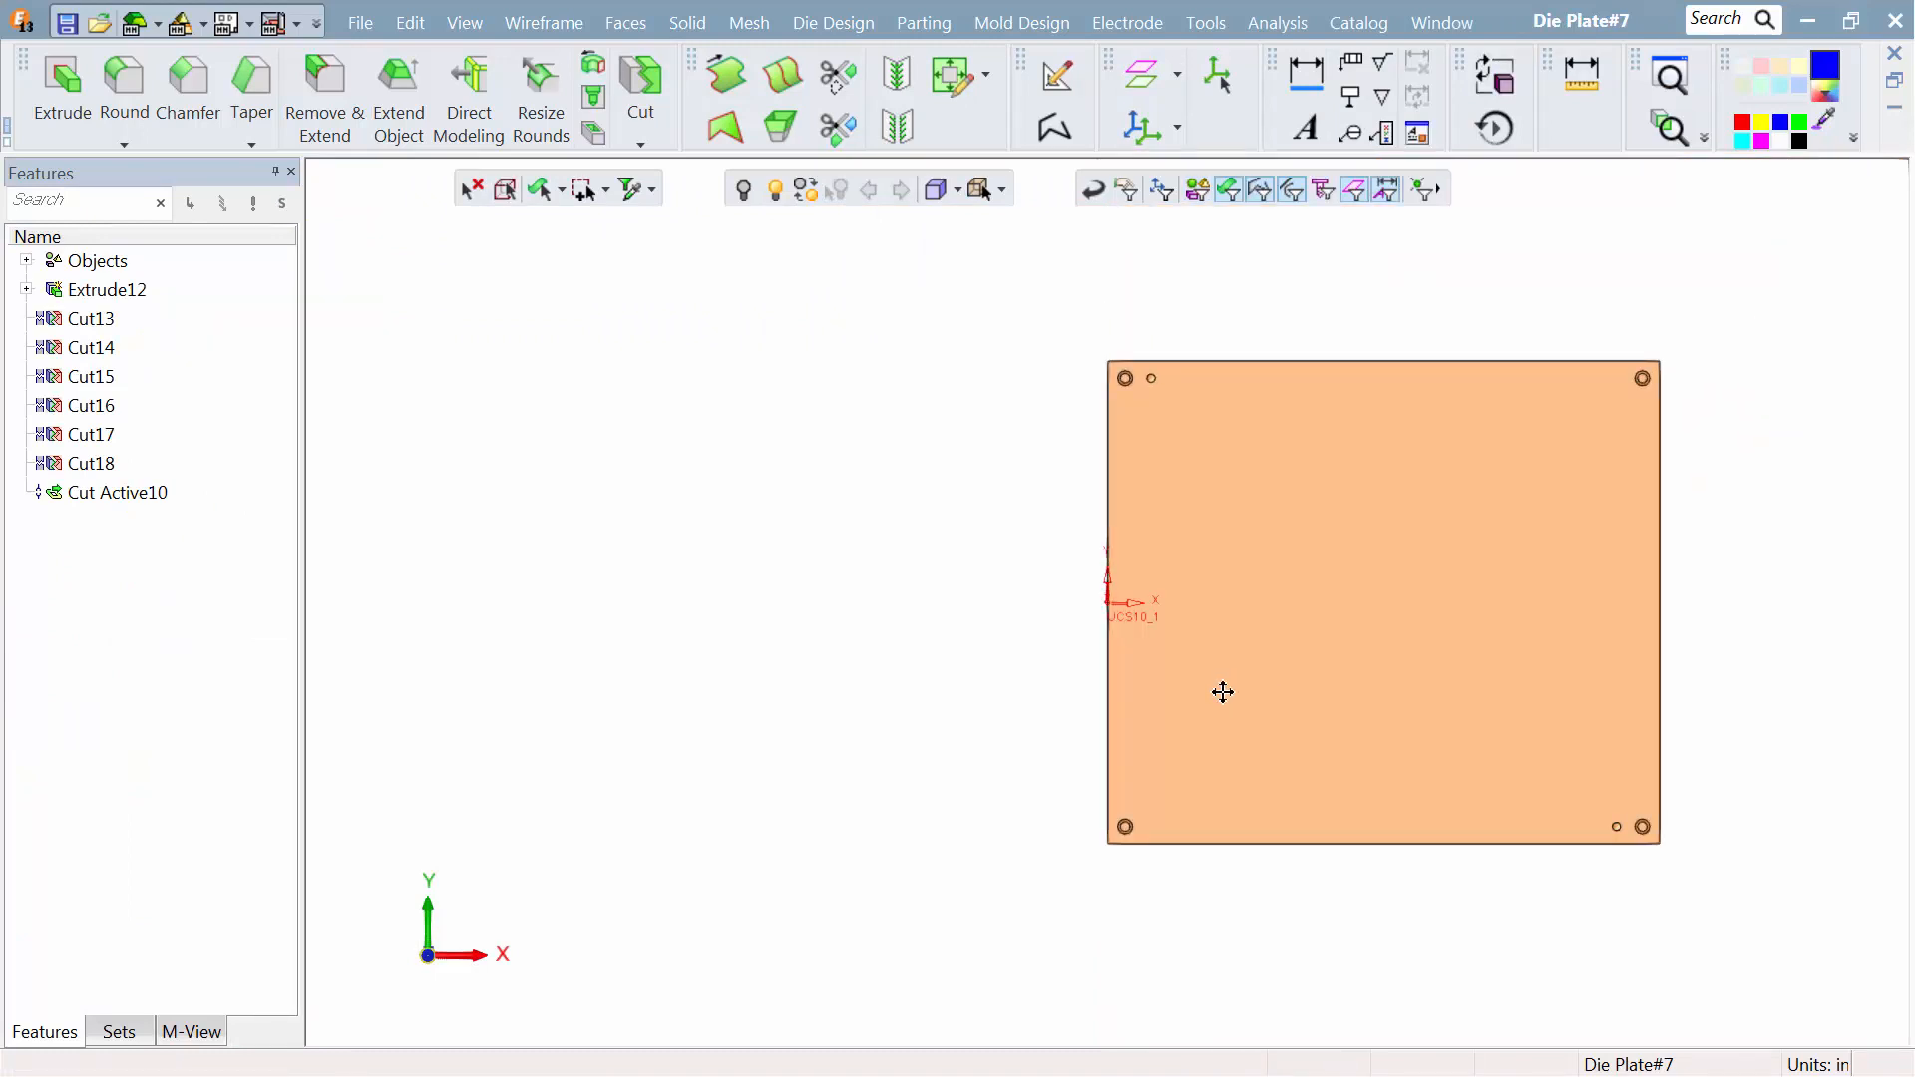
# Step: Hide the solid die plate block so only the formed part's parting faces are displayed
pyautogui.keyDown('ctrl'); pyautogui.moveTo(1223, 693); pyautogui.dragTo(949, 735, button='middle'); pyautogui.keyUp('ctrl')
pyautogui.keyDown('ctrl'); pyautogui.moveTo(950, 735); pyautogui.dragTo(982, 593); pyautogui.keyUp('ctrl')
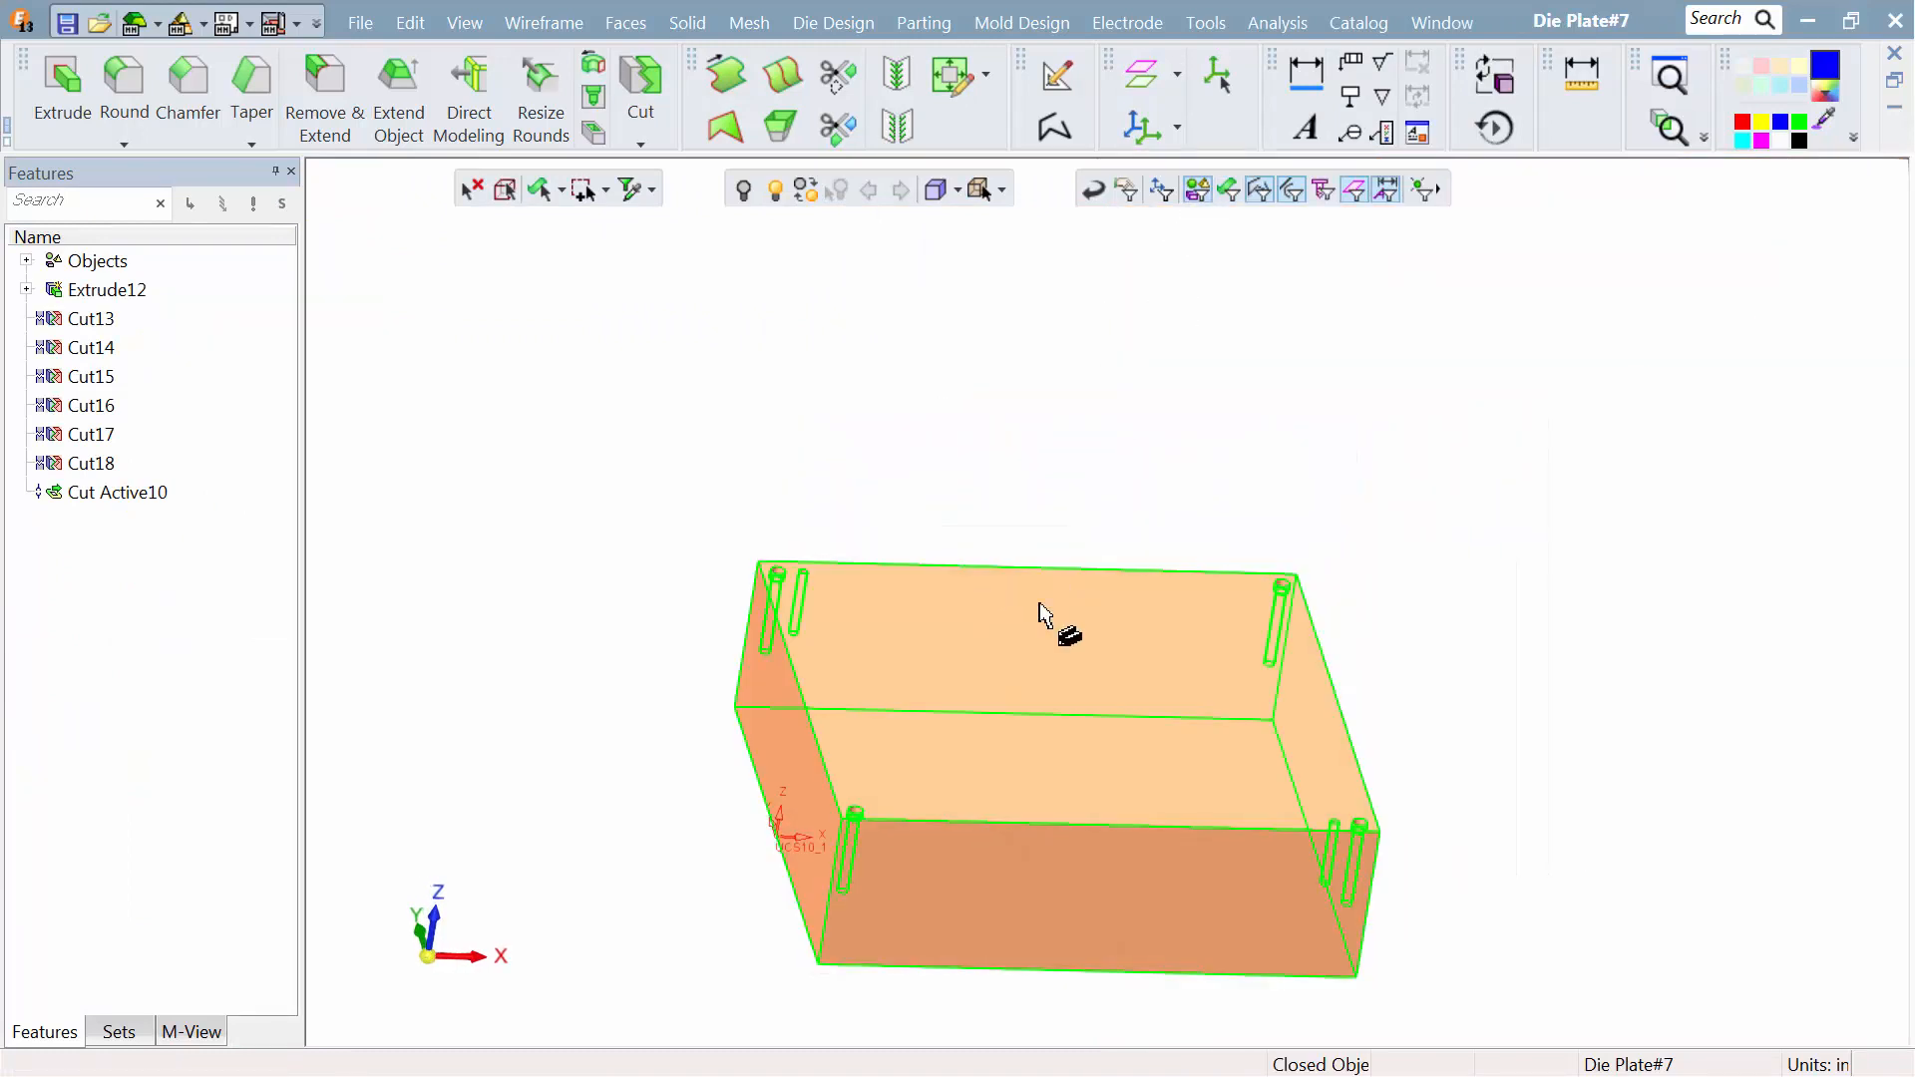
pyautogui.click(1059, 627)
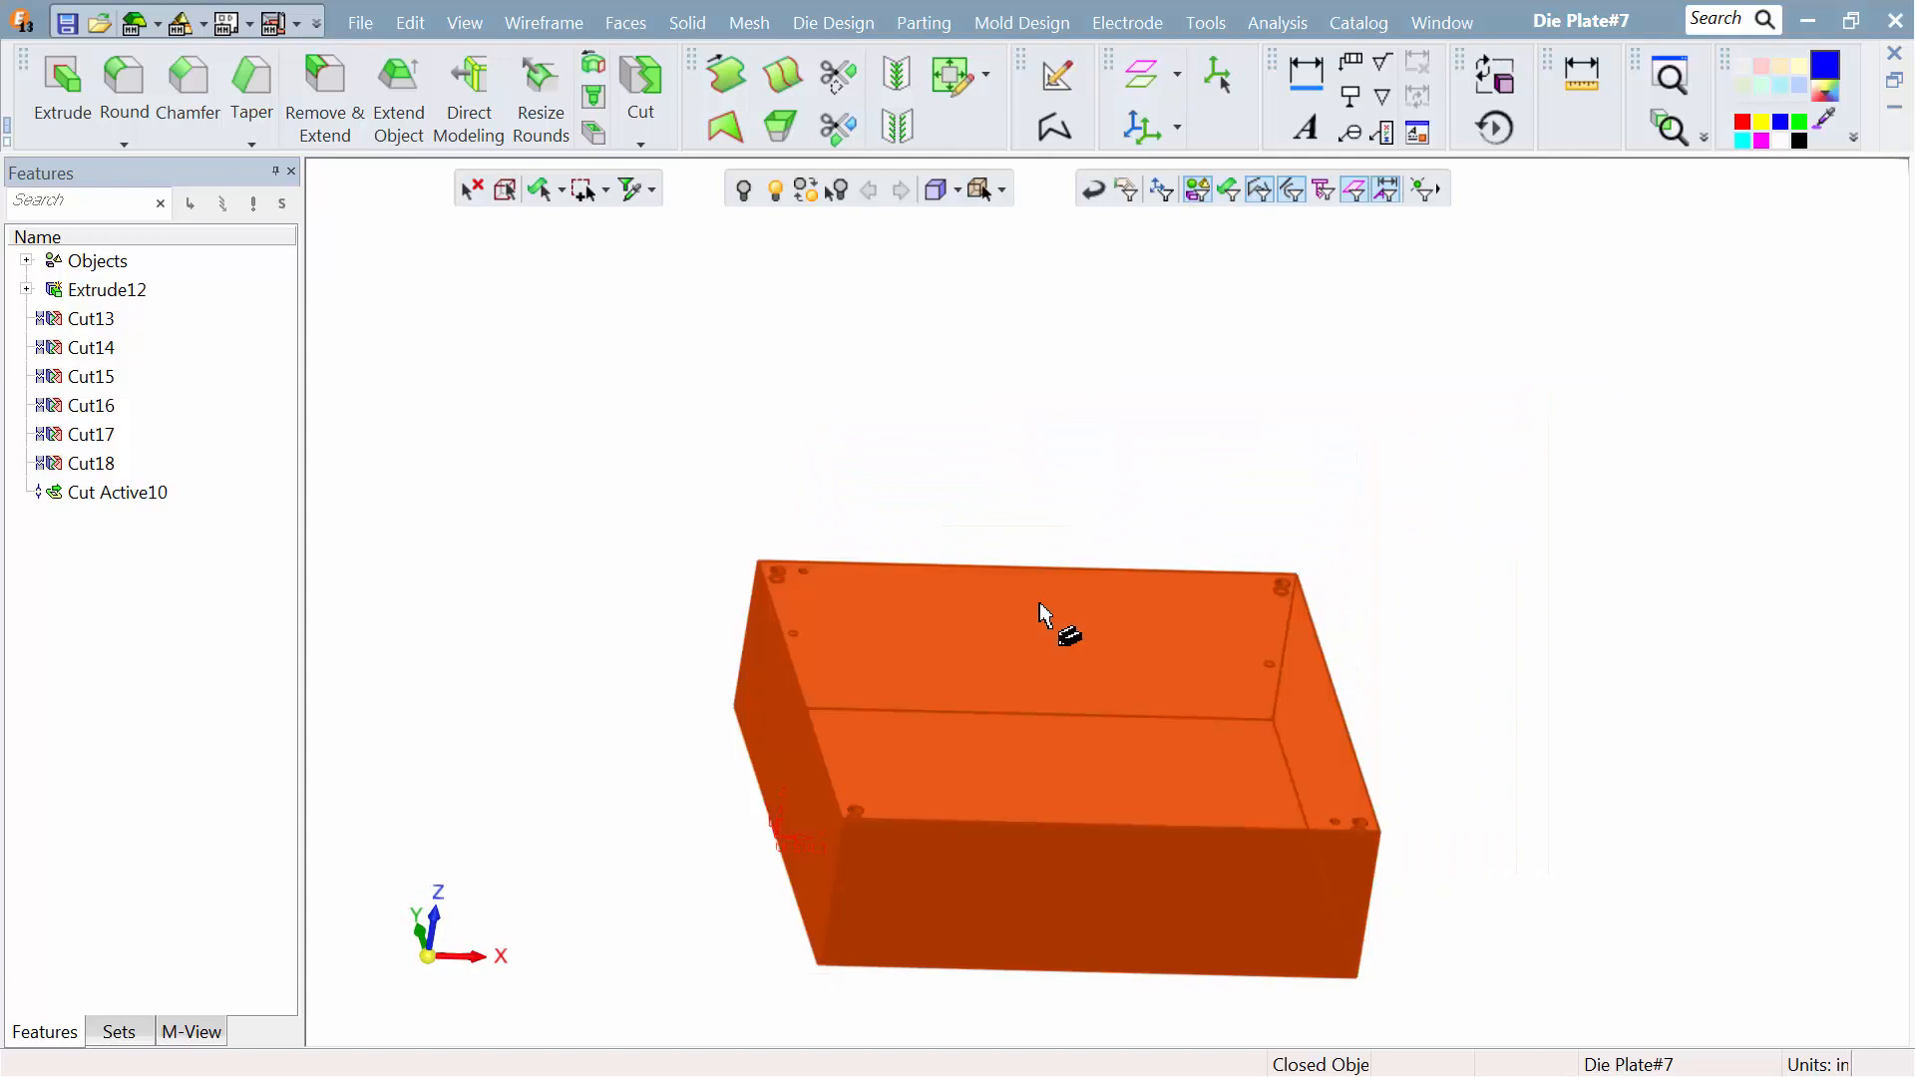
pyautogui.click(744, 195)
pyautogui.moveTo(924, 654); pyautogui.dragTo(993, 487, button='middle')
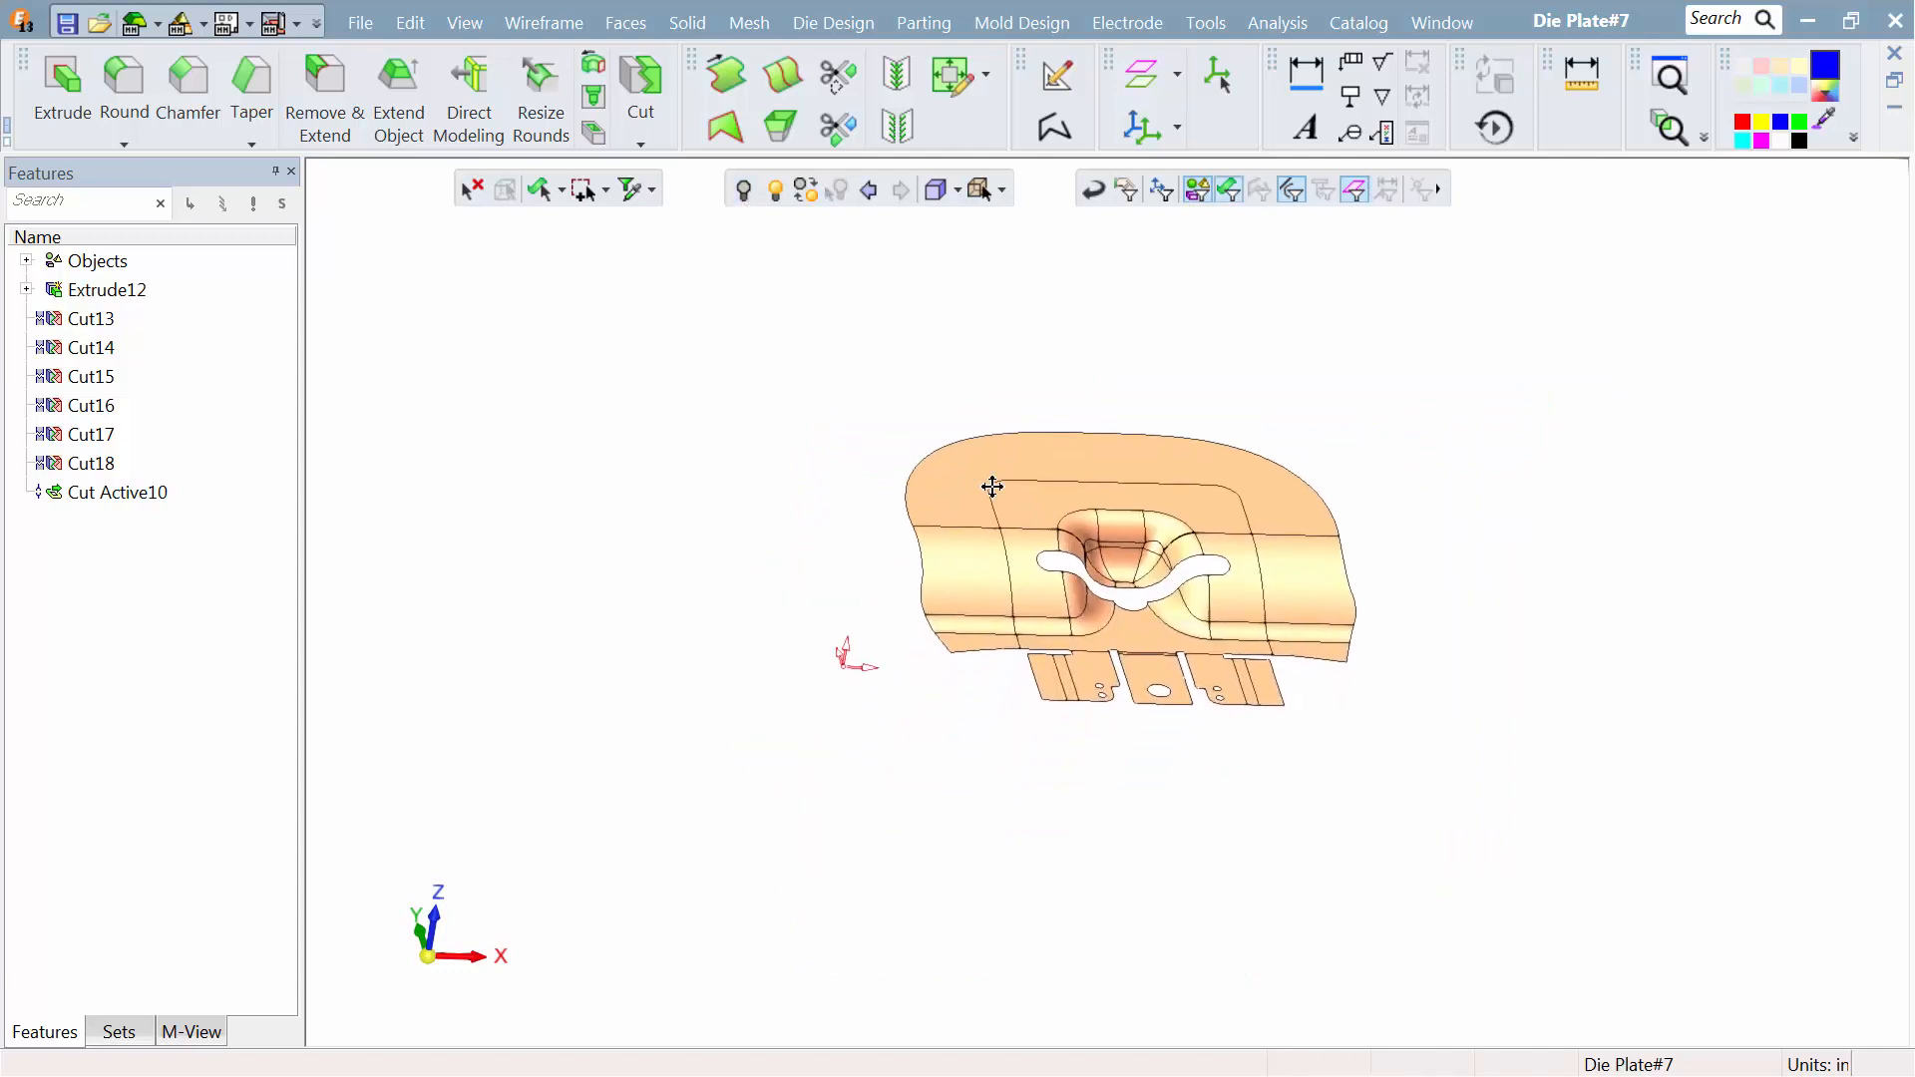
# Step: Remove the outer border faces and the front tab faces from the parting surface with Remove Geometry, keeping the central forming area
pyautogui.rightClick(718, 391)
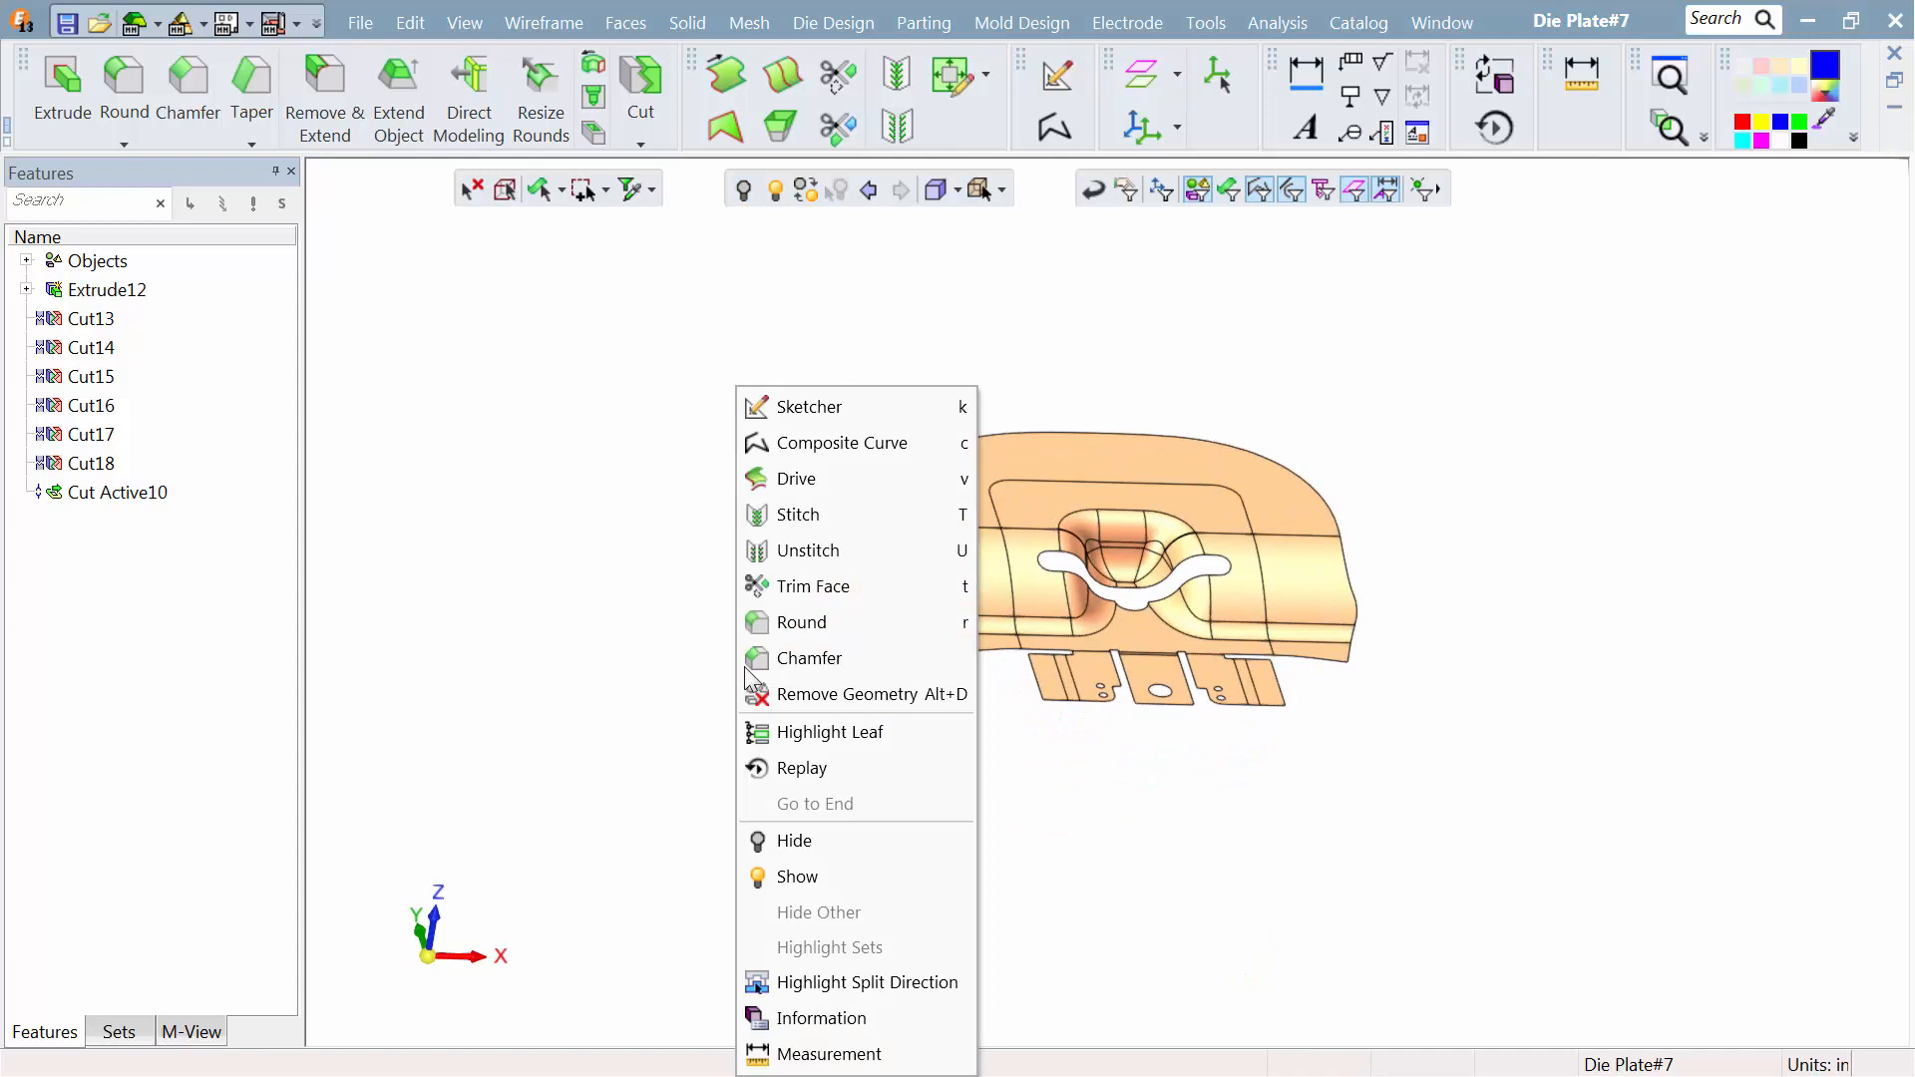
pyautogui.click(799, 688)
pyautogui.click(933, 588)
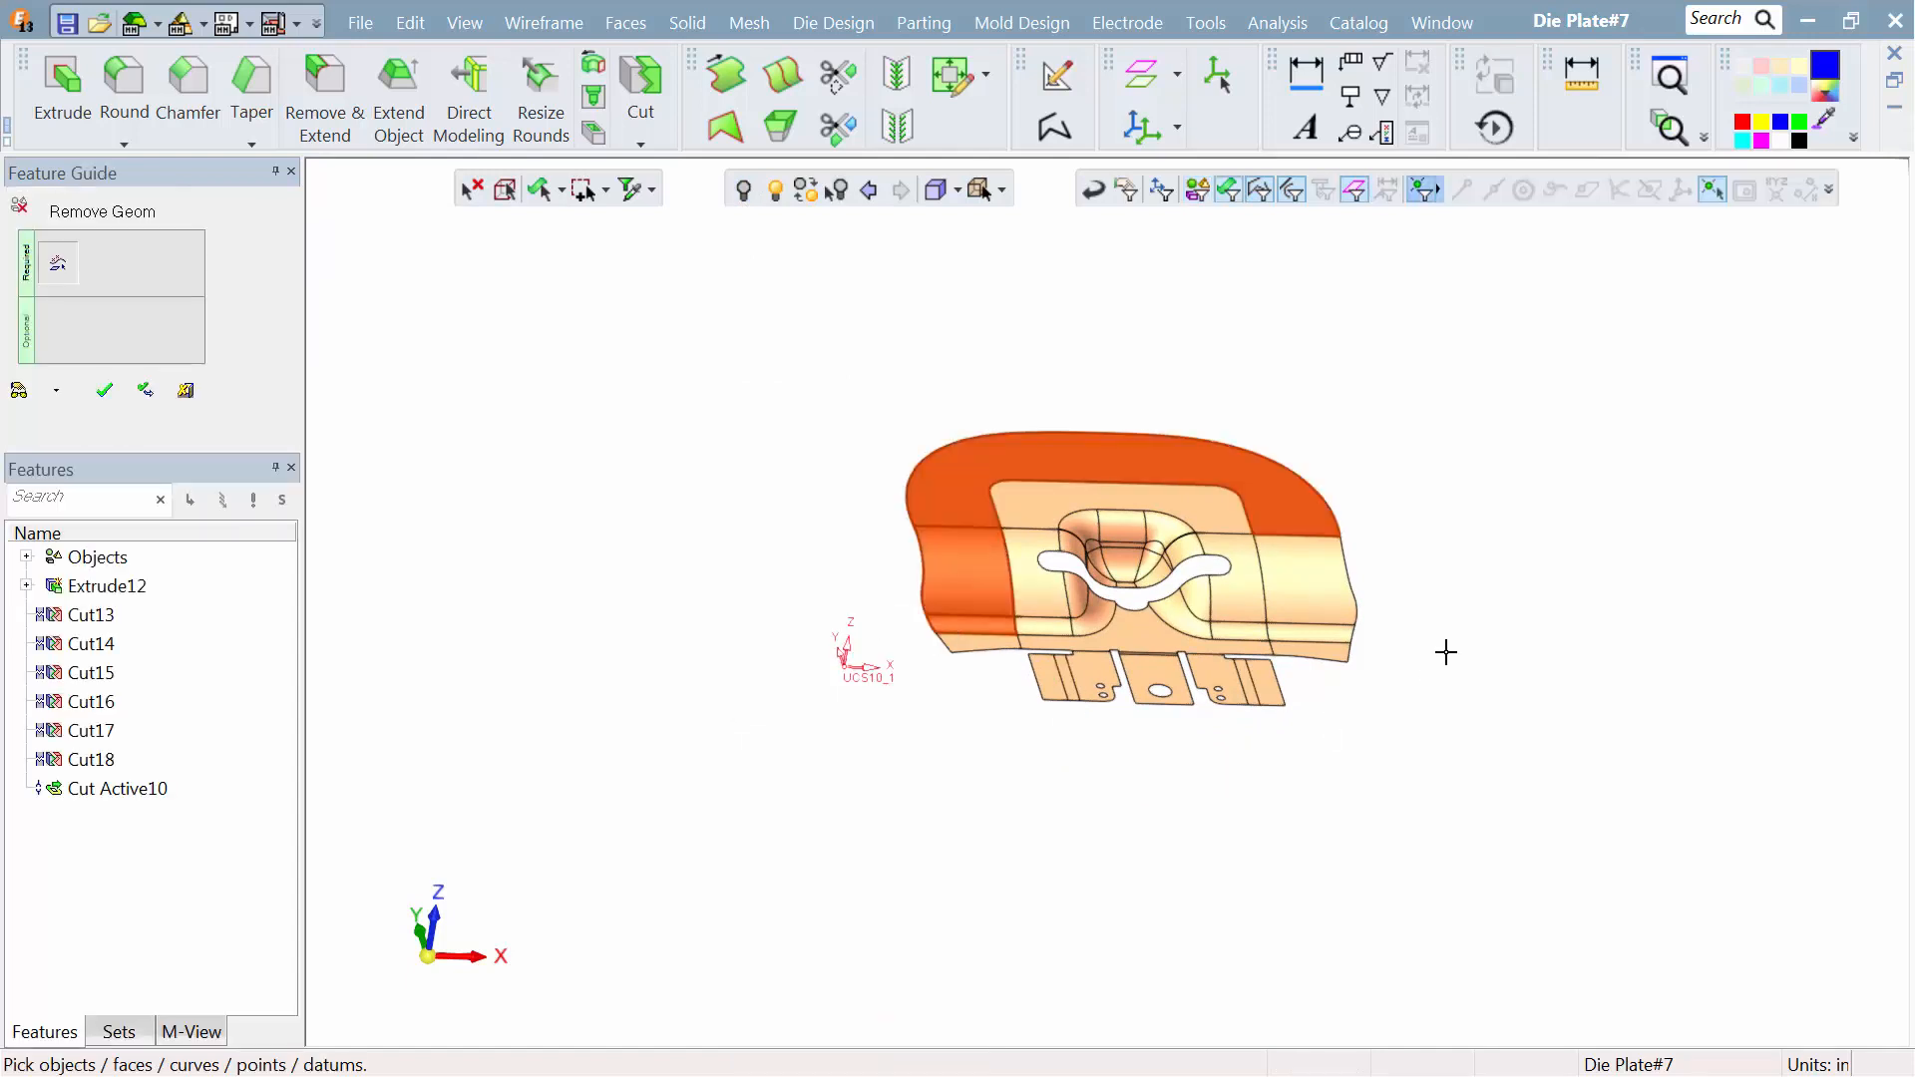
pyautogui.moveTo(1320, 452); pyautogui.dragTo(1353, 720)
pyautogui.keyDown('ctrl'); pyautogui.moveTo(1147, 840); pyautogui.dragTo(1143, 859); pyautogui.keyUp('ctrl')
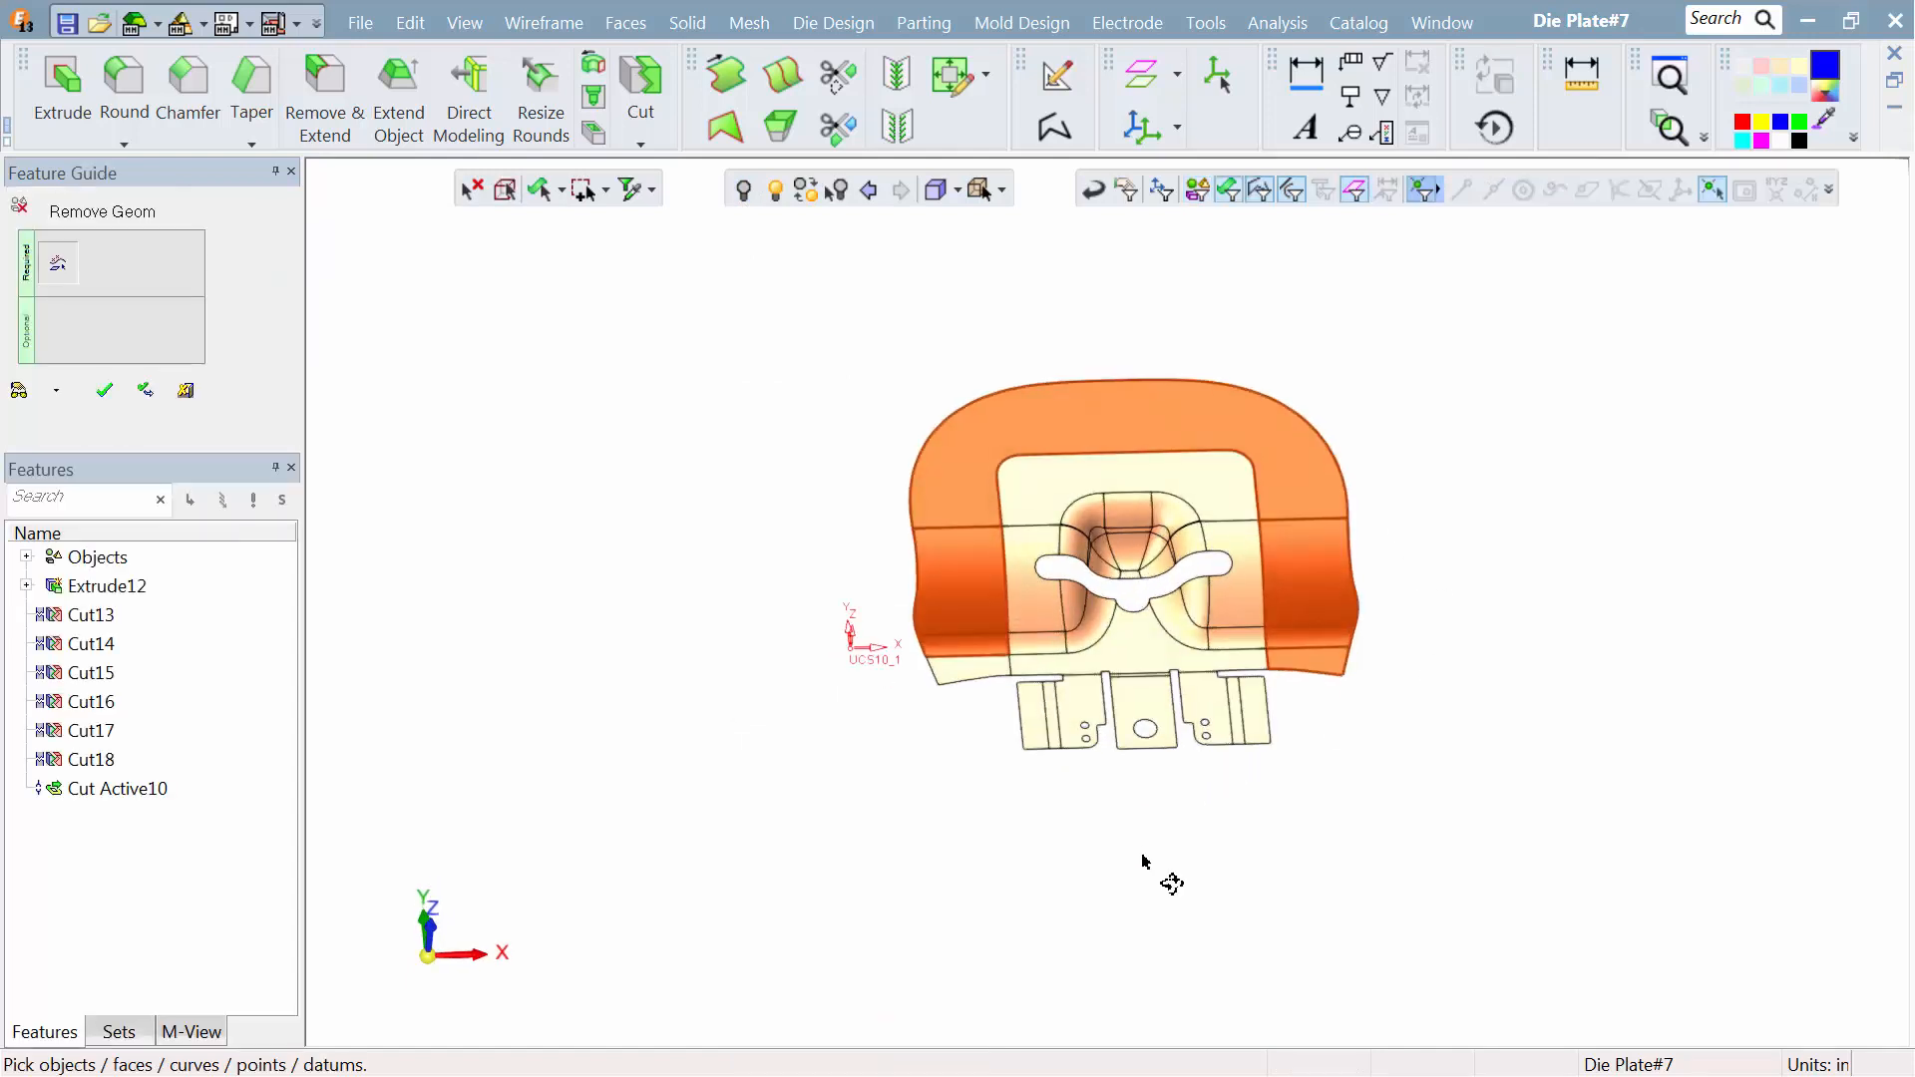
pyautogui.keyDown('ctrl'); pyautogui.moveTo(1142, 859); pyautogui.dragTo(1142, 451, button='right'); pyautogui.keyUp('ctrl')
pyautogui.moveTo(903, 799); pyautogui.dragTo(1493, 927)
pyautogui.click(1186, 775)
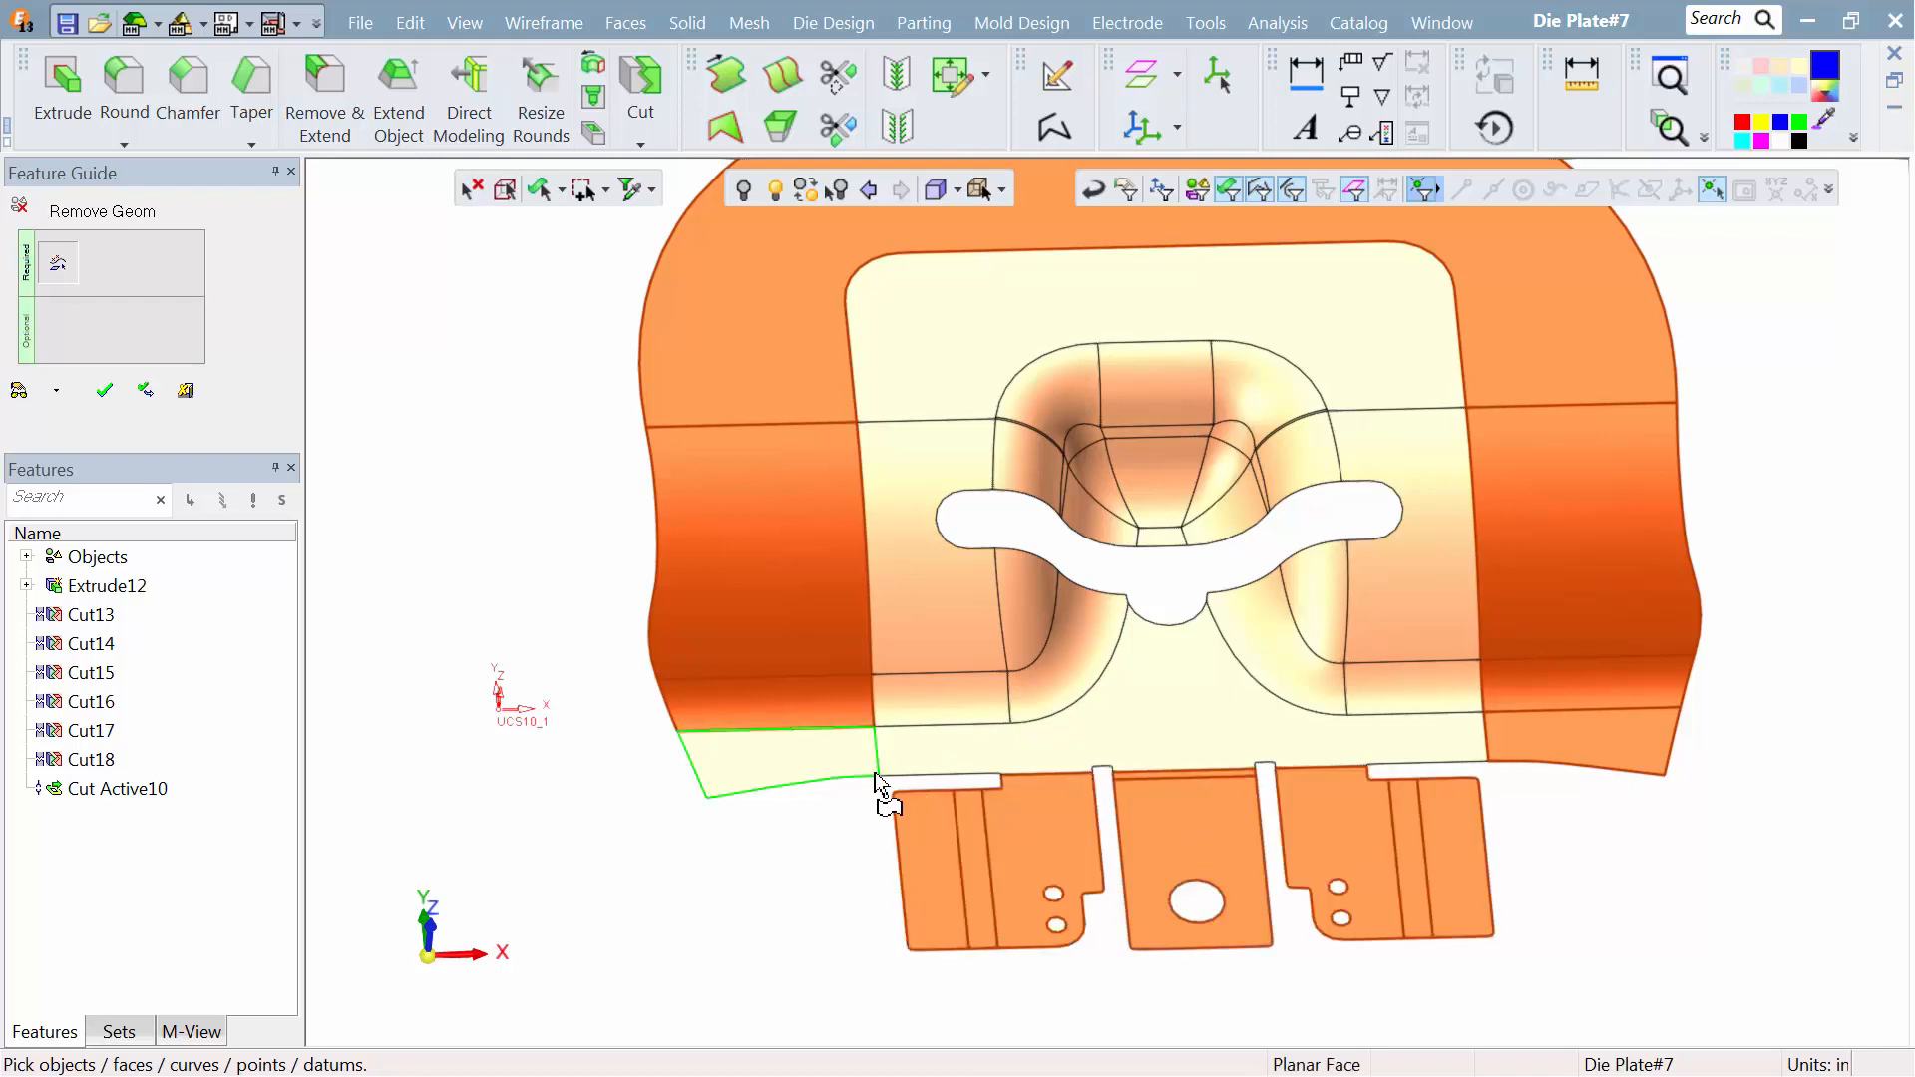
pyautogui.click(875, 782)
pyautogui.click(112, 390)
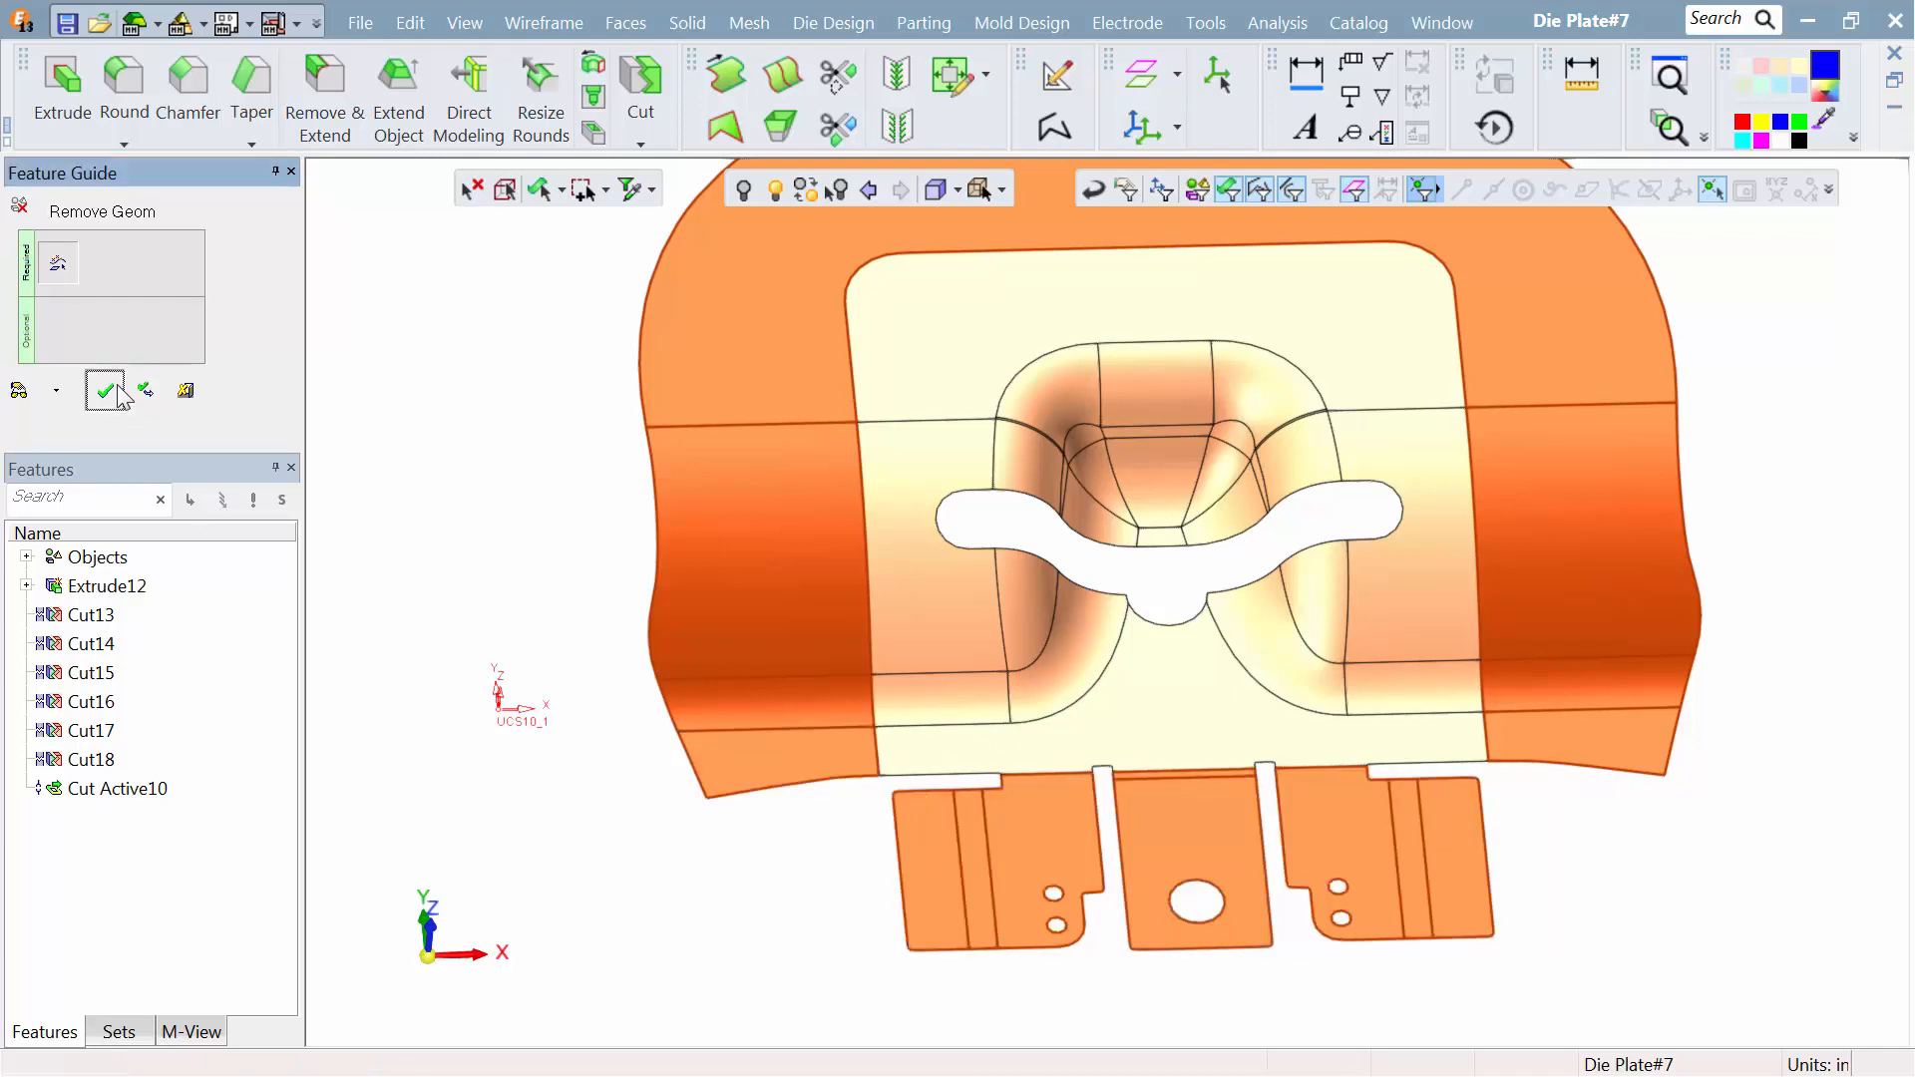
# Step: Create a composite curve chaining the two side edges and the rear edge of the trimmed parting surface
pyautogui.keyDown('ctrl'); pyautogui.moveTo(737, 429); pyautogui.dragTo(739, 539, button='right'); pyautogui.keyUp('ctrl')
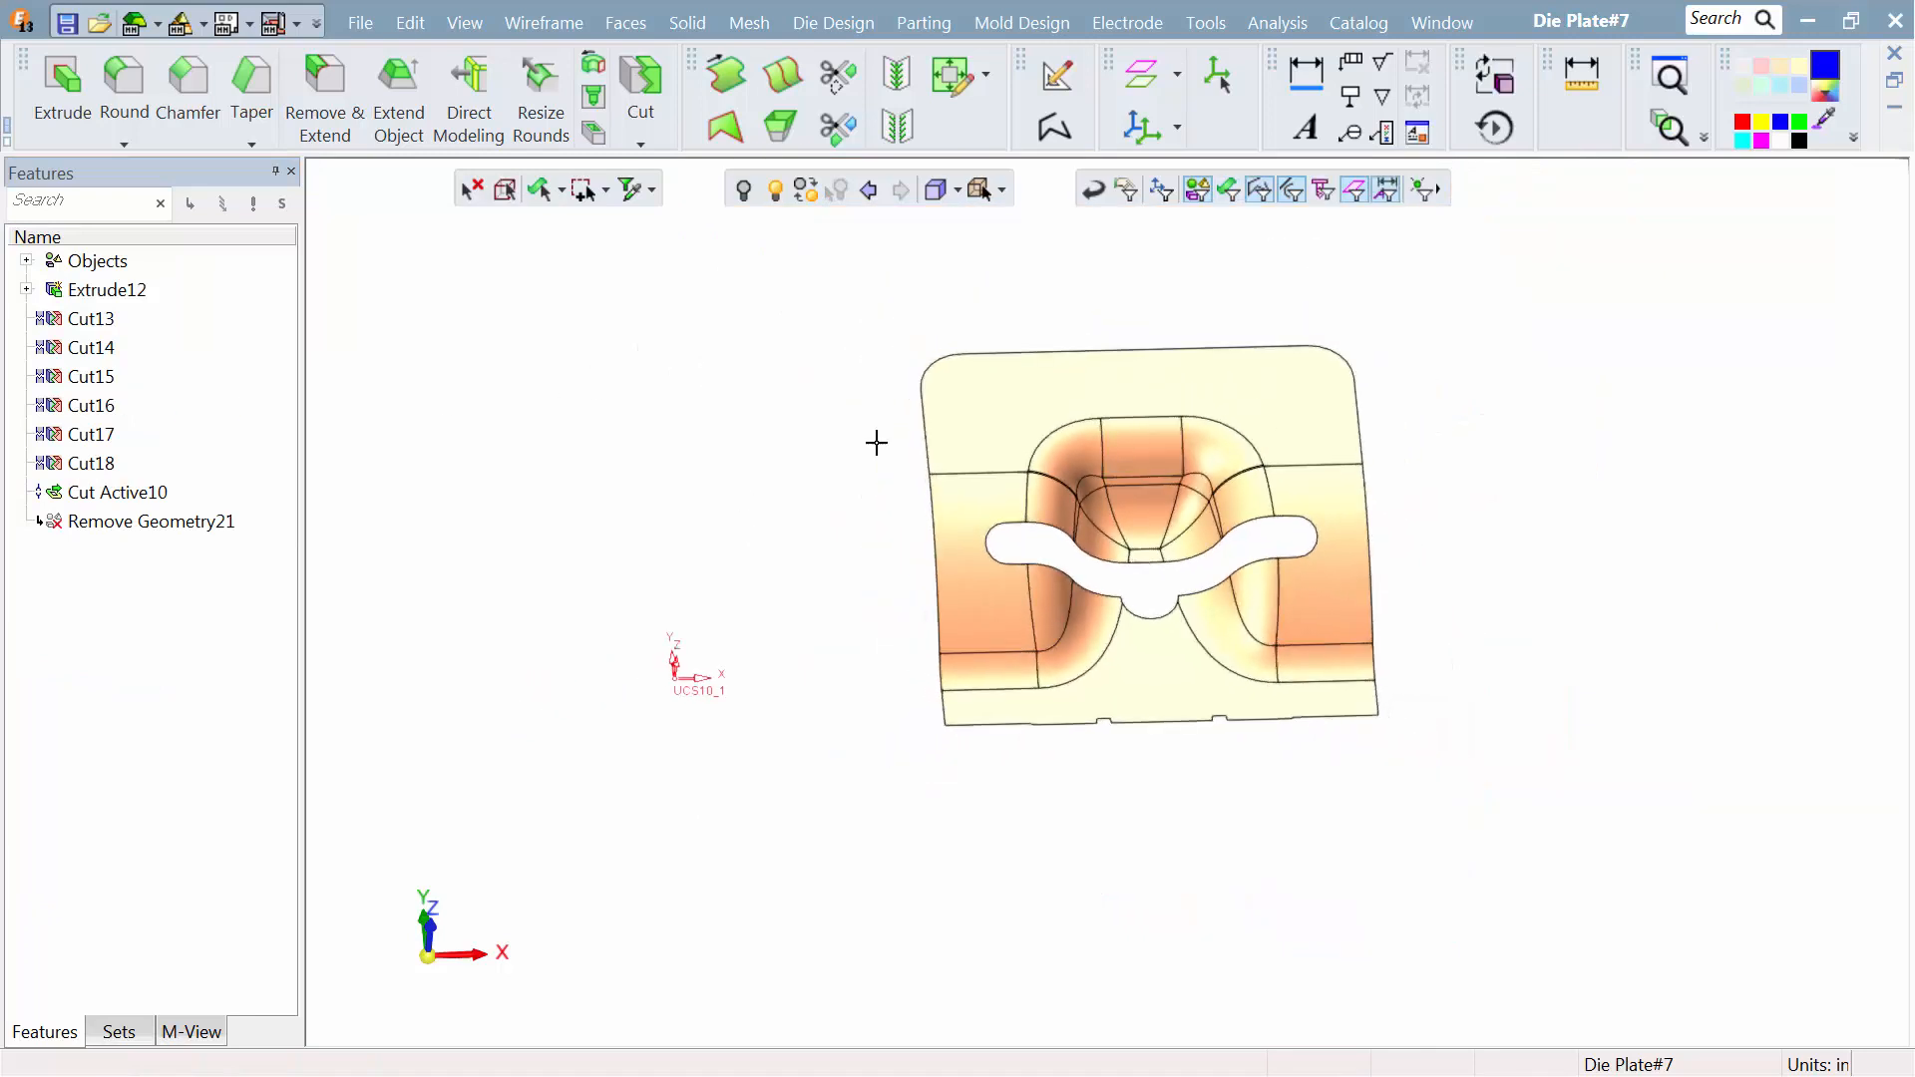
pyautogui.click(1054, 128)
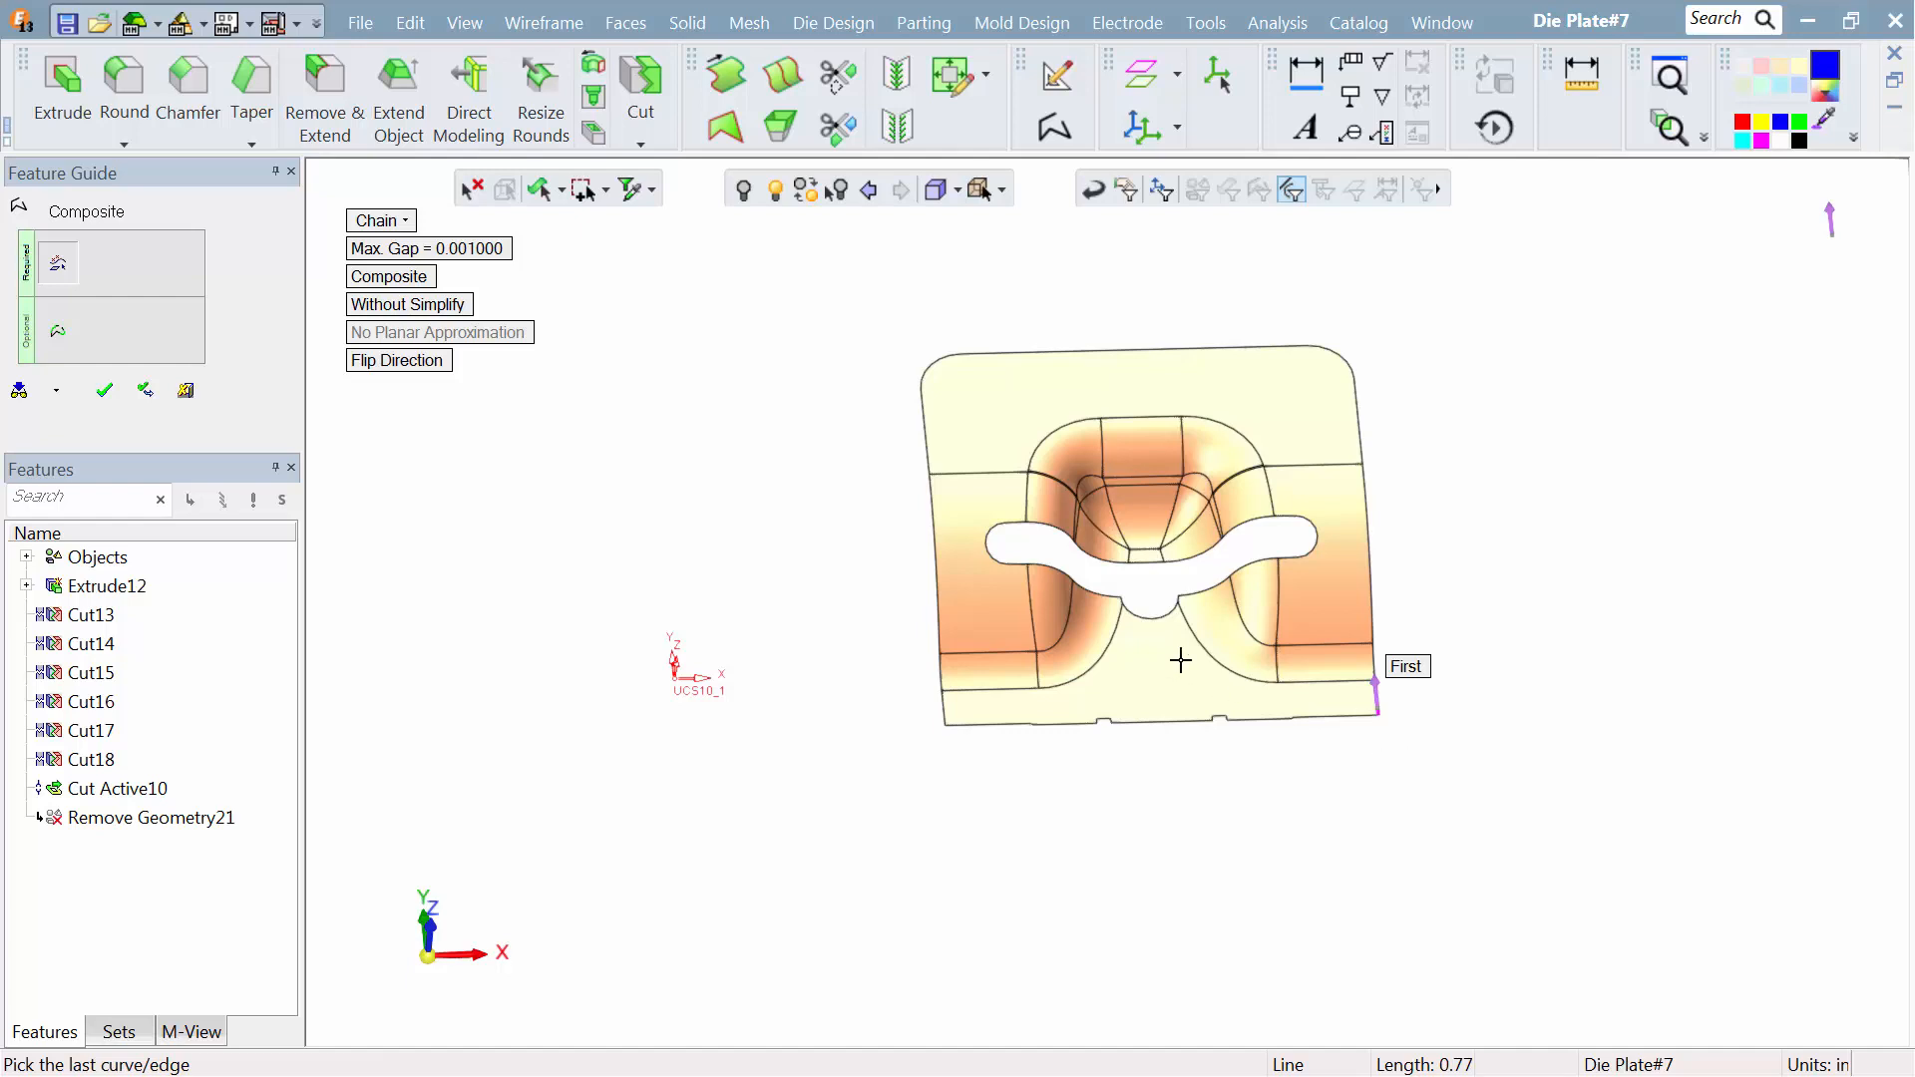
pyautogui.click(1060, 355)
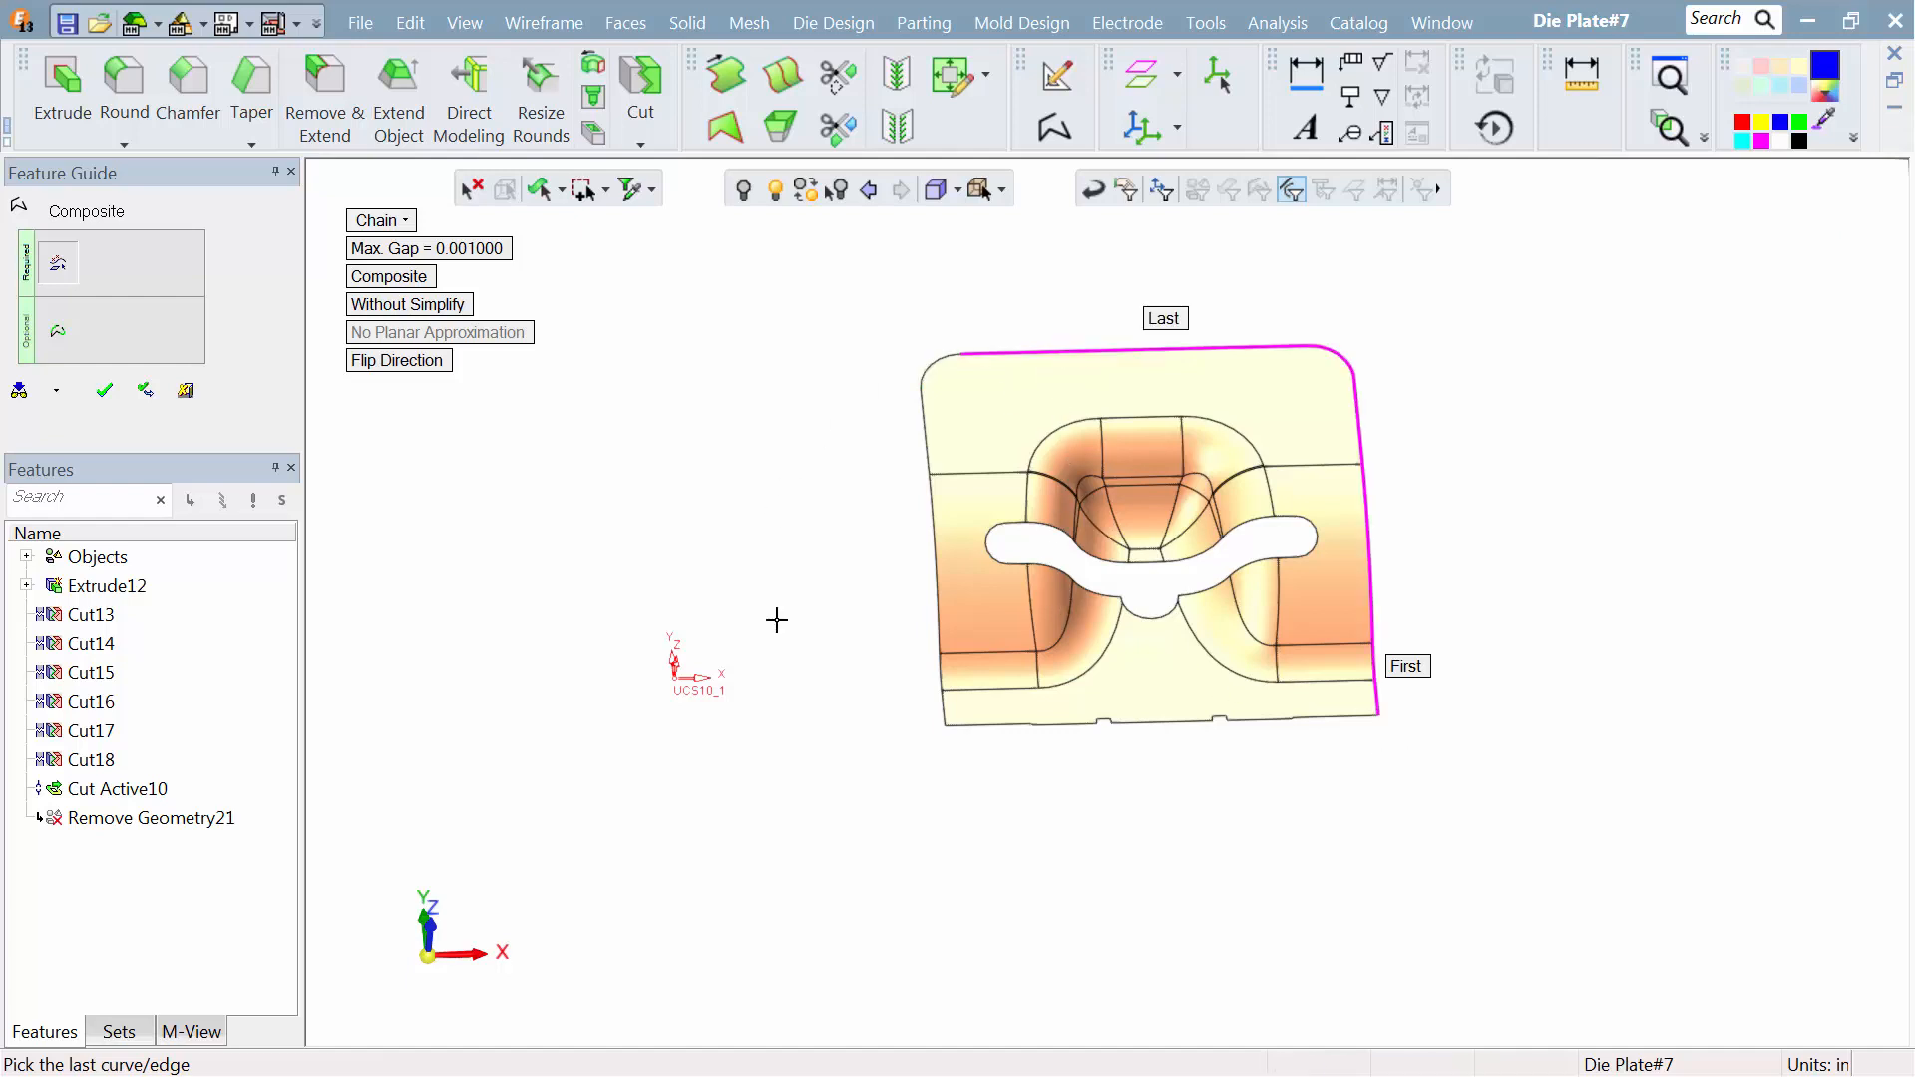
pyautogui.click(944, 710)
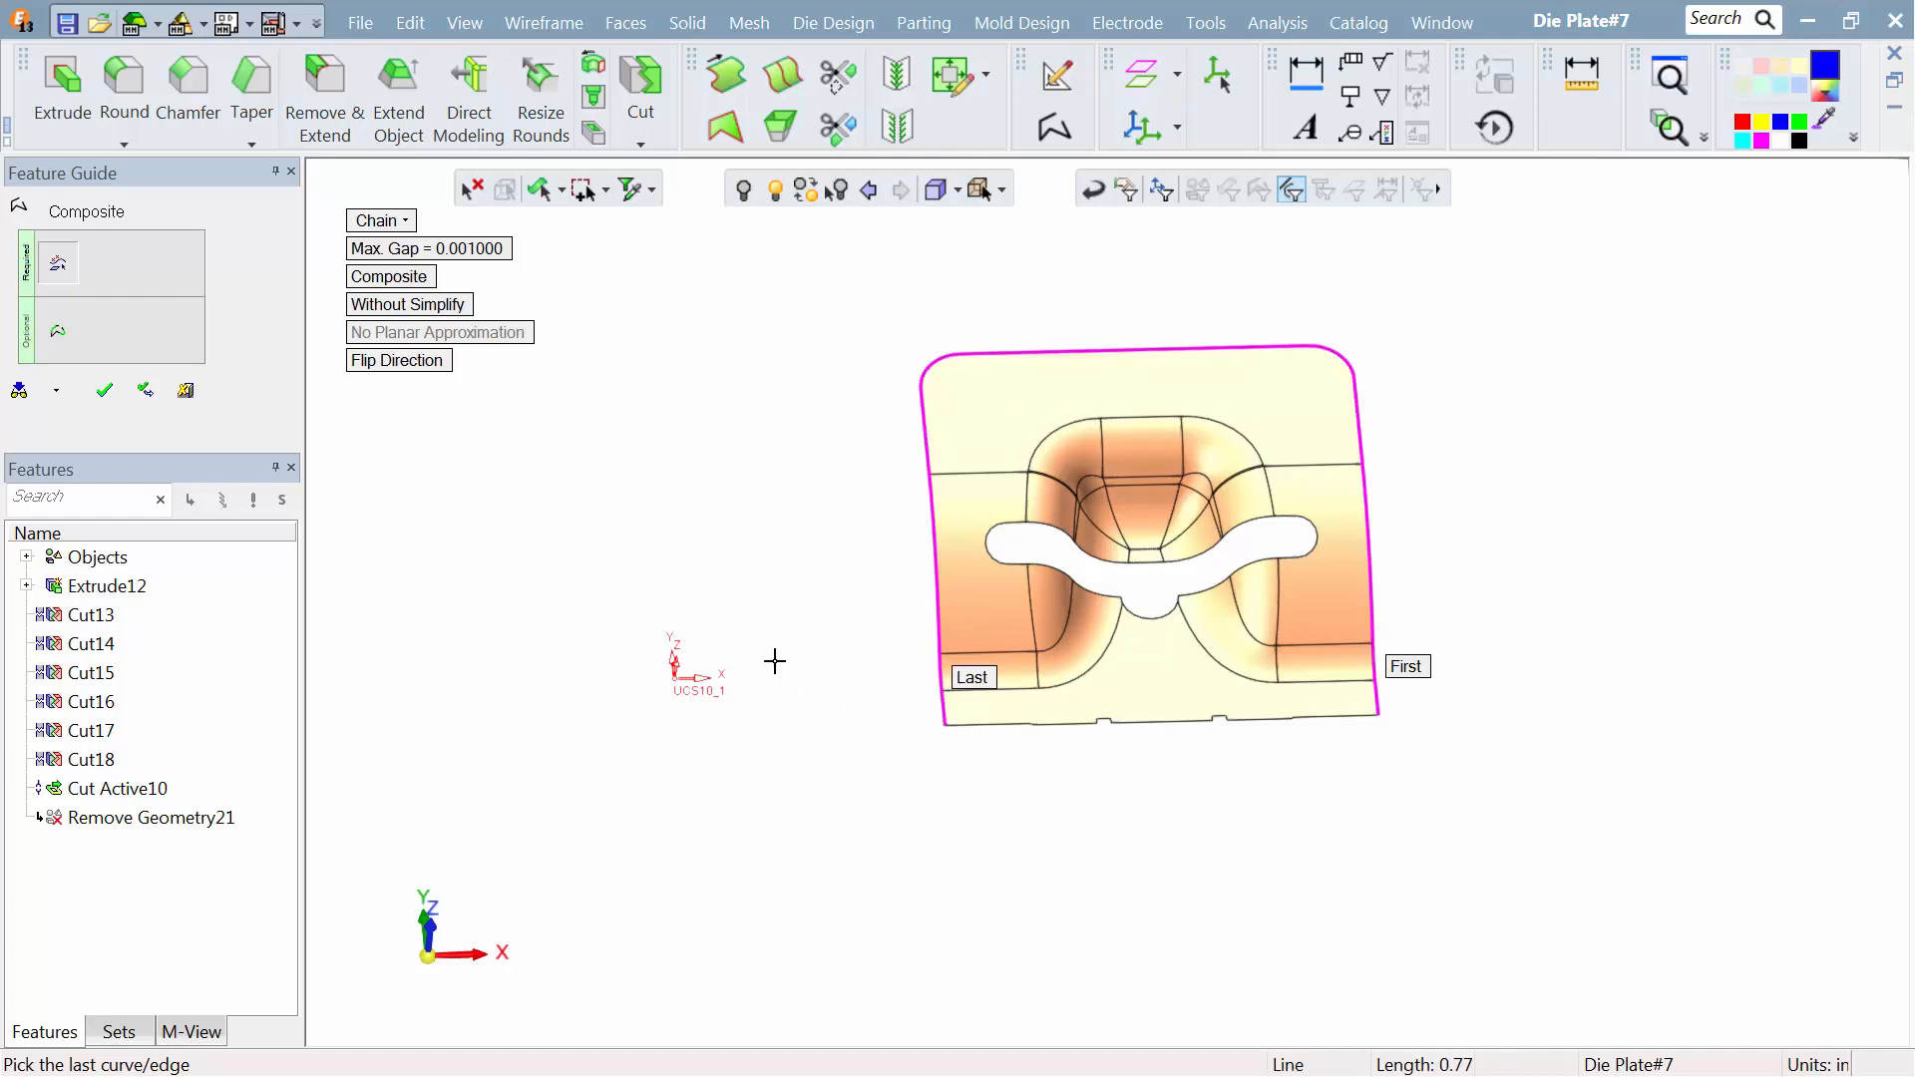
pyautogui.rightClick(775, 662)
pyautogui.click(775, 664)
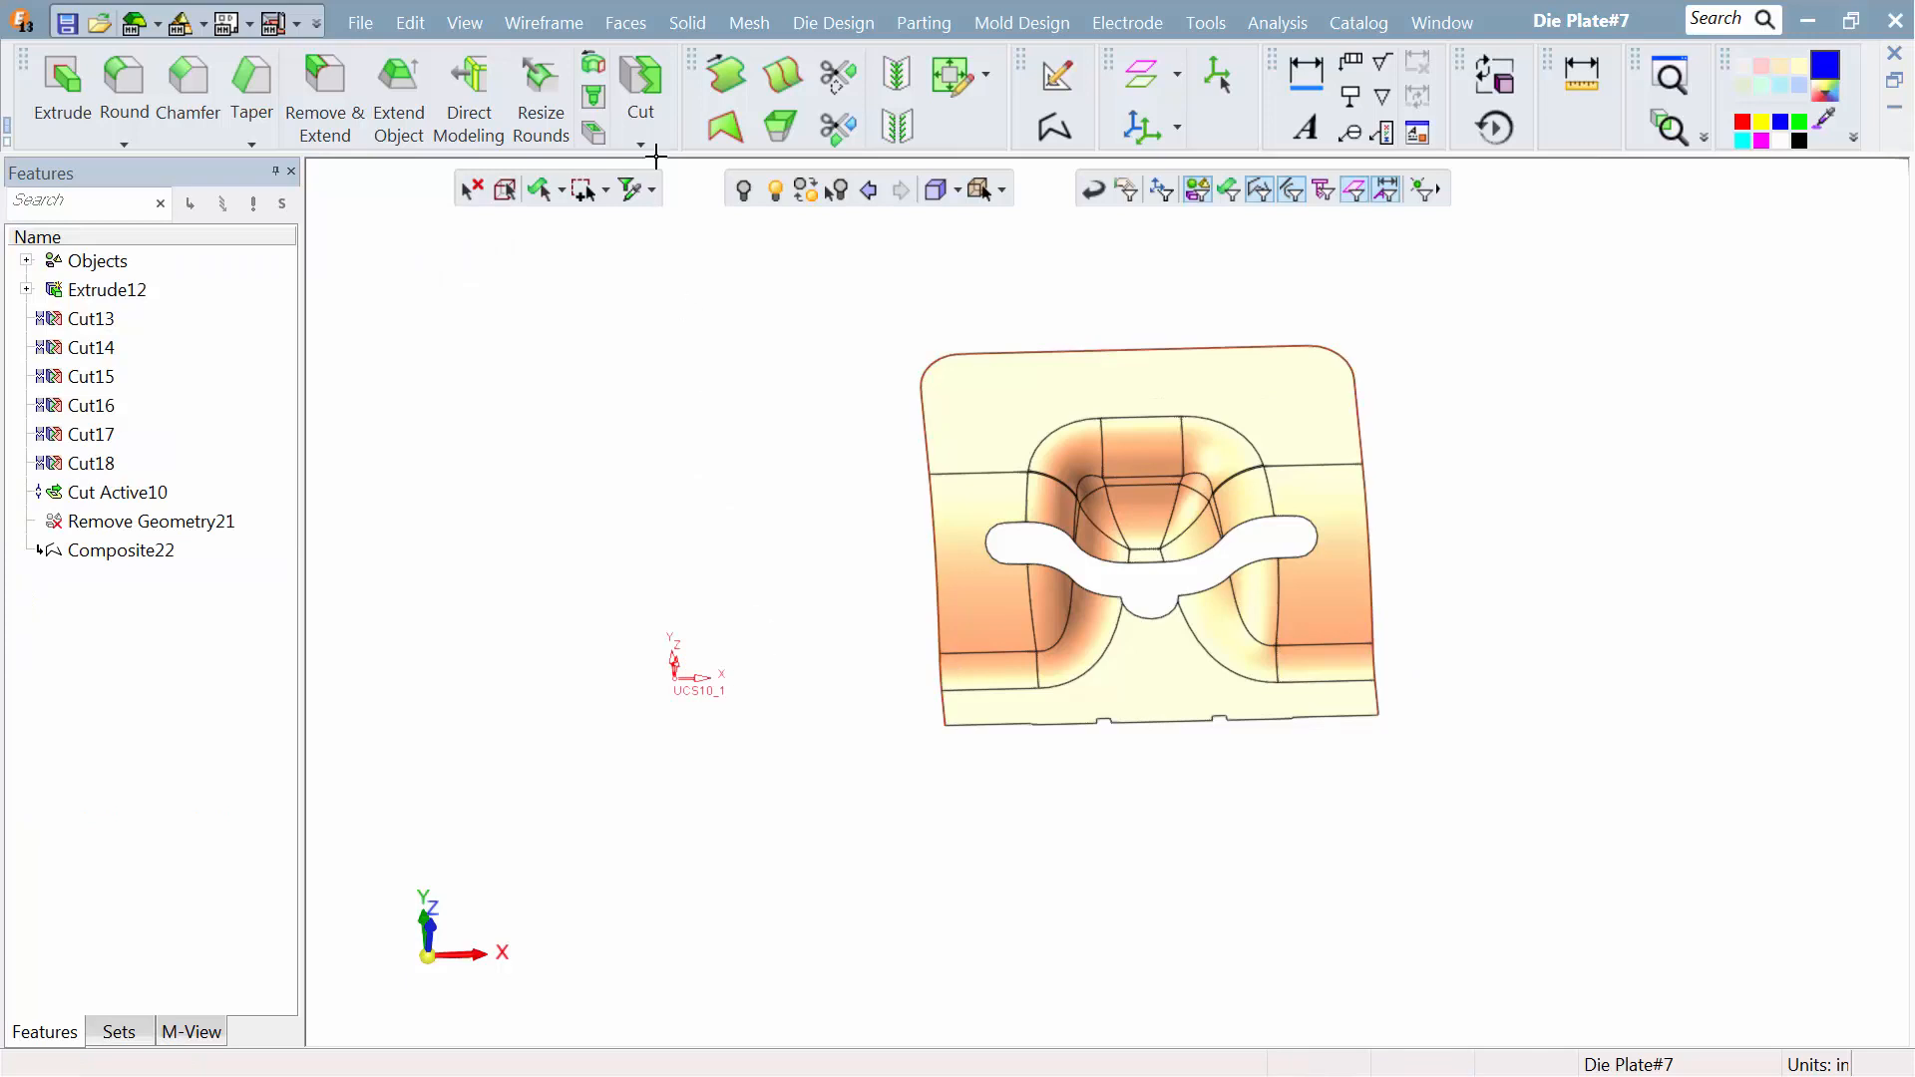
# Step: Extend the parting surface tangentially from the side and rear edge curve by a delta of 7
pyautogui.click(641, 32)
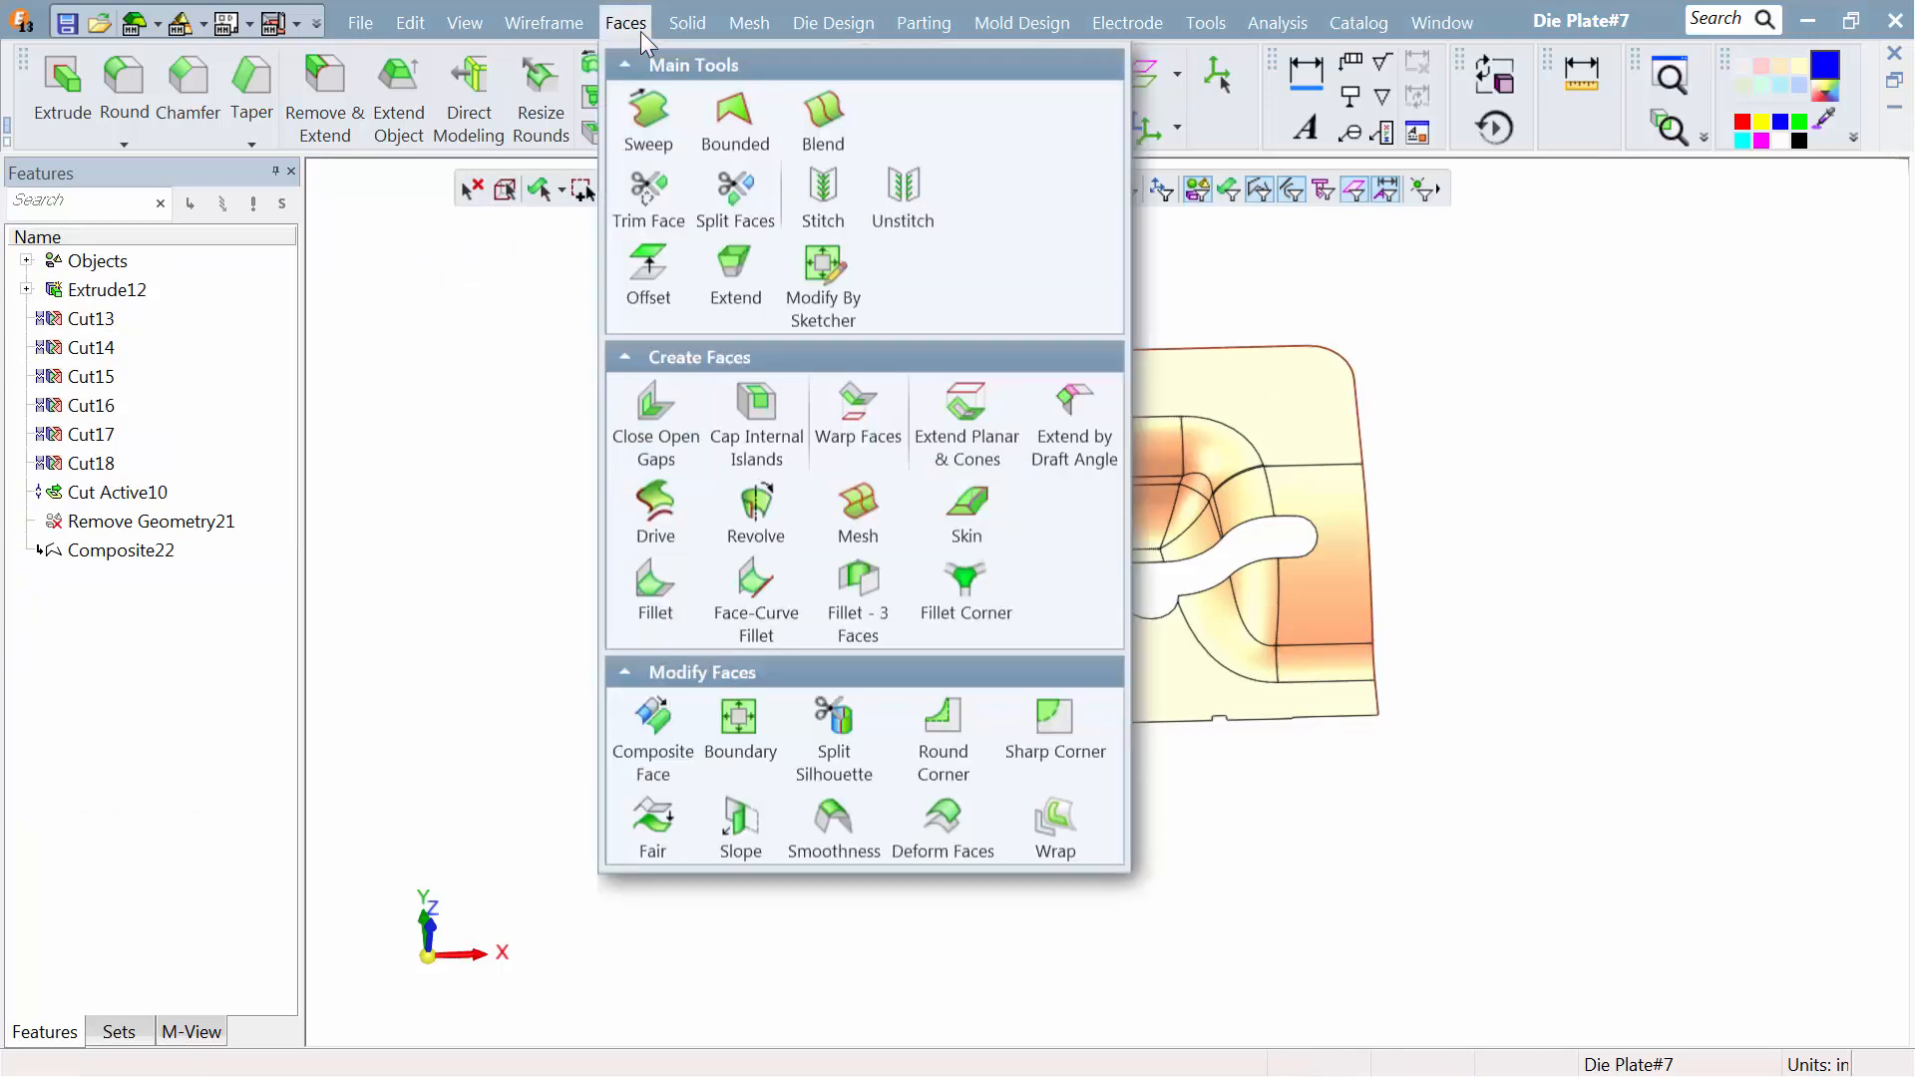
pyautogui.click(708, 251)
pyautogui.click(464, 279)
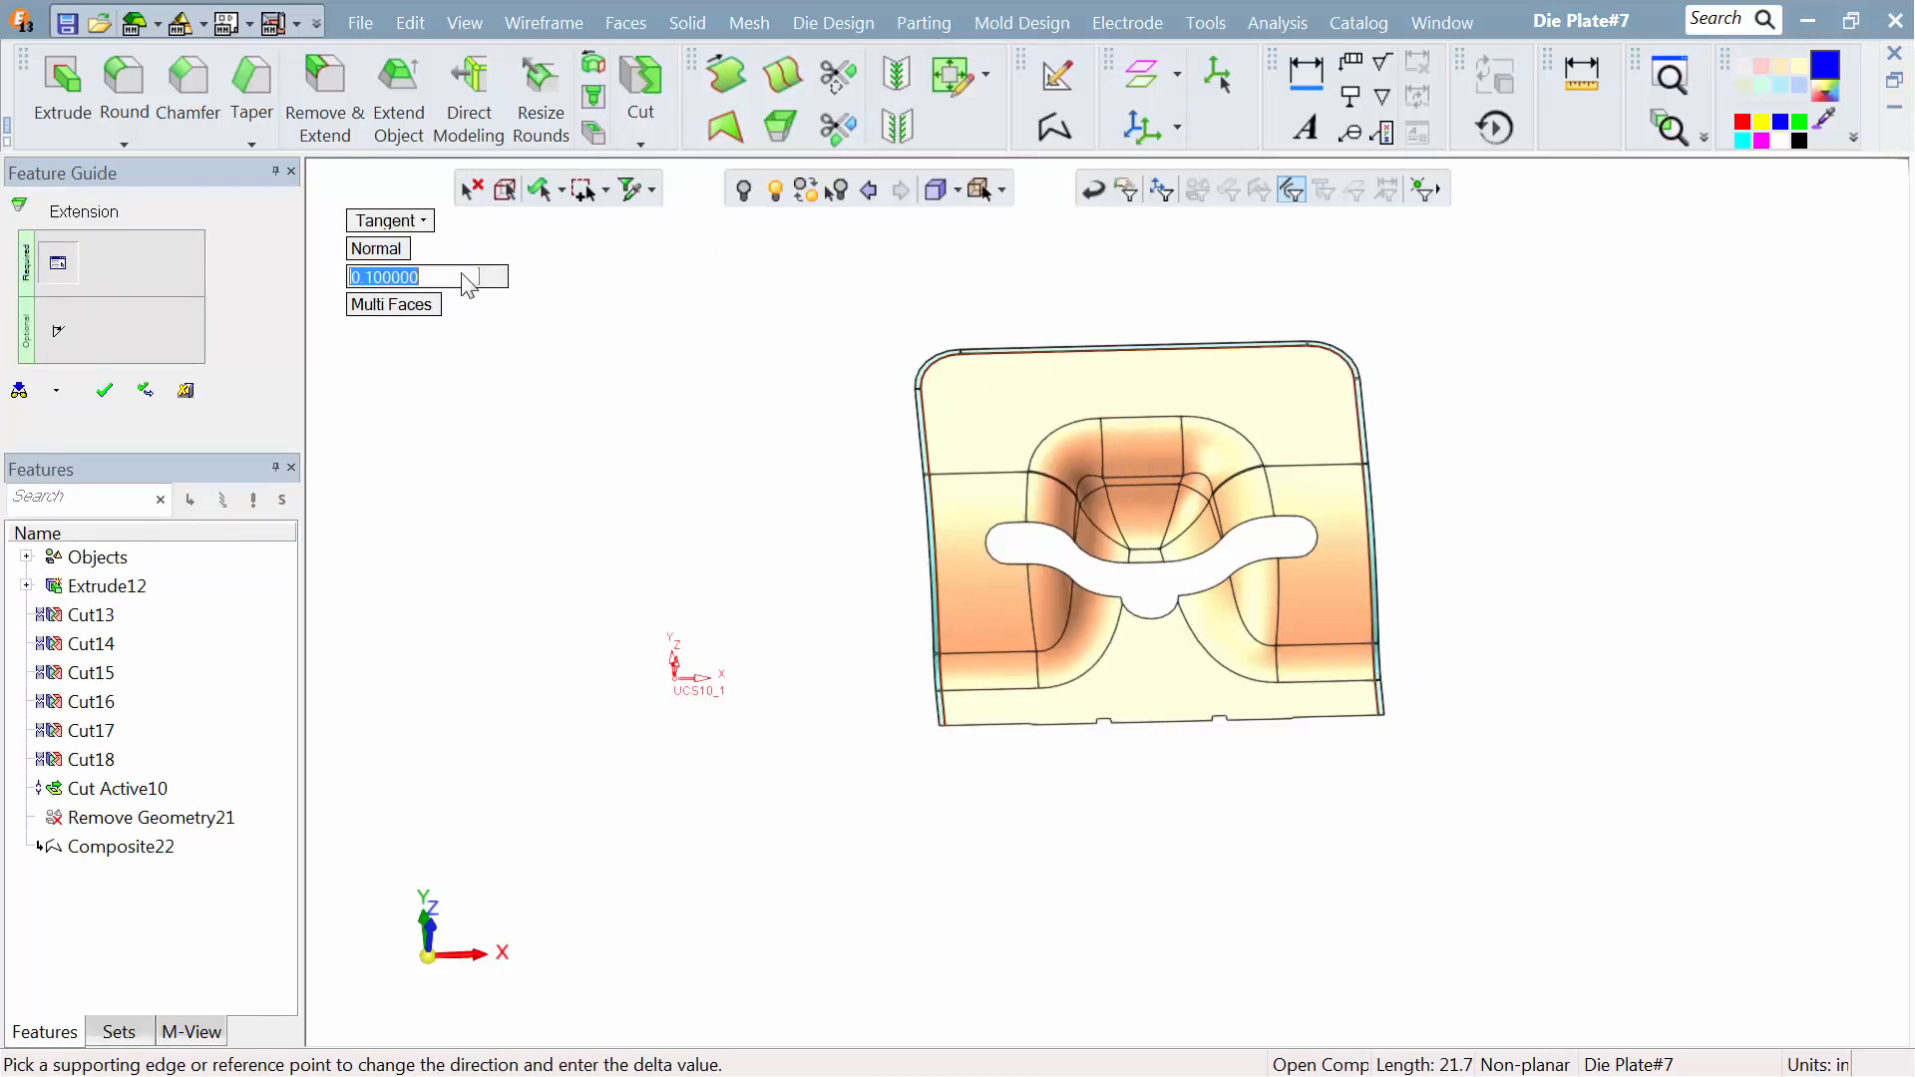
pyautogui.write('7')
pyautogui.press('Return')
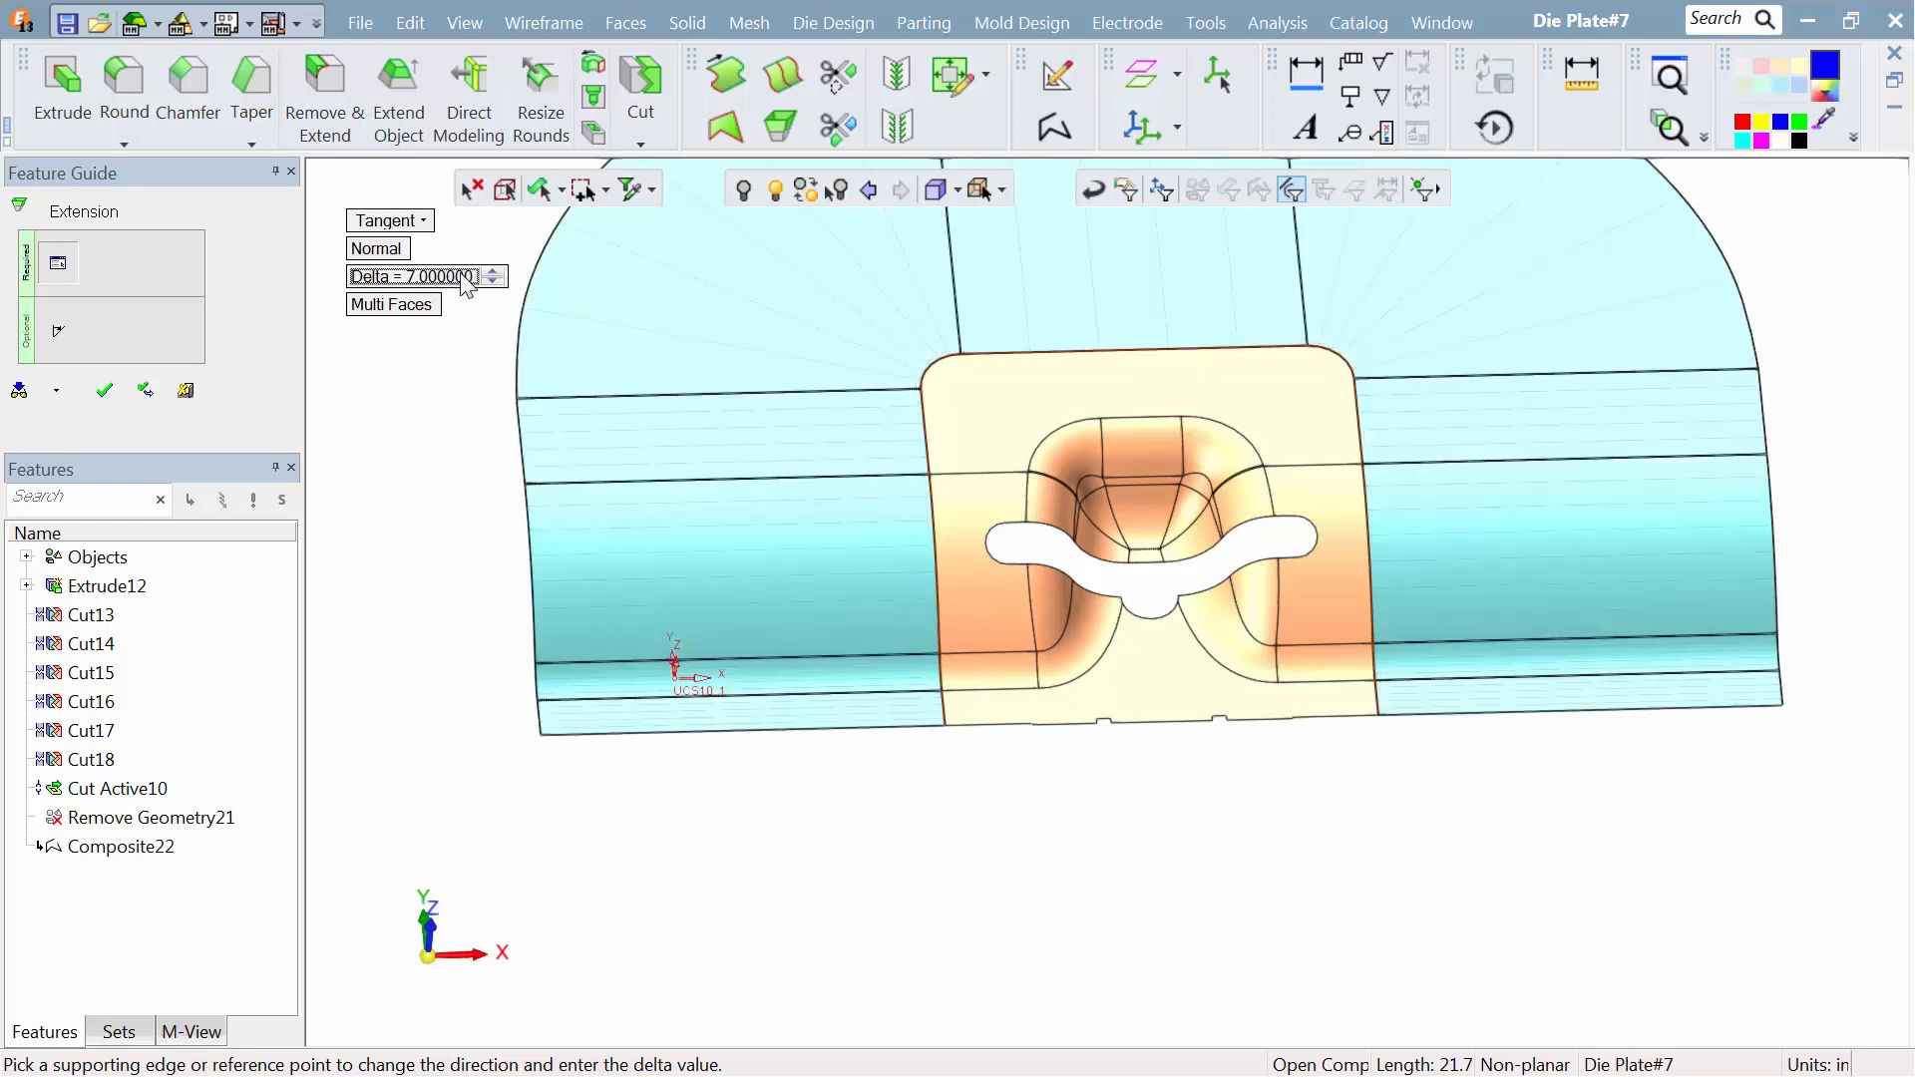
pyautogui.click(112, 399)
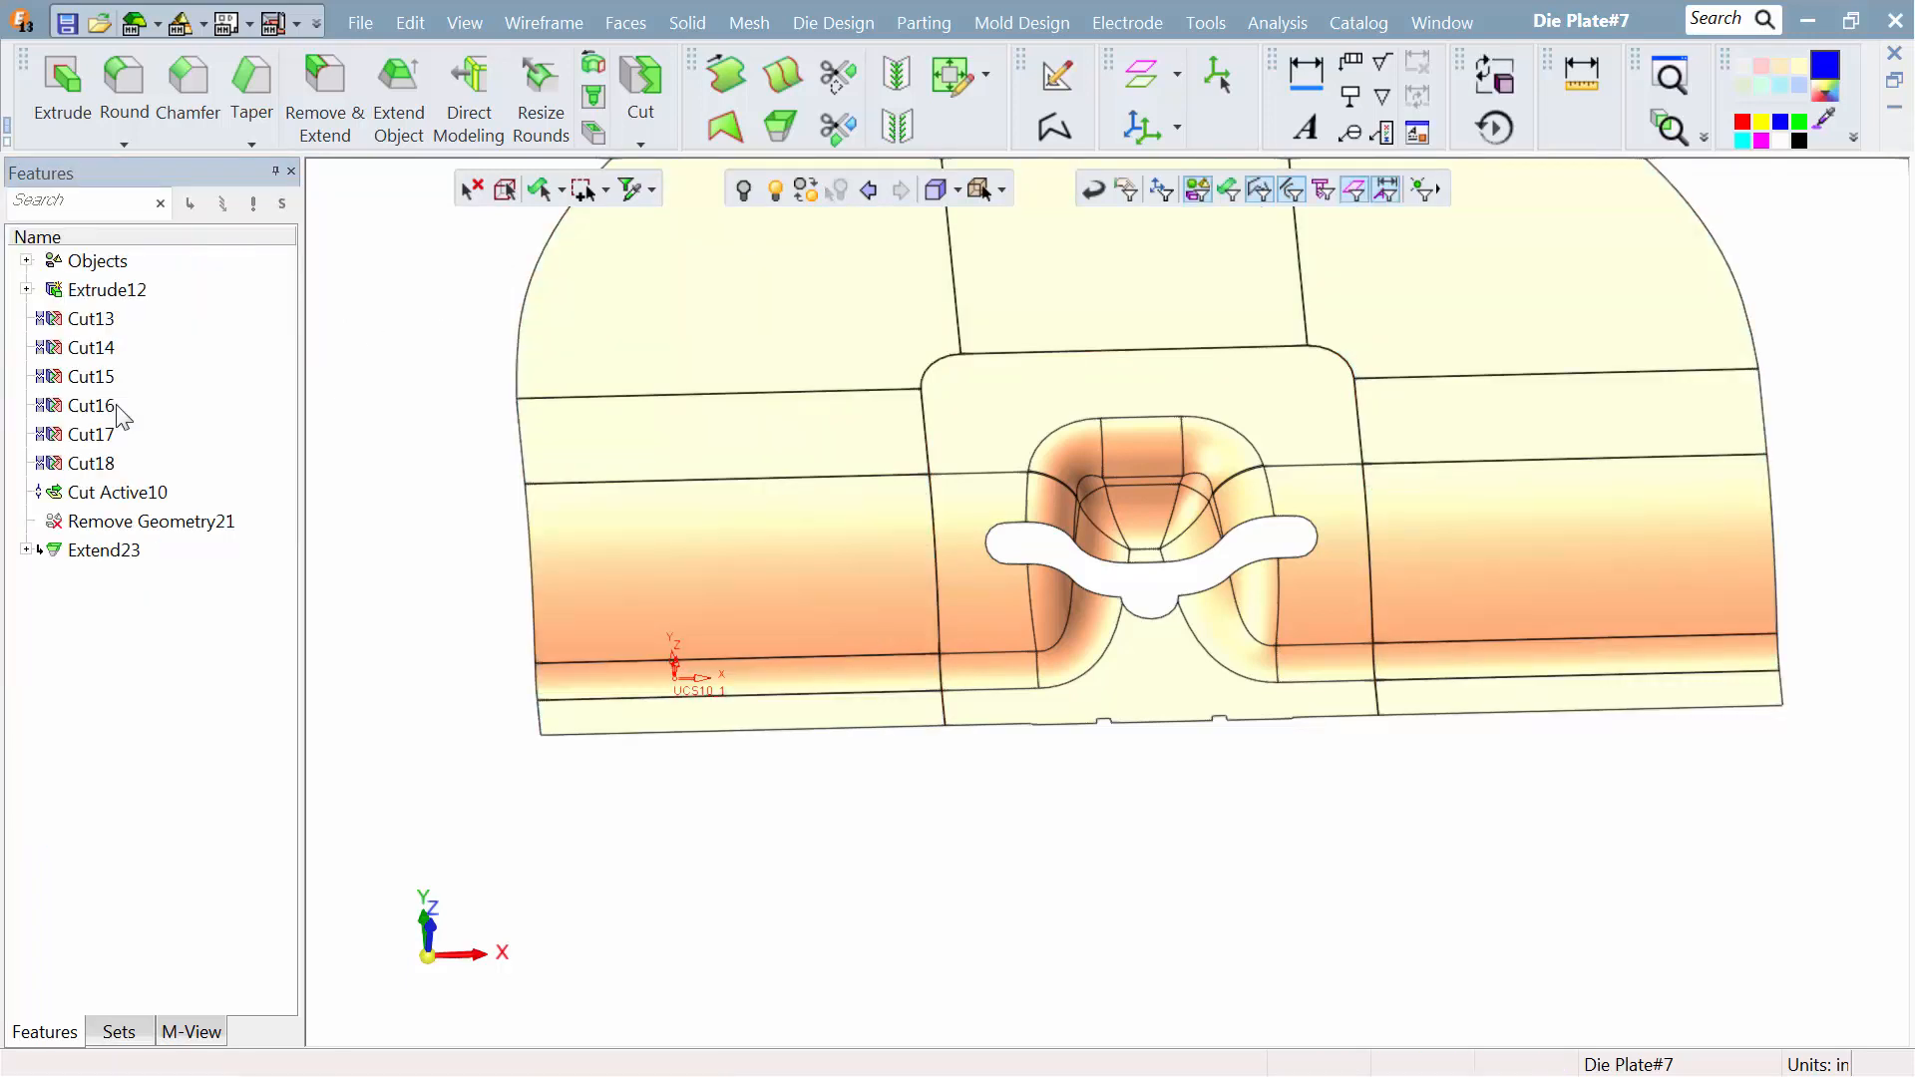
# Step: Create a composite curve along the full front edge of the extended parting surface
pyautogui.click(1054, 130)
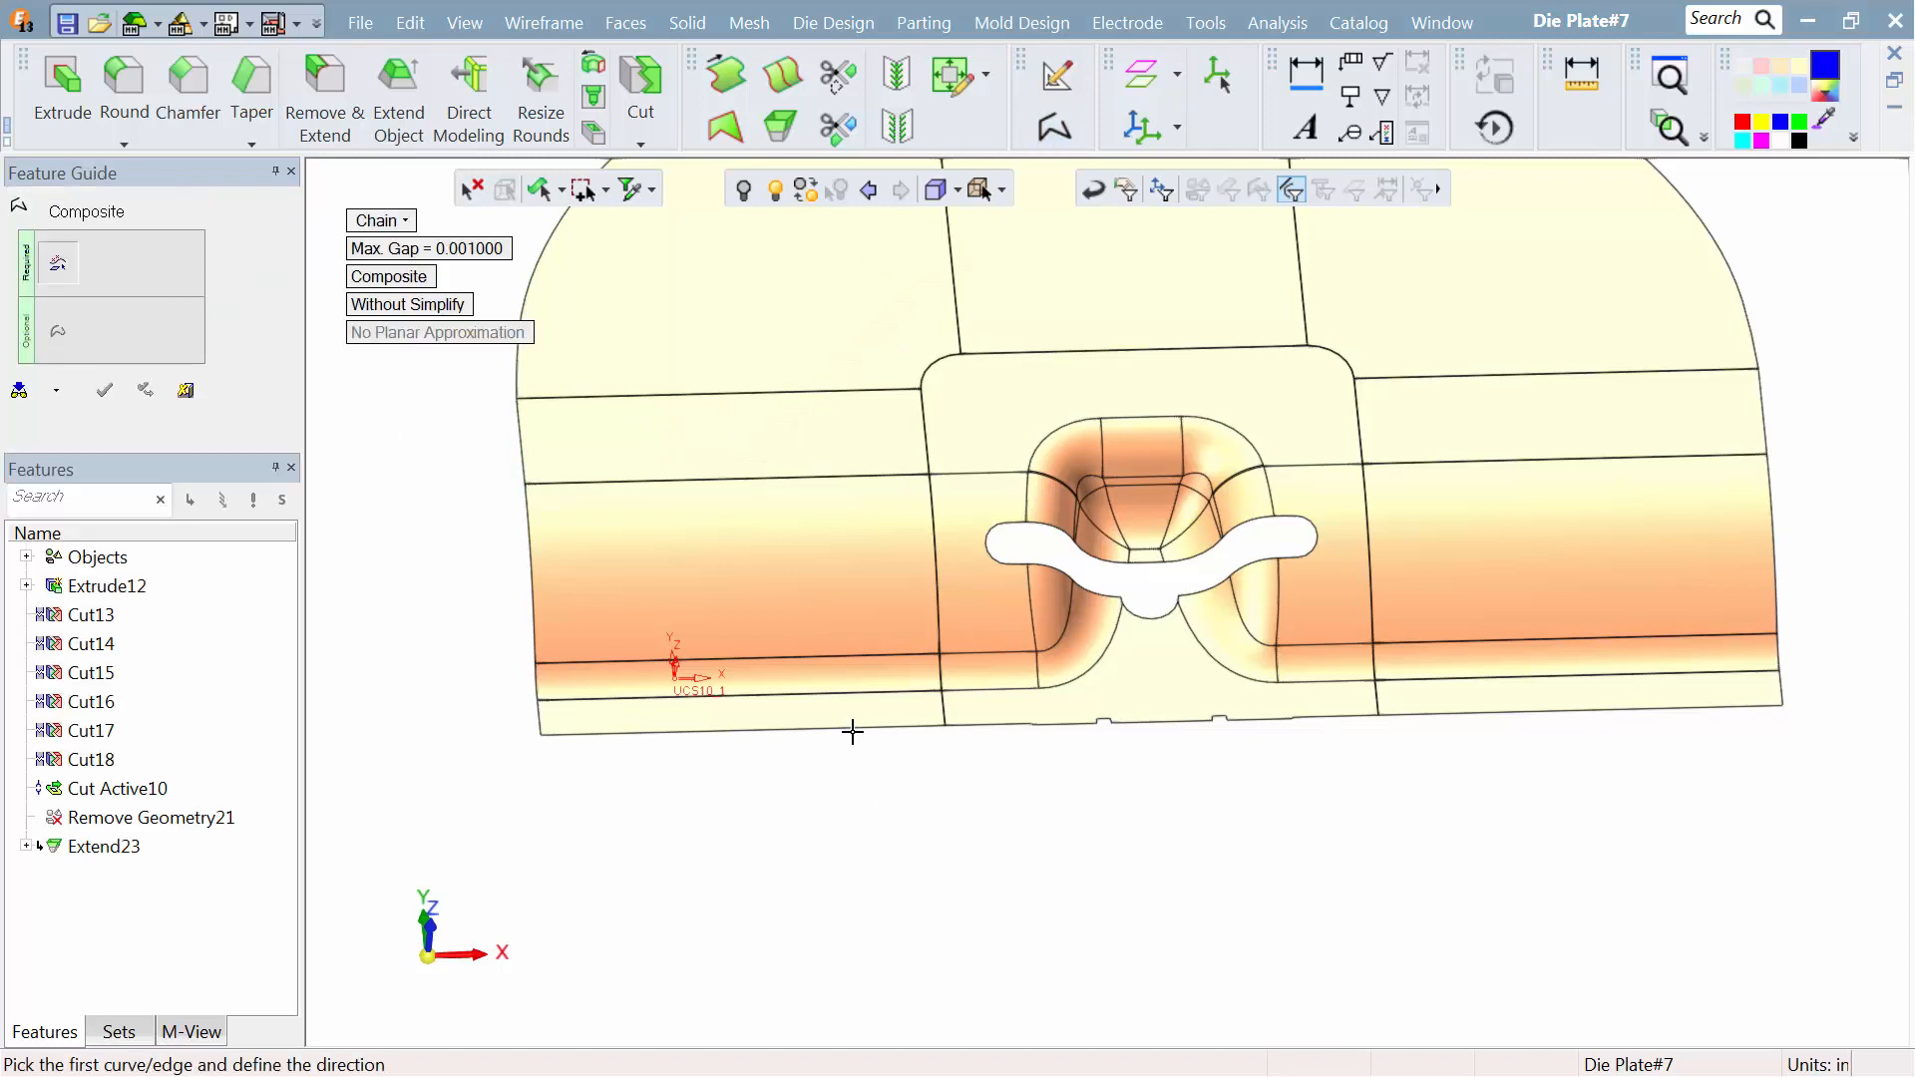
pyautogui.click(847, 731)
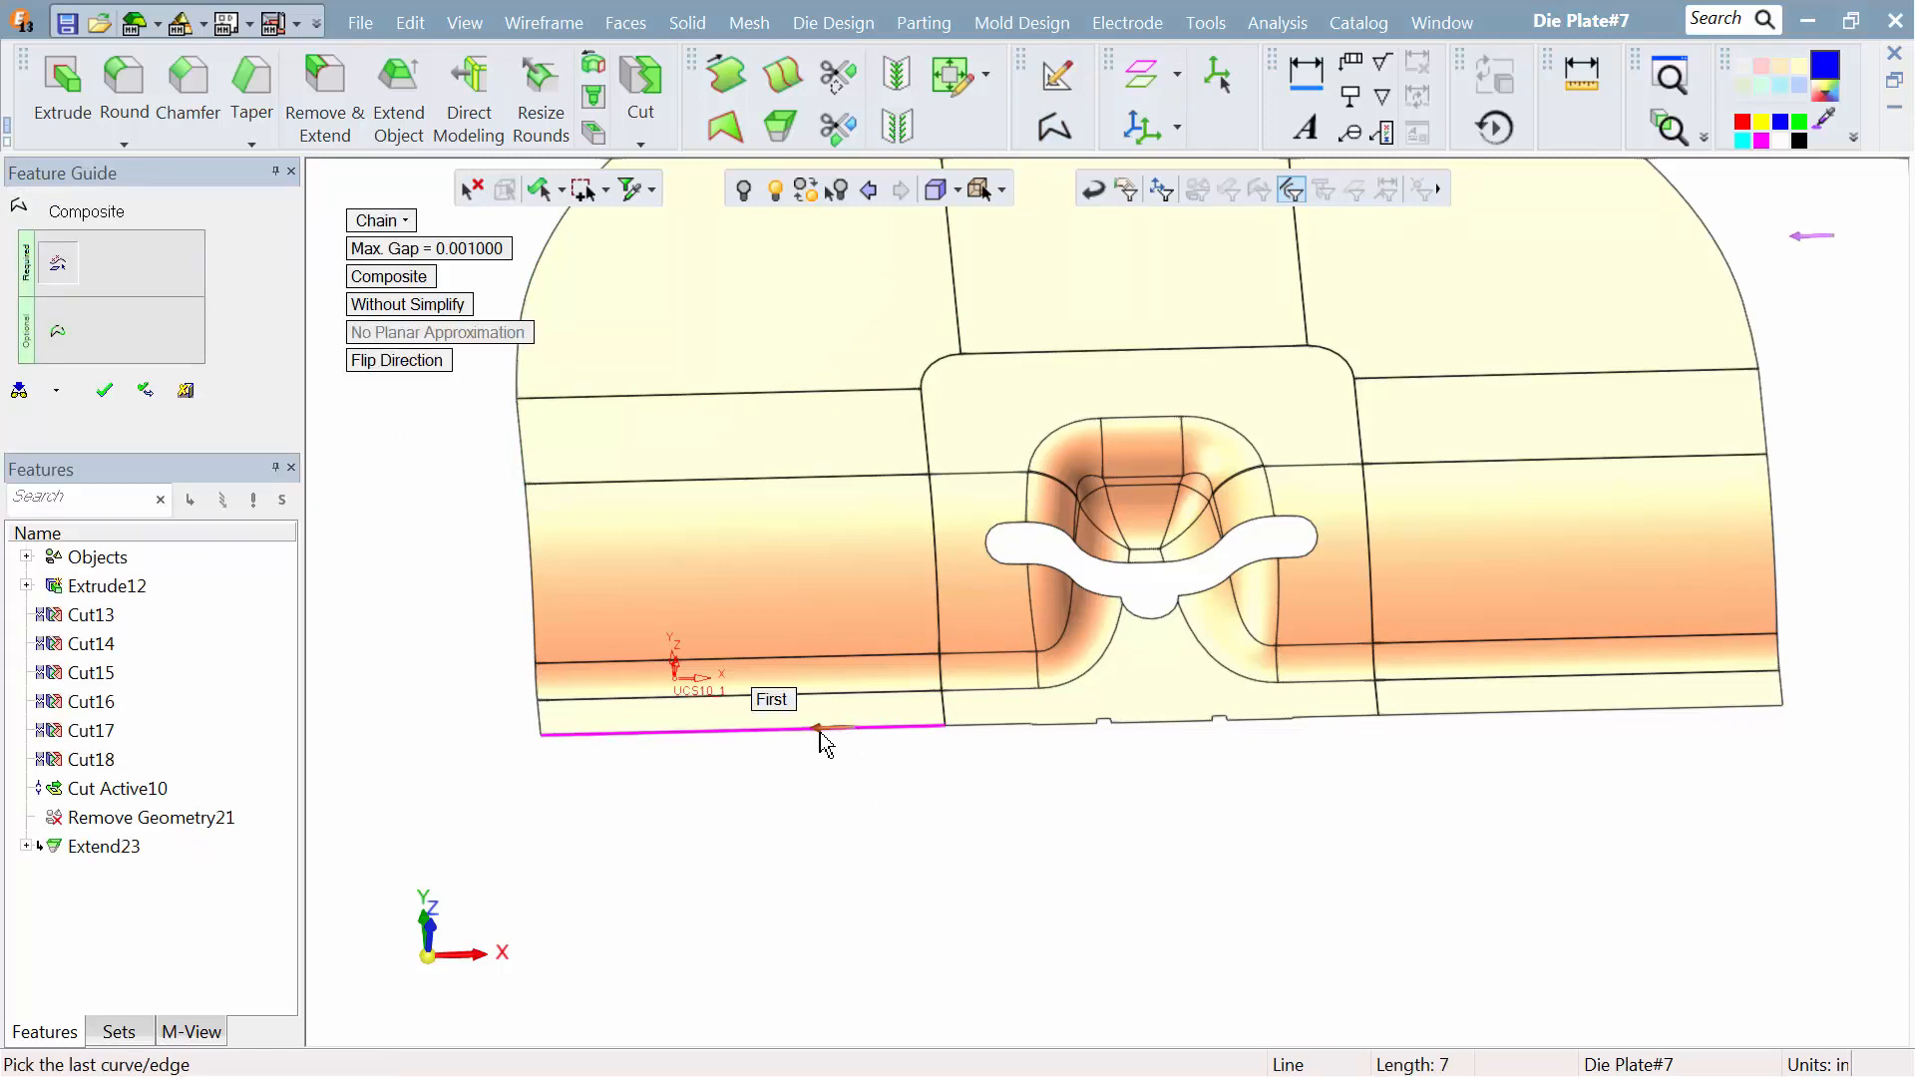
pyautogui.click(820, 733)
pyautogui.click(1441, 716)
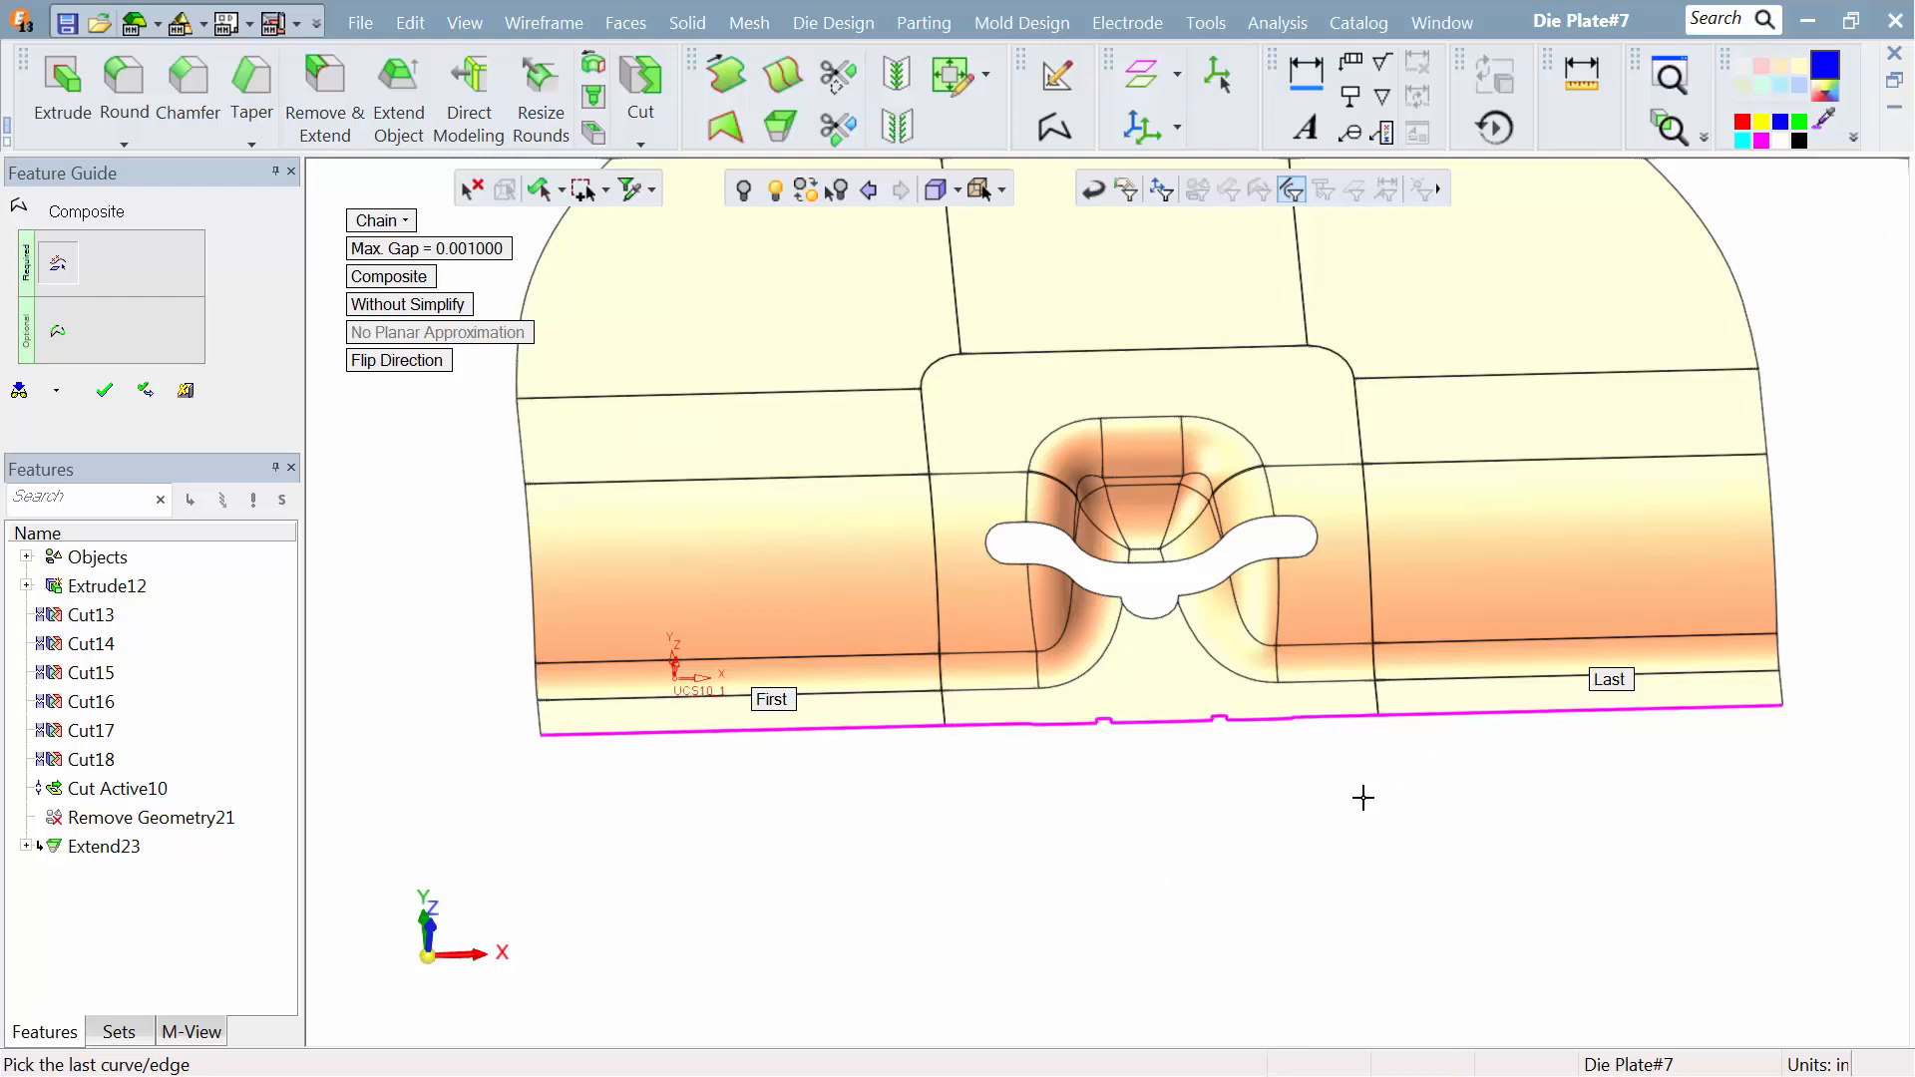
pyautogui.middleClick(1360, 795)
pyautogui.click(1365, 800)
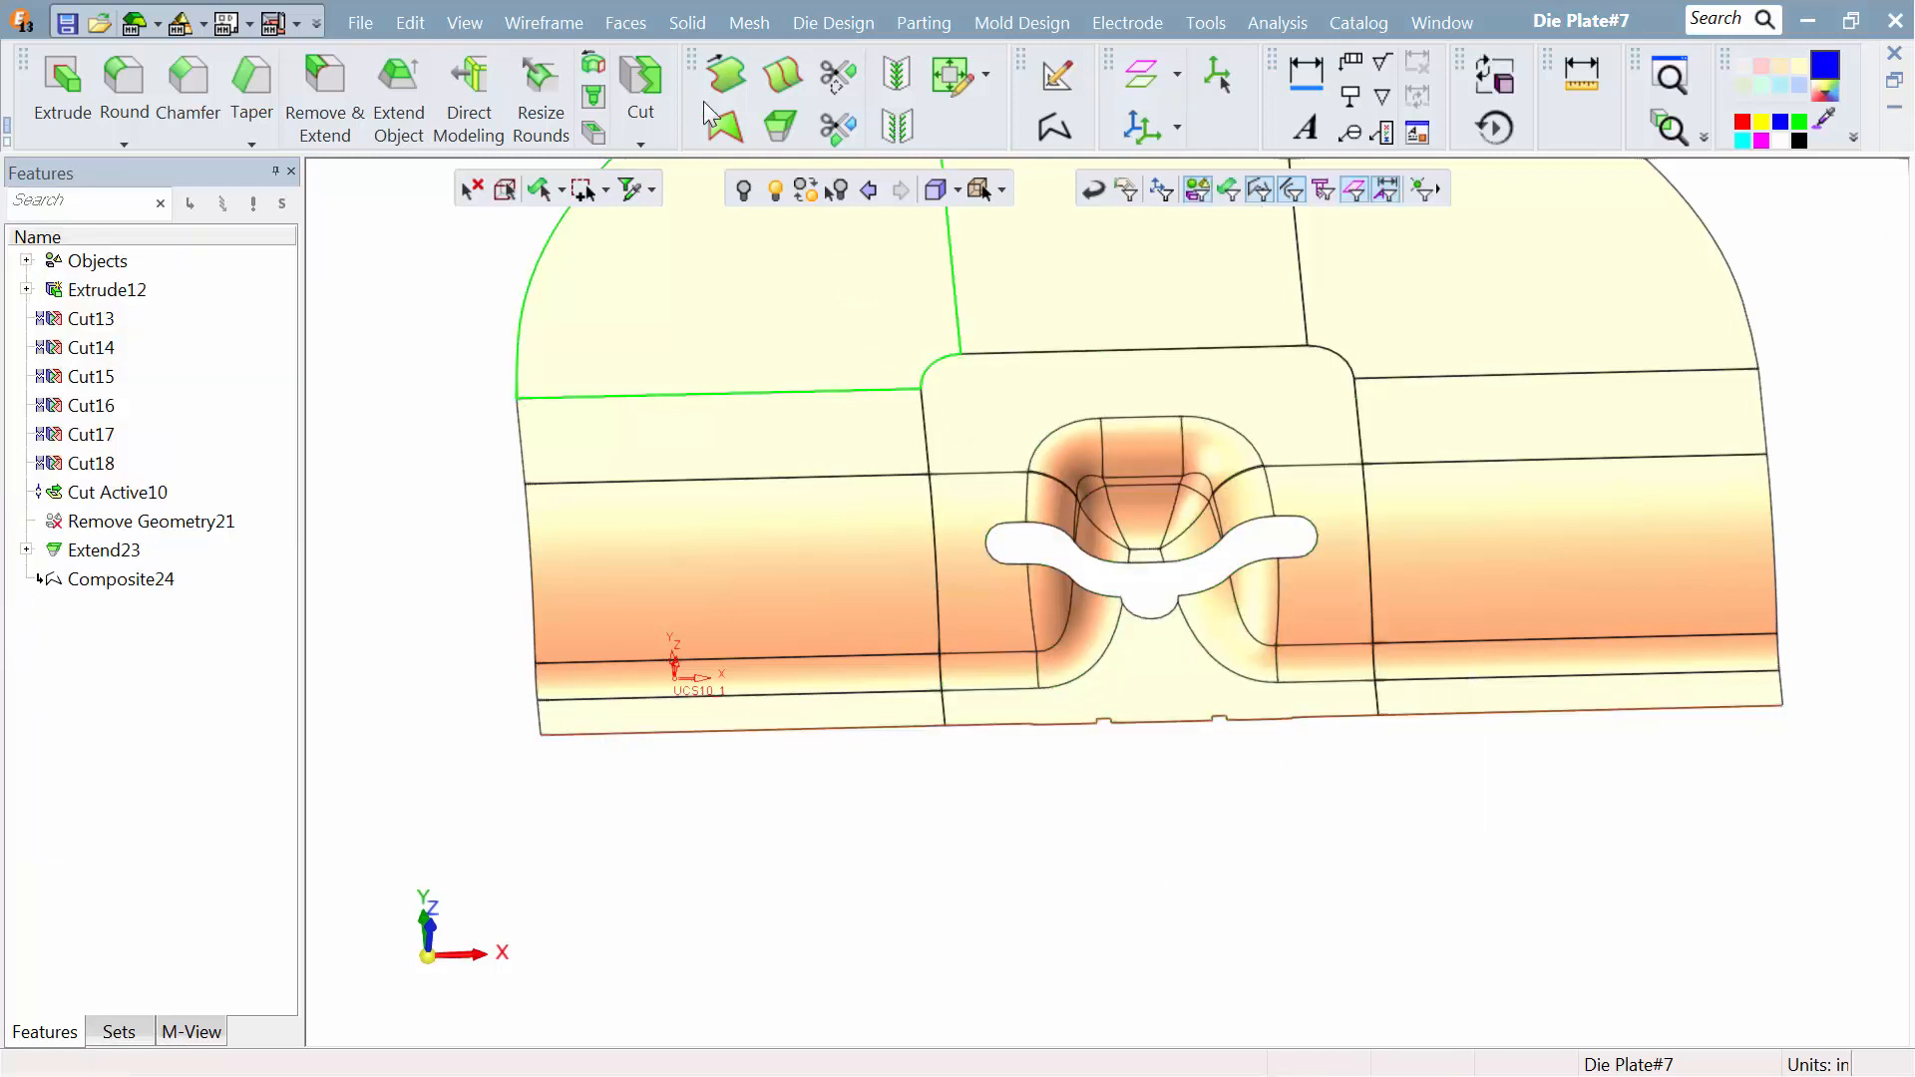
# Step: Sweep the front edge composite curve of the parting surface to one side by a delta of 7
pyautogui.click(625, 22)
pyautogui.click(649, 140)
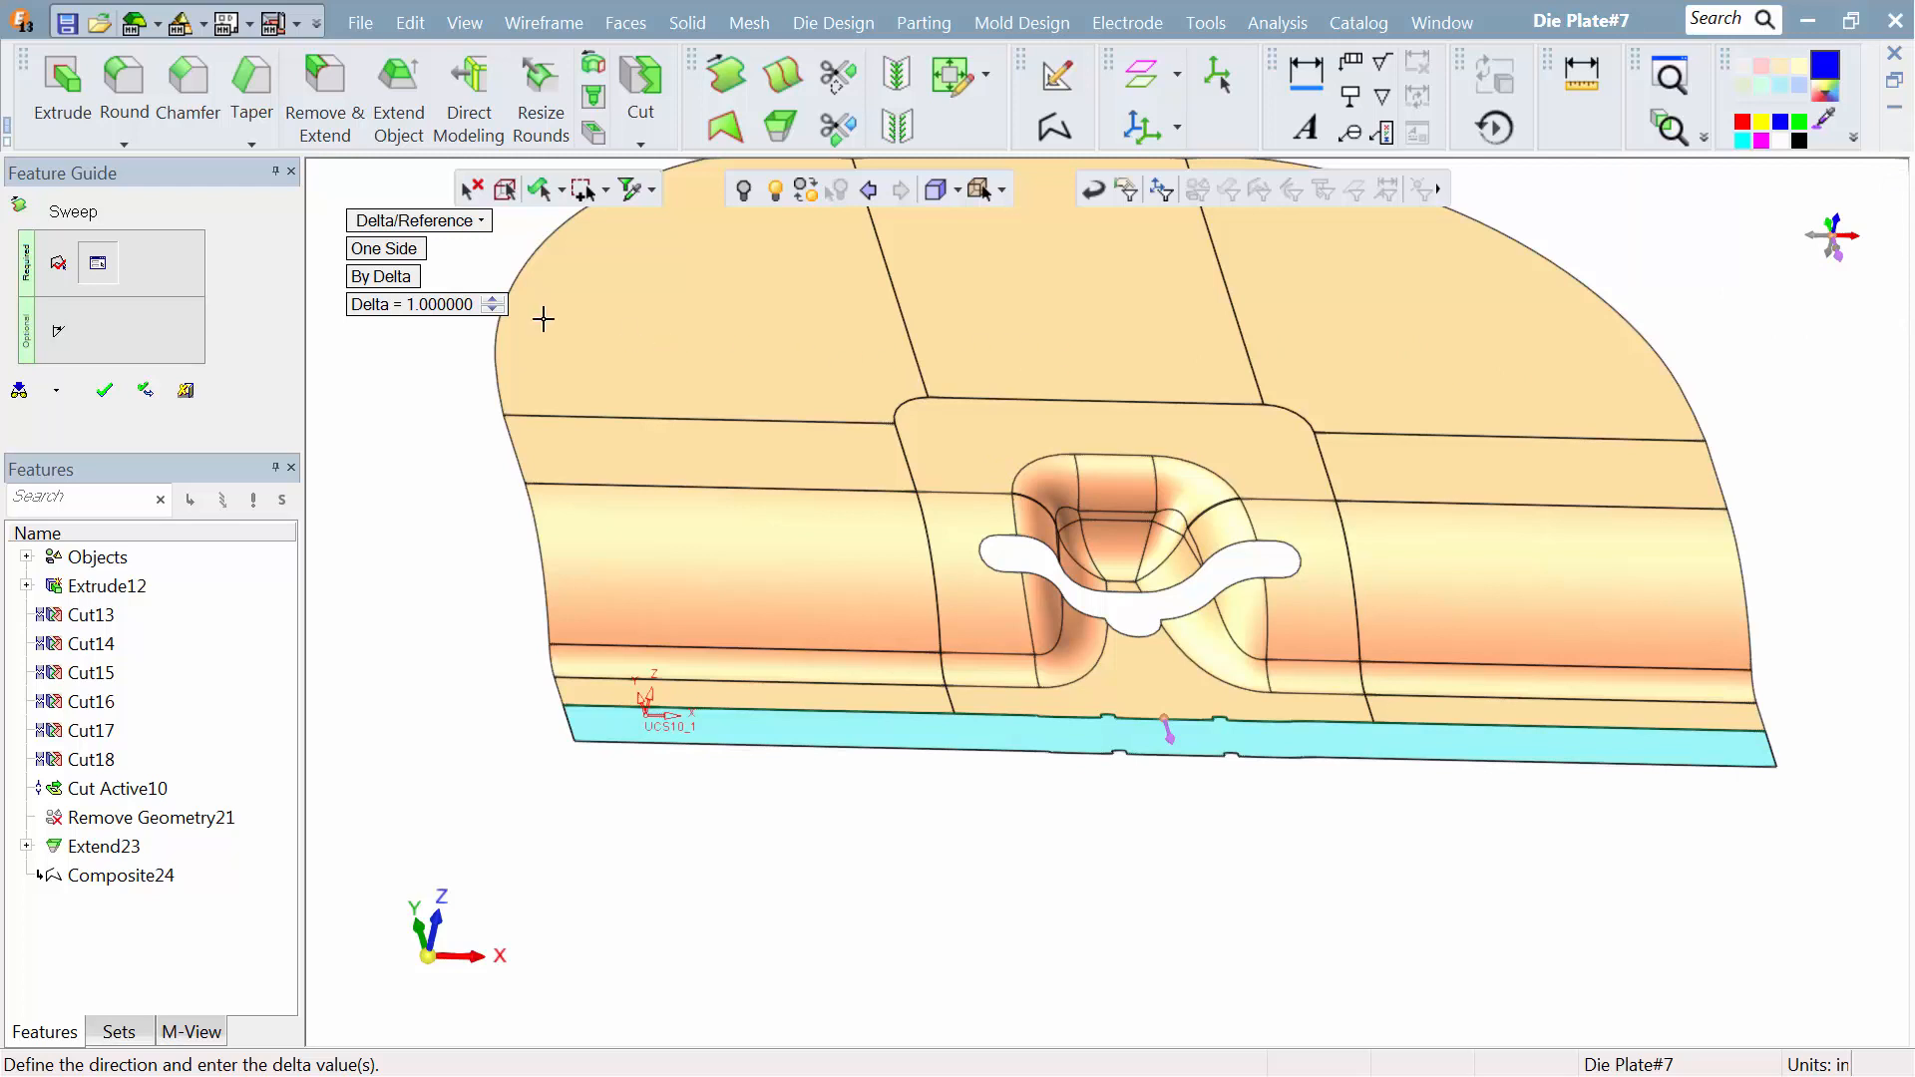
pyautogui.click(461, 305)
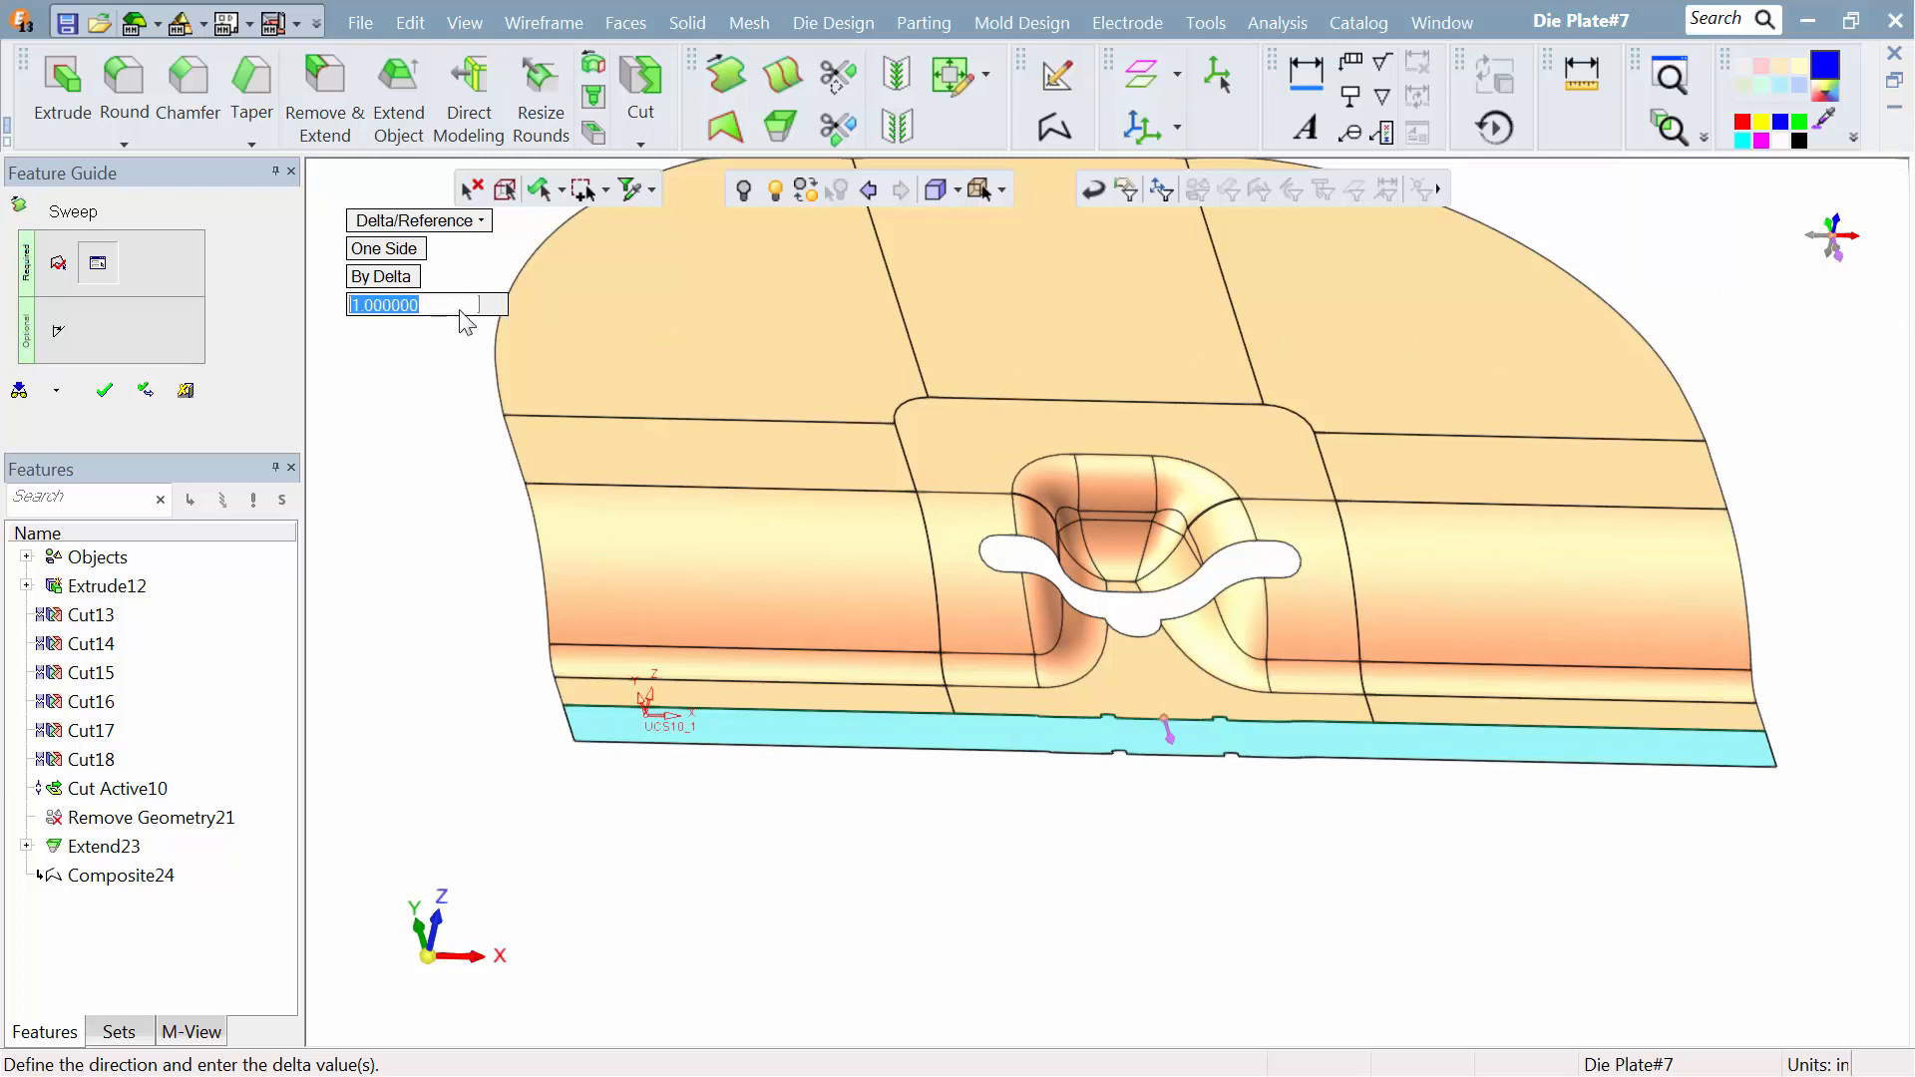
pyautogui.write('7')
pyautogui.press('Return')
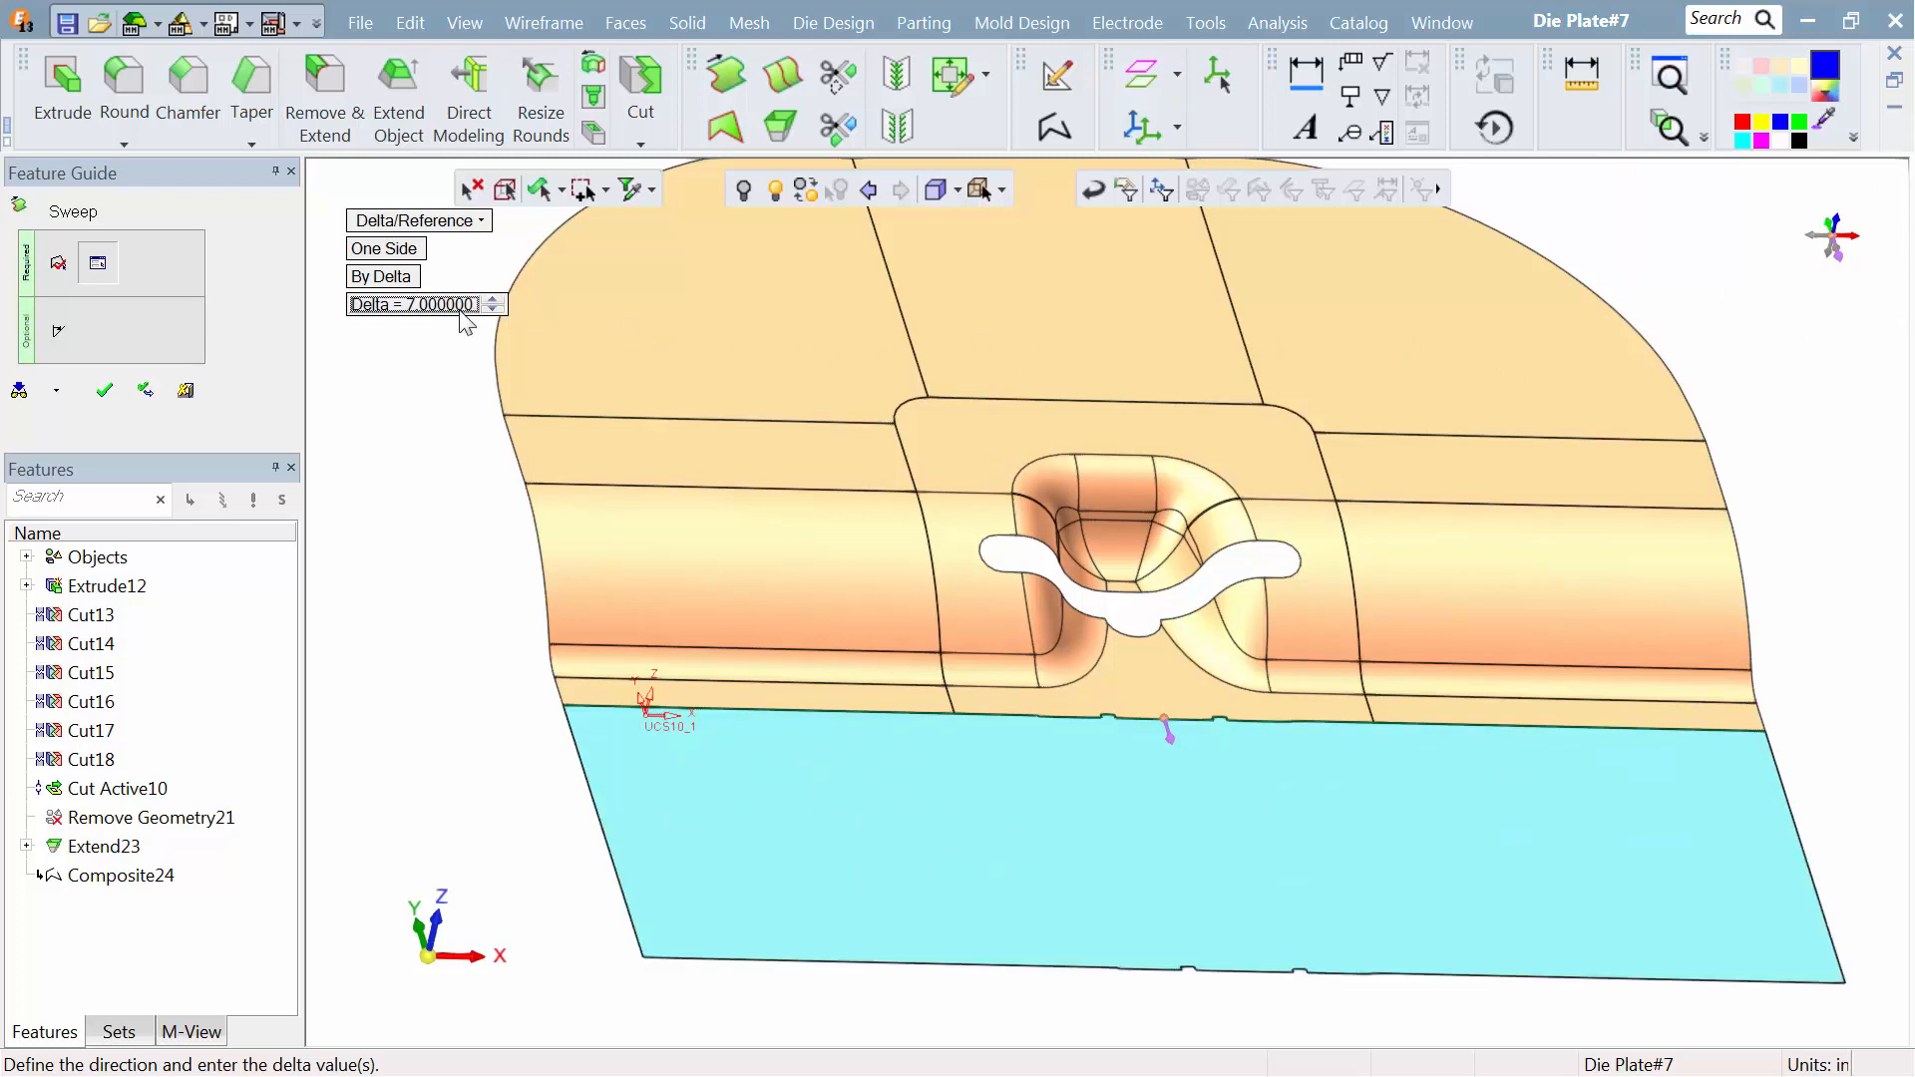
pyautogui.click(89, 395)
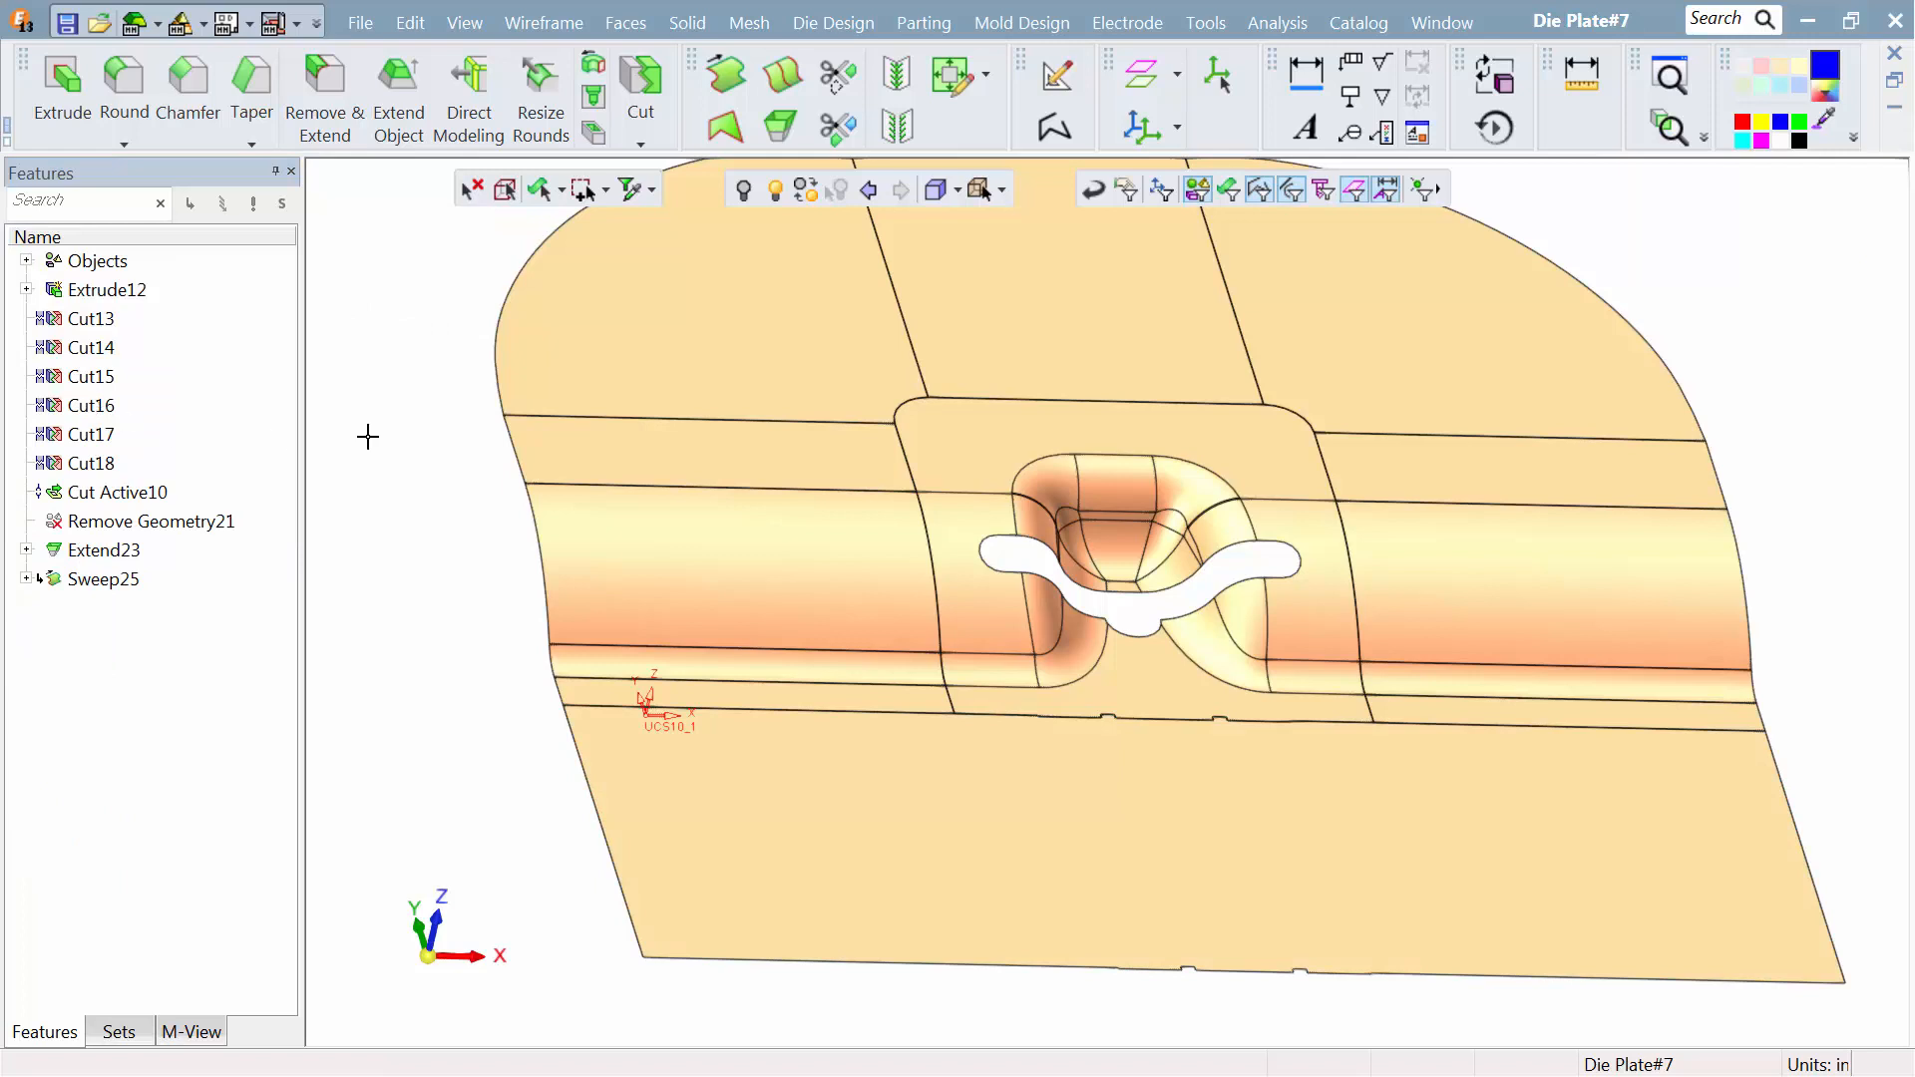
# Step: Stitch the swept front face to the extended parting surface faces
pyautogui.click(626, 23)
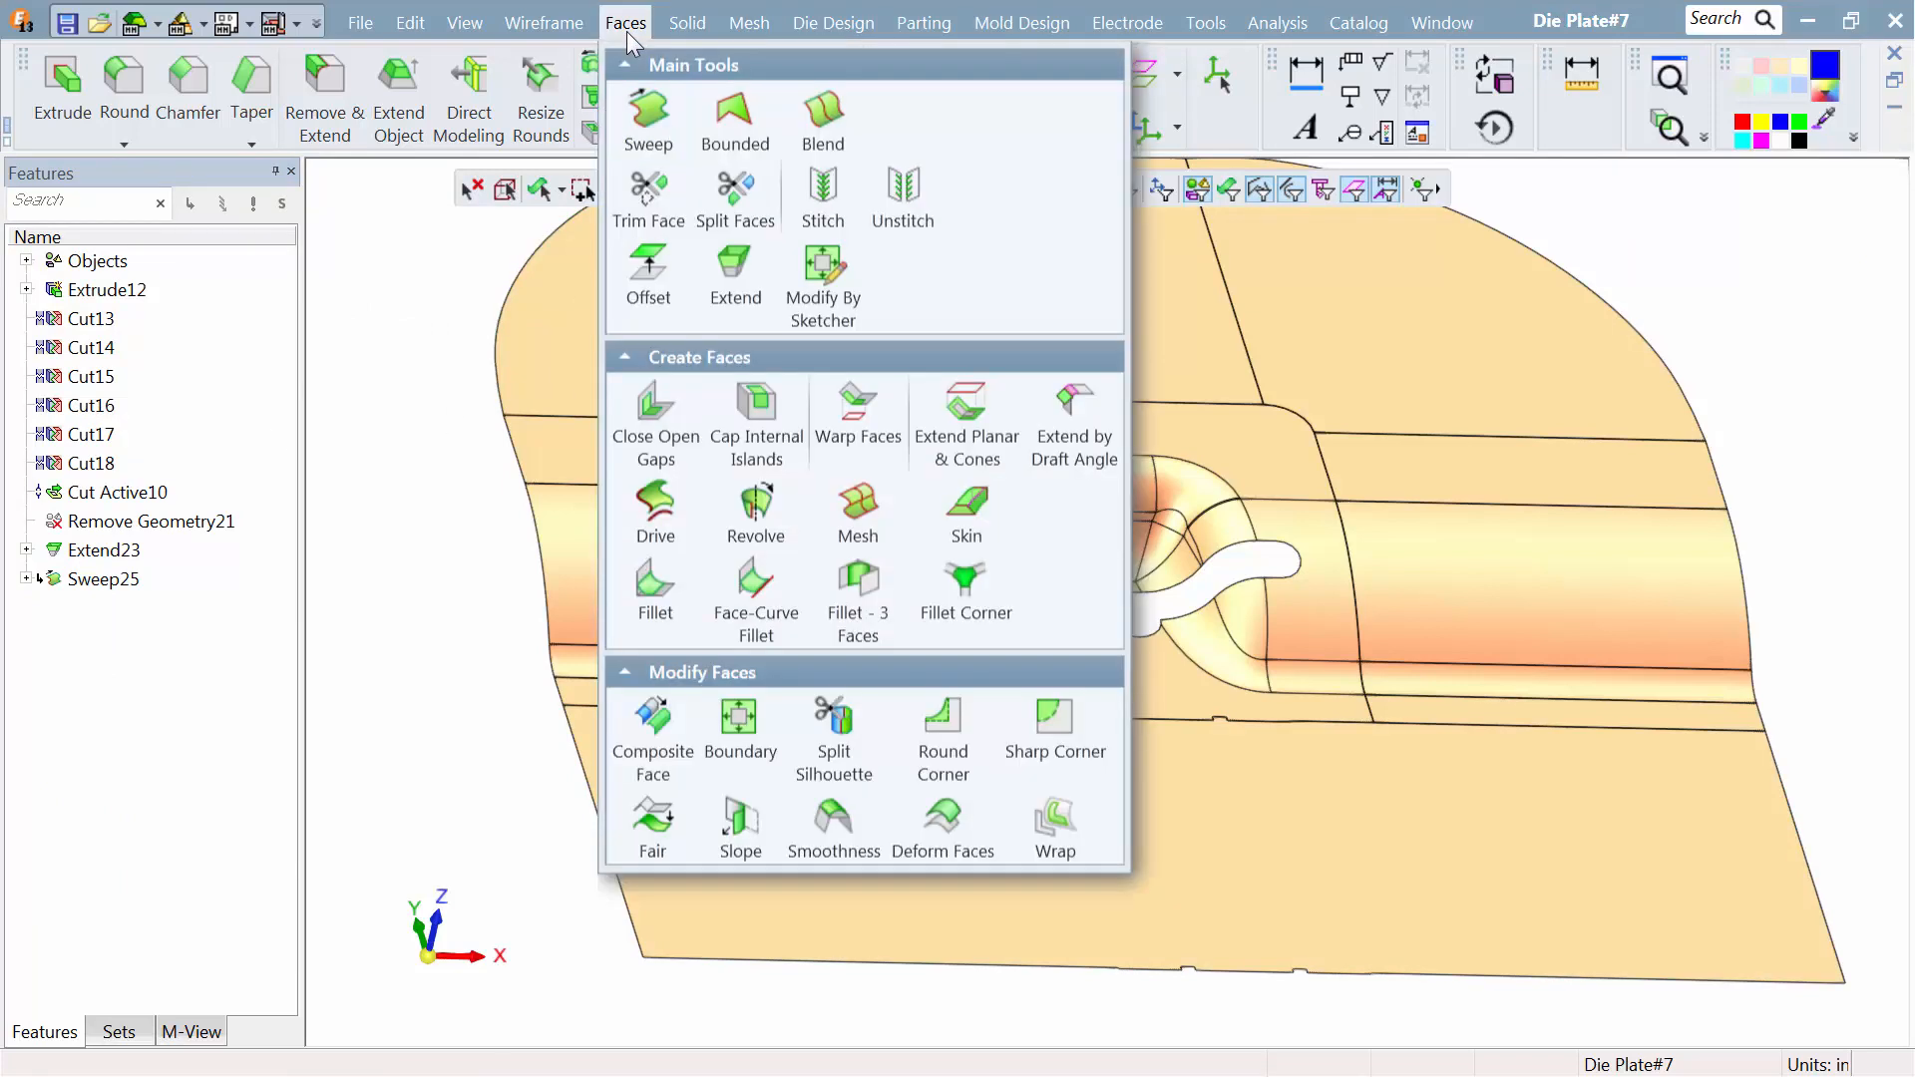
pyautogui.click(801, 211)
pyautogui.moveTo(790, 317); pyautogui.dragTo(1407, 804)
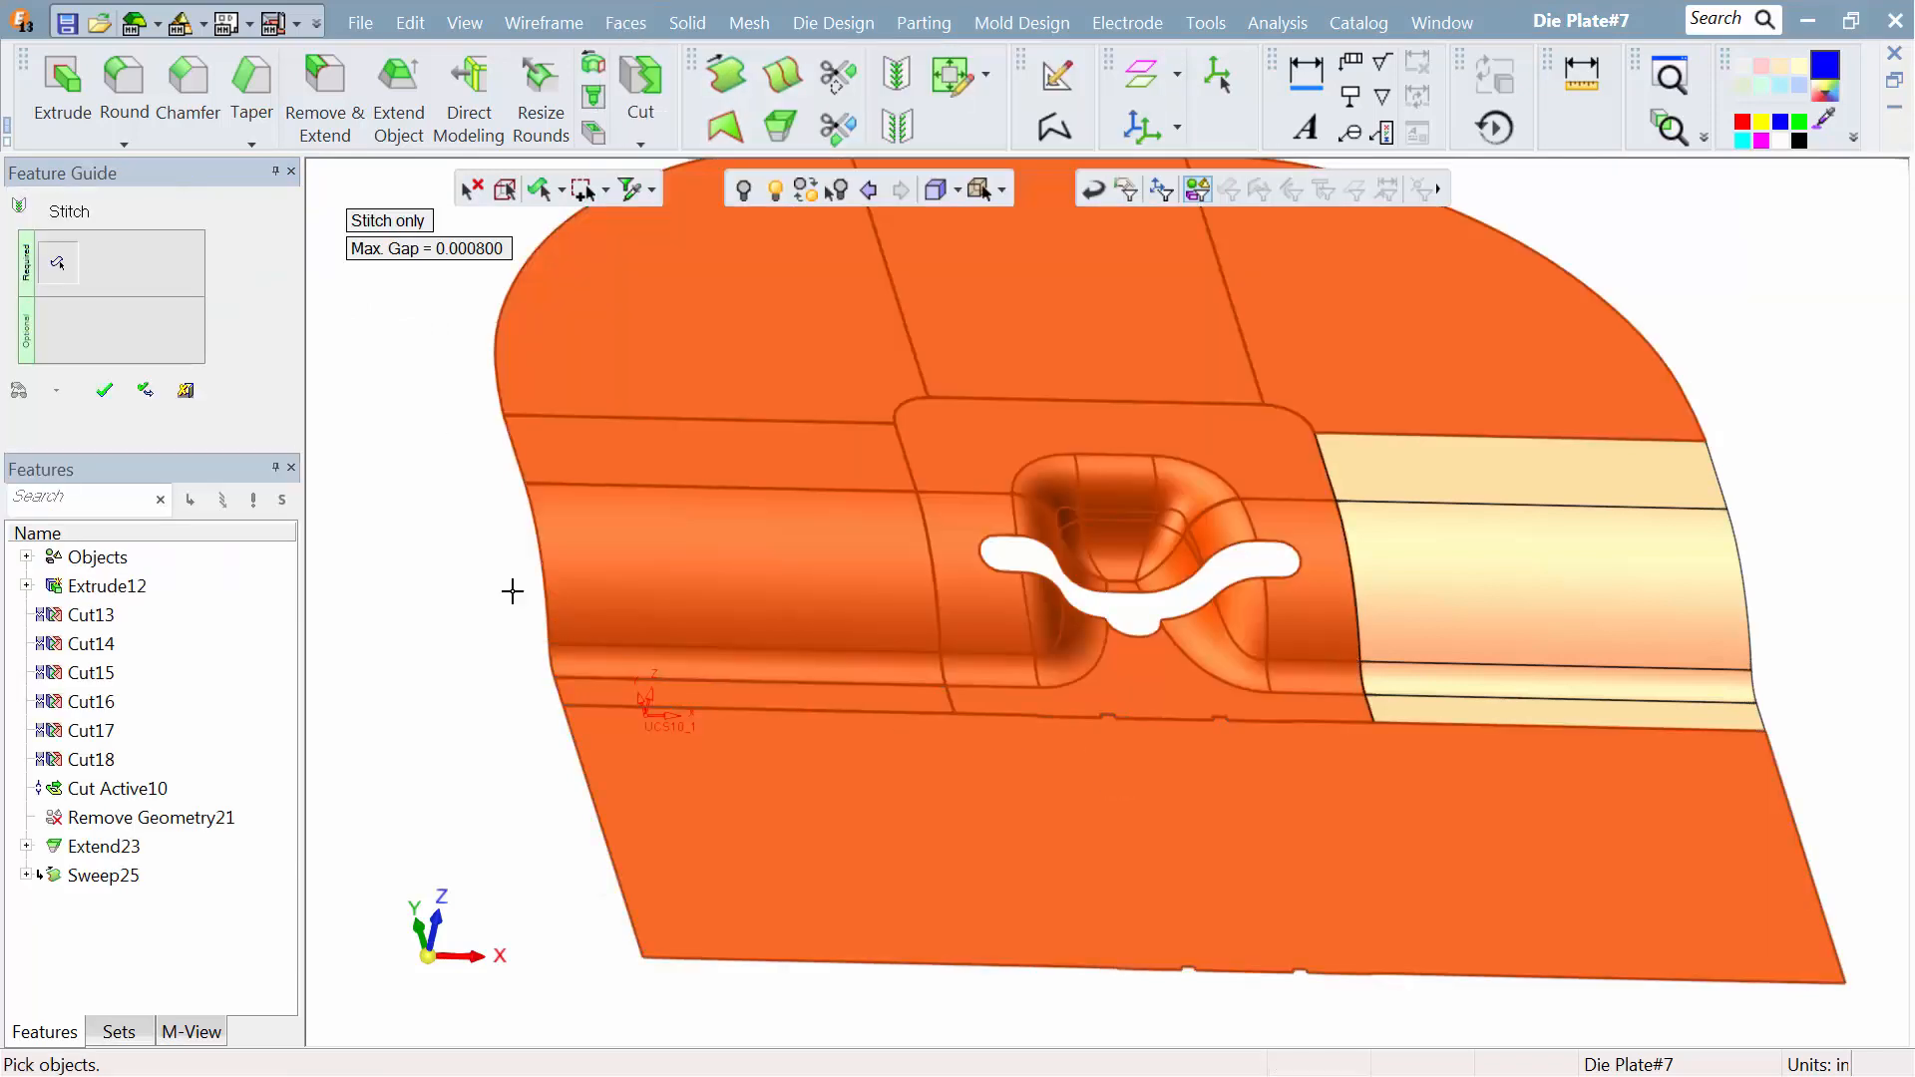
pyautogui.click(105, 390)
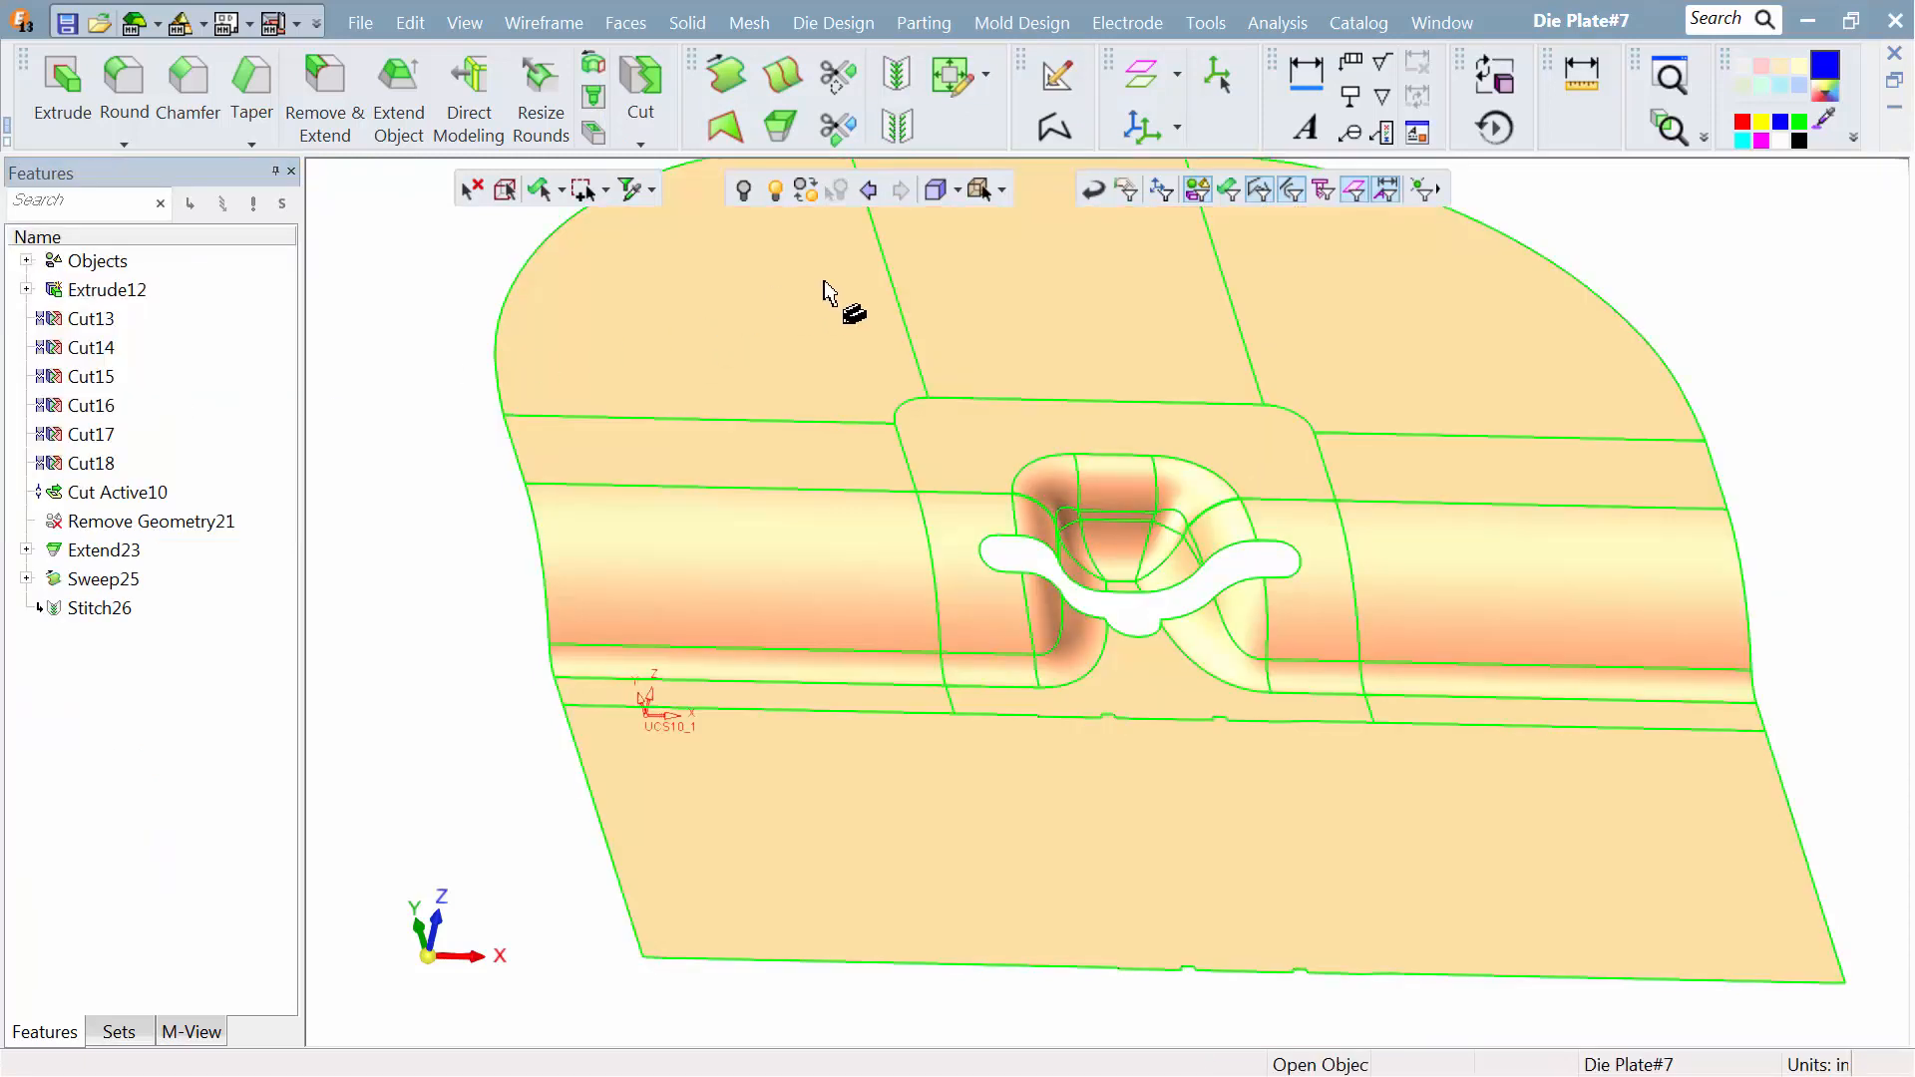
# Step: Show the hidden die plate block together with the stitched parting surface
pyautogui.click(778, 189)
pyautogui.click(799, 307)
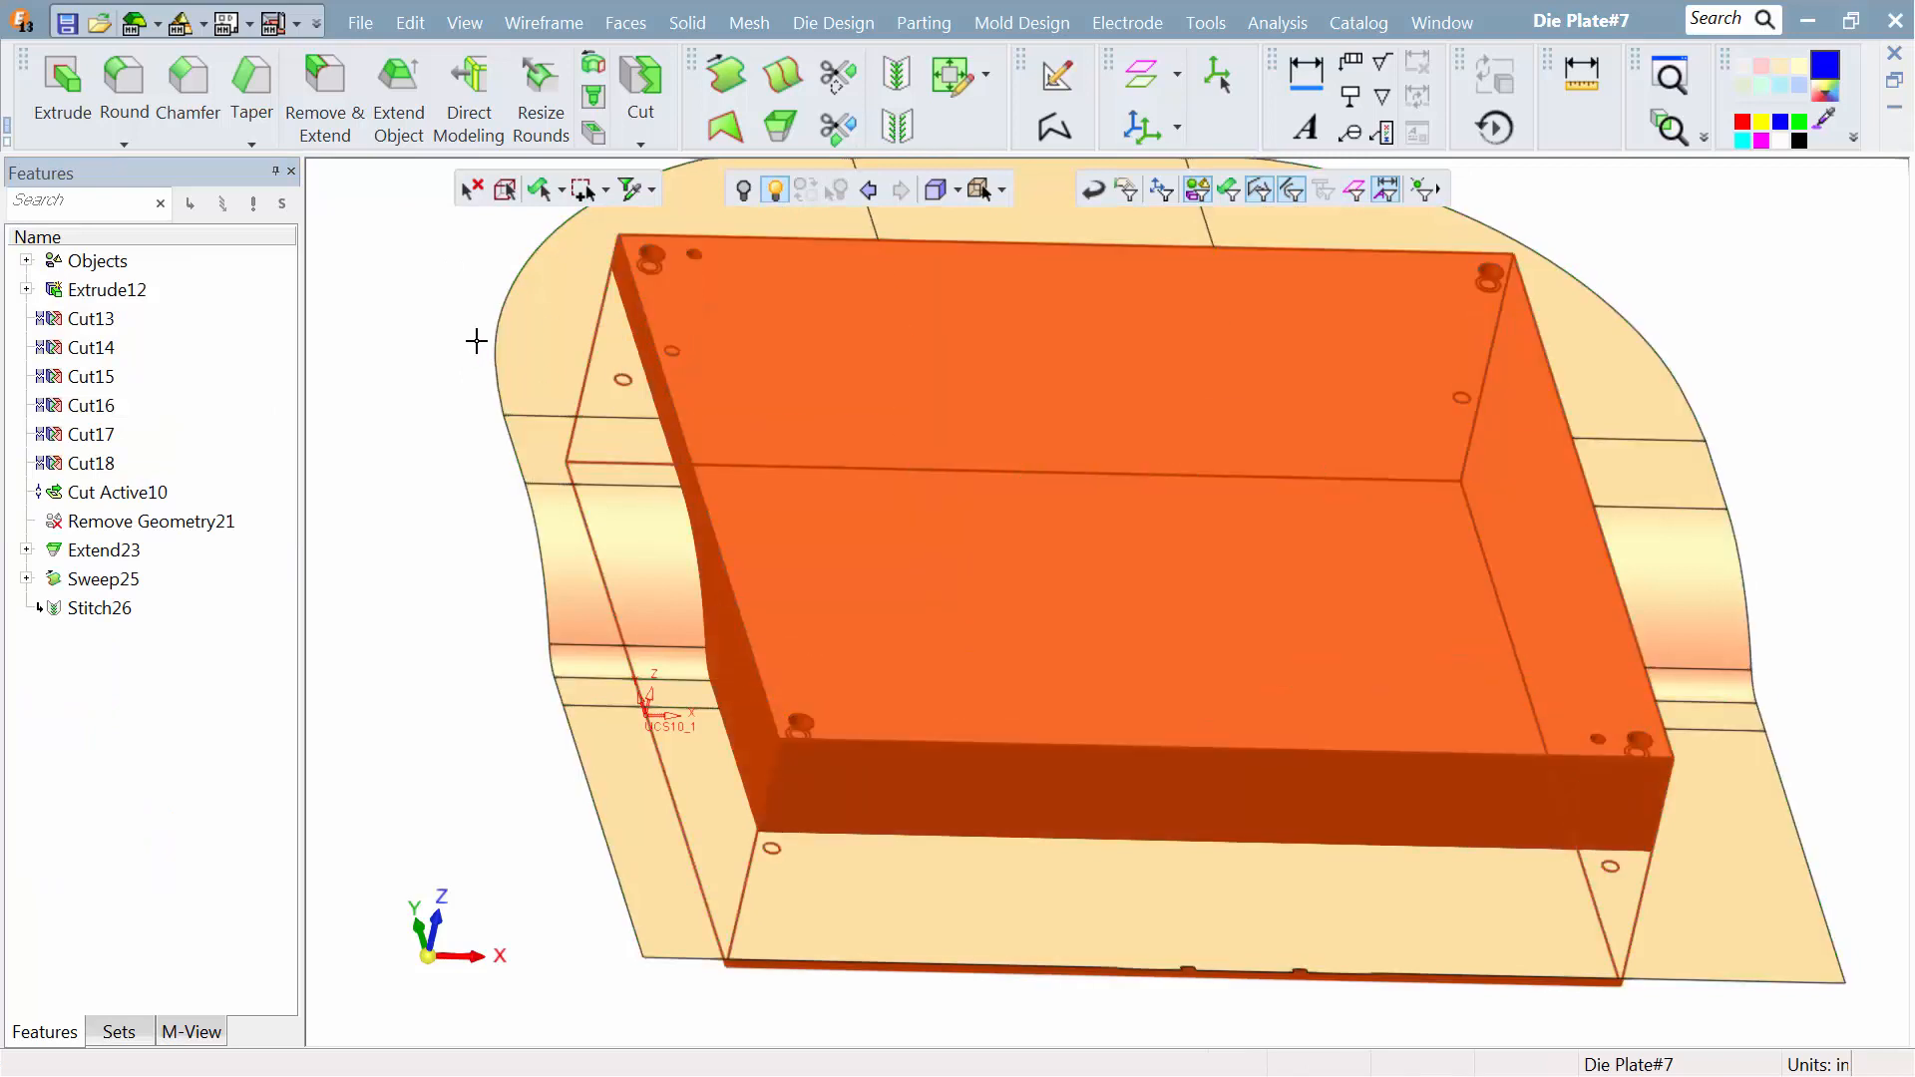
pyautogui.click(473, 343)
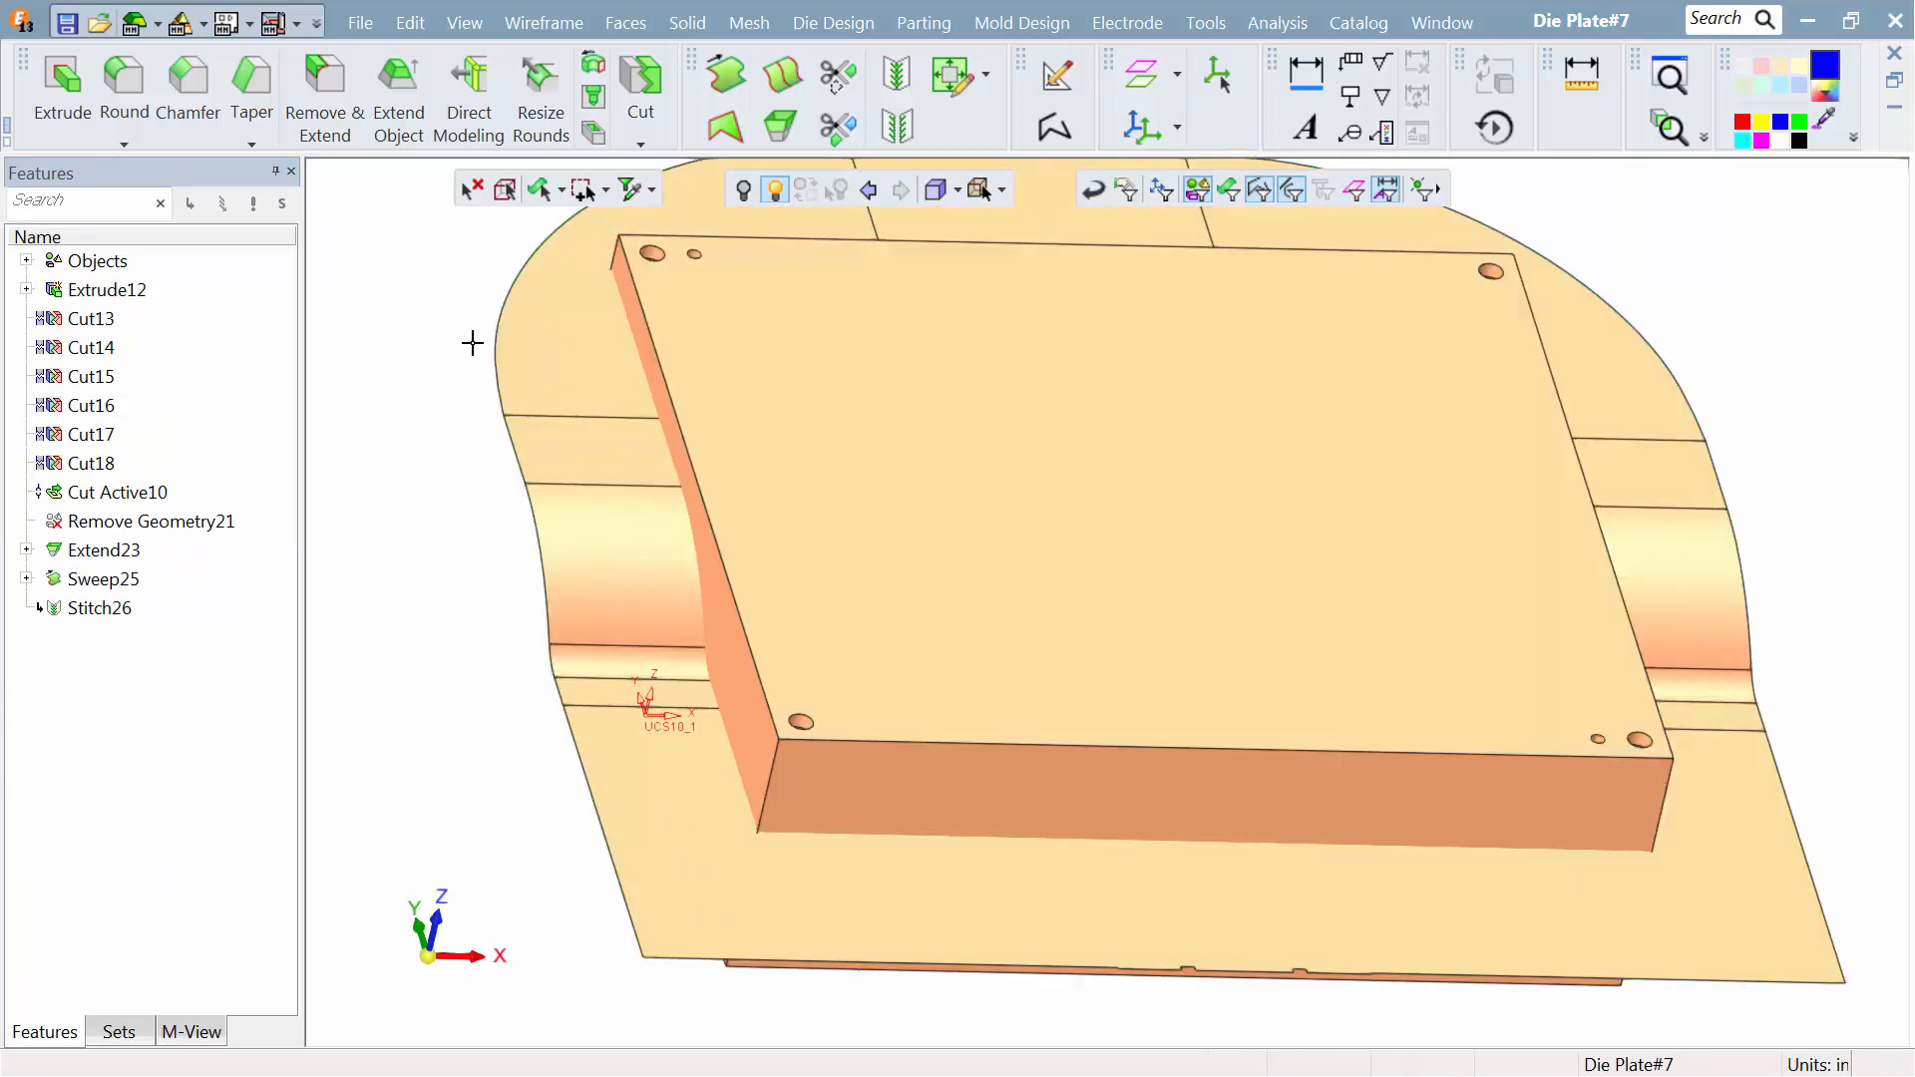
# Step: Cut the die plate block with the stitched parting surface, keeping the portion below it and removing the cutting object
pyautogui.click(641, 77)
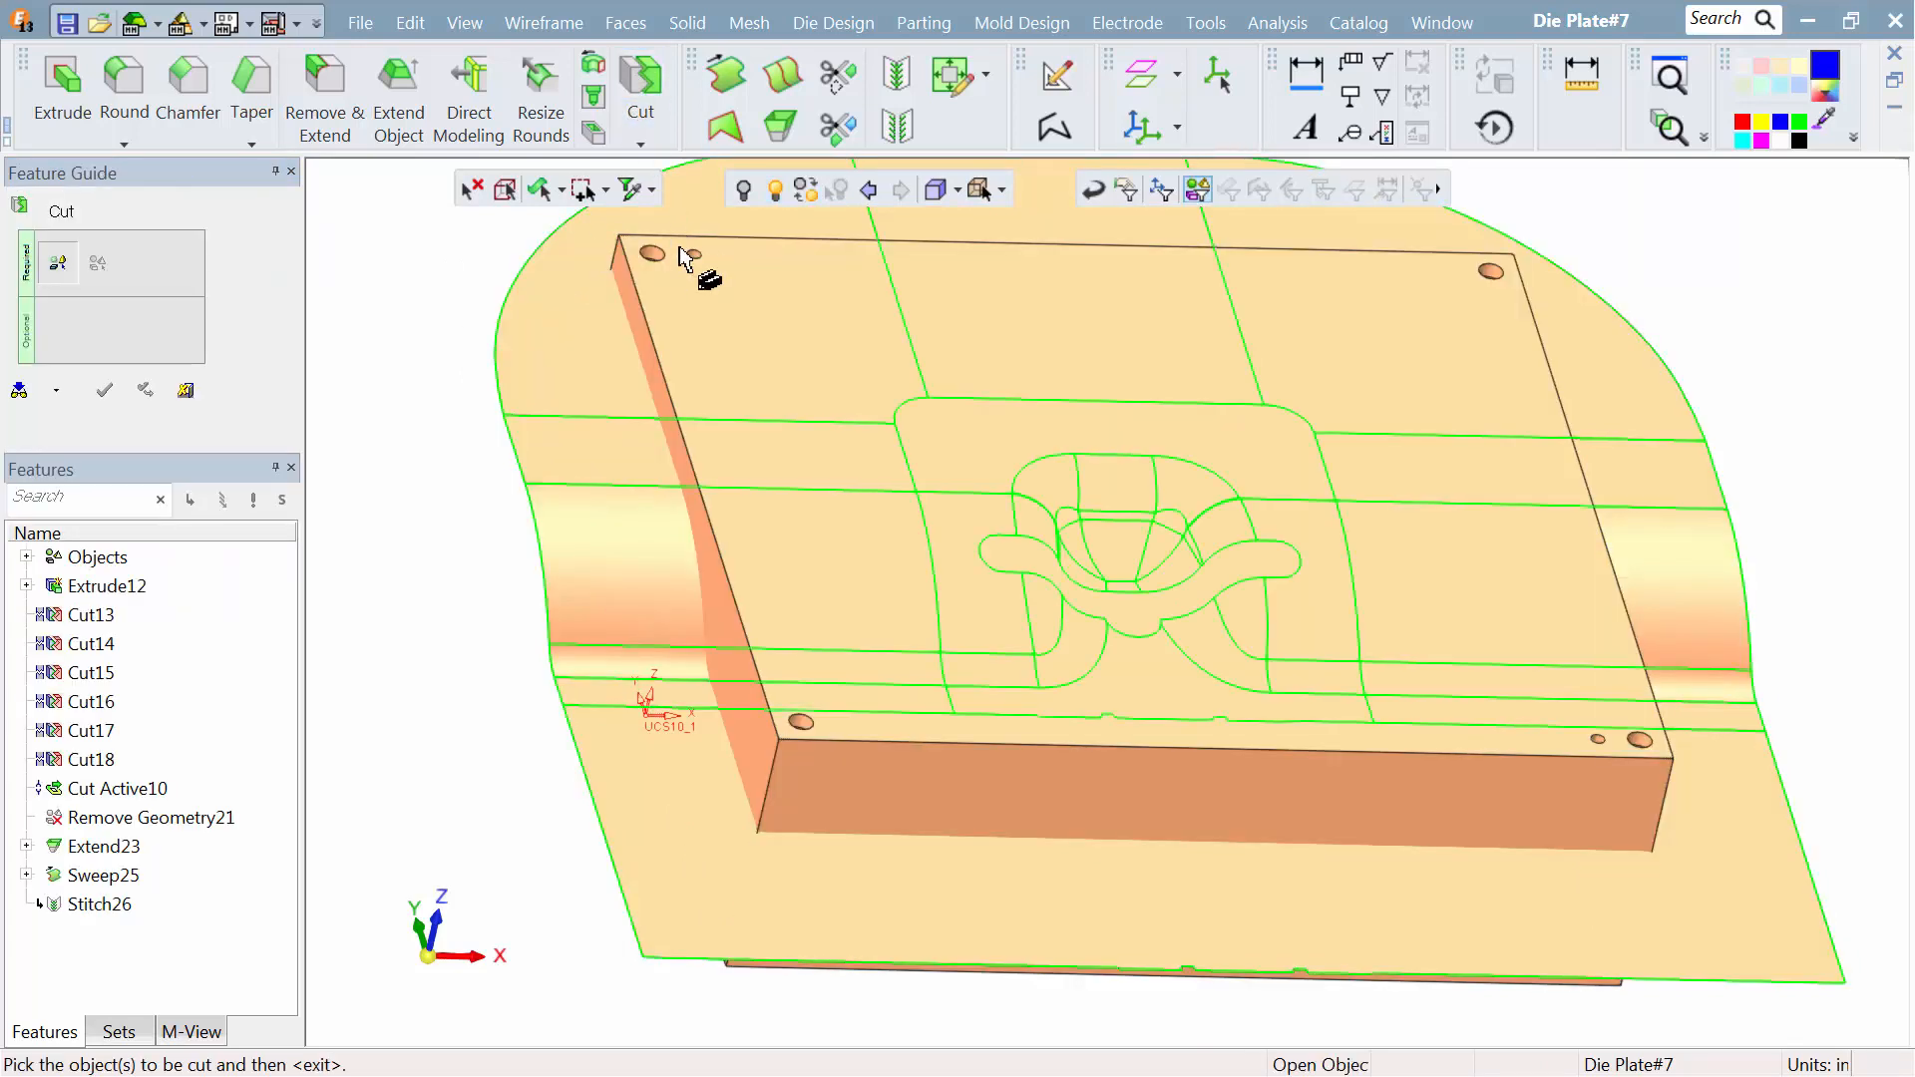
pyautogui.click(727, 359)
pyautogui.middleClick(441, 289)
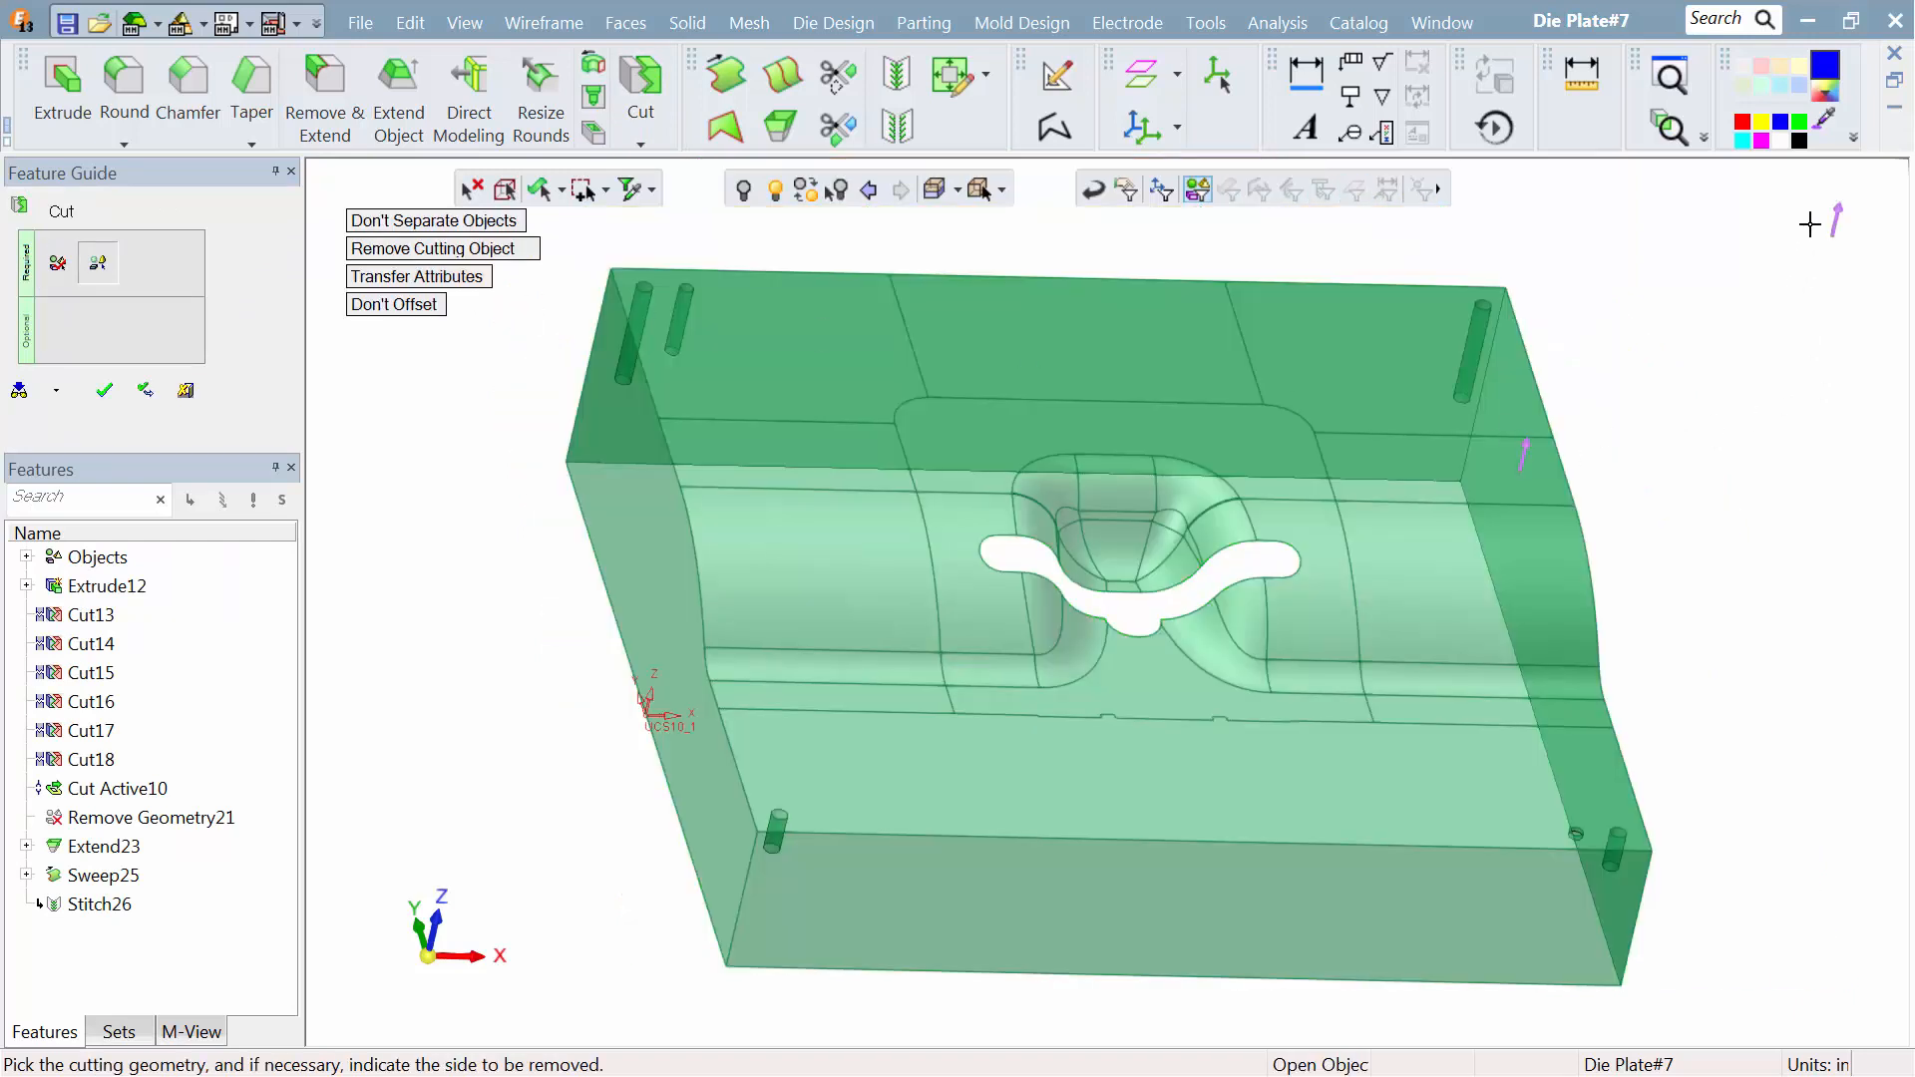
pyautogui.click(1840, 220)
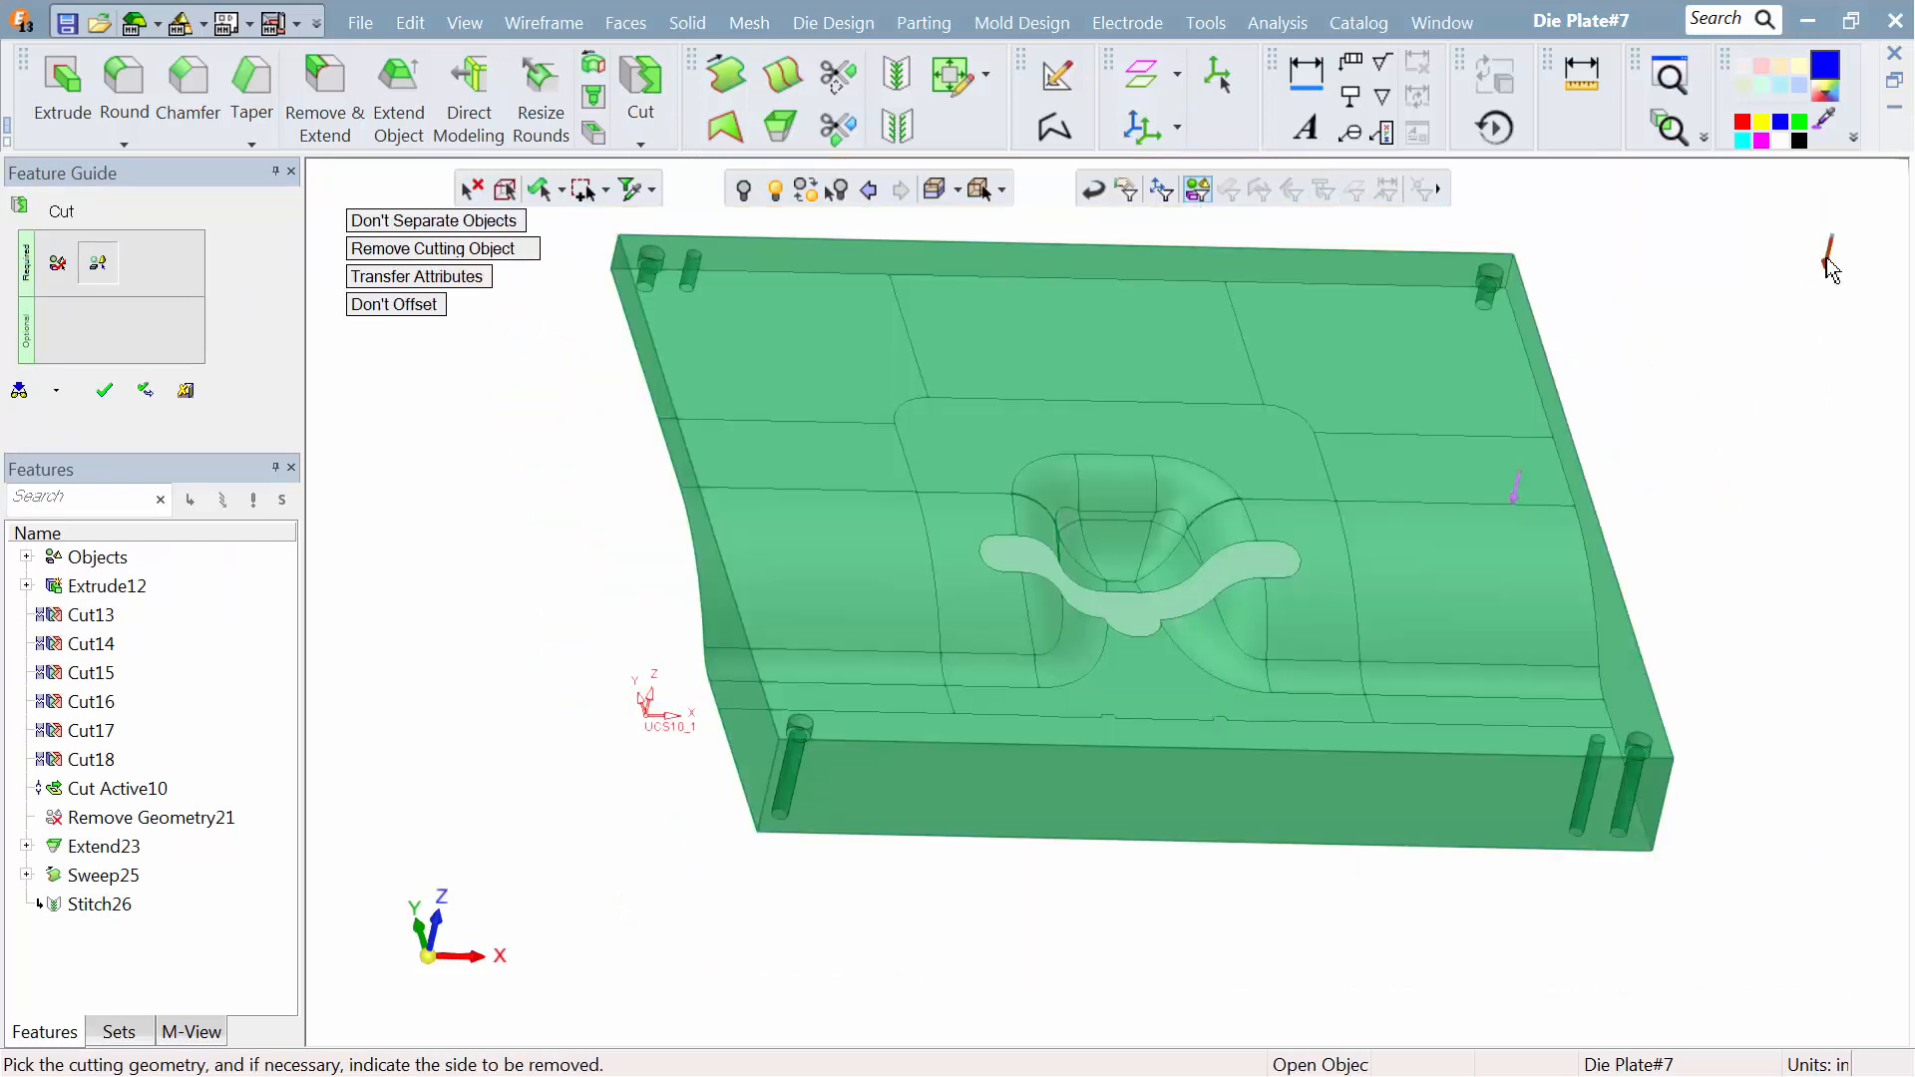
pyautogui.click(1830, 261)
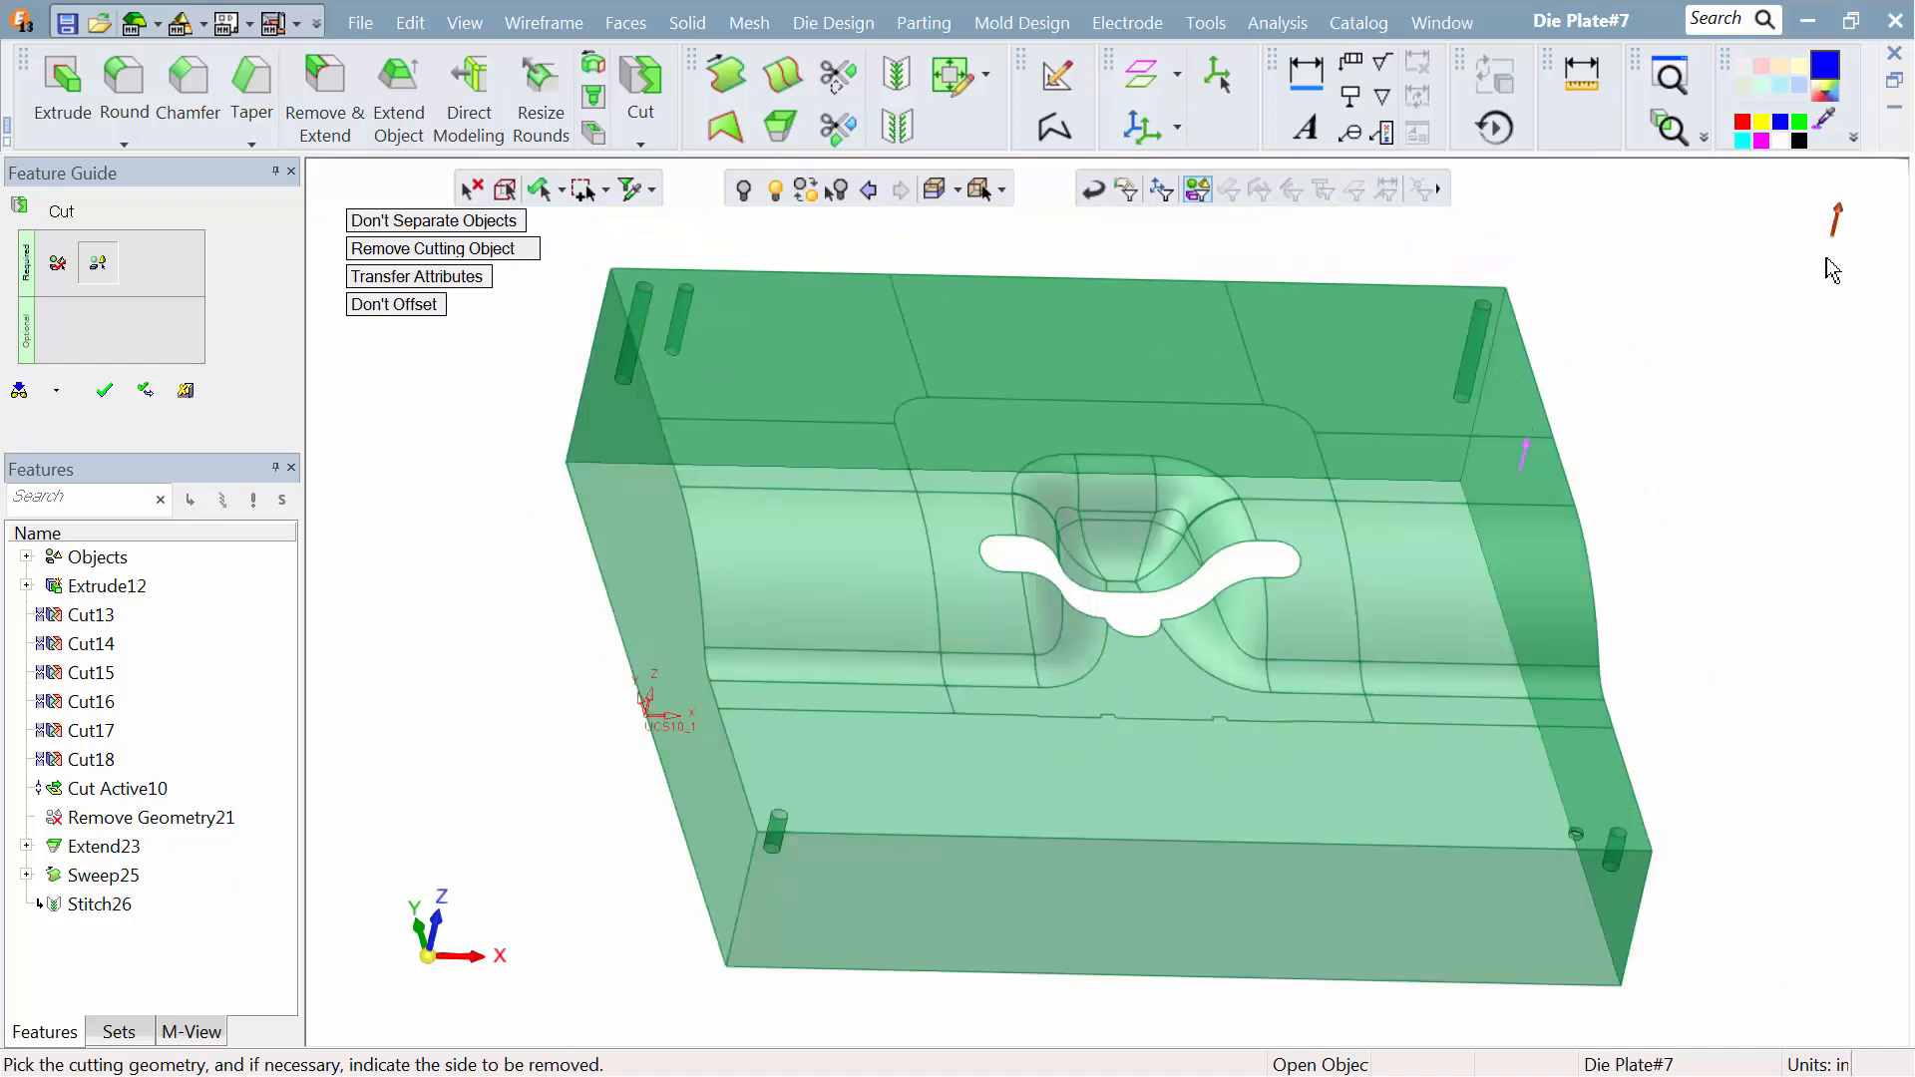
pyautogui.click(121, 403)
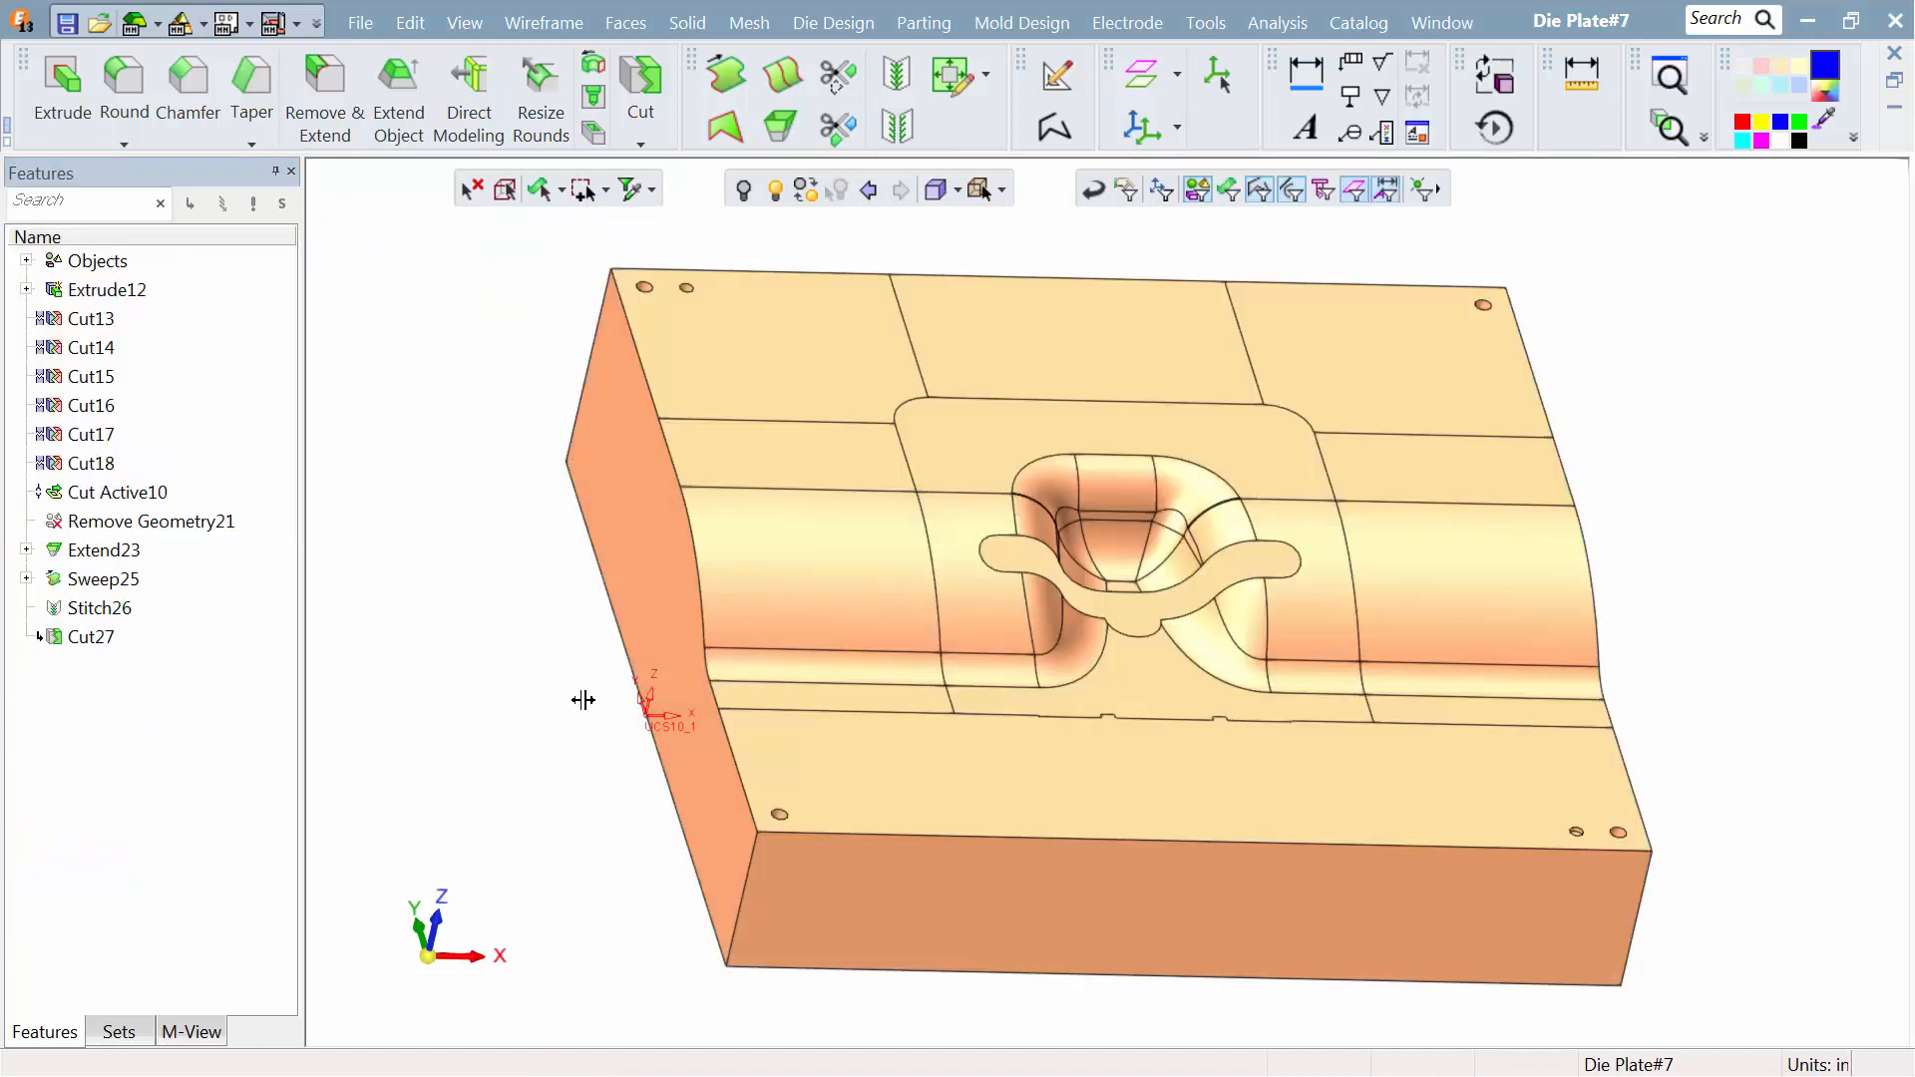
# Step: Create a composite curve from the front right edge of the central slot opening and its adjoining short corner edge
pyautogui.keyDown('ctrl'); pyautogui.moveTo(592, 761); pyautogui.dragTo(719, 253, button='right'); pyautogui.keyUp('ctrl')
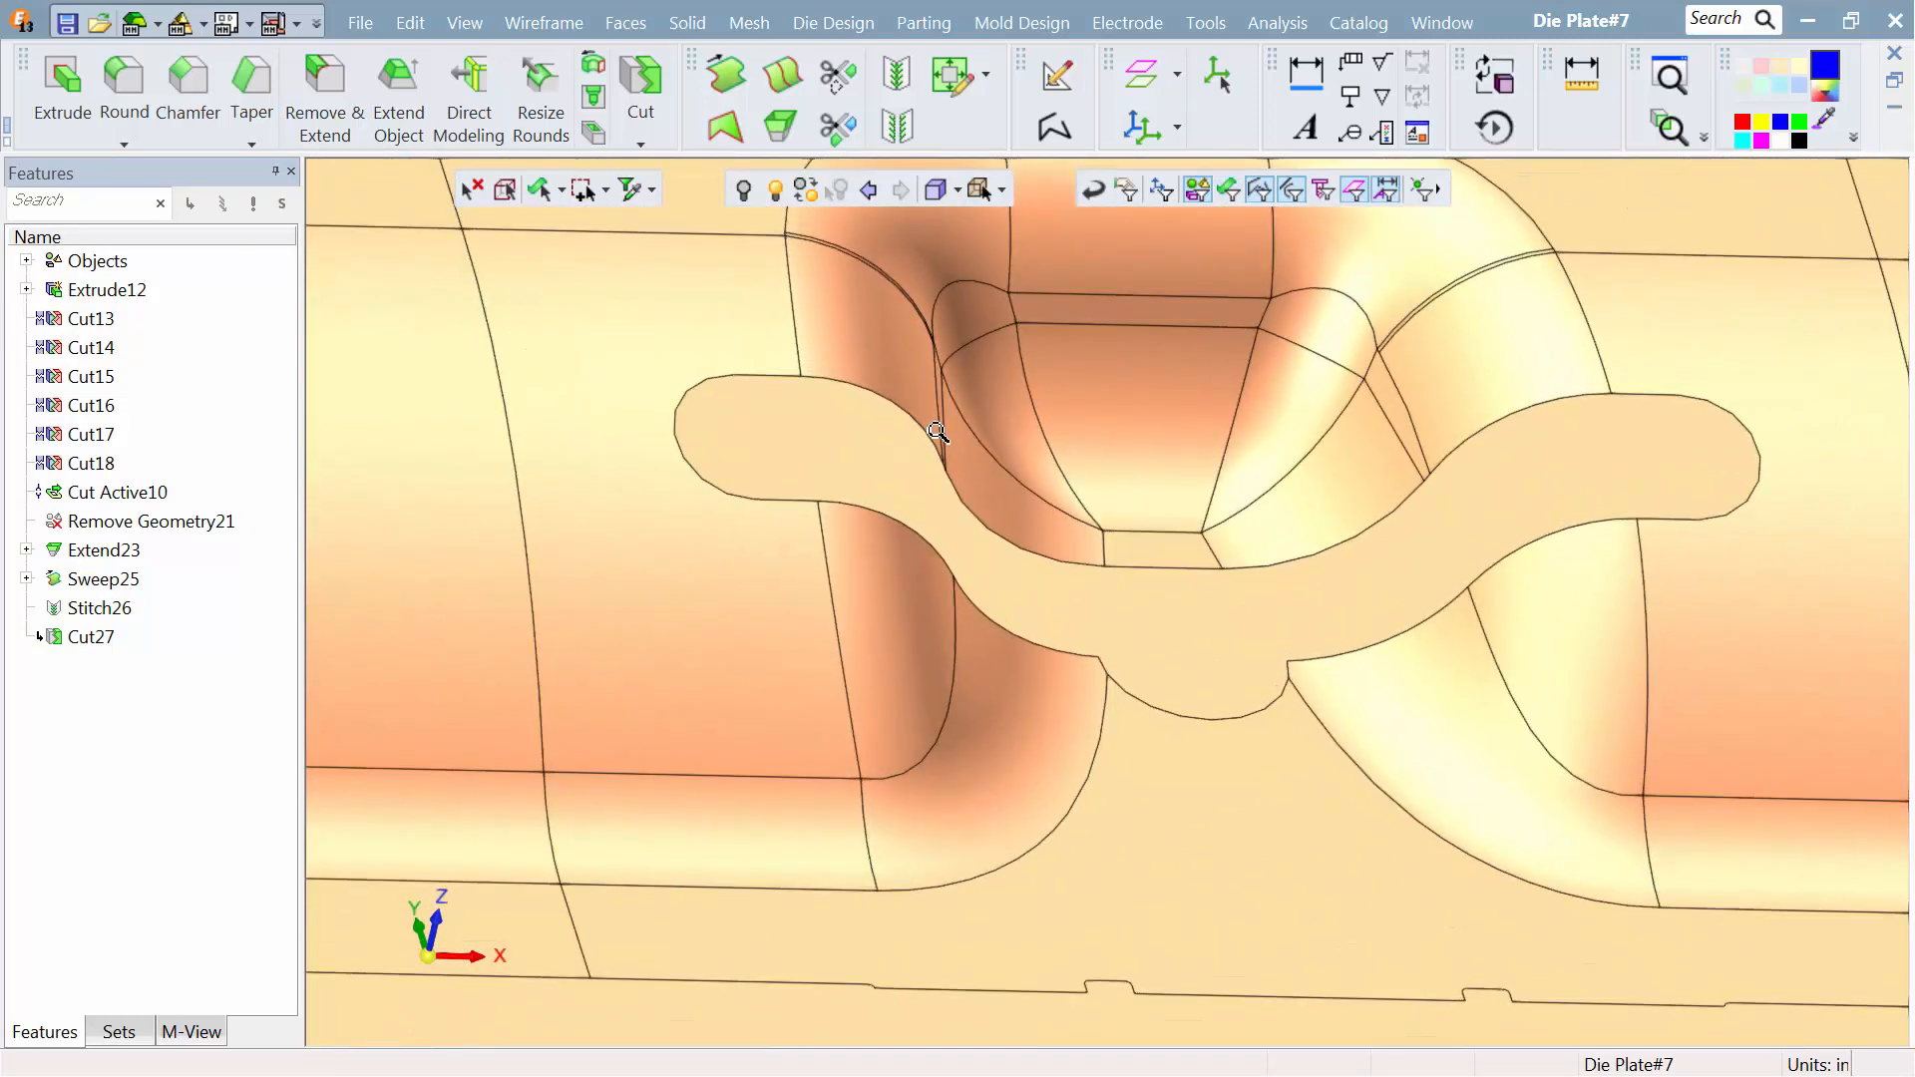
pyautogui.moveTo(941, 434)
pyautogui.keyDown('ctrl'); pyautogui.mouseDown()
pyautogui.moveTo(888, 452)
pyautogui.moveTo(935, 462)
pyautogui.moveTo(953, 517)
pyautogui.mouseUp(); pyautogui.keyUp('ctrl')
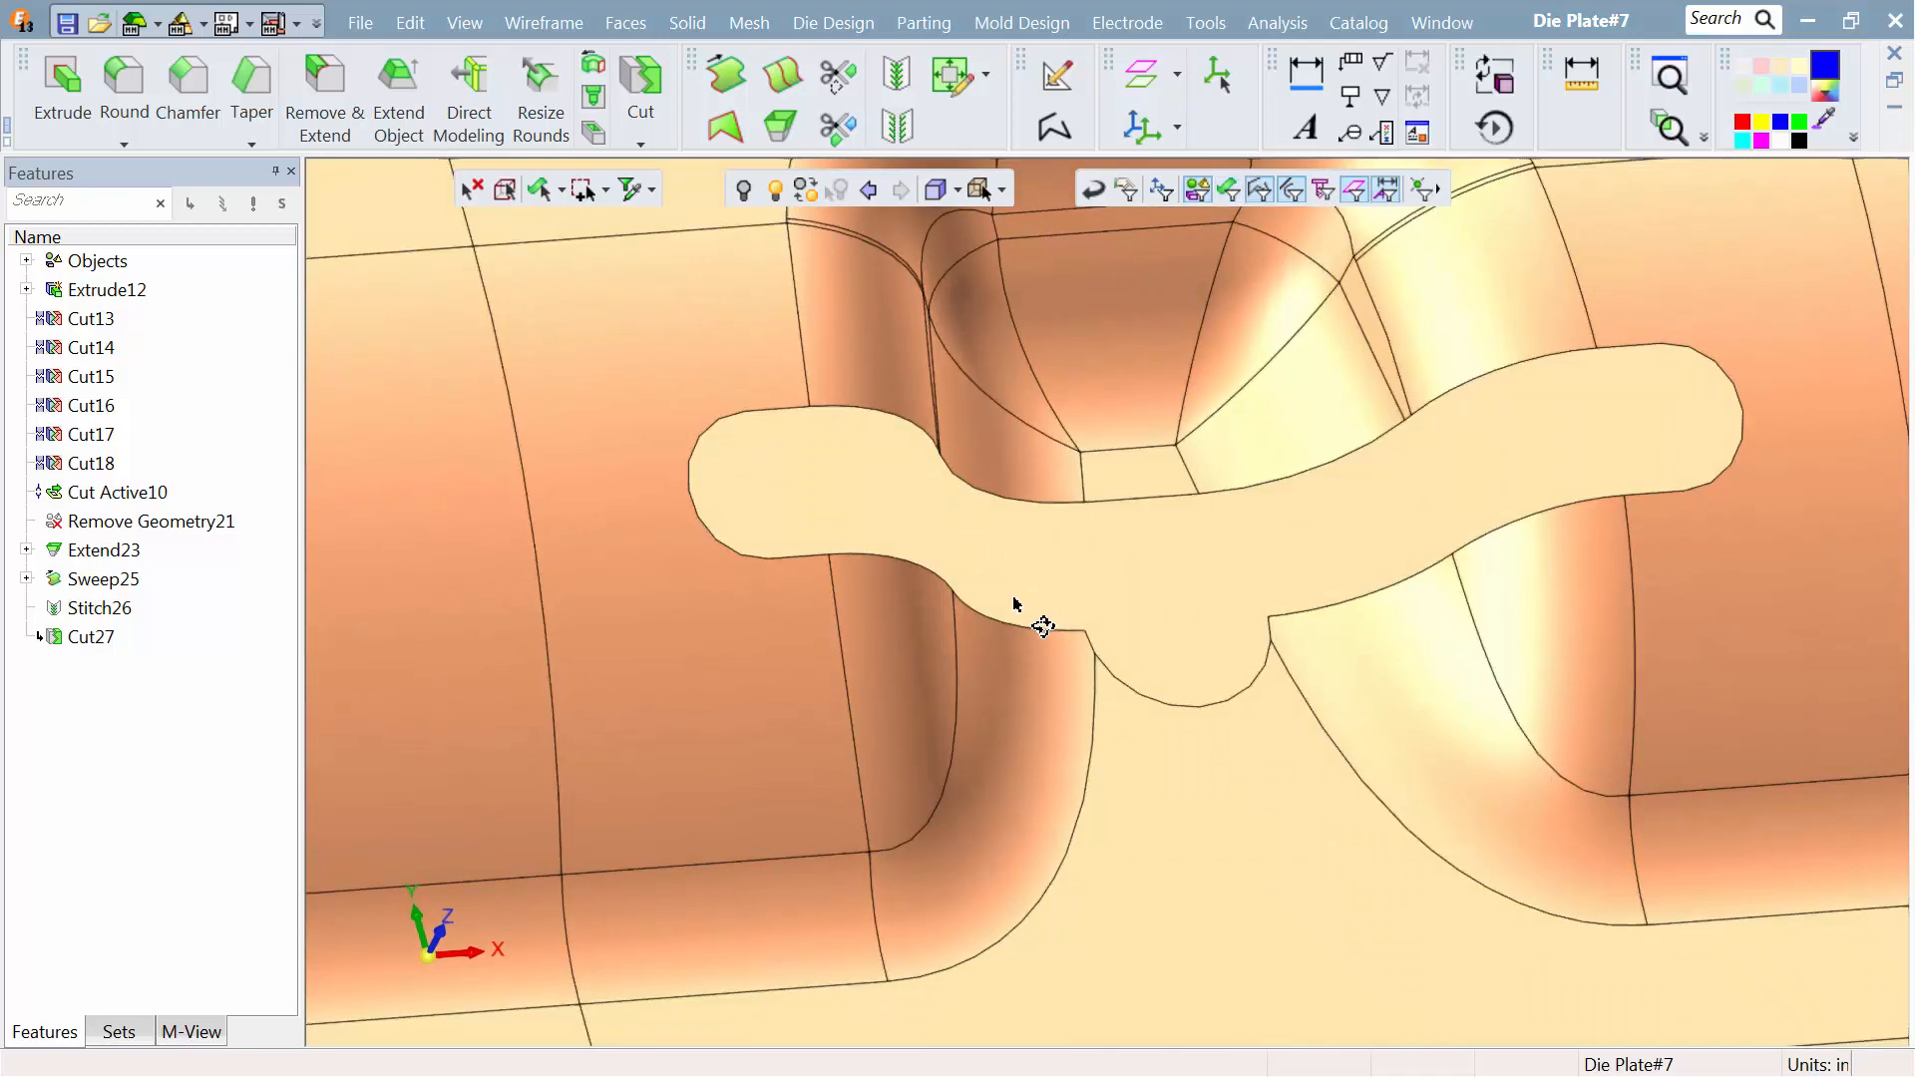
pyautogui.moveTo(1037, 614); pyautogui.dragTo(873, 634, button='middle')
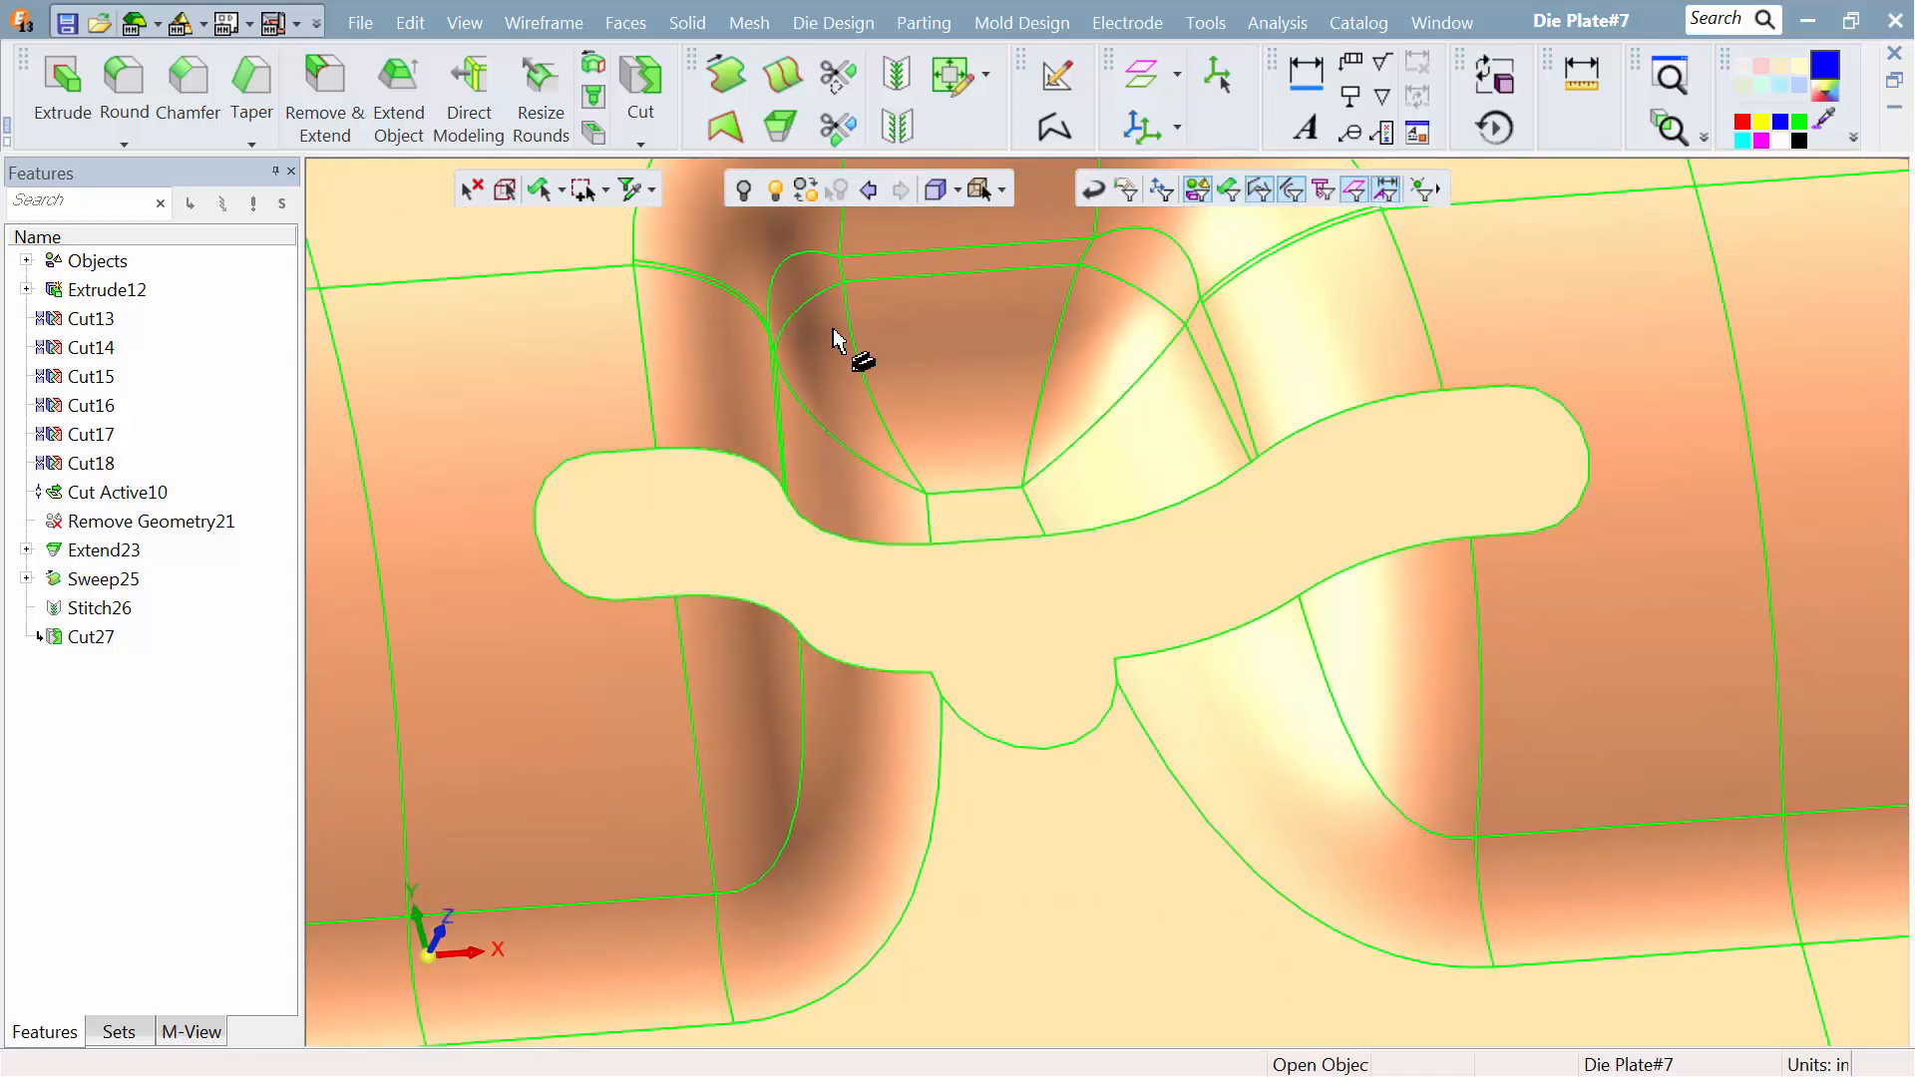
pyautogui.click(1054, 128)
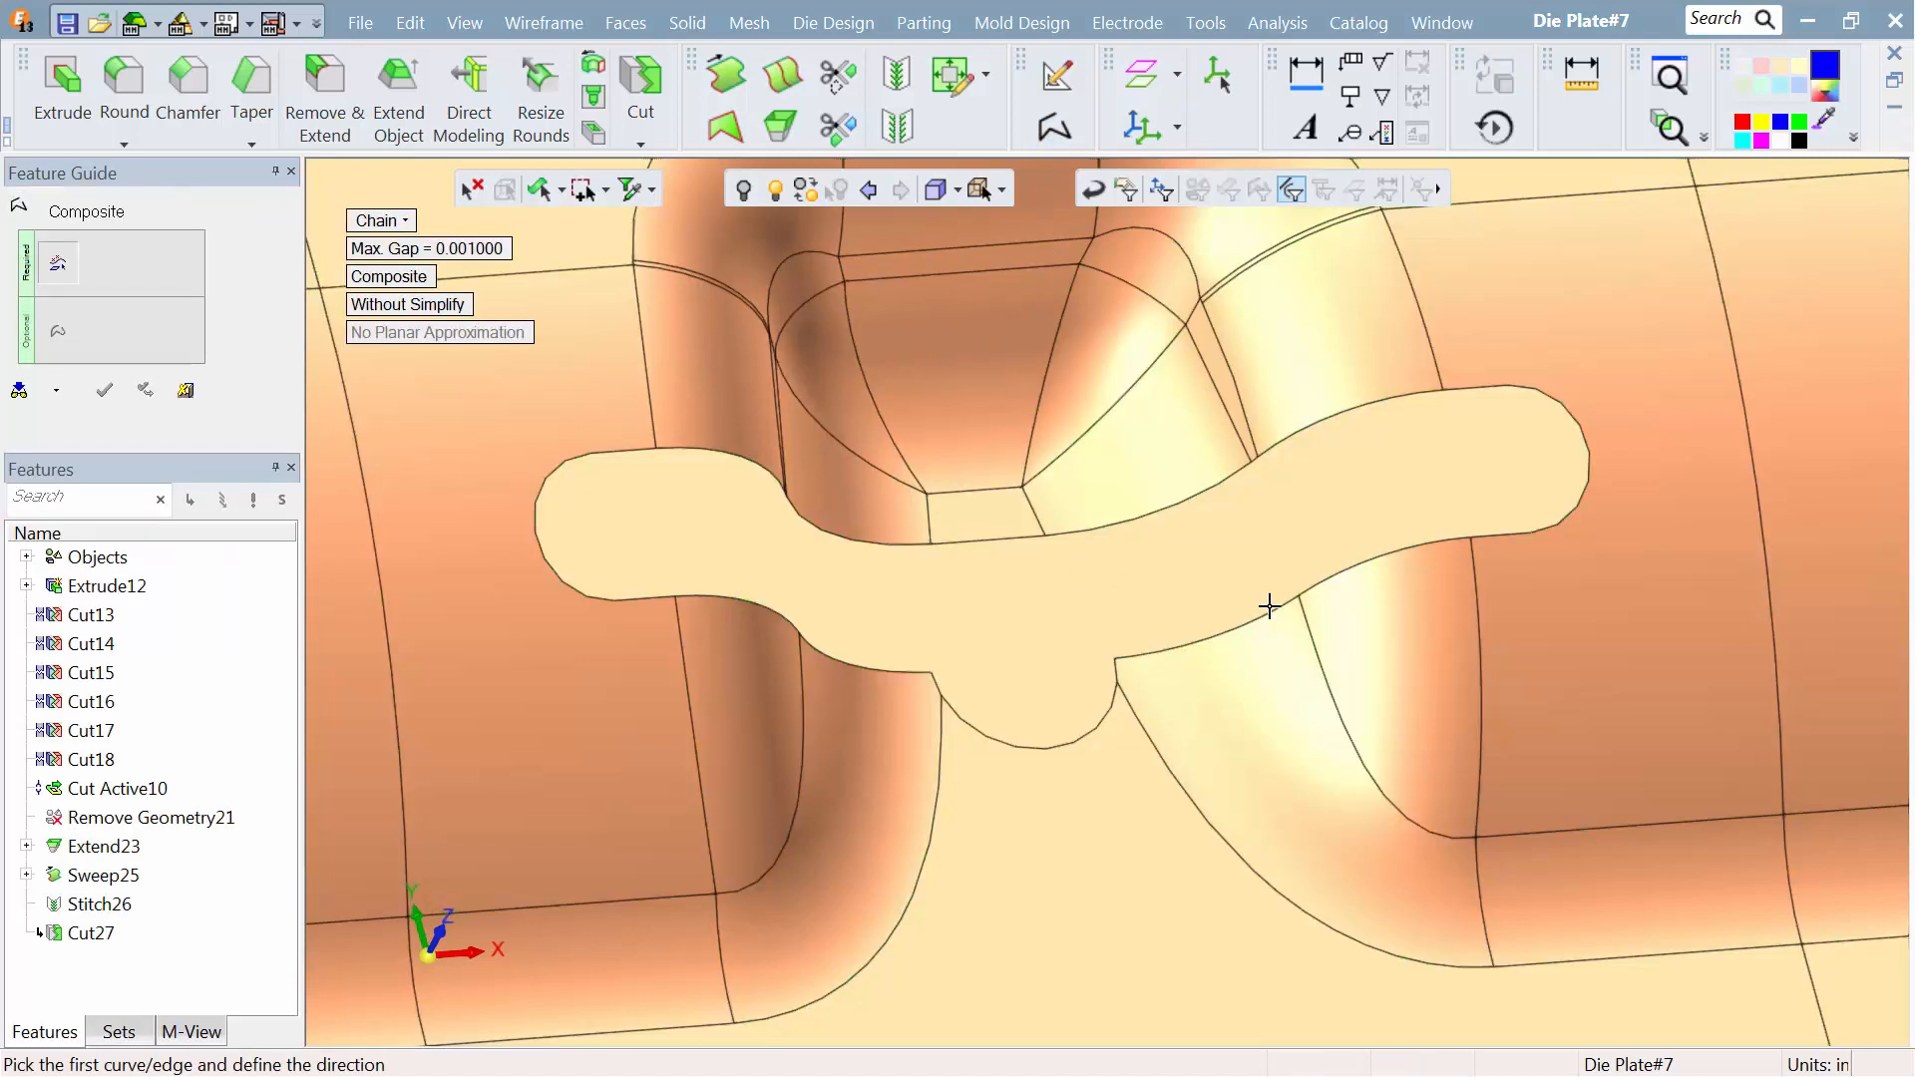
pyautogui.click(1270, 607)
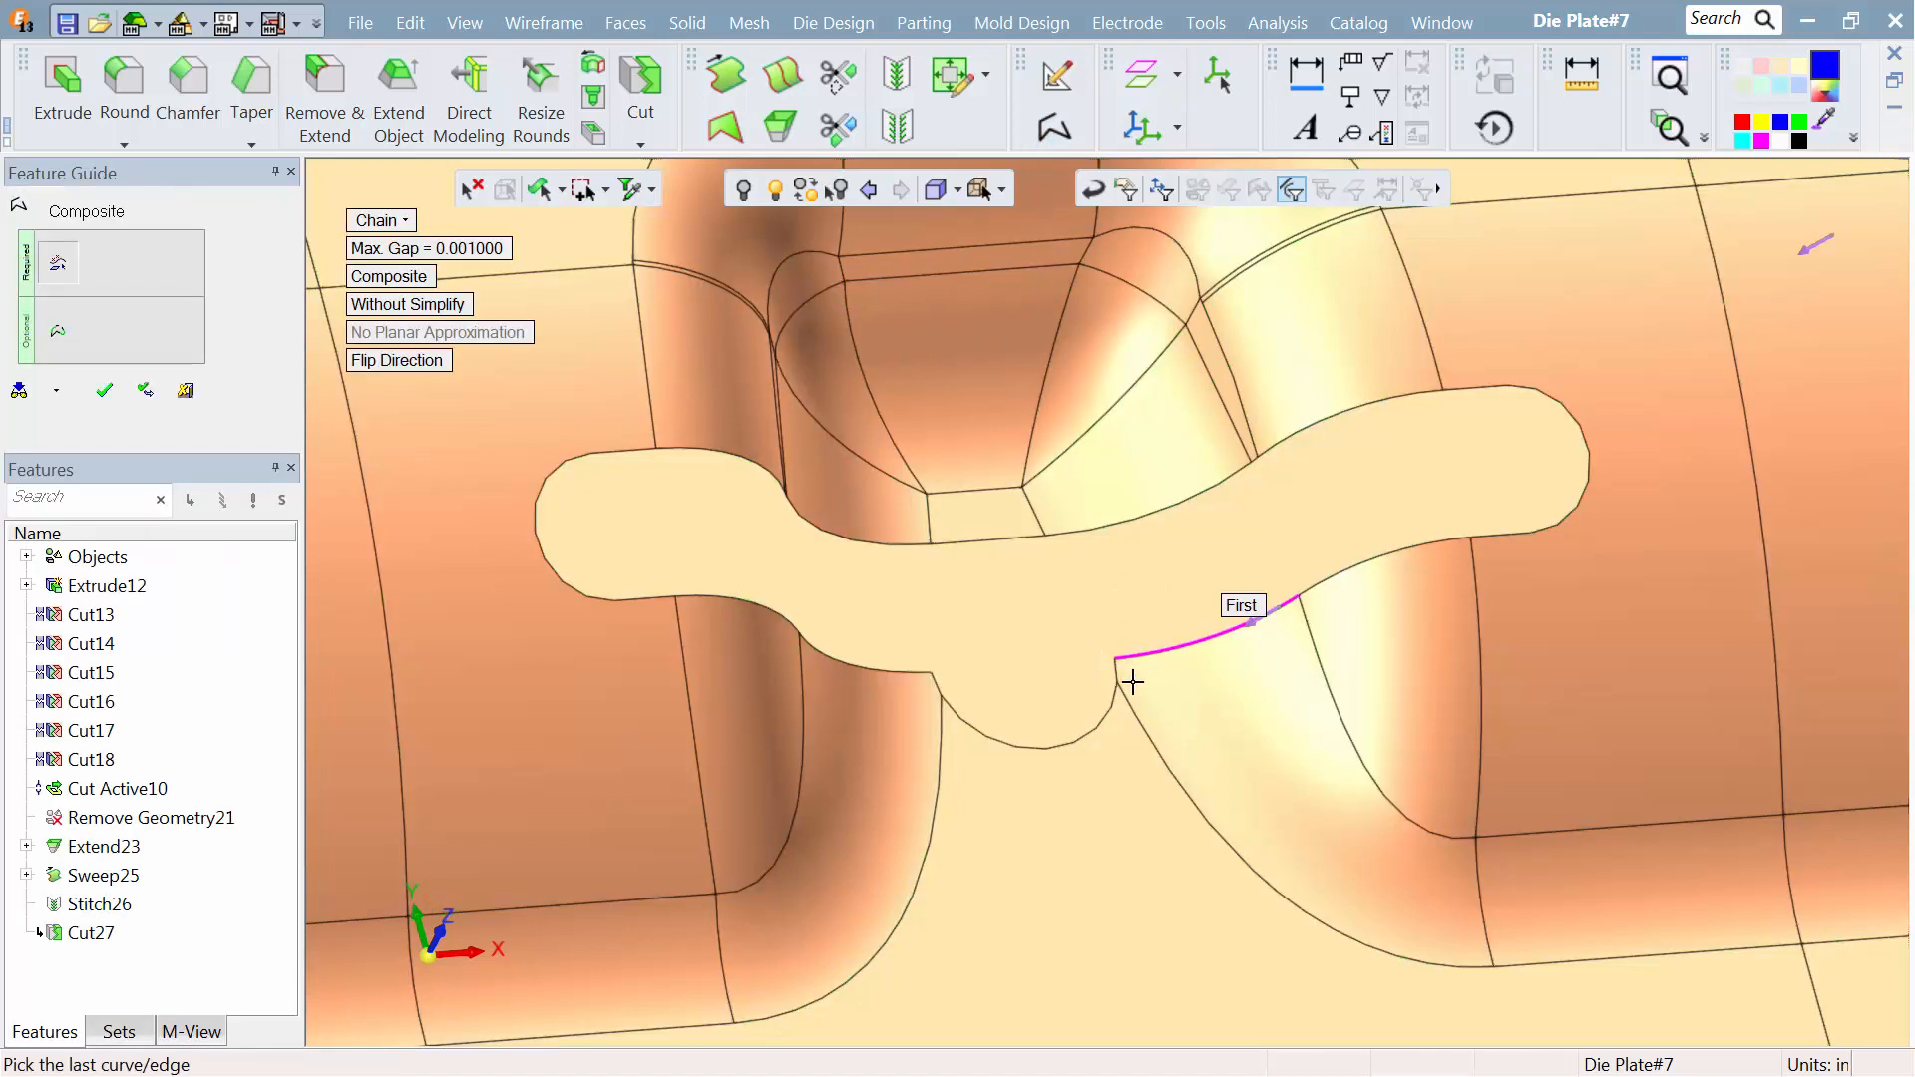
pyautogui.click(1121, 687)
pyautogui.rightClick(999, 636)
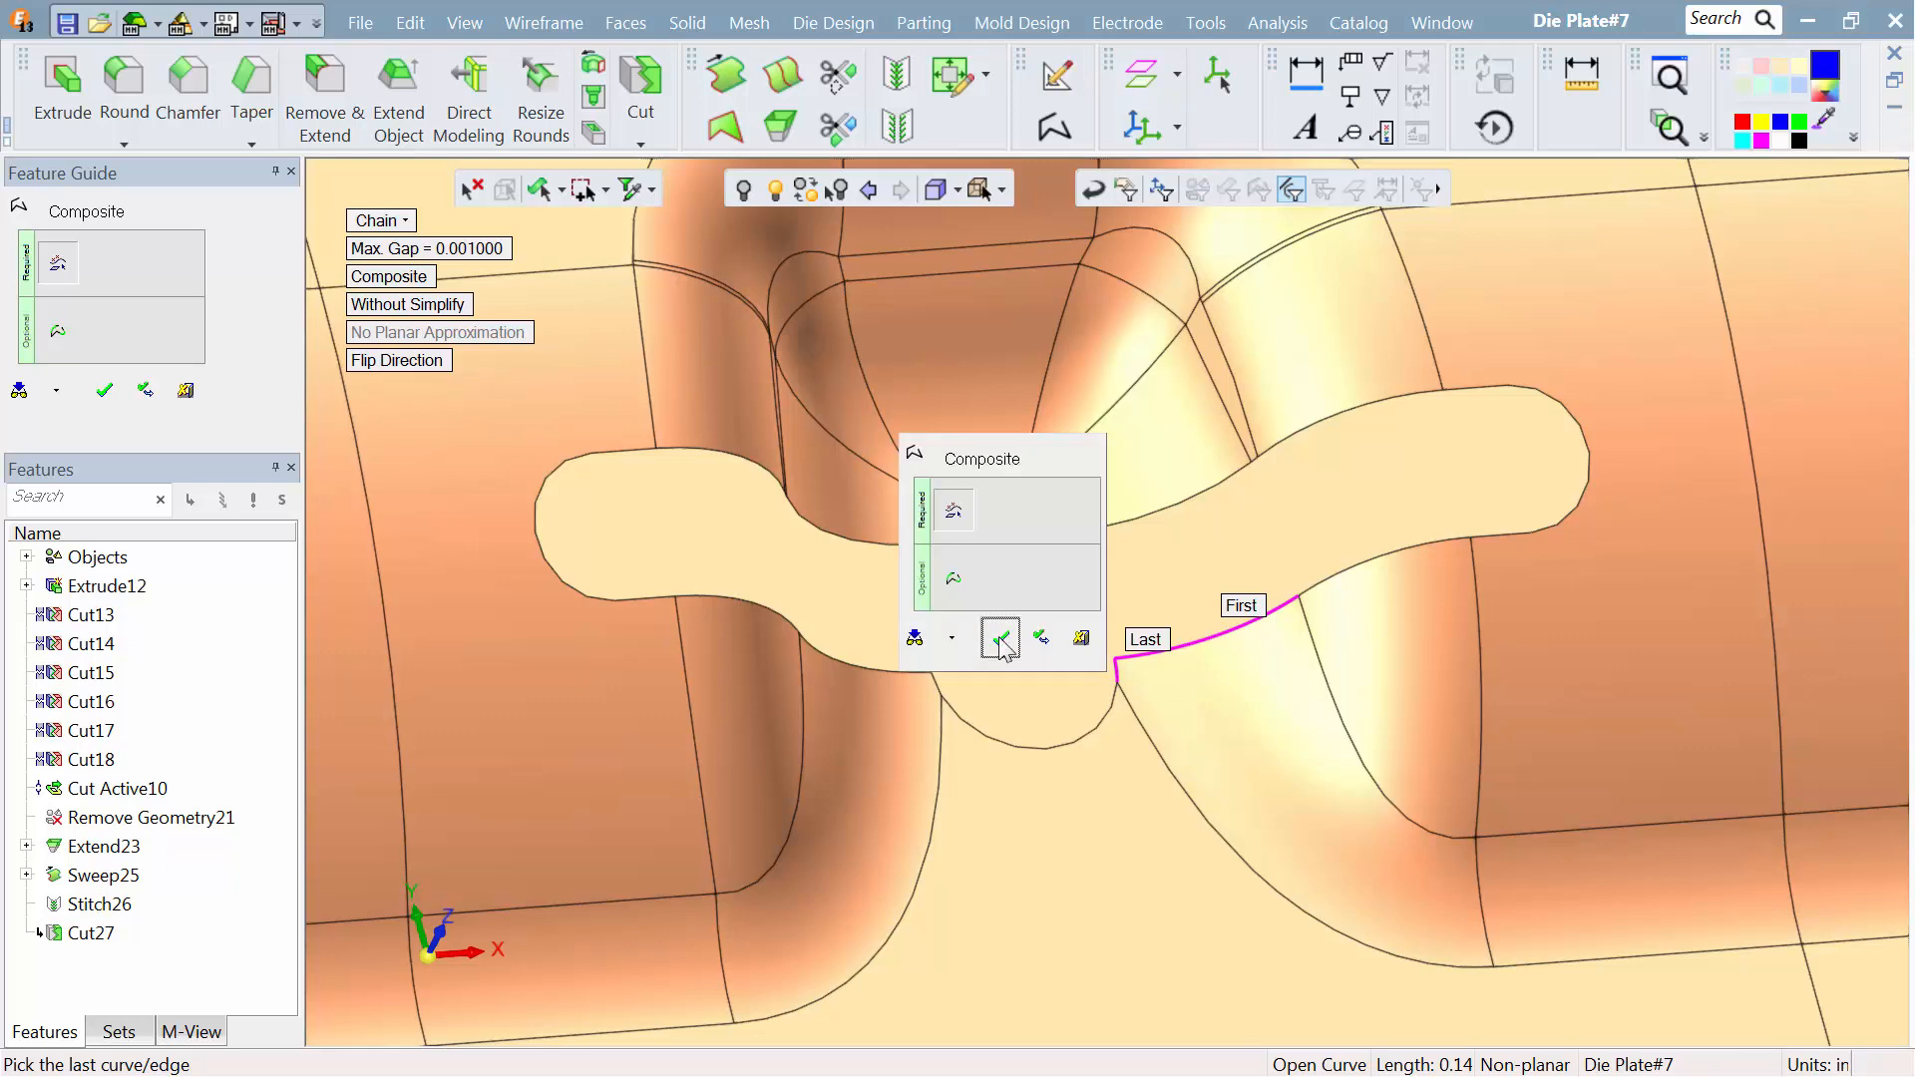
pyautogui.click(1000, 638)
# Step: Blend a face across the right part of the slot between the composite curve and the opposite rear edge
pyautogui.click(621, 21)
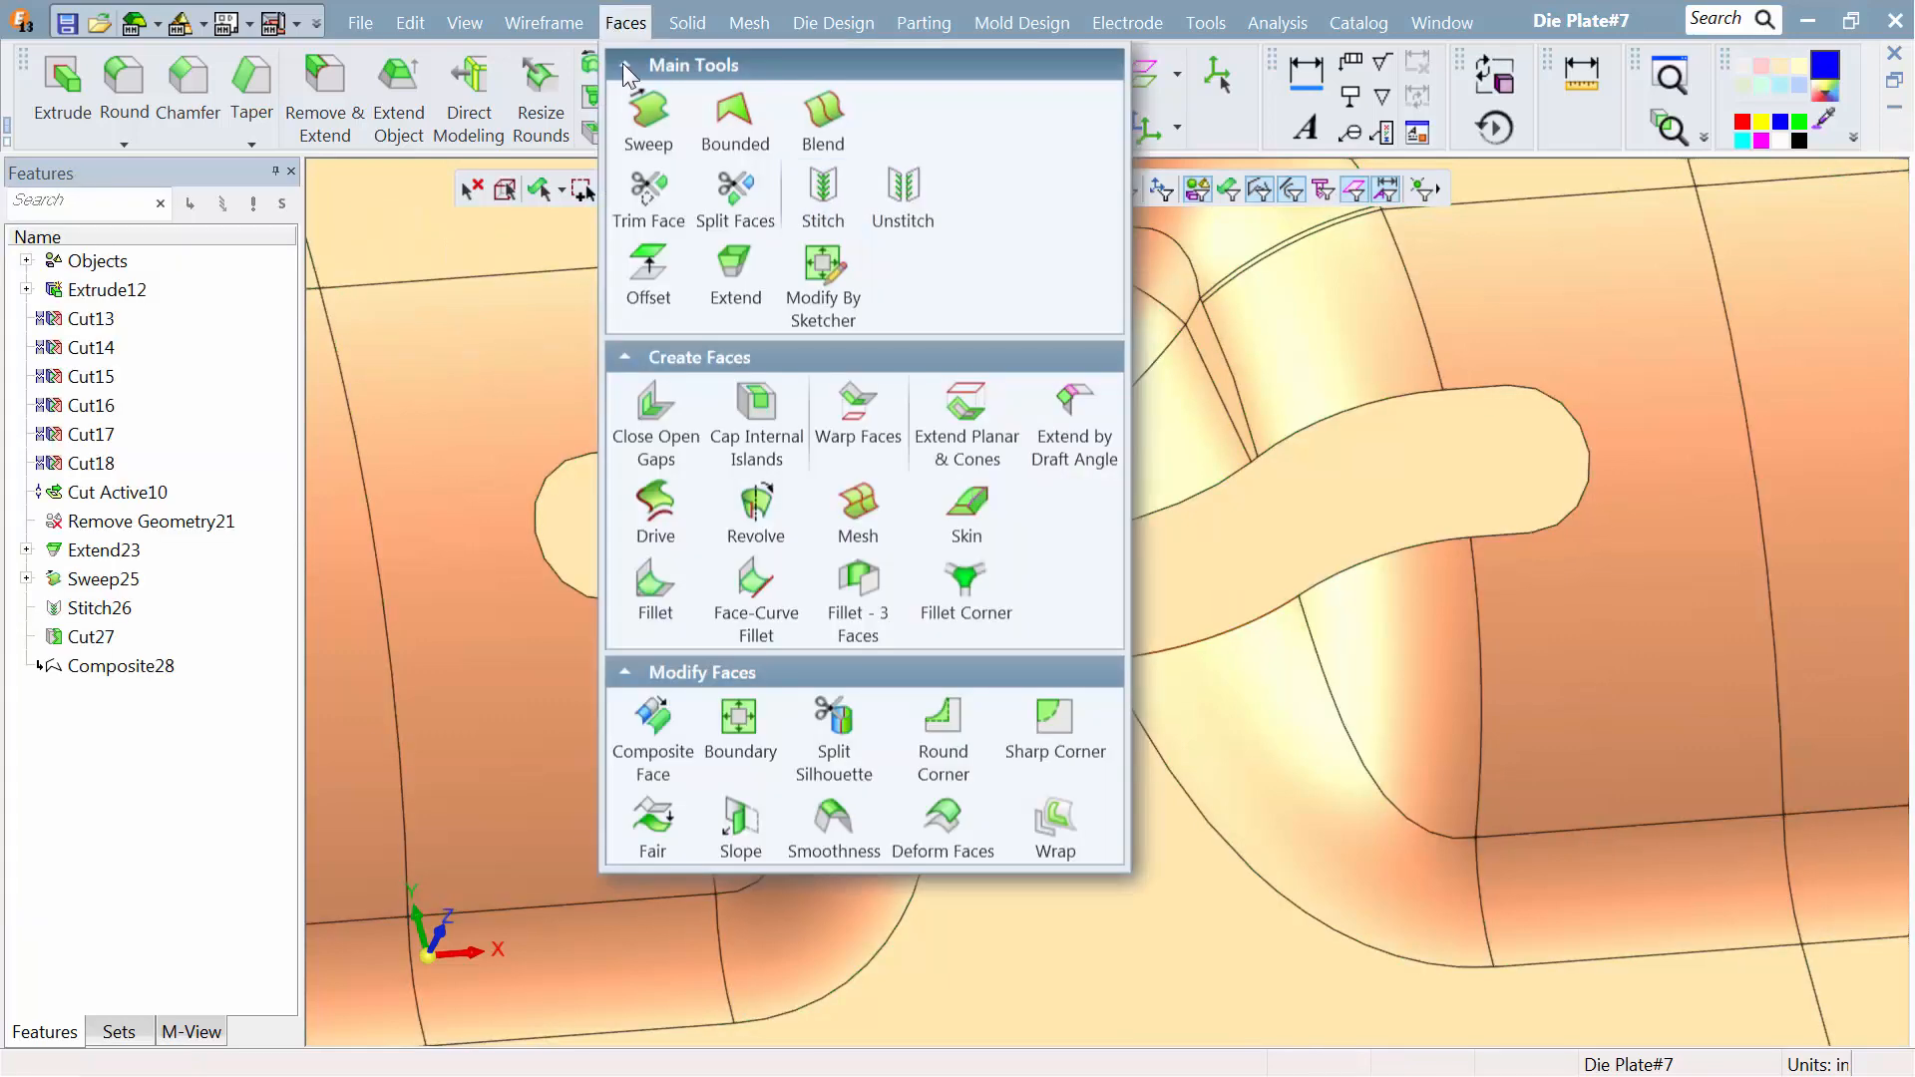
pyautogui.click(823, 117)
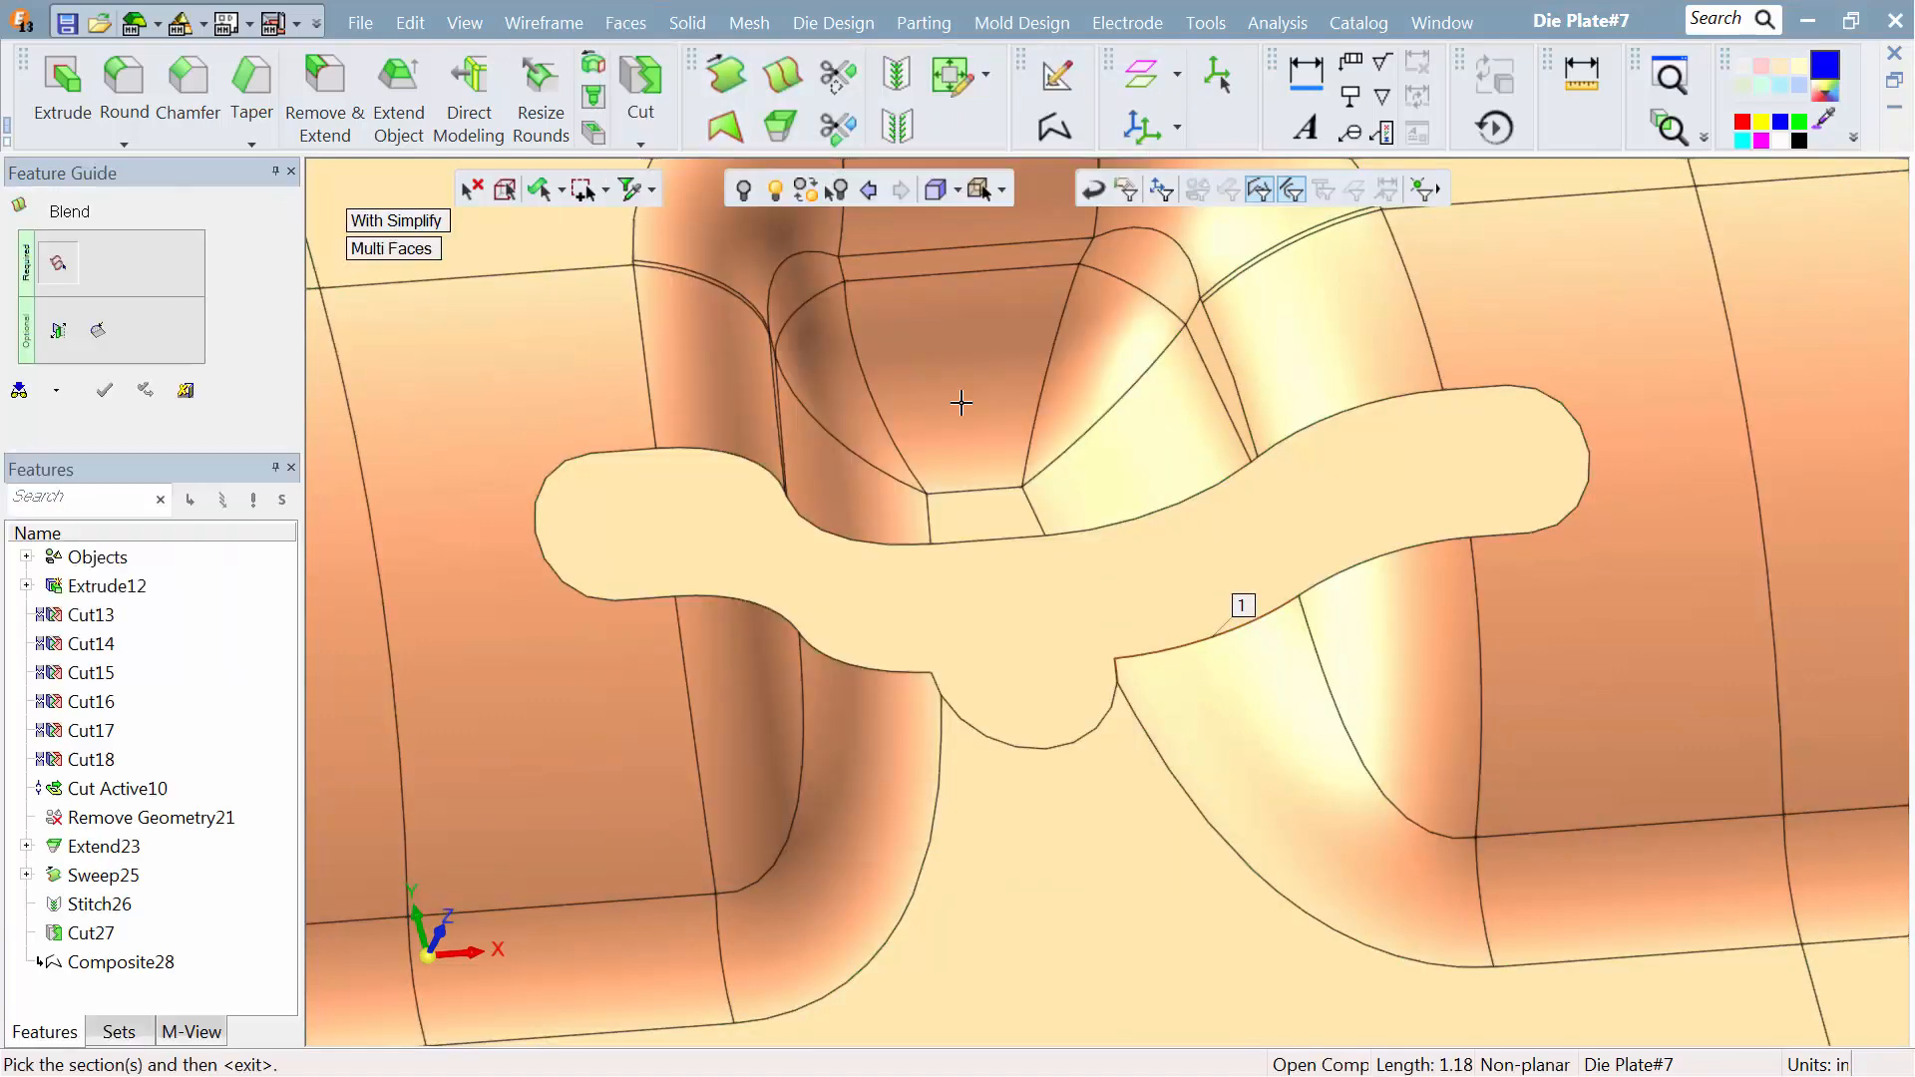
pyautogui.click(1053, 536)
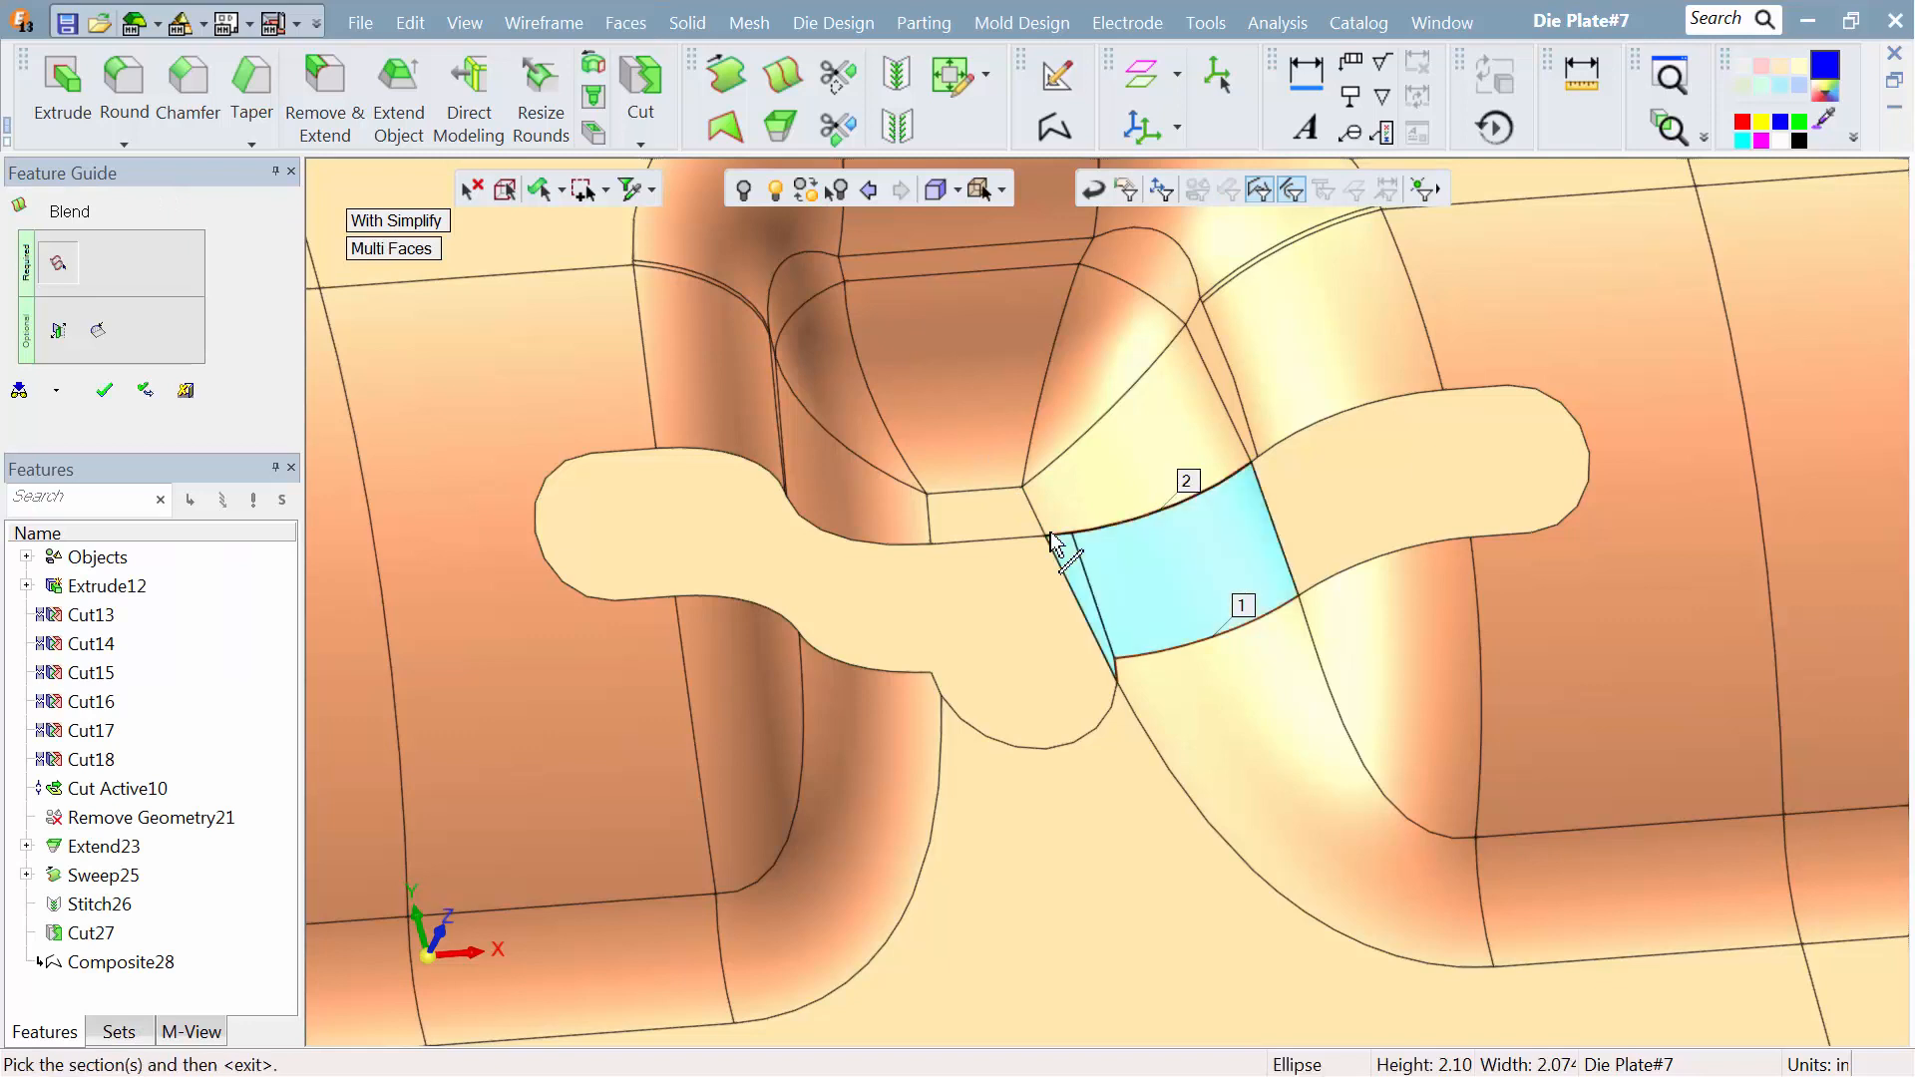
pyautogui.rightClick(1027, 555)
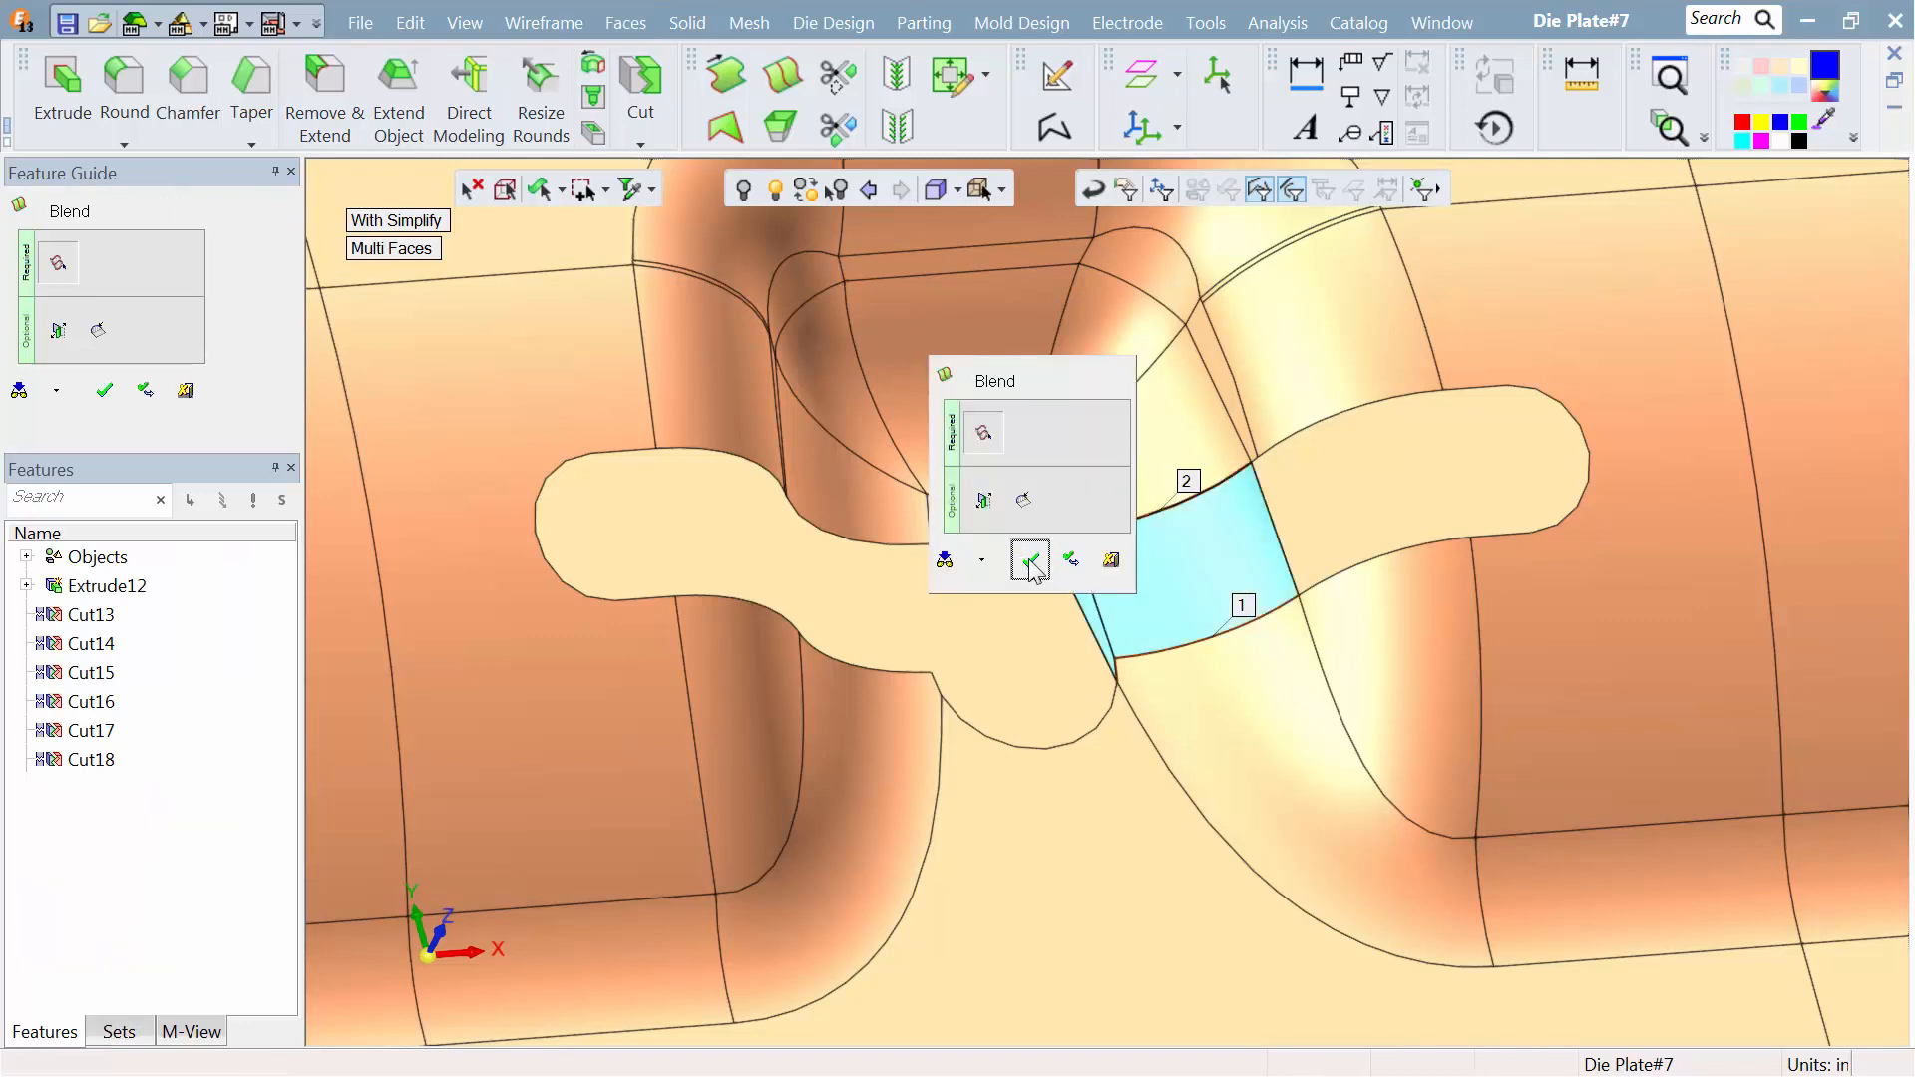
pyautogui.click(1030, 556)
# Step: Create a composite curve from the short corner edge and the front left edge of the slot opening
pyautogui.click(1053, 128)
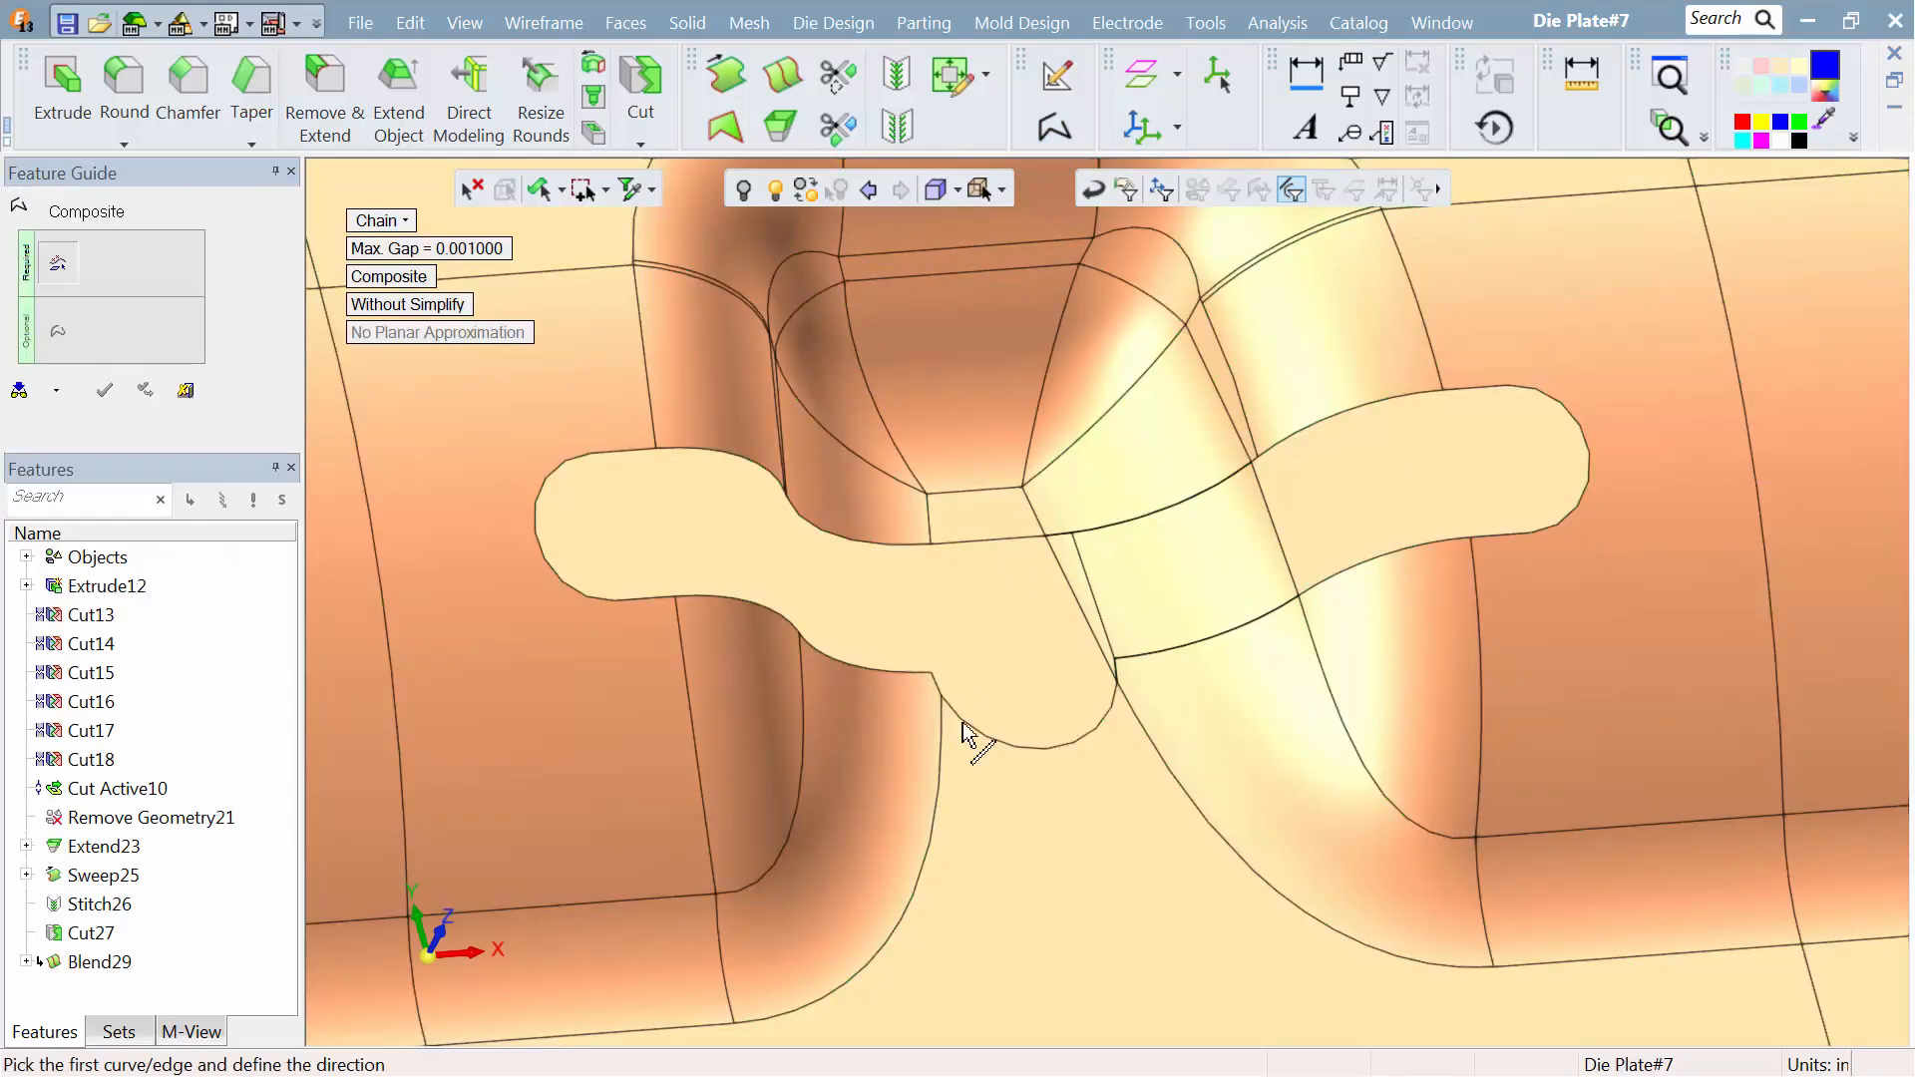
pyautogui.click(943, 698)
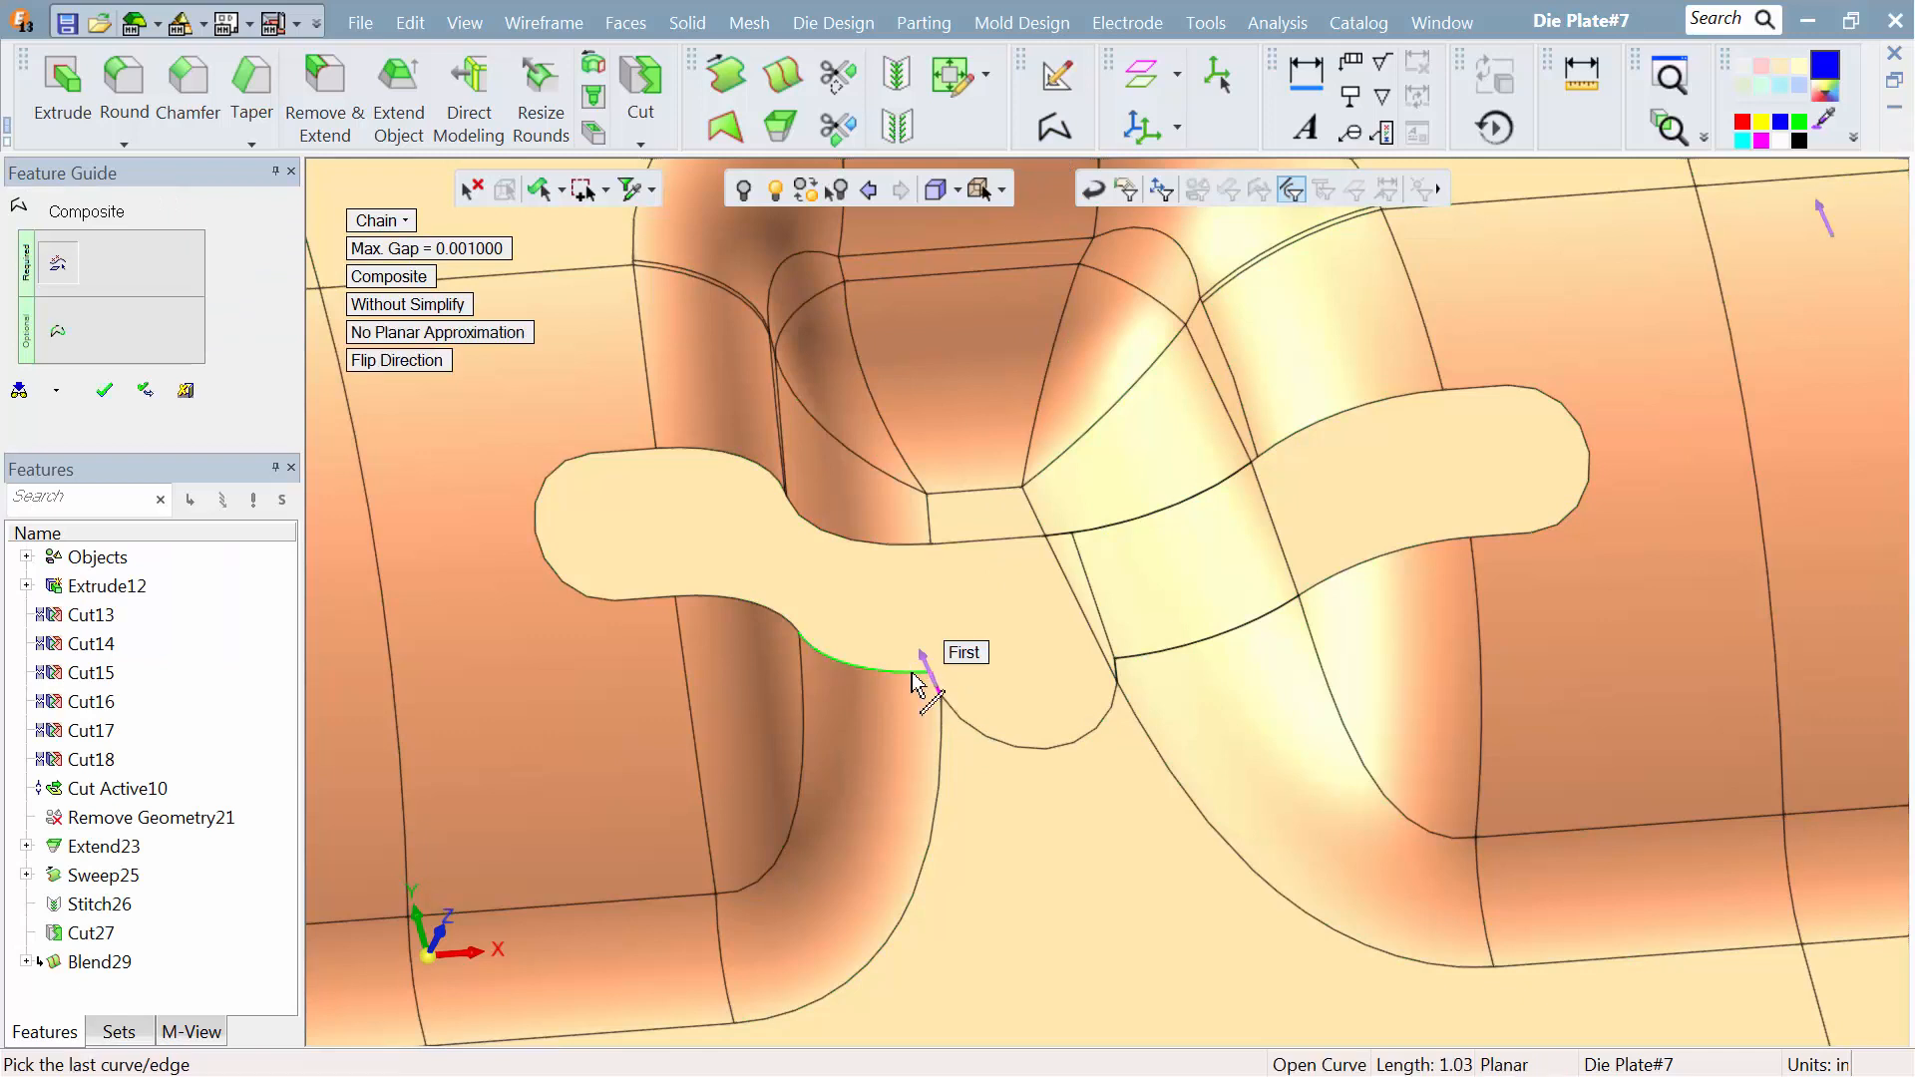
pyautogui.rightClick(864, 648)
pyautogui.click(867, 650)
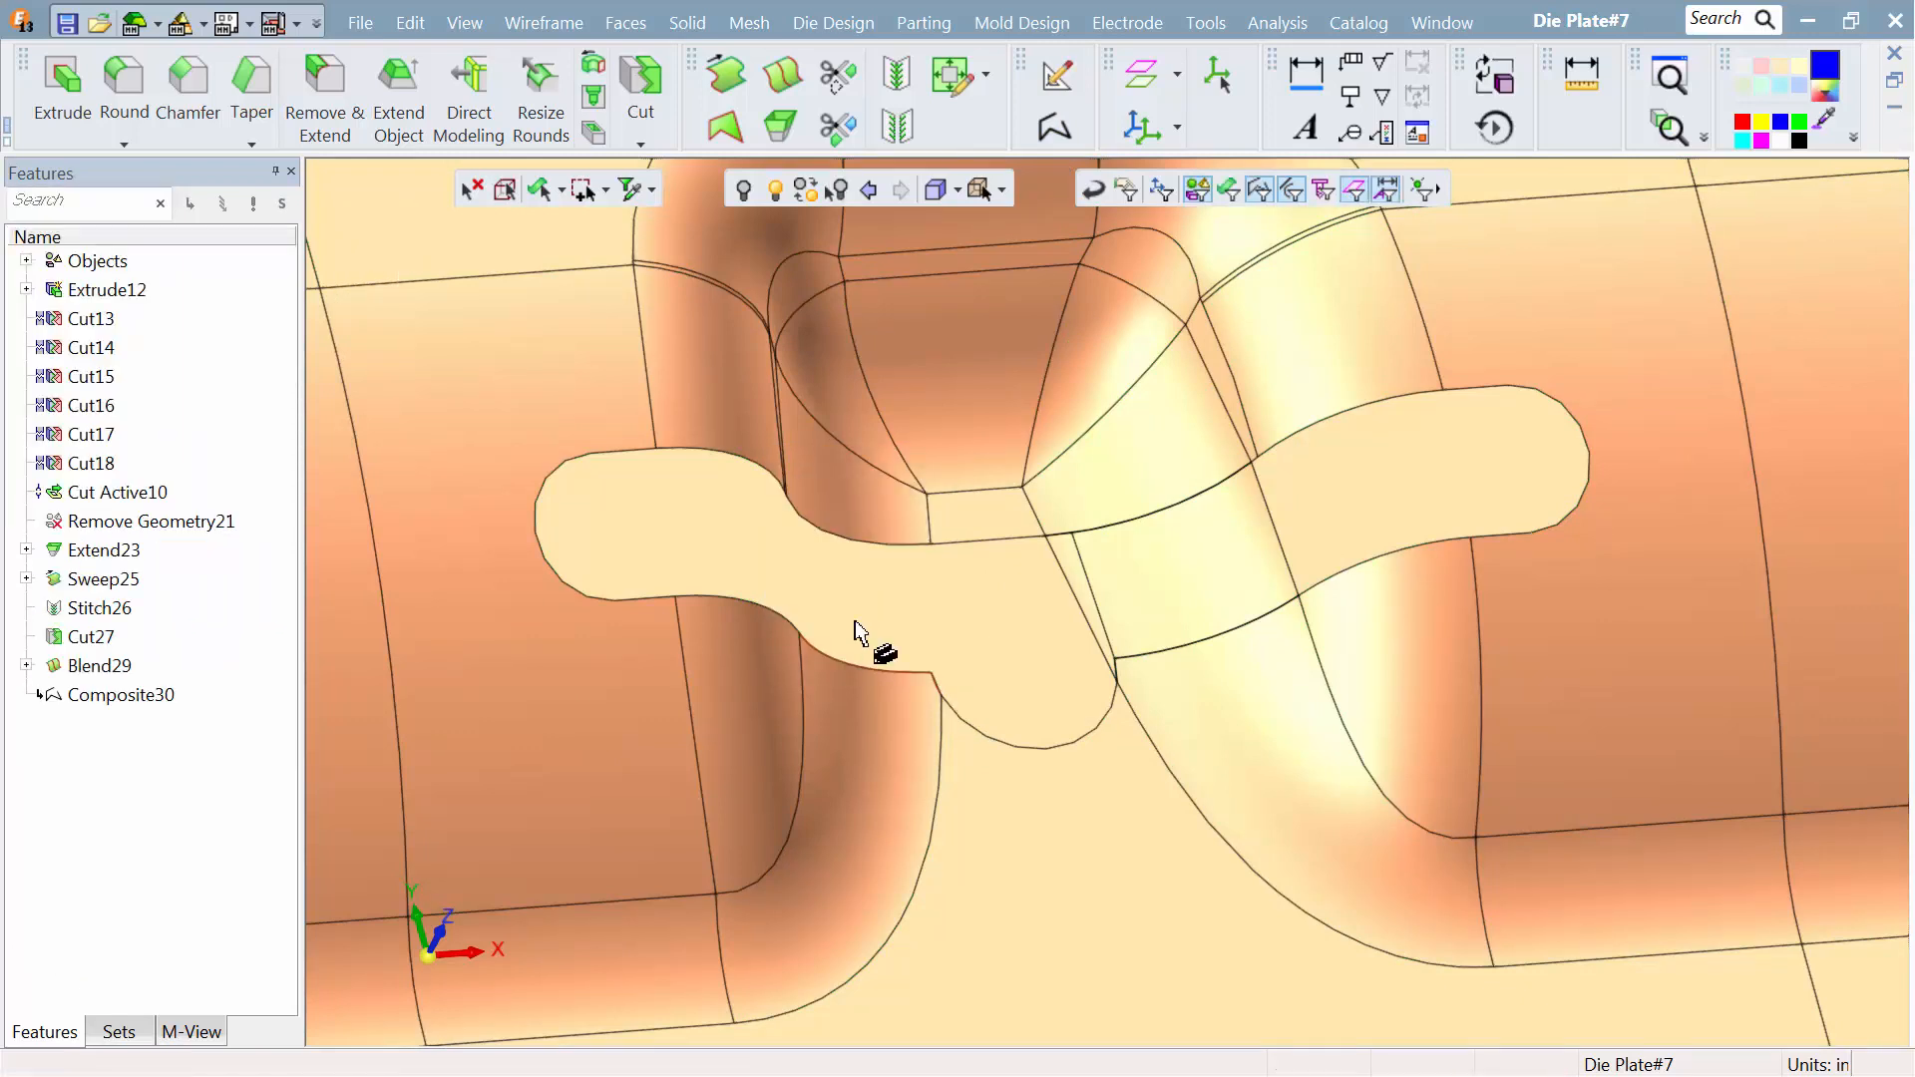
# Step: Blend a face across the left part of the slot between the new composite curve and the opposite rear edge
pyautogui.click(625, 22)
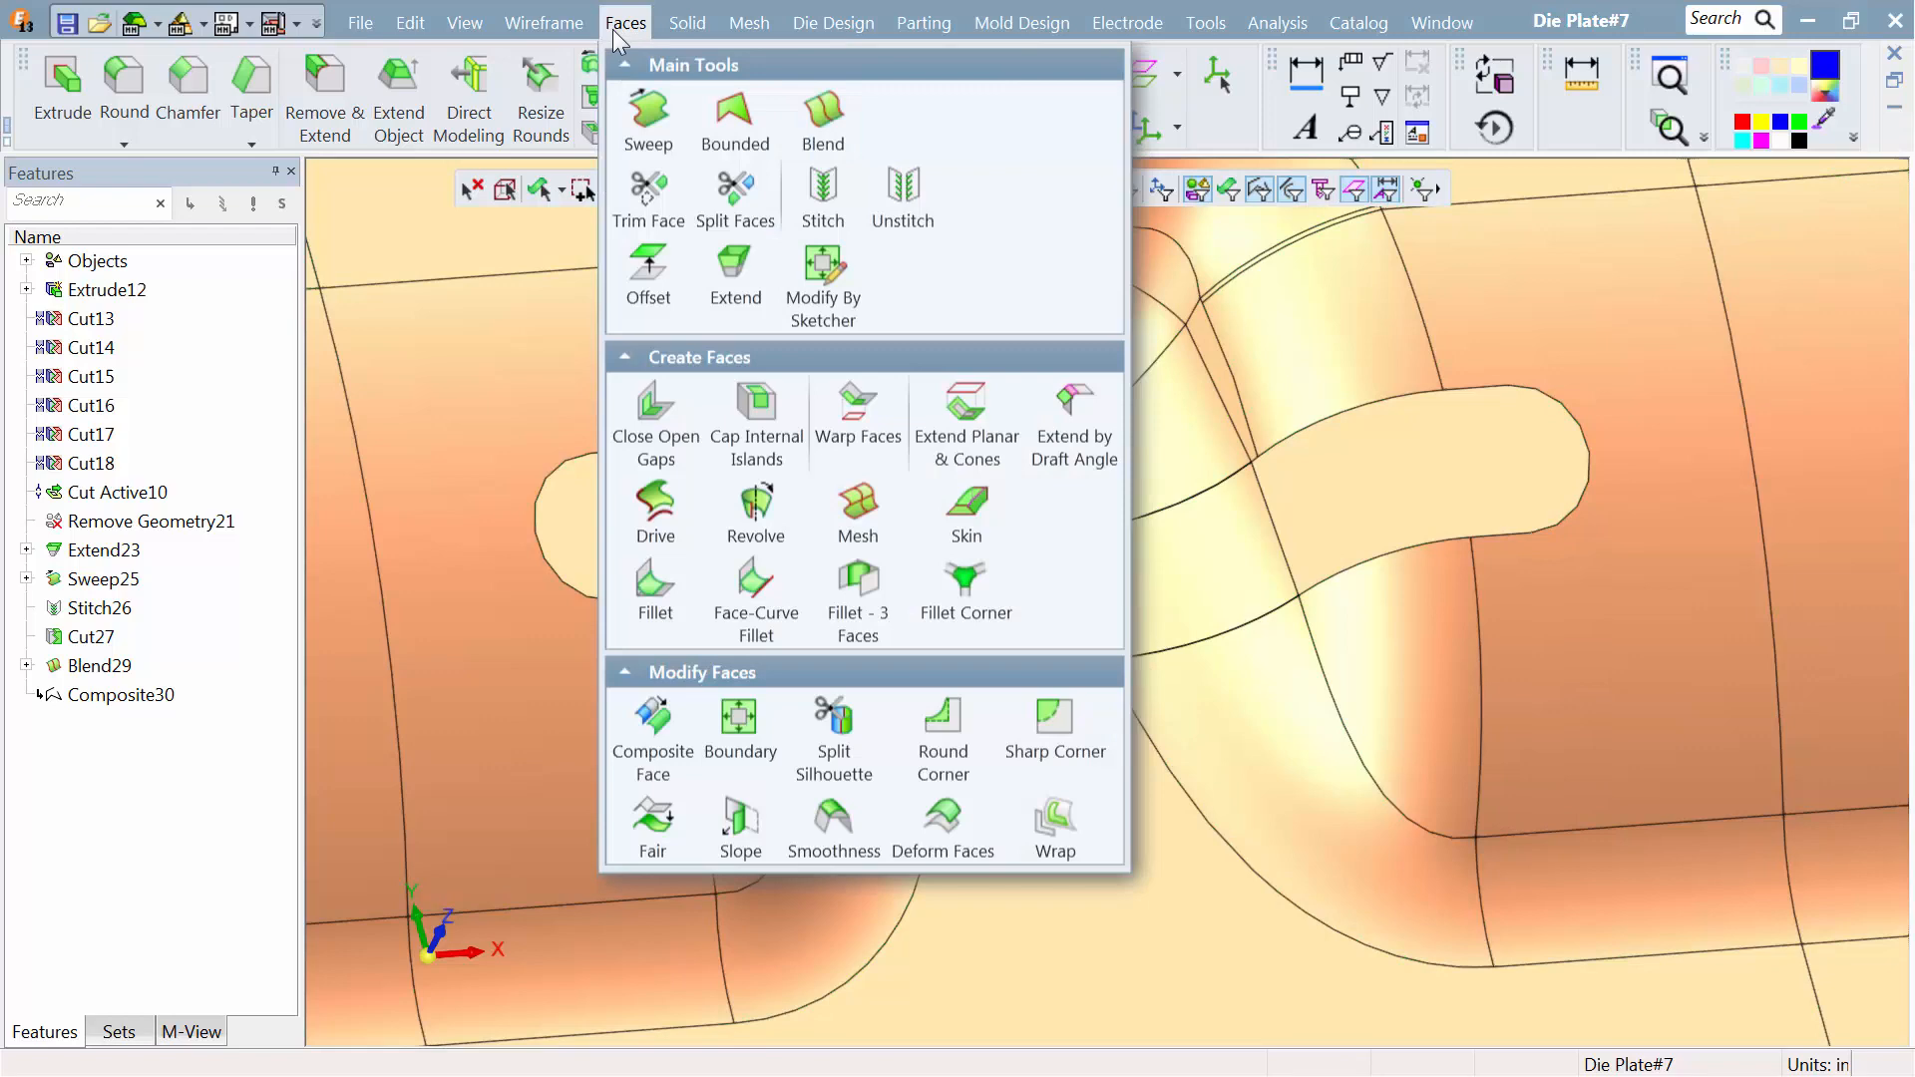
pyautogui.click(823, 118)
pyautogui.click(877, 544)
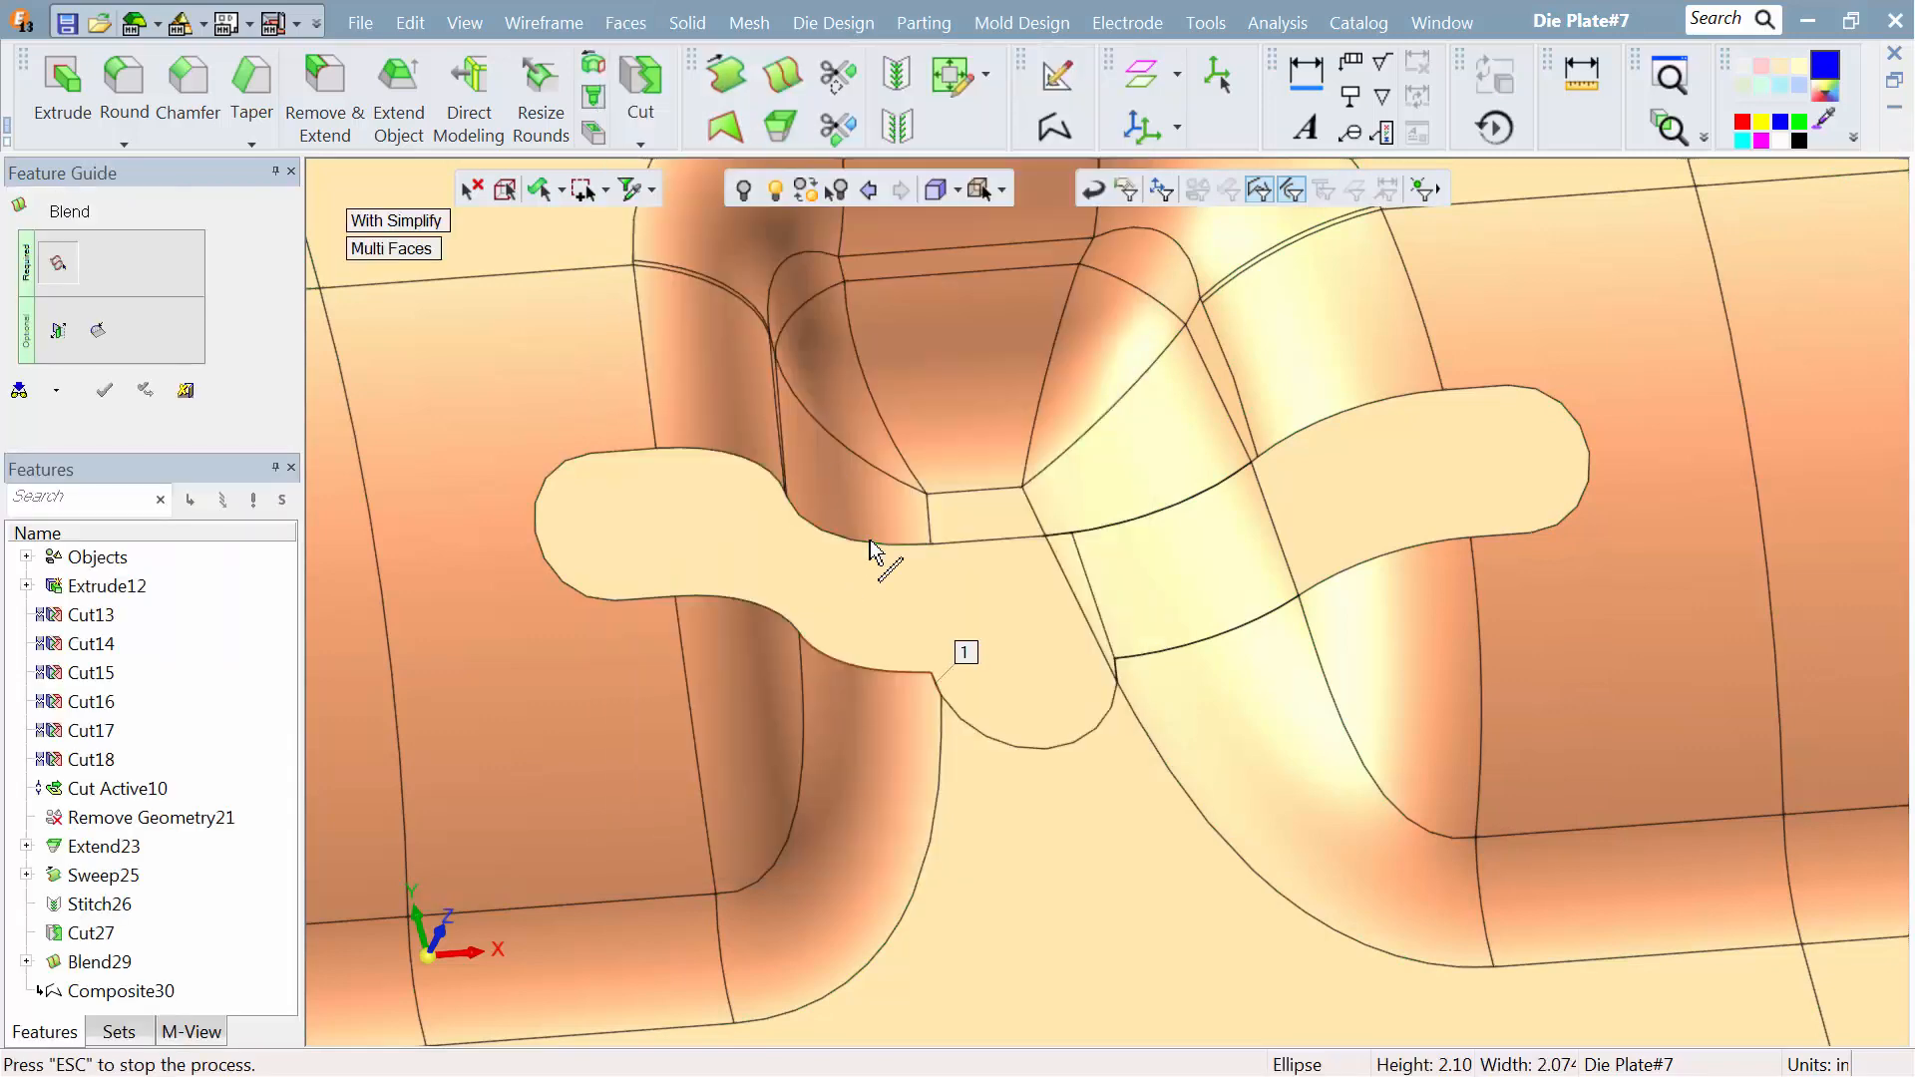
pyautogui.click(103, 390)
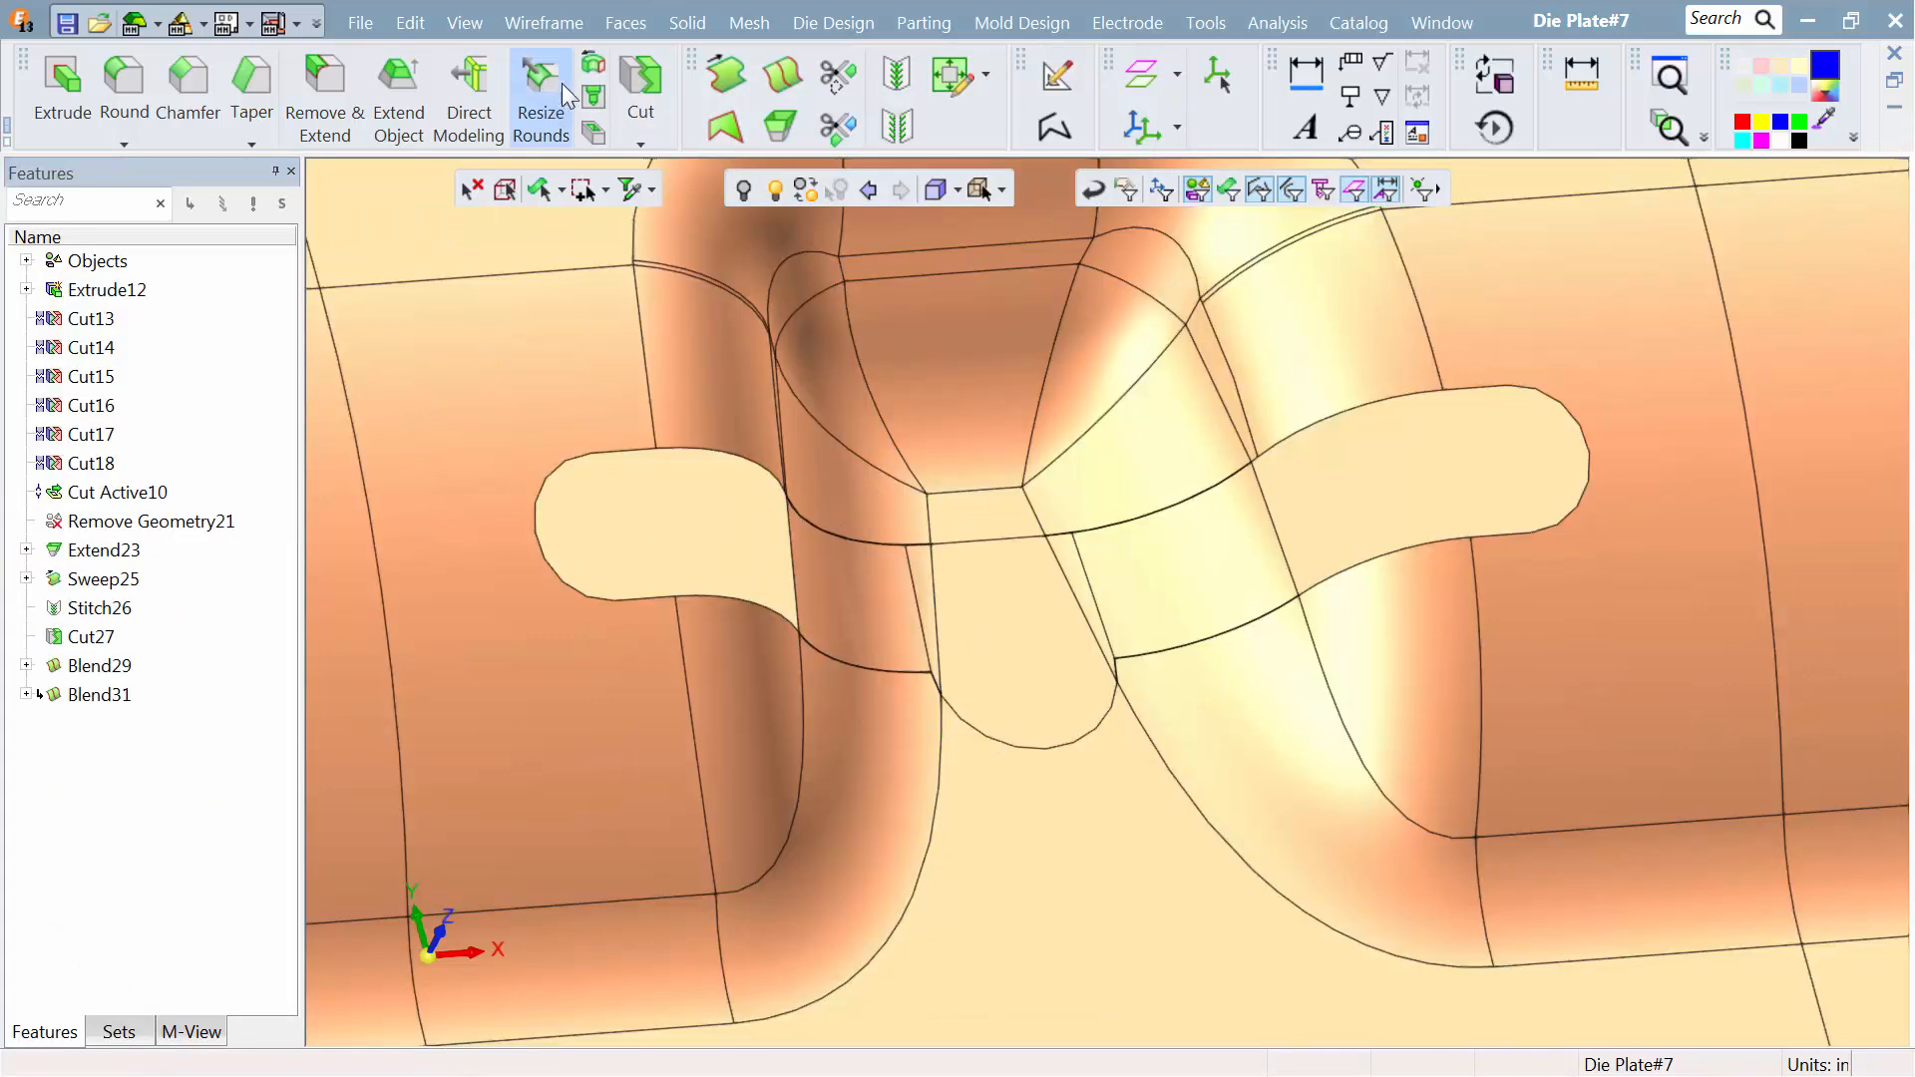
# Step: Stitch the left and right blend faces to the die plate body
pyautogui.click(625, 28)
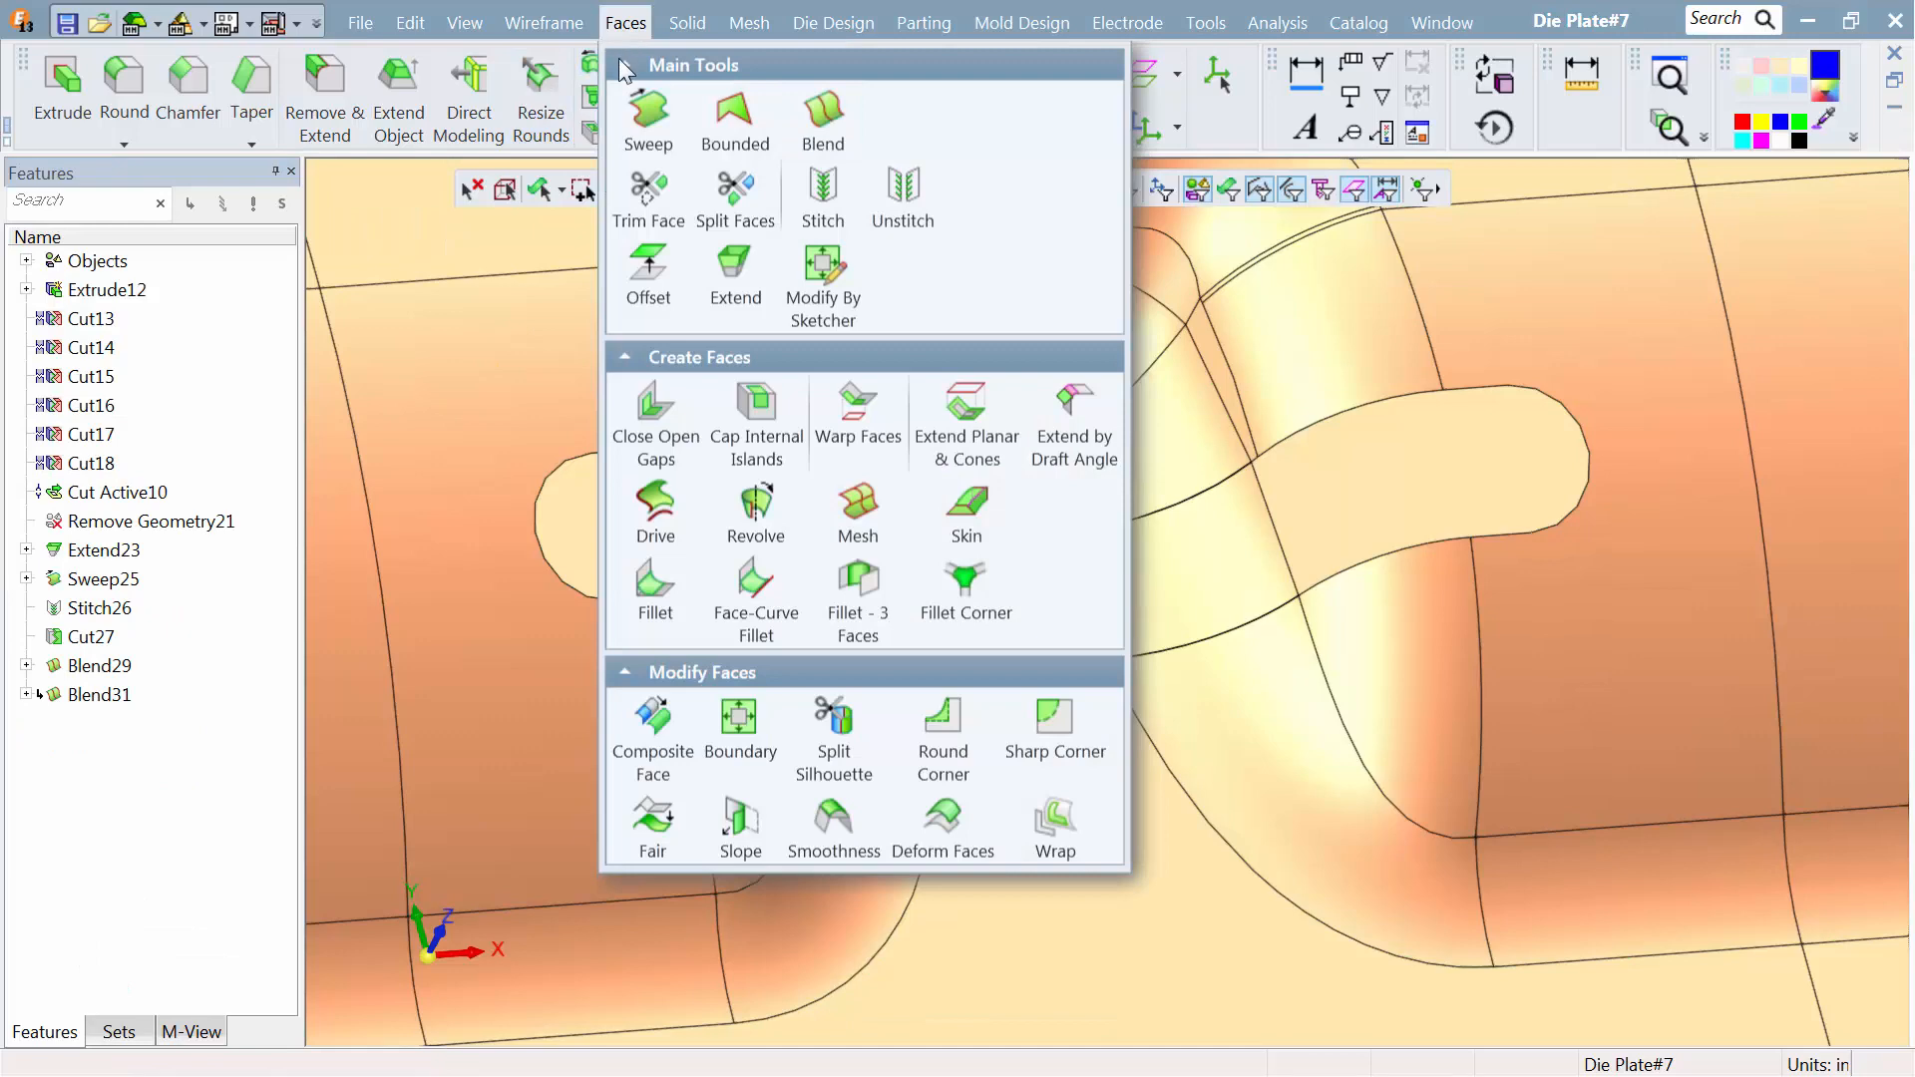
pyautogui.click(813, 186)
pyautogui.click(847, 306)
pyautogui.click(858, 580)
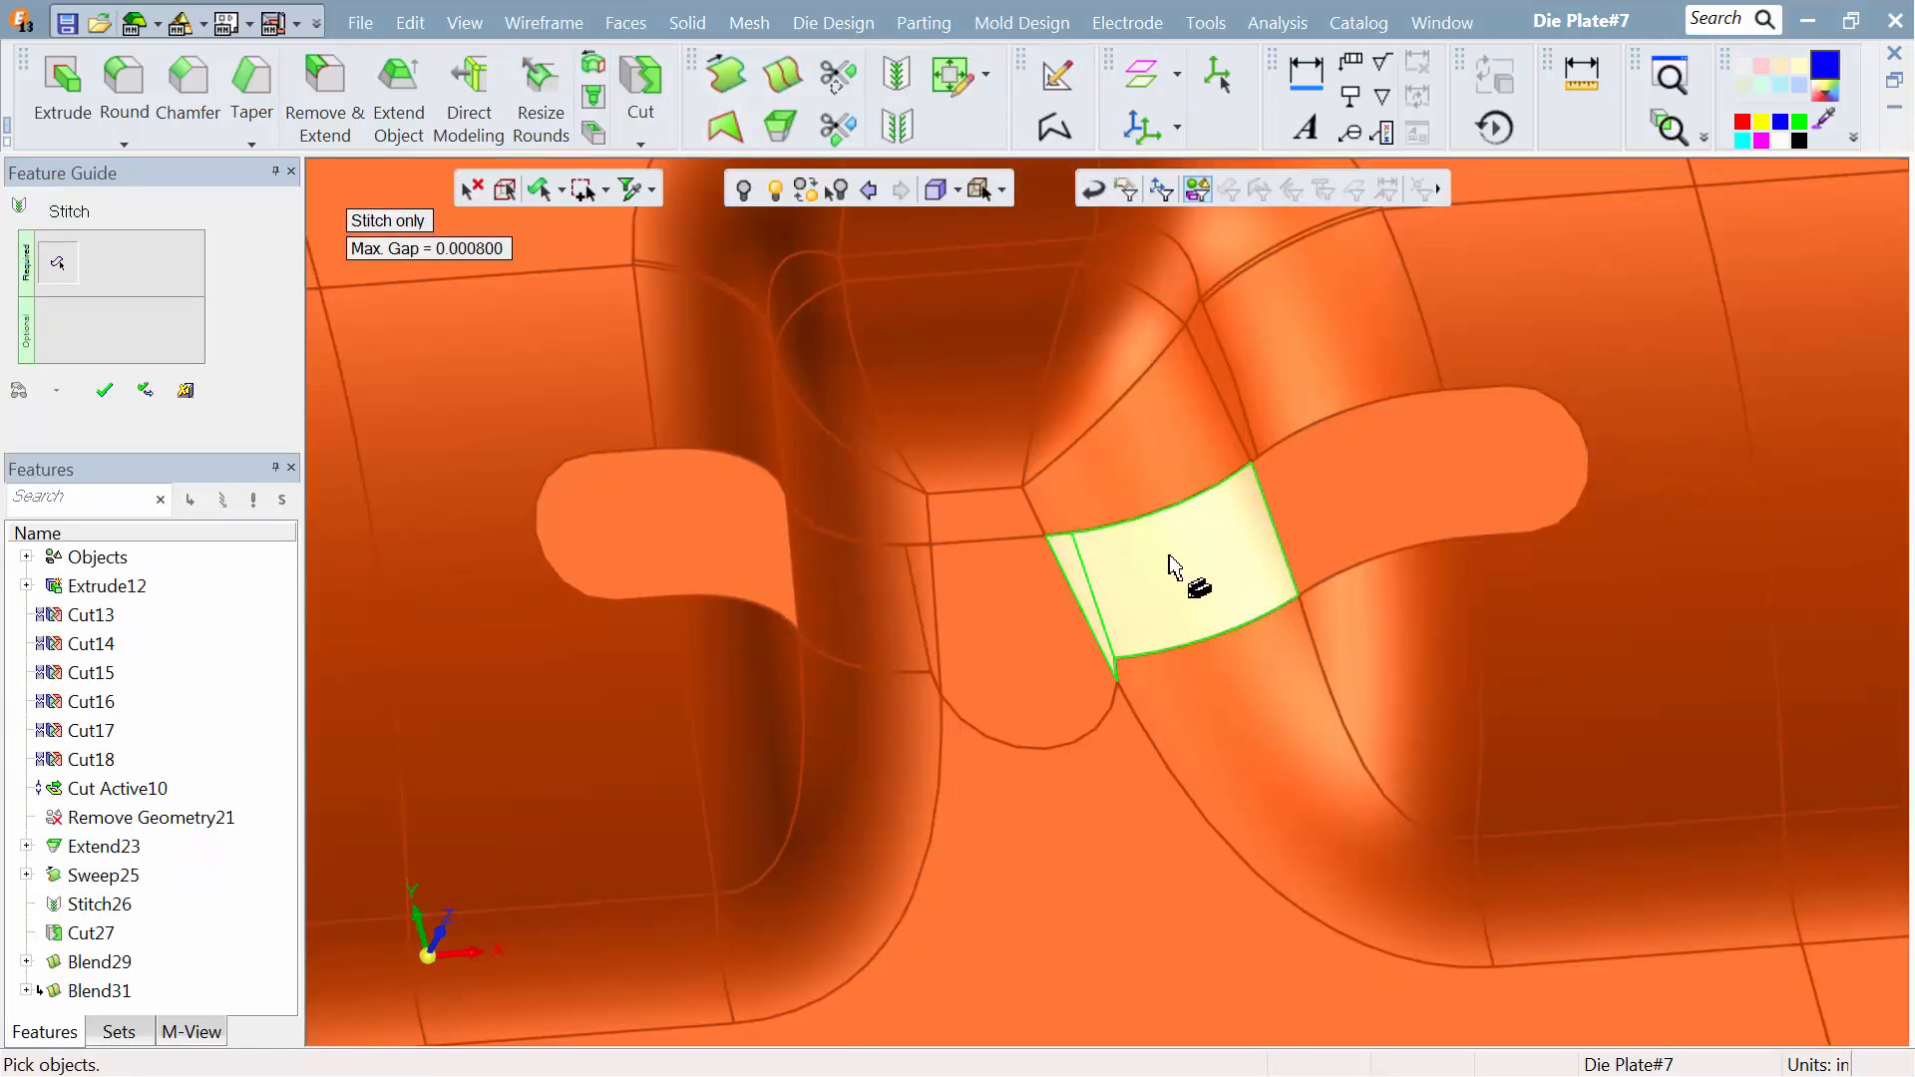
pyautogui.click(1170, 557)
pyautogui.click(103, 390)
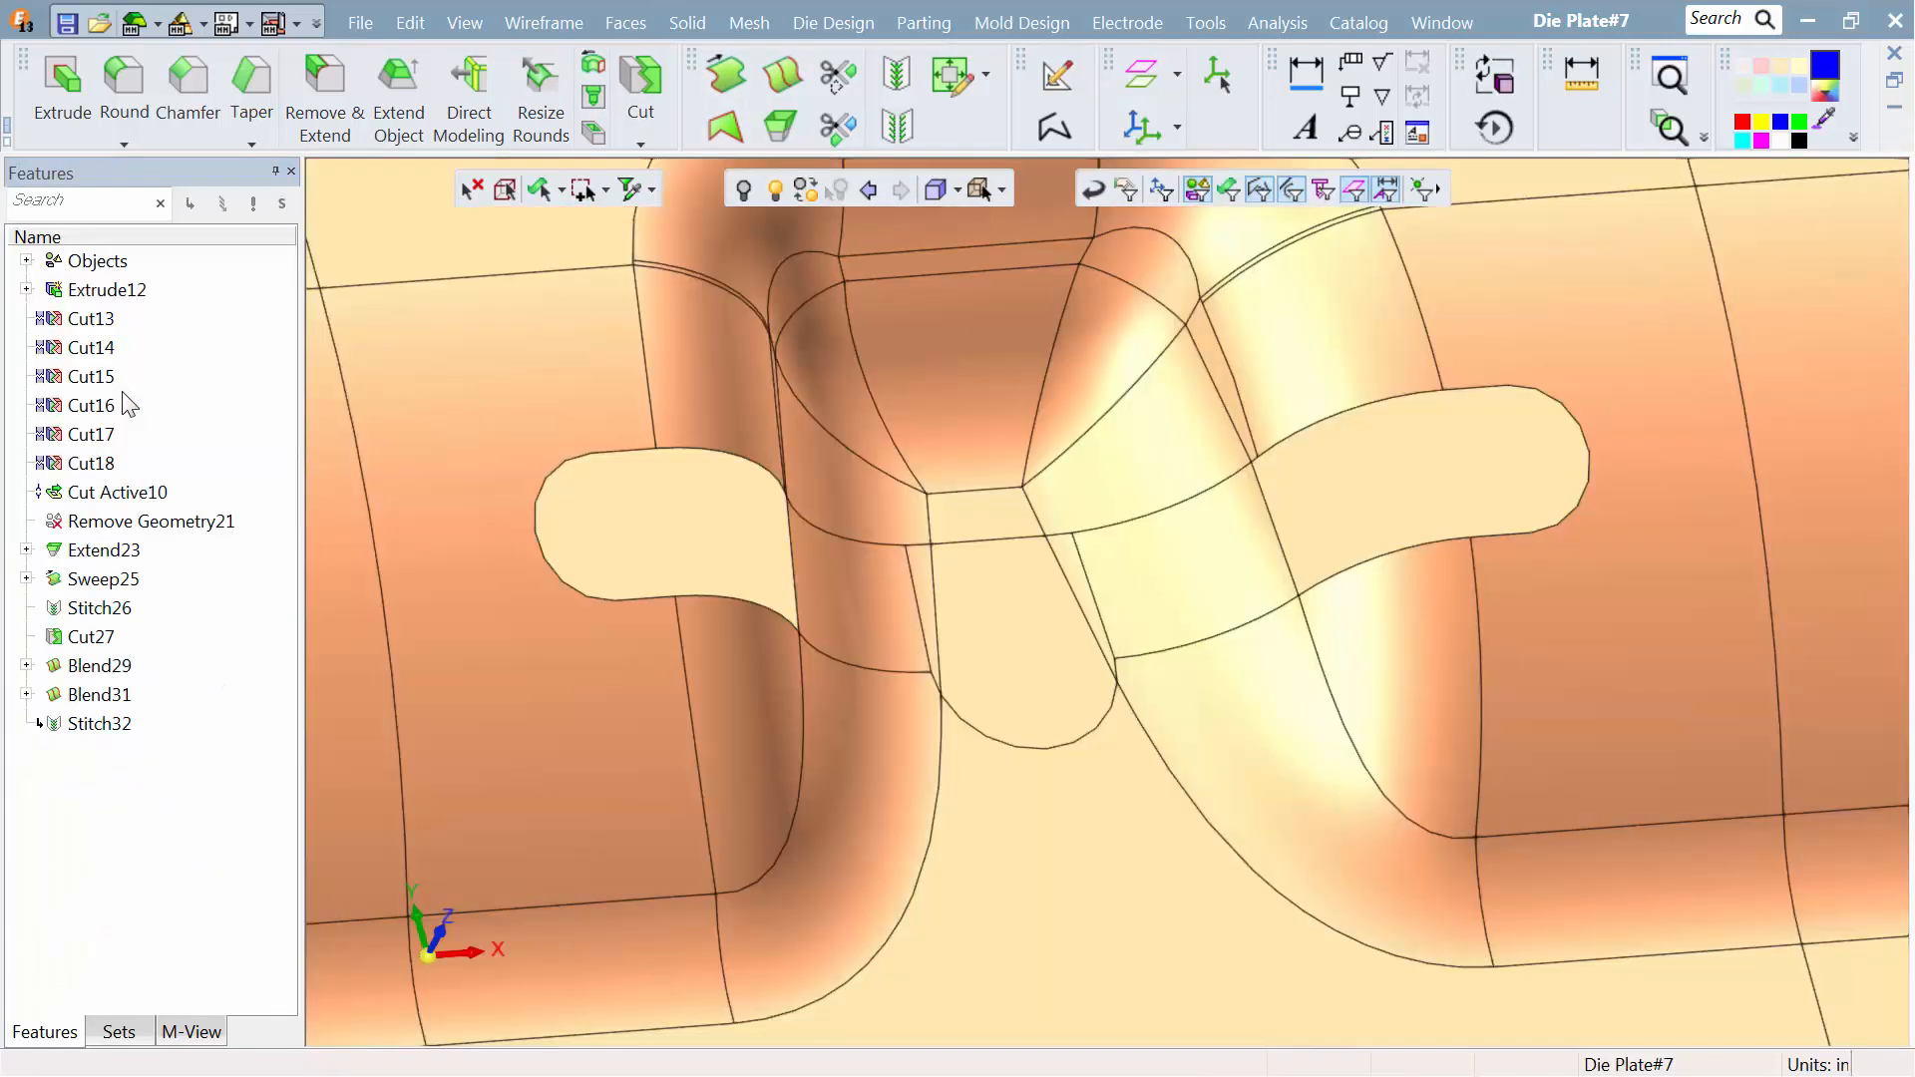
# Step: Close the three remaining open gaps in the die plate's forming surface around the slot's left, middle and right ends, using the same faces
pyautogui.click(648, 27)
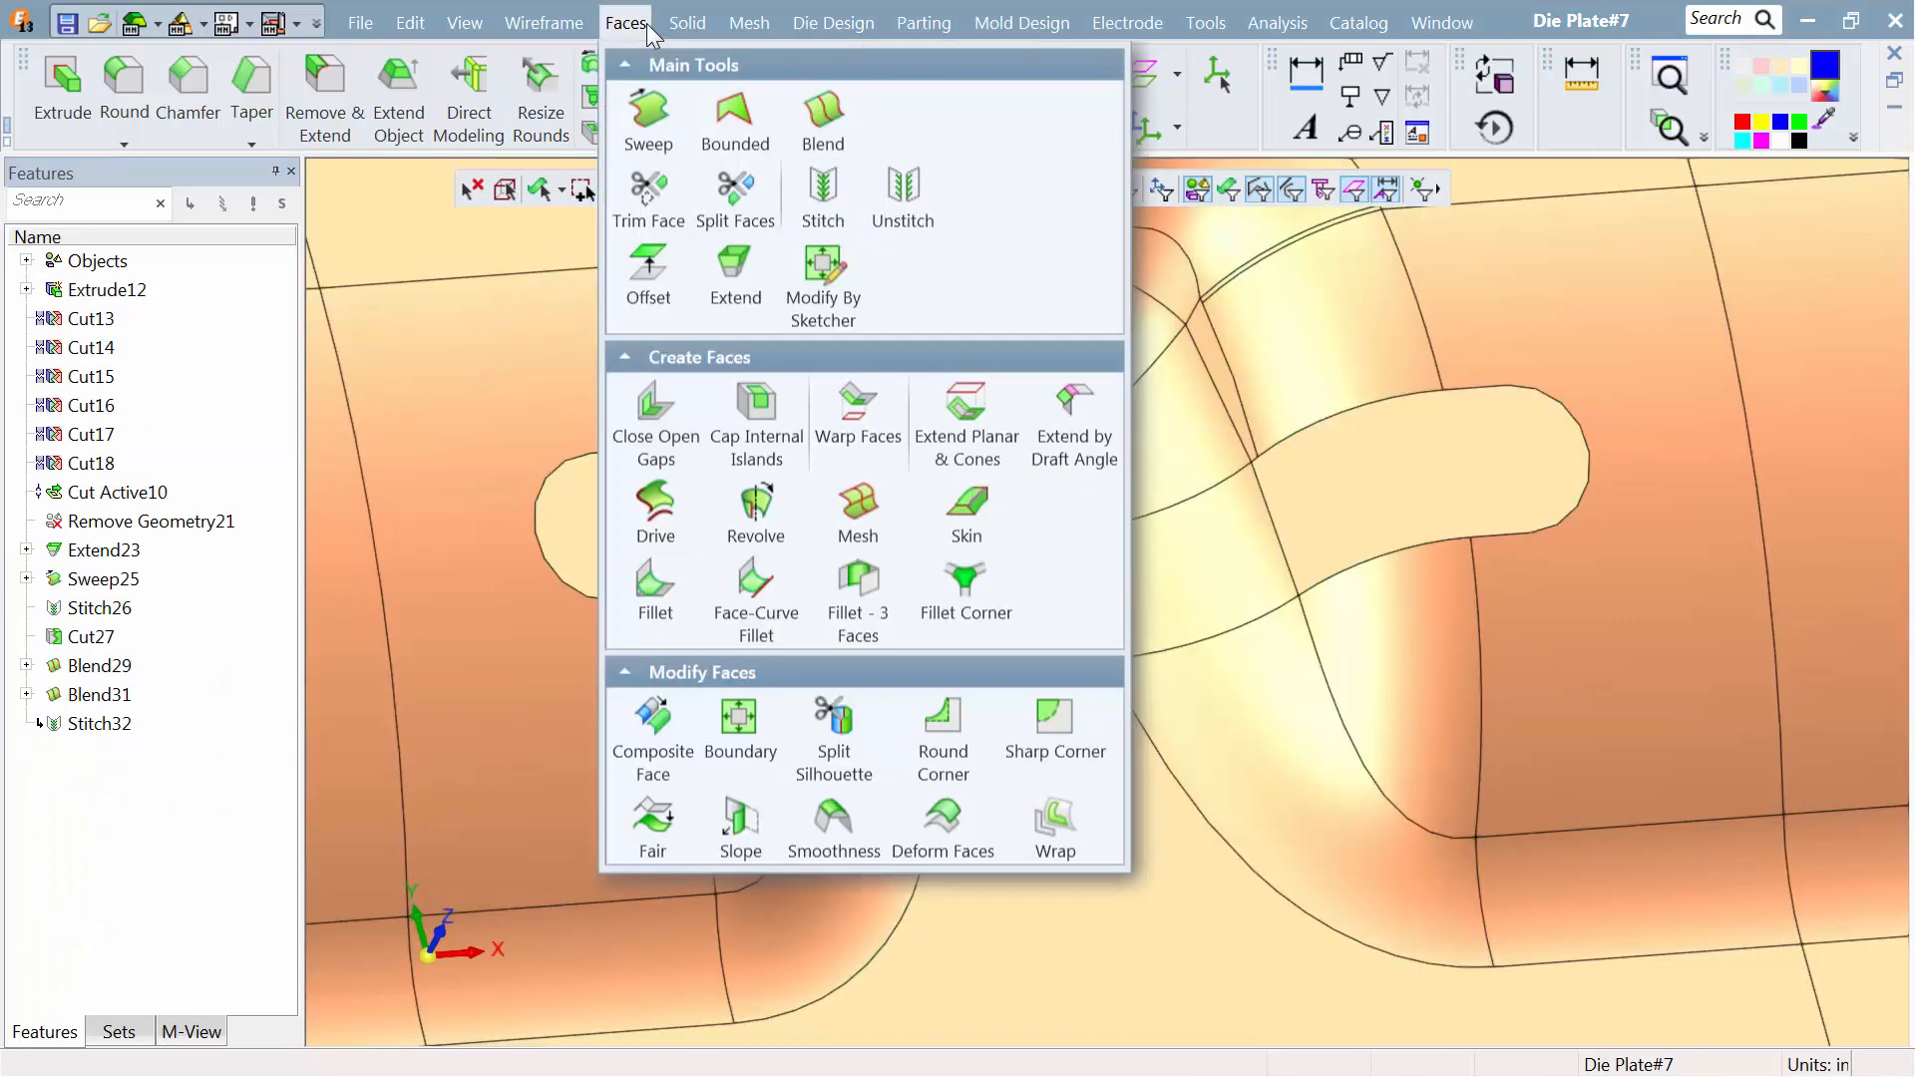
pyautogui.click(656, 437)
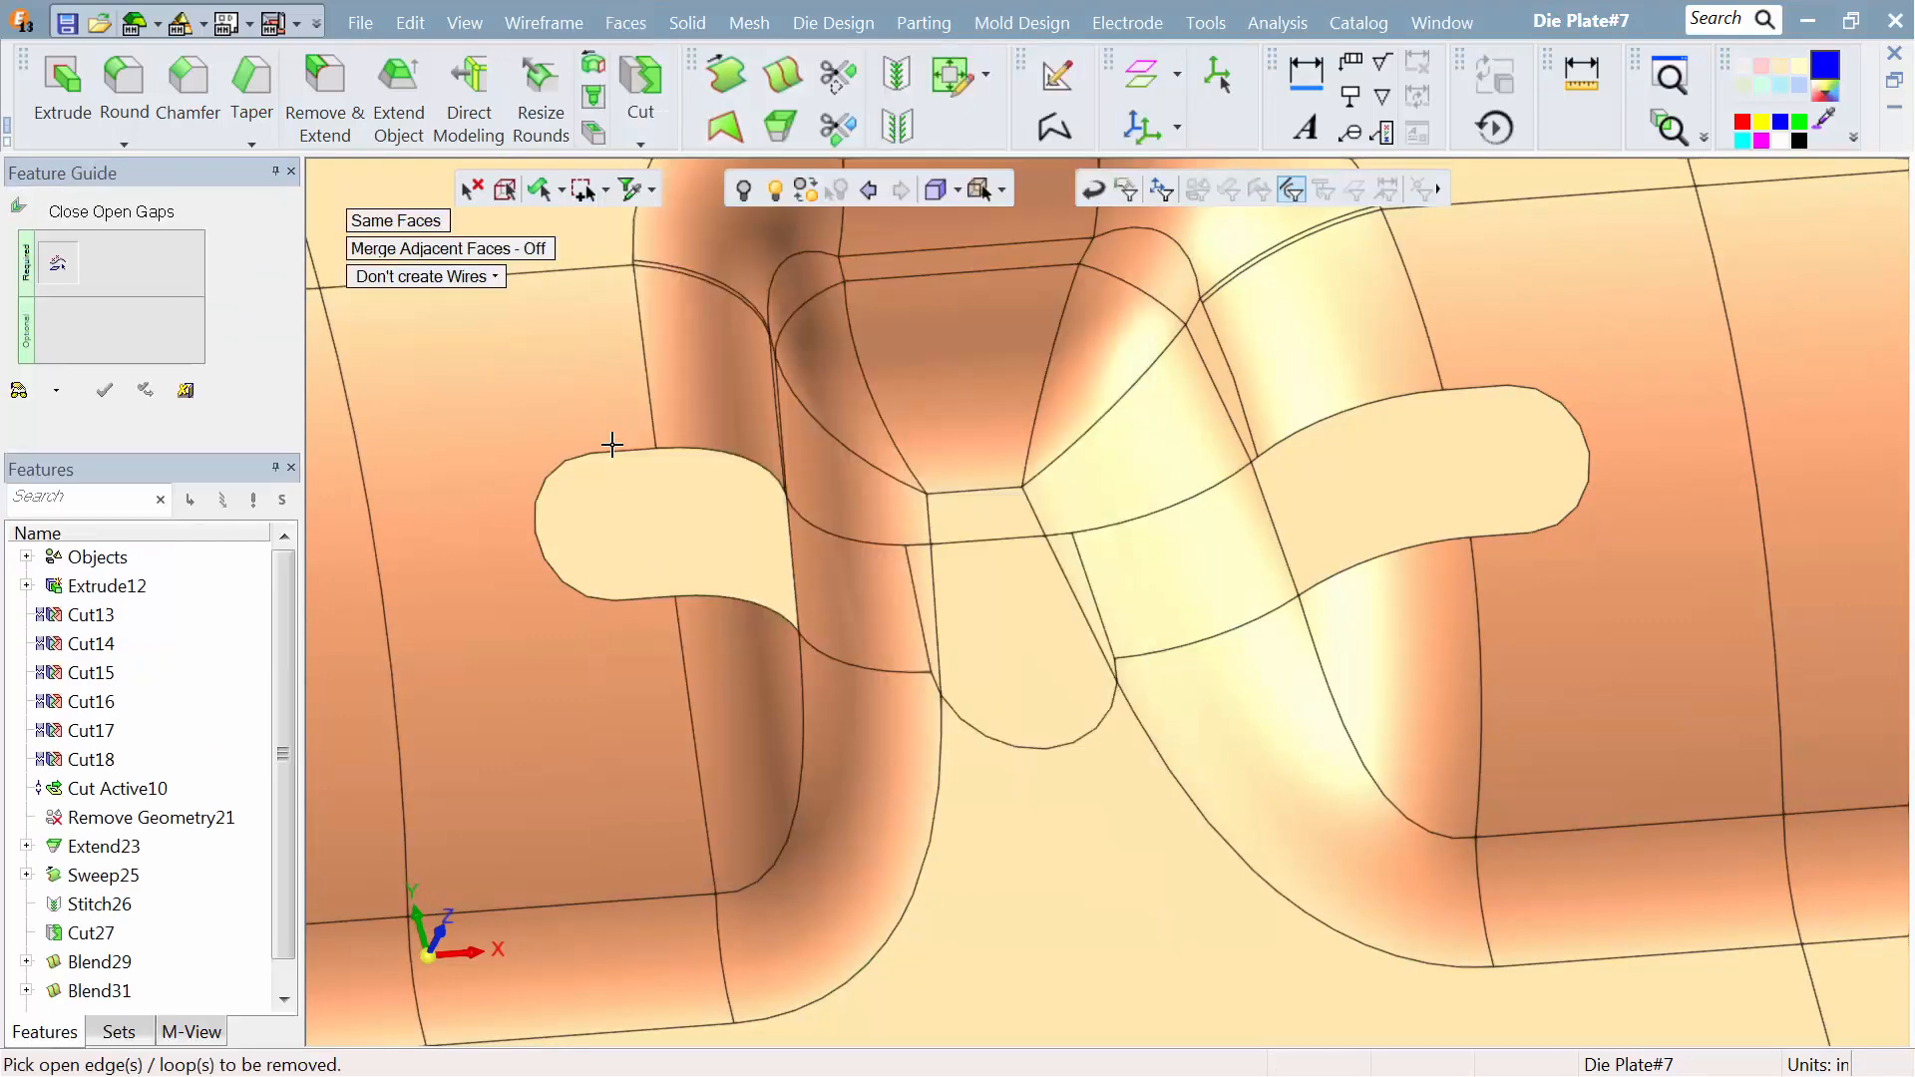
pyautogui.click(612, 455)
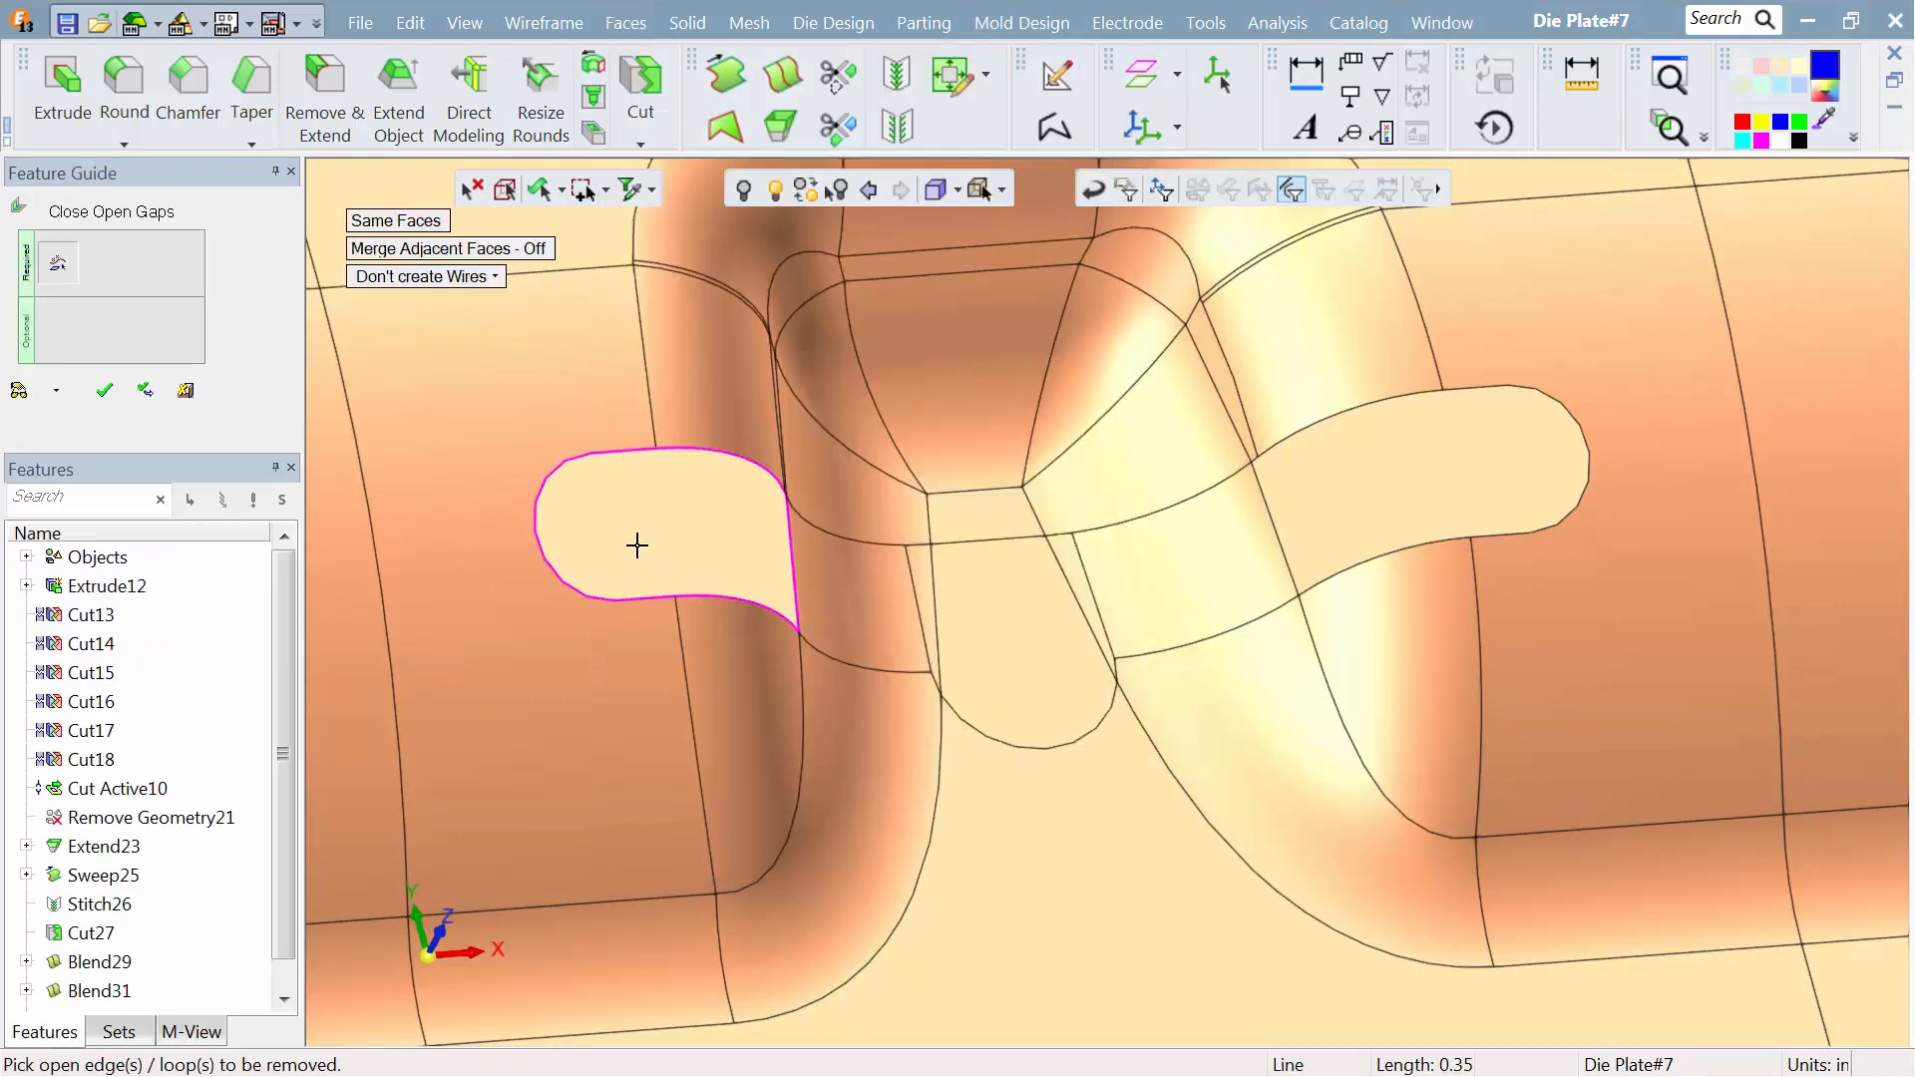
pyautogui.click(991, 749)
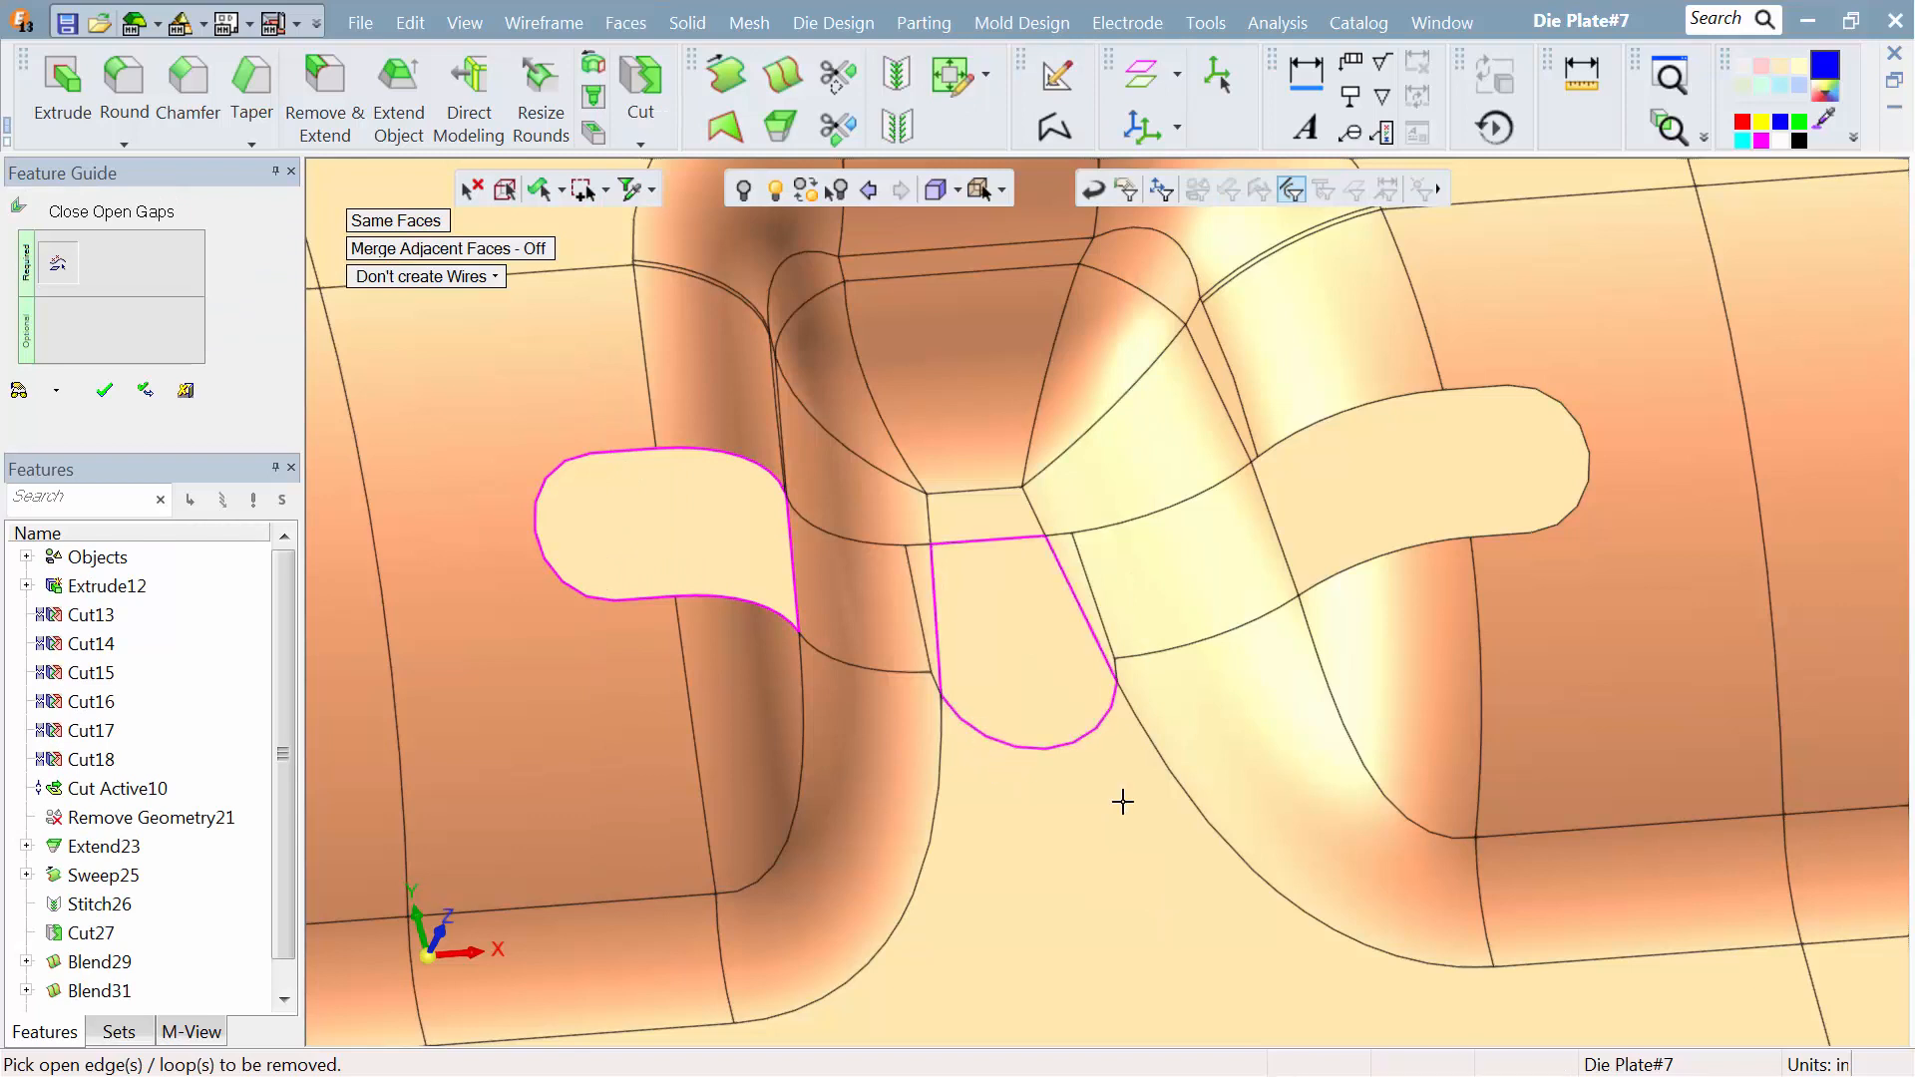
pyautogui.click(1428, 550)
pyautogui.click(104, 390)
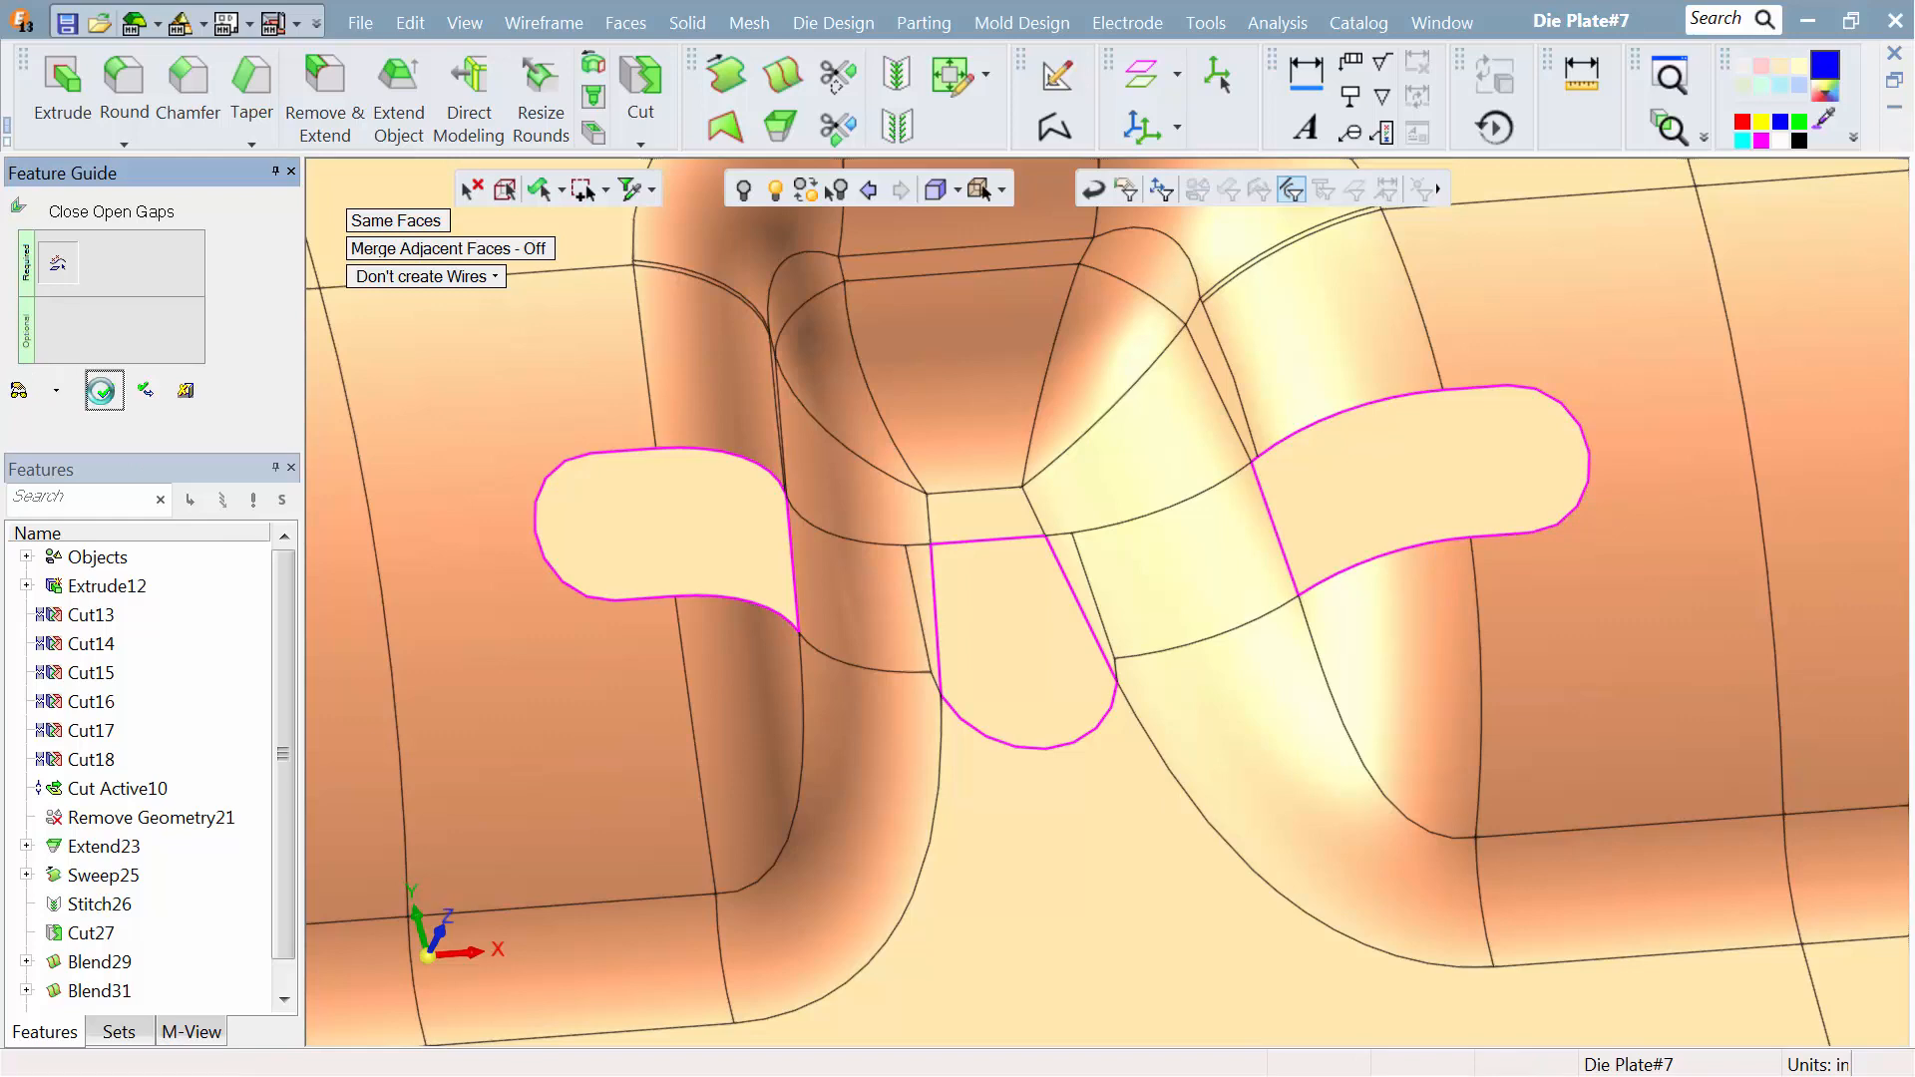
pyautogui.scroll(-10, 1150, 556)
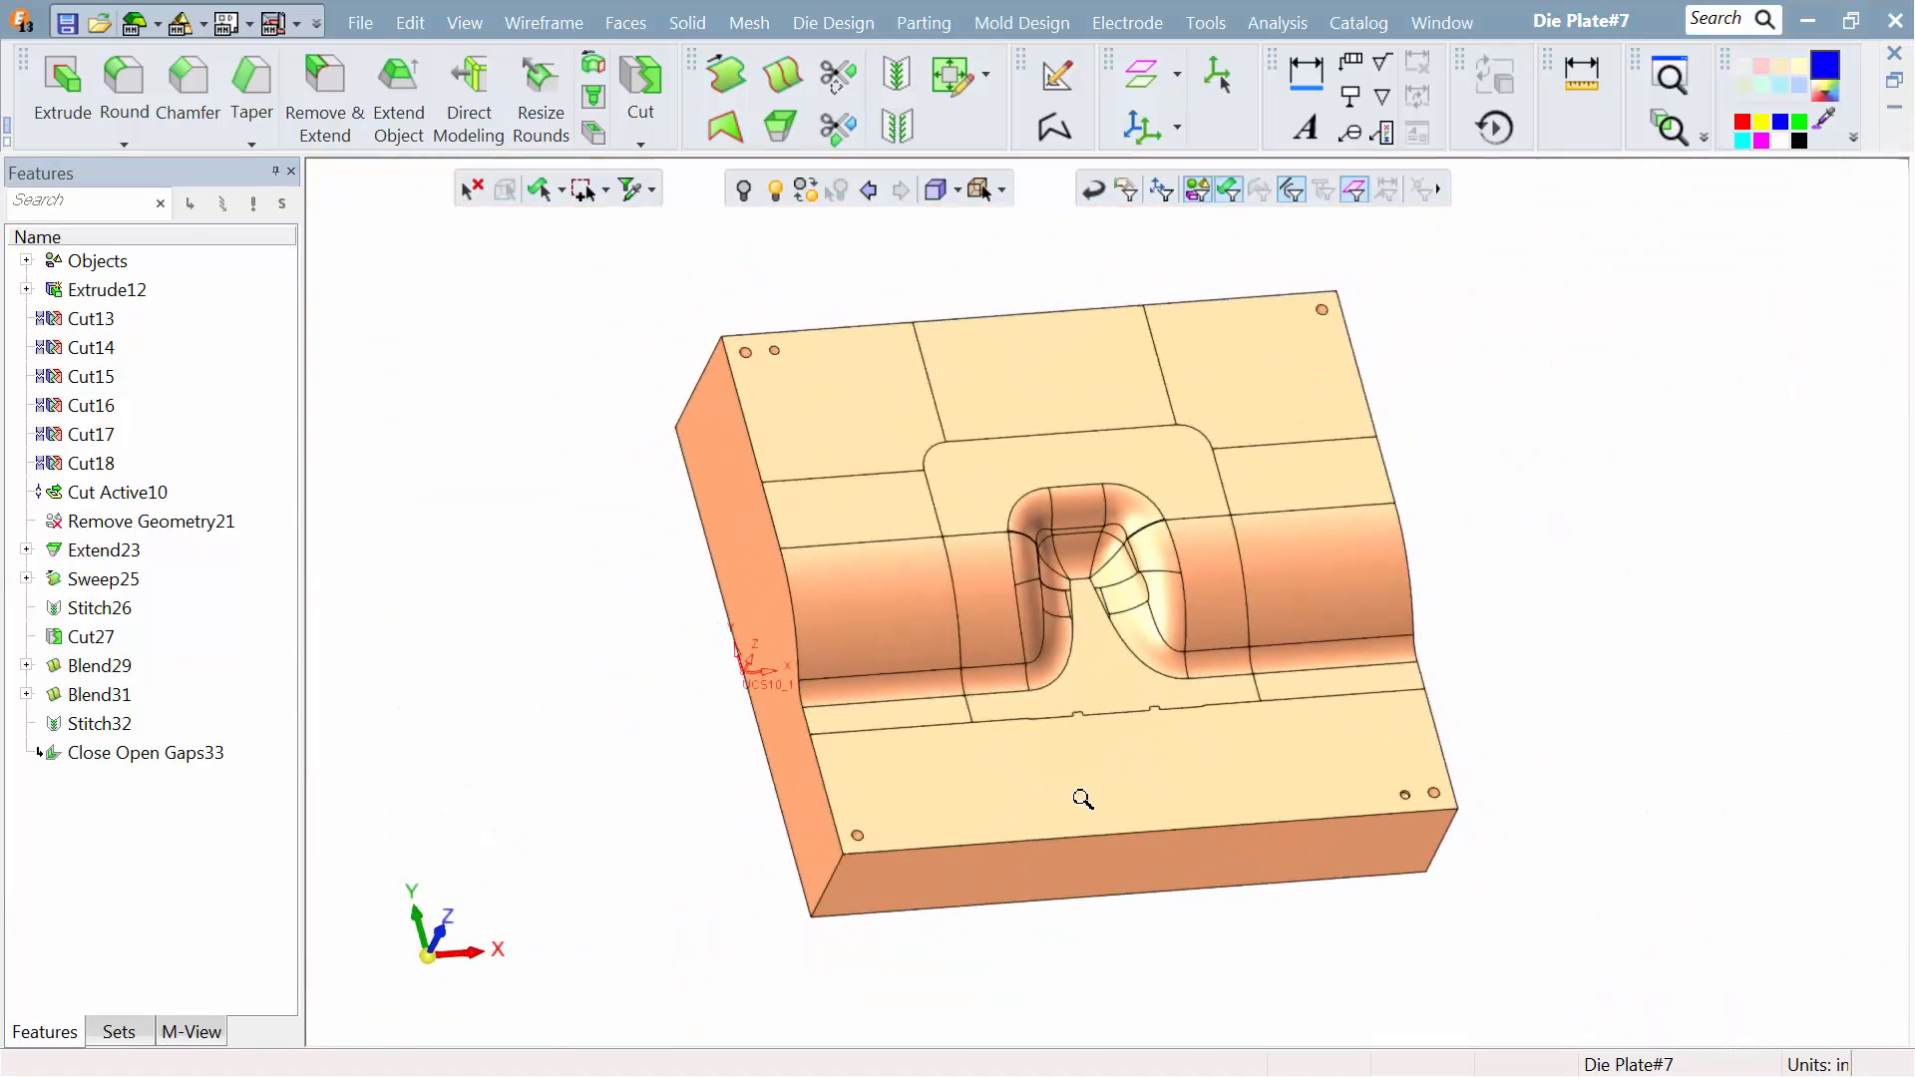
pyautogui.keyDown('ctrl'); pyautogui.moveTo(1083, 800); pyautogui.dragTo(1080, 720); pyautogui.keyUp('ctrl')
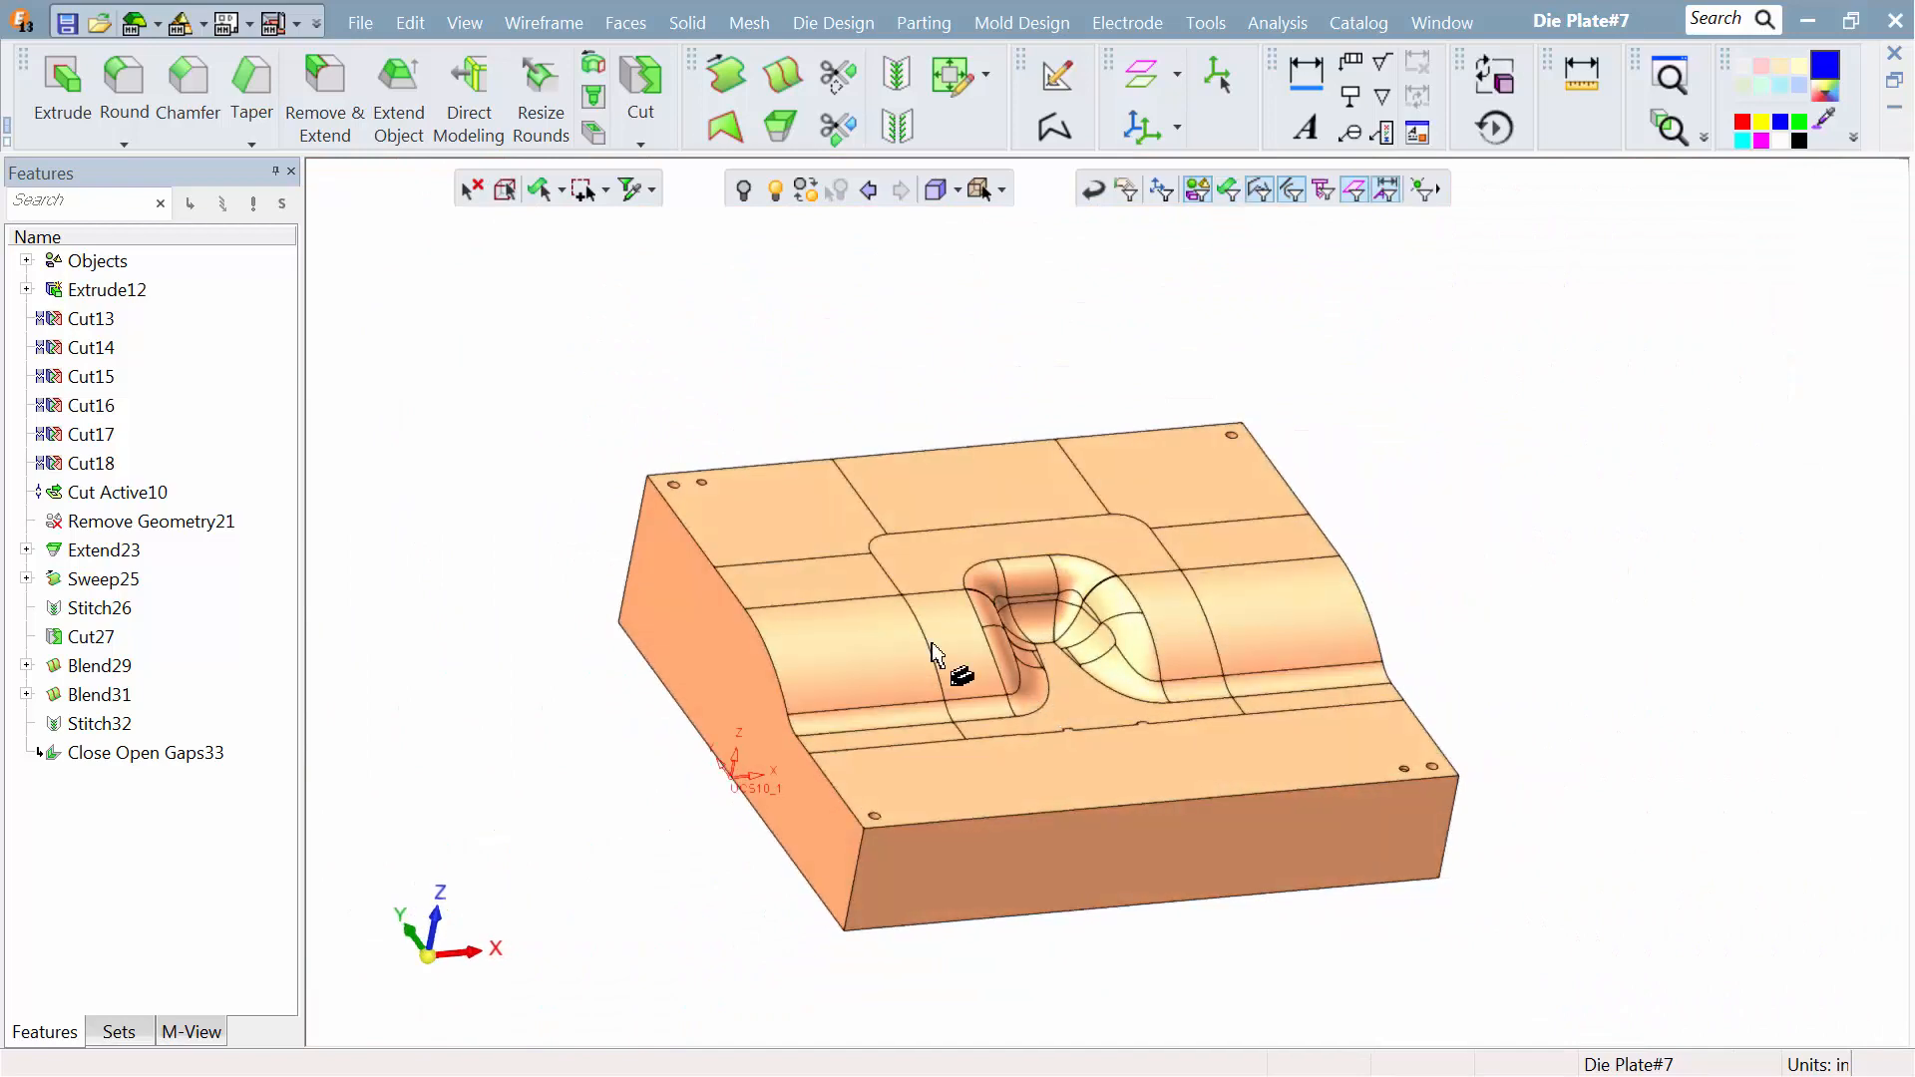
# Step: Return to the cover-original assembly and activate the Die Steel#7 component
pyautogui.click(360, 22)
pyautogui.click(446, 694)
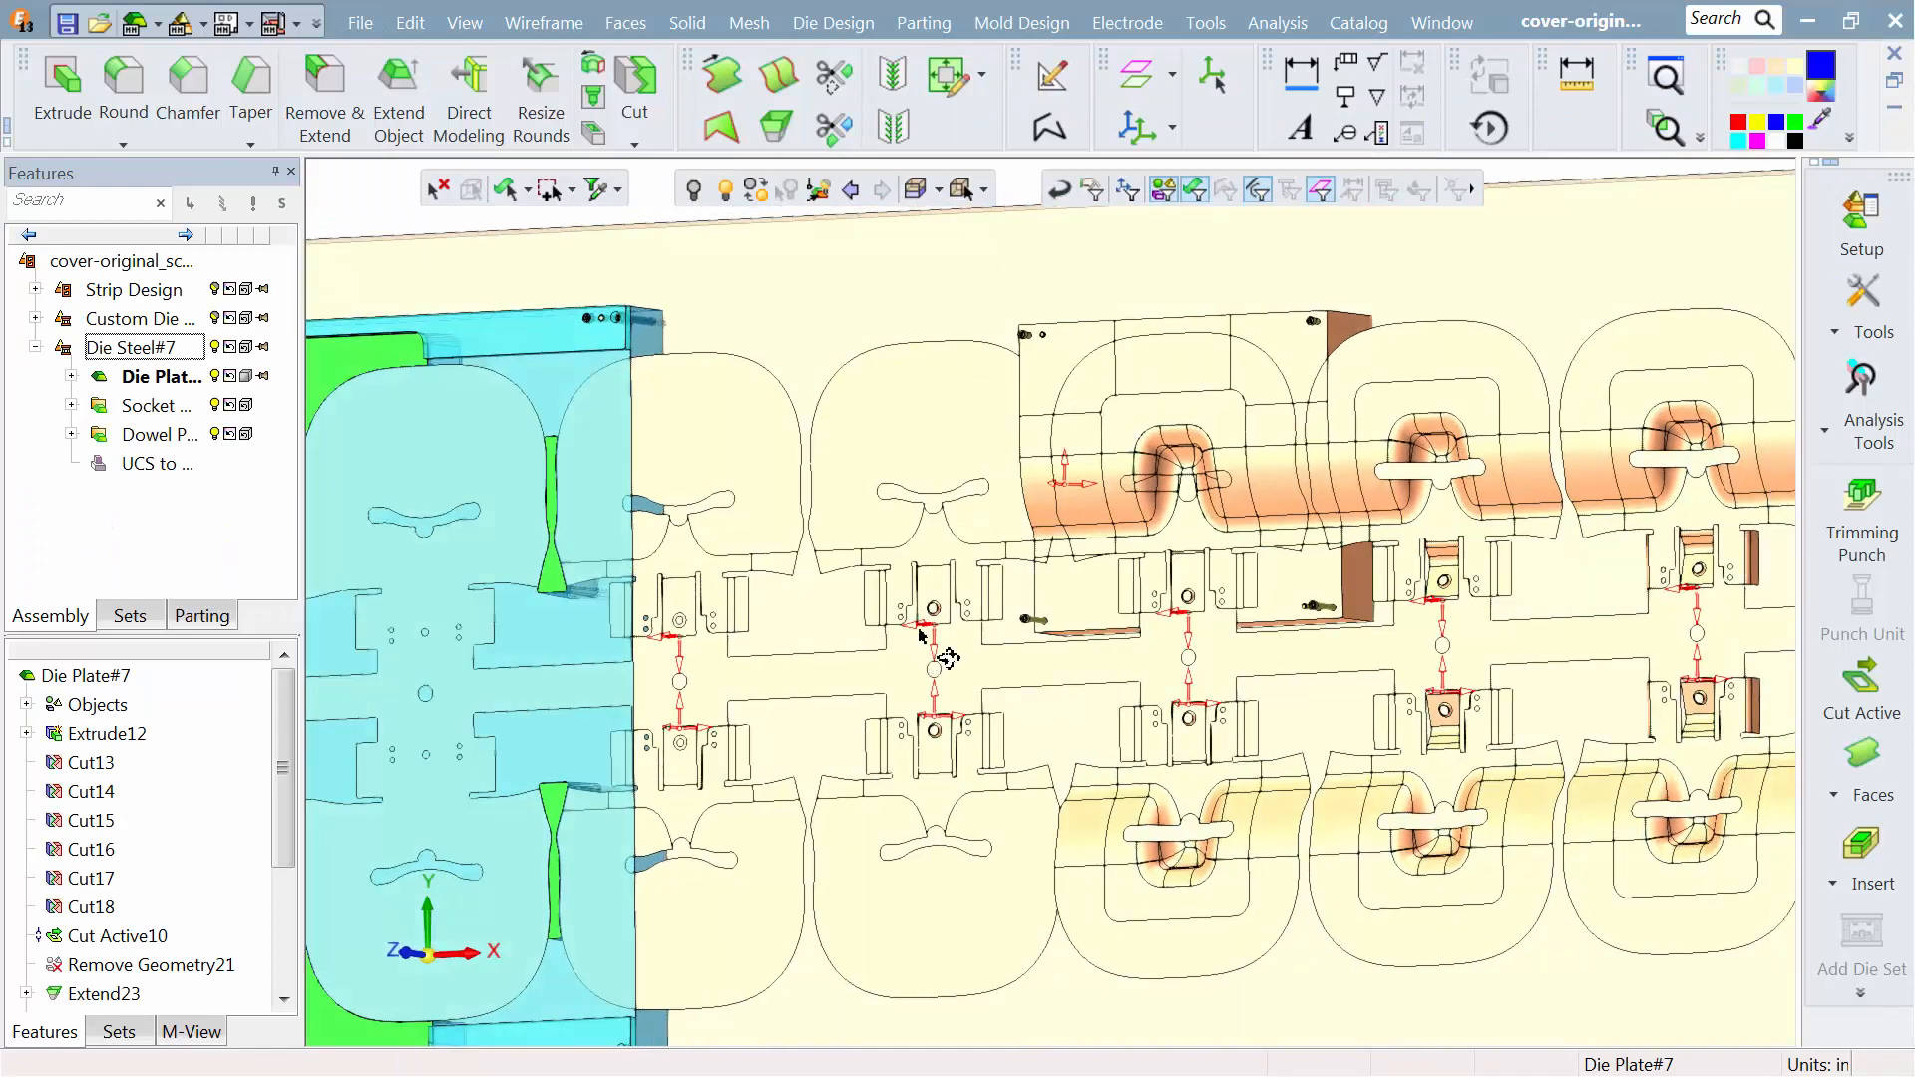
pyautogui.keyDown('ctrl'); pyautogui.moveTo(917, 644); pyautogui.dragTo(1022, 542); pyautogui.keyUp('ctrl')
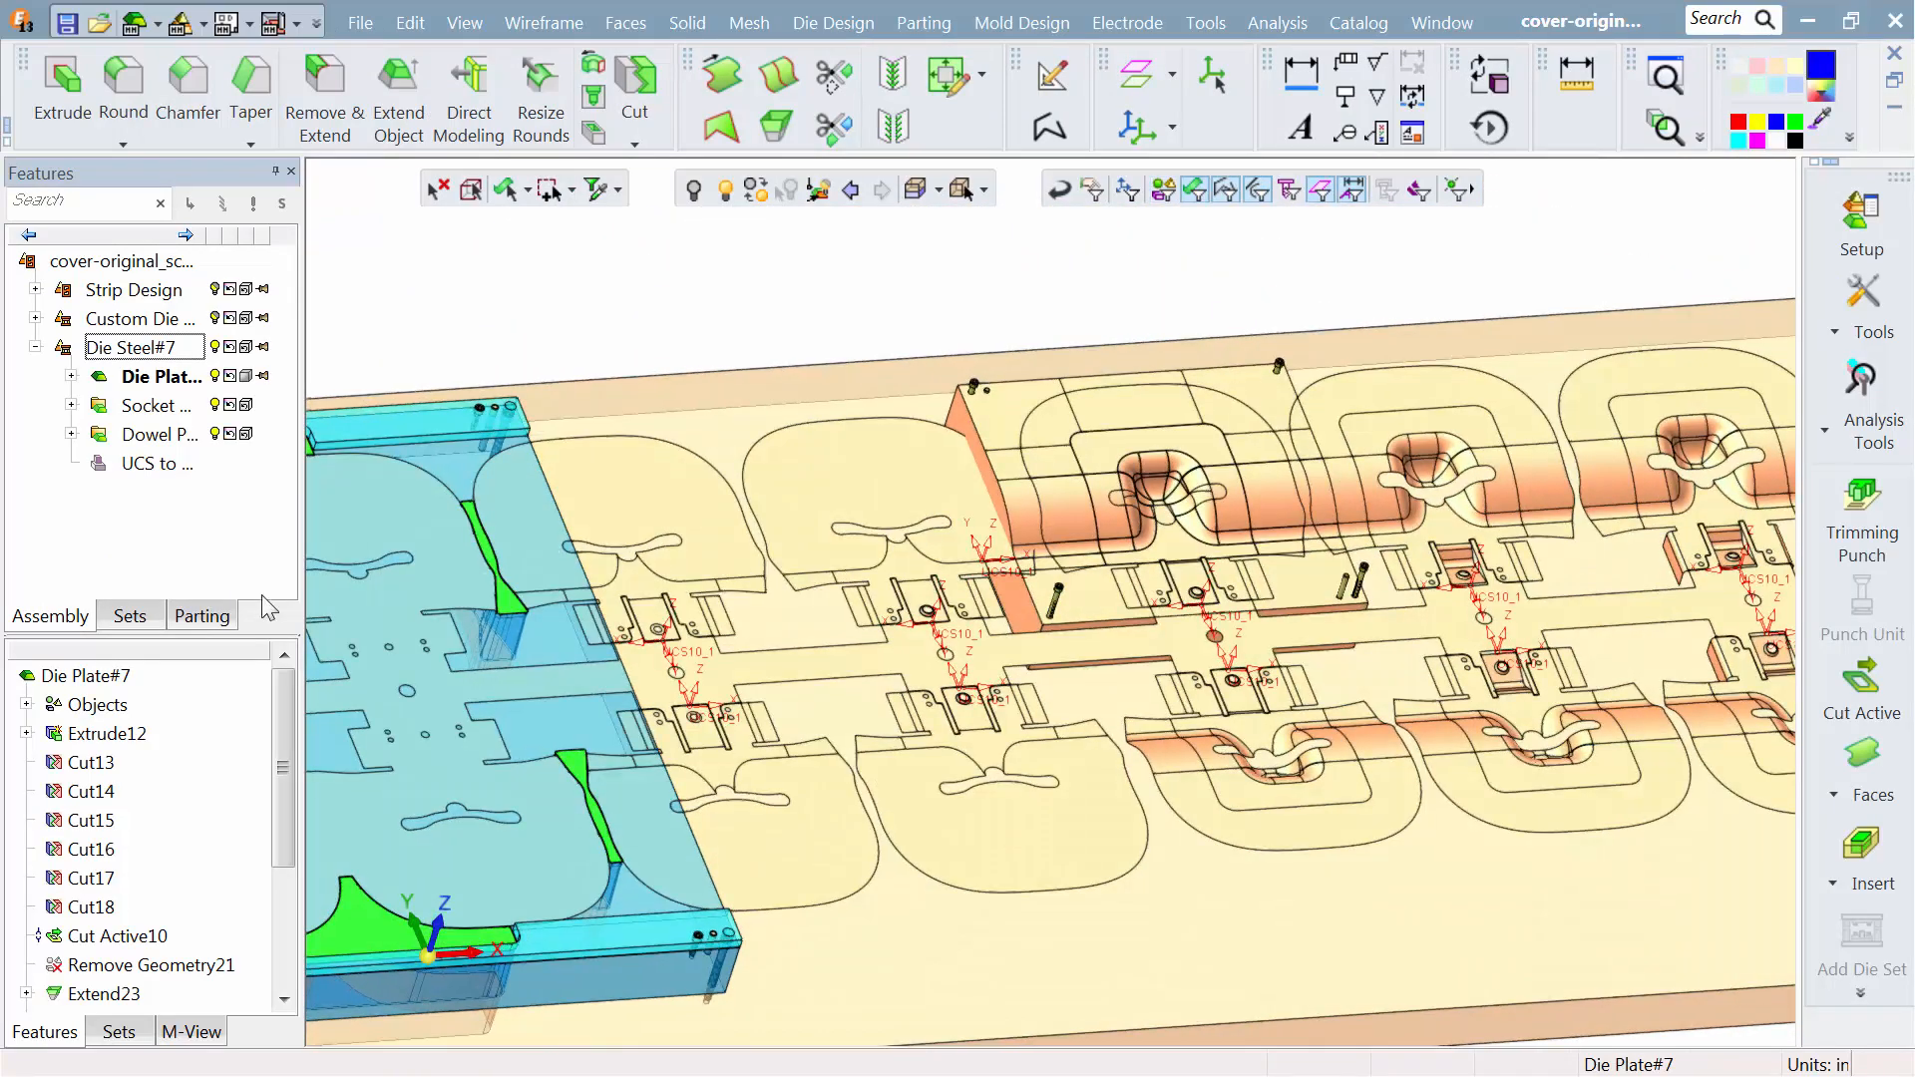
pyautogui.scroll(5, 905, 755)
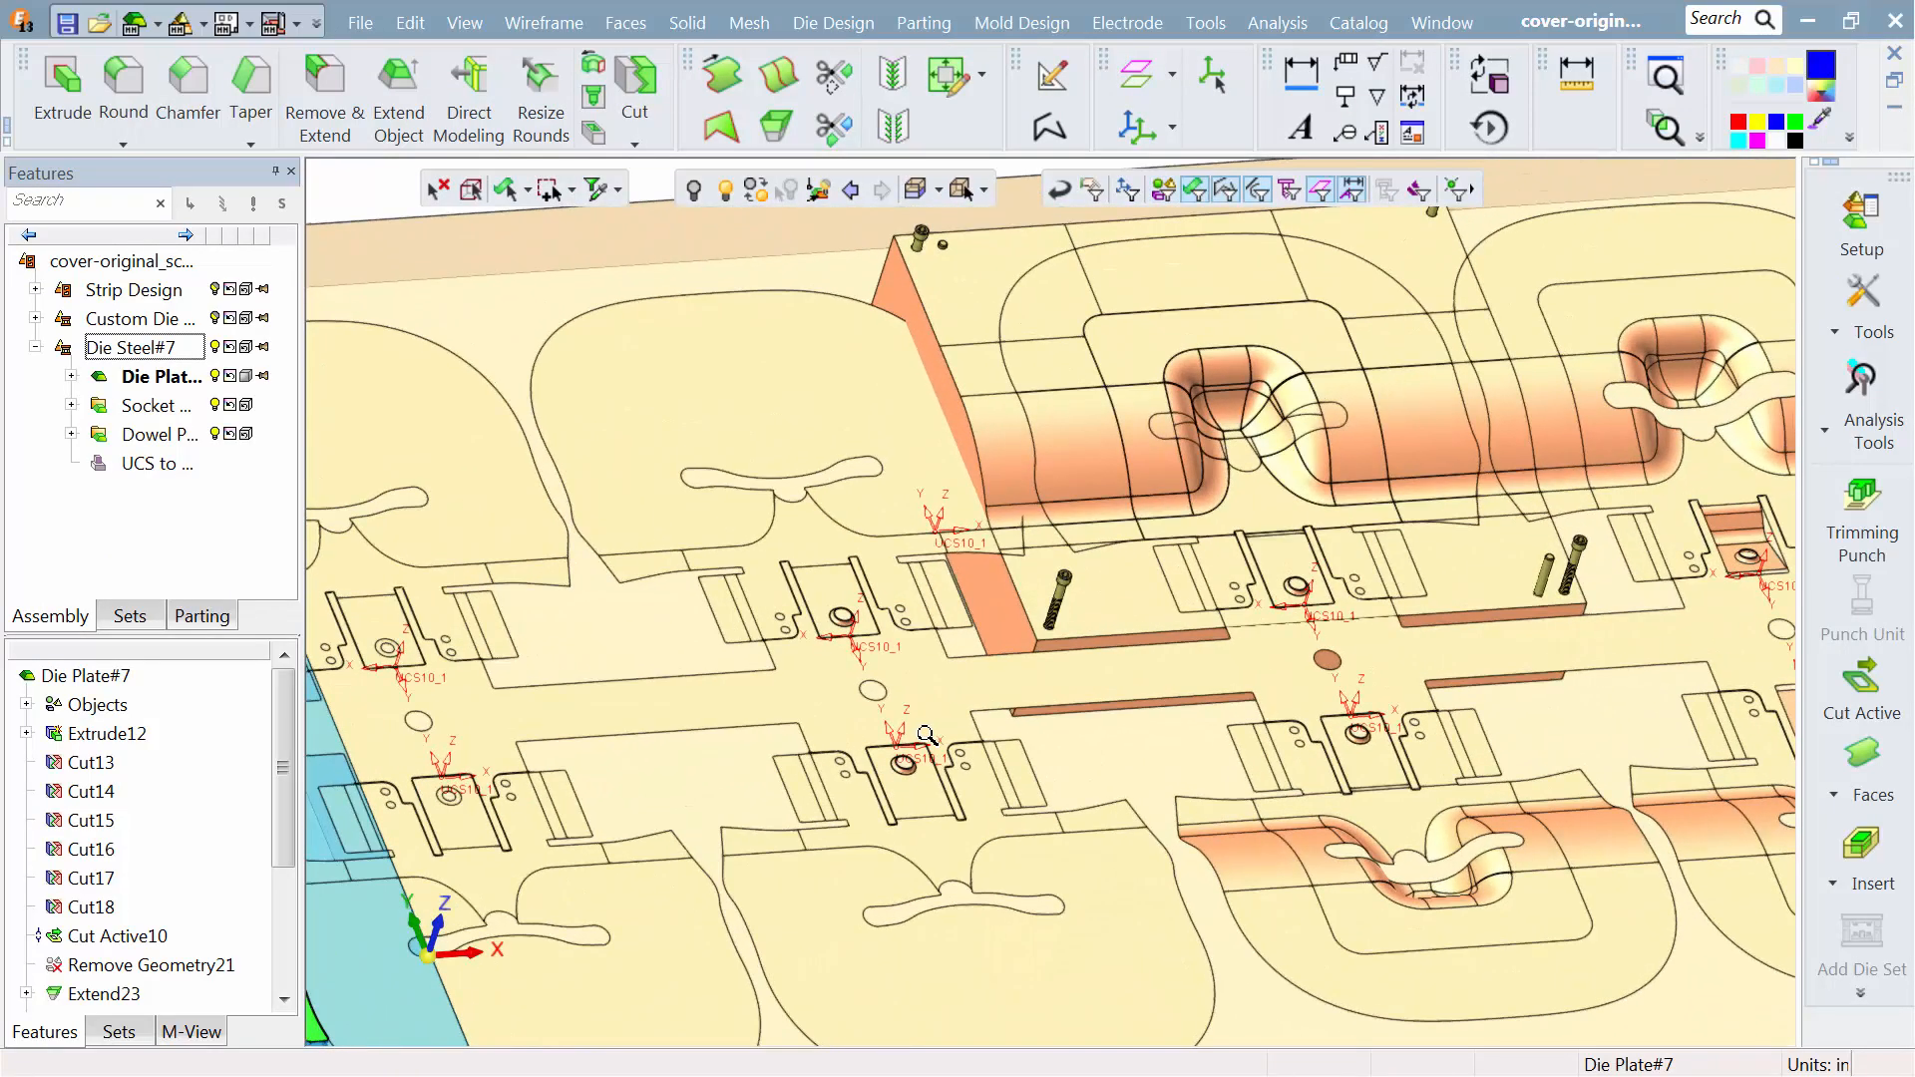
pyautogui.rightClick(149, 349)
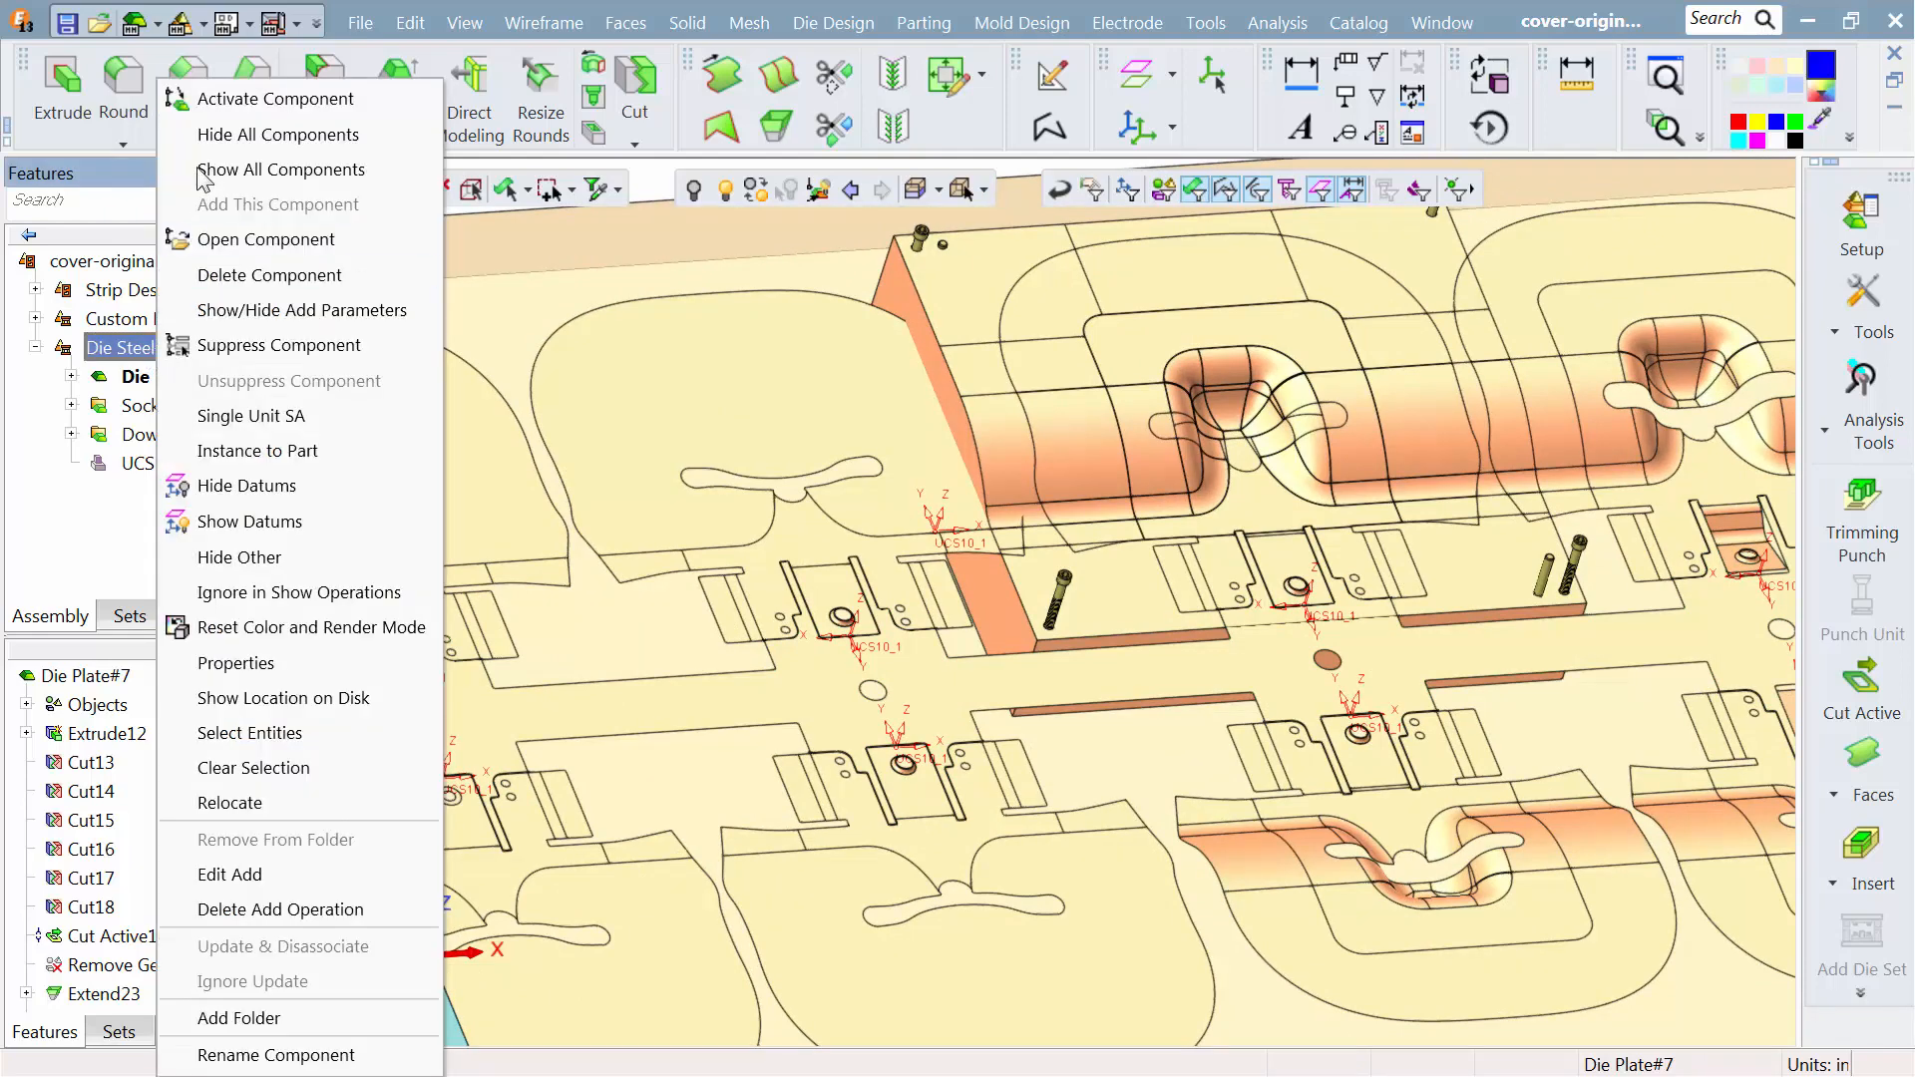
pyautogui.click(200, 98)
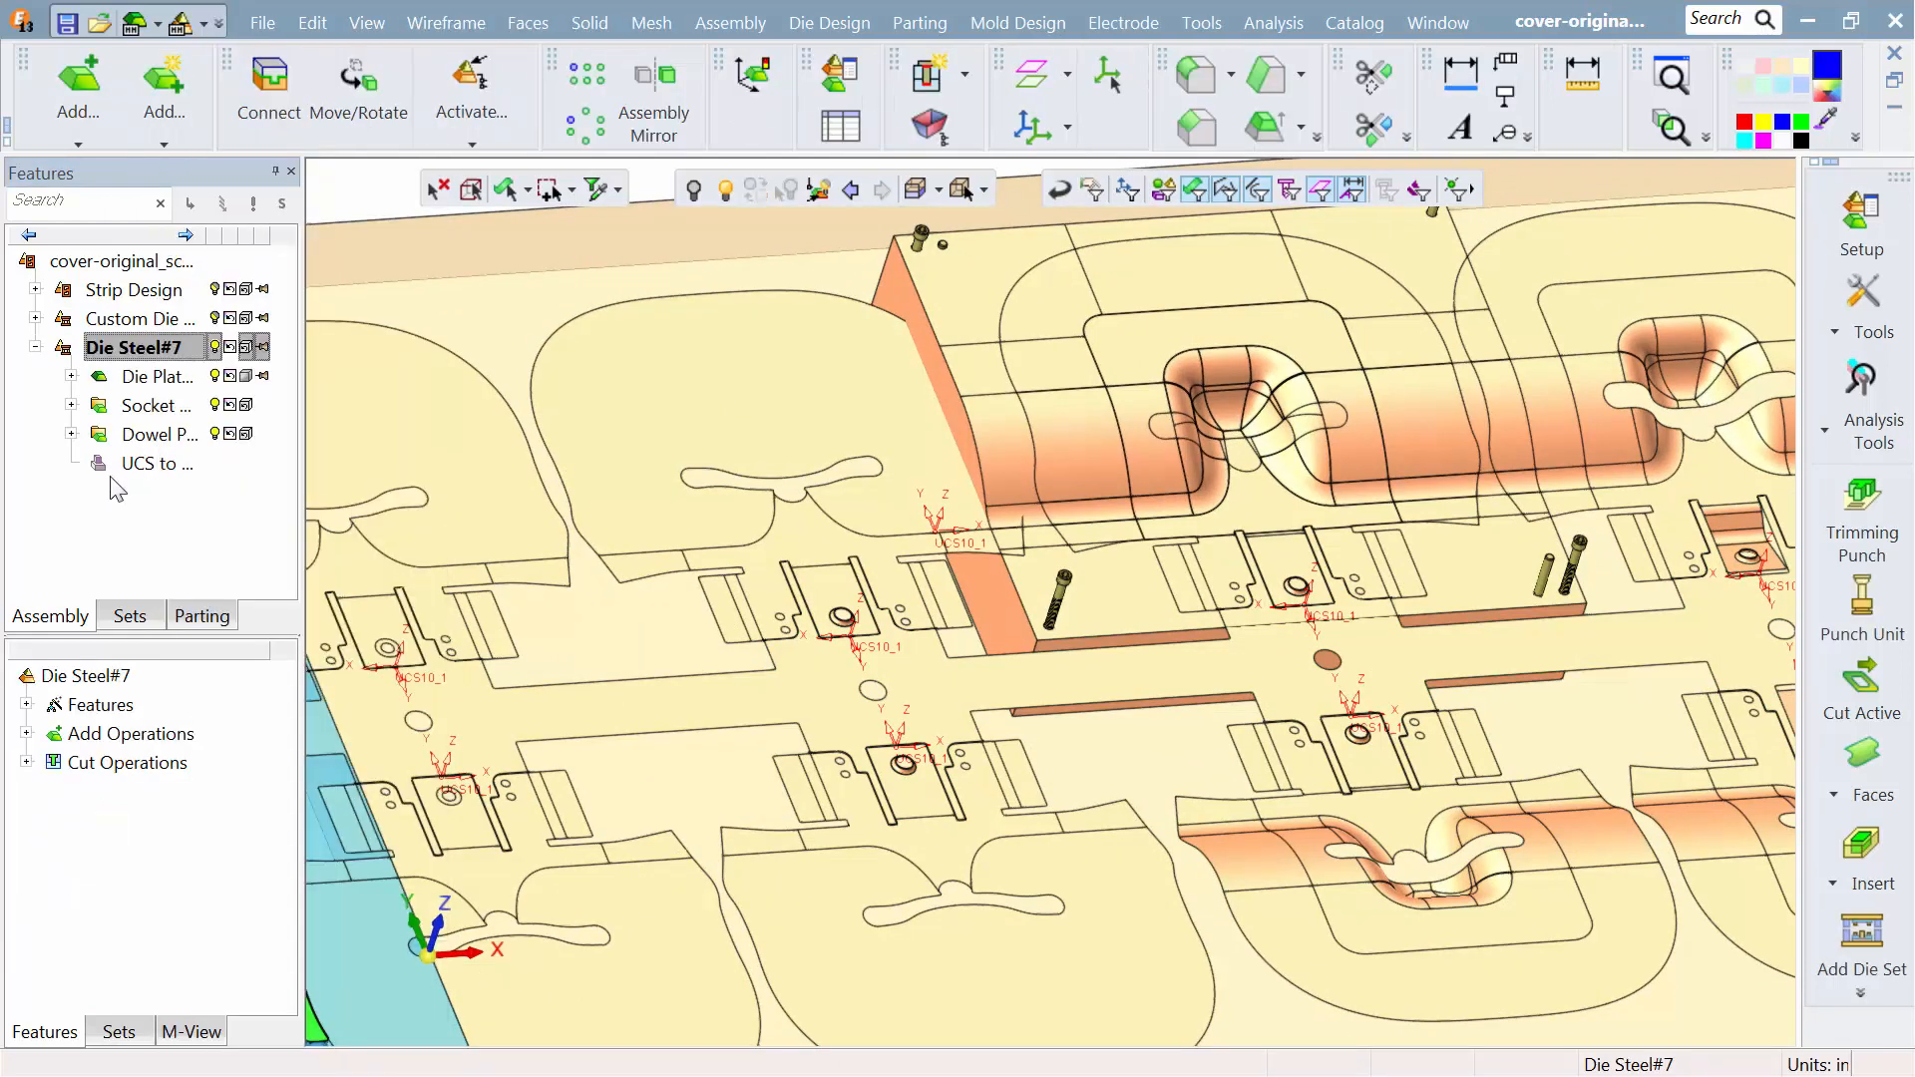
# Step: Edit the Die Steel#7 socket head cap screws, replacing their size with the catalog item SHCS 1/2 x 3 1/2 UNC
pyautogui.click(26, 733)
pyautogui.click(120, 793)
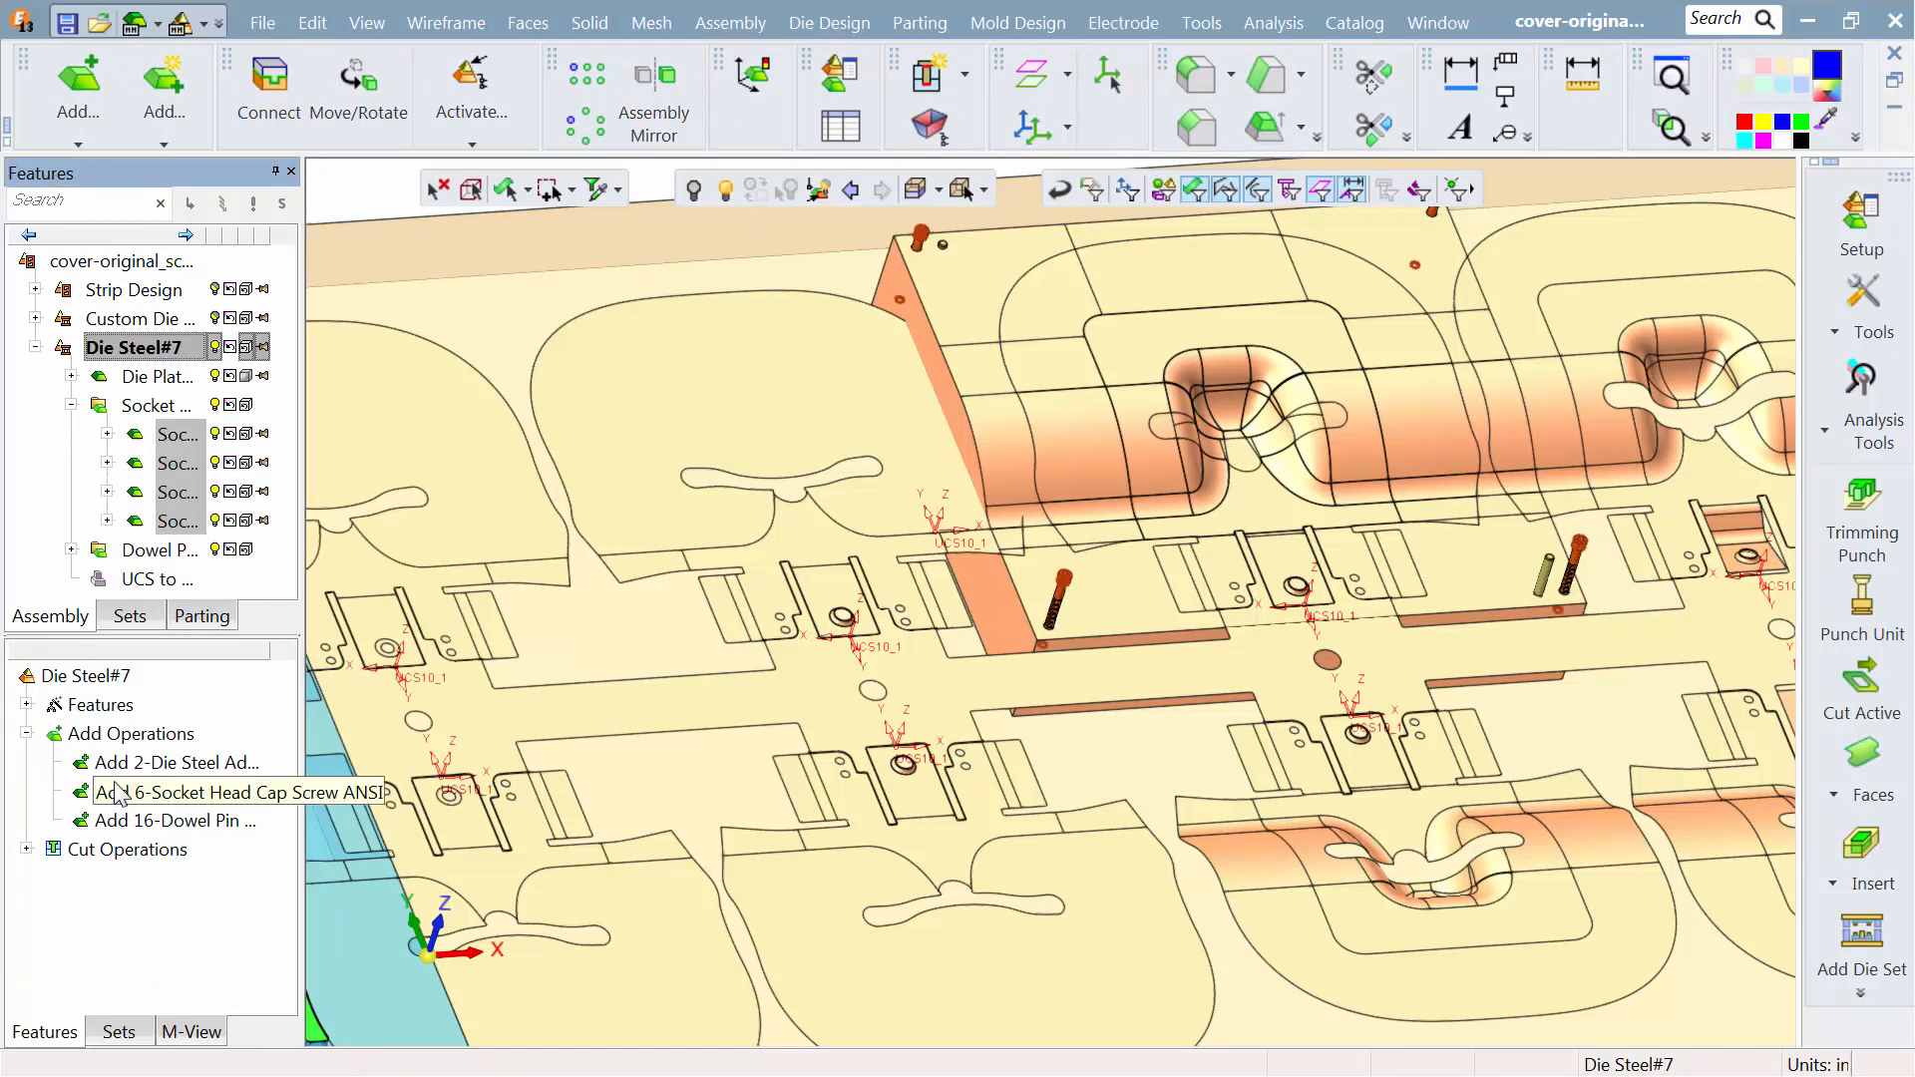
pyautogui.rightClick(120, 796)
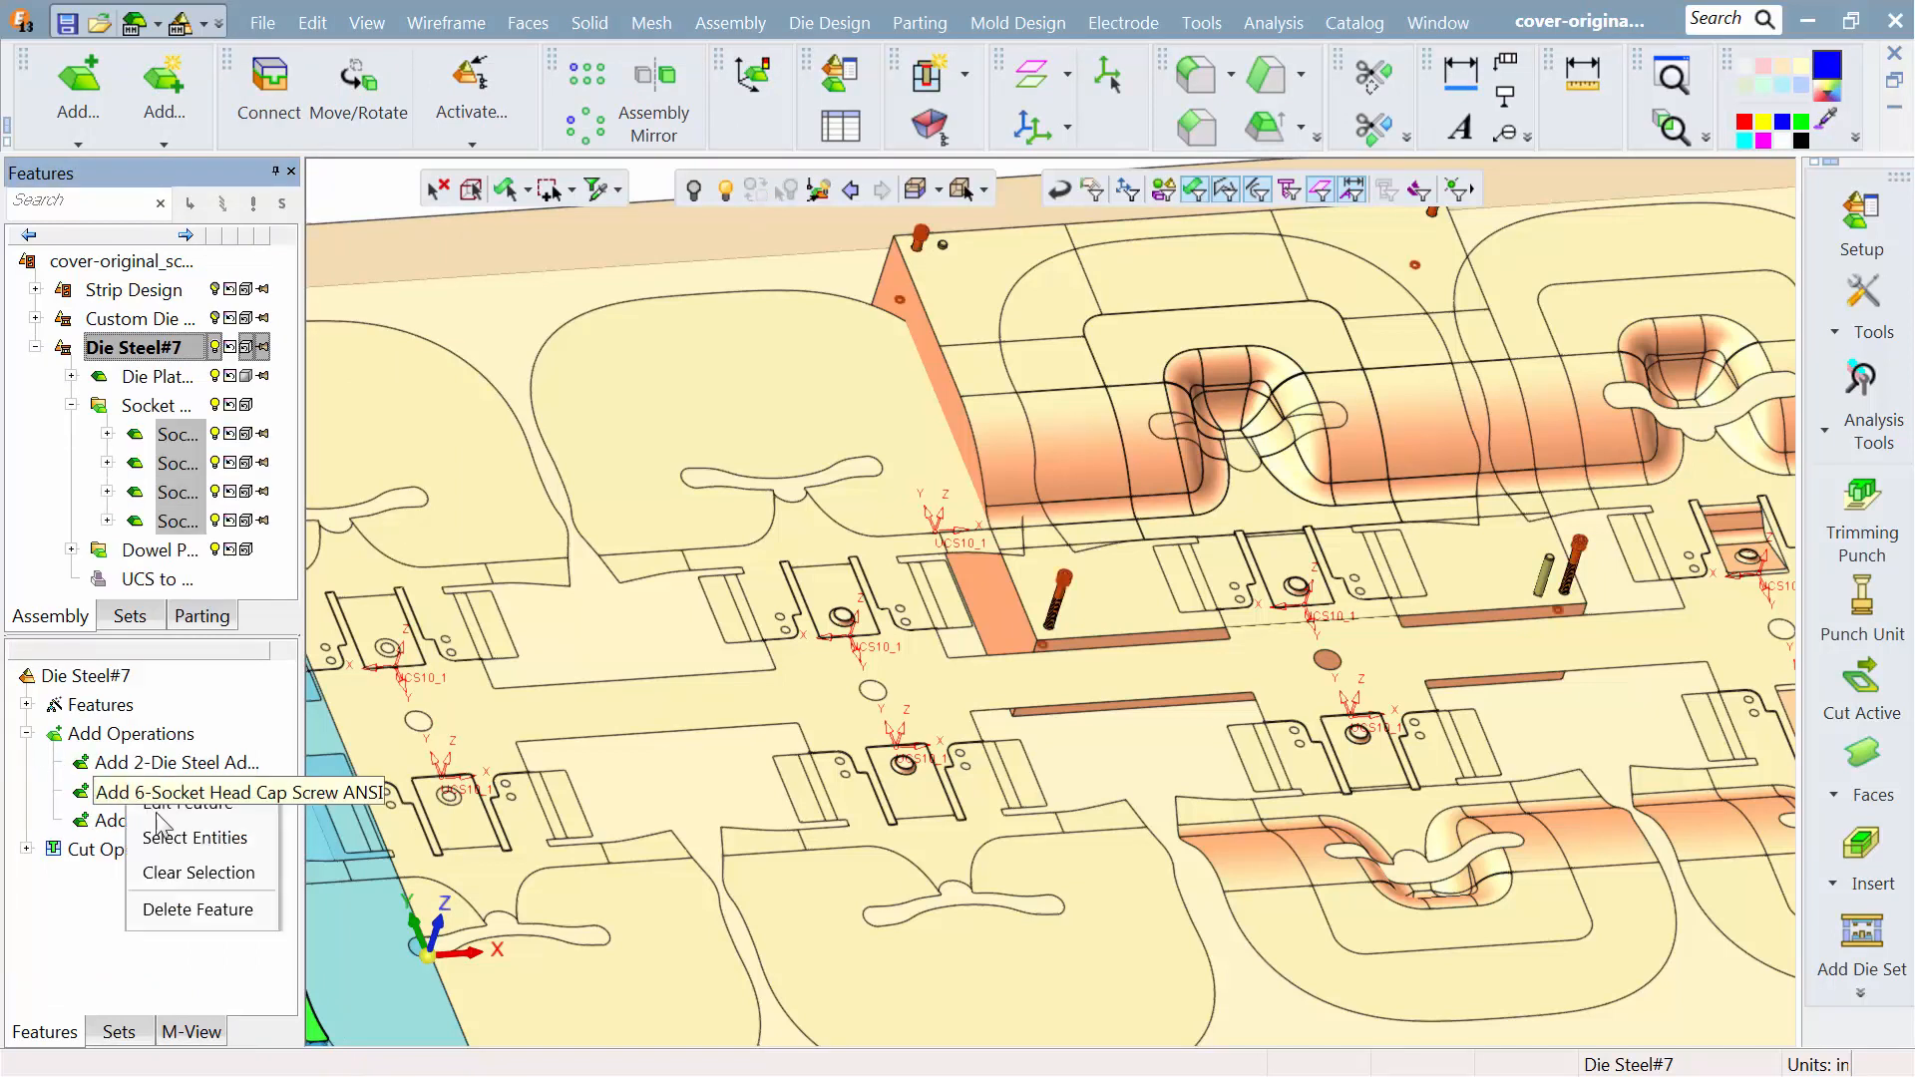
pyautogui.click(164, 810)
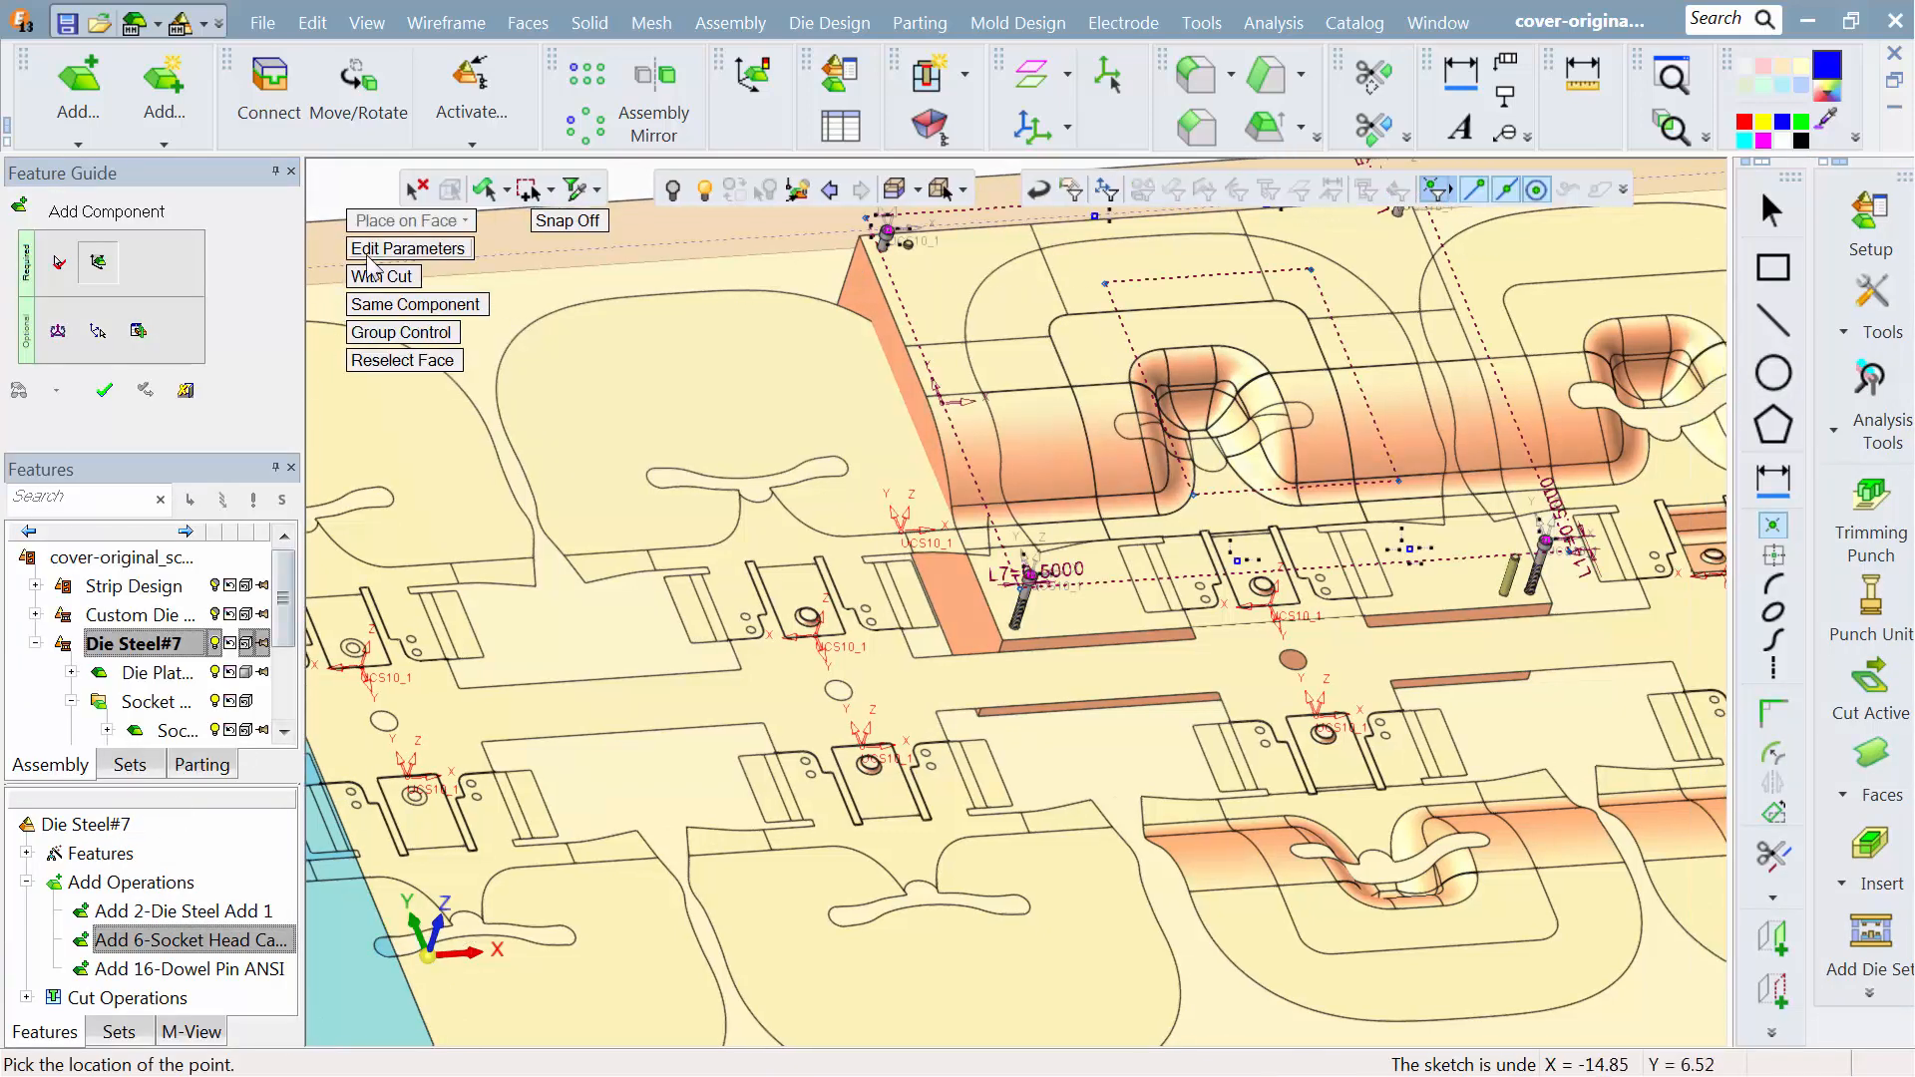
pyautogui.click(367, 256)
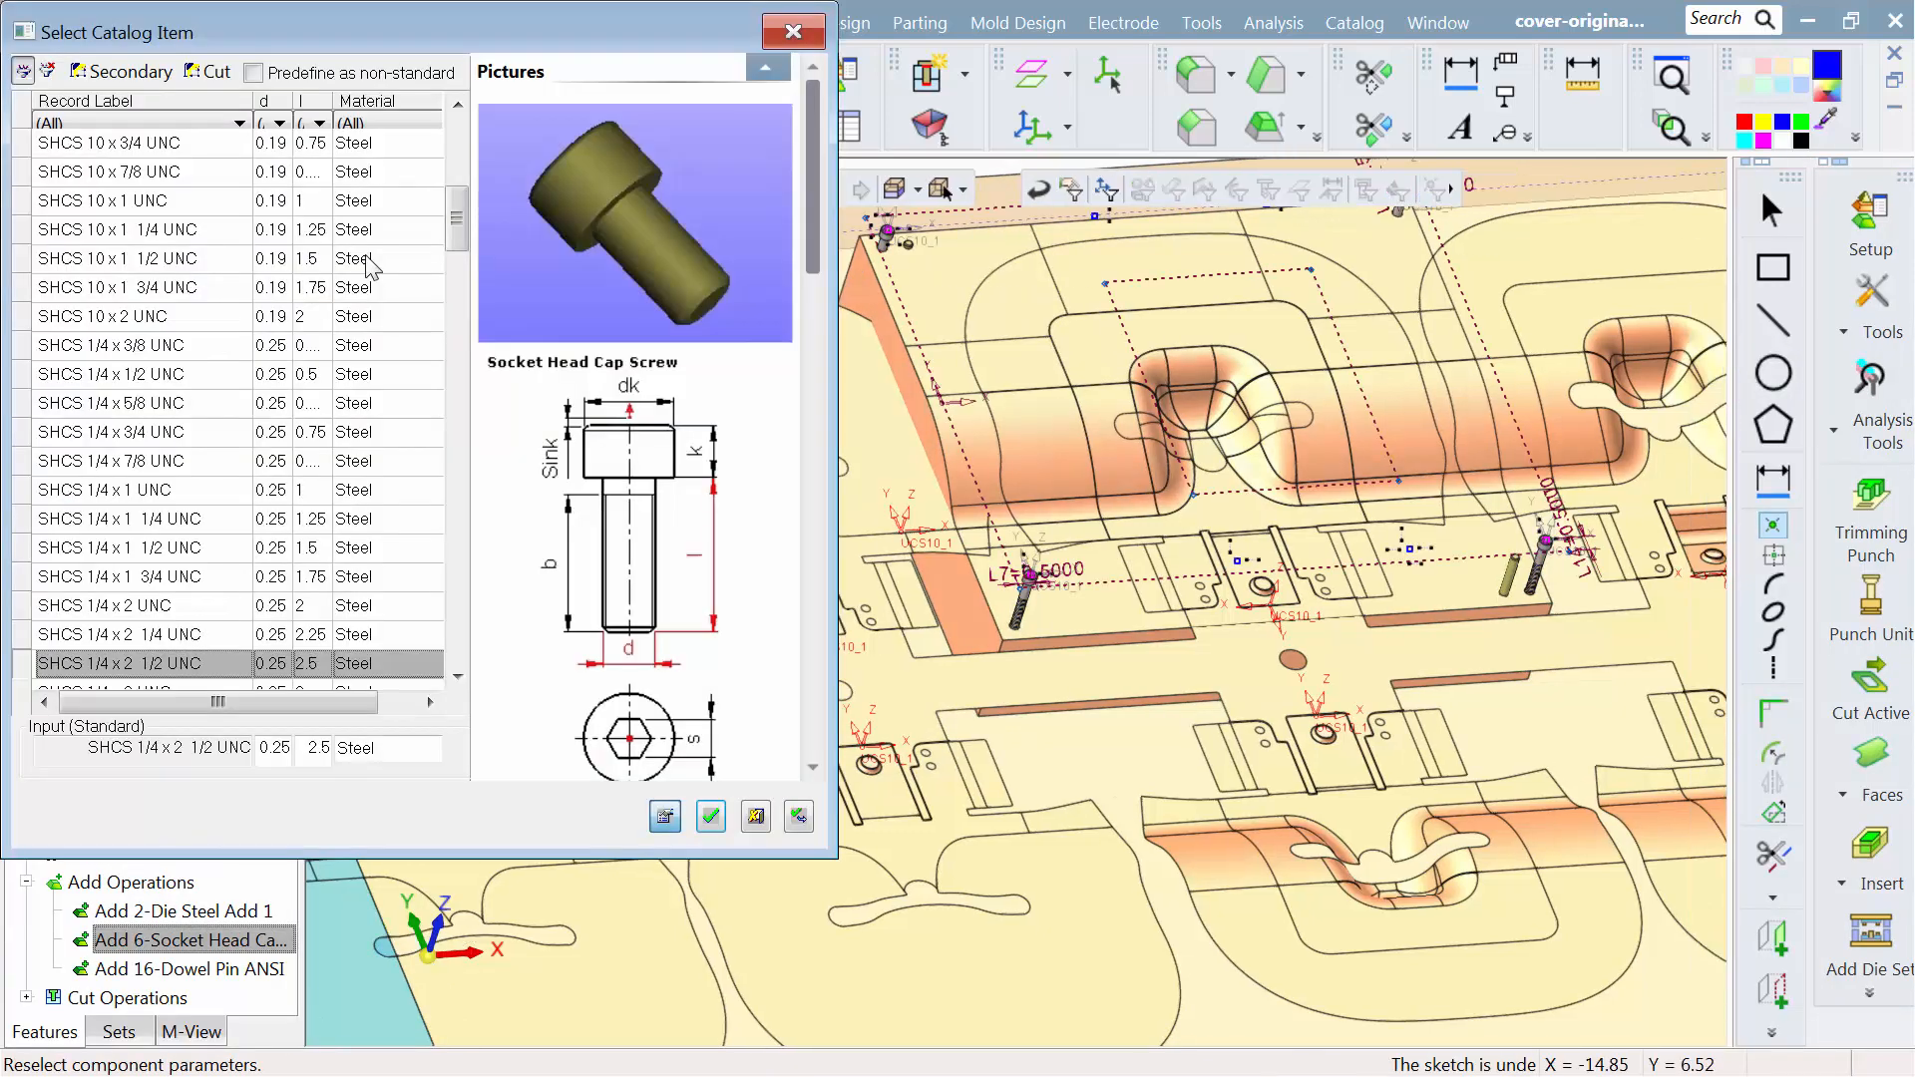
pyautogui.click(278, 123)
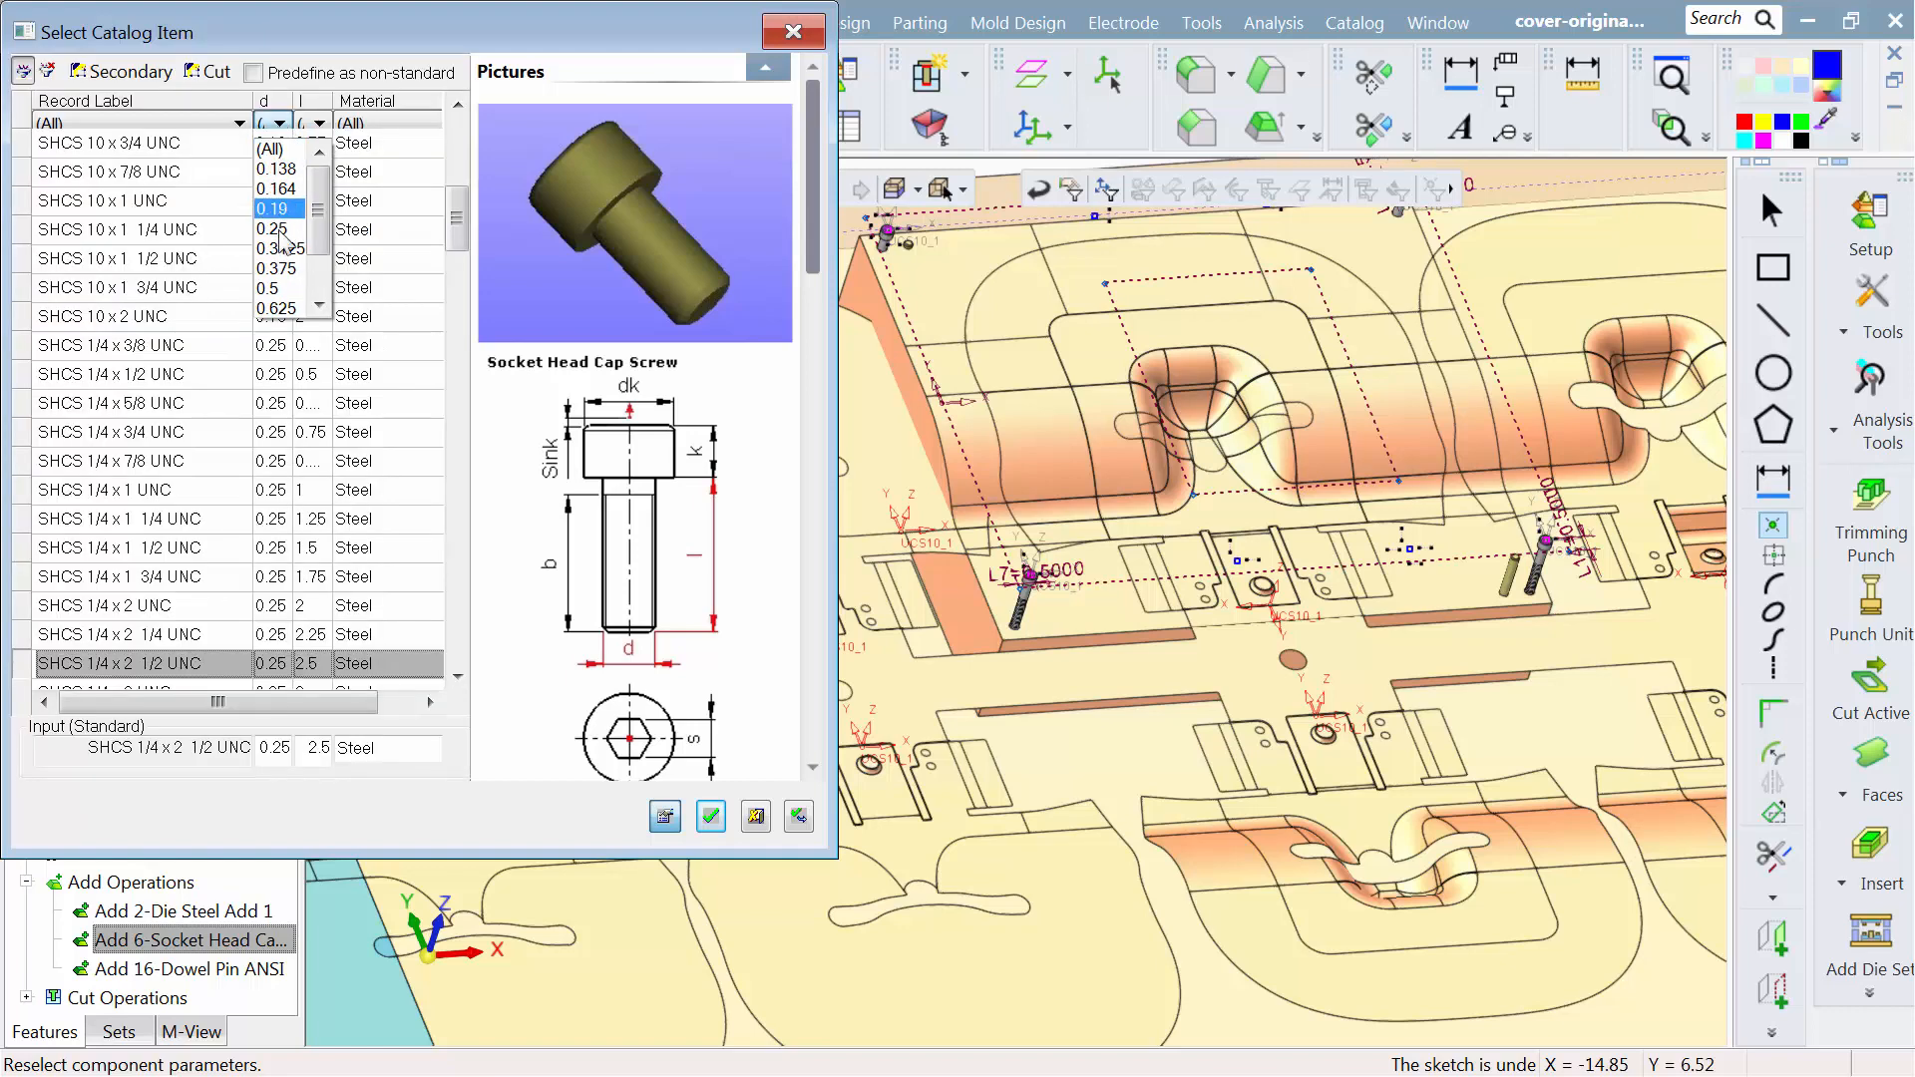
pyautogui.click(273, 295)
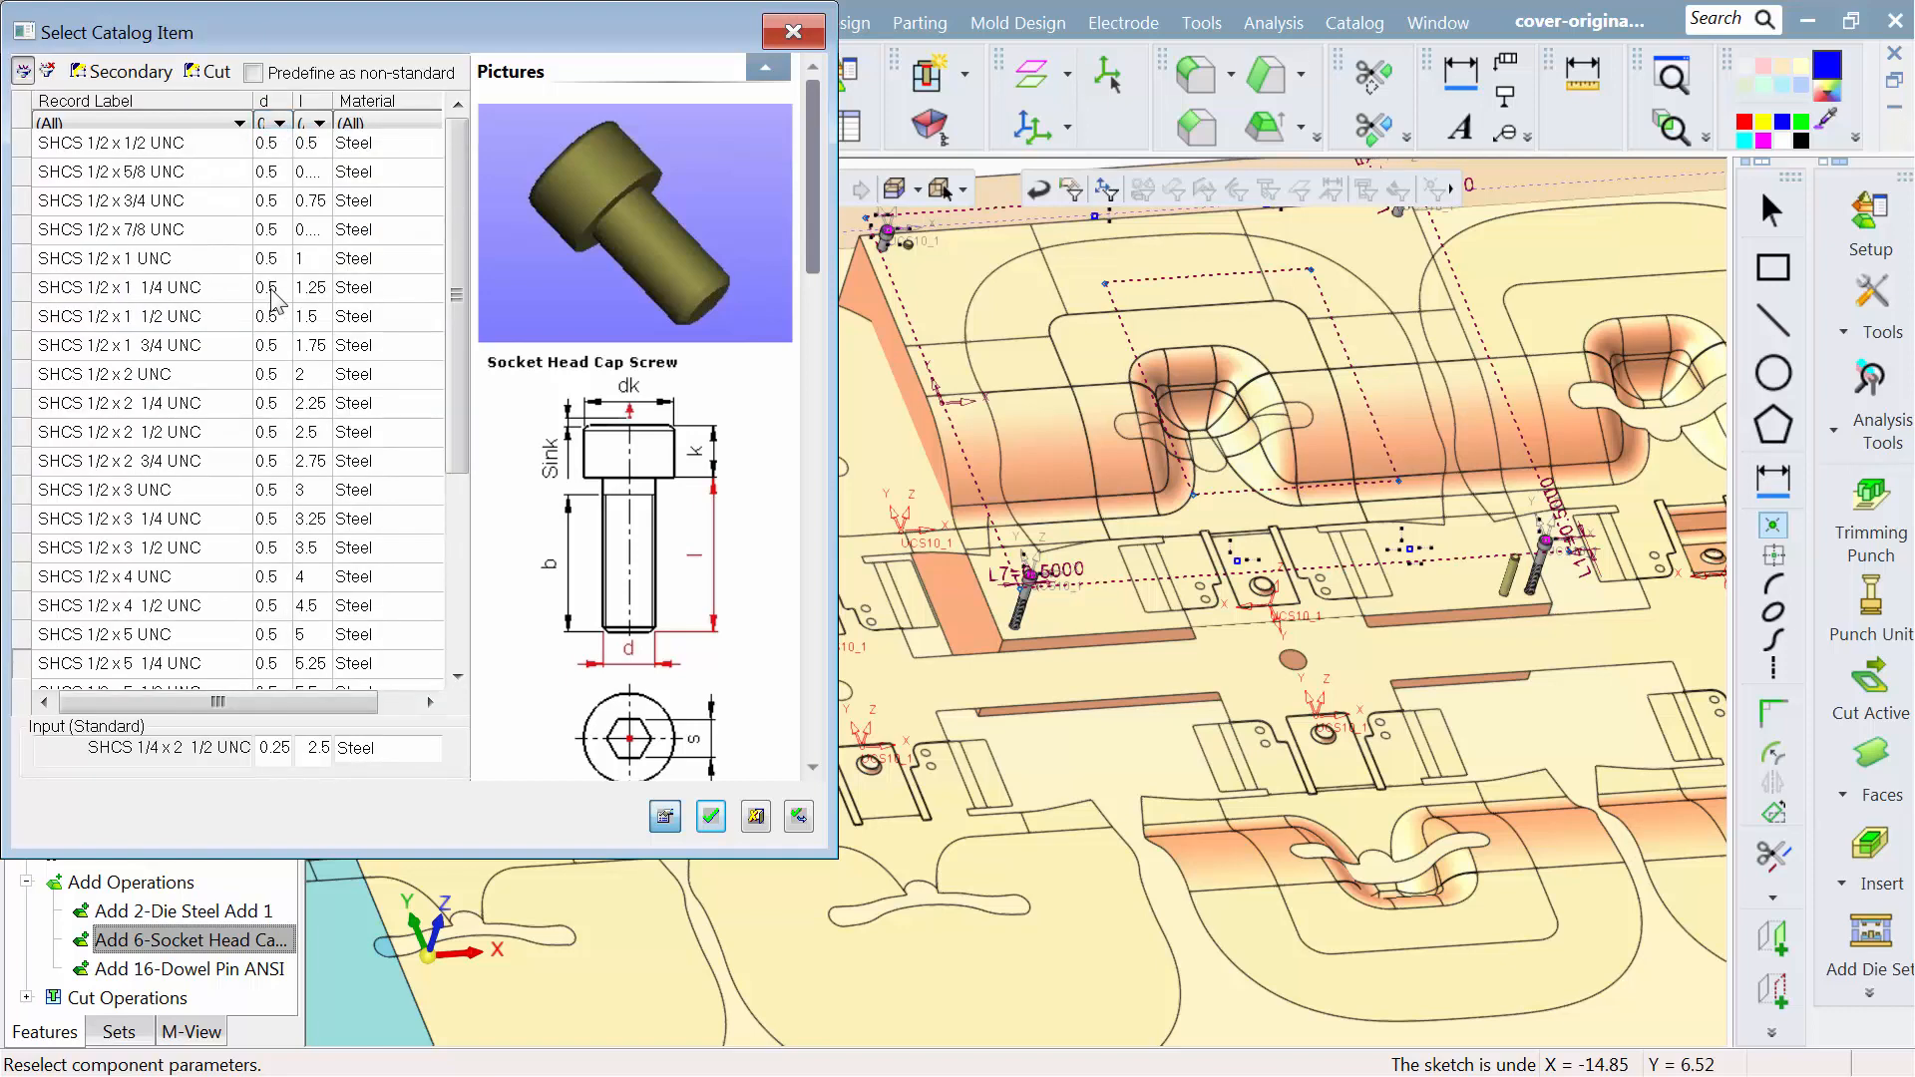
pyautogui.click(319, 122)
pyautogui.scroll(-3, 317, 199)
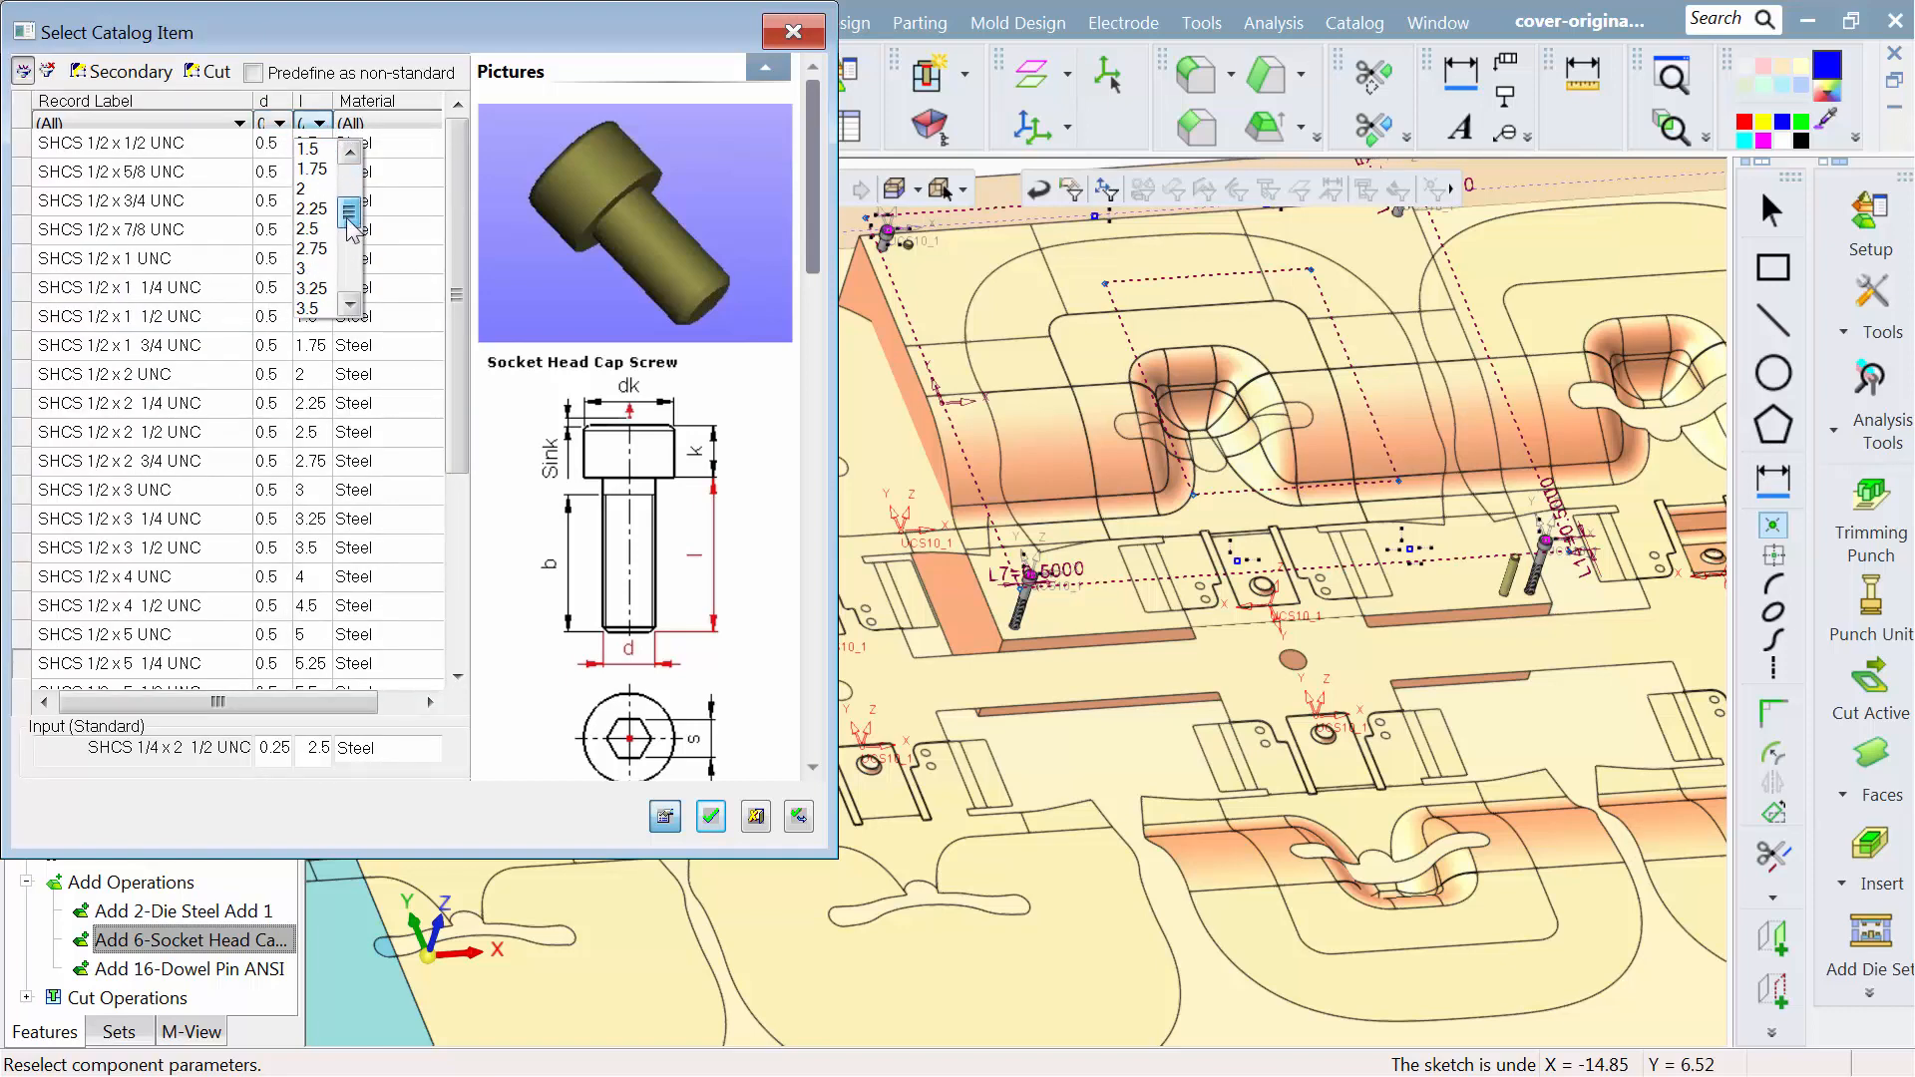
pyautogui.click(315, 269)
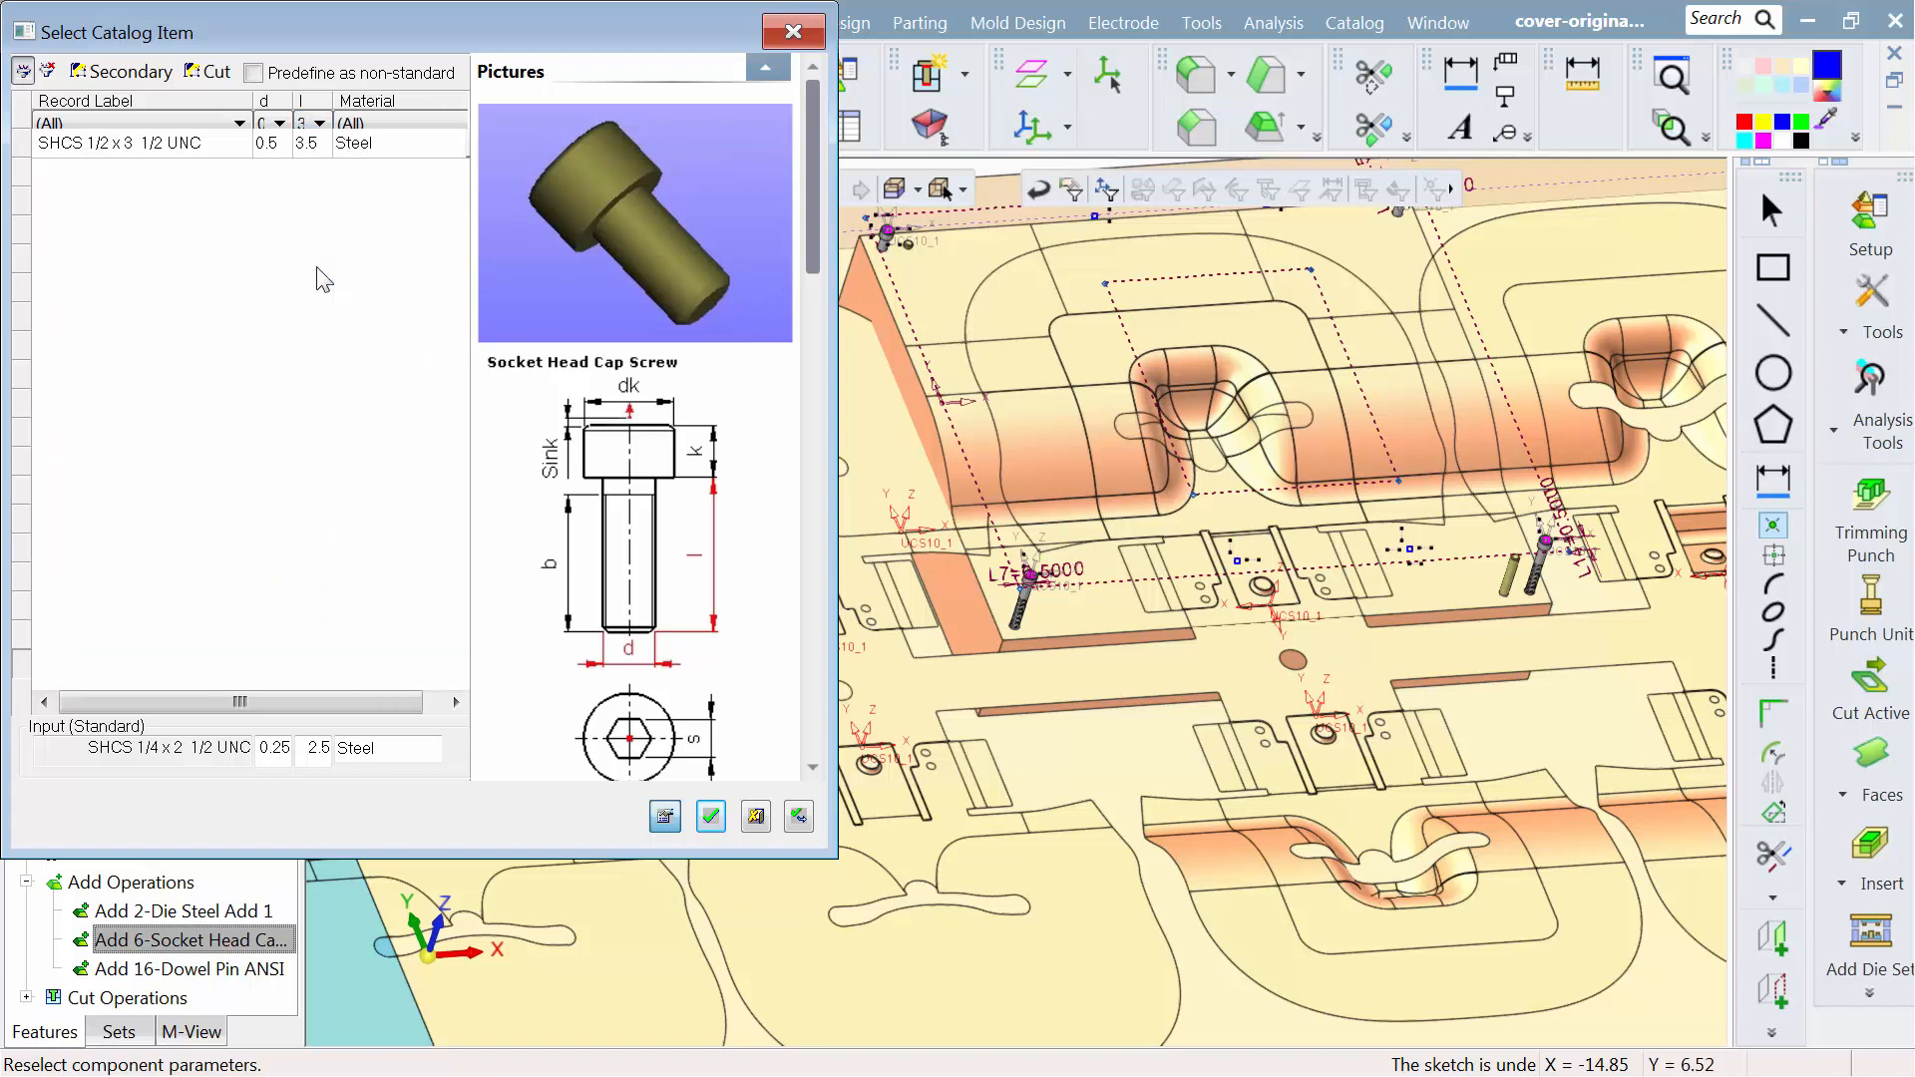
pyautogui.click(190, 147)
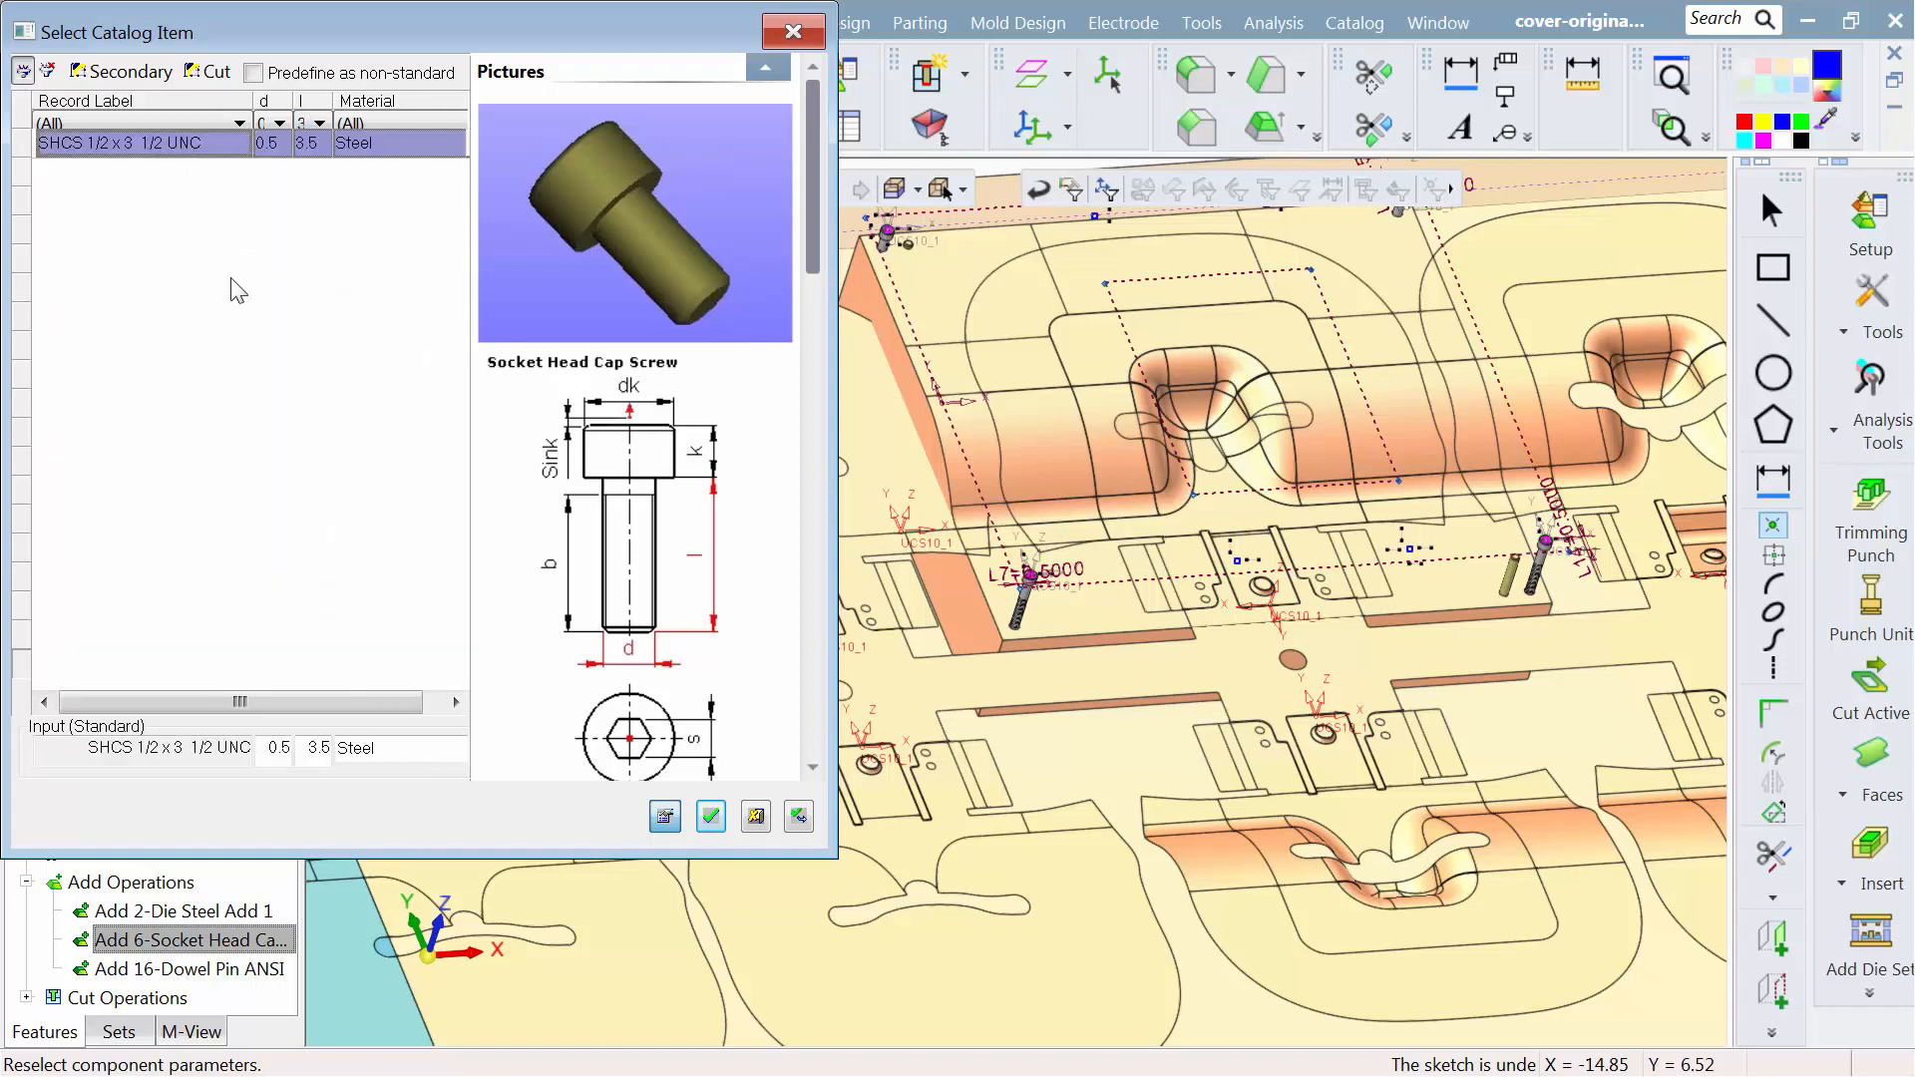
pyautogui.click(706, 820)
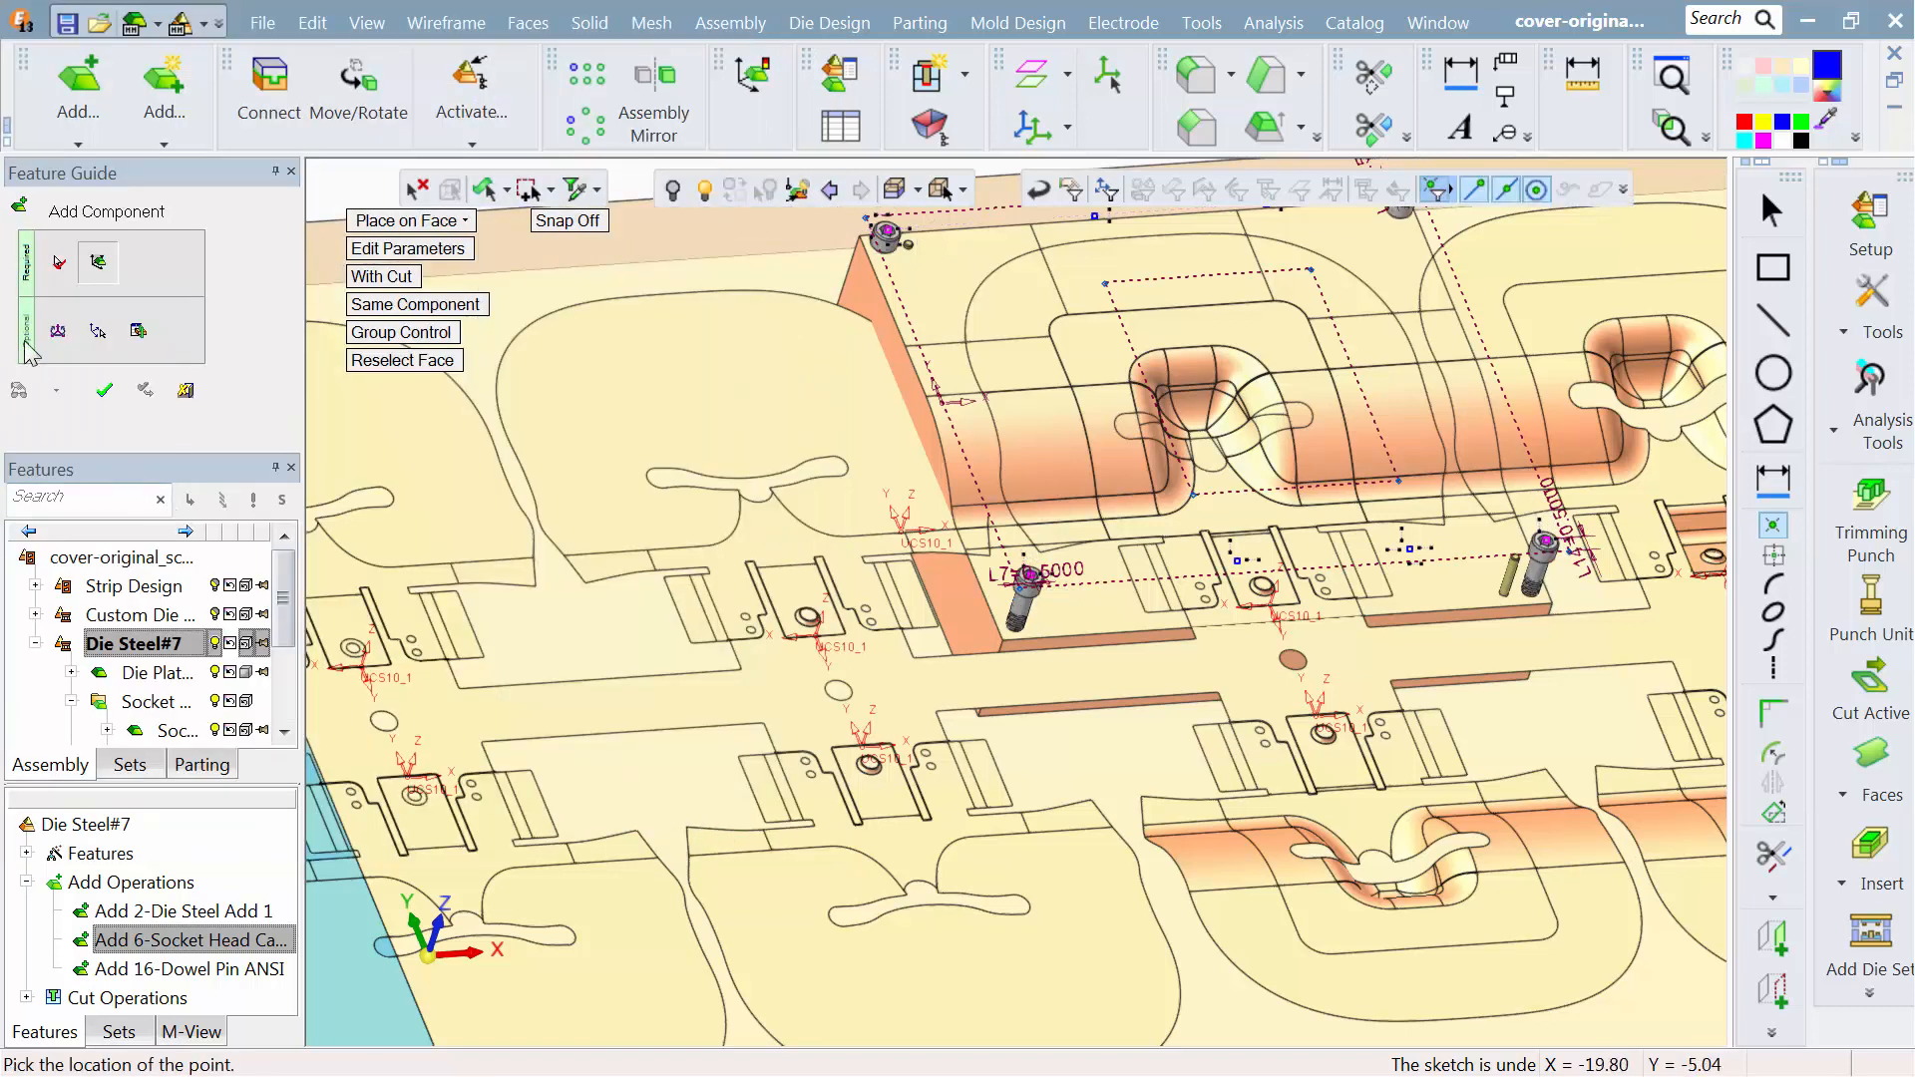
# Step: Offset the socket head cap screws by a Delta Z of -2 and accept the edited placement
pyautogui.click(58, 330)
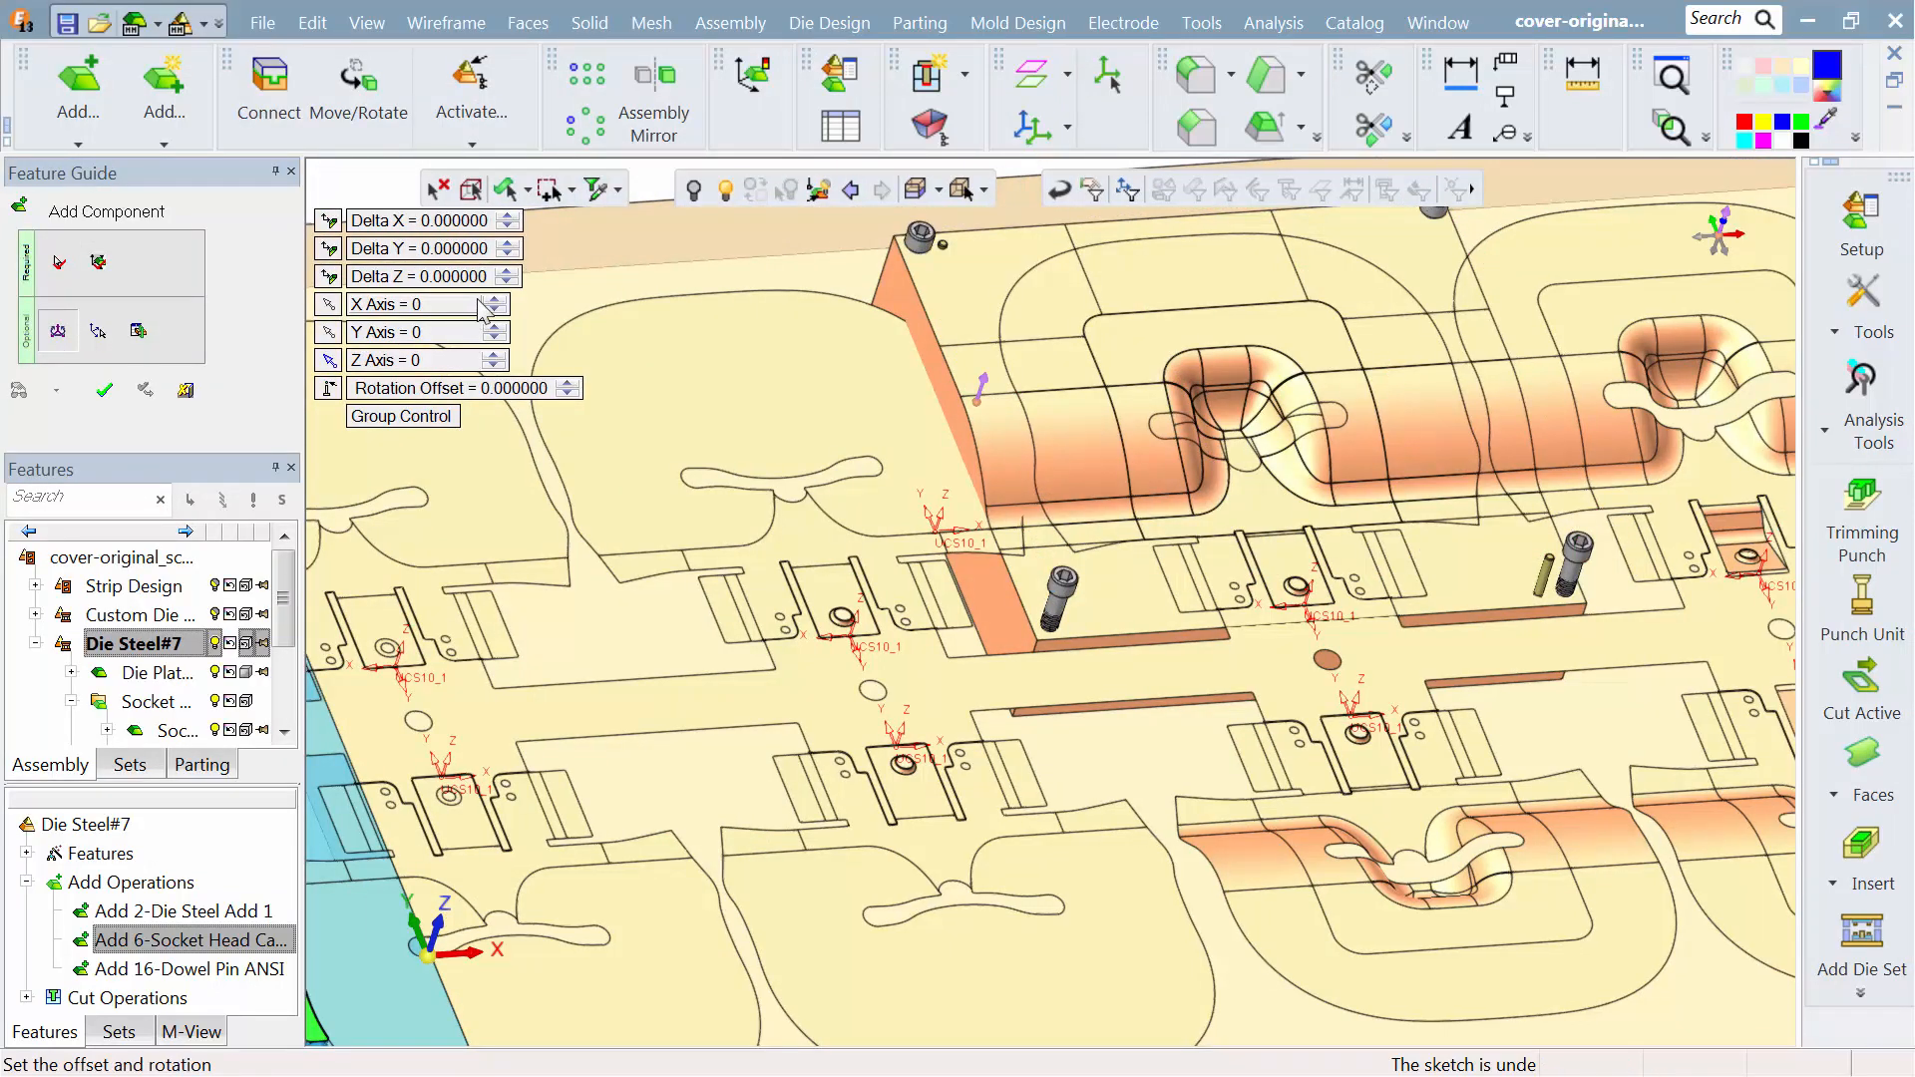
pyautogui.click(512, 282)
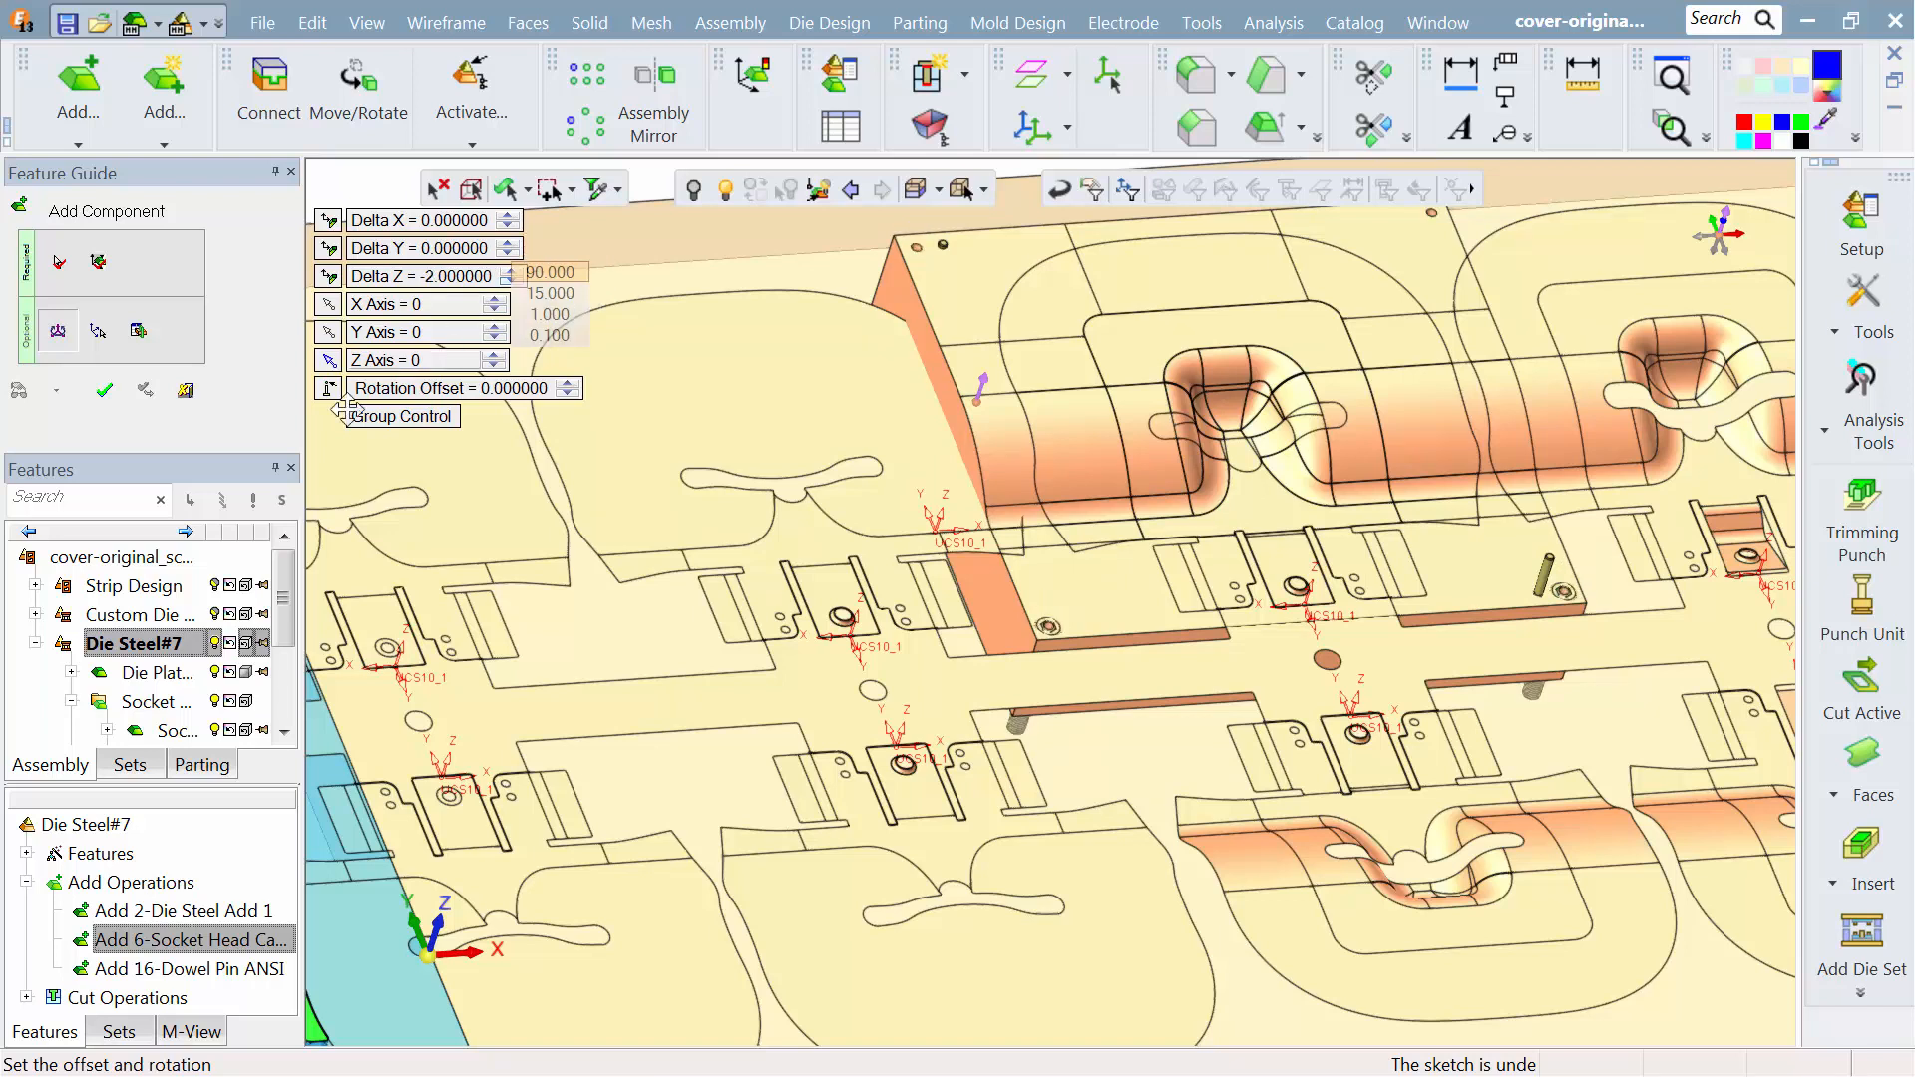
pyautogui.click(106, 394)
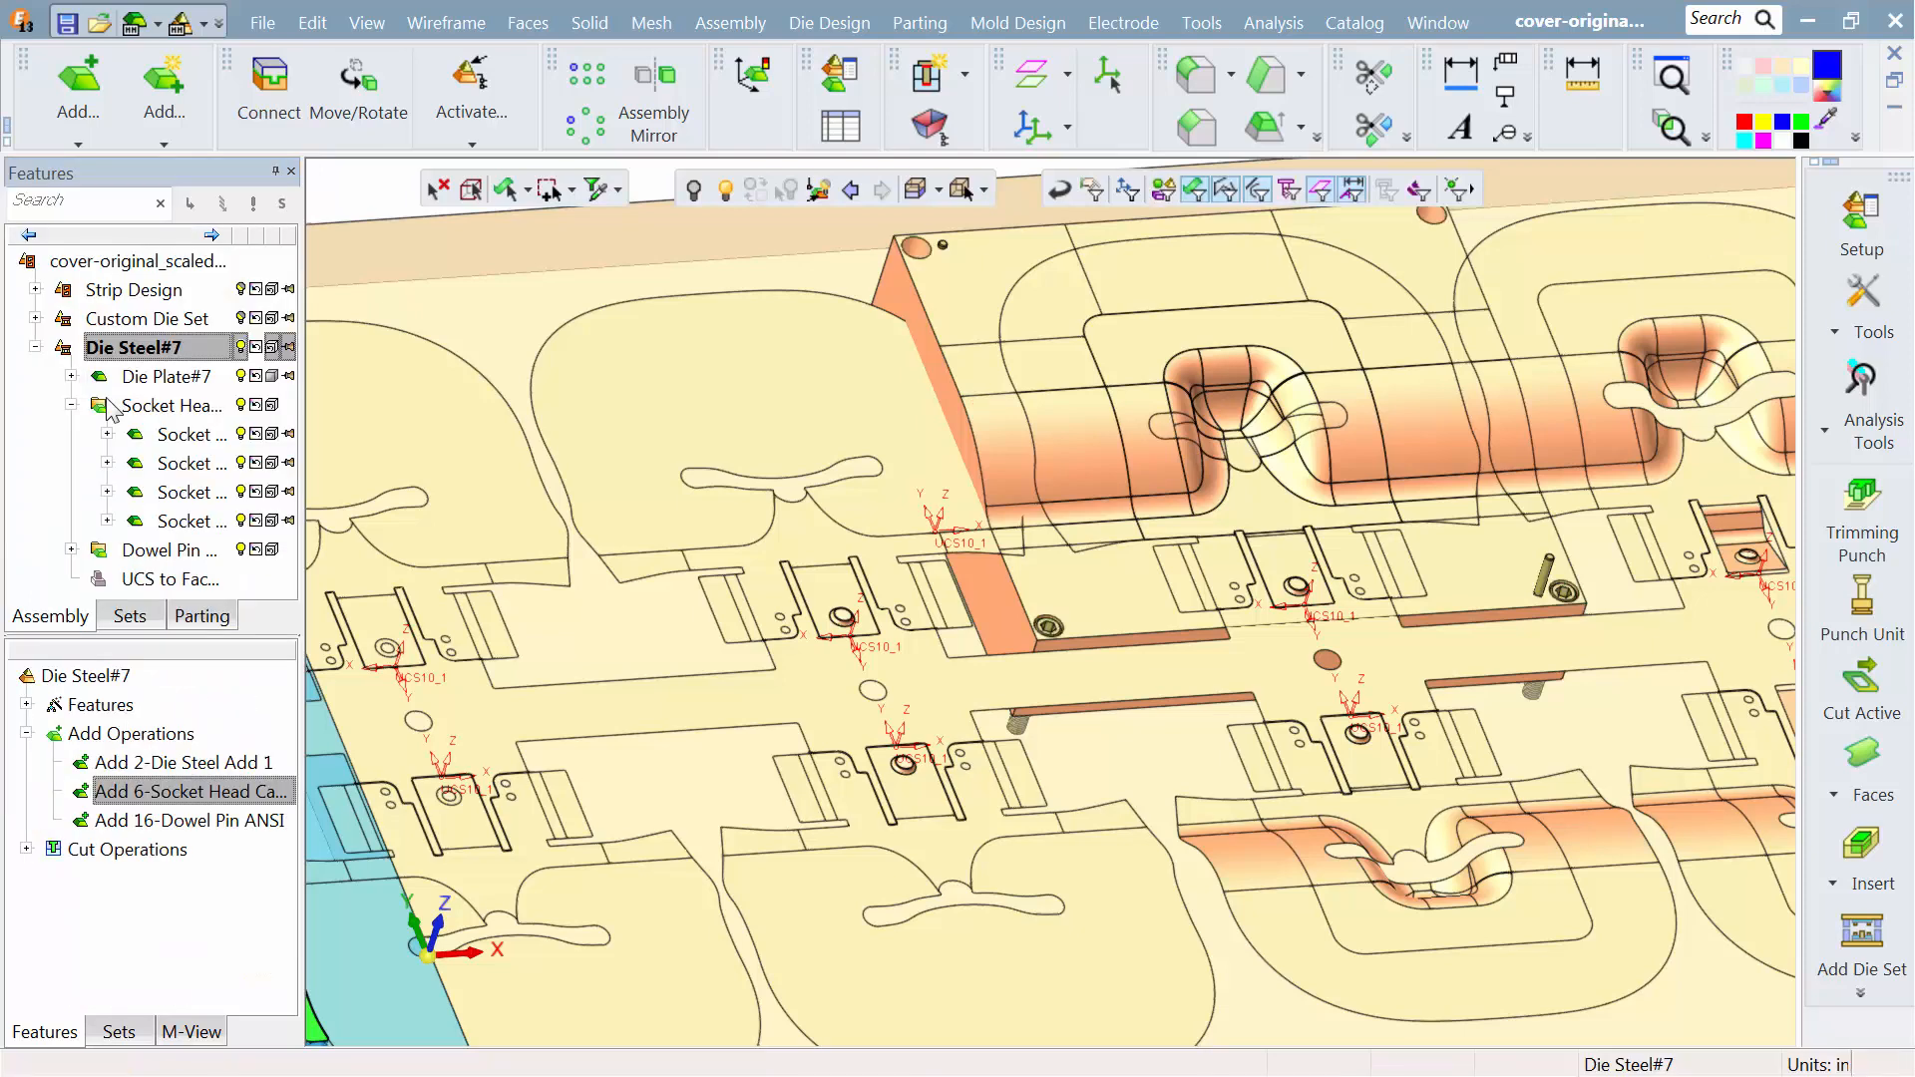
pyautogui.scroll(5, 1063, 604)
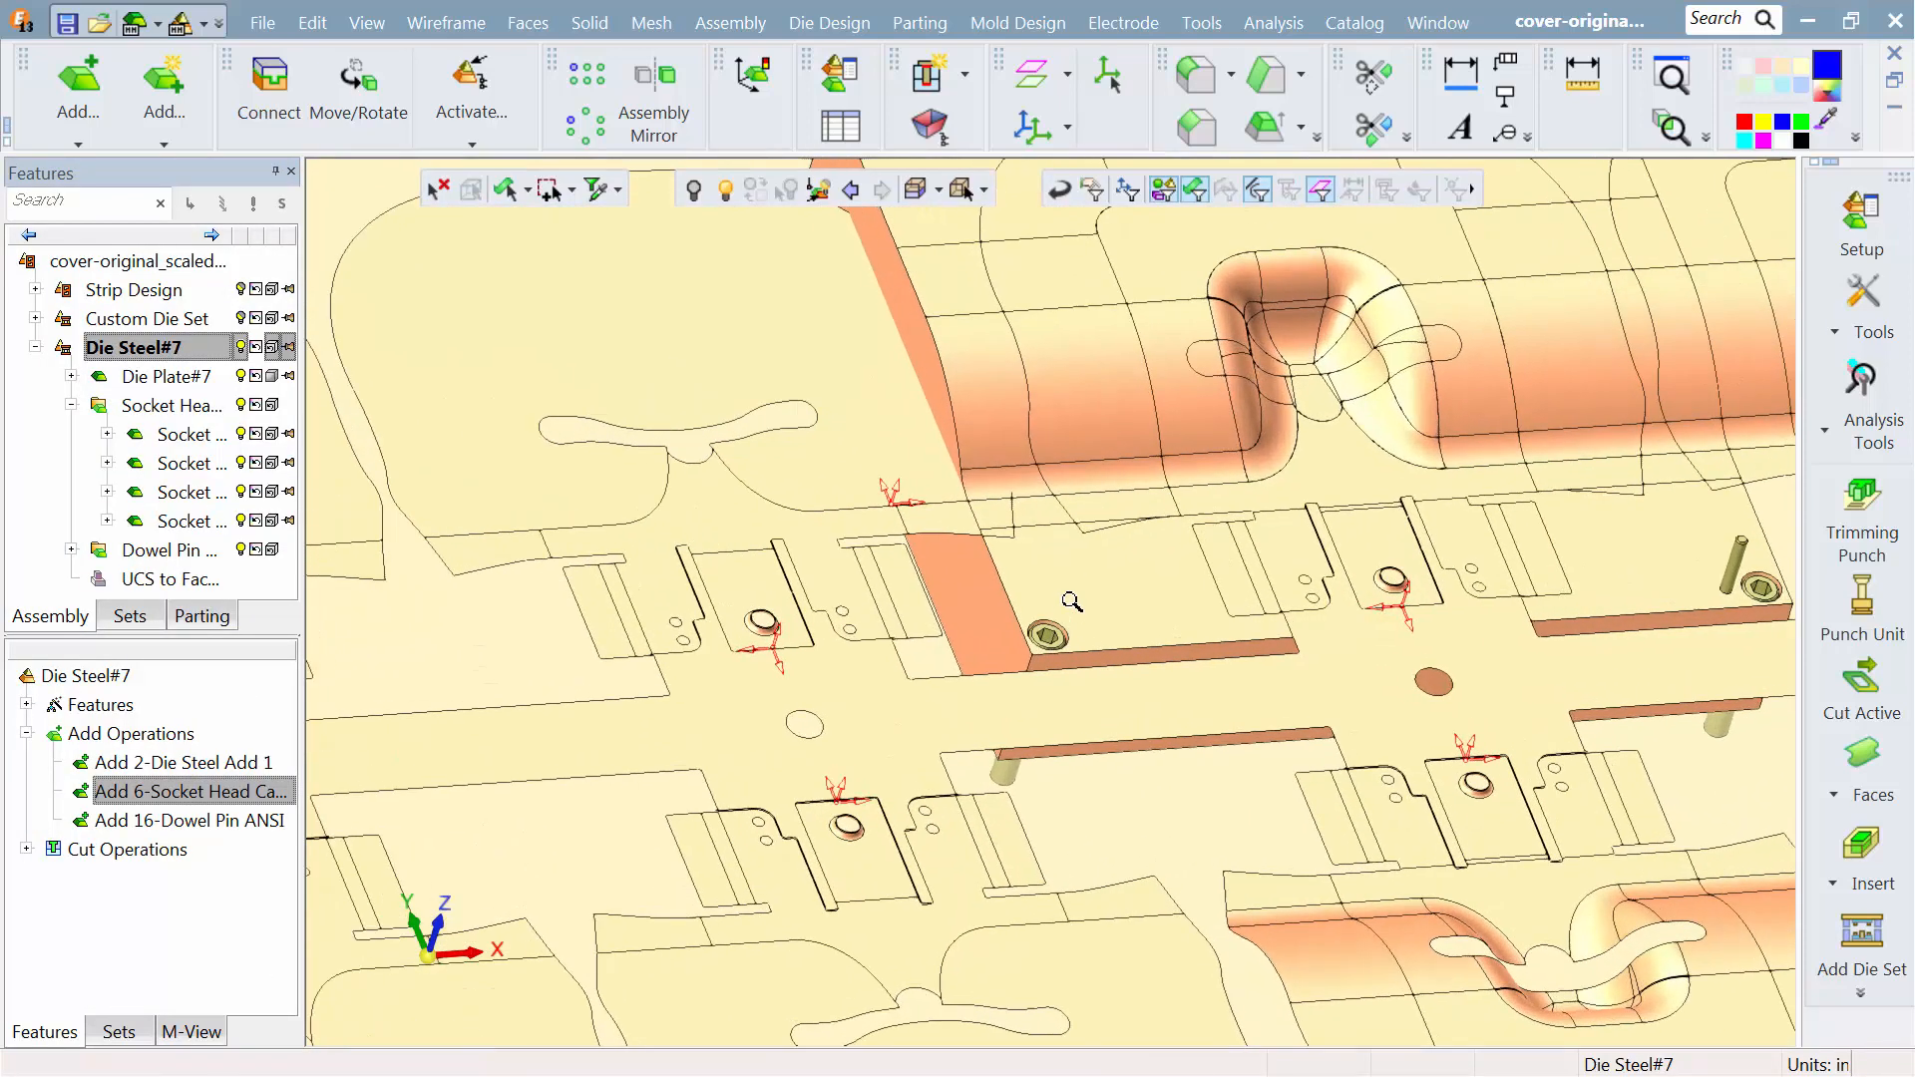
pyautogui.keyDown('ctrl'); pyautogui.moveTo(1127, 372); pyautogui.dragTo(1136, 314, button='right'); pyautogui.keyUp('ctrl')
# Step: Hide the two retainers and the punch shoe in the punch assembly, and show the strip component
pyautogui.keyDown('ctrl'); pyautogui.moveTo(1154, 654); pyautogui.dragTo(1211, 370, button='right'); pyautogui.keyUp('ctrl')
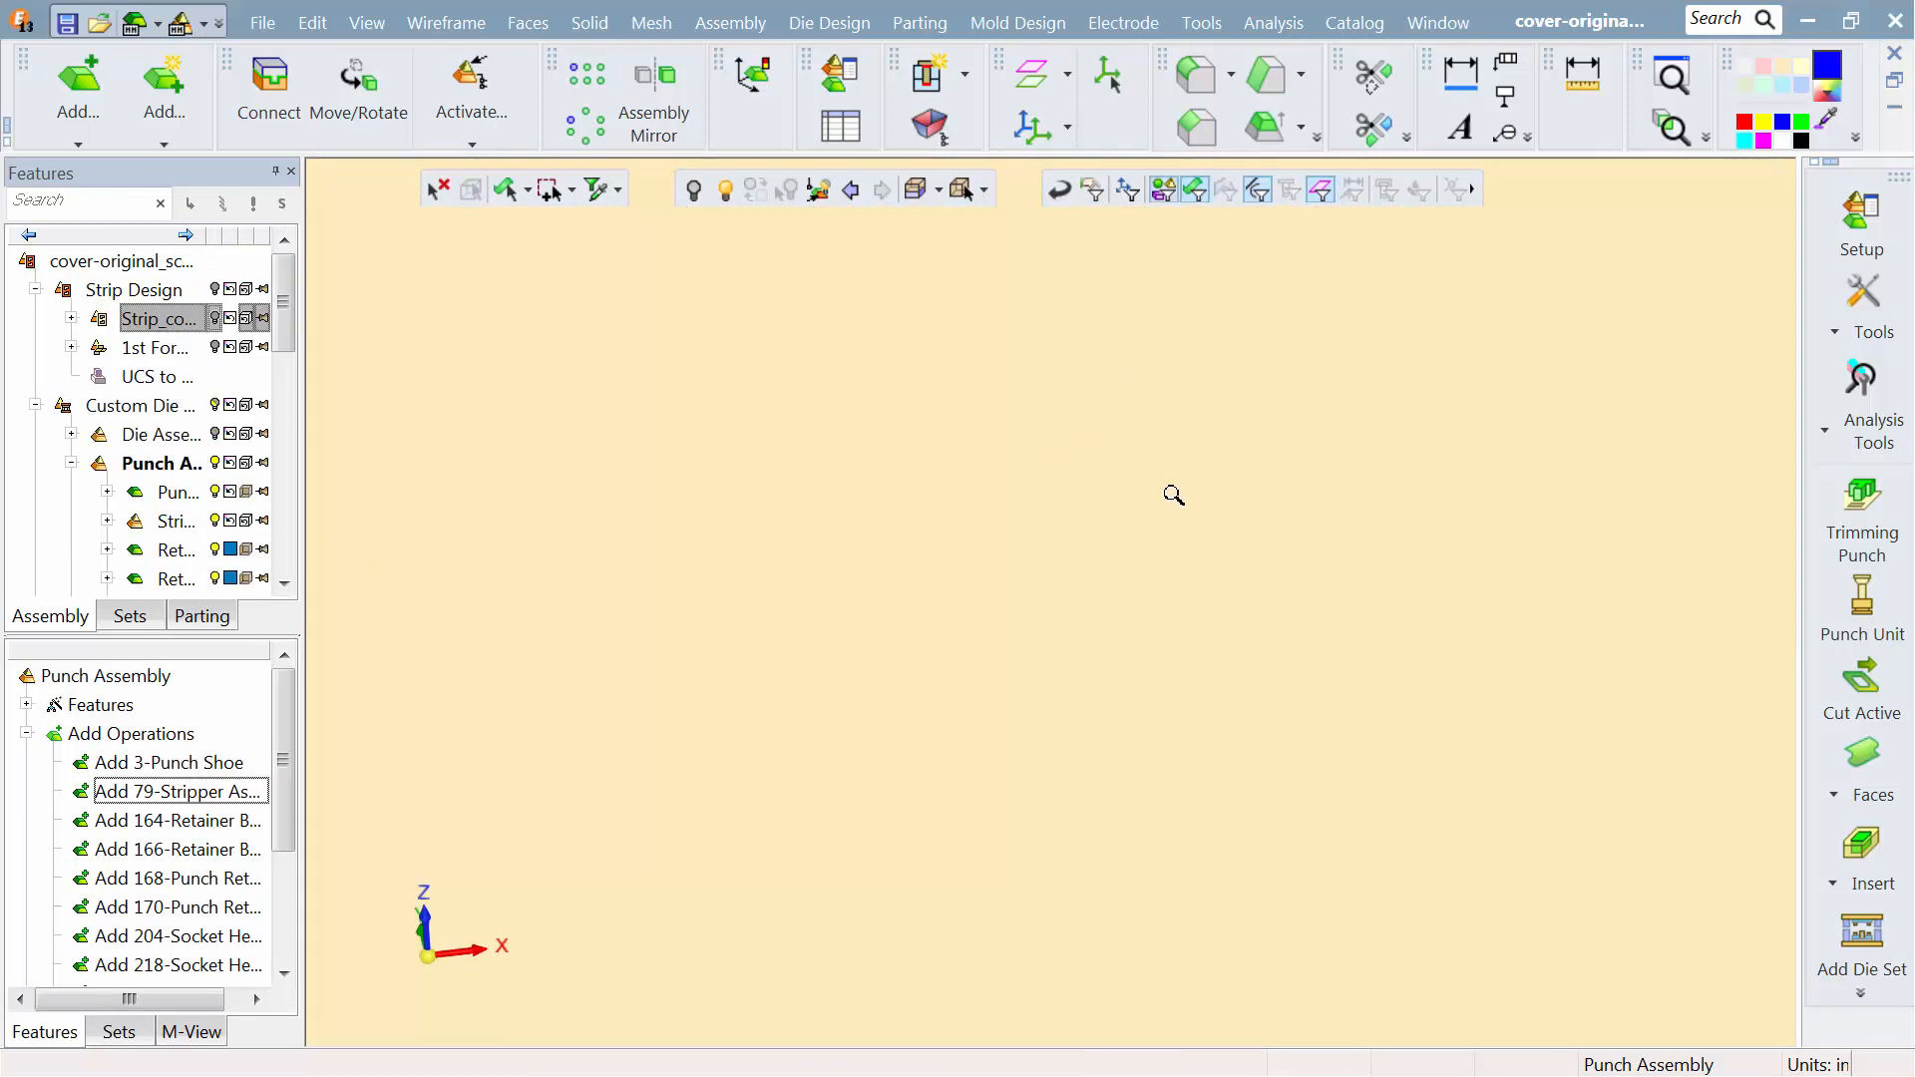
pyautogui.keyDown('ctrl'); pyautogui.moveTo(1171, 496); pyautogui.dragTo(968, 841, button='right'); pyautogui.keyUp('ctrl')
pyautogui.keyDown('ctrl'); pyautogui.moveTo(947, 793); pyautogui.dragTo(1839, 733, button='middle'); pyautogui.keyUp('ctrl')
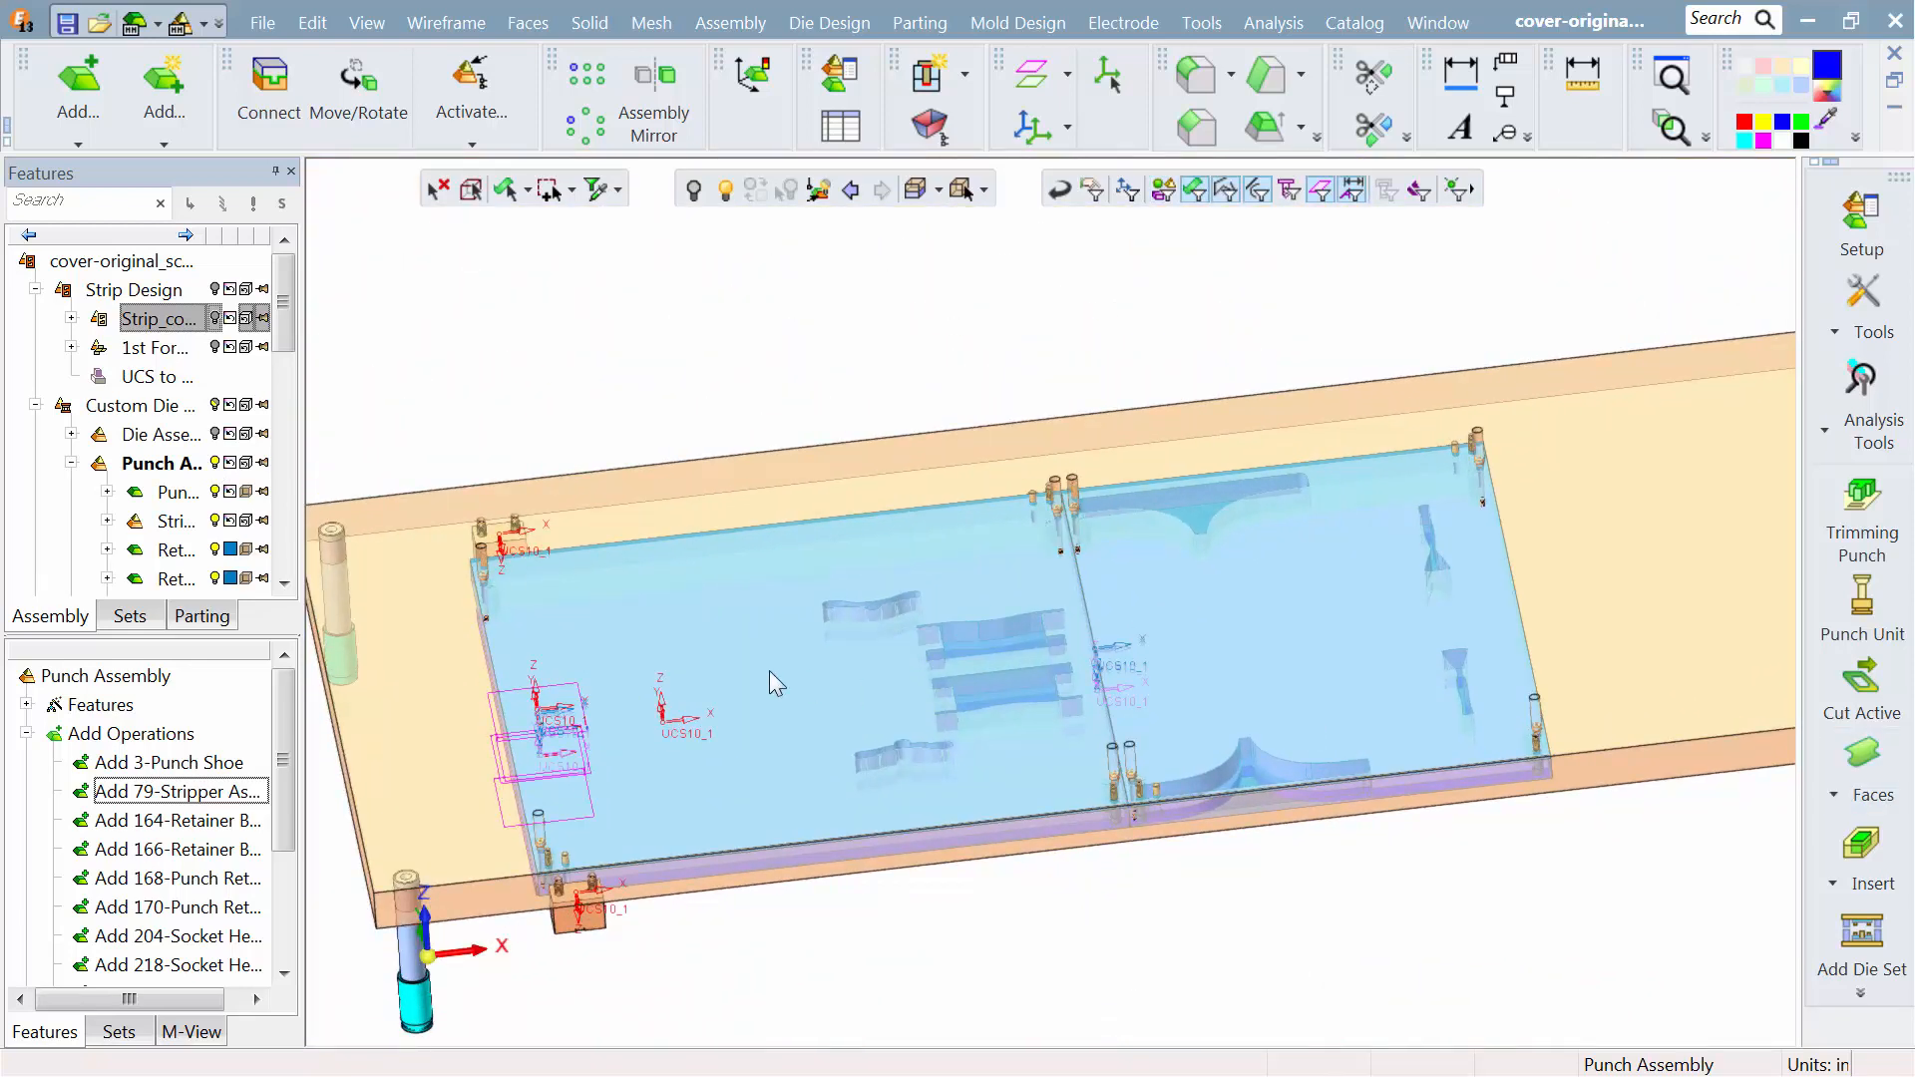
pyautogui.click(220, 579)
pyautogui.click(220, 550)
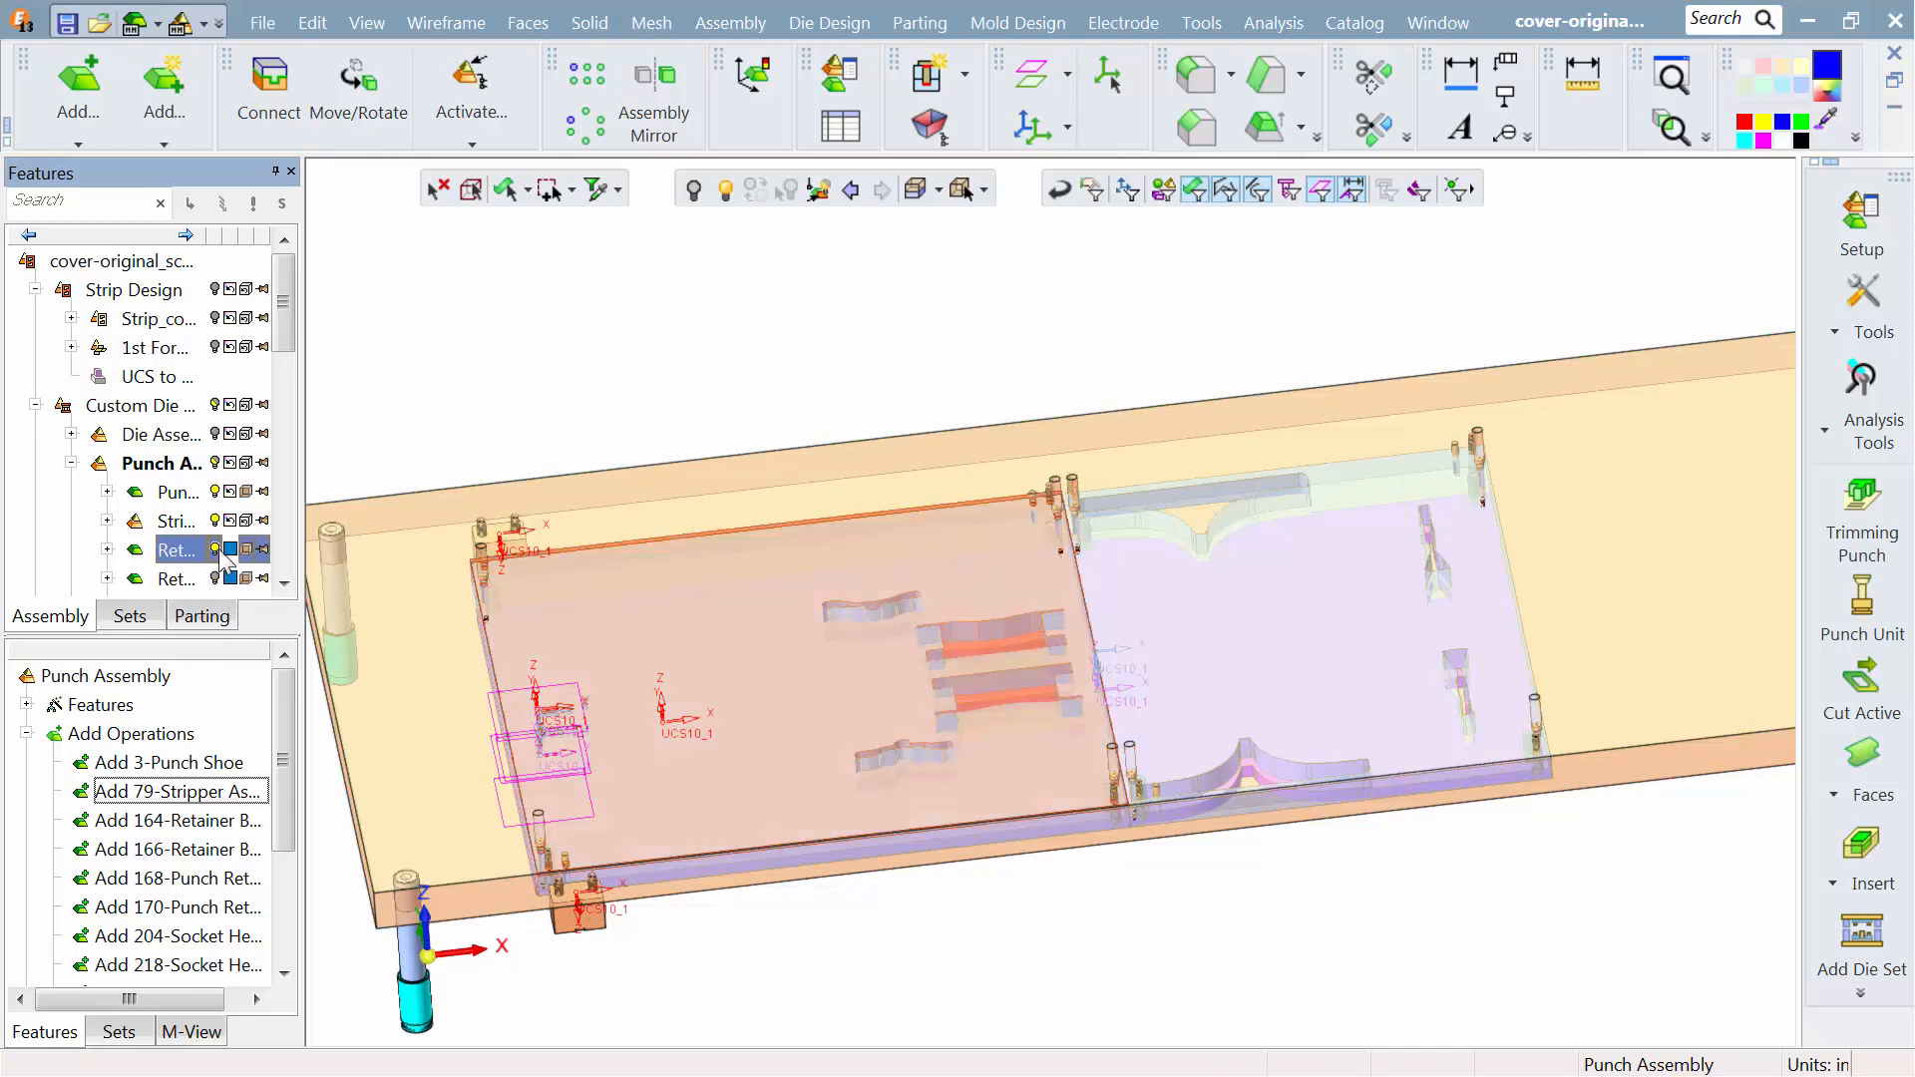
pyautogui.click(220, 495)
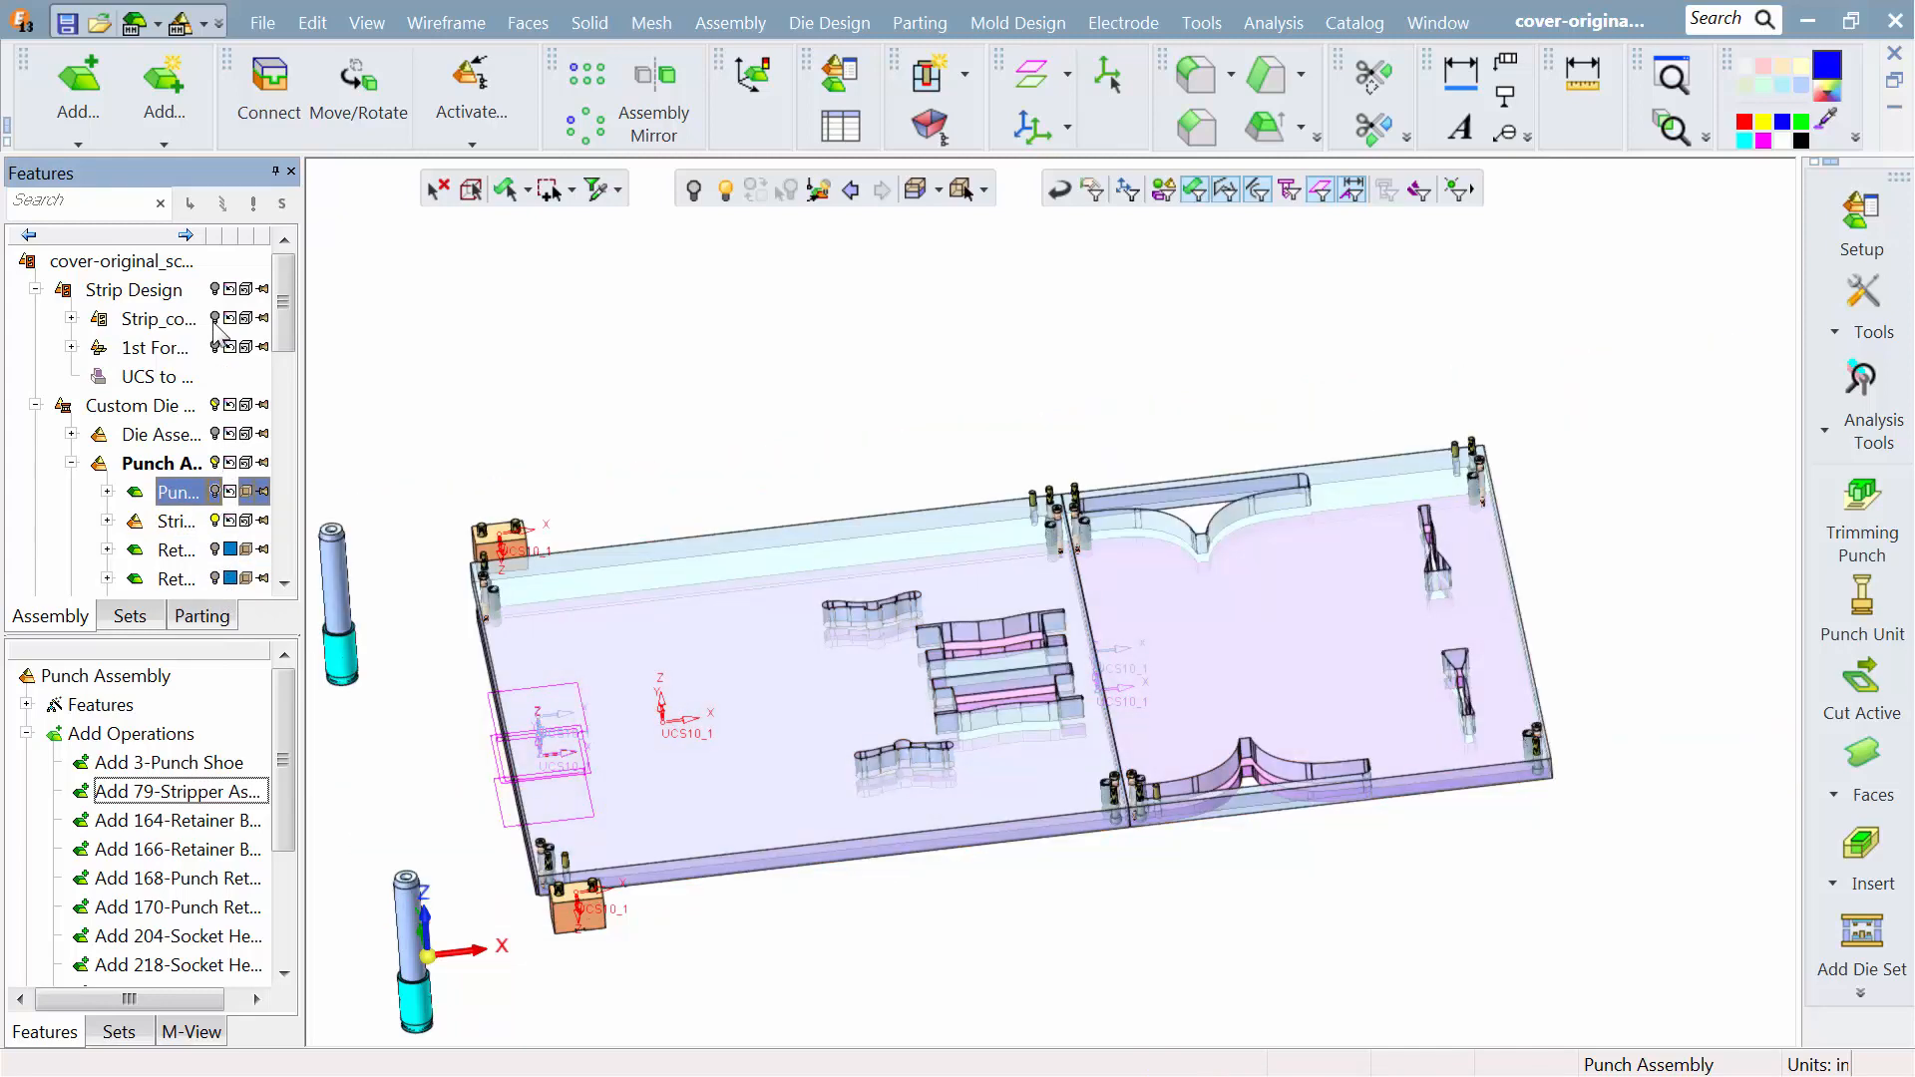
pyautogui.click(216, 322)
pyautogui.scroll(5, 980, 830)
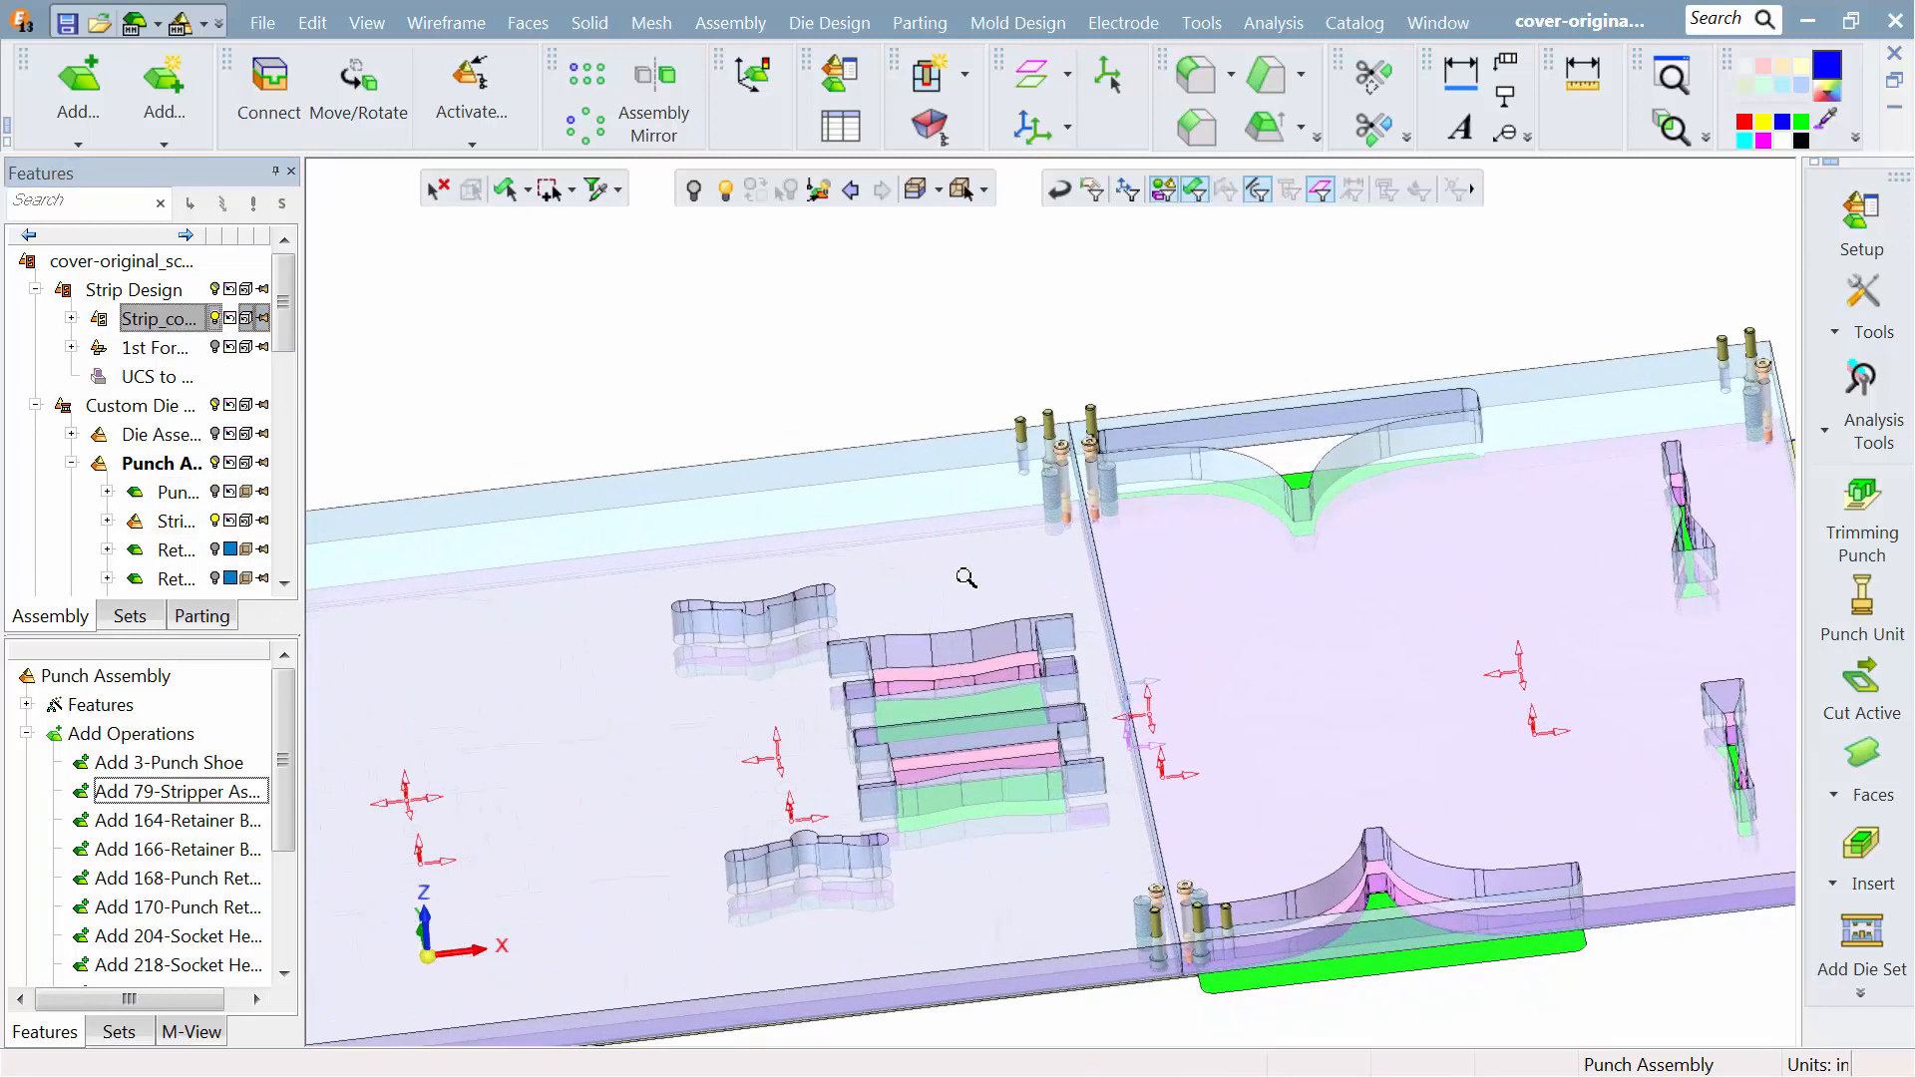
pyautogui.moveTo(981, 830); pyautogui.dragTo(977, 533, button='middle')
pyautogui.moveTo(977, 548); pyautogui.dragTo(958, 710, button='middle')
# Step: Start adding a component from the catalog and choose the Tipco TPP regular pilot template
pyautogui.click(731, 22)
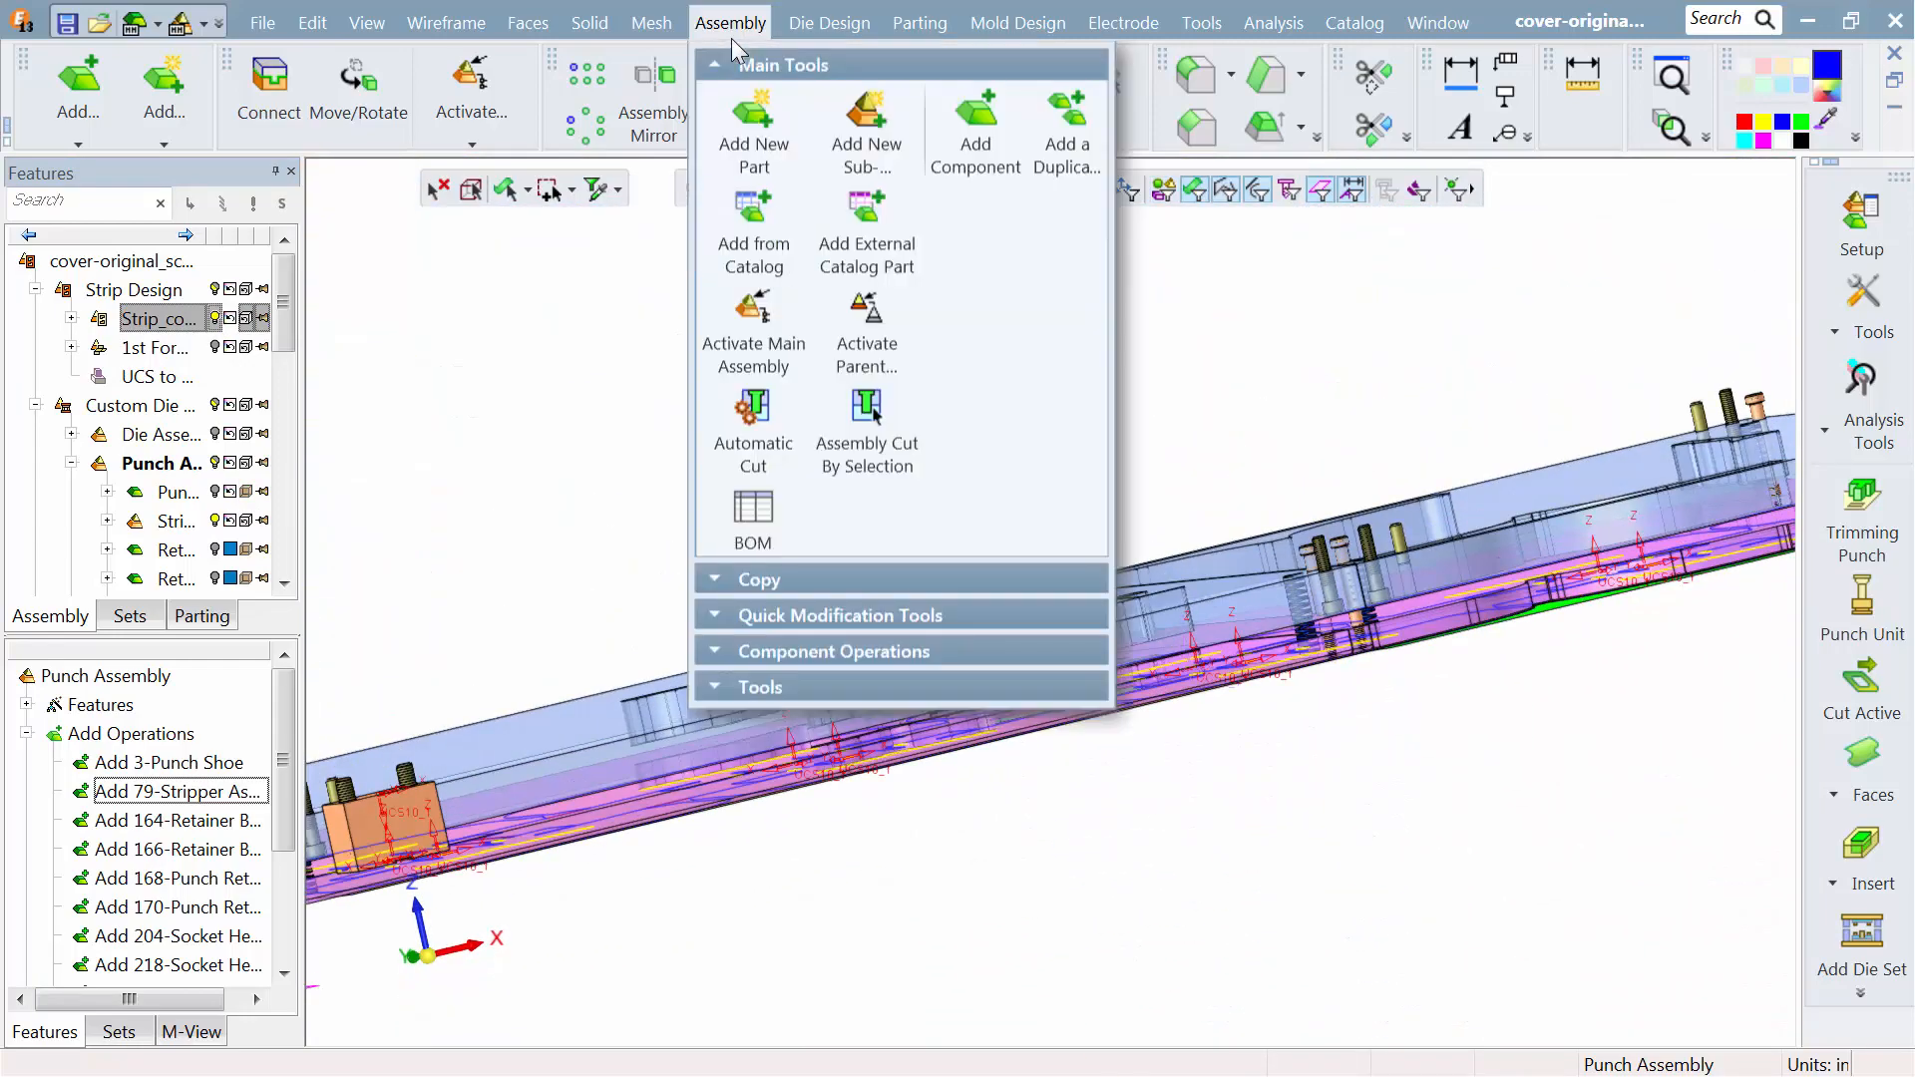
pyautogui.click(740, 221)
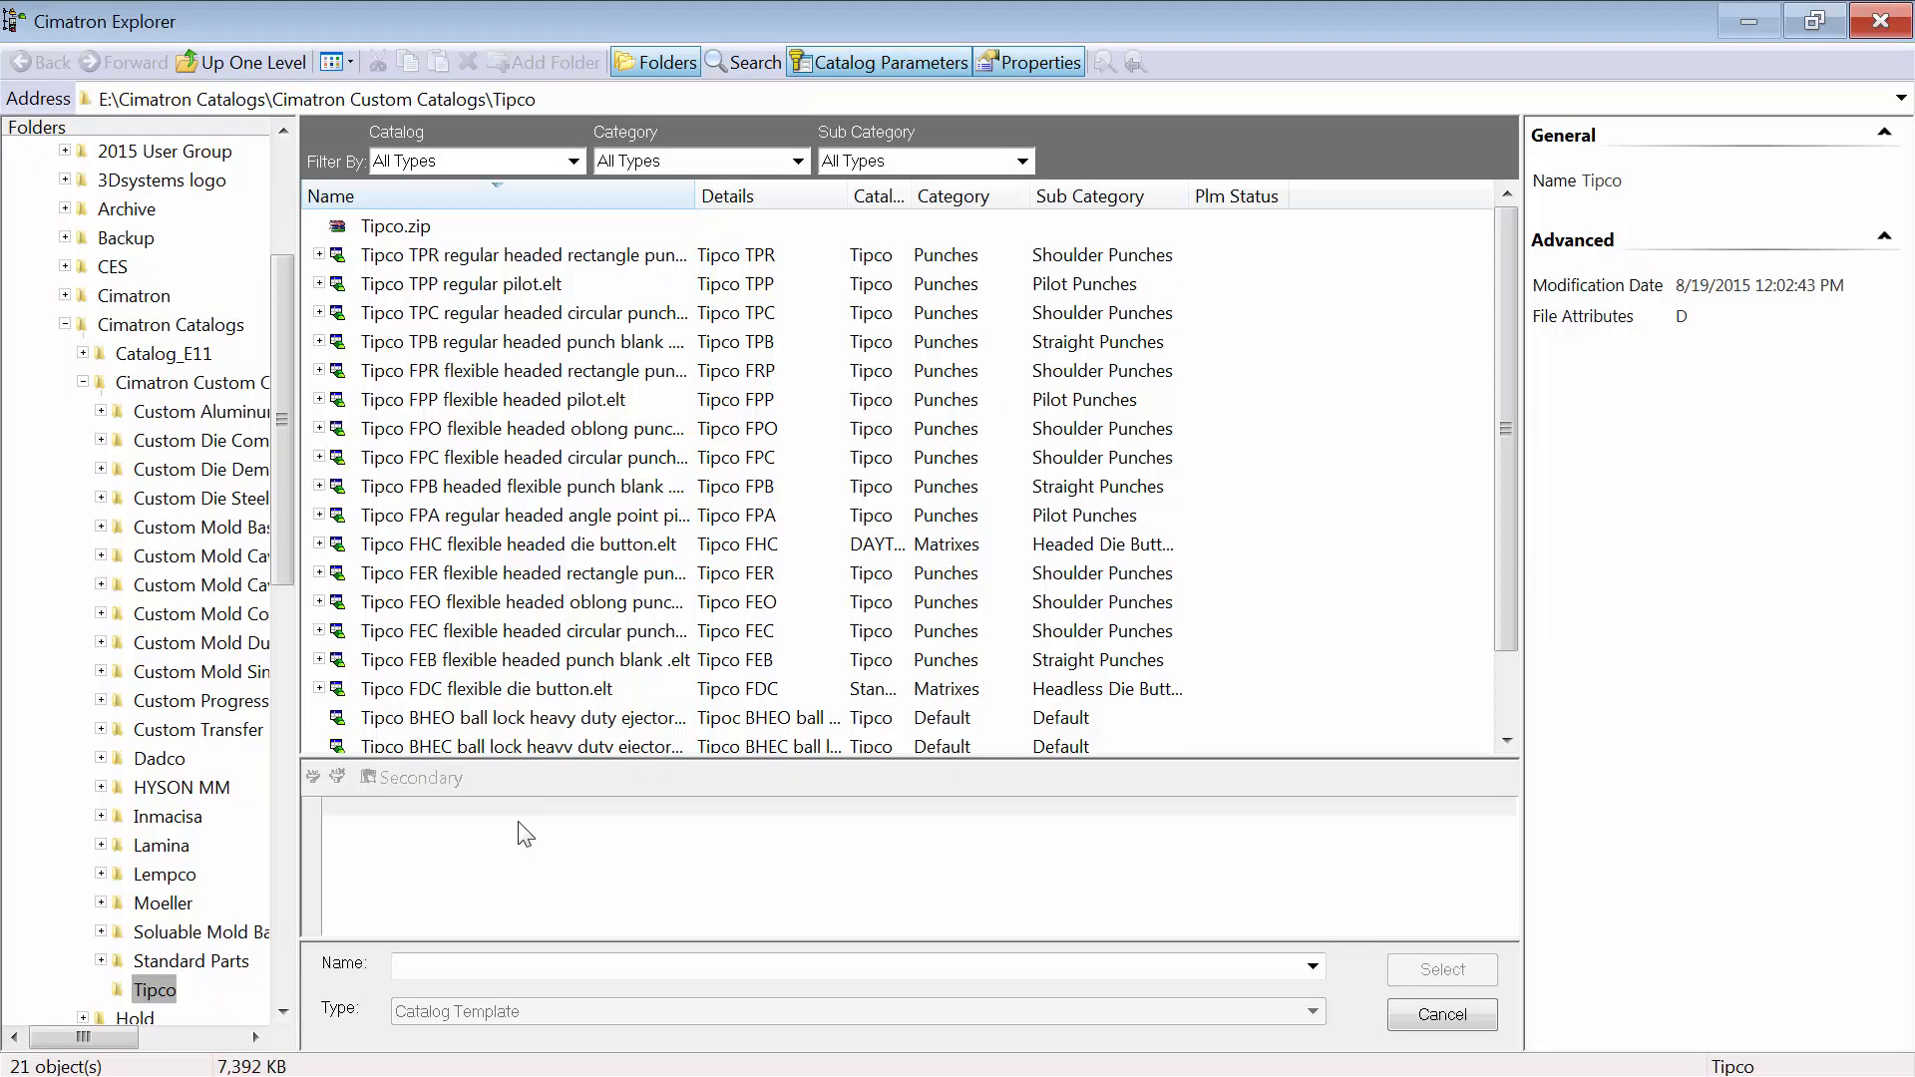
pyautogui.click(491, 290)
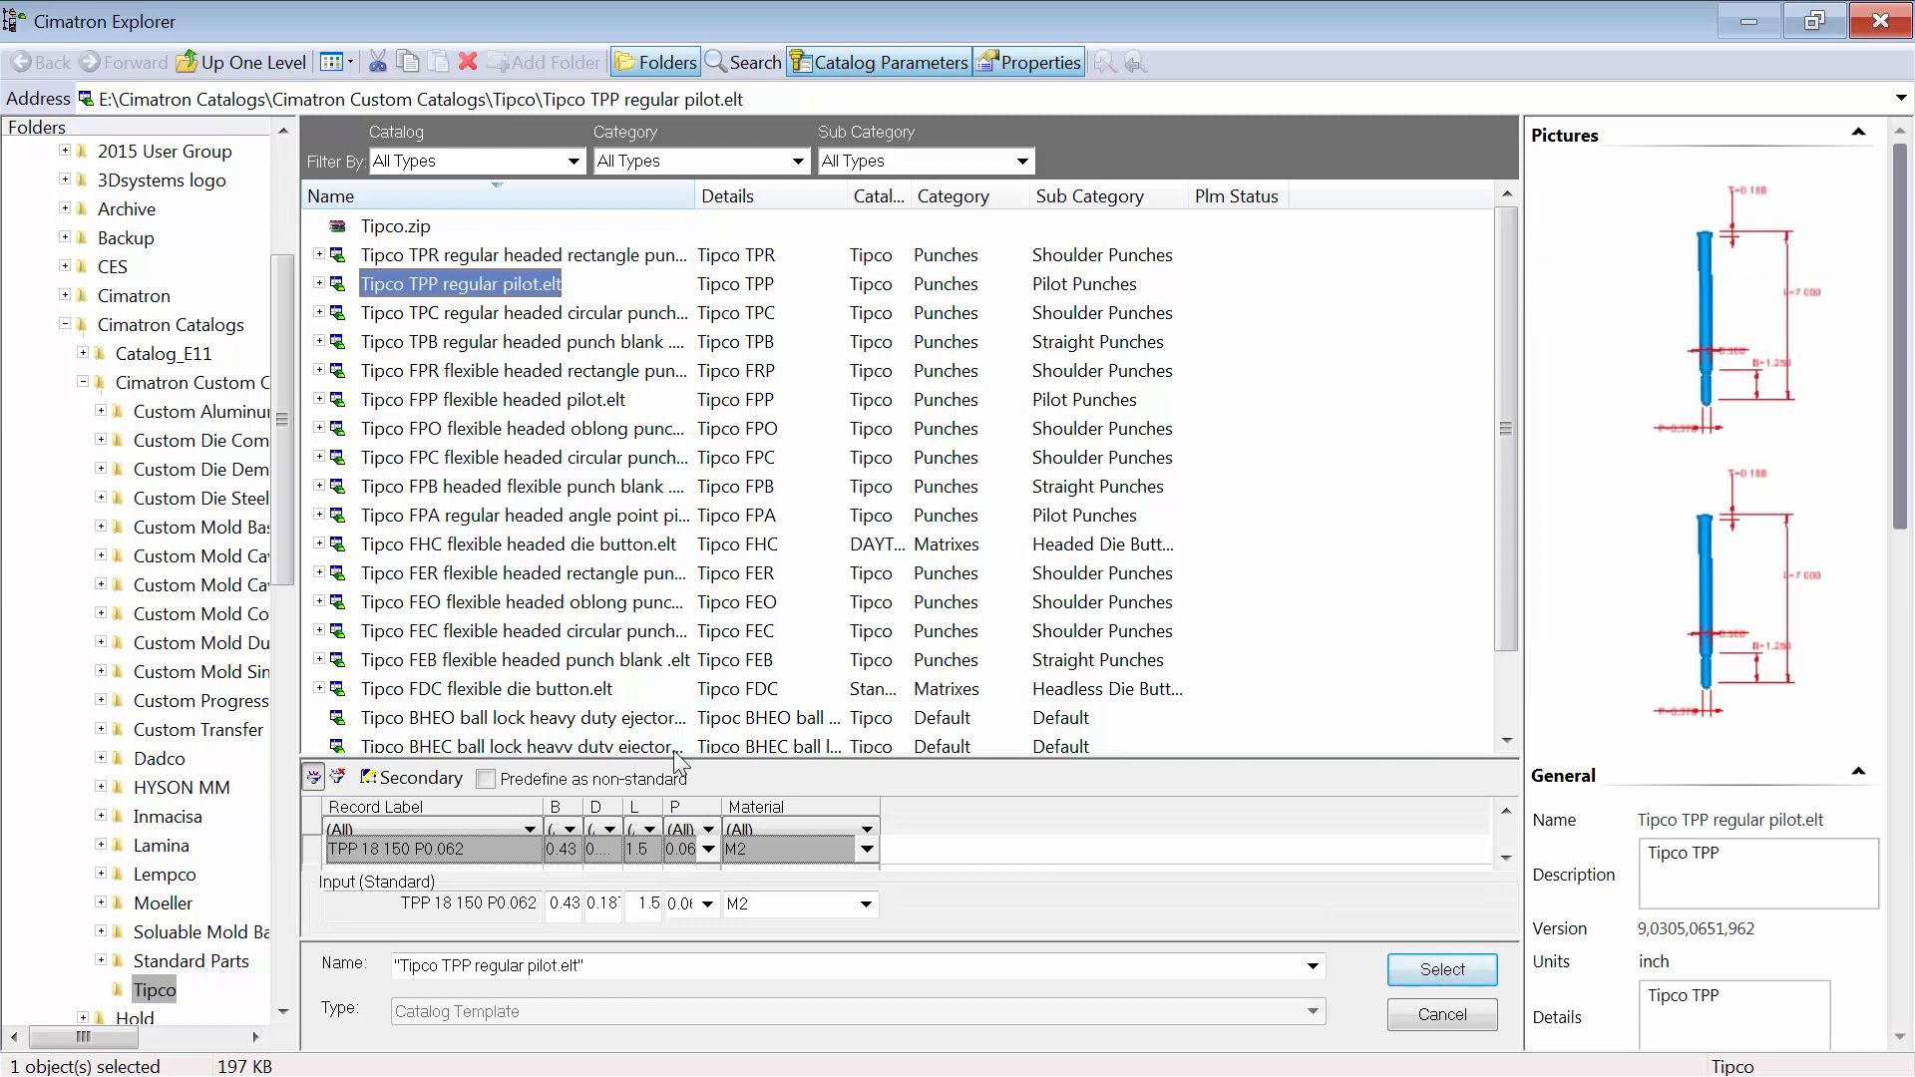
# Step: Filter the regular pilot records to length L 4 and shank diameter D 1
pyautogui.moveTo(678, 755); pyautogui.dragTo(678, 596)
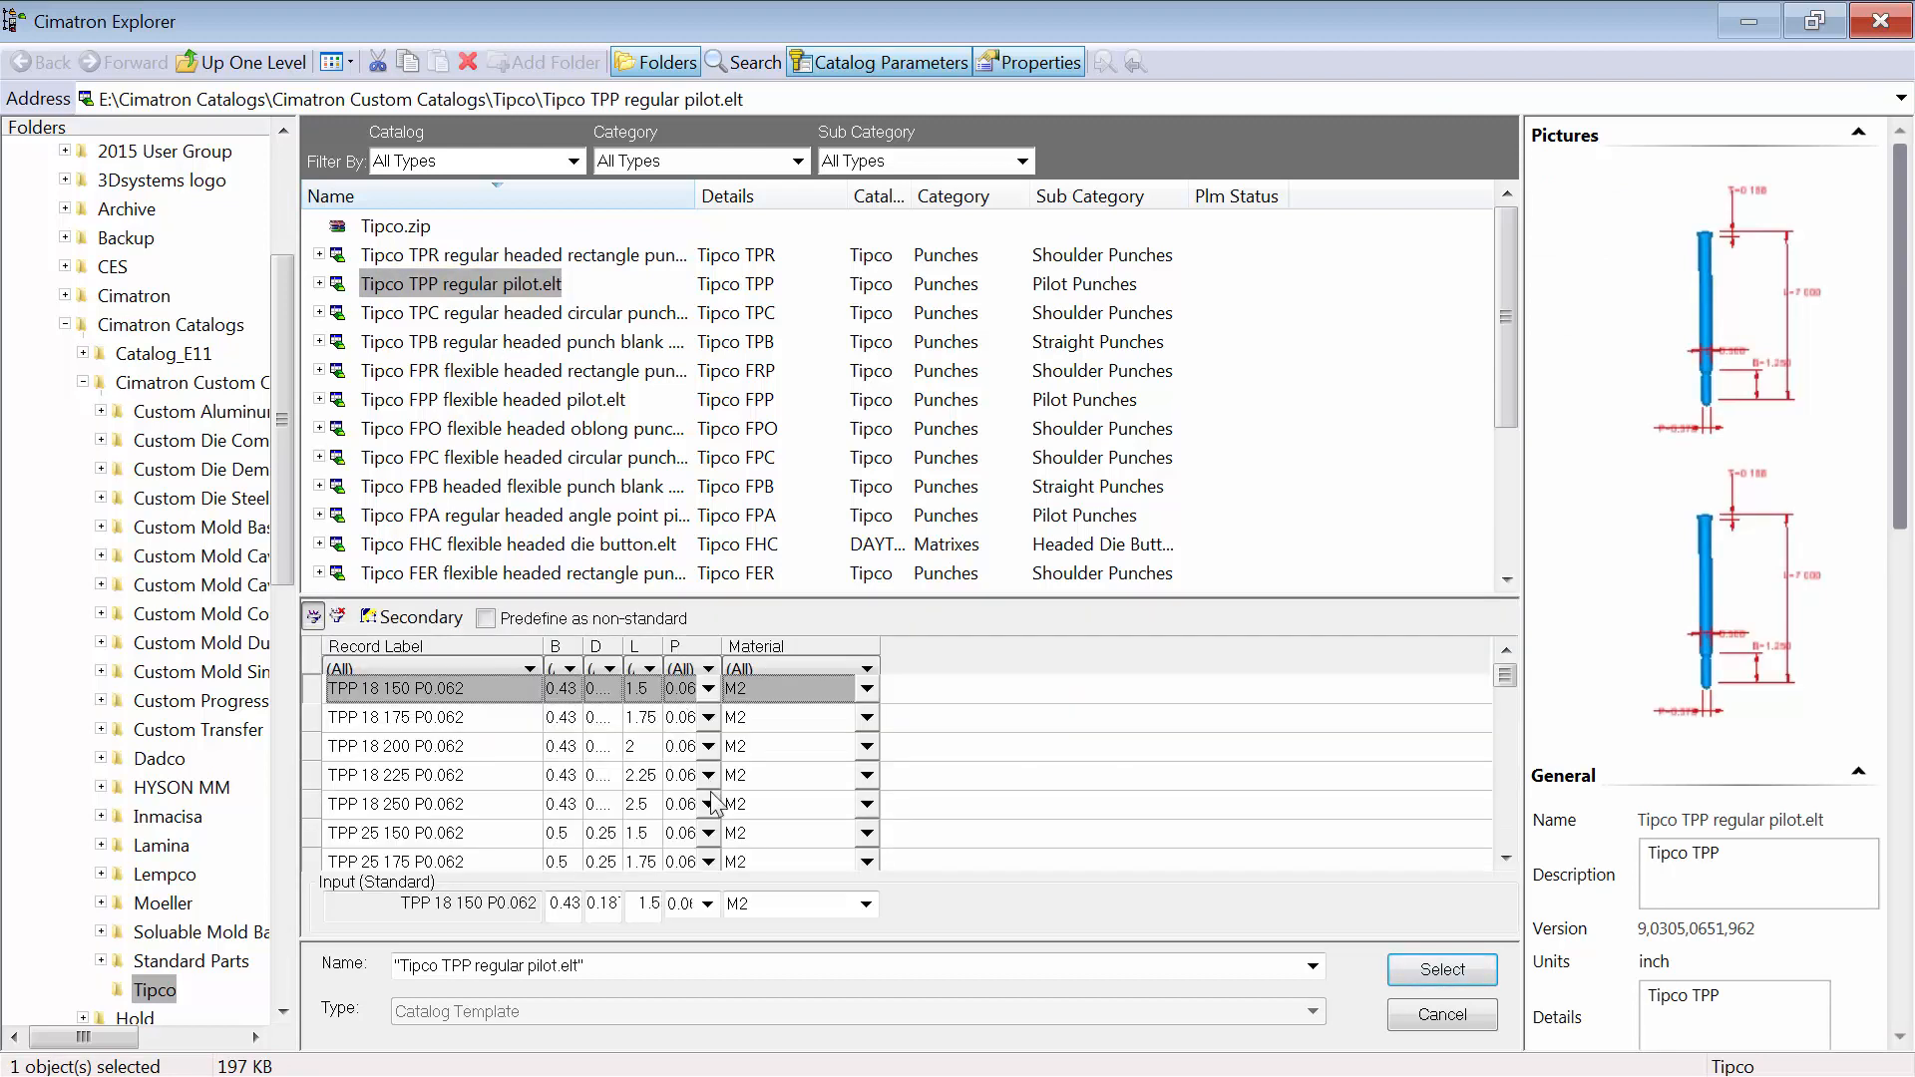
pyautogui.click(653, 667)
pyautogui.moveTo(669, 780); pyautogui.dragTo(670, 865)
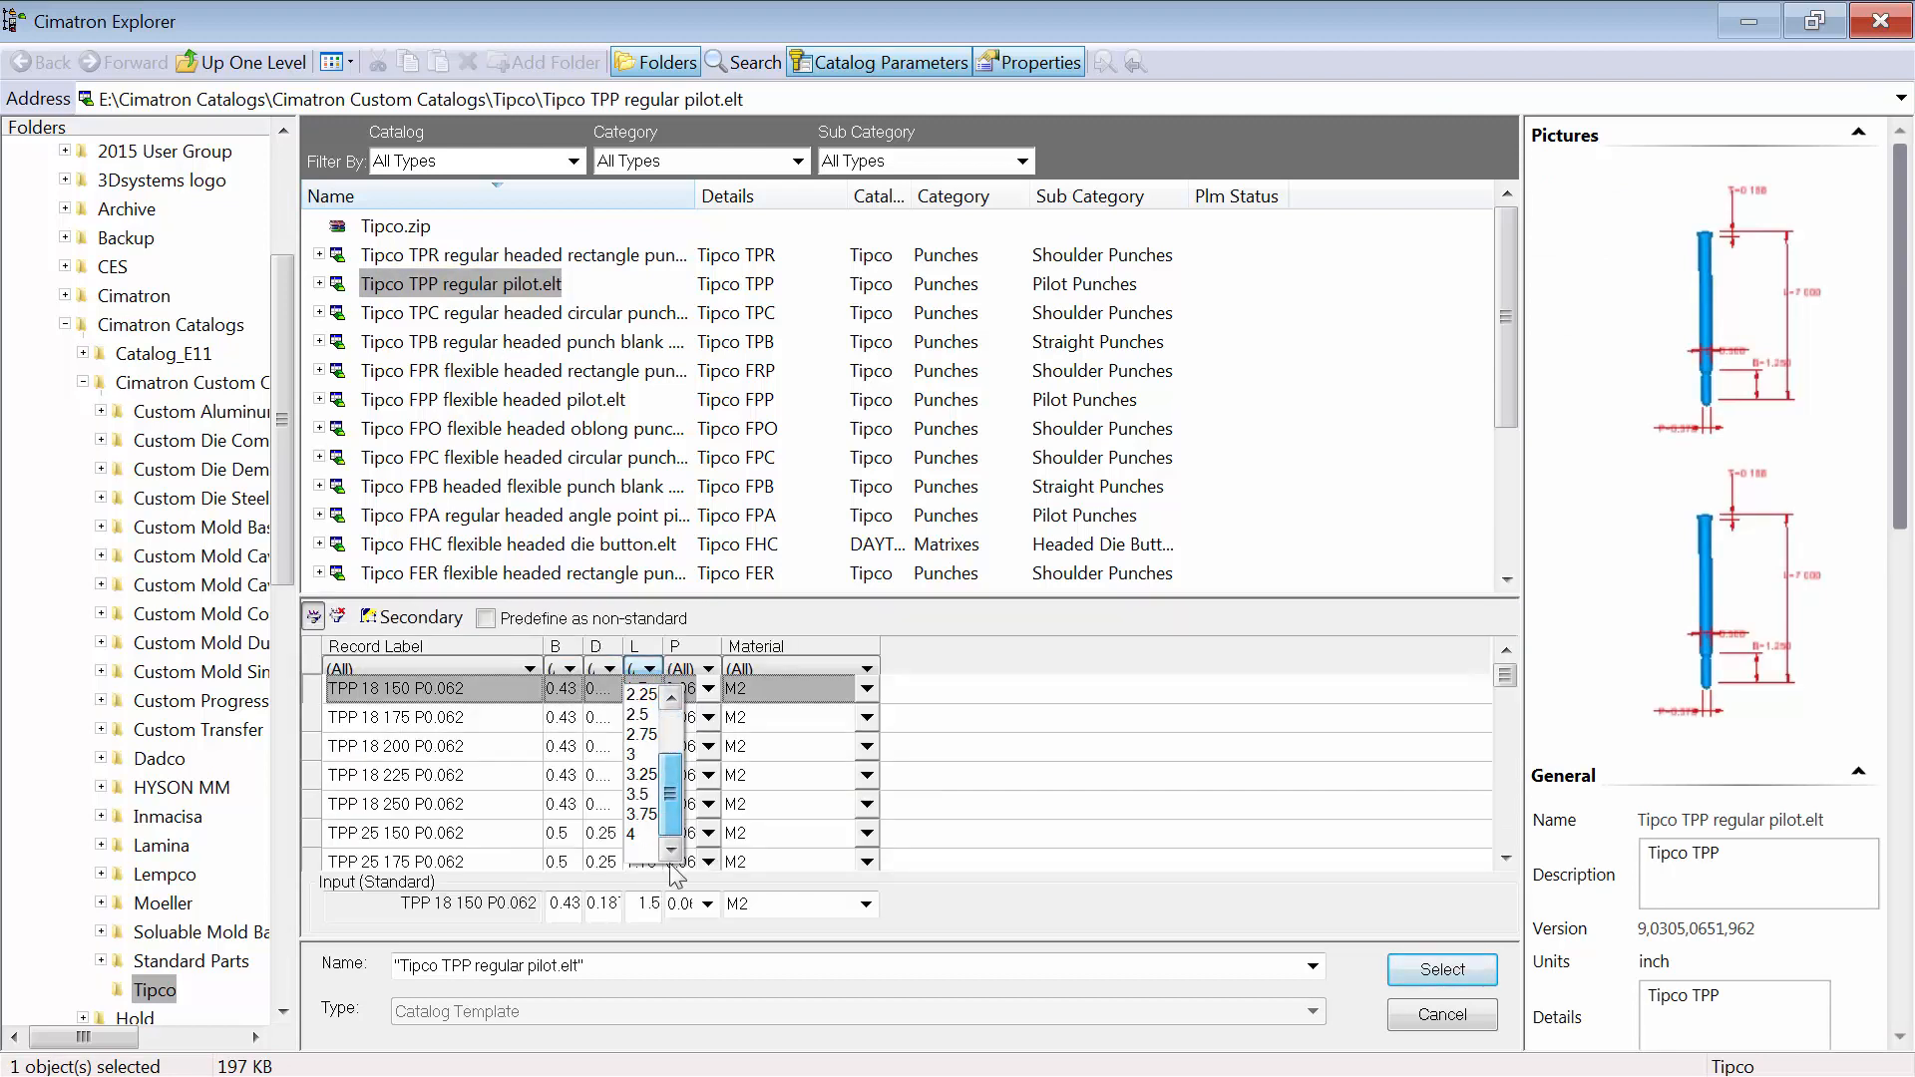
pyautogui.click(638, 838)
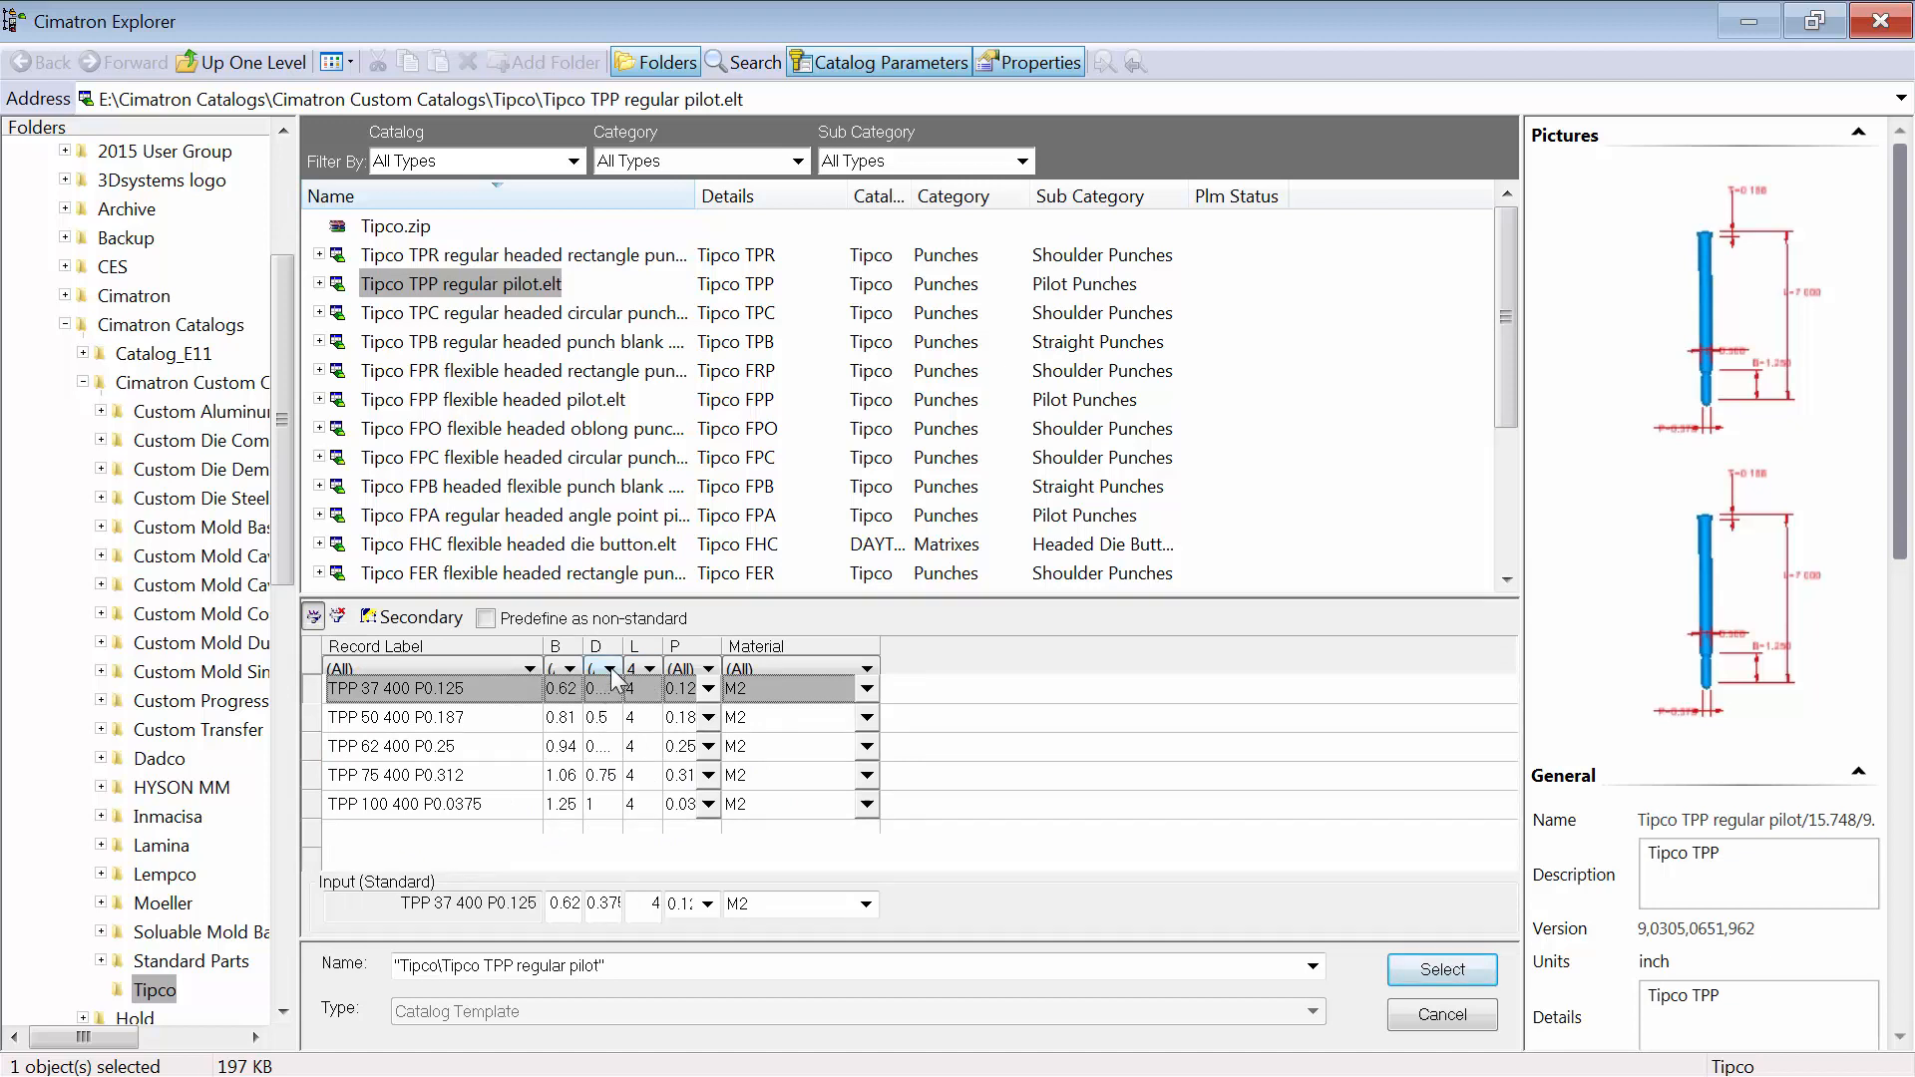
pyautogui.click(611, 669)
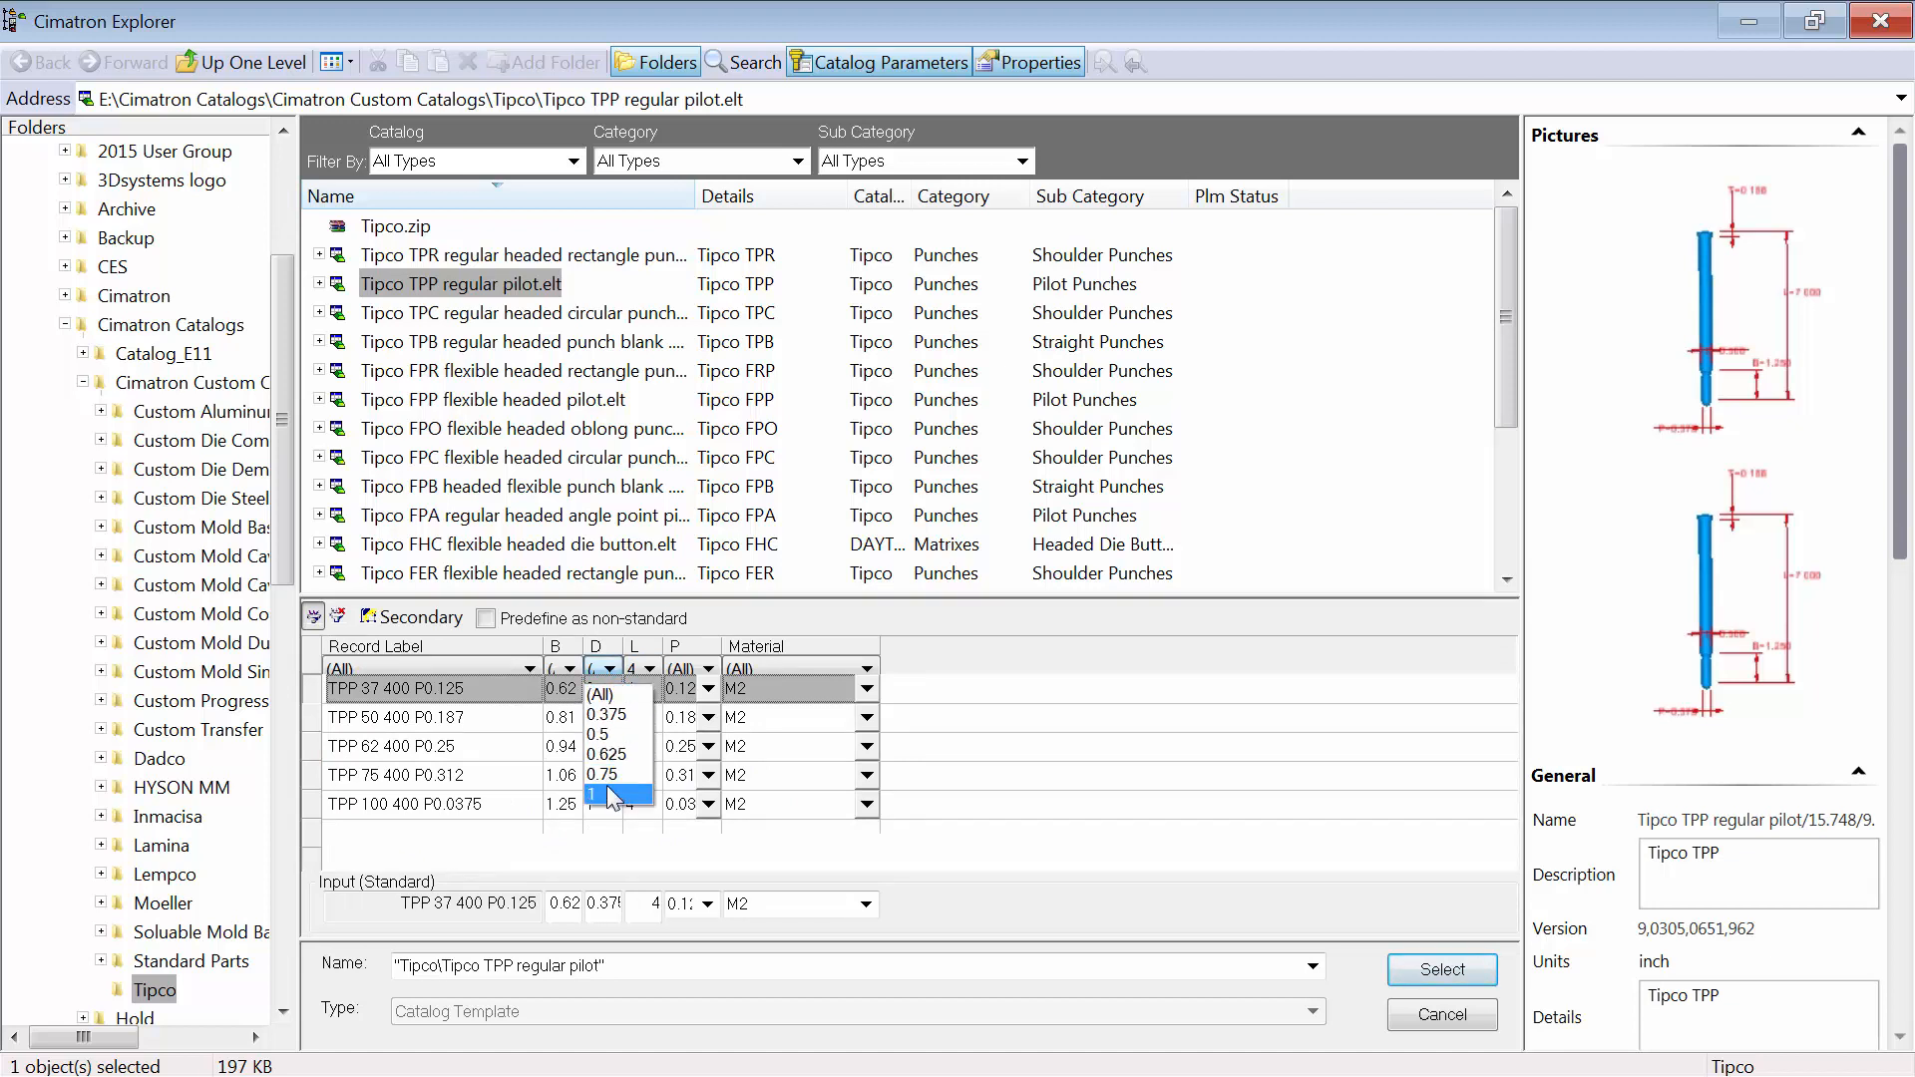
pyautogui.click(612, 795)
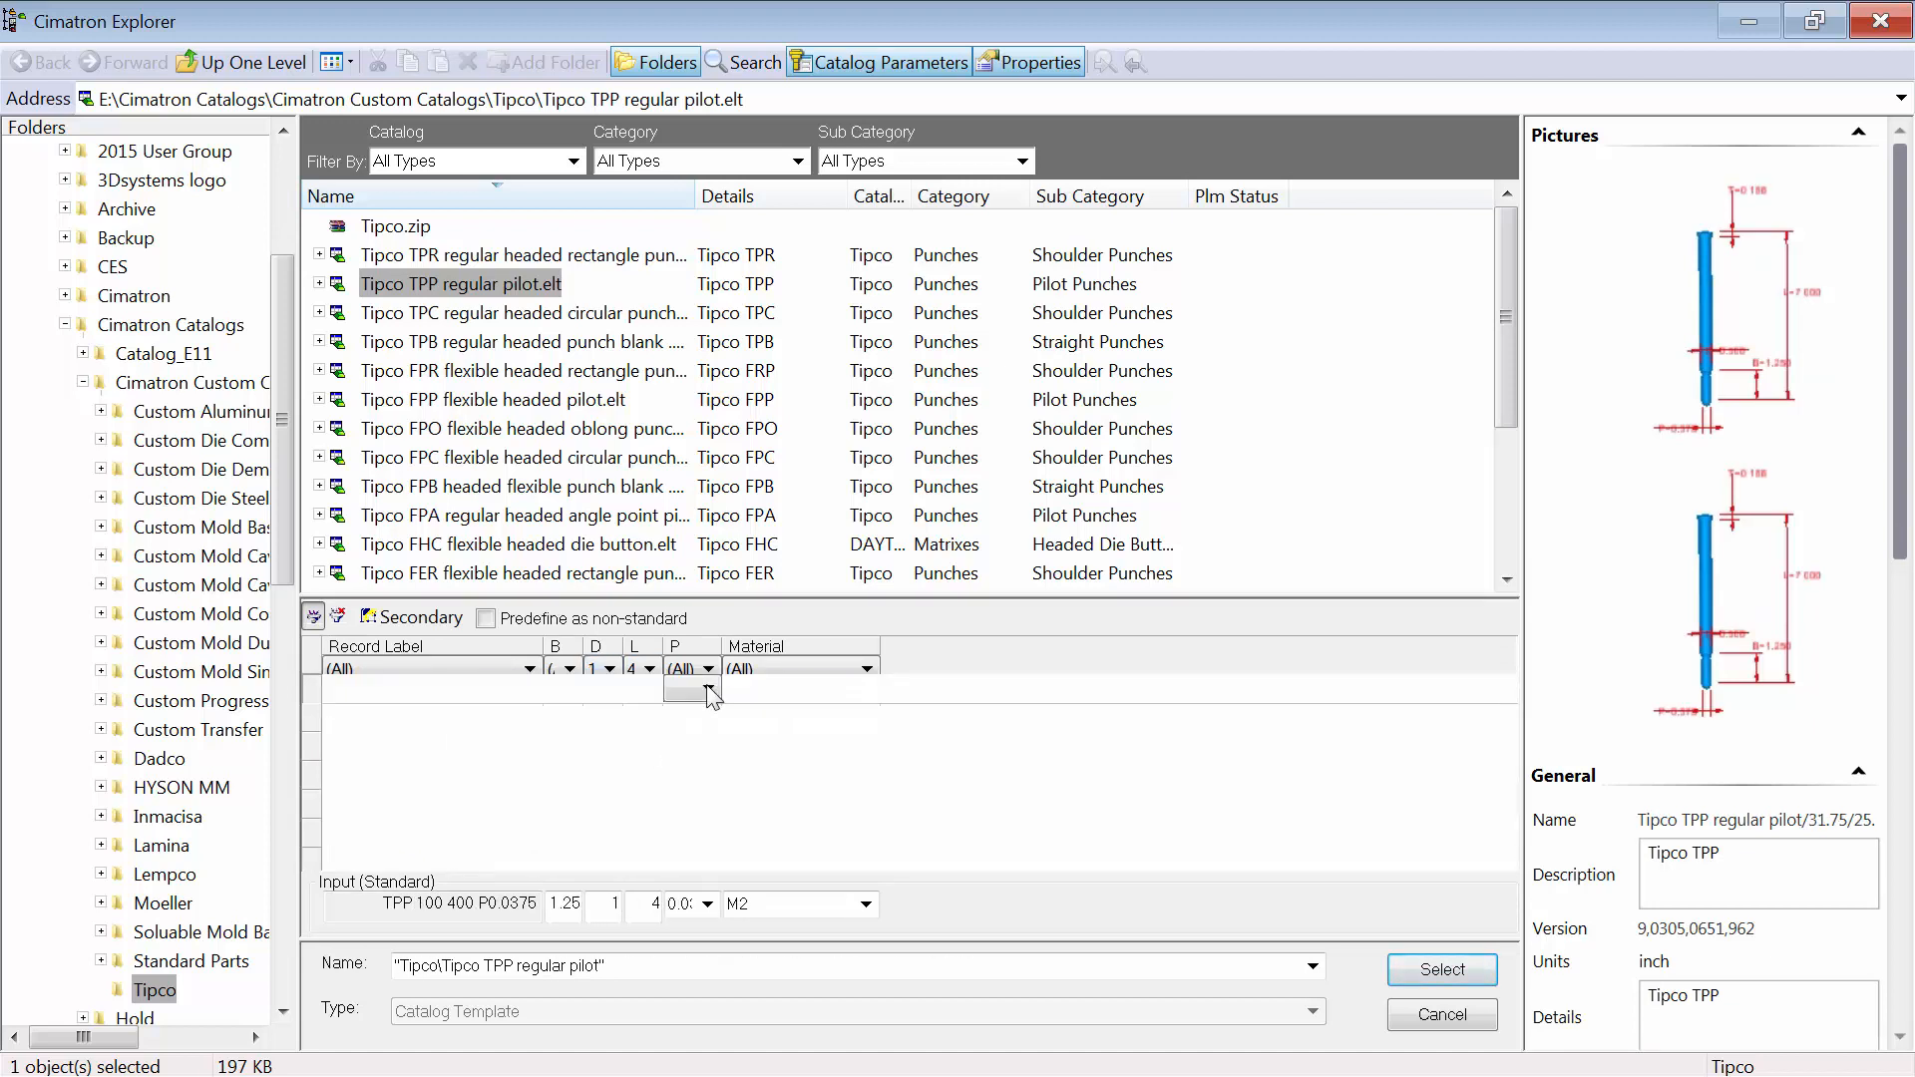
# Step: Set the filtered pilot's point diameter P to 0.7485 and confirm the catalog selection
pyautogui.click(709, 688)
pyautogui.moveTo(728, 114); pyautogui.dragTo(729, 532)
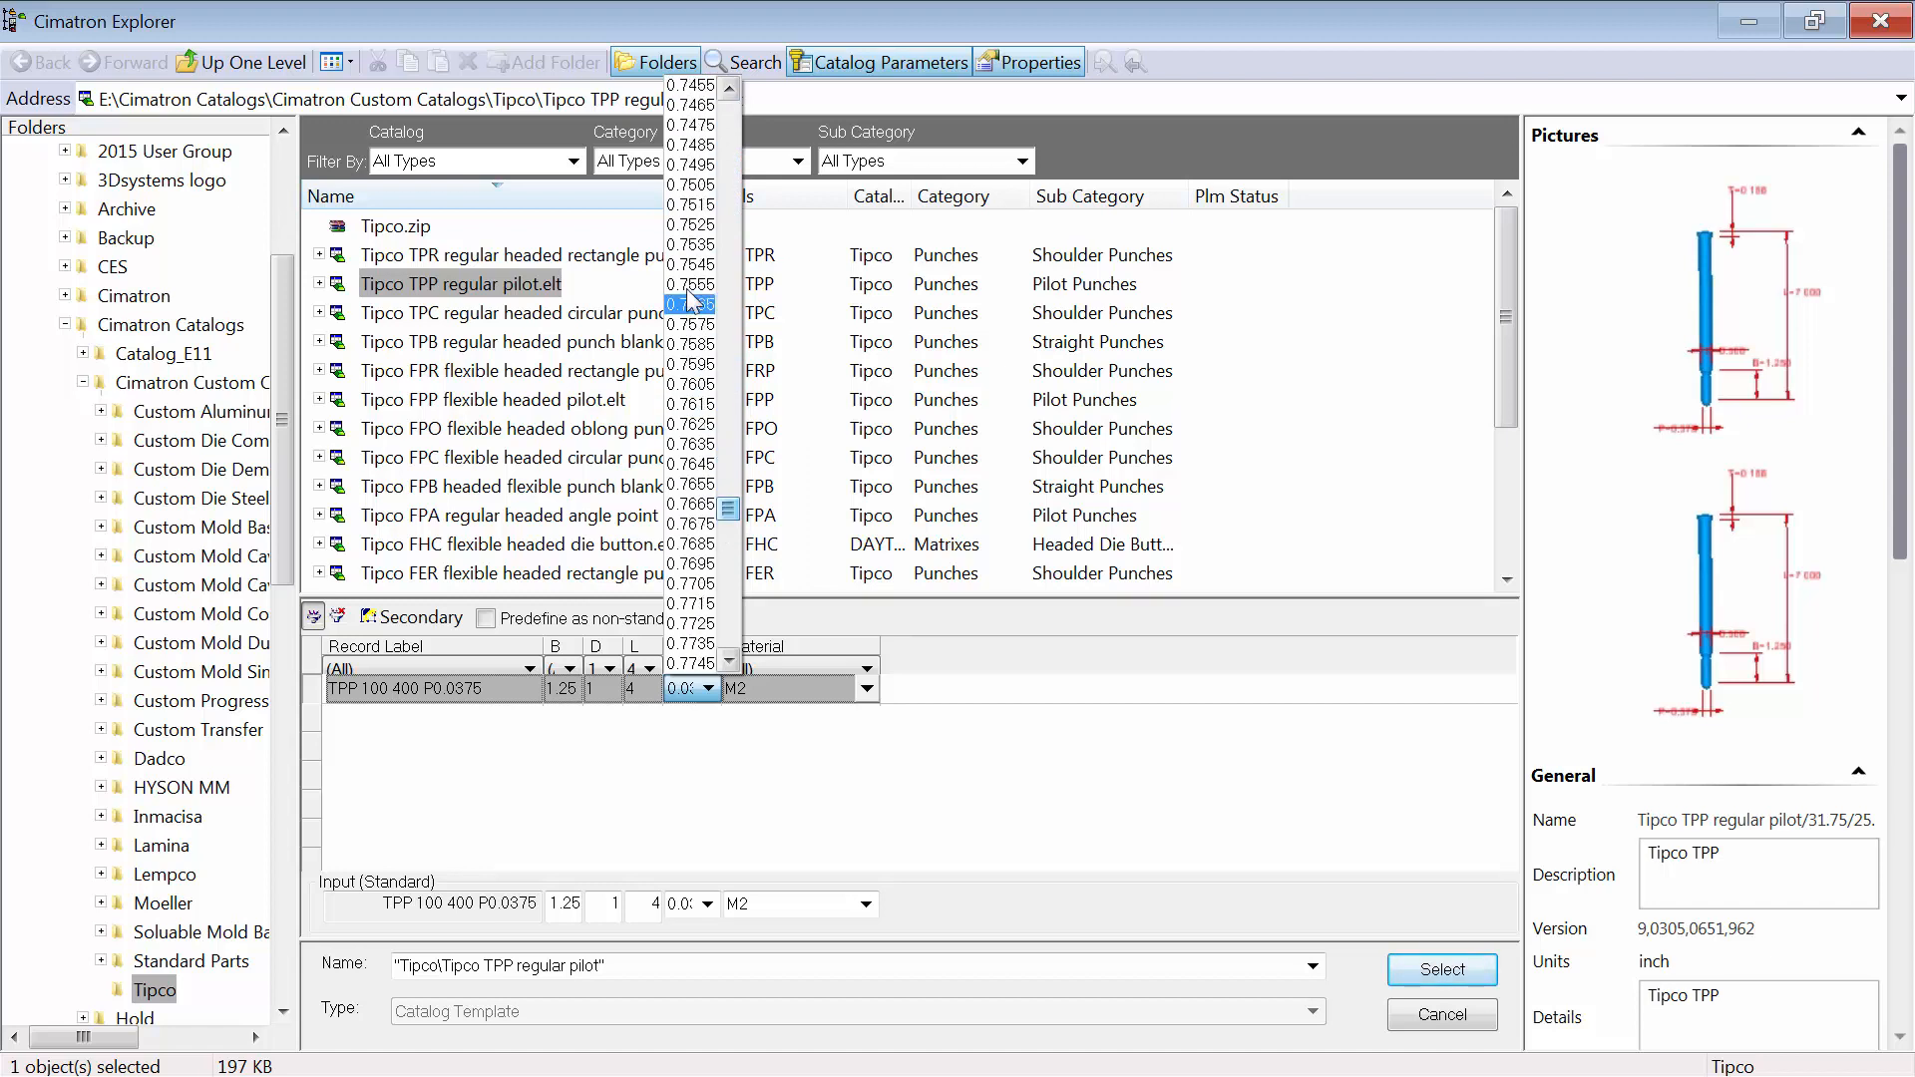
pyautogui.click(698, 145)
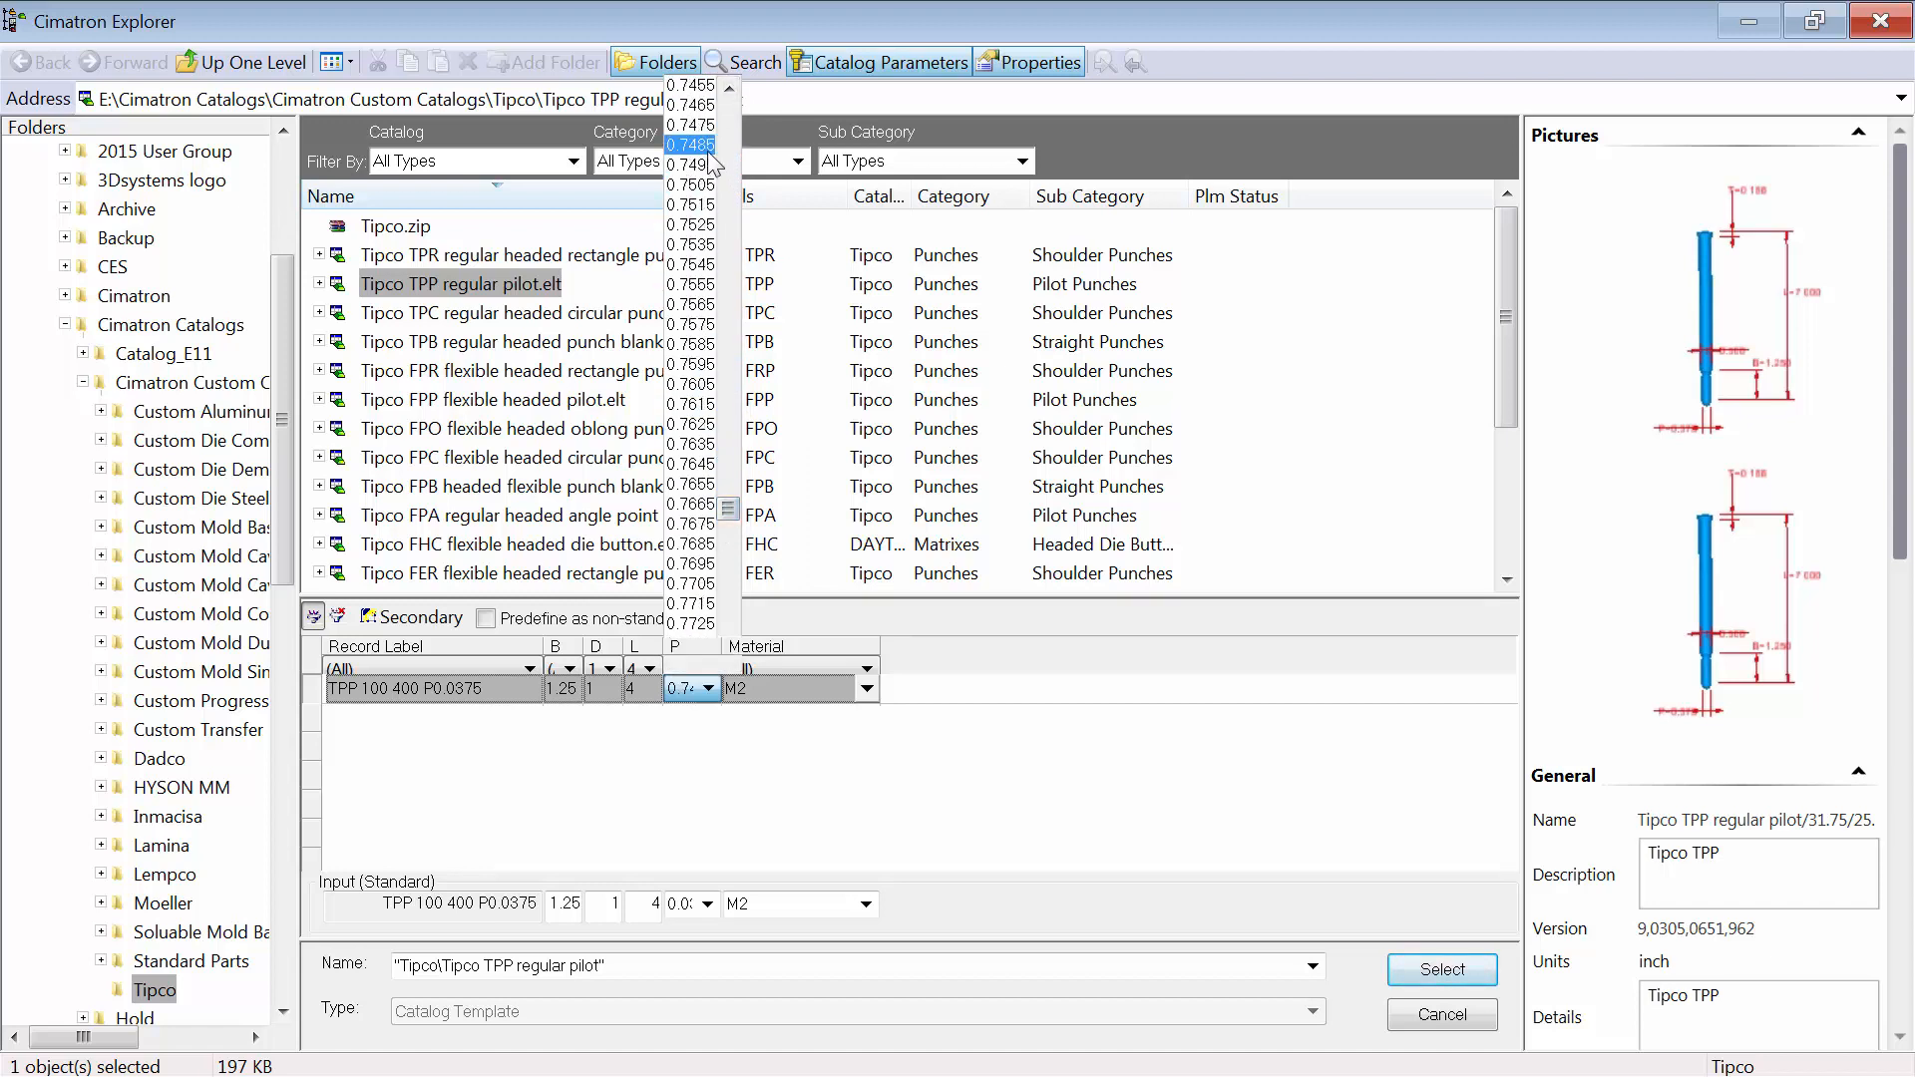
pyautogui.click(1428, 966)
# Step: Pick the plate face in the punch assembly for placement and project three of the strip's round pilot holes as pilot locations
pyautogui.scroll(3, 1078, 499)
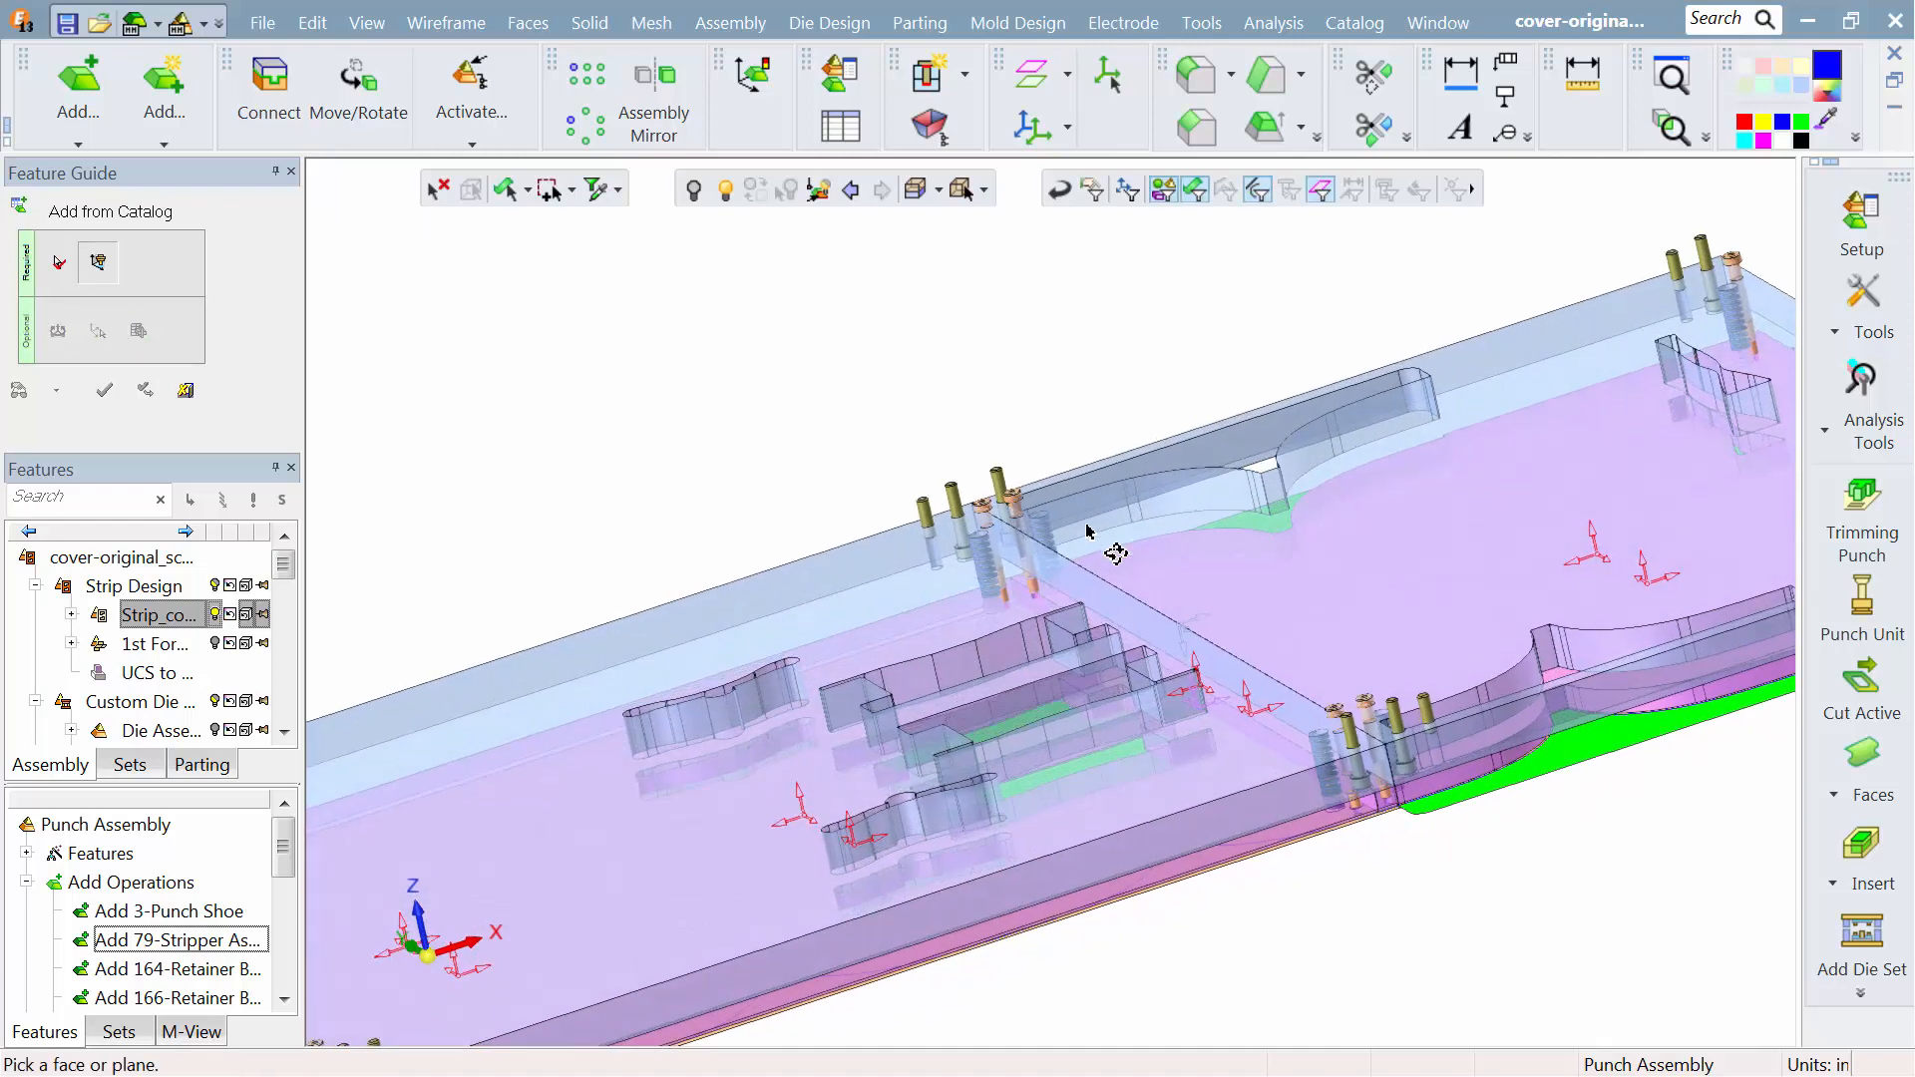
pyautogui.click(1090, 532)
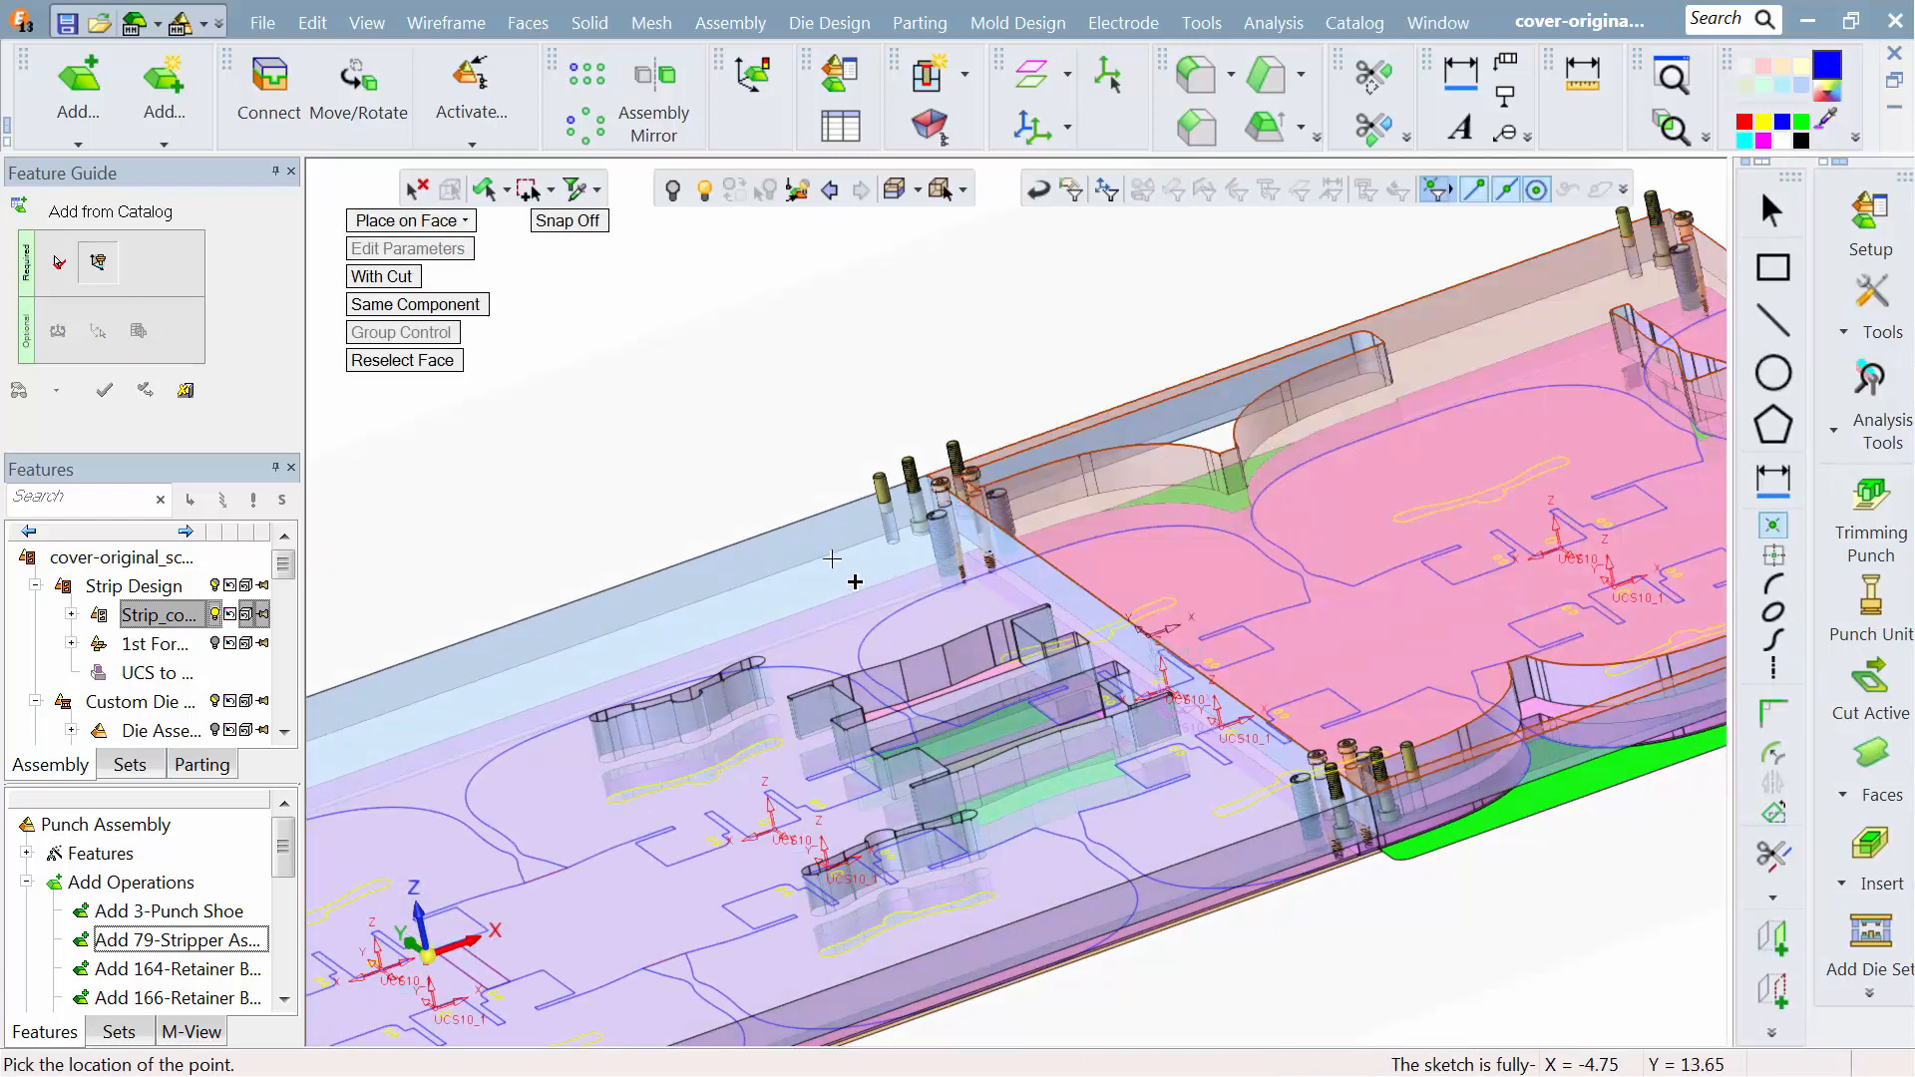
pyautogui.scroll(2, 843, 590)
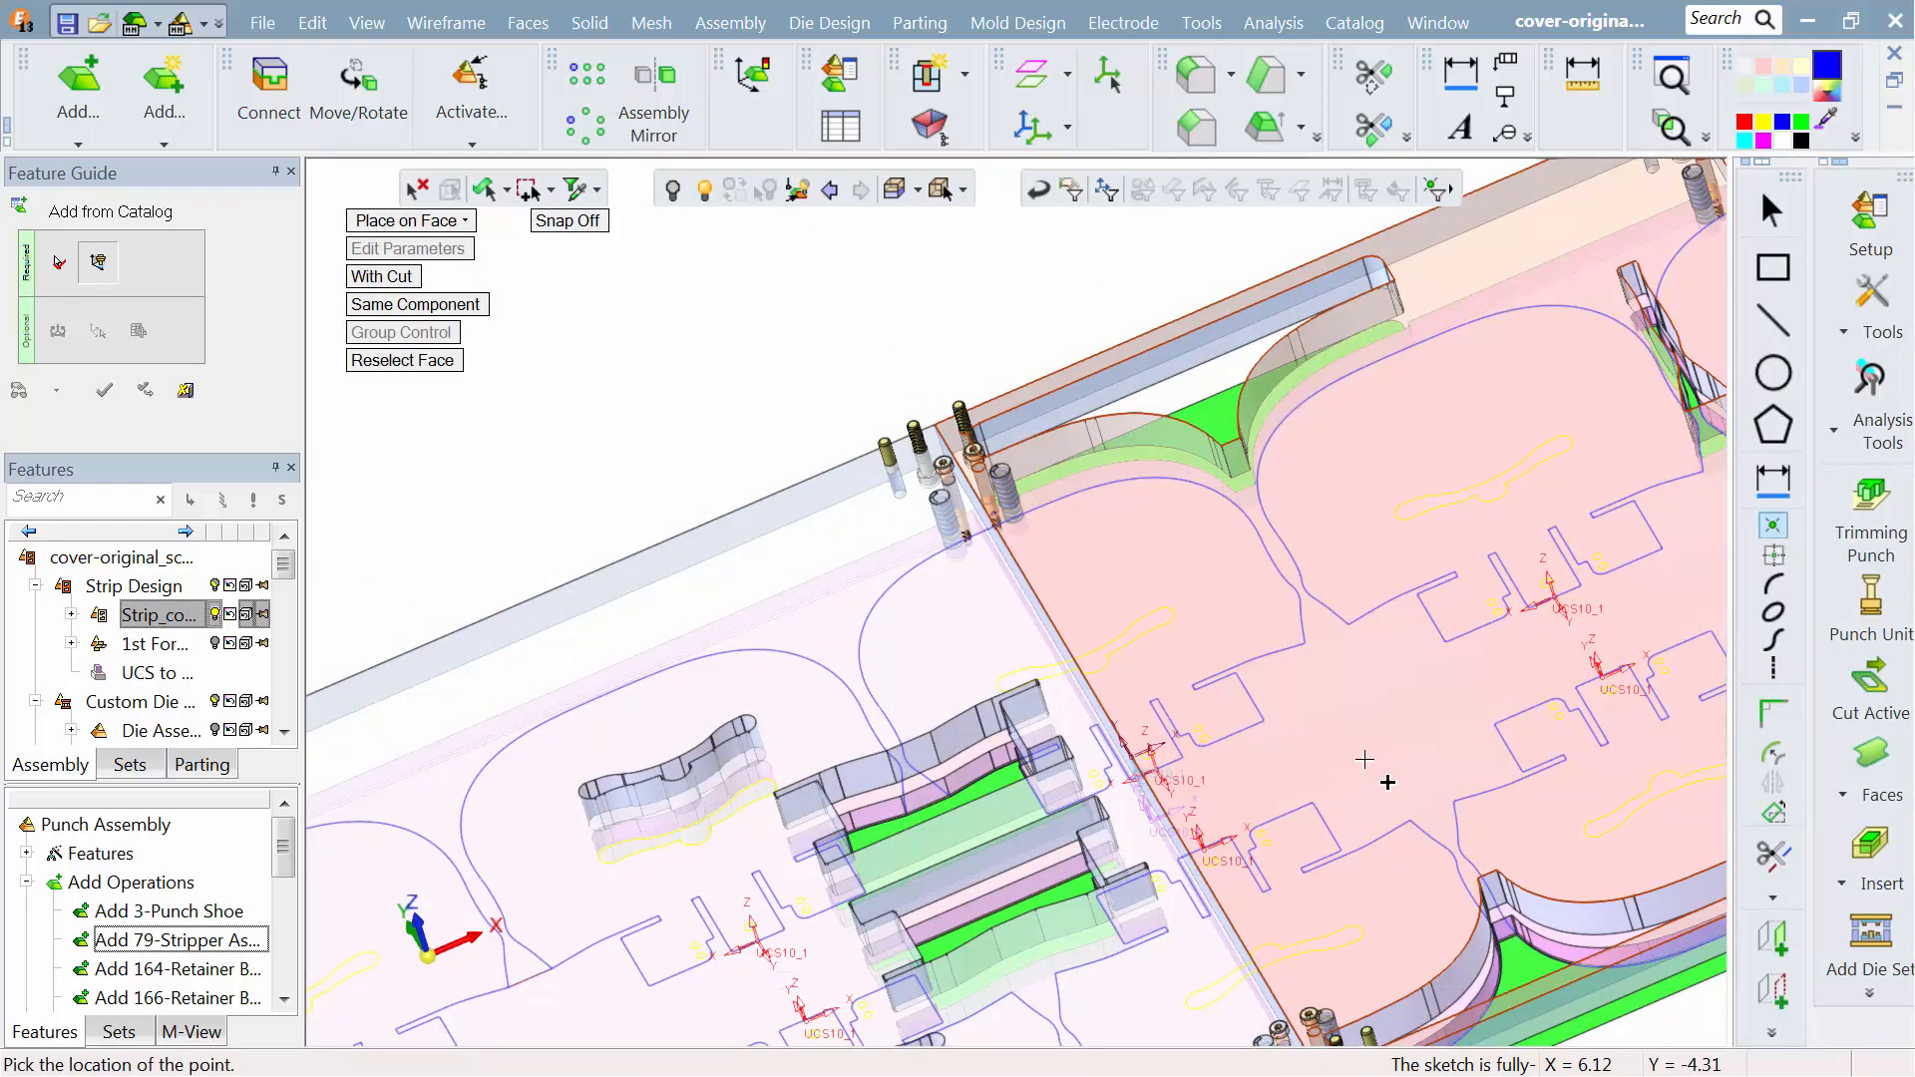
pyautogui.keyDown('ctrl'); pyautogui.moveTo(1013, 779); pyautogui.dragTo(1604, 476, button='middle'); pyautogui.keyUp('ctrl')
pyautogui.keyDown('ctrl'); pyautogui.moveTo(1272, 671); pyautogui.dragTo(1201, 445); pyautogui.keyUp('ctrl')
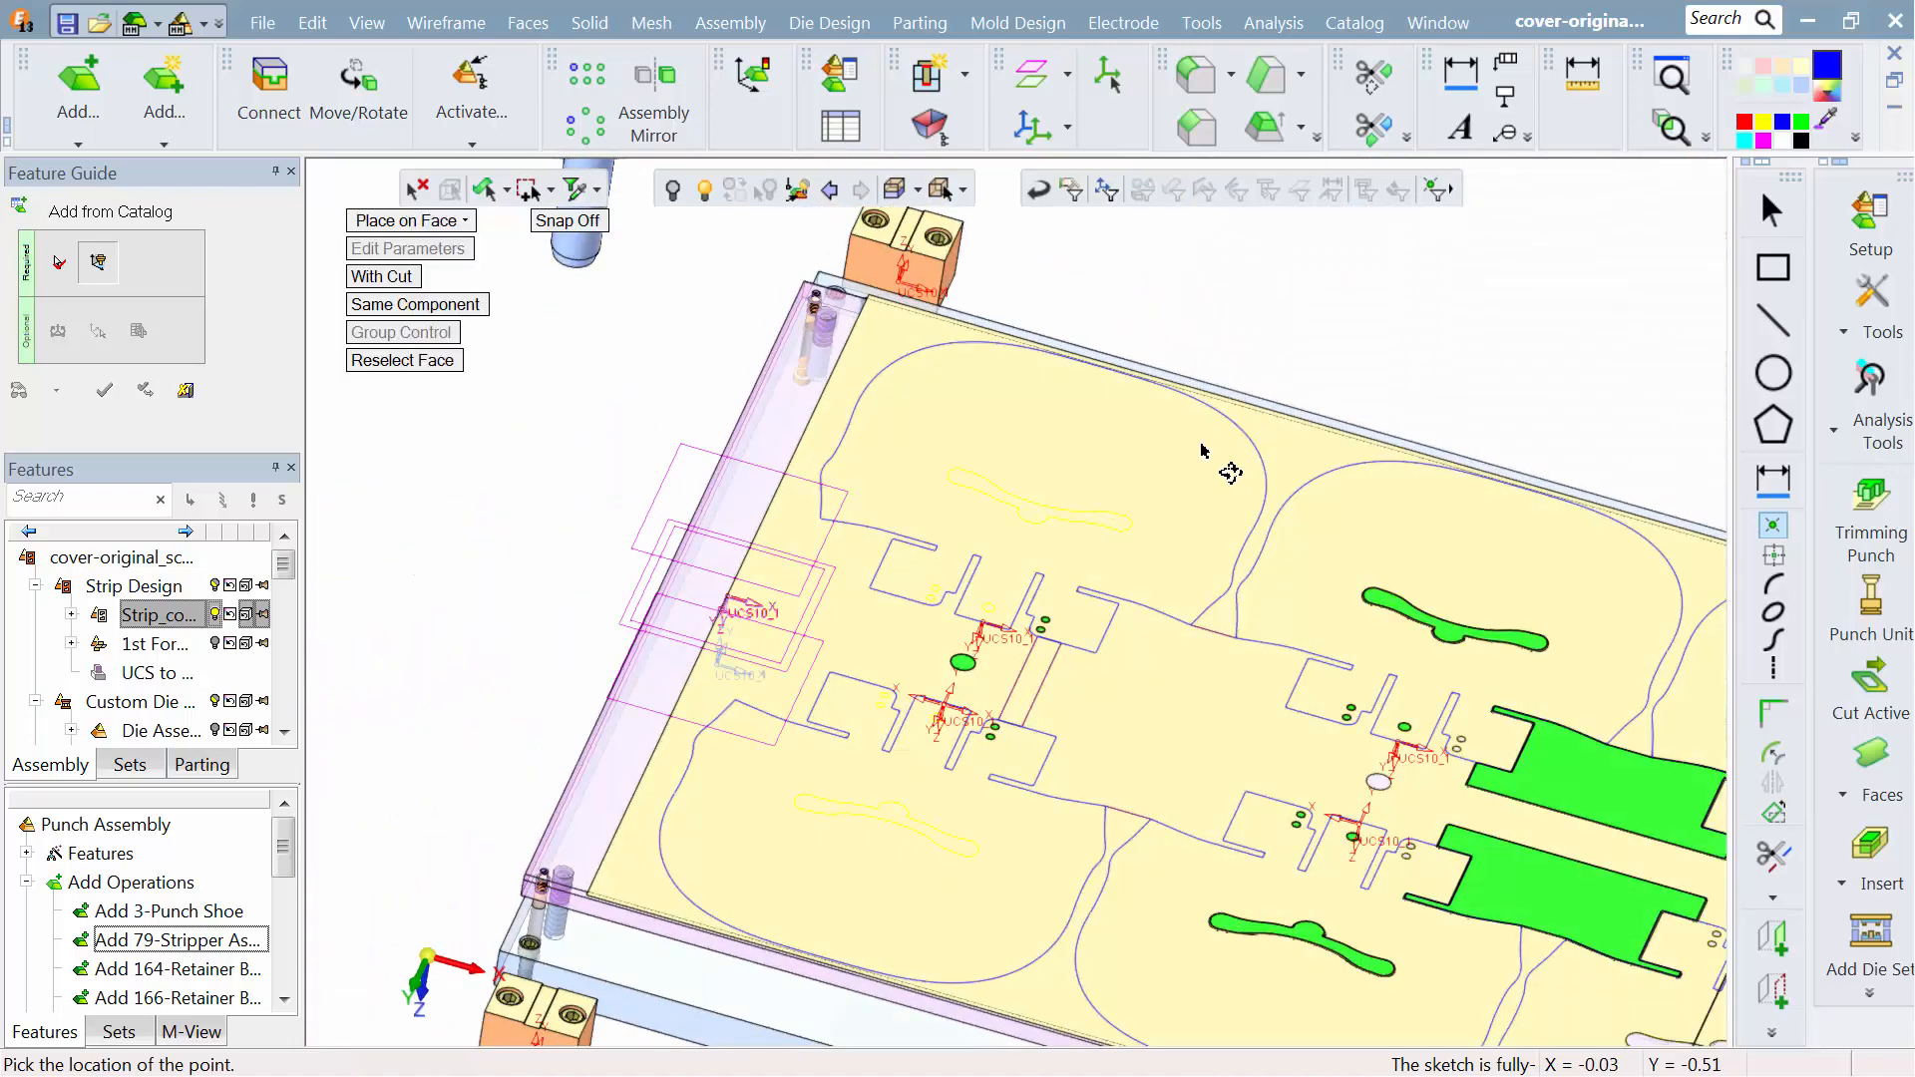
pyautogui.keyDown('ctrl'); pyautogui.moveTo(1115, 481); pyautogui.dragTo(1013, 415, button='middle'); pyautogui.keyUp('ctrl')
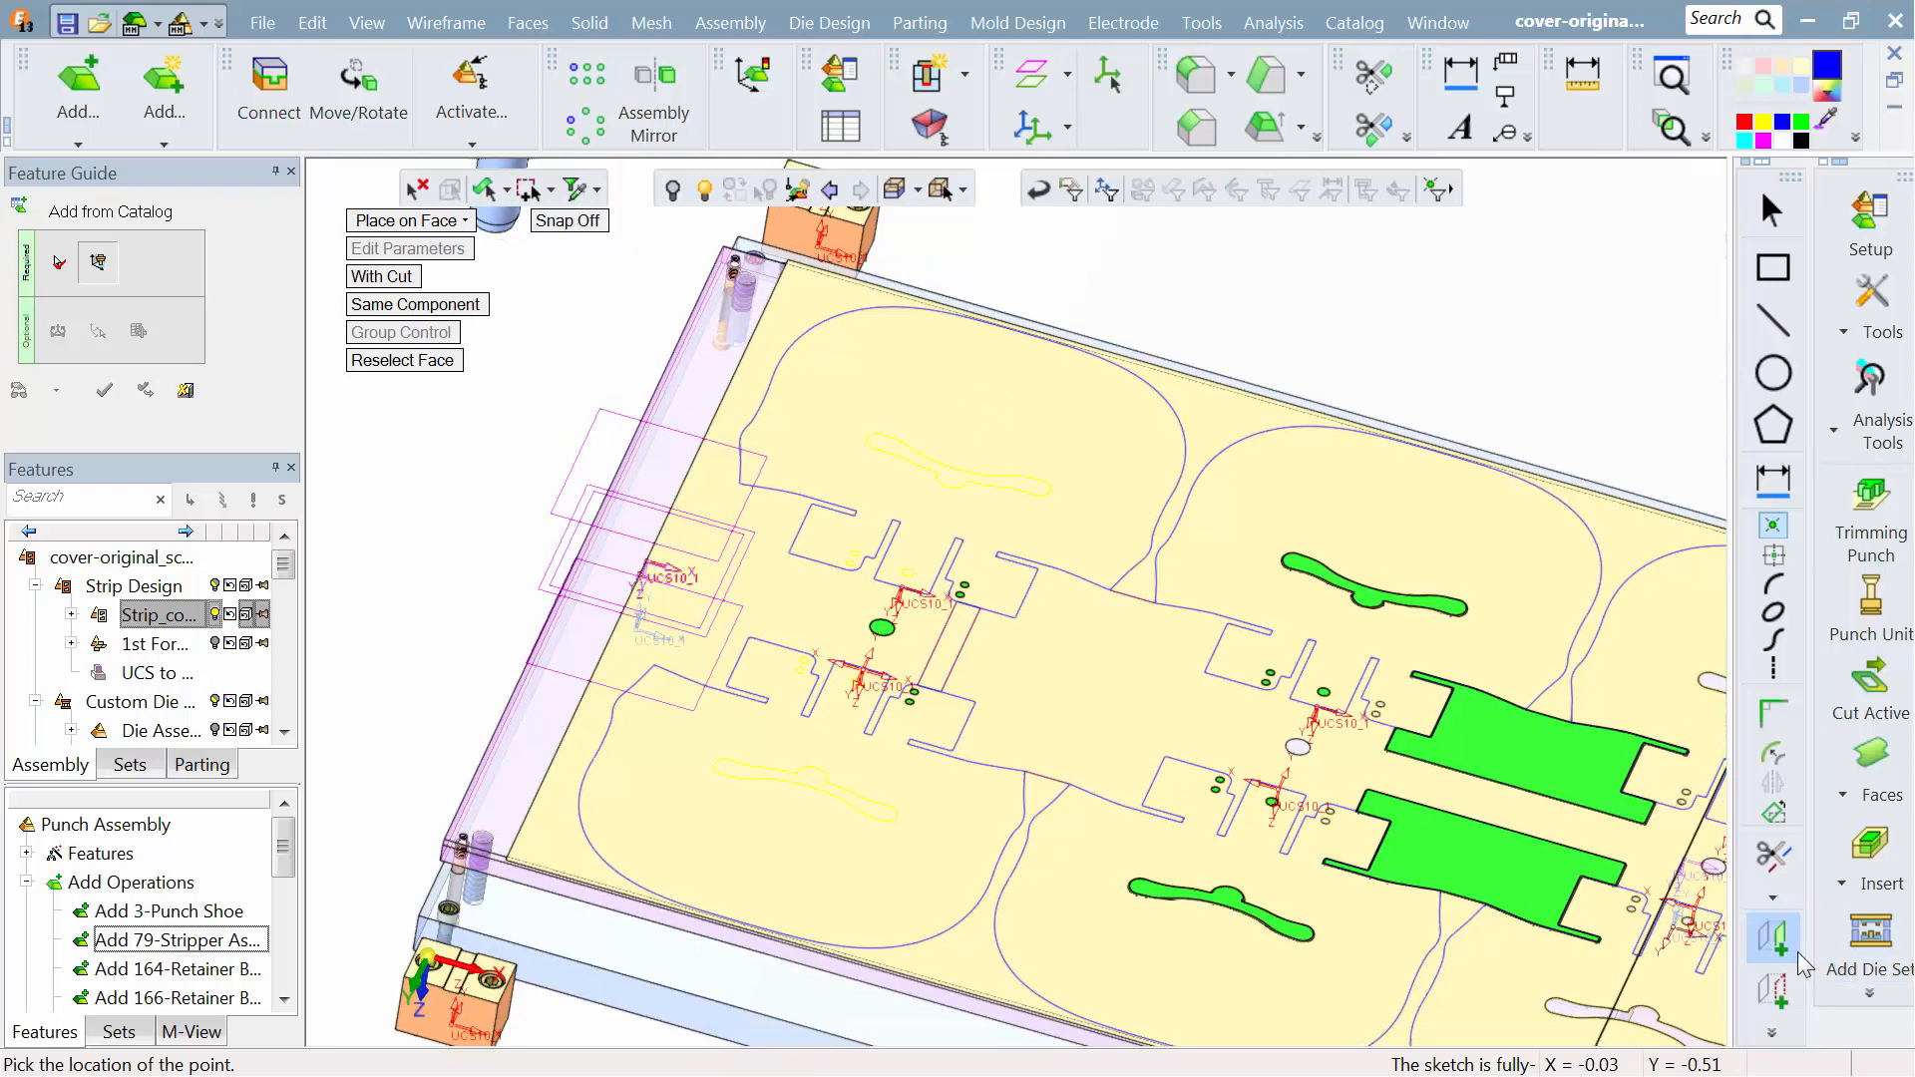
pyautogui.click(1772, 938)
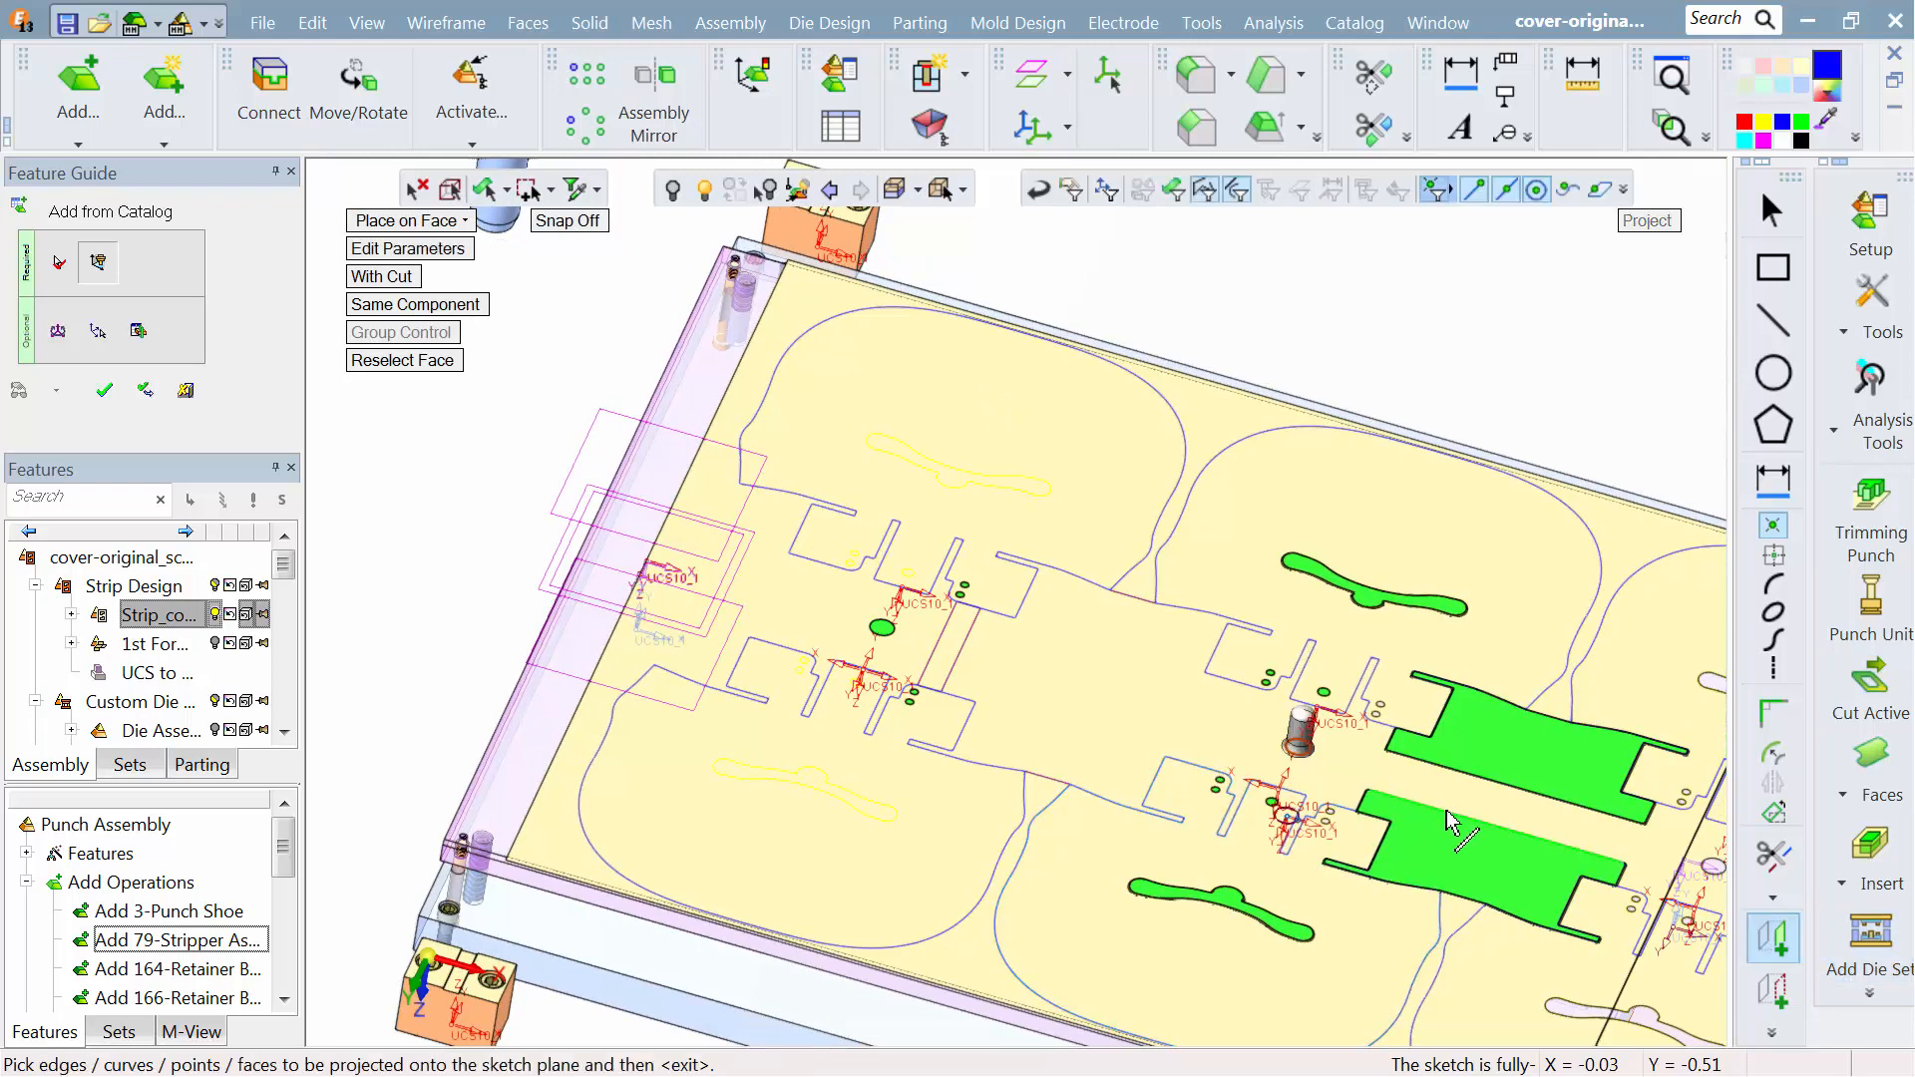
pyautogui.keyDown('ctrl'); pyautogui.moveTo(1308, 758); pyautogui.dragTo(522, 574, button='middle'); pyautogui.keyUp('ctrl')
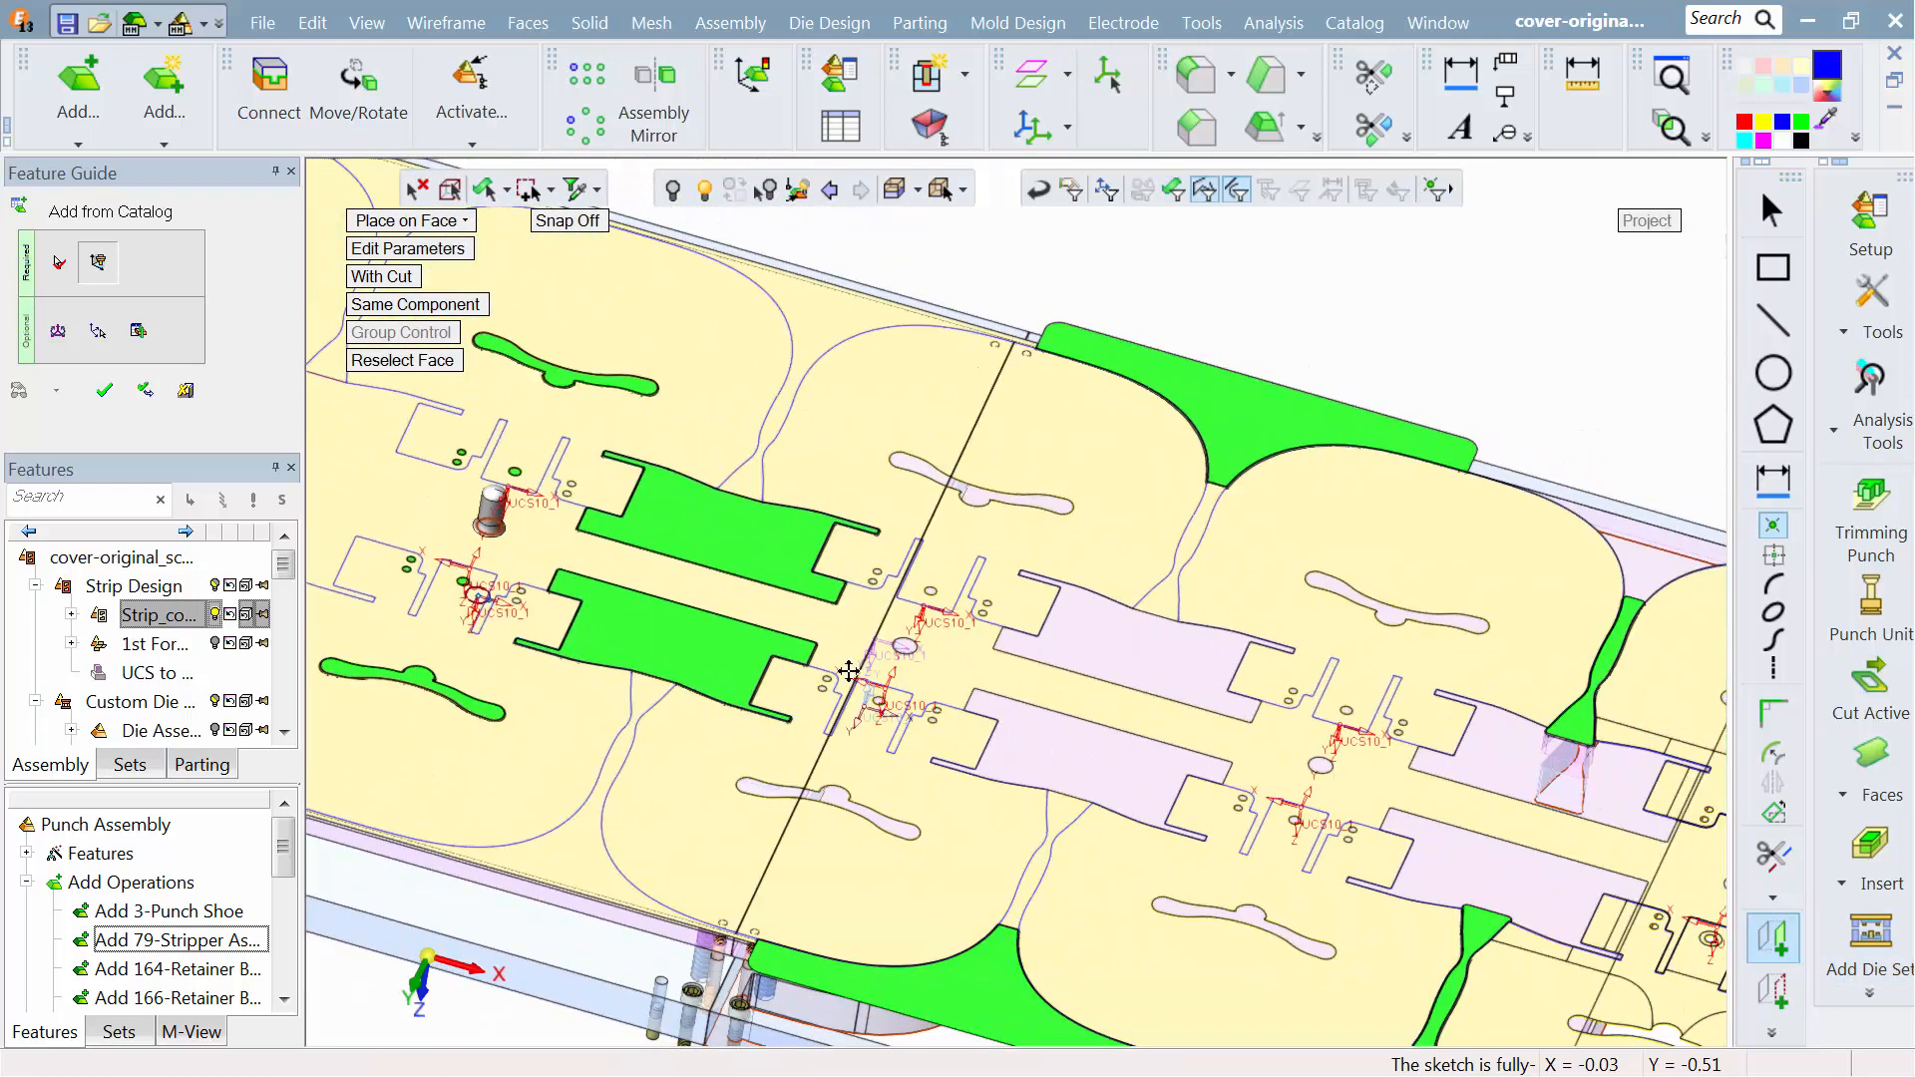
pyautogui.click(911, 646)
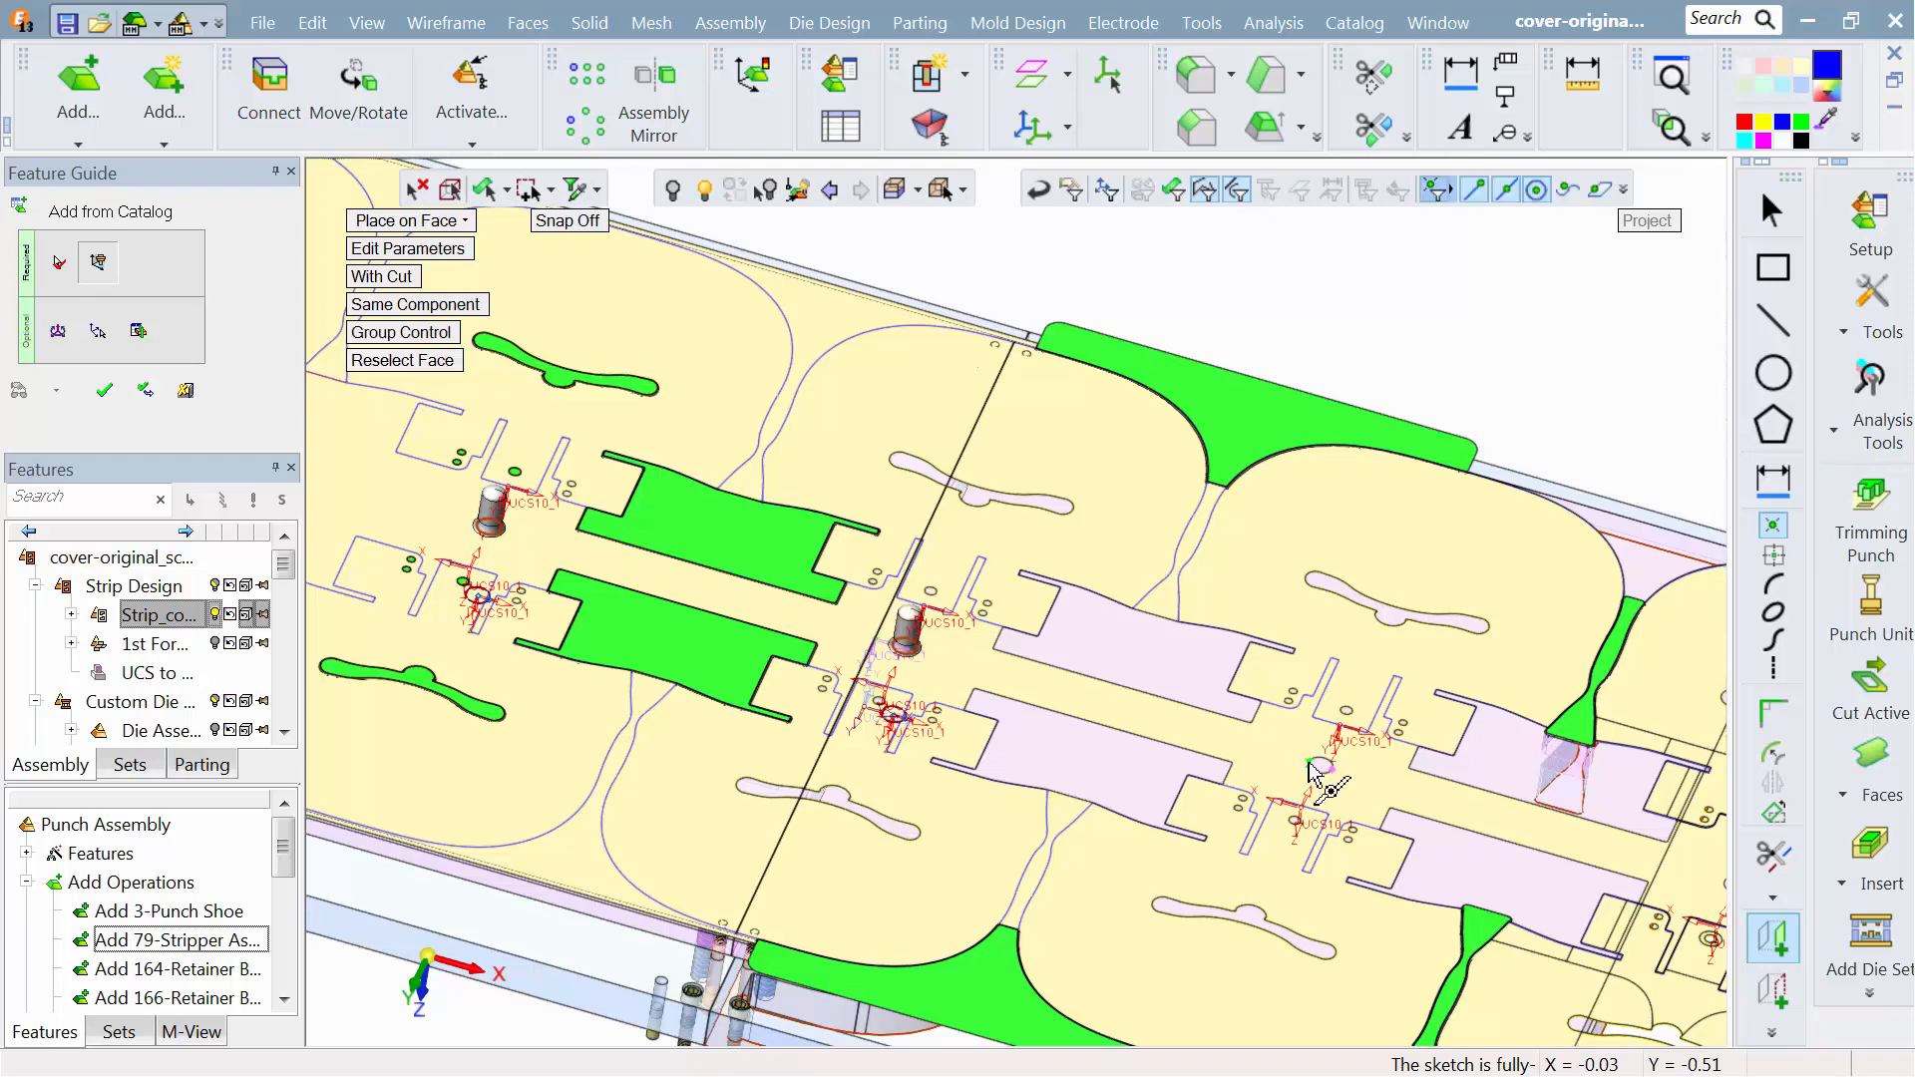
pyautogui.click(1288, 768)
pyautogui.keyDown('ctrl'); pyautogui.moveTo(1120, 692); pyautogui.dragTo(971, 632, button='middle'); pyautogui.keyUp('ctrl')
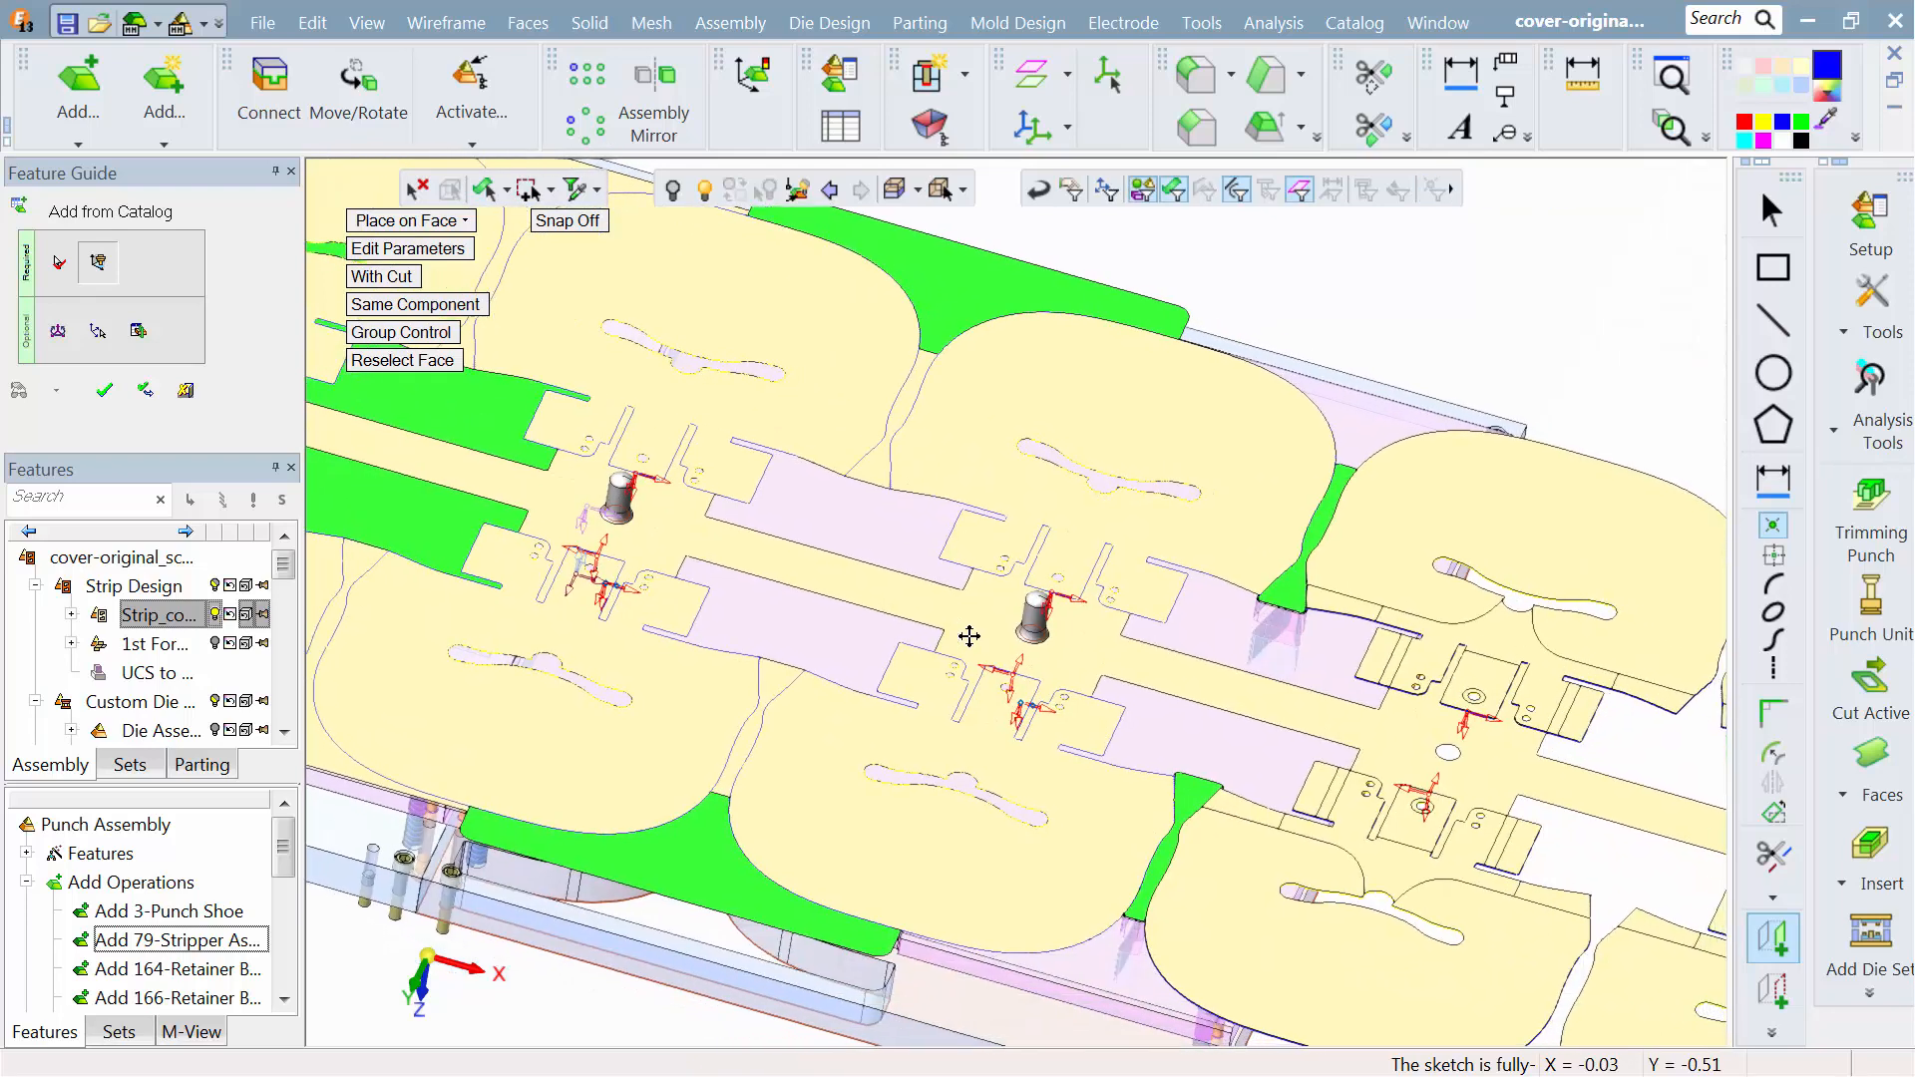
# Step: Edit the placed pilots' parameters to the TPP 100 375 record, length 3.75 with P 0.748, and accept the placement
pyautogui.moveTo(832, 691); pyautogui.dragTo(1017, 619, button='middle')
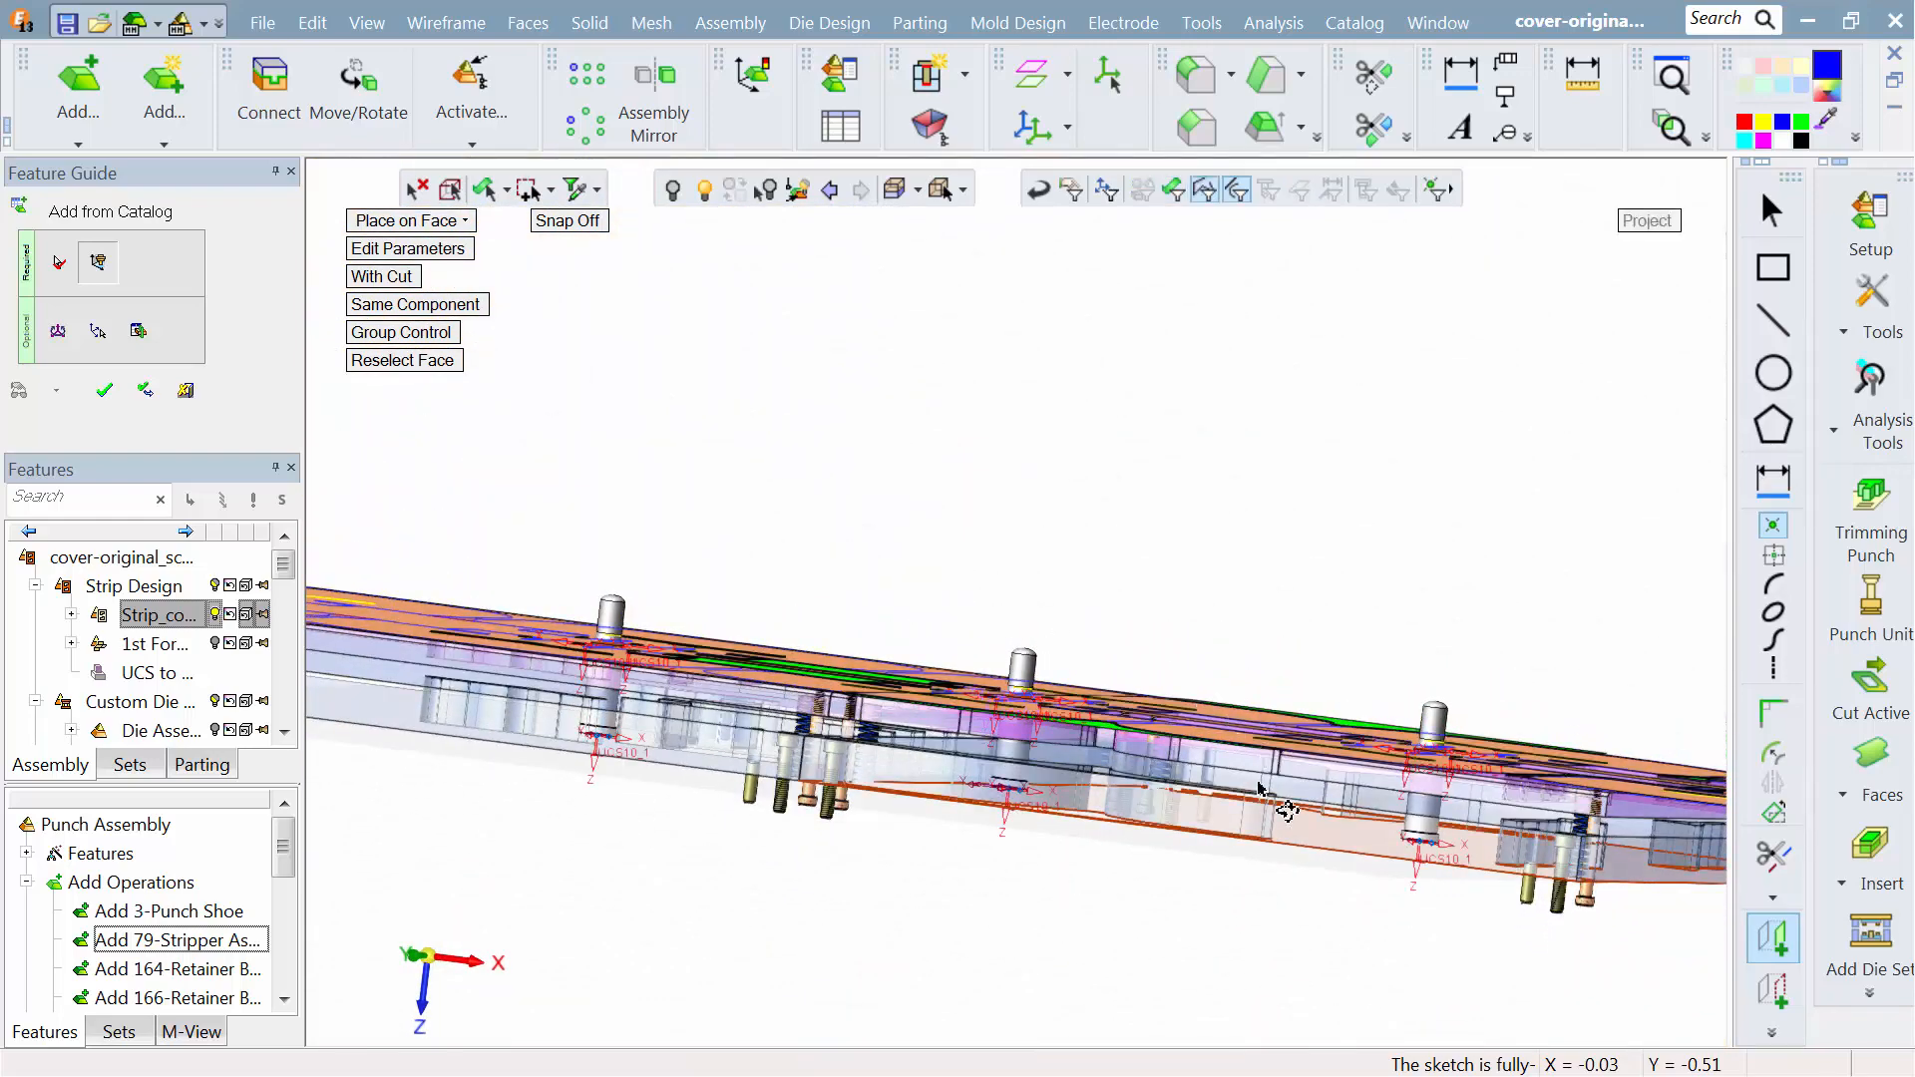
pyautogui.scroll(3, 1367, 731)
pyautogui.keyDown('ctrl'); pyautogui.moveTo(1262, 671); pyautogui.dragTo(555, 382, button='middle'); pyautogui.keyUp('ctrl')
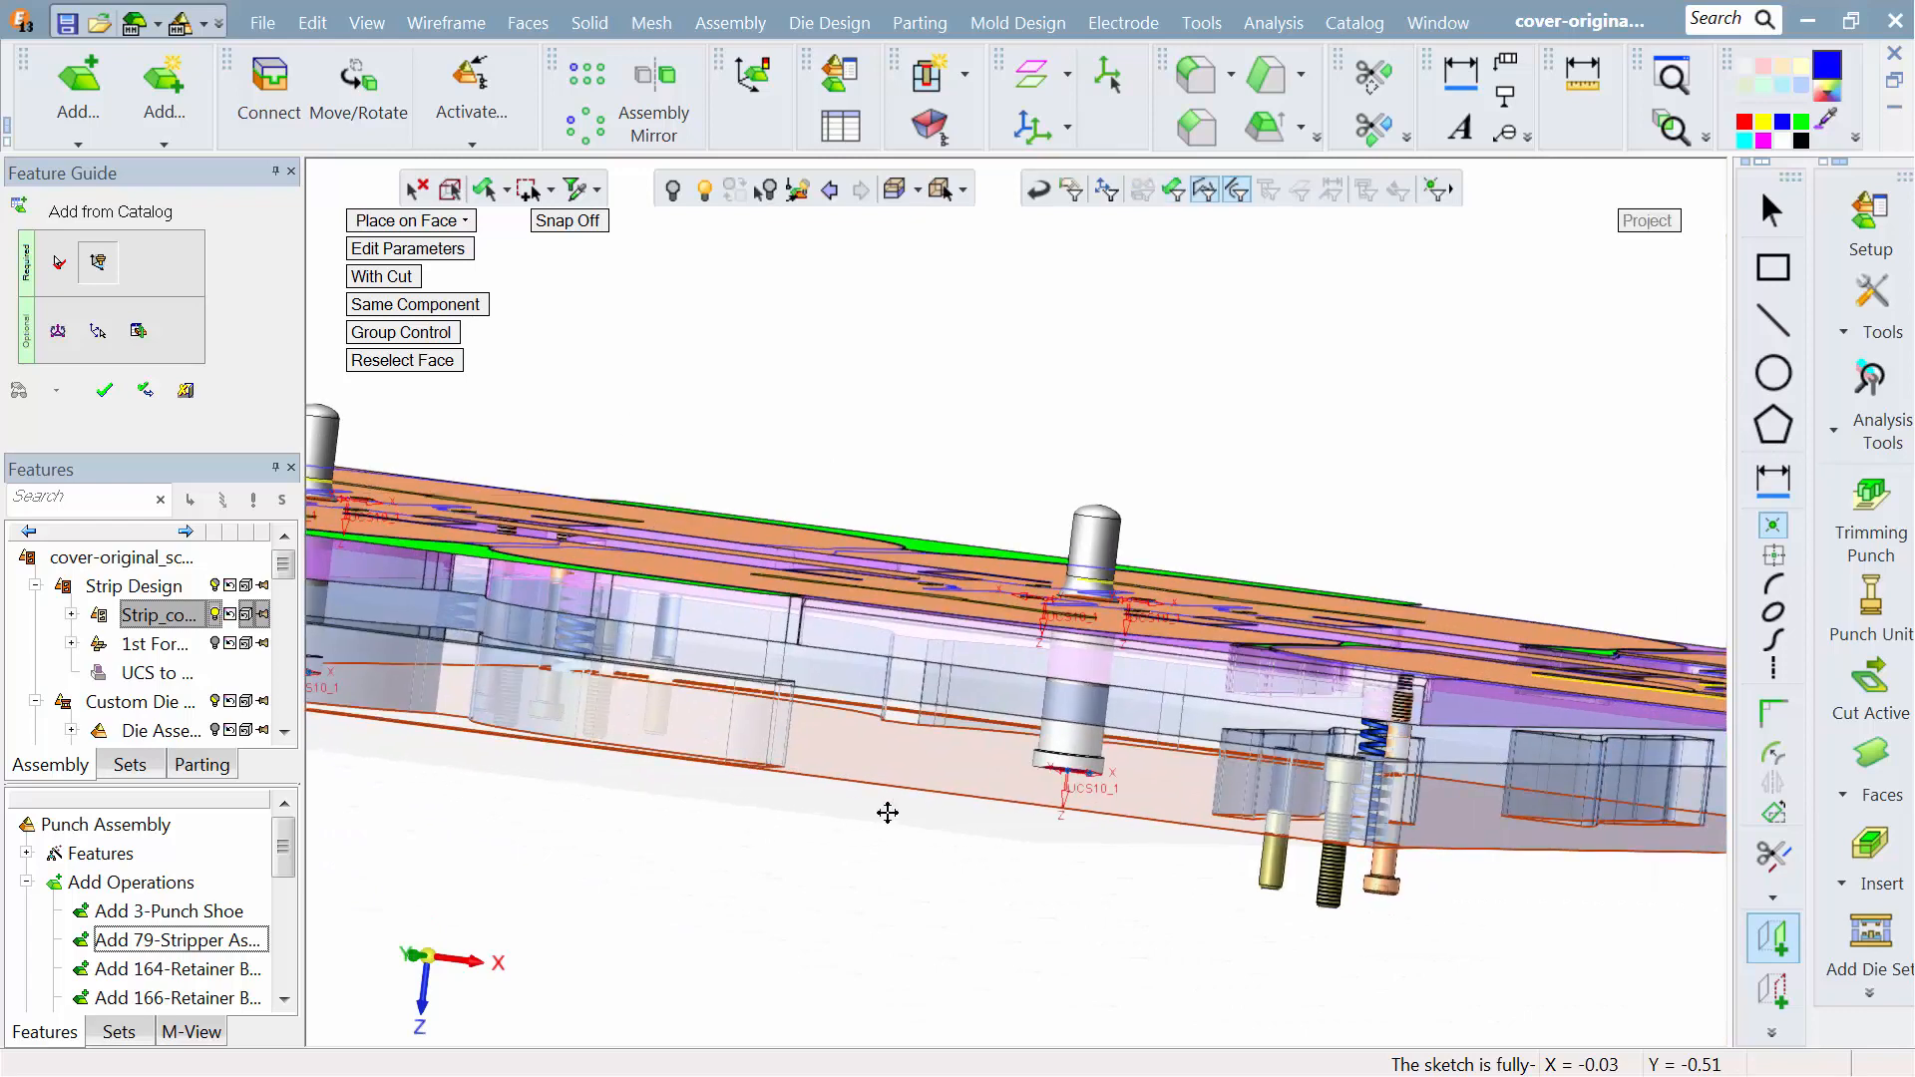
pyautogui.keyDown('ctrl'); pyautogui.moveTo(1003, 674); pyautogui.dragTo(1024, 605, button='right'); pyautogui.keyUp('ctrl')
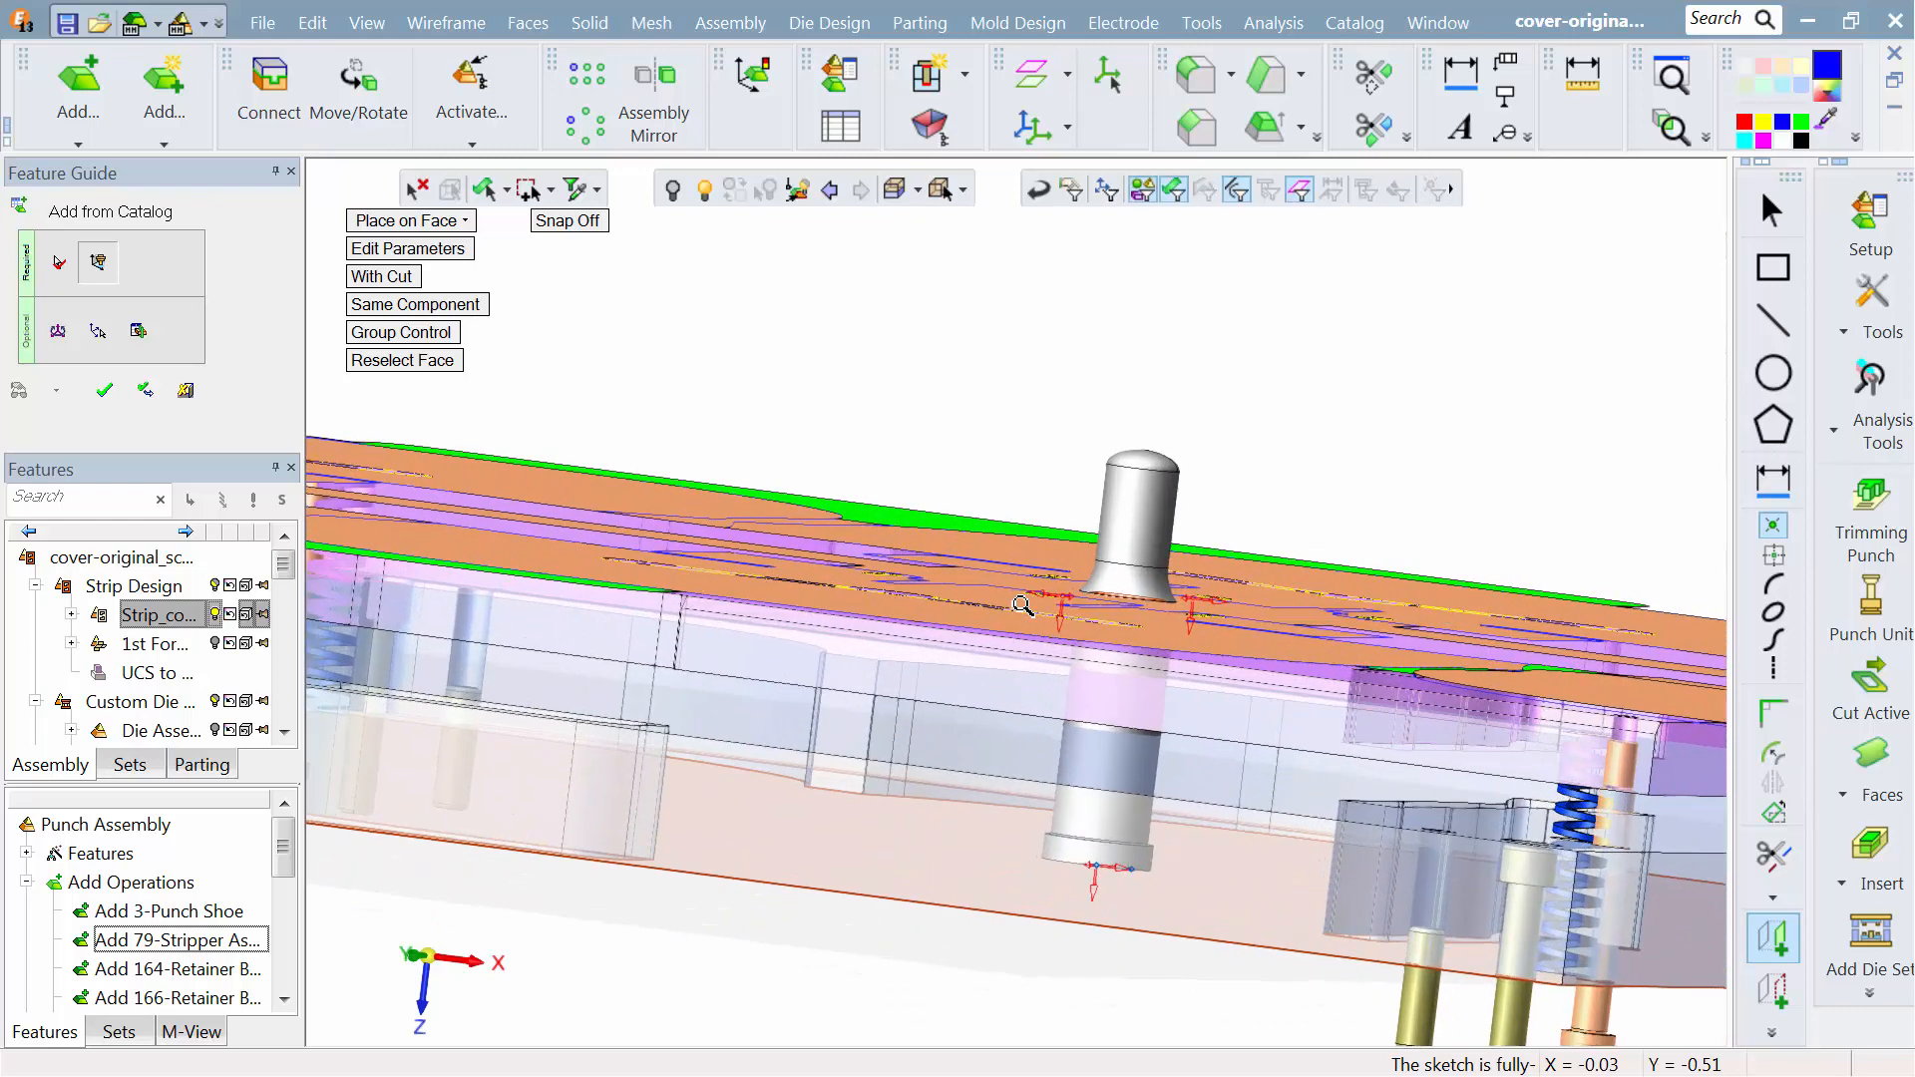
pyautogui.click(361, 249)
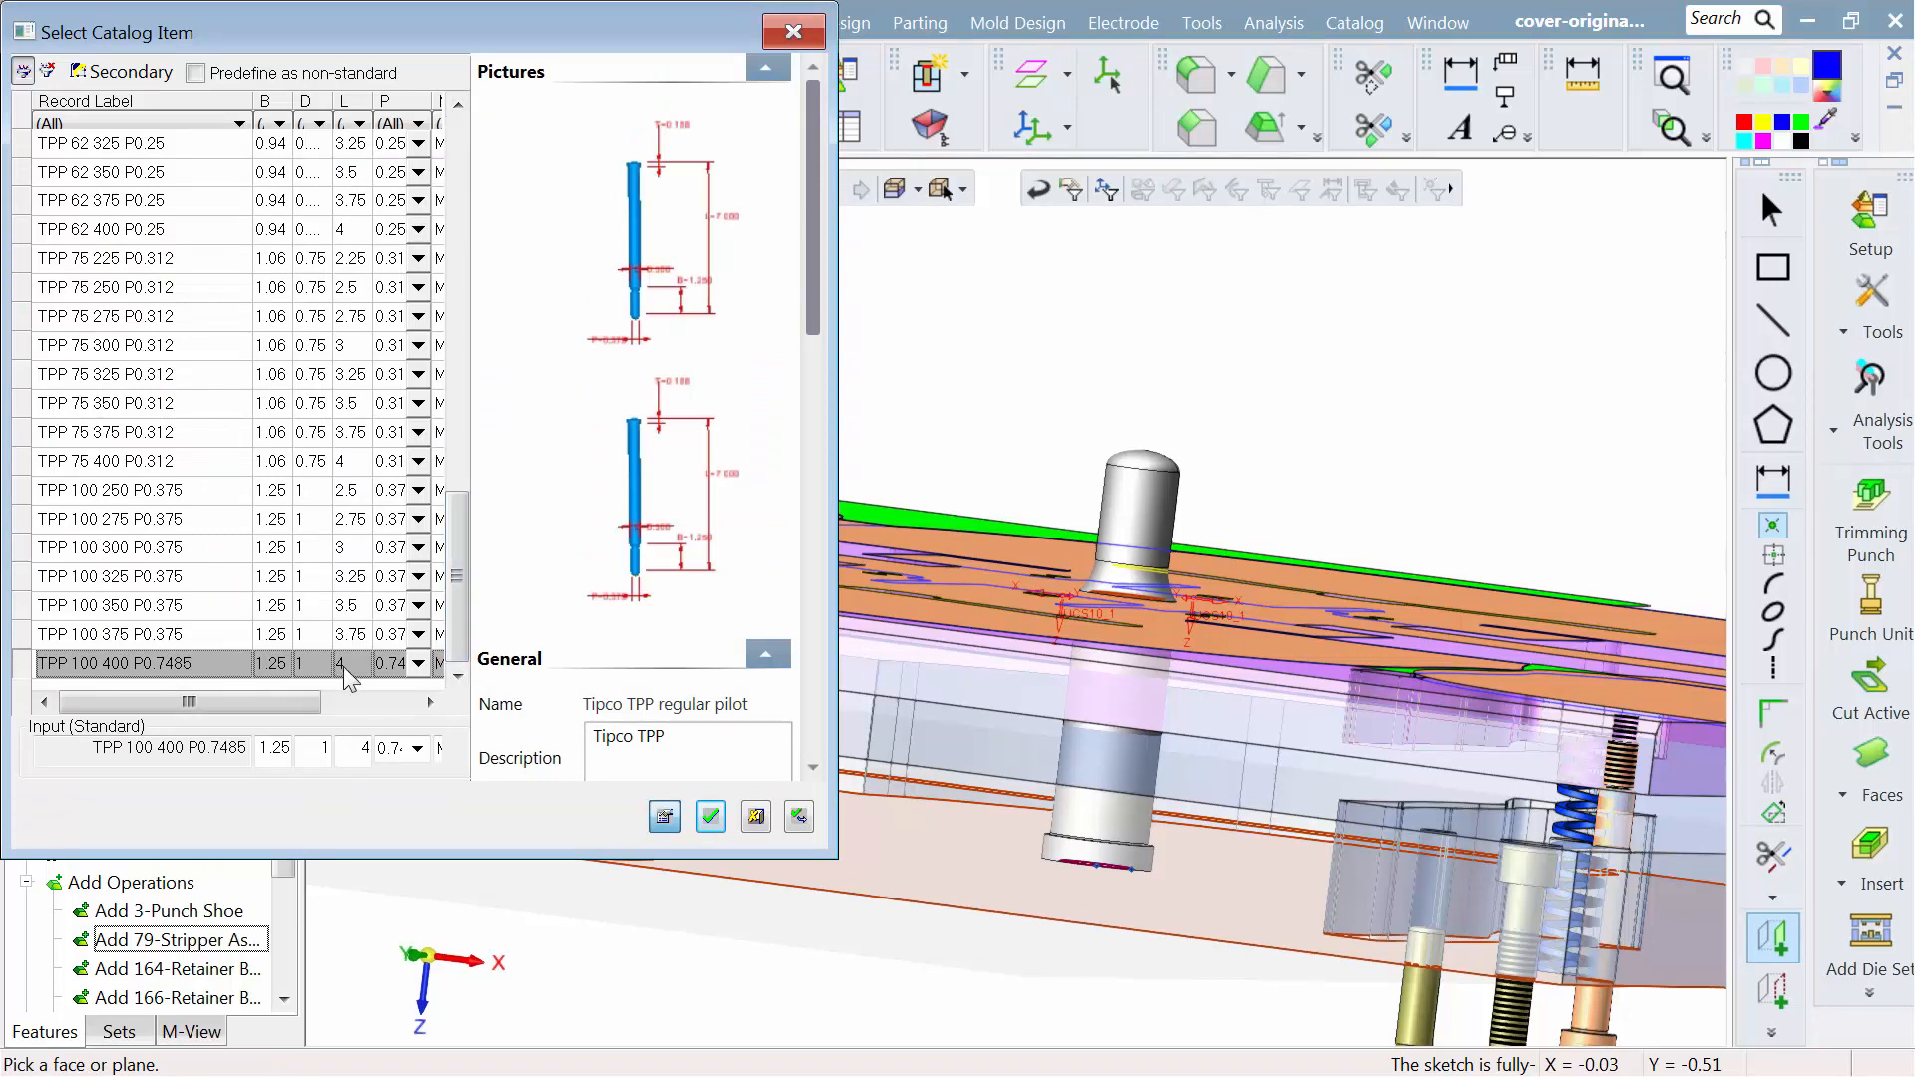
pyautogui.click(358, 641)
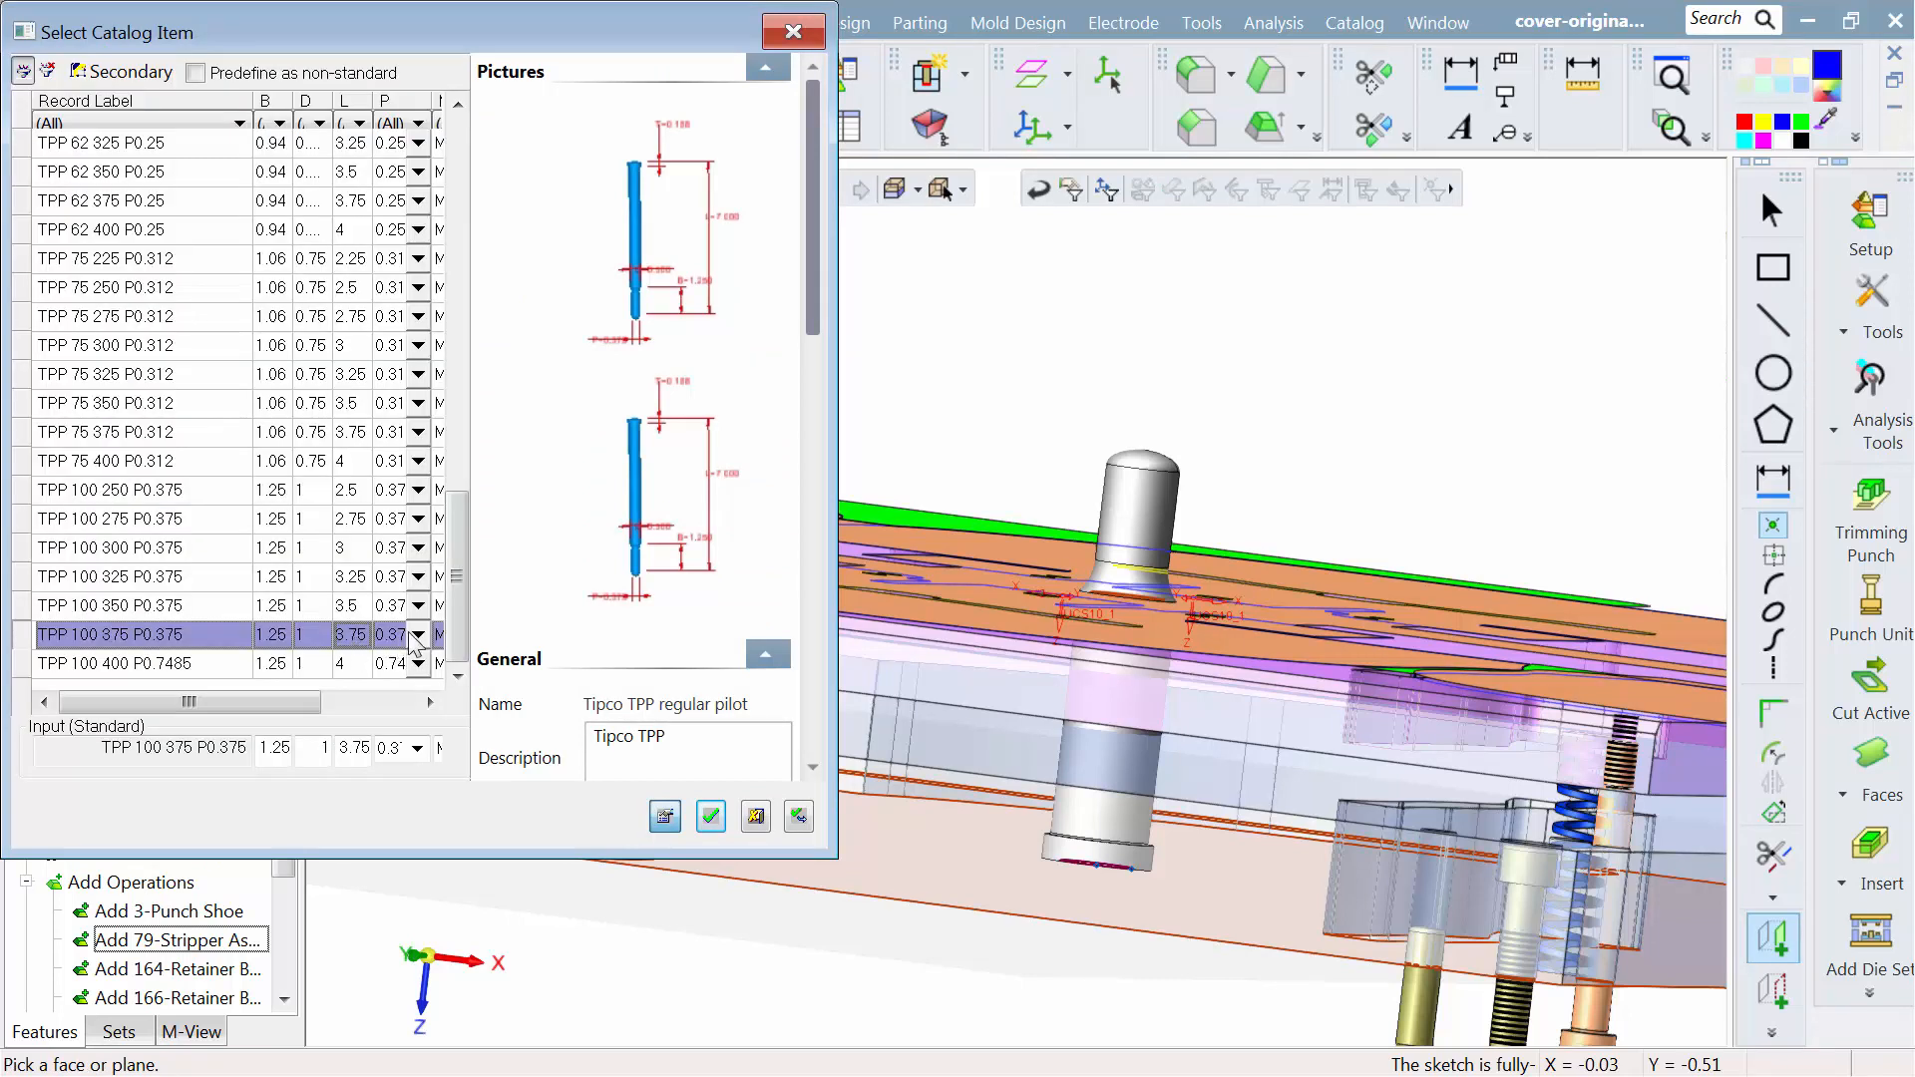
pyautogui.click(416, 637)
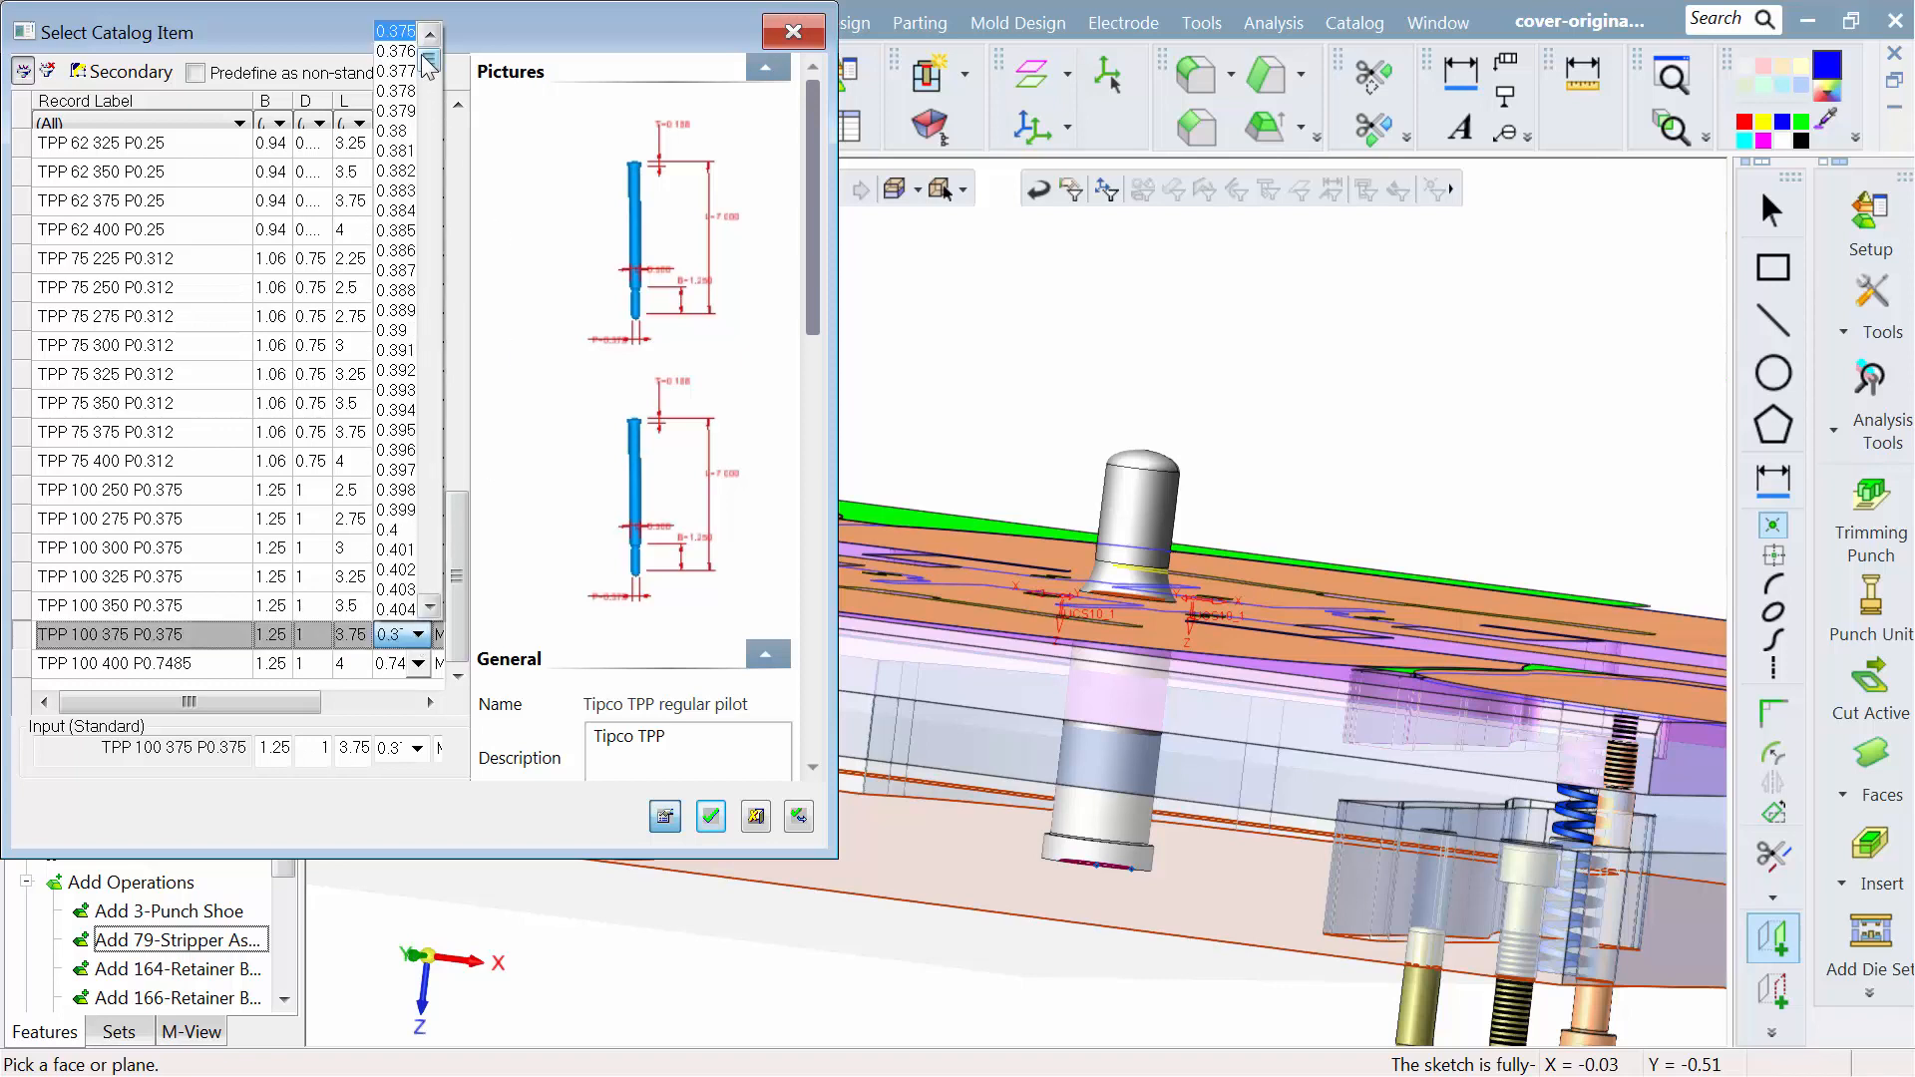
pyautogui.moveTo(424, 62); pyautogui.dragTo(424, 387)
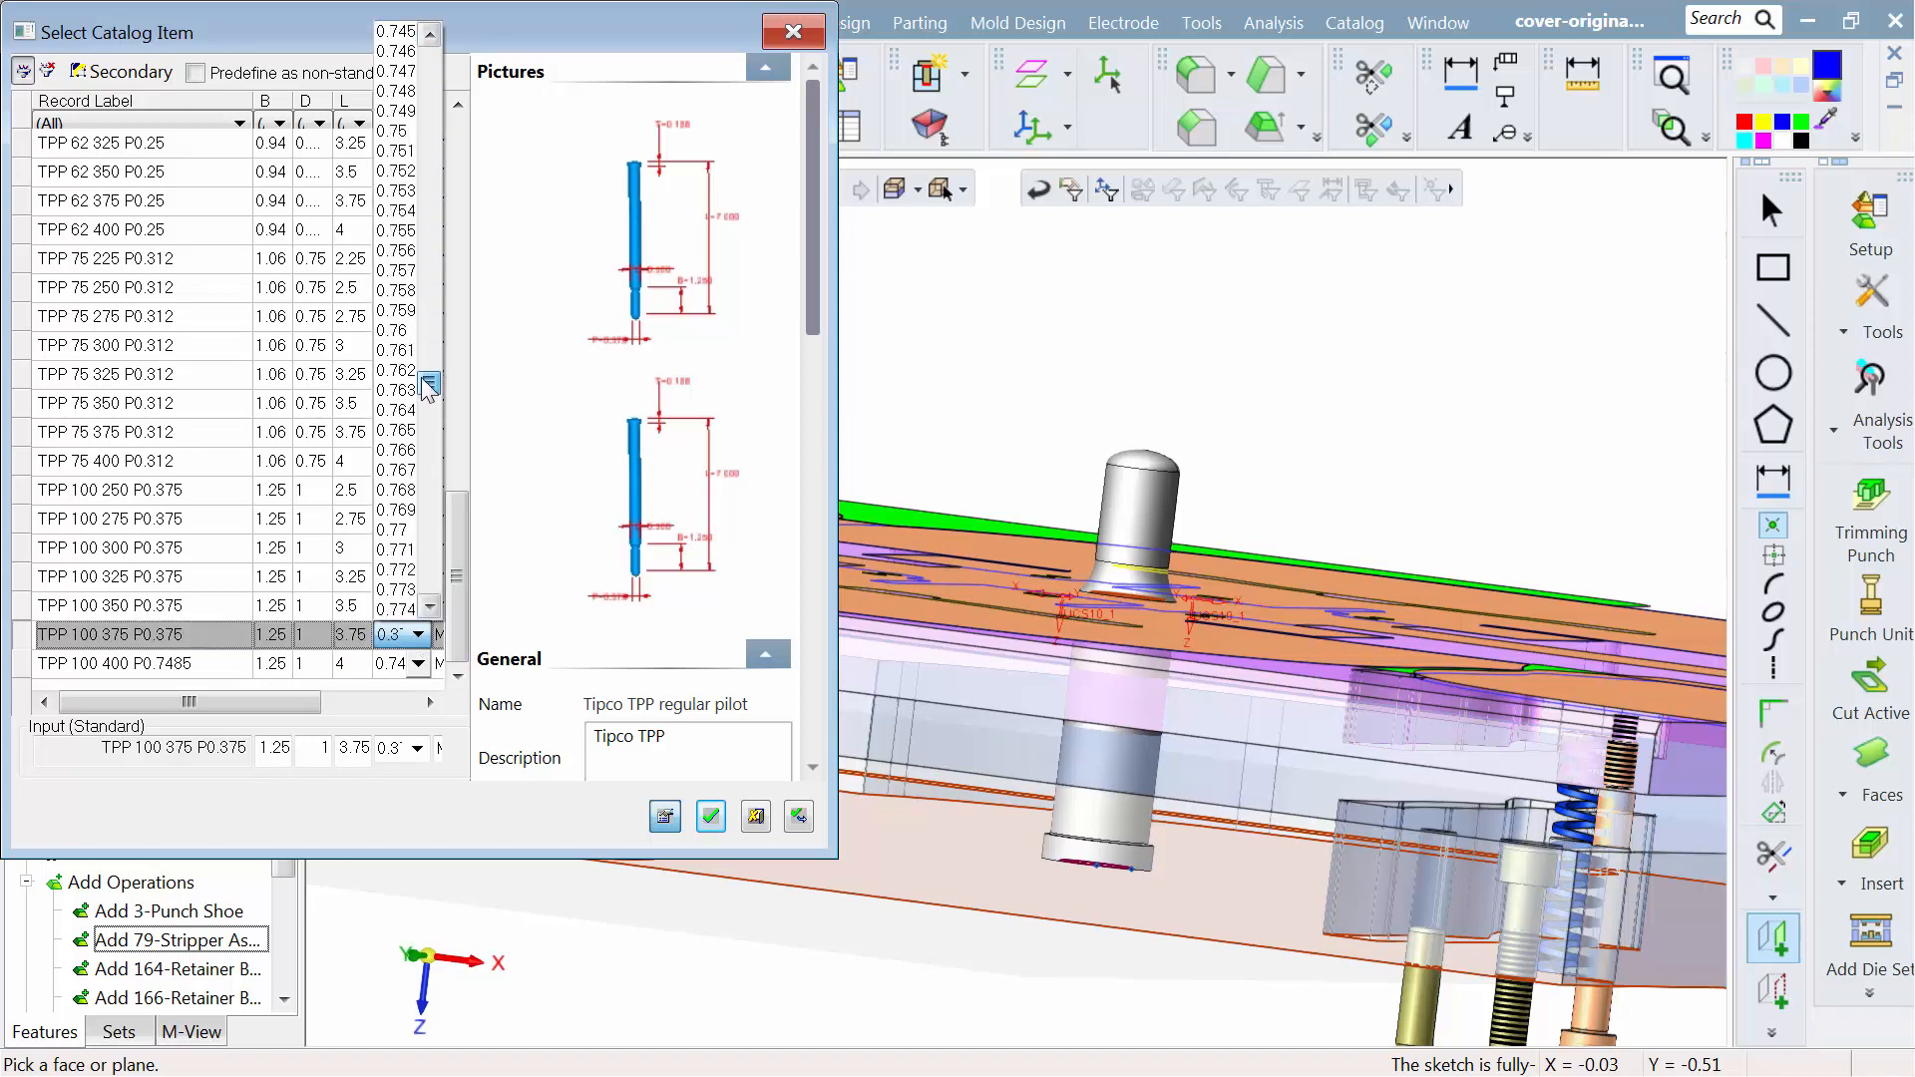
pyautogui.click(395, 90)
pyautogui.click(710, 818)
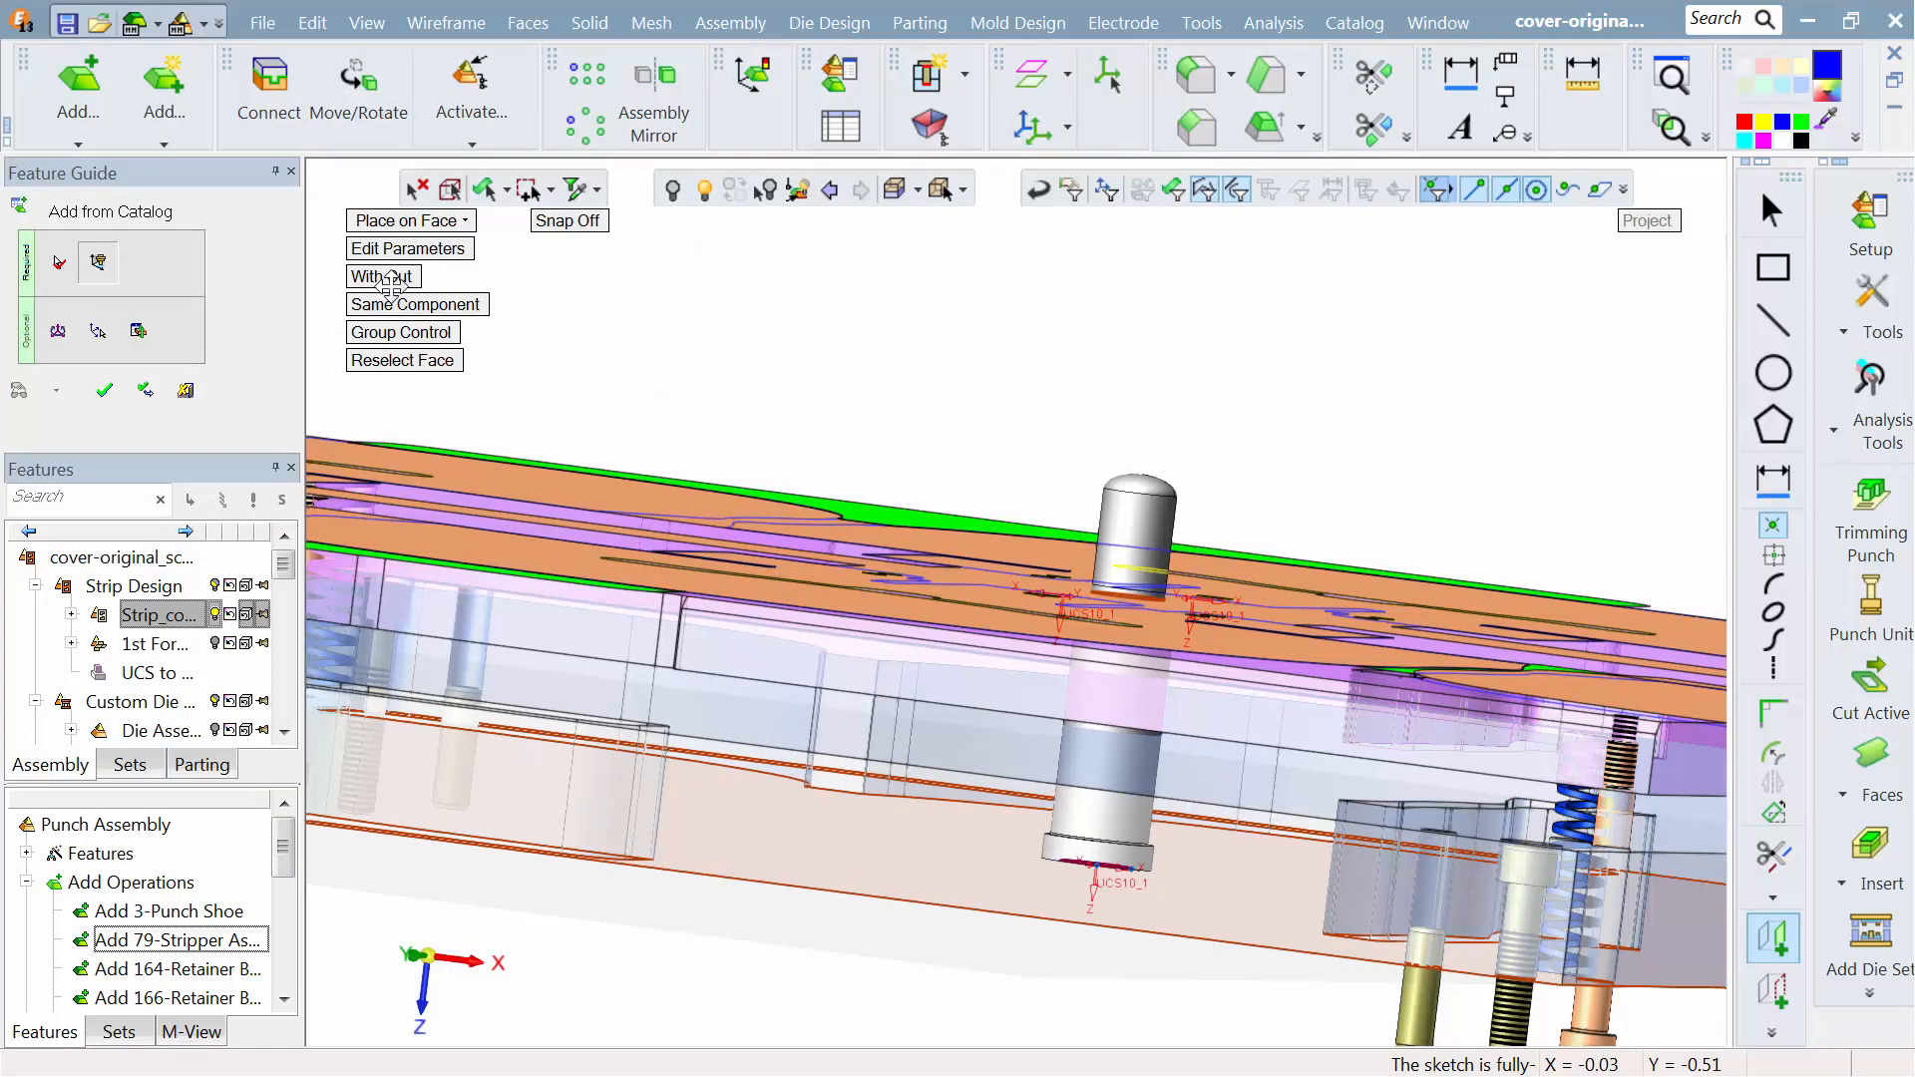
pyautogui.click(104, 390)
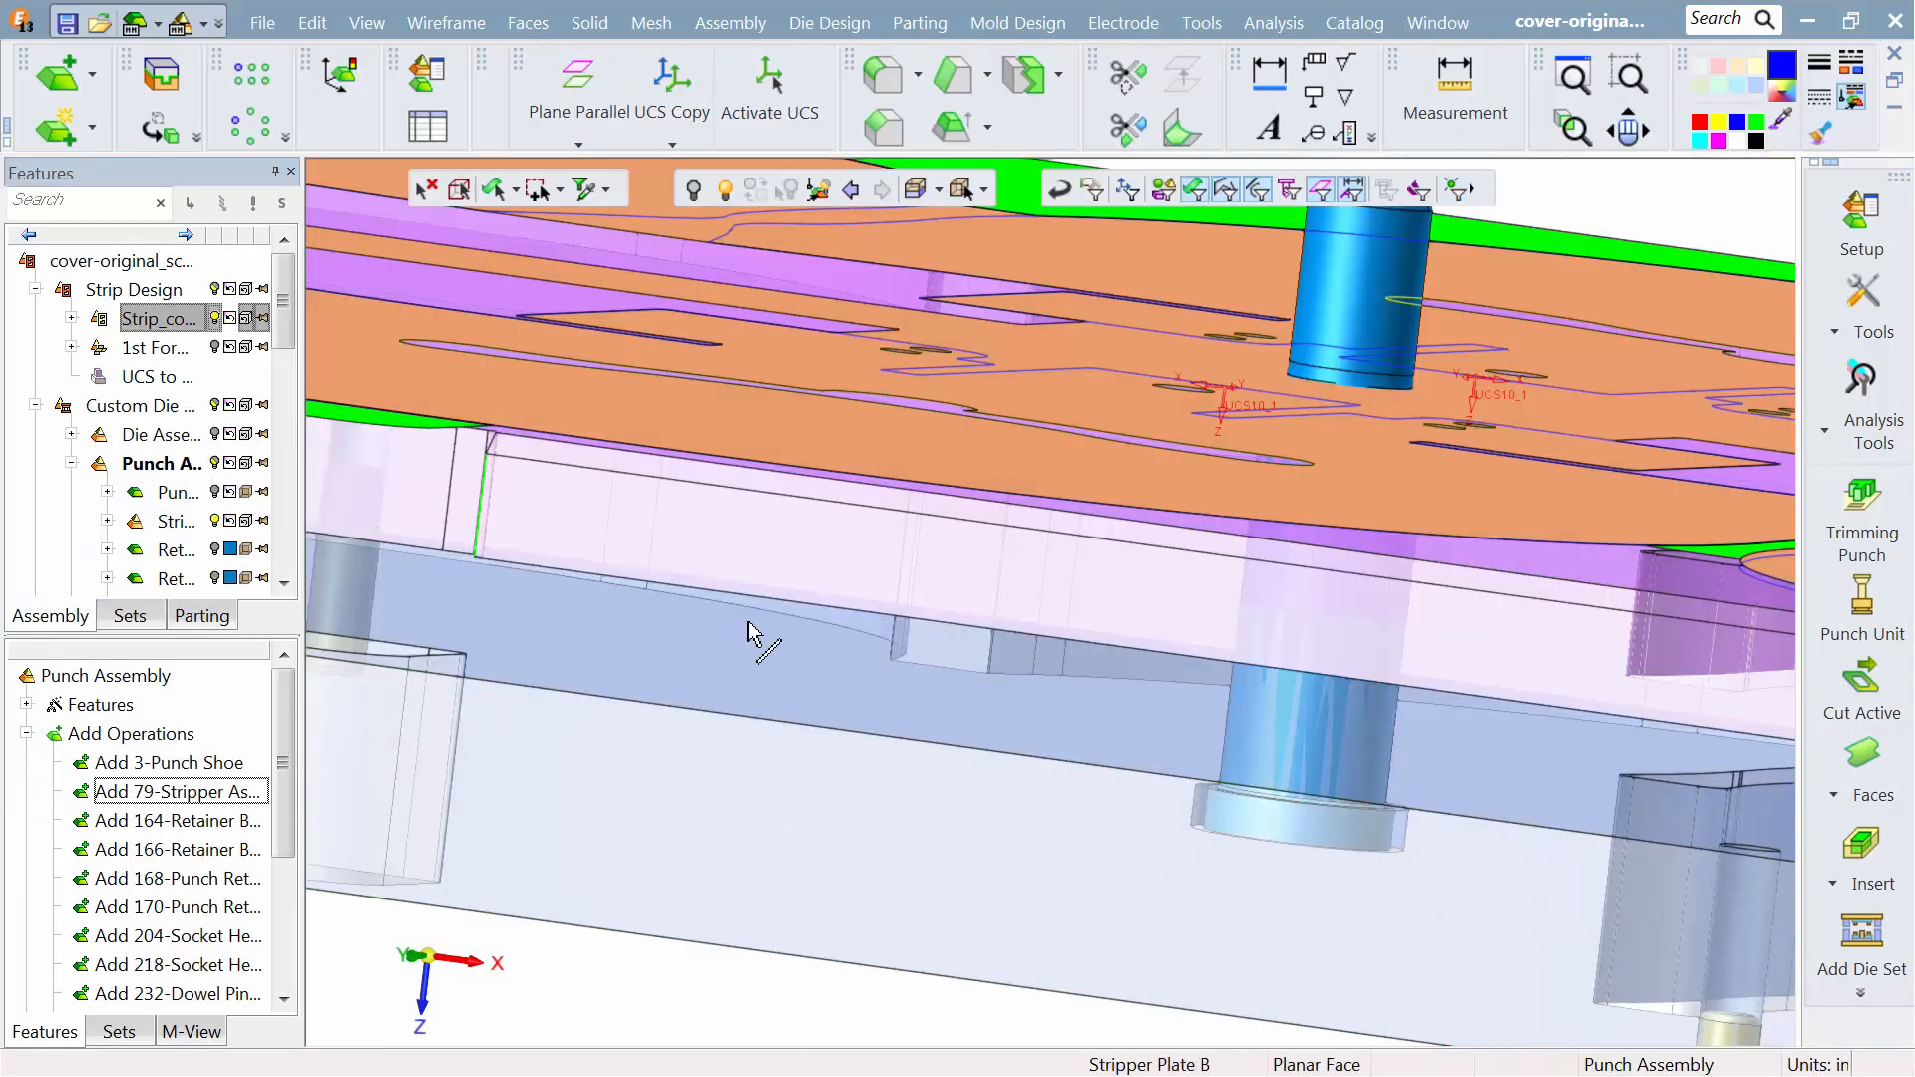
pyautogui.scroll(5, 1219, 774)
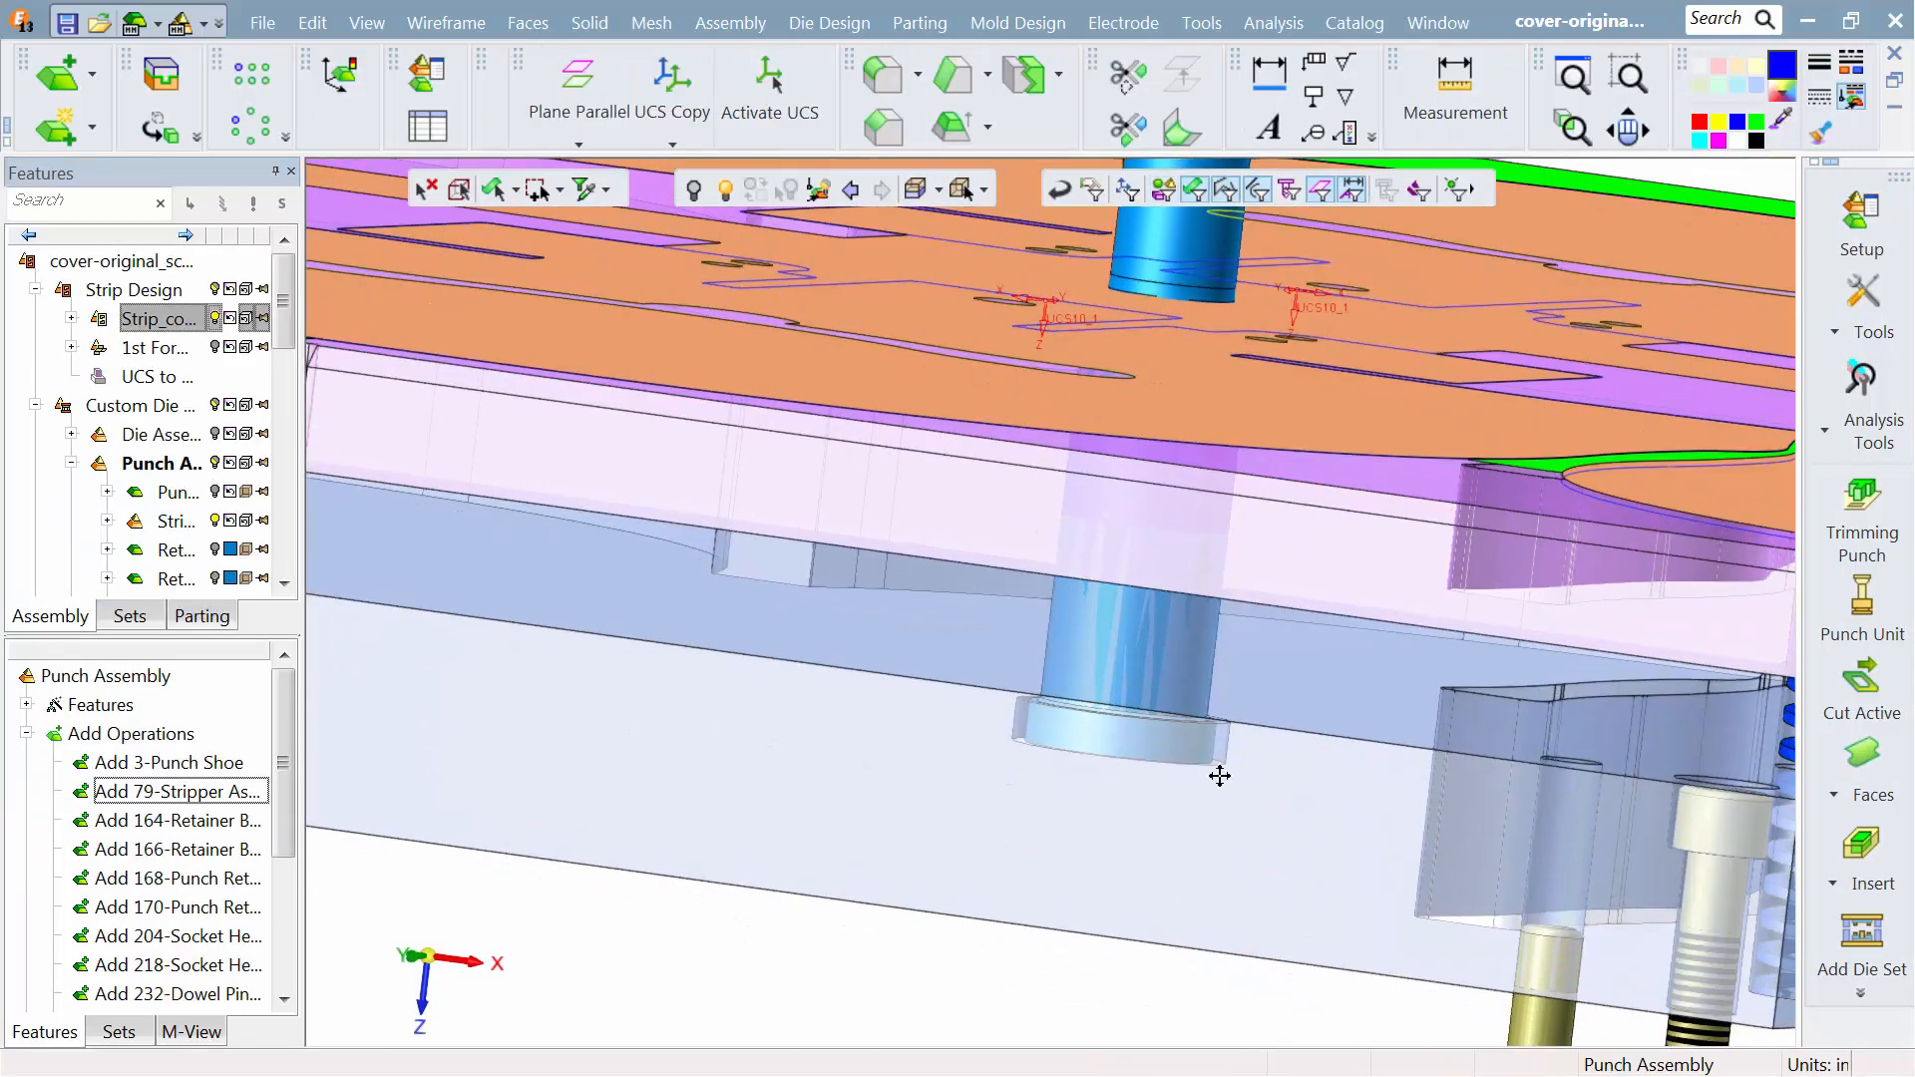